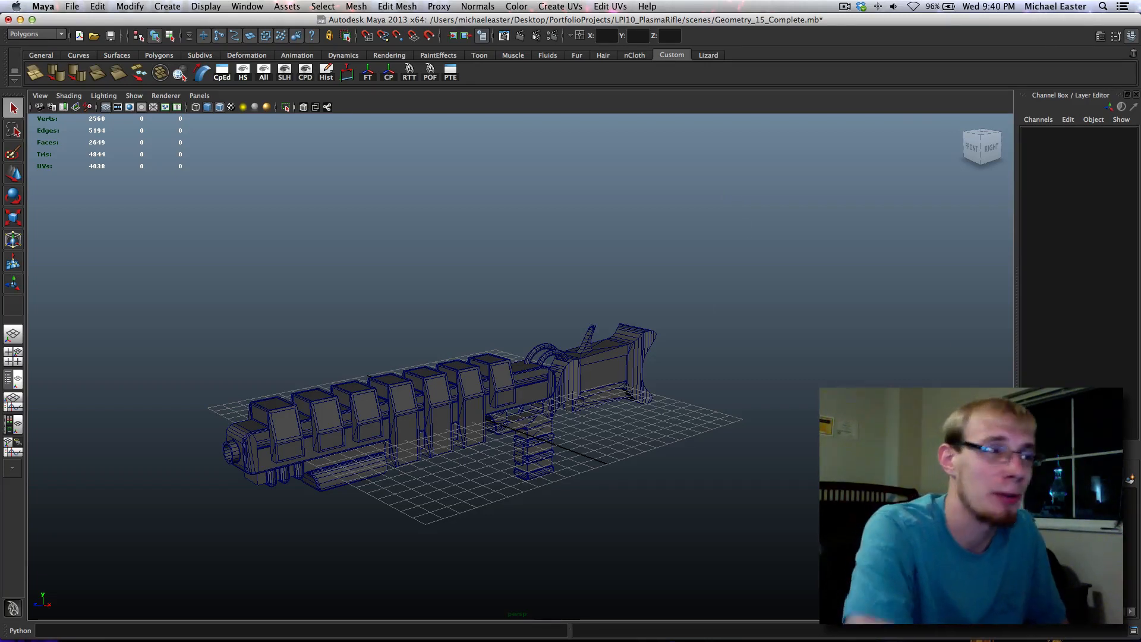
pyautogui.moveTo(672, 316); pyautogui.dragTo(590, 544)
pyautogui.click(677, 412)
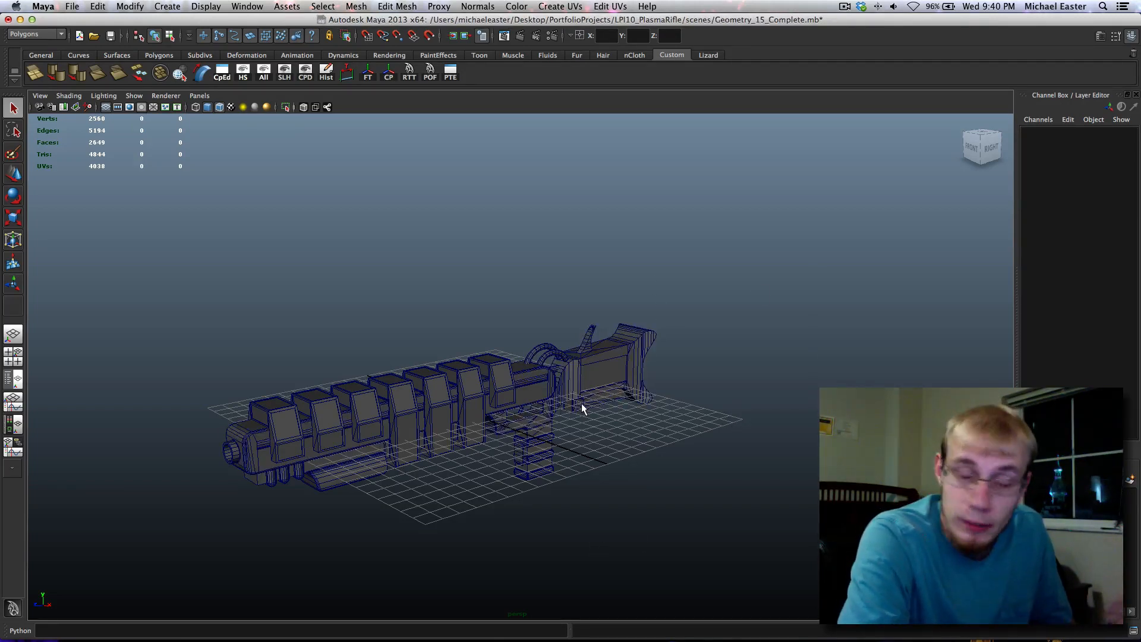
pyautogui.keyDown('alt'); pyautogui.moveTo(408, 302); pyautogui.dragTo(500, 268); pyautogui.keyUp('alt')
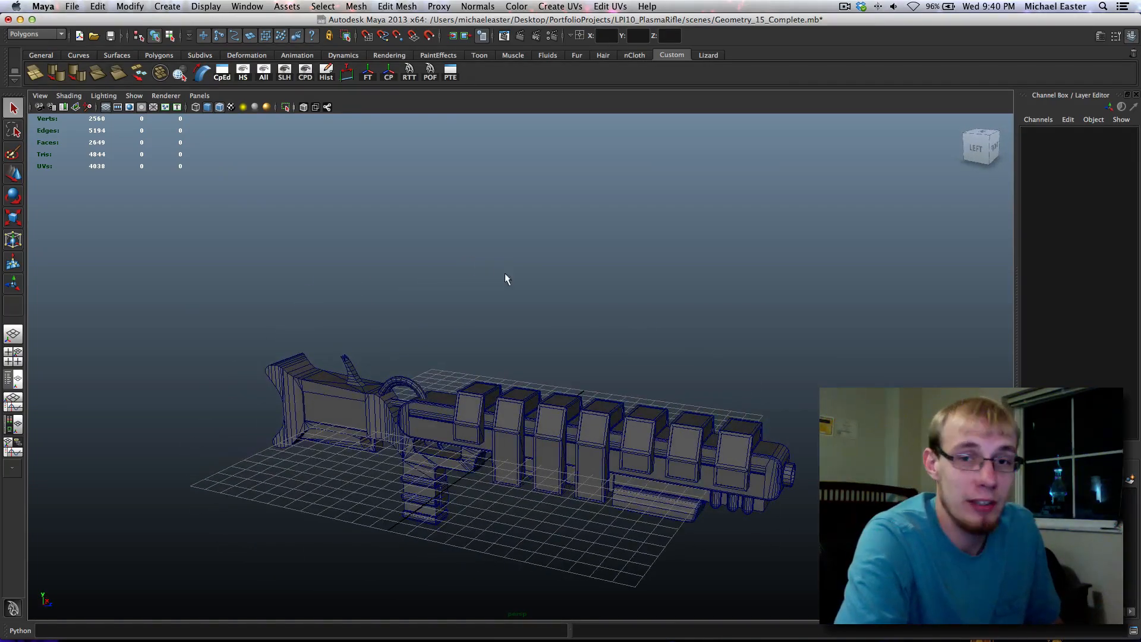
pyautogui.keyDown('alt'); pyautogui.moveTo(632, 331); pyautogui.dragTo(510, 313); pyautogui.keyUp('alt')
pyautogui.keyDown('alt'); pyautogui.moveTo(682, 230); pyautogui.dragTo(637, 226); pyautogui.keyUp('alt')
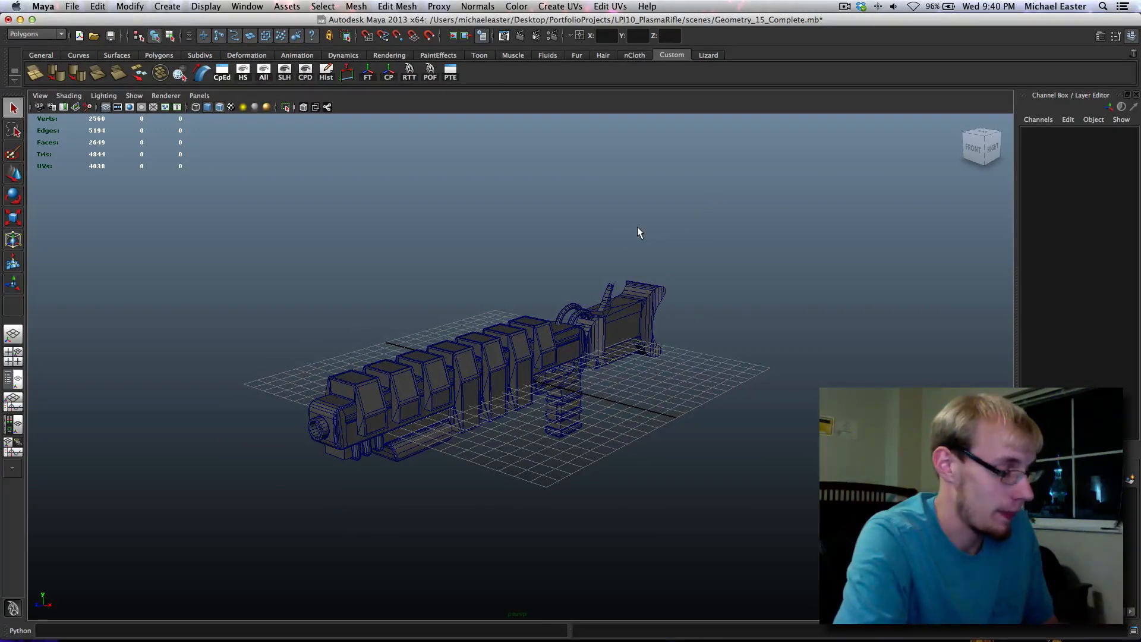
# Save the scene under the new name Mapping_1 as Maya Binary in the scenes folder
pyautogui.press('super+shift+s')
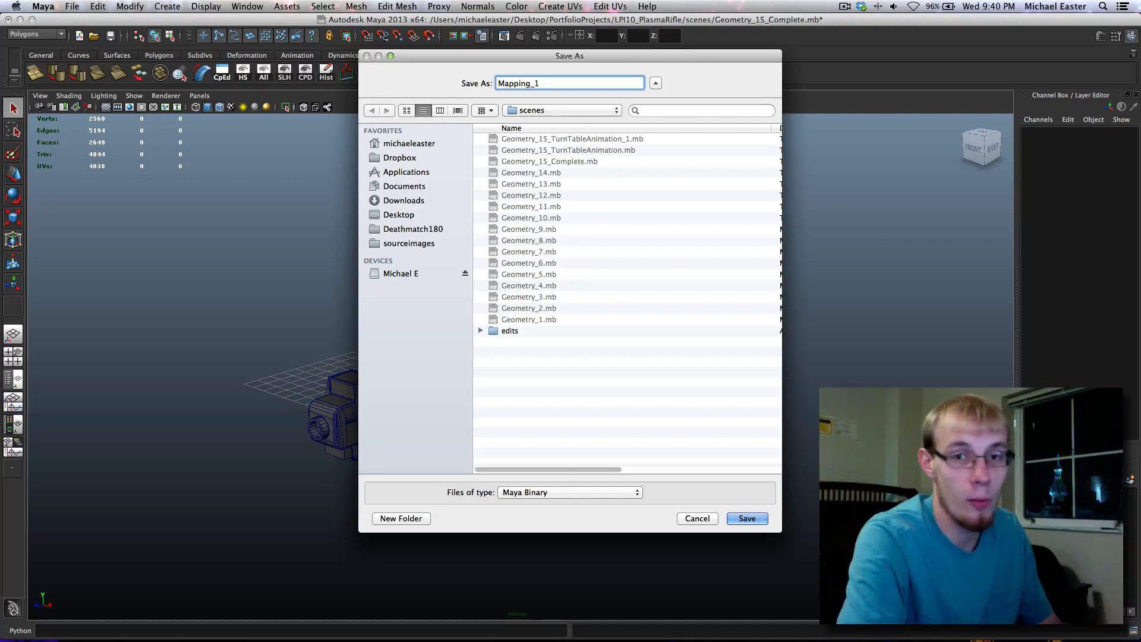
pyautogui.press('Return')
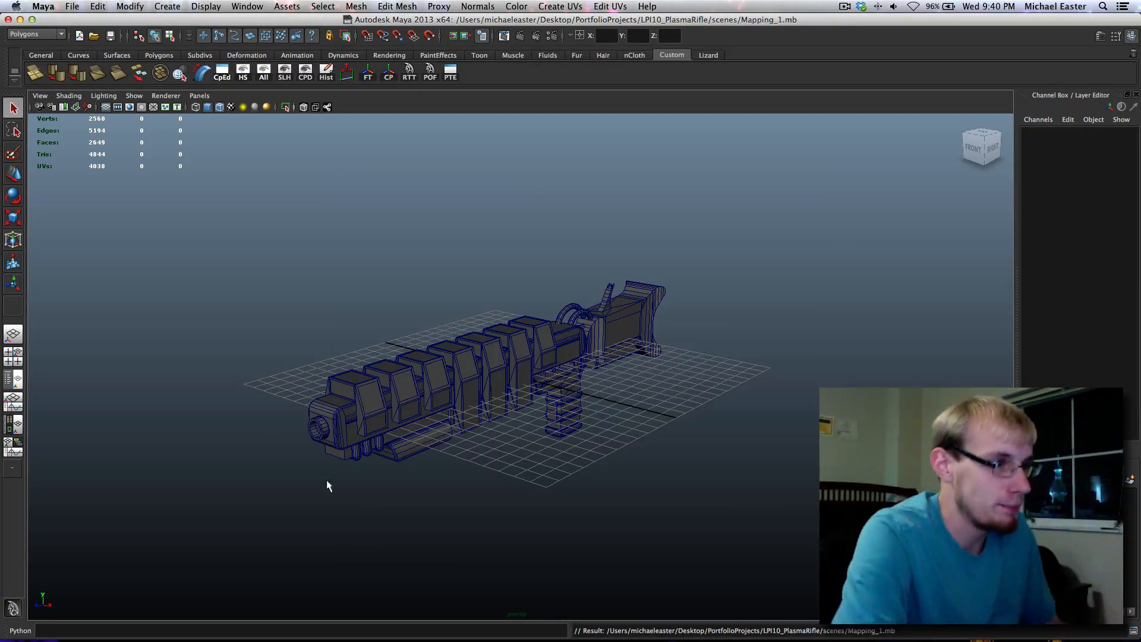
# Examine the whole rifle model from both sides, the front and above
pyautogui.keyDown('alt'); pyautogui.moveTo(280, 323); pyautogui.dragTo(422, 326); pyautogui.keyUp('alt')
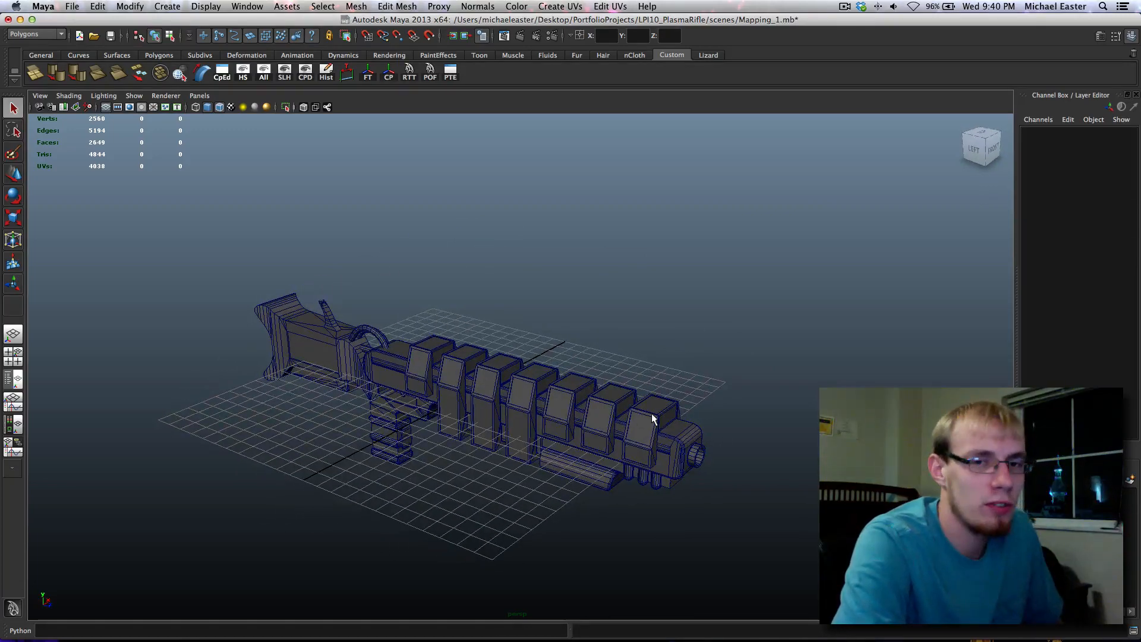
pyautogui.keyDown('alt'); pyautogui.moveTo(652, 412); pyautogui.dragTo(543, 364); pyautogui.keyUp('alt')
pyautogui.keyDown('alt'); pyautogui.moveTo(353, 305); pyautogui.dragTo(597, 330); pyautogui.keyUp('alt')
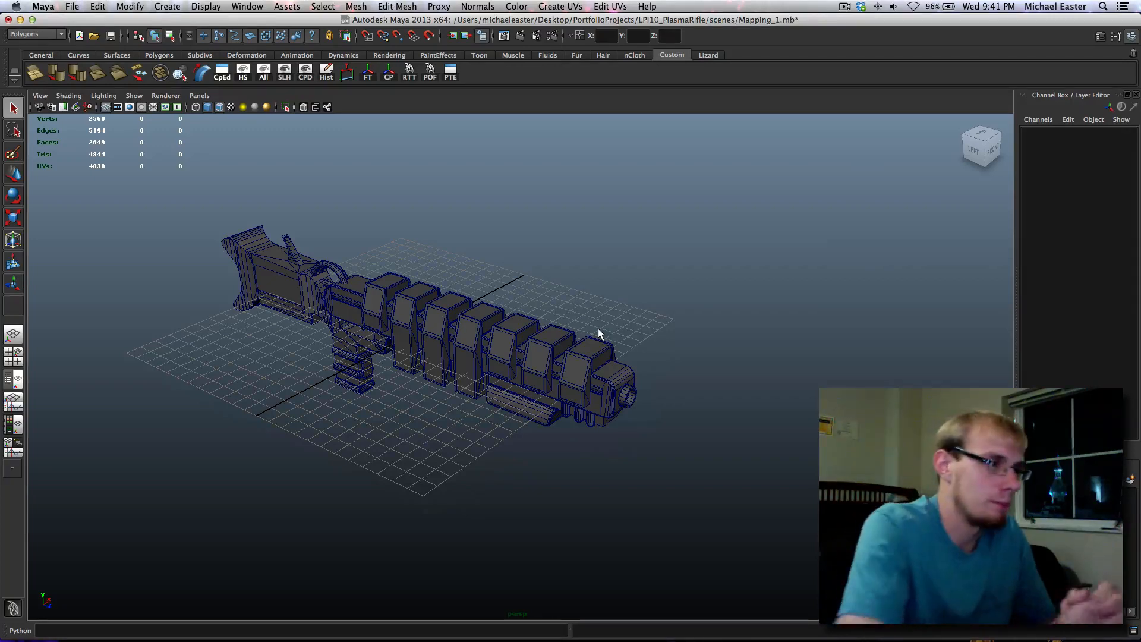
pyautogui.keyDown('alt'); pyautogui.moveTo(651, 339); pyautogui.dragTo(604, 337); pyautogui.keyUp('alt')
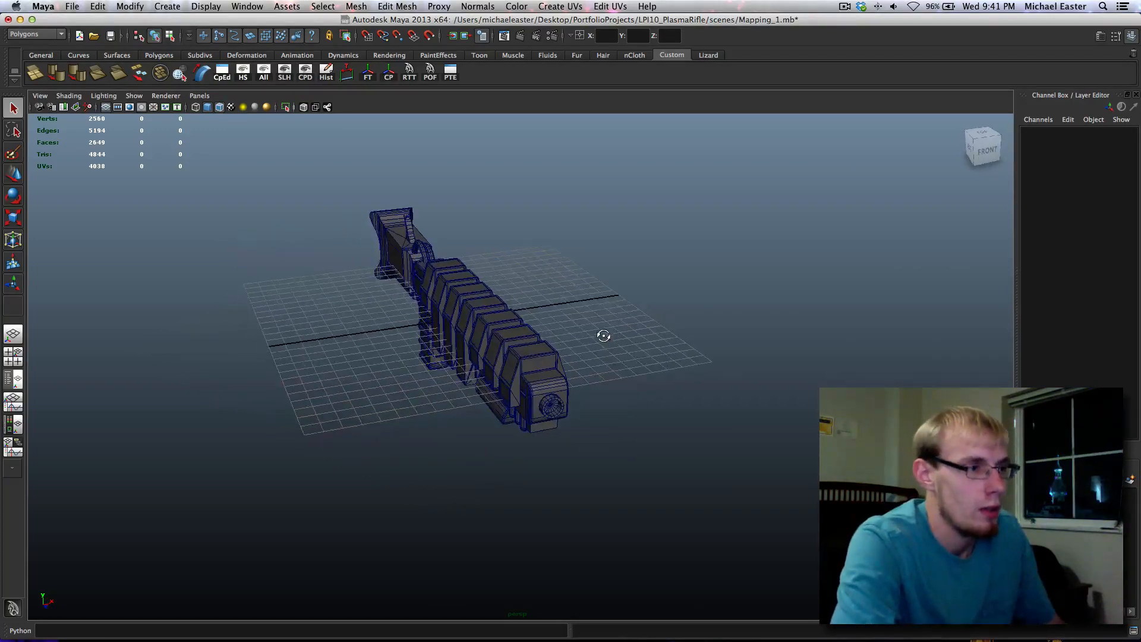
pyautogui.scroll(5, 580, 366)
pyautogui.keyDown('alt'); pyautogui.moveTo(503, 341); pyautogui.dragTo(644, 358, button='middle'); pyautogui.keyUp('alt')
pyautogui.keyDown('alt'); pyautogui.moveTo(645, 363); pyautogui.dragTo(732, 366); pyautogui.keyUp('alt')
pyautogui.keyDown('alt'); pyautogui.moveTo(777, 373); pyautogui.dragTo(459, 304, button='right'); pyautogui.keyUp('alt')
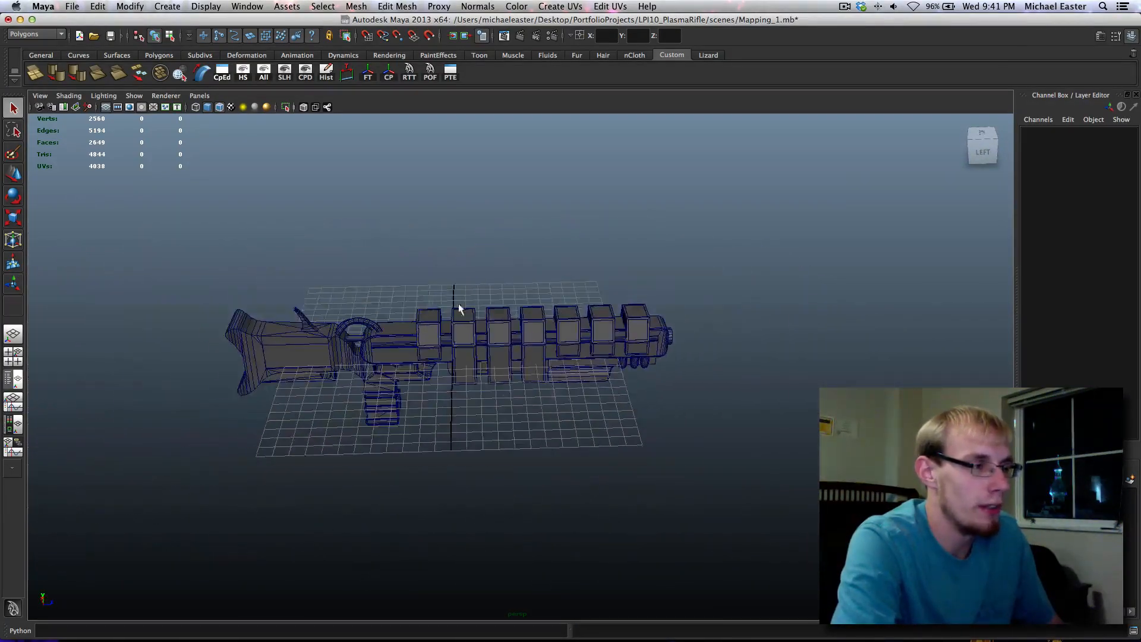
pyautogui.keyDown('alt'); pyautogui.moveTo(303, 302); pyautogui.dragTo(566, 301); pyautogui.keyUp('alt')
pyautogui.keyDown('alt'); pyautogui.moveTo(634, 360); pyautogui.dragTo(650, 396); pyautogui.keyUp('alt')
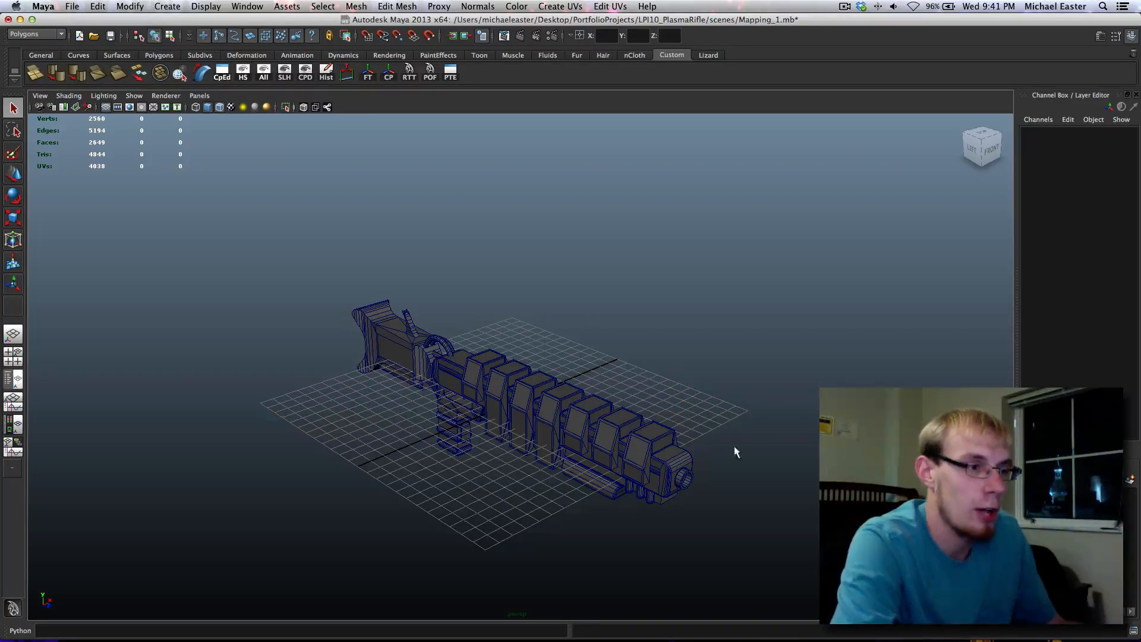
# Apply Automatic Mapping with 6 planes to the rifle's main body mesh, then return to object mode with nothing selected
pyautogui.moveTo(793, 423); pyautogui.dragTo(578, 611)
pyautogui.click(804, 465)
pyautogui.click(684, 482)
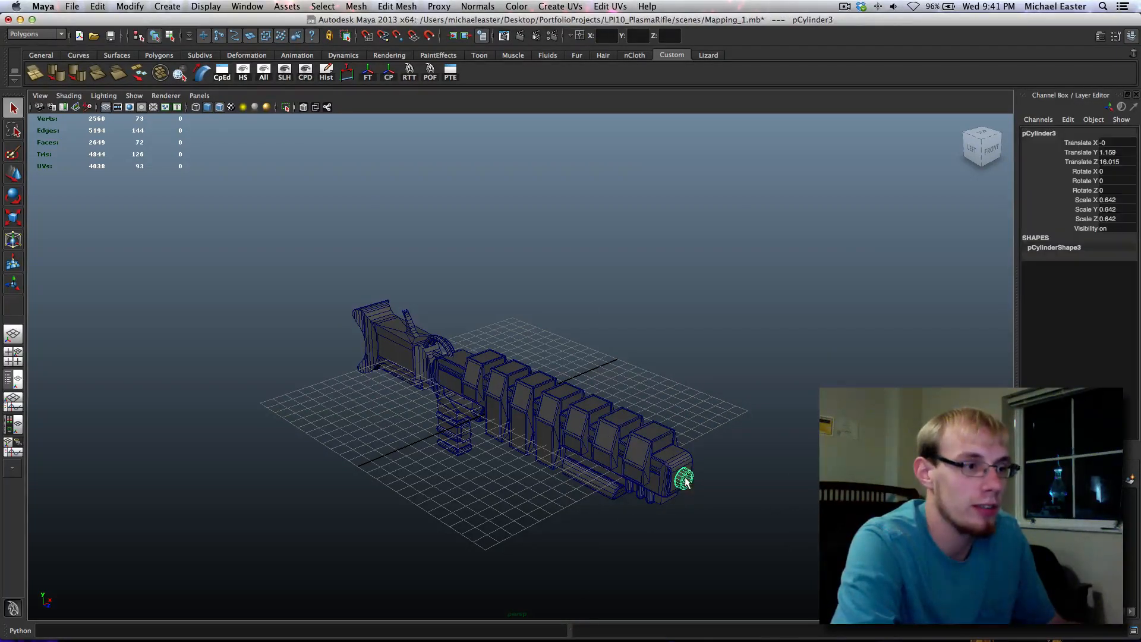
pyautogui.click(699, 545)
pyautogui.click(675, 462)
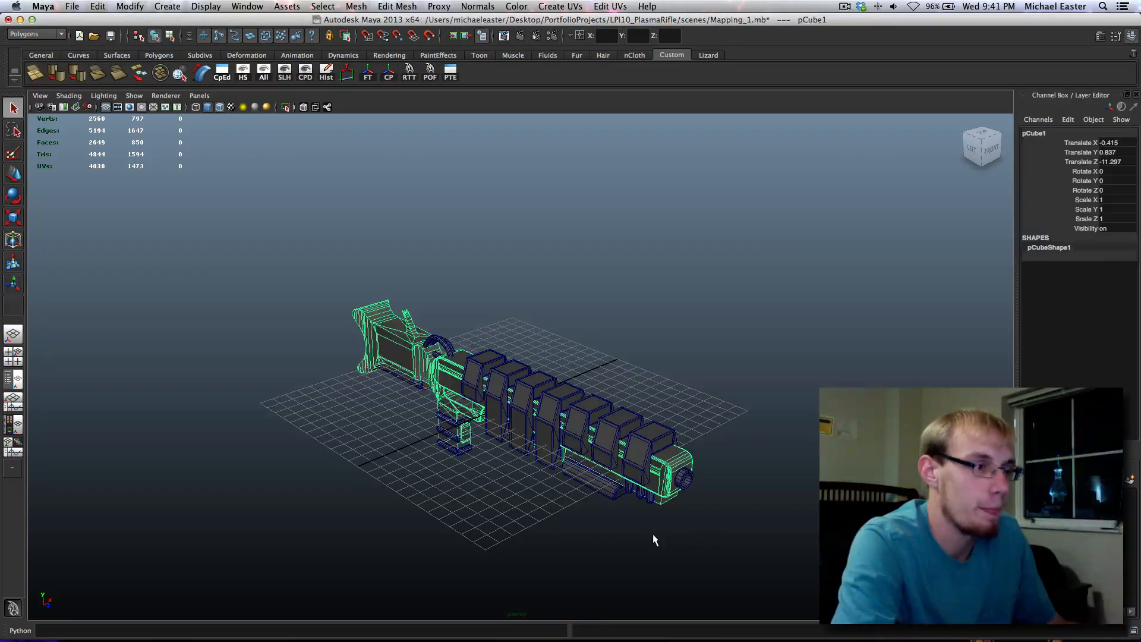
pyautogui.keyDown('alt'); pyautogui.moveTo(652, 535); pyautogui.dragTo(767, 518); pyautogui.keyUp('alt')
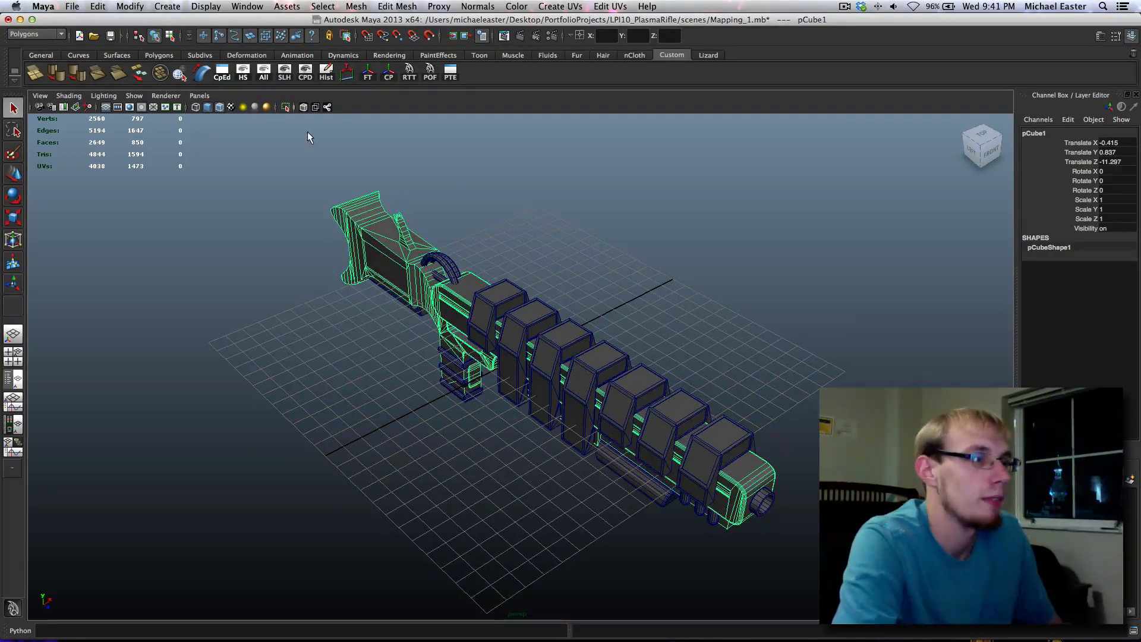
pyautogui.click(466, 7)
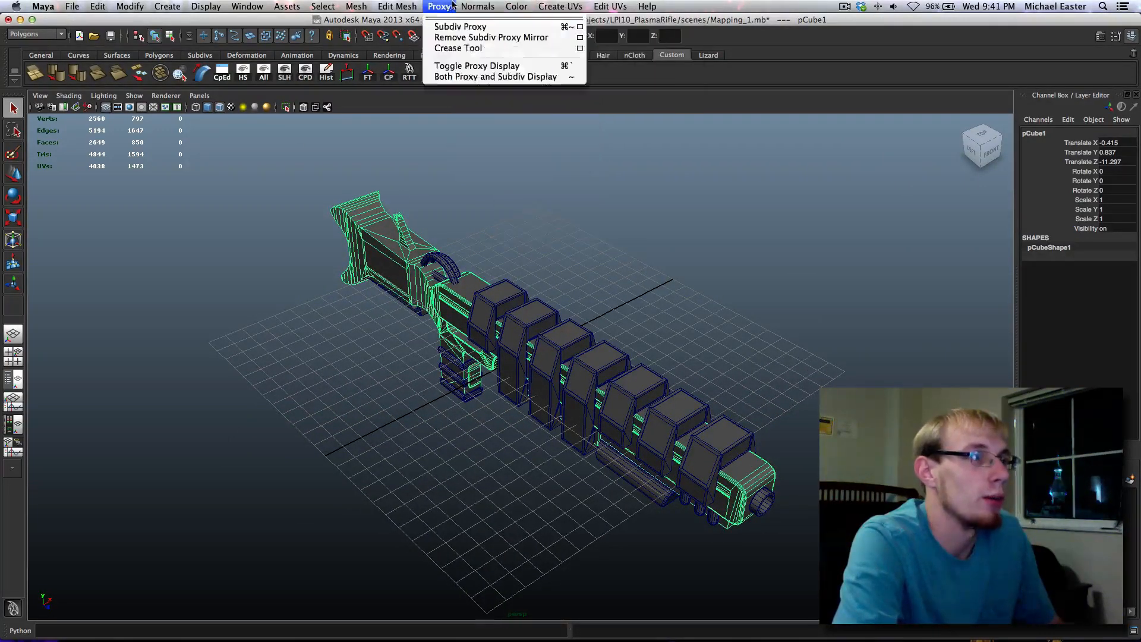
pyautogui.moveTo(519, 8)
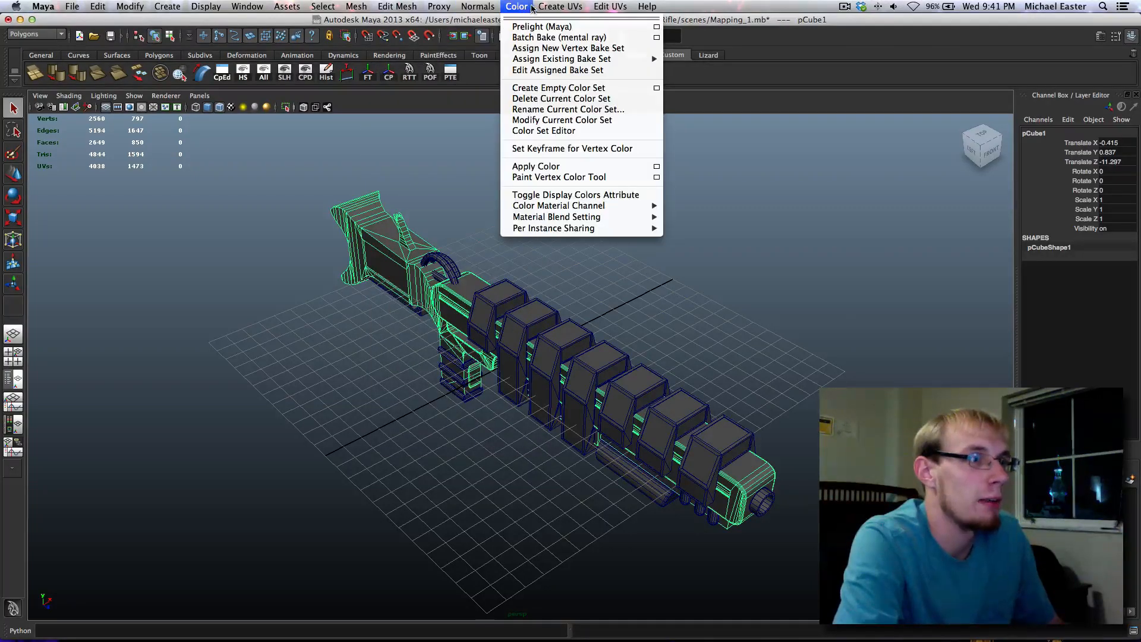
pyautogui.moveTo(560, 7)
pyautogui.click(598, 62)
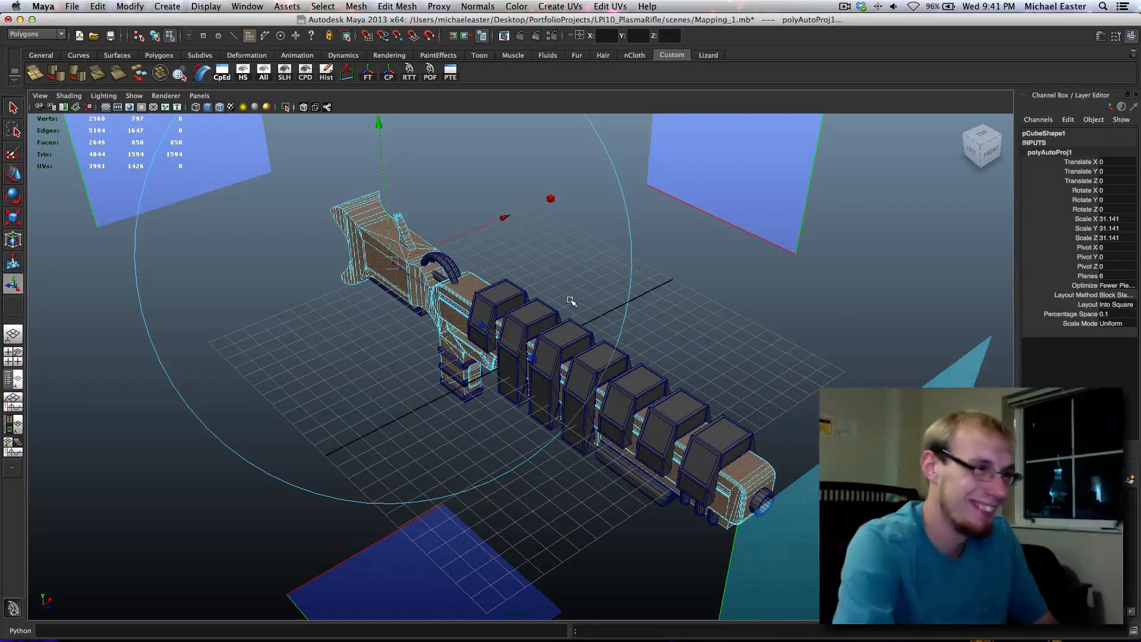
pyautogui.moveTo(480, 285); pyautogui.dragTo(469, 286, button='right')
pyautogui.click(466, 288)
pyautogui.click(557, 271)
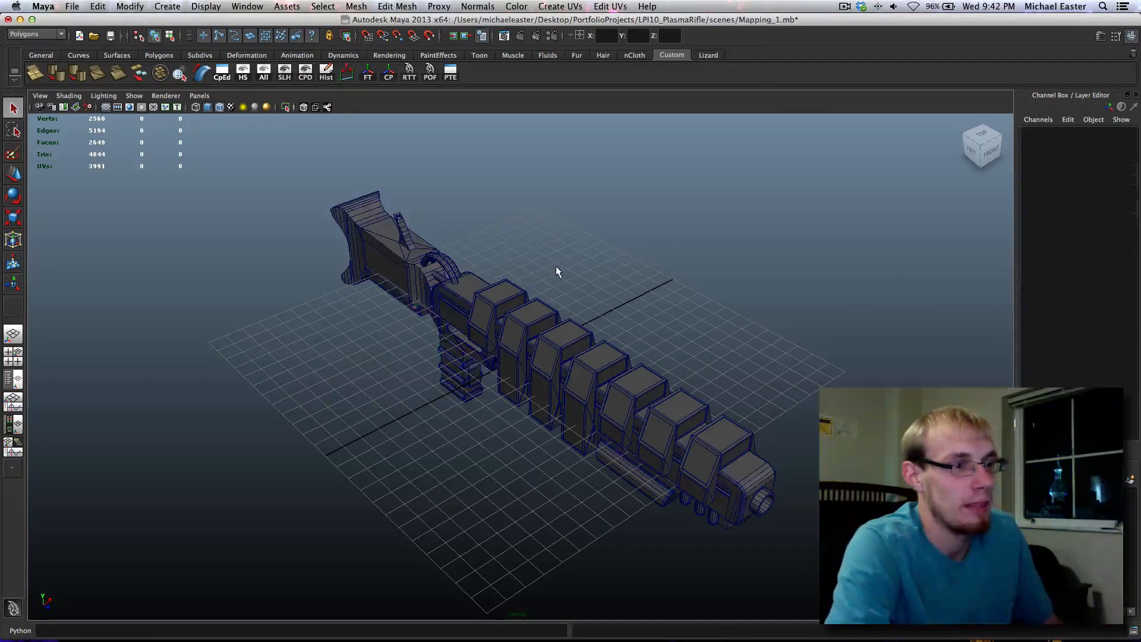
# Show the perspective view beside the UV Texture Editor and display the UVs of the rifle's main body
pyautogui.click(450, 73)
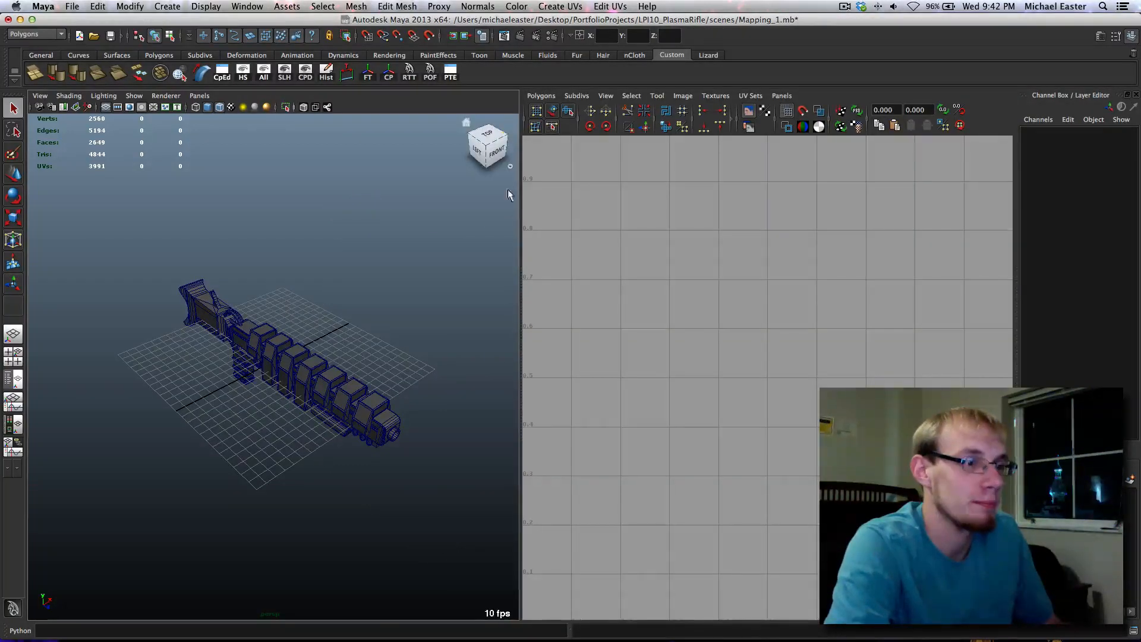
pyautogui.click(387, 429)
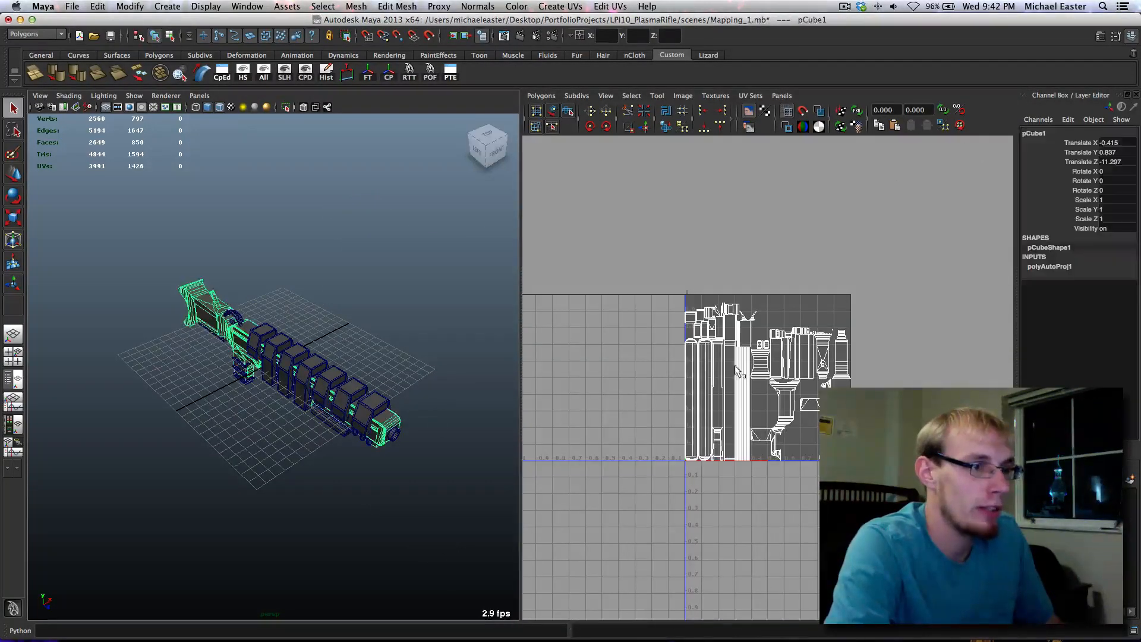
# Examine the automatically generated UV shells of the main body and the unused space in the UV square
pyautogui.scroll(5, 771, 345)
pyautogui.scroll(3, 772, 341)
pyautogui.keyDown('alt'); pyautogui.moveTo(825, 353); pyautogui.dragTo(716, 414, button='middle'); pyautogui.keyUp('alt')
pyautogui.keyDown('alt'); pyautogui.moveTo(683, 232); pyautogui.dragTo(815, 354, button='middle'); pyautogui.keyUp('alt')
pyautogui.keyDown('alt'); pyautogui.moveTo(879, 425); pyautogui.dragTo(751, 327, button='middle'); pyautogui.keyUp('alt')
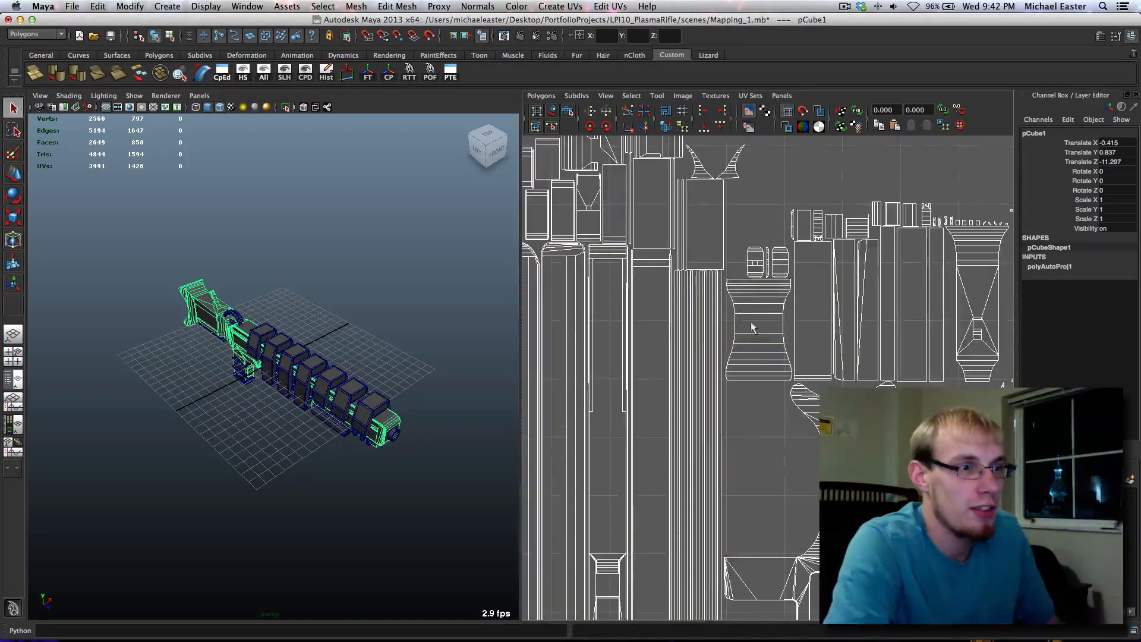
pyautogui.keyDown('alt'); pyautogui.moveTo(812, 345); pyautogui.dragTo(589, 115, button='middle'); pyautogui.keyUp('alt')
pyautogui.keyDown('alt'); pyautogui.moveTo(722, 308); pyautogui.dragTo(901, 458, button='middle'); pyautogui.keyUp('alt')
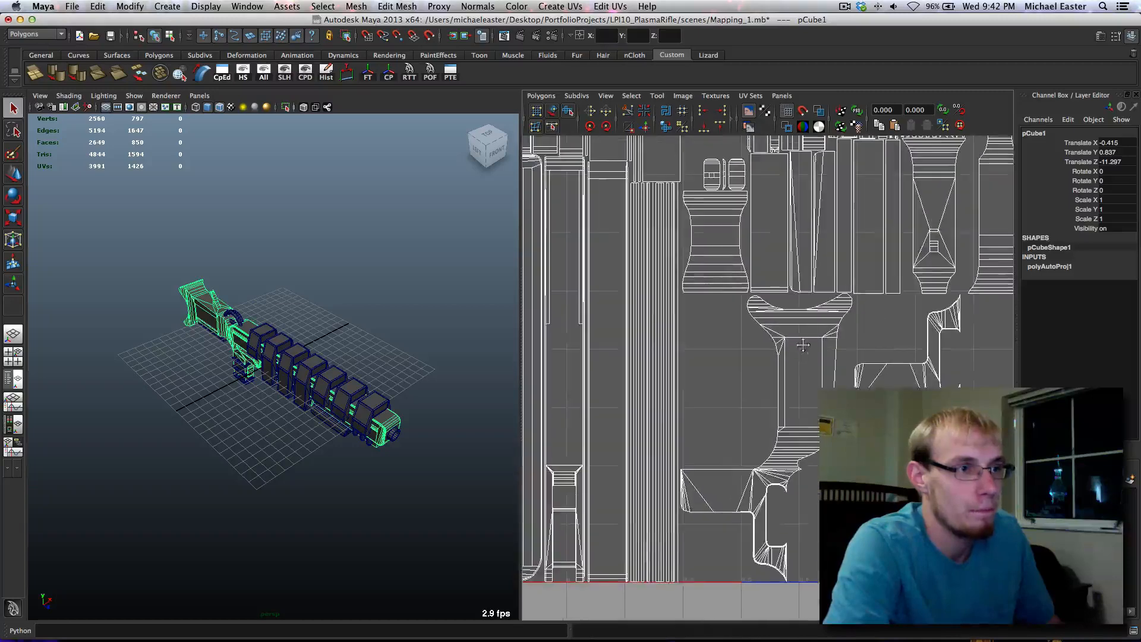
pyautogui.scroll(-3, 762, 291)
pyautogui.keyDown('alt'); pyautogui.moveTo(706, 264); pyautogui.dragTo(746, 303, button='middle'); pyautogui.keyUp('alt')
pyautogui.keyDown('alt'); pyautogui.moveTo(798, 303); pyautogui.dragTo(717, 290, button='right'); pyautogui.keyUp('alt')
pyautogui.keyDown('alt'); pyautogui.moveTo(717, 290); pyautogui.dragTo(767, 271, button='middle'); pyautogui.keyUp('alt')
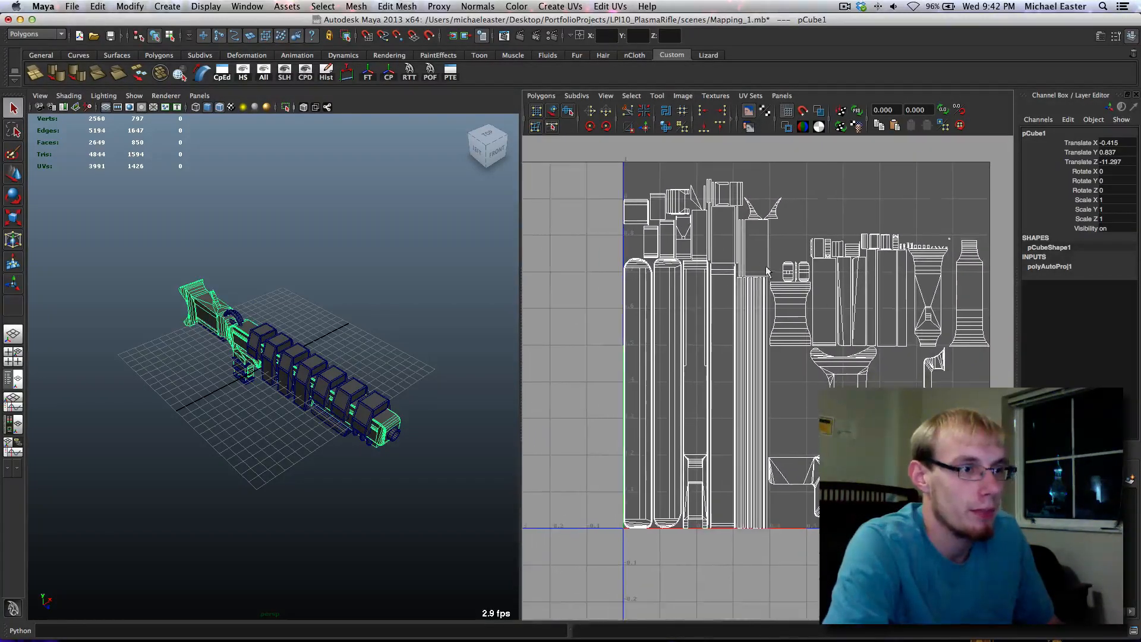
pyautogui.keyDown('alt'); pyautogui.moveTo(814, 308); pyautogui.dragTo(755, 308, button='middle'); pyautogui.keyUp('alt')
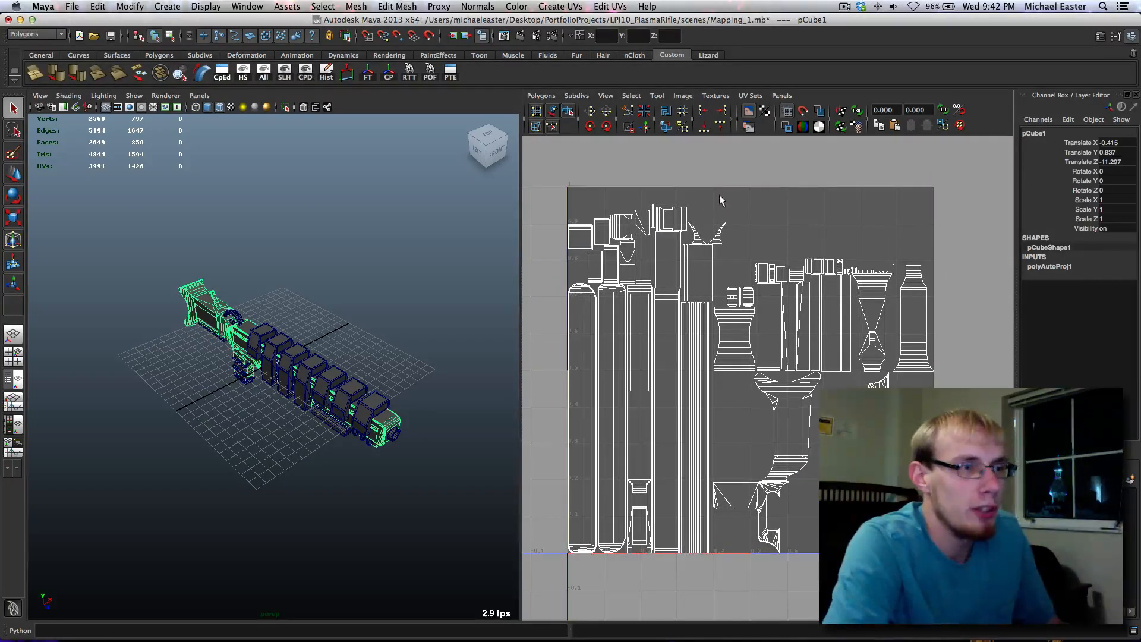
pyautogui.moveTo(730, 191); pyautogui.dragTo(921, 256)
pyautogui.keyDown('alt'); pyautogui.moveTo(737, 369); pyautogui.dragTo(756, 331, button='middle'); pyautogui.keyUp('alt')
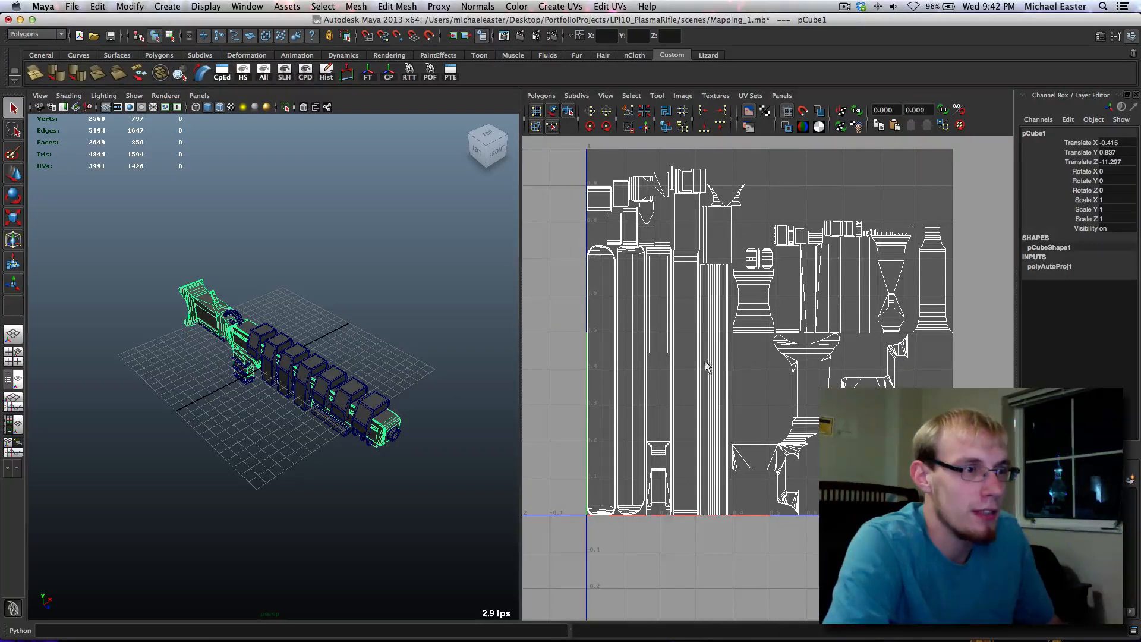
# Select faces of the tall, finely striped UV shell, inspect where they lie on the rifle body, and return to object mode
pyautogui.rightClick(748, 361)
pyautogui.click(749, 372)
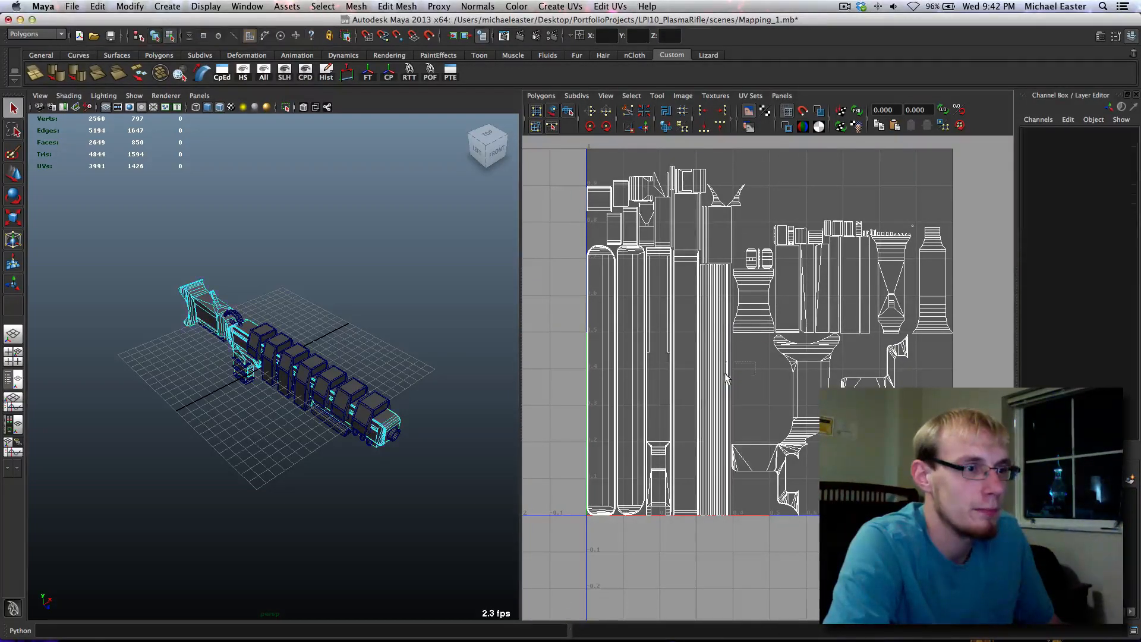
pyautogui.moveTo(703, 385); pyautogui.dragTo(705, 383)
pyautogui.press('f')
pyautogui.keyDown('alt'); pyautogui.moveTo(292, 343); pyautogui.dragTo(395, 321); pyautogui.keyUp('alt')
pyautogui.keyDown('alt'); pyautogui.moveTo(395, 321); pyautogui.dragTo(354, 326, button='middle'); pyautogui.keyUp('alt')
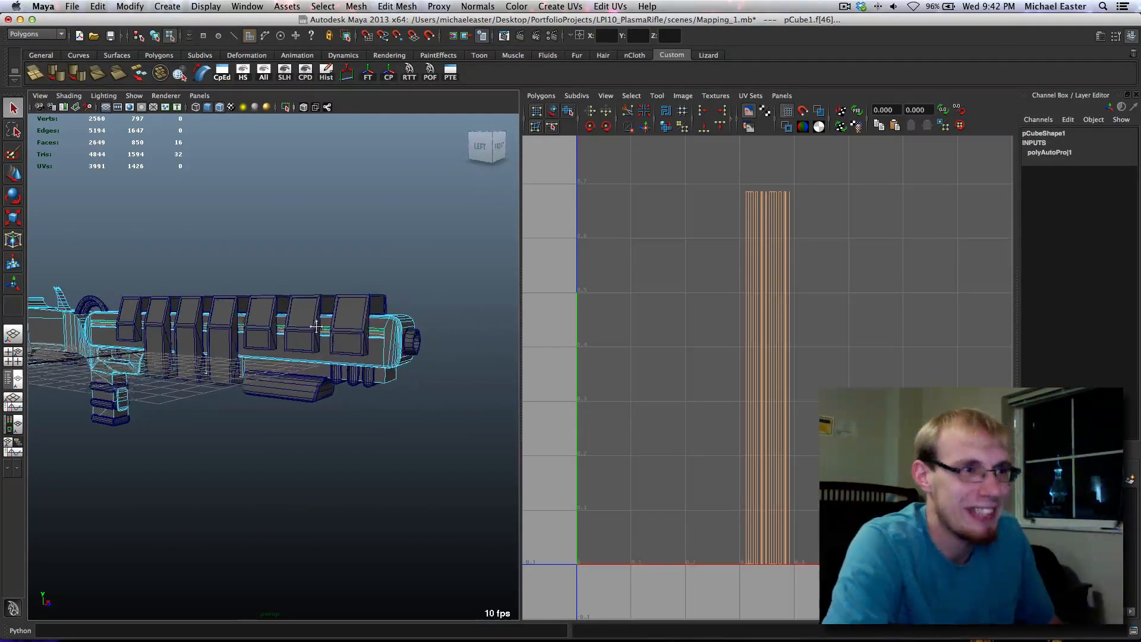
pyautogui.scroll(8, 279, 331)
pyautogui.keyDown('alt'); pyautogui.moveTo(279, 331); pyautogui.dragTo(285, 283); pyautogui.keyUp('alt')
pyautogui.keyDown('alt'); pyautogui.moveTo(285, 283); pyautogui.dragTo(455, 226, button='right'); pyautogui.keyUp('alt')
pyautogui.keyDown('alt'); pyautogui.moveTo(404, 249); pyautogui.dragTo(360, 272, button='middle'); pyautogui.keyUp('alt')
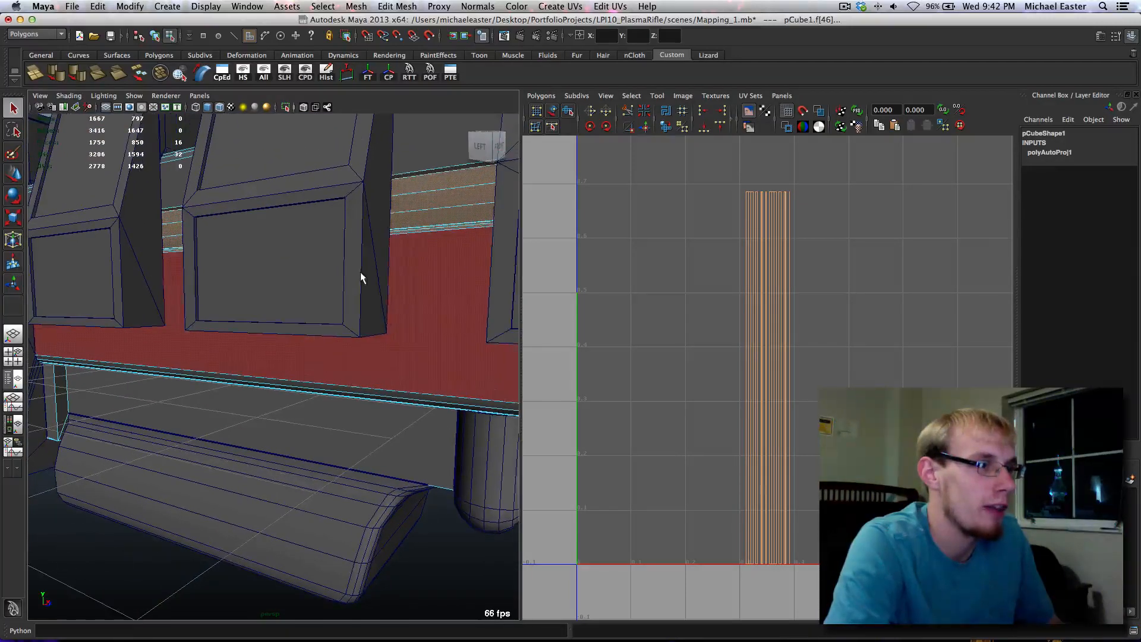
pyautogui.rightClick(411, 256)
pyautogui.moveTo(411, 255); pyautogui.dragTo(455, 238, button='right')
pyautogui.scroll(-10, 452, 239)
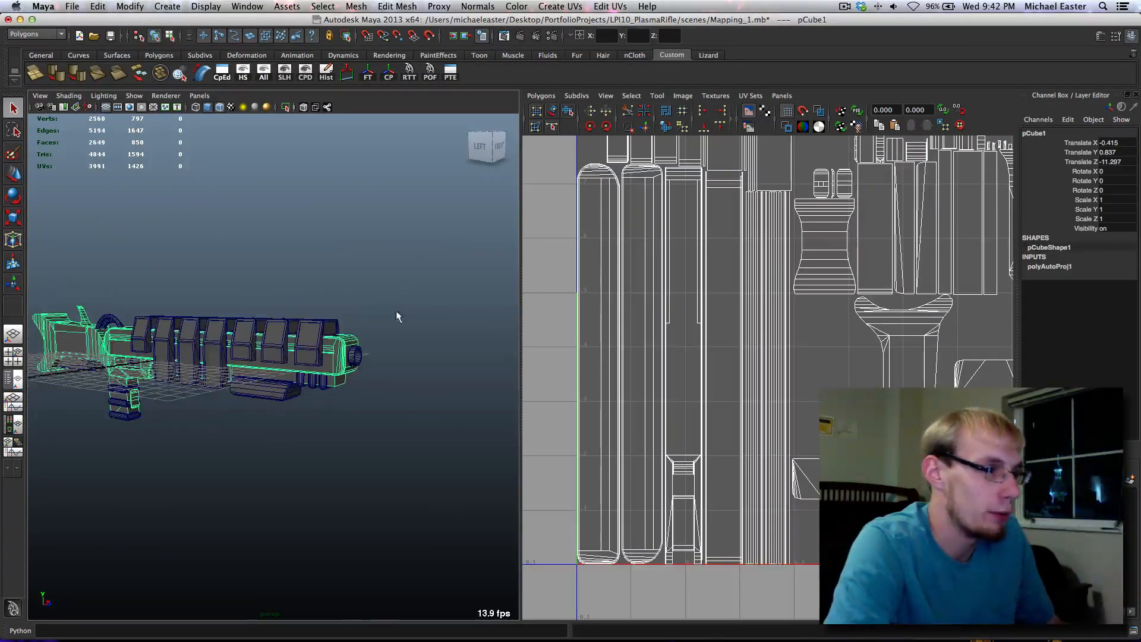
pyautogui.keyDown('alt'); pyautogui.moveTo(393, 289); pyautogui.dragTo(397, 296); pyautogui.keyUp('alt')
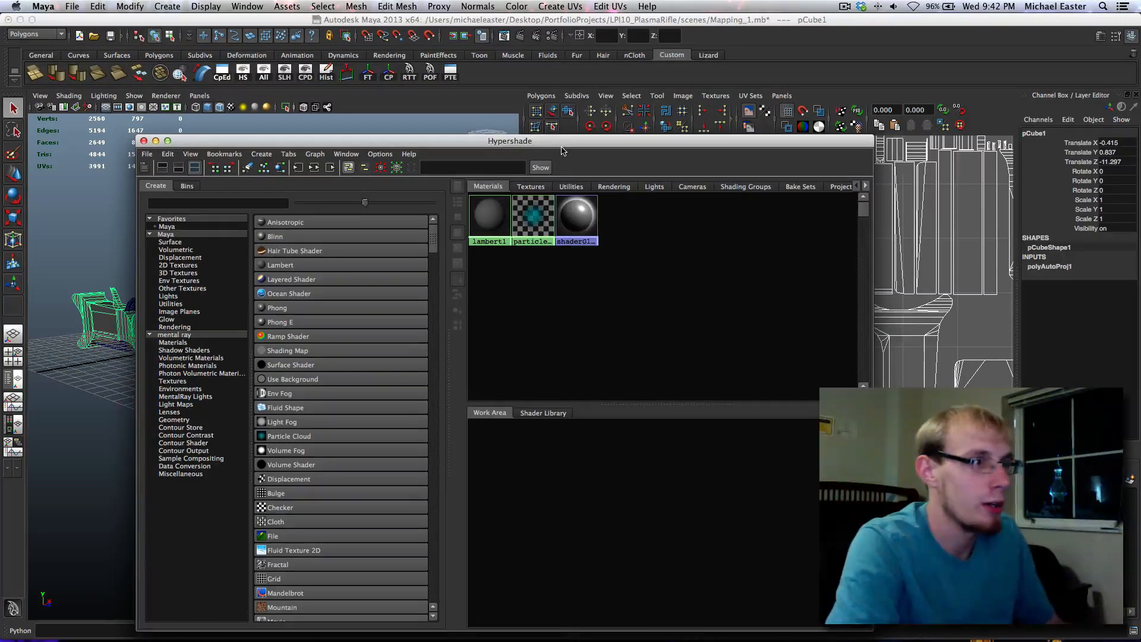
# Create a new Lambert material and a File texture in the Hypershade, and connect the texture to the material's color
pyautogui.moveTo(562, 143); pyautogui.dragTo(593, 82)
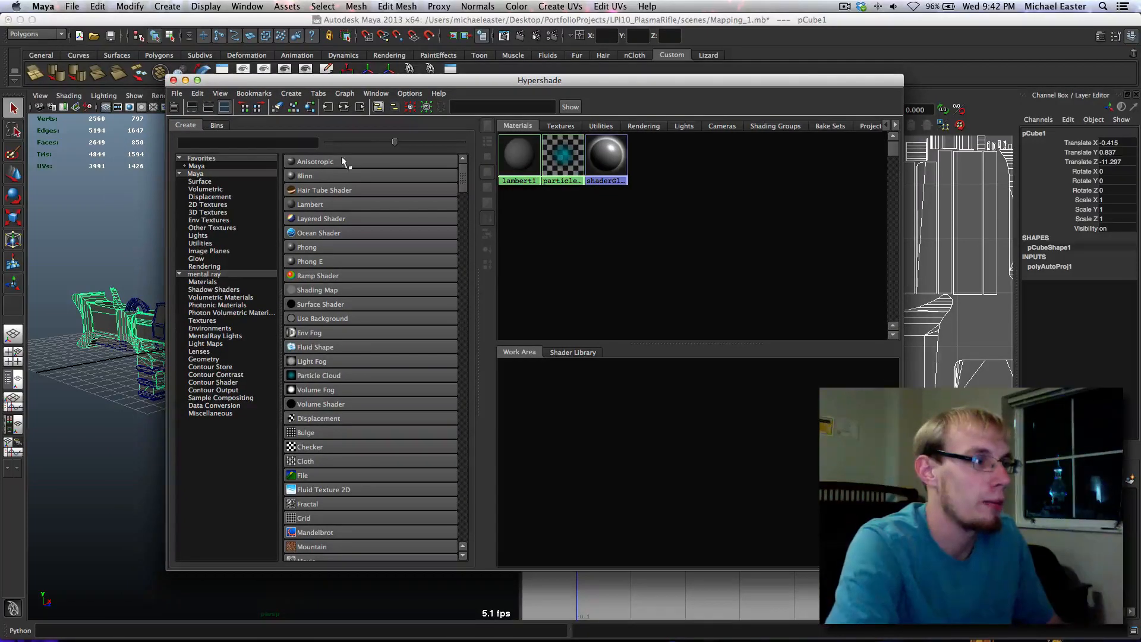
pyautogui.click(315, 204)
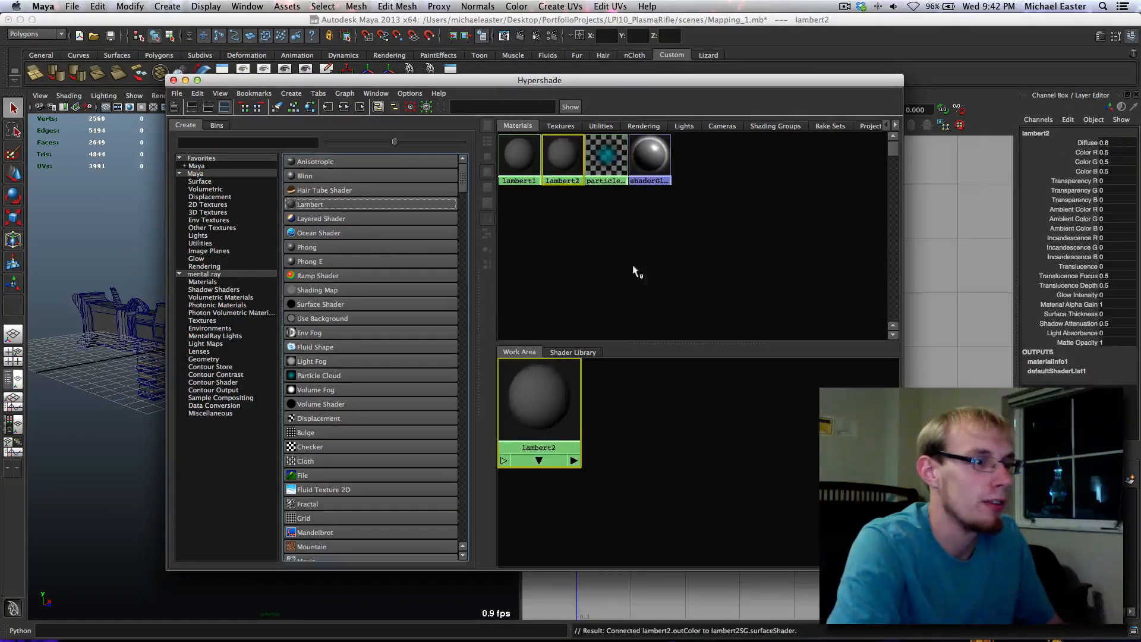
pyautogui.click(331, 470)
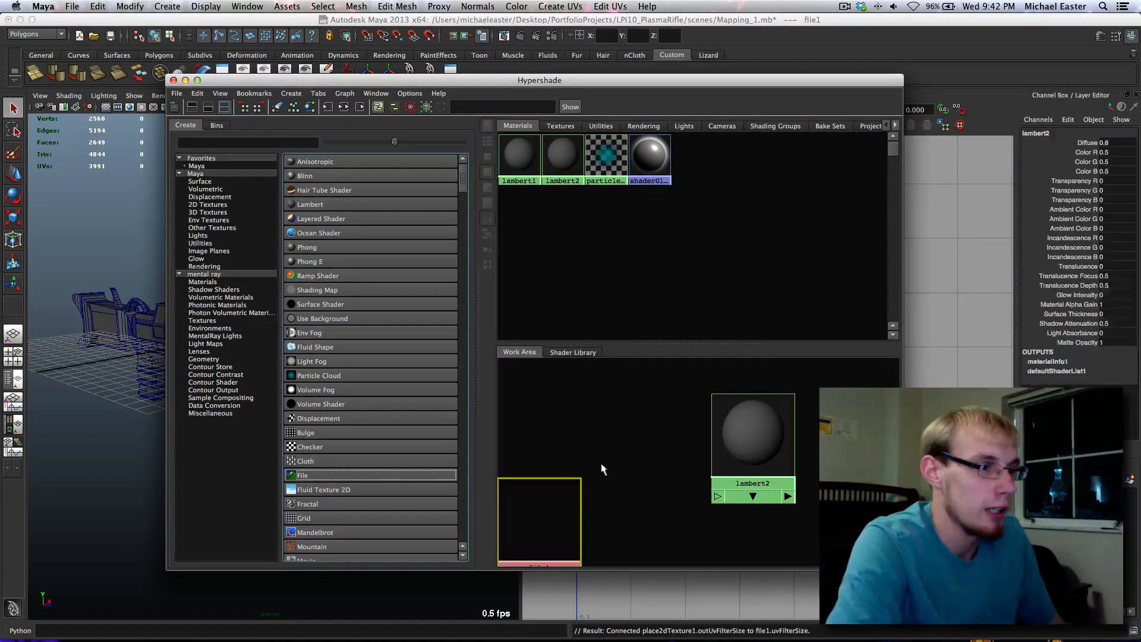
pyautogui.moveTo(539, 502); pyautogui.dragTo(761, 501, button='middle')
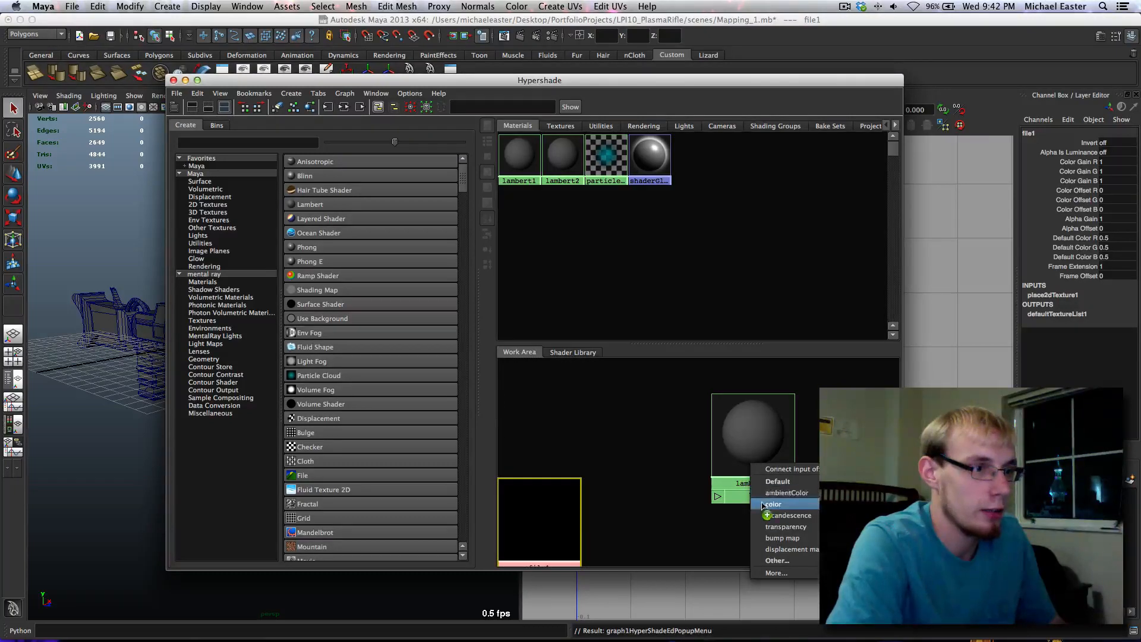
pyautogui.click(772, 504)
# Load UV_mapper.jpg from the Michael E drive as the image of the File texture
pyautogui.doubleClick(542, 522)
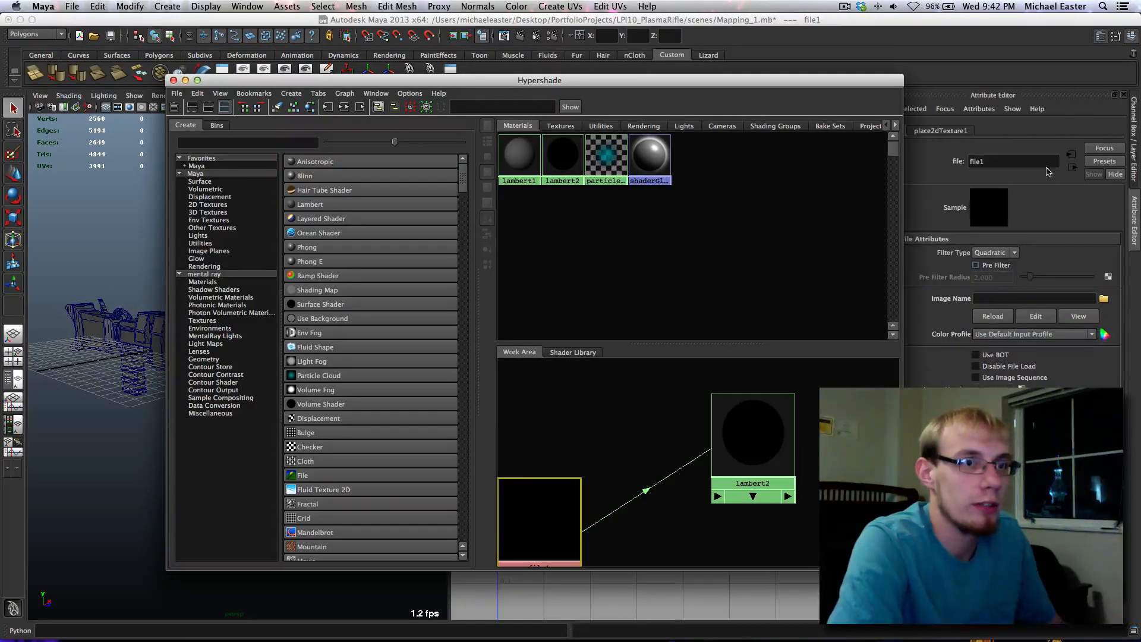
pyautogui.click(1103, 298)
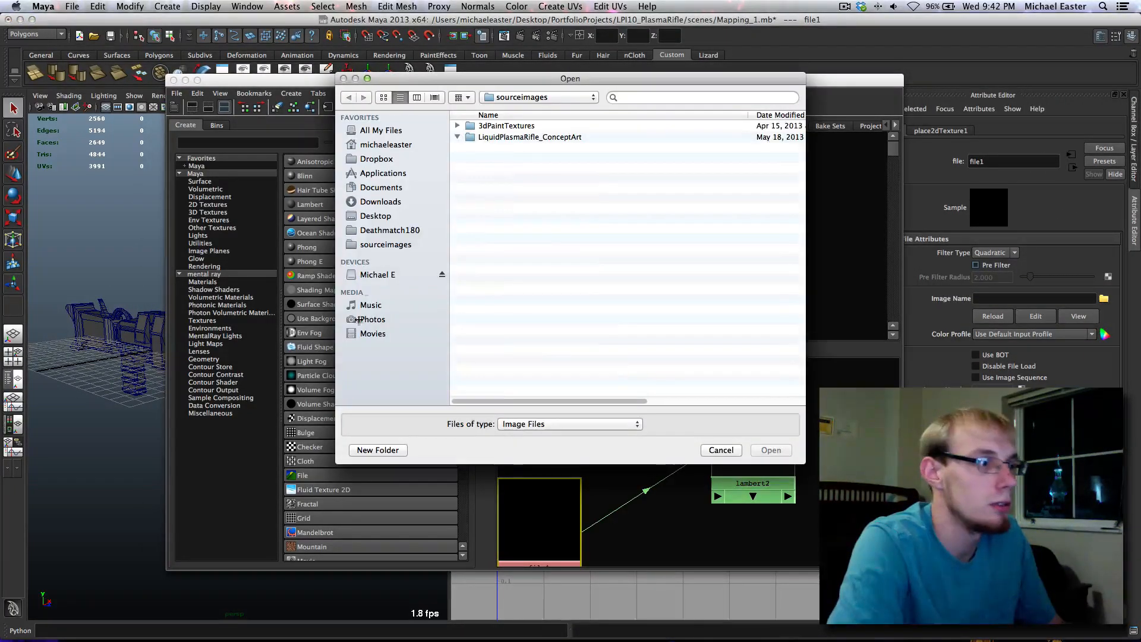
pyautogui.click(374, 277)
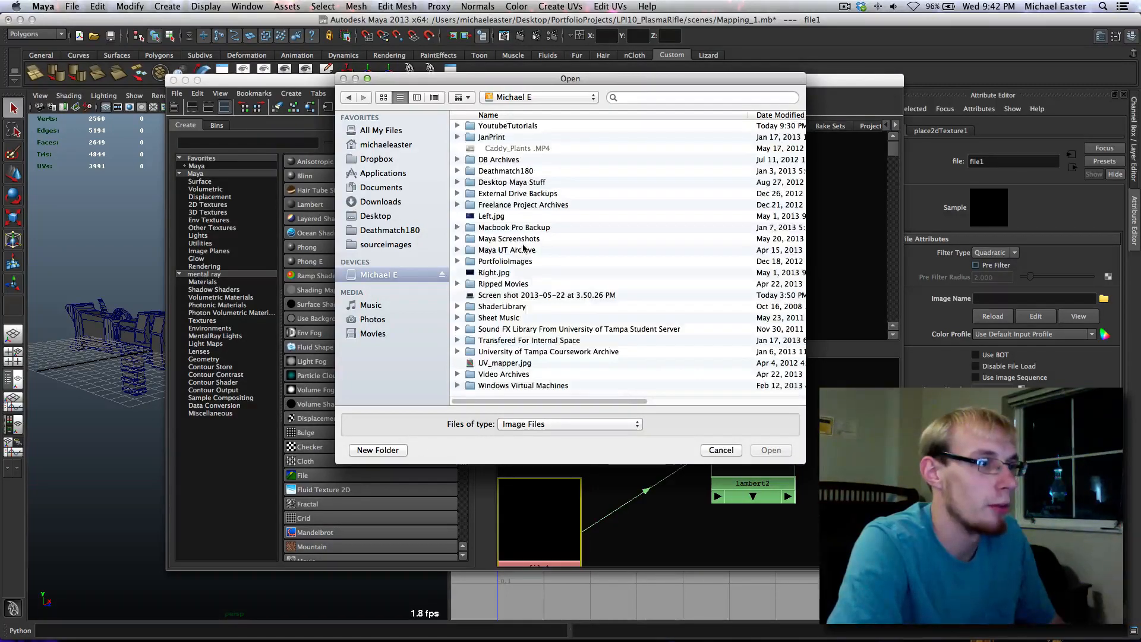
pyautogui.doubleClick(511, 363)
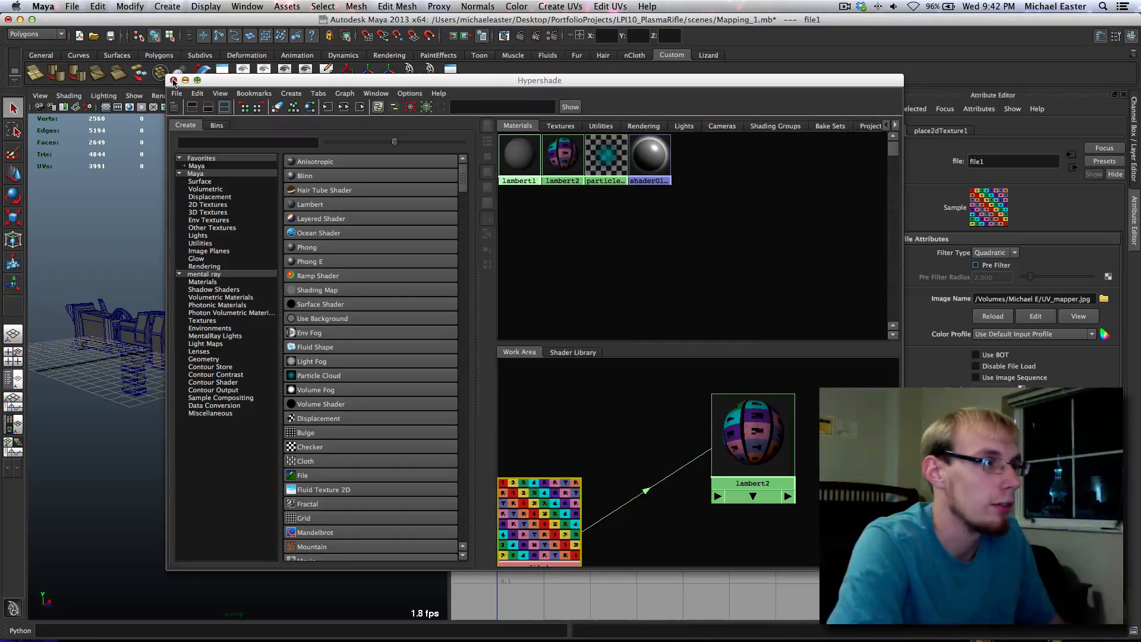
# Rename the textured Lambert material as Mapper_Lambert and close the Hypershade
pyautogui.click(562, 156)
pyautogui.moveTo(1001, 161); pyautogui.dragTo(973, 156)
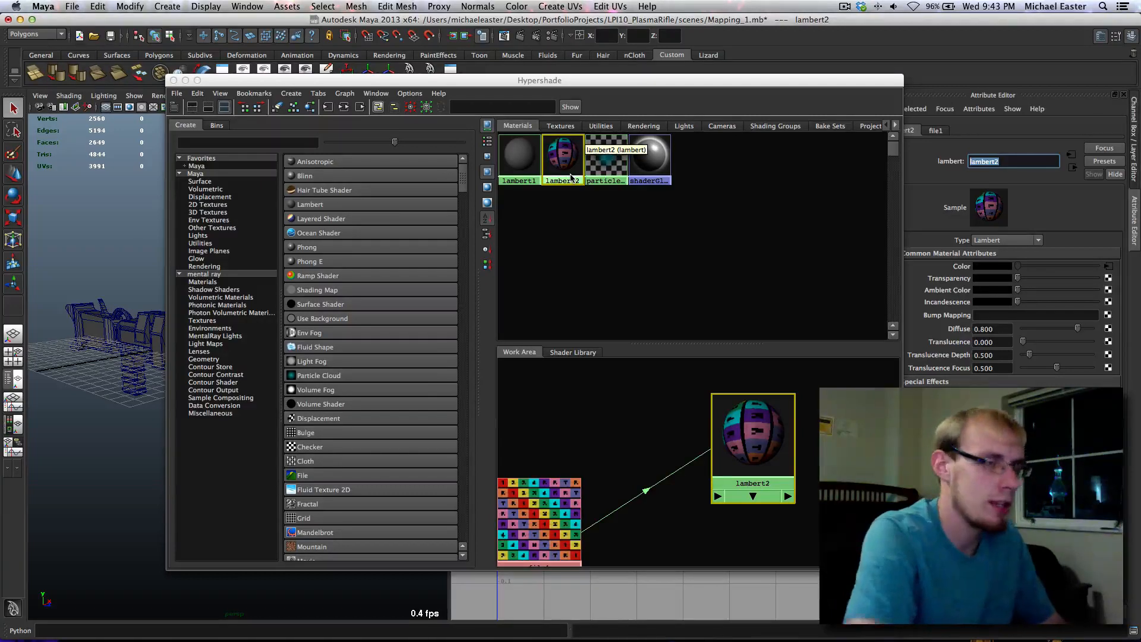
pyautogui.write('Mapper_Lam')
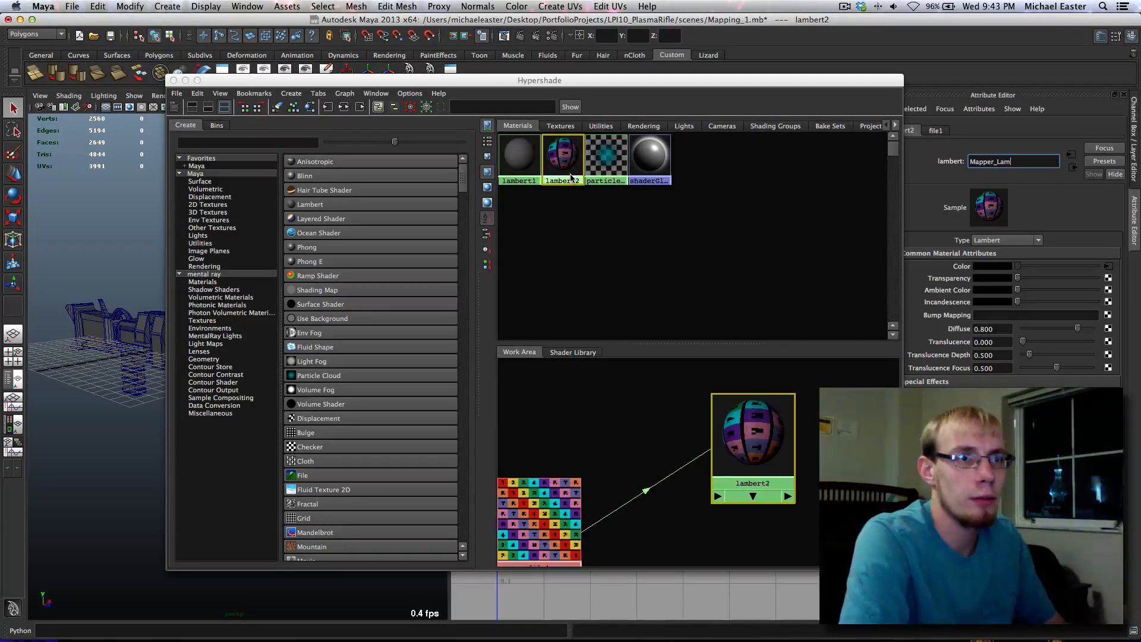
pyautogui.write('bert')
pyautogui.press('Return')
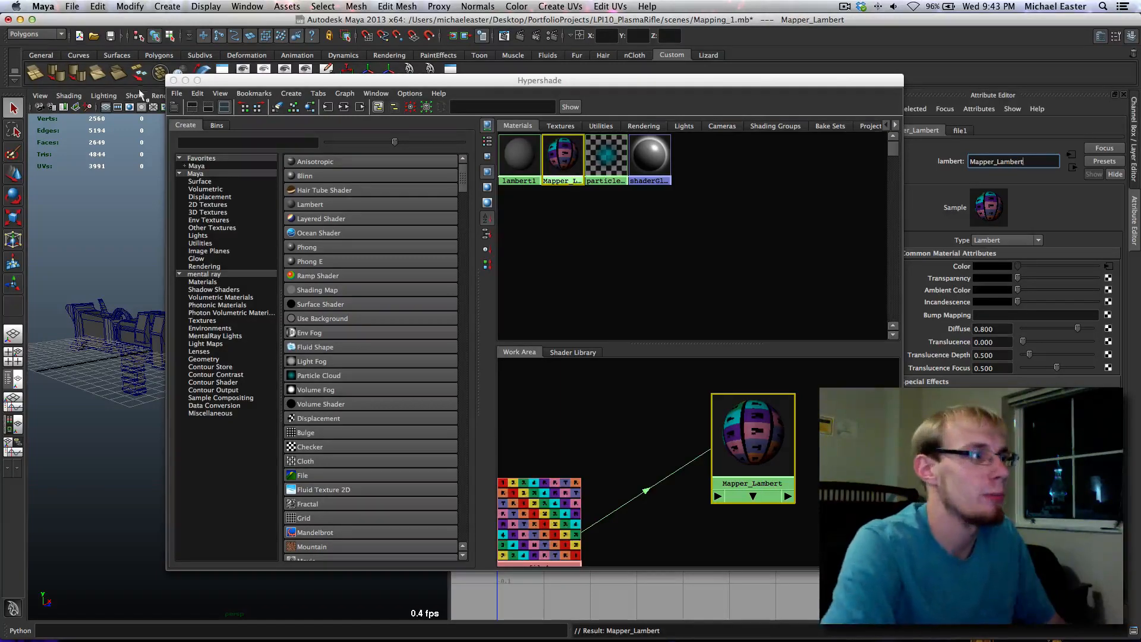
pyautogui.click(173, 80)
# Select the rifle's main body and enlarge the perspective view beside the UV Texture Editor, with the Channel Box shown
pyautogui.keyDown('alt'); pyautogui.moveTo(305, 285); pyautogui.dragTo(302, 279); pyautogui.keyUp('alt')
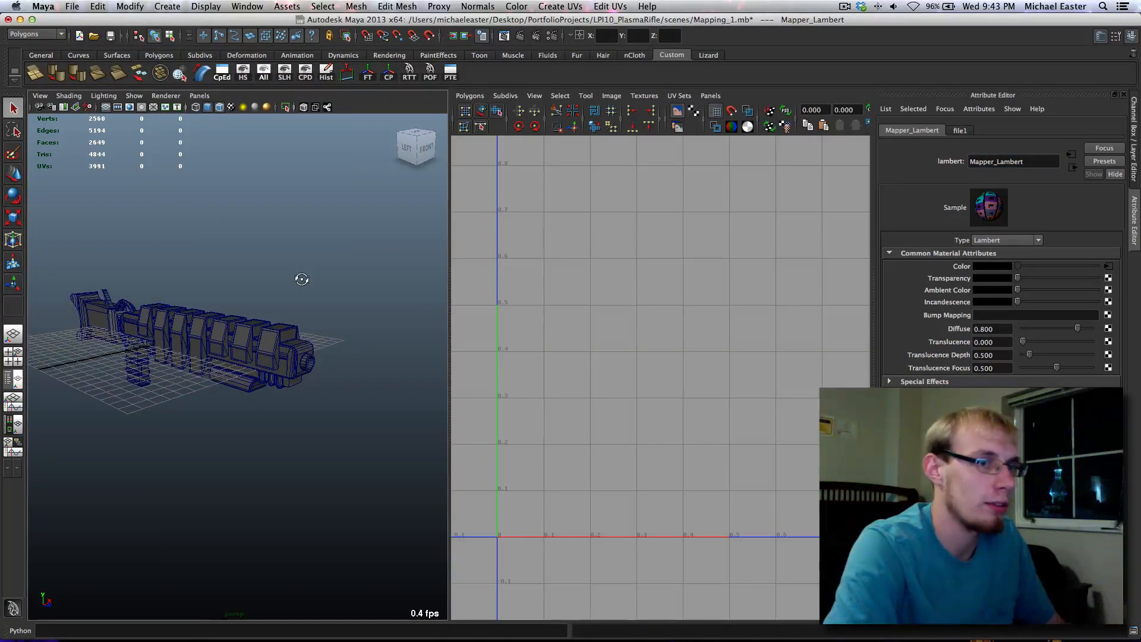
pyautogui.keyDown('alt'); pyautogui.moveTo(354, 326); pyautogui.dragTo(218, 378); pyautogui.keyUp('alt')
pyautogui.click(315, 381)
pyautogui.keyDown('alt'); pyautogui.moveTo(218, 378); pyautogui.dragTo(210, 361, button='middle'); pyautogui.keyUp('alt')
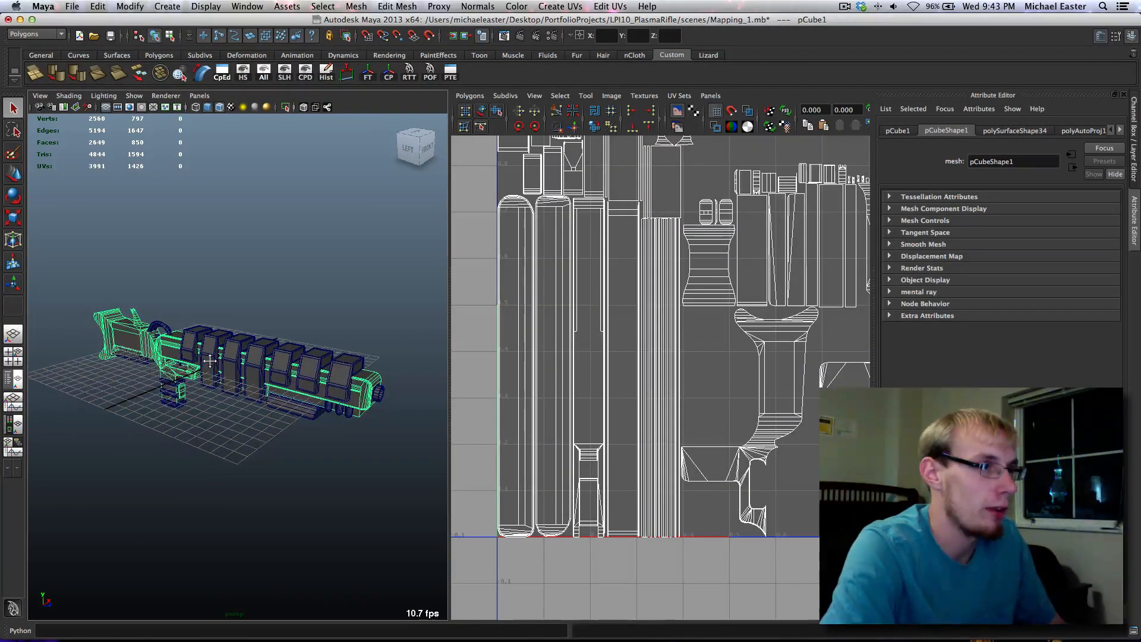
pyautogui.moveTo(450, 366); pyautogui.dragTo(538, 372)
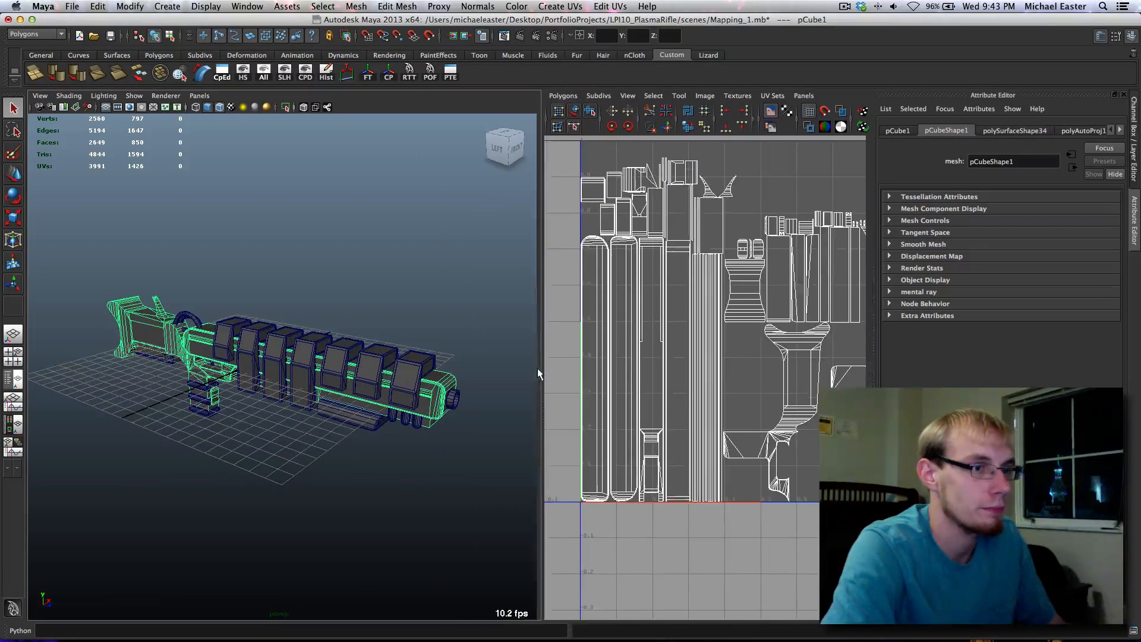
pyautogui.click(1136, 122)
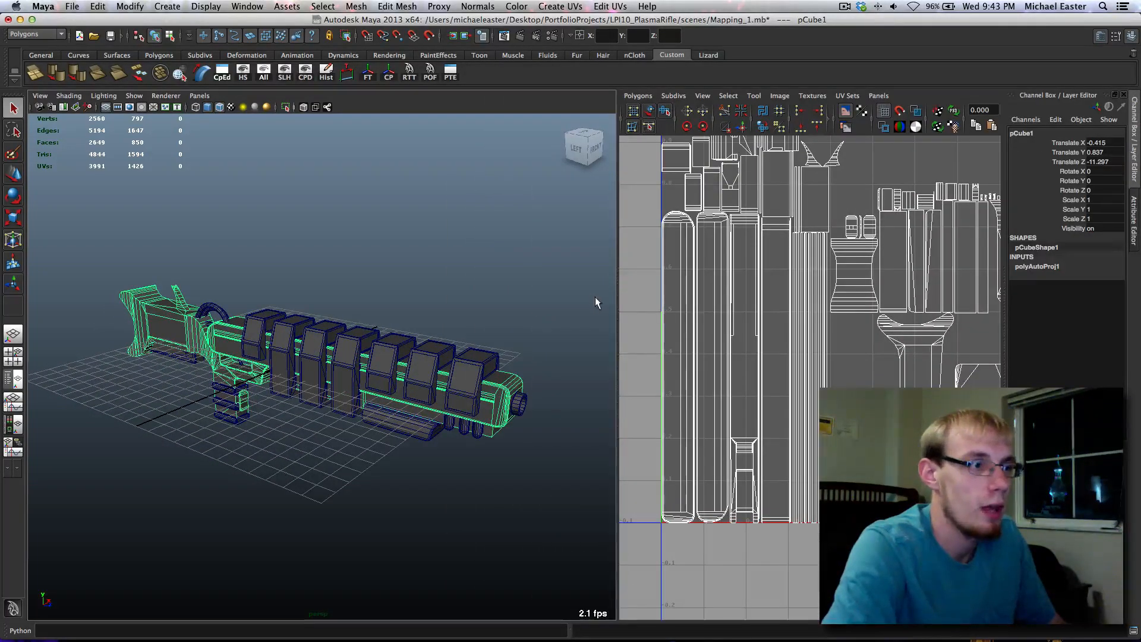
# Isolate the rifle's main body in the perspective view so that all other parts are hidden
pyautogui.keyDown('alt'); pyautogui.moveTo(554, 294); pyautogui.dragTo(368, 280); pyautogui.keyUp('alt')
pyautogui.scroll(2, 790, 451)
pyautogui.keyDown('alt'); pyautogui.moveTo(791, 452); pyautogui.dragTo(771, 405, button='middle'); pyautogui.keyUp('alt')
pyautogui.scroll(-4, 766, 411)
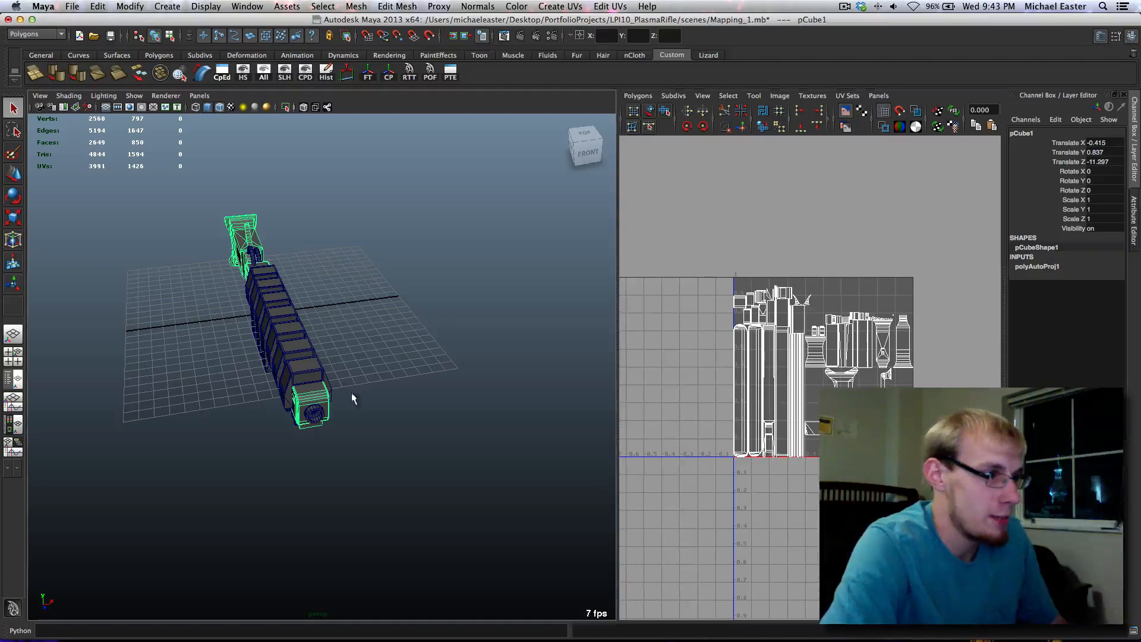
pyautogui.moveTo(351, 395)
pyautogui.keyDown('alt'); pyautogui.mouseDown()
pyautogui.moveTo(409, 381)
pyautogui.moveTo(413, 354)
pyautogui.moveTo(333, 359)
pyautogui.moveTo(333, 387)
pyautogui.mouseUp(); pyautogui.keyUp('alt')
pyautogui.hotkey('ctrl', '1')
pyautogui.scroll(5, 372, 353)
pyautogui.keyDown('alt'); pyautogui.moveTo(185, 341); pyautogui.dragTo(297, 357, button='middle'); pyautogui.keyUp('alt')
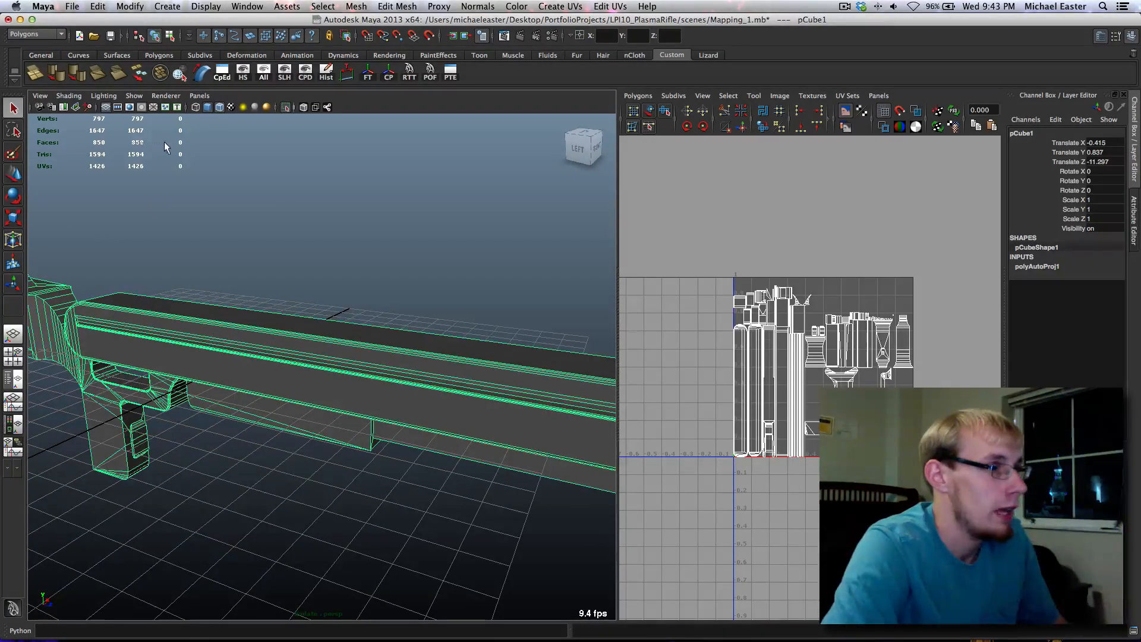
# Examine the isolated main body along its long side and around its rounded front end
pyautogui.click(148, 148)
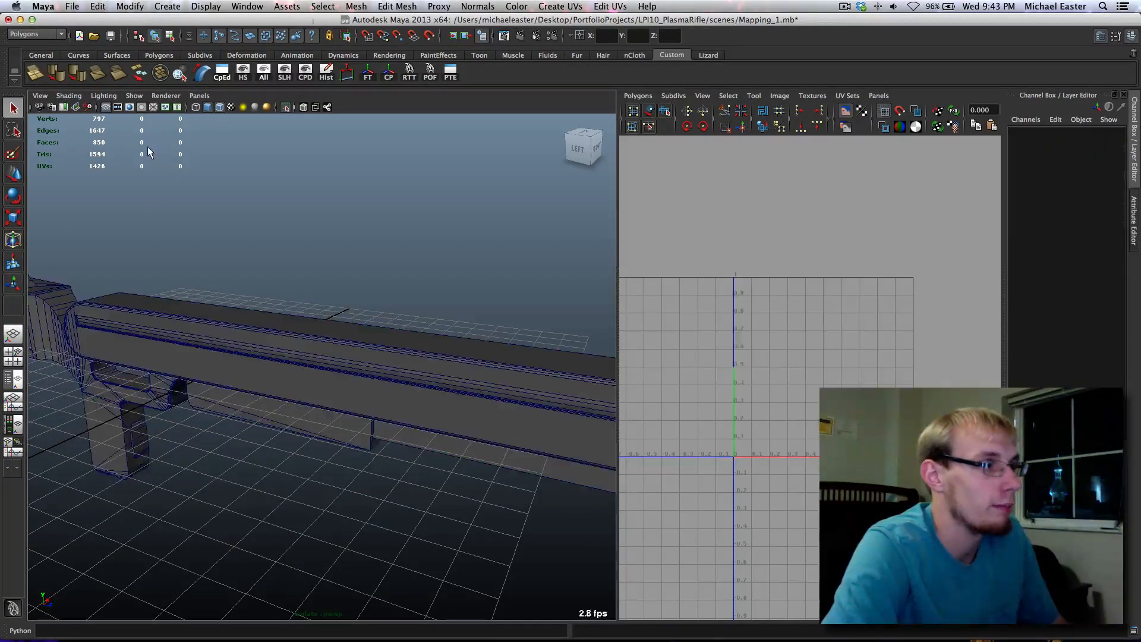
pyautogui.keyDown('alt'); pyautogui.moveTo(416, 245); pyautogui.dragTo(501, 239, button='middle'); pyautogui.keyUp('alt')
pyautogui.click(323, 316)
pyautogui.keyDown('alt'); pyautogui.moveTo(321, 321); pyautogui.dragTo(284, 310, button='middle'); pyautogui.keyUp('alt')
pyautogui.moveTo(284, 310)
pyautogui.keyDown('alt'); pyautogui.mouseDown()
pyautogui.moveTo(252, 333)
pyautogui.moveTo(284, 312)
pyautogui.mouseUp(); pyautogui.keyUp('alt')
pyautogui.keyDown('alt'); pyautogui.moveTo(468, 391); pyautogui.dragTo(283, 352); pyautogui.keyUp('alt')
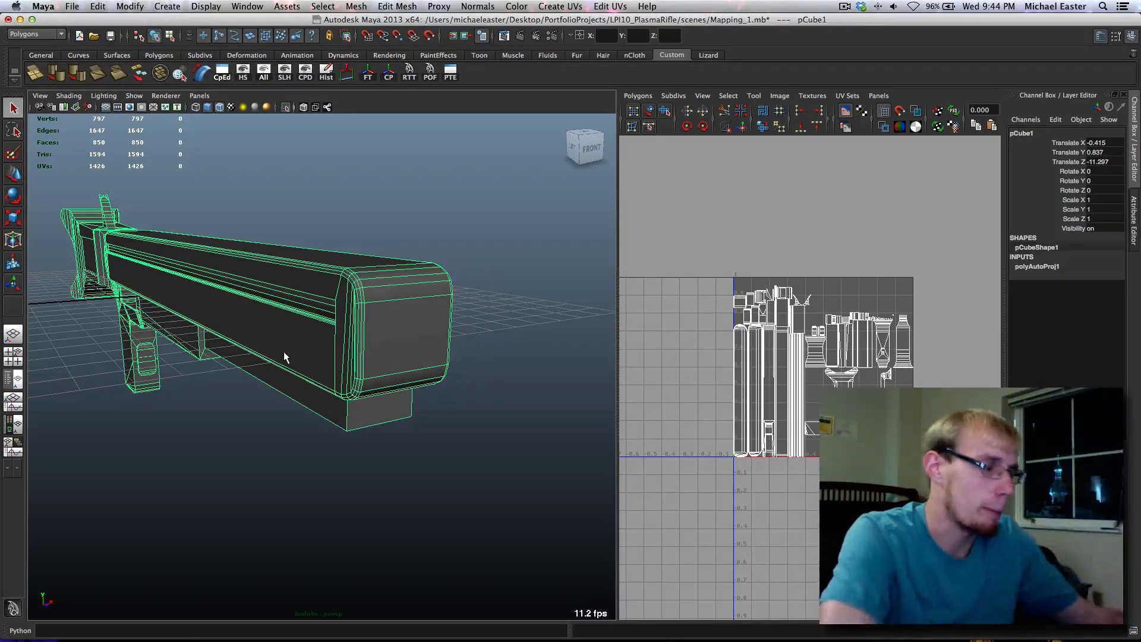
pyautogui.keyDown('alt'); pyautogui.moveTo(232, 336); pyautogui.dragTo(312, 327); pyautogui.keyUp('alt')
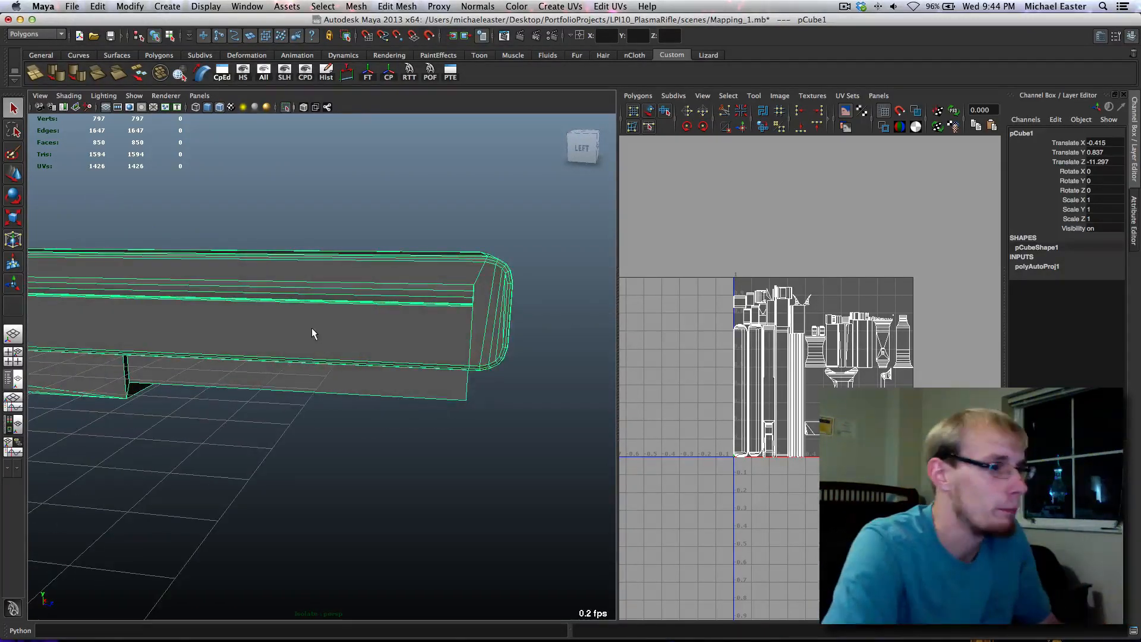
# In face mode, select the five flat faces at the front end of the body's left side and its two long side faces
pyautogui.keyDown('alt'); pyautogui.moveTo(514, 317); pyautogui.dragTo(511, 340, button='middle'); pyautogui.keyUp('alt')
pyautogui.keyDown('alt'); pyautogui.moveTo(410, 326); pyautogui.dragTo(324, 365); pyautogui.keyUp('alt')
pyautogui.keyDown('alt'); pyautogui.moveTo(279, 362); pyautogui.dragTo(428, 358, button='right'); pyautogui.keyUp('alt')
pyautogui.keyDown('alt'); pyautogui.moveTo(549, 355); pyautogui.dragTo(321, 338, button='middle'); pyautogui.keyUp('alt')
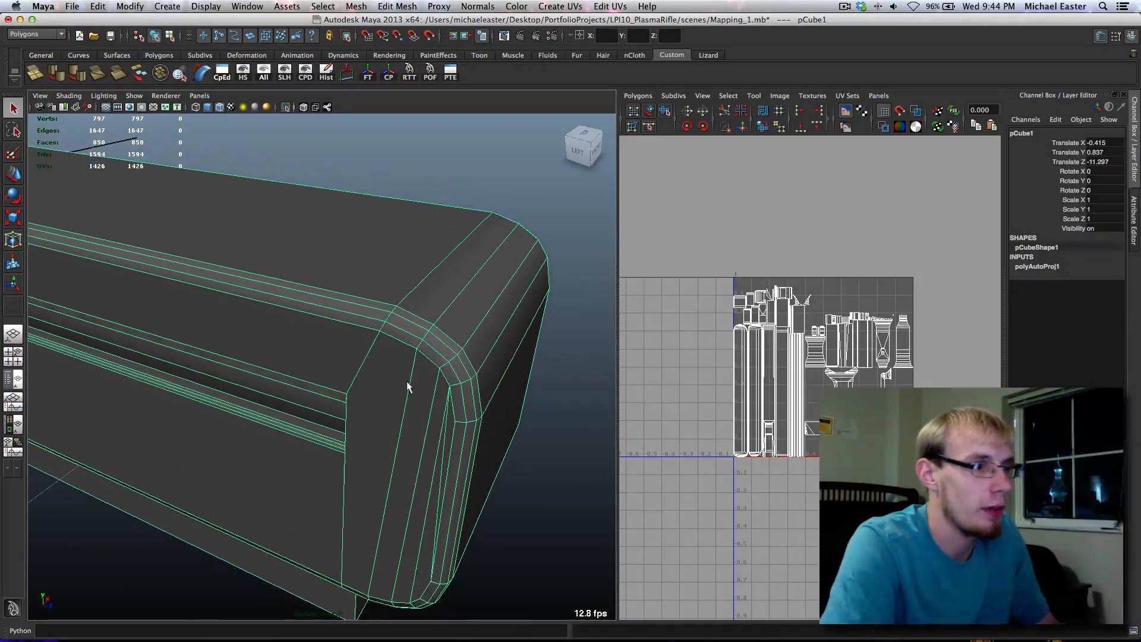
pyautogui.keyDown('alt'); pyautogui.moveTo(407, 382); pyautogui.dragTo(405, 358, button='middle'); pyautogui.keyUp('alt')
pyautogui.moveTo(417, 368); pyautogui.dragTo(417, 394, button='right')
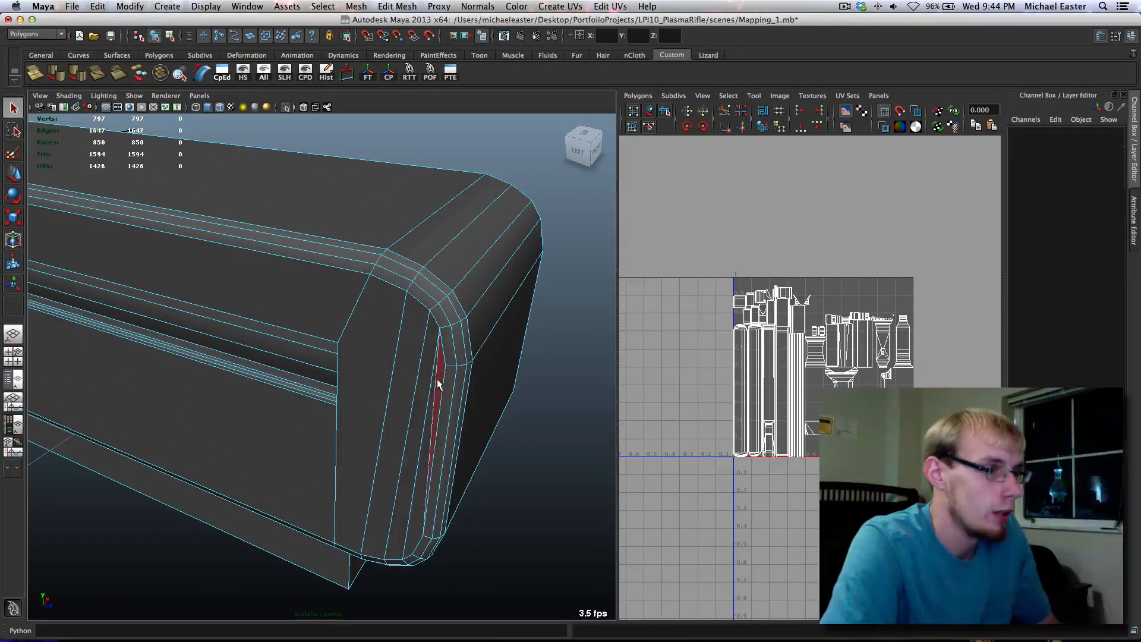
pyautogui.click(438, 382)
pyautogui.keyDown('shift'); pyautogui.click(429, 396); pyautogui.keyUp('shift')
pyautogui.keyDown('shift'); pyautogui.click(419, 392); pyautogui.keyUp('shift')
pyautogui.keyDown('shift'); pyautogui.click(396, 385); pyautogui.keyUp('shift')
pyautogui.keyDown('shift'); pyautogui.click(361, 381); pyautogui.keyUp('shift')
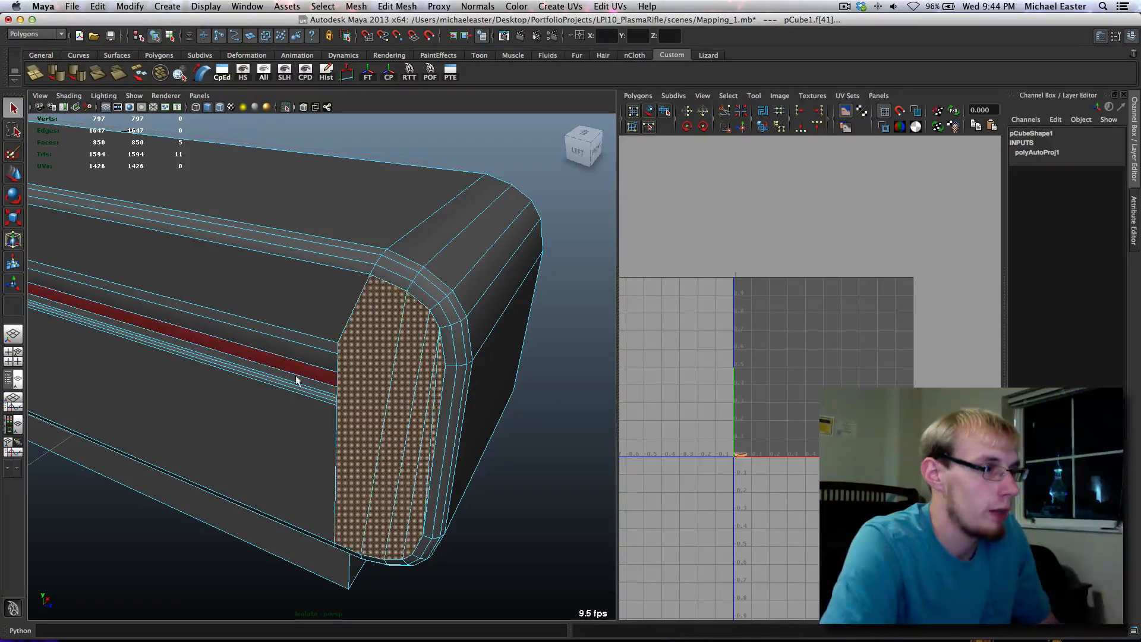
pyautogui.keyDown('shift'); pyautogui.click(286, 408); pyautogui.keyUp('shift')
pyautogui.keyDown('shift'); pyautogui.click(257, 313); pyautogui.keyUp('shift')
# Enlarge the perspective view to full size and add the five flat faces at the rounded rear end of the left side to the selection
pyautogui.keyDown('alt'); pyautogui.moveTo(258, 315); pyautogui.dragTo(161, 324, button='right'); pyautogui.keyUp('alt')
pyautogui.keyDown('alt'); pyautogui.moveTo(160, 324); pyautogui.dragTo(275, 362, button='middle'); pyautogui.keyUp('alt')
pyautogui.keyDown('alt'); pyautogui.moveTo(196, 361); pyautogui.dragTo(260, 357); pyautogui.keyUp('alt')
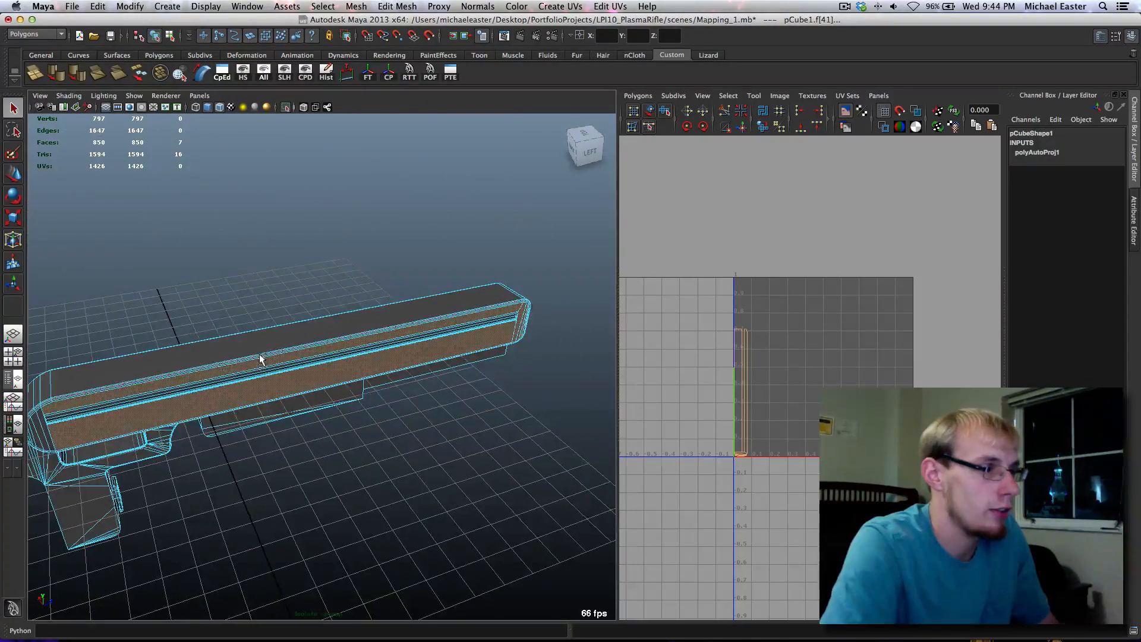
pyautogui.keyDown('alt'); pyautogui.moveTo(260, 356); pyautogui.dragTo(309, 358, button='right'); pyautogui.keyUp('alt')
pyautogui.keyDown('alt'); pyautogui.moveTo(309, 358); pyautogui.dragTo(380, 354, button='middle'); pyautogui.keyUp('alt')
pyautogui.keyDown('alt'); pyautogui.moveTo(154, 404); pyautogui.dragTo(213, 407, button='right'); pyautogui.keyUp('alt')
pyautogui.keyDown('alt'); pyautogui.moveTo(213, 410); pyautogui.dragTo(410, 341, button='middle'); pyautogui.keyUp('alt')
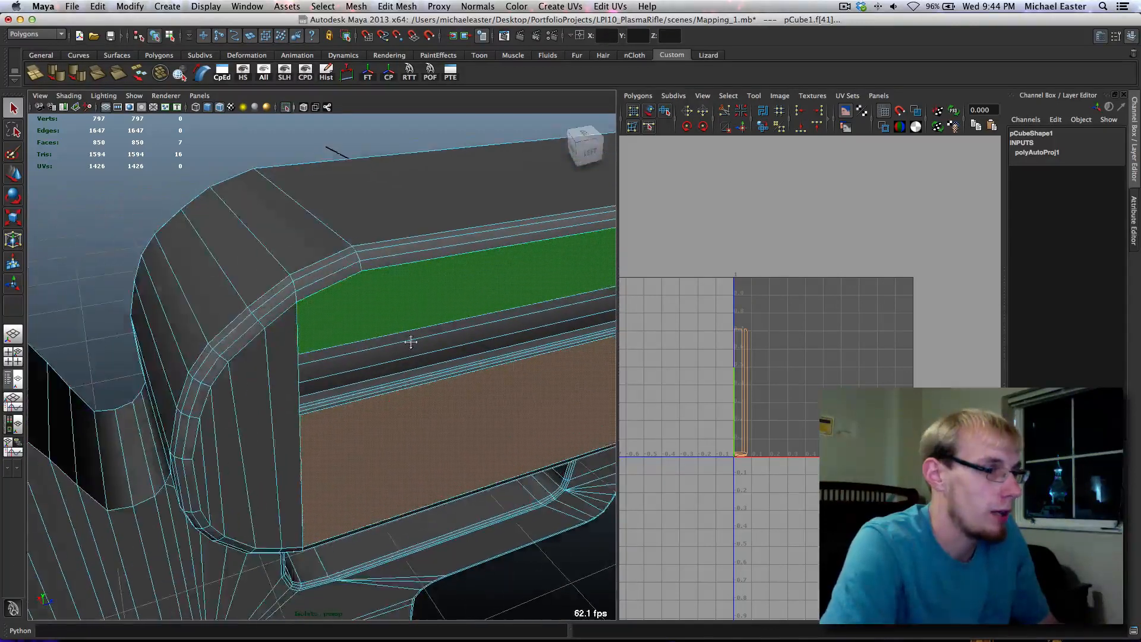
pyautogui.keyDown('alt'); pyautogui.moveTo(453, 342); pyautogui.dragTo(426, 343, button='right'); pyautogui.keyUp('alt')
pyautogui.press('space')
pyautogui.keyDown('alt'); pyautogui.moveTo(423, 351); pyautogui.dragTo(455, 350); pyautogui.keyUp('alt')
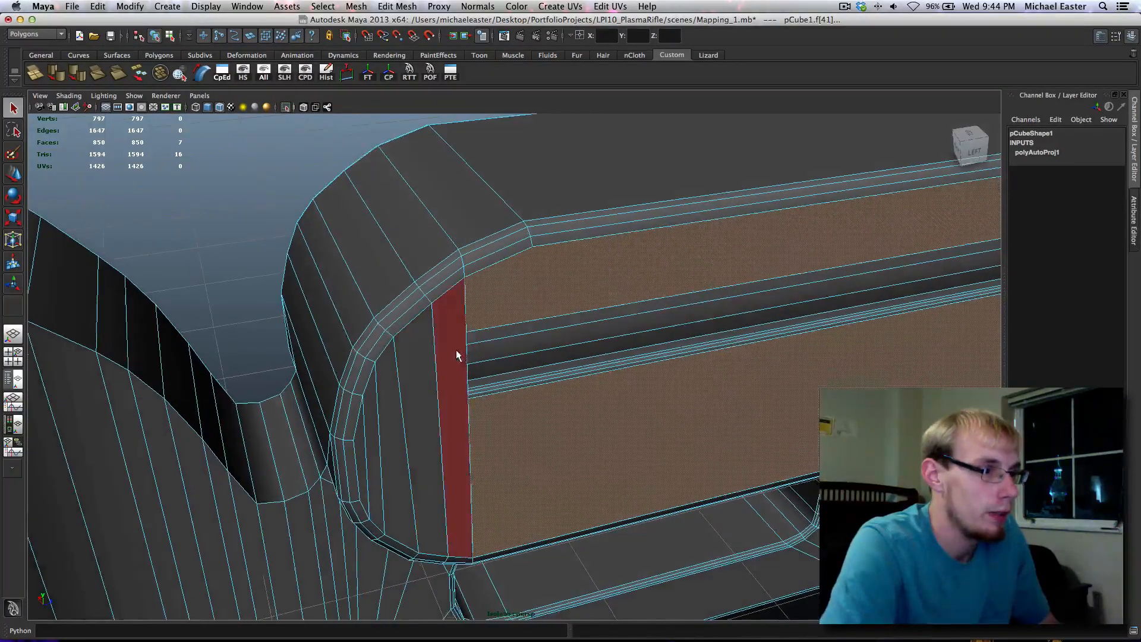
pyautogui.keyDown('shift'); pyautogui.click(456, 349); pyautogui.keyUp('shift')
pyautogui.keyDown('shift'); pyautogui.click(404, 386); pyautogui.keyUp('shift')
pyautogui.keyDown('shift'); pyautogui.click(382, 412); pyautogui.keyUp('shift')
pyautogui.keyDown('shift'); pyautogui.click(366, 431); pyautogui.keyUp('shift')
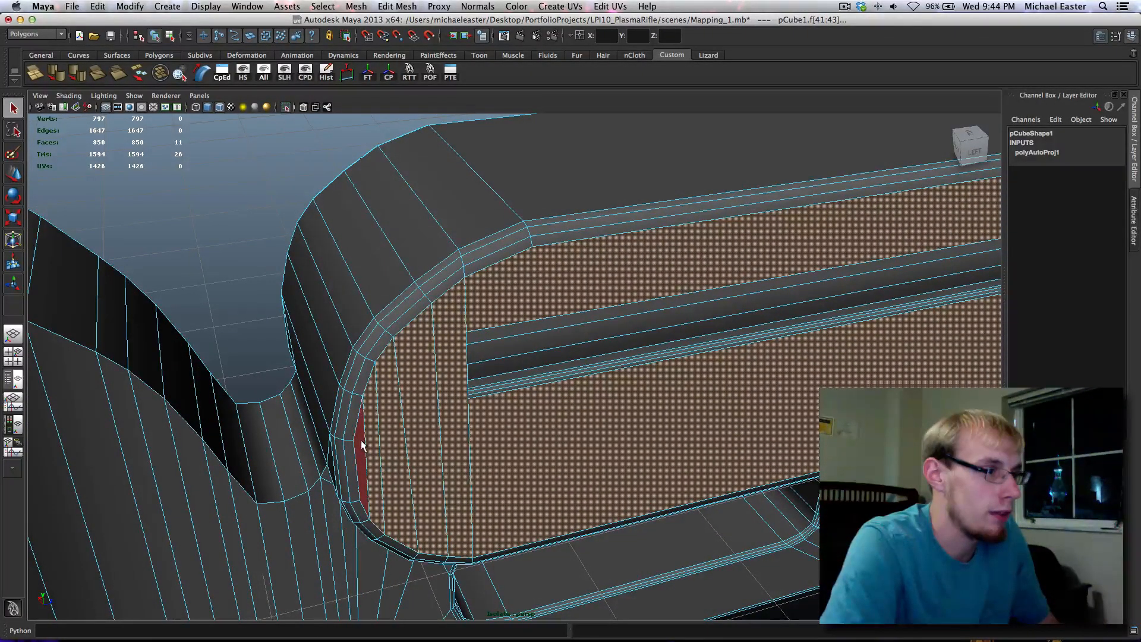
pyautogui.keyDown('shift'); pyautogui.click(360, 440); pyautogui.keyUp('shift')
# Add the narrow left-side faces below the notch between the barrel section and the stock to the selection
pyautogui.keyDown('alt'); pyautogui.moveTo(633, 360); pyautogui.dragTo(610, 328); pyautogui.keyUp('alt')
pyautogui.keyDown('alt'); pyautogui.moveTo(473, 413); pyautogui.dragTo(646, 437, button='middle'); pyautogui.keyUp('alt')
pyautogui.keyDown('alt'); pyautogui.moveTo(525, 362); pyautogui.dragTo(505, 438); pyautogui.keyUp('alt')
pyautogui.keyDown('alt'); pyautogui.moveTo(505, 438); pyautogui.dragTo(582, 306, button='middle'); pyautogui.keyUp('alt')
pyautogui.keyDown('alt'); pyautogui.moveTo(540, 492); pyautogui.dragTo(527, 448); pyautogui.keyUp('alt')
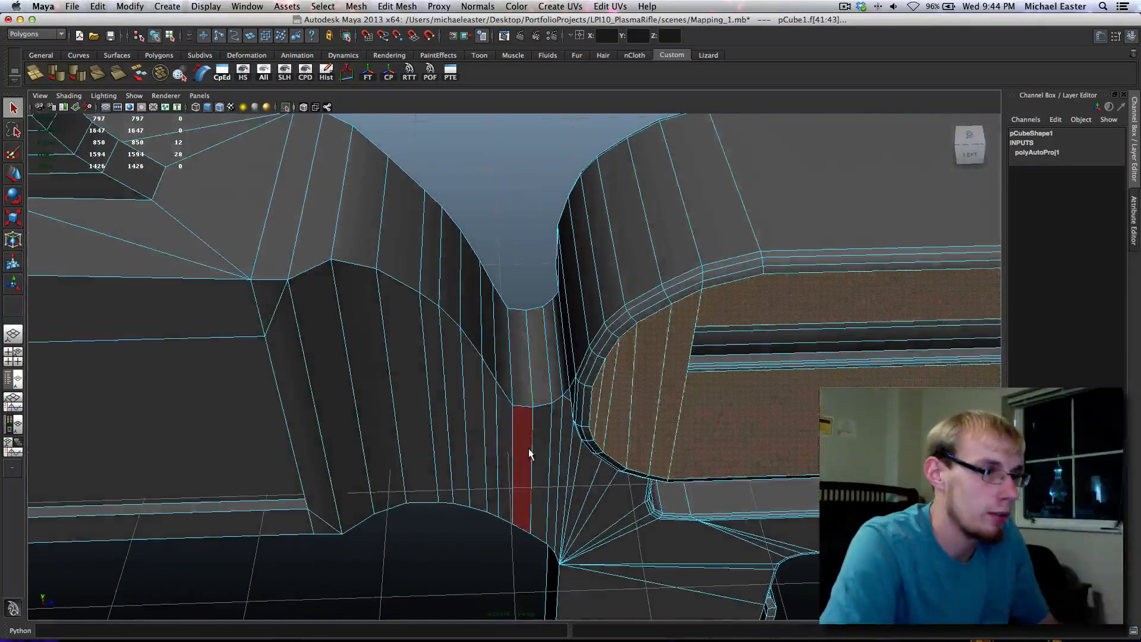
pyautogui.keyDown('shift'); pyautogui.click(527, 449); pyautogui.keyUp('shift')
pyautogui.keyDown('shift'); pyautogui.click(538, 453); pyautogui.keyUp('shift')
pyautogui.keyDown('shift'); pyautogui.click(555, 456); pyautogui.keyUp('shift')
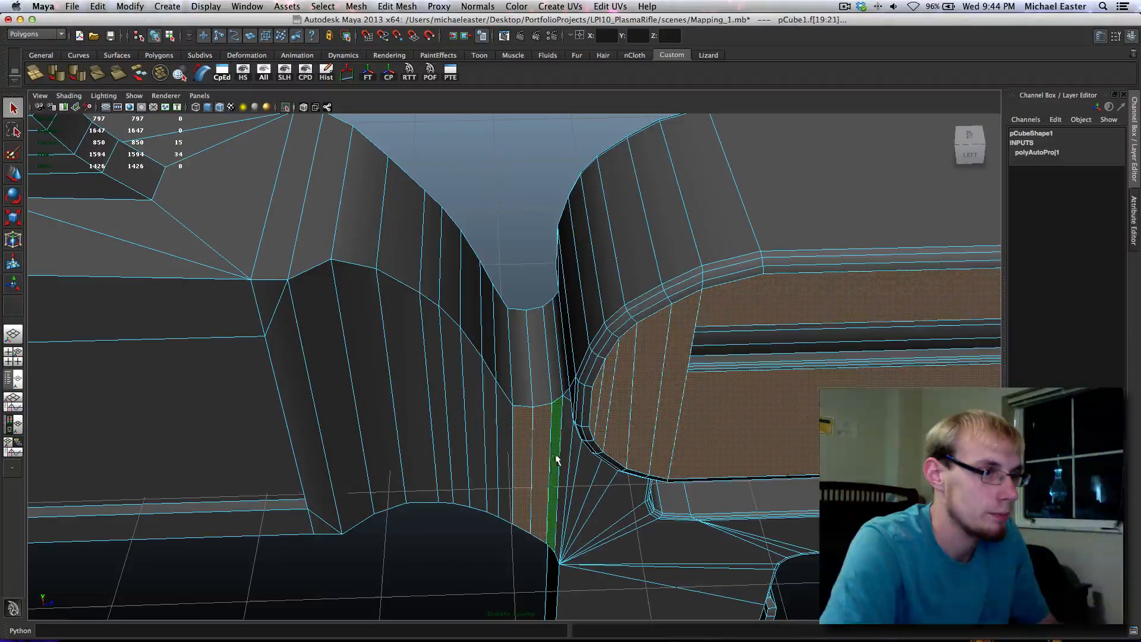
pyautogui.keyDown('shift'); pyautogui.click(566, 457); pyautogui.keyUp('shift')
pyautogui.keyDown('shift'); pyautogui.click(575, 458); pyautogui.keyUp('shift')
pyautogui.keyDown('shift'); pyautogui.click(579, 459); pyautogui.keyUp('shift')
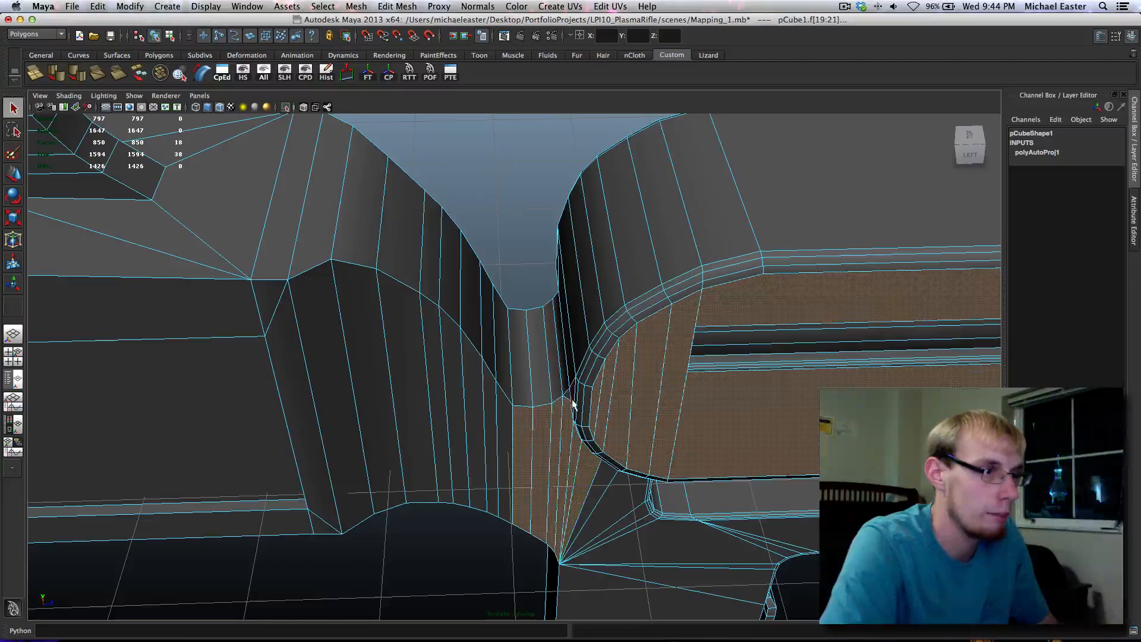
# Add the triangular faces fanning out between the barrel section, the slot and the top of the grip to the selection
pyautogui.keyDown('alt'); pyautogui.moveTo(581, 522); pyautogui.dragTo(491, 408, button='middle'); pyautogui.keyUp('alt')
pyautogui.keyDown('alt'); pyautogui.moveTo(491, 408); pyautogui.dragTo(509, 356); pyautogui.keyUp('alt')
pyautogui.keyDown('shift'); pyautogui.click(497, 331); pyautogui.keyUp('shift')
pyautogui.keyDown('shift'); pyautogui.click(514, 334); pyautogui.keyUp('shift')
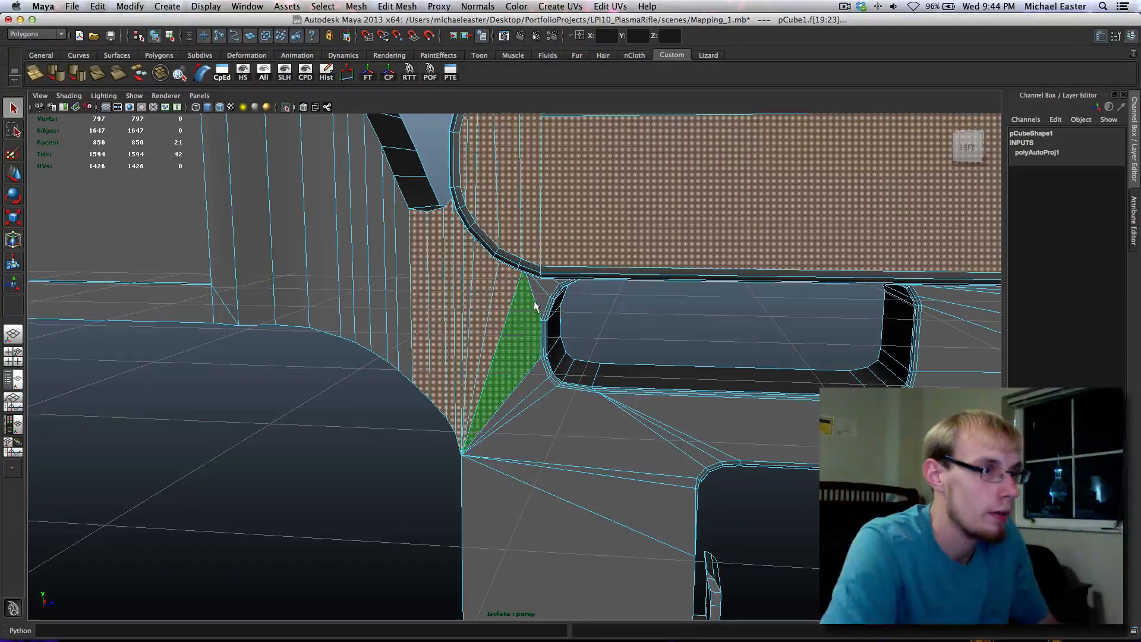
pyautogui.keyDown('shift'); pyautogui.click(593, 423); pyautogui.keyUp('shift')
pyautogui.keyDown('alt'); pyautogui.moveTo(594, 423); pyautogui.dragTo(552, 259); pyautogui.keyUp('alt')
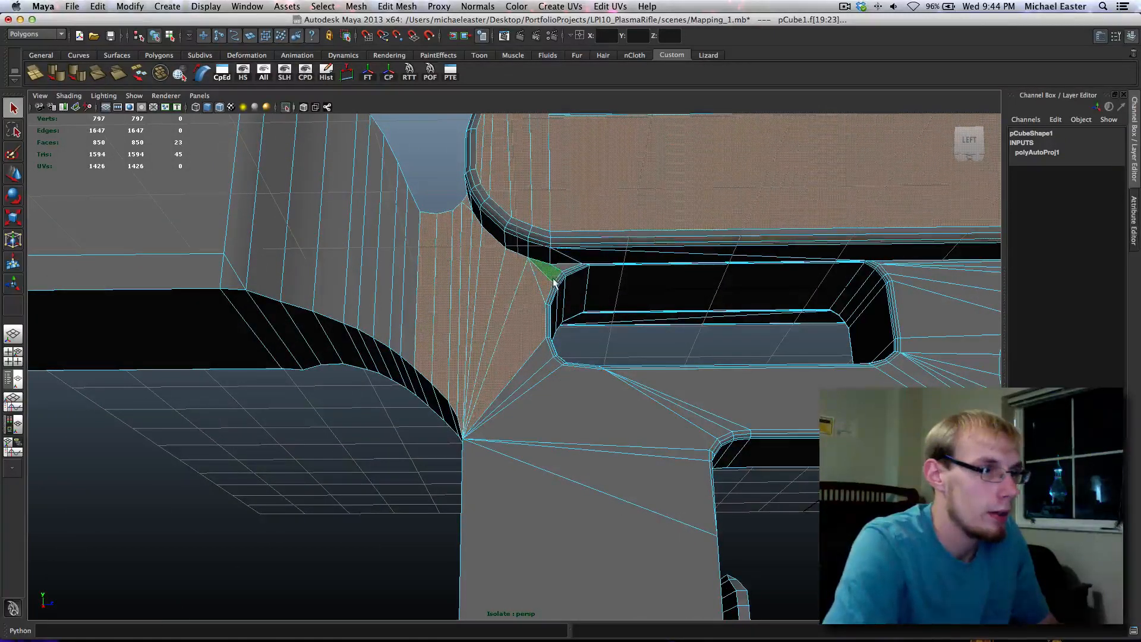
pyautogui.keyDown('shift'); pyautogui.click(537, 355); pyautogui.keyUp('shift')
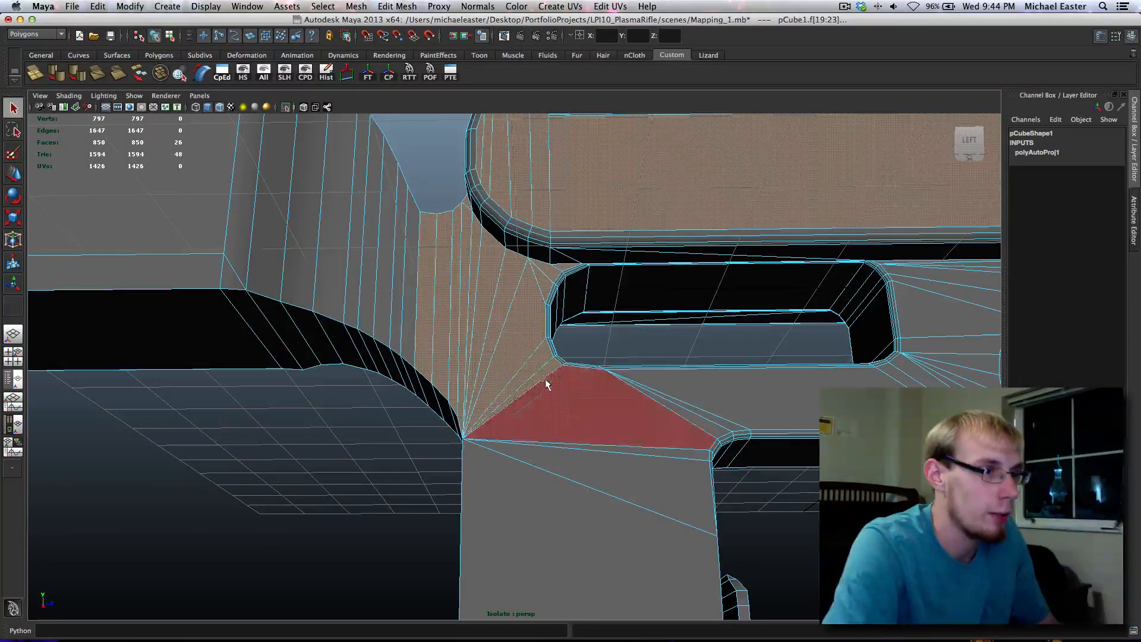
pyautogui.keyDown('shift'); pyautogui.click(571, 410); pyautogui.keyUp('shift')
pyautogui.keyDown('shift'); pyautogui.click(584, 447); pyautogui.keyUp('shift')
pyautogui.keyDown('shift'); pyautogui.click(587, 458); pyautogui.keyUp('shift')
# Add the large left-side grip faces and the thin faces at the grip's lower end to the selection
pyautogui.keyDown('shift'); pyautogui.click(621, 592); pyautogui.keyUp('shift')
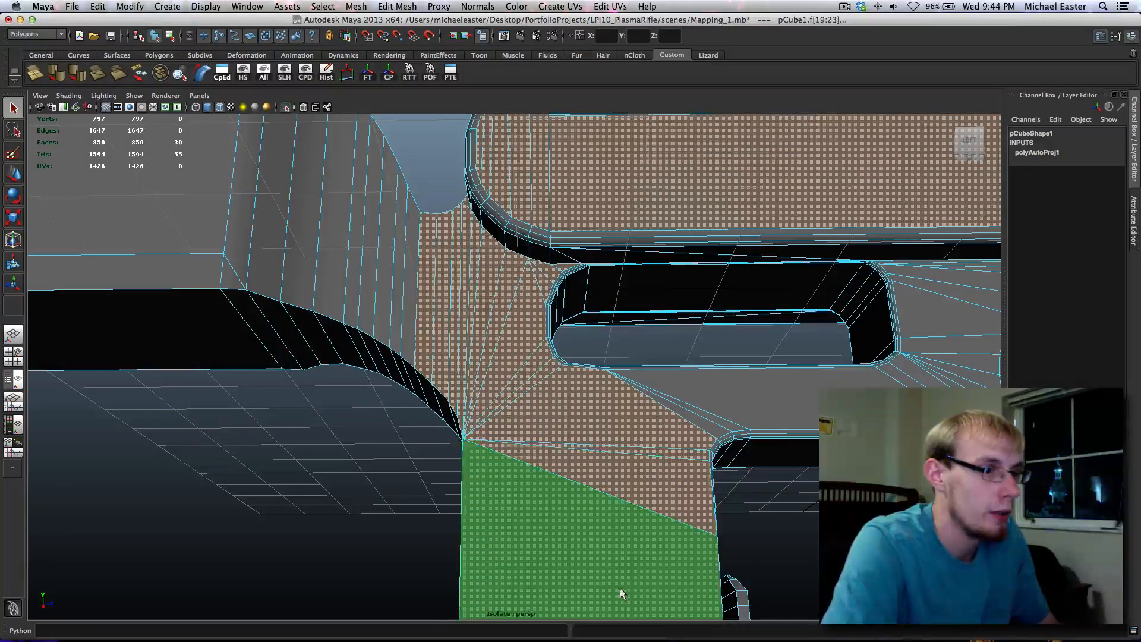
pyautogui.keyDown('alt'); pyautogui.moveTo(621, 592); pyautogui.dragTo(520, 259, button='middle'); pyautogui.keyUp('alt')
pyautogui.keyDown('shift'); pyautogui.click(560, 424); pyautogui.keyUp('shift')
pyautogui.keyDown('shift'); pyautogui.click(601, 506); pyautogui.keyUp('shift')
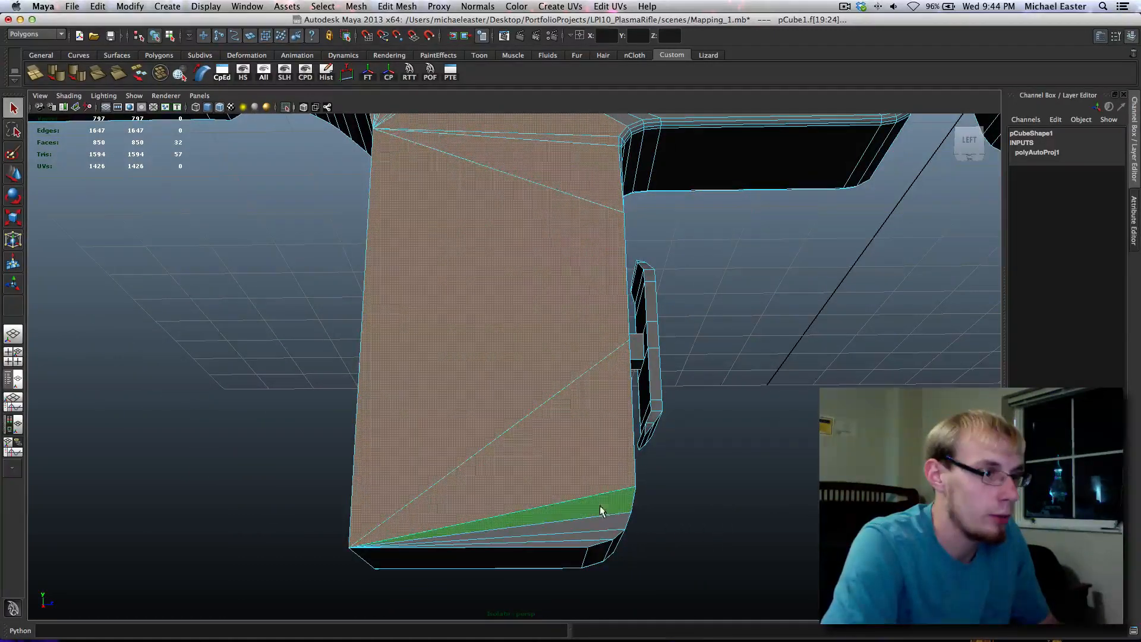
pyautogui.keyDown('shift'); pyautogui.click(602, 523); pyautogui.keyUp('shift')
pyautogui.keyDown('shift'); pyautogui.click(599, 536); pyautogui.keyUp('shift')
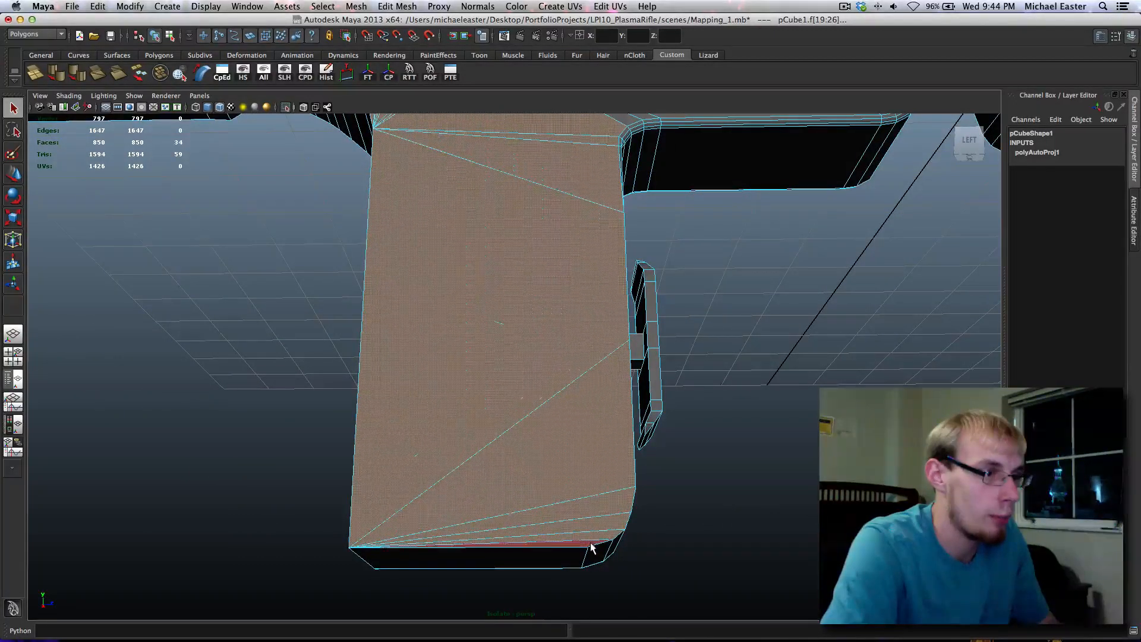
pyautogui.keyDown('shift'); pyautogui.click(592, 547); pyautogui.keyUp('shift')
# Create a quick select set named asdf from the selected left-side faces and add it to the shelf
pyautogui.keyDown('alt'); pyautogui.moveTo(736, 438); pyautogui.dragTo(663, 451); pyautogui.keyUp('alt')
pyautogui.keyDown('alt'); pyautogui.moveTo(461, 280); pyautogui.dragTo(491, 306, button='middle'); pyautogui.keyUp('alt')
pyautogui.keyDown('alt'); pyautogui.moveTo(510, 264); pyautogui.dragTo(530, 336, button='middle'); pyautogui.keyUp('alt')
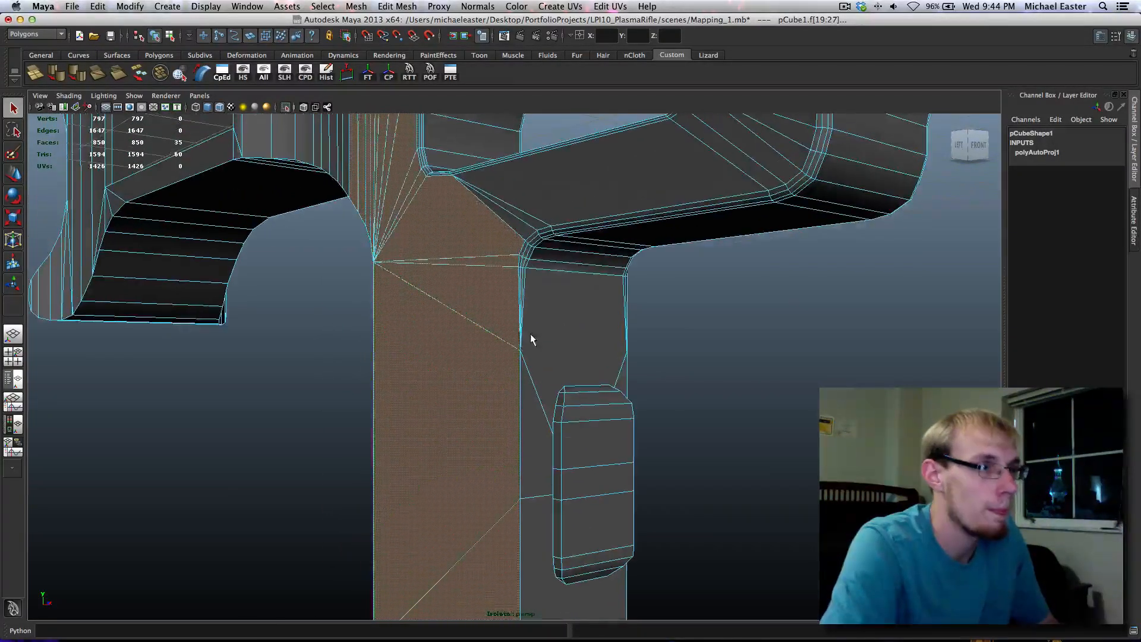
pyautogui.click(206, 6)
pyautogui.moveTo(167, 6)
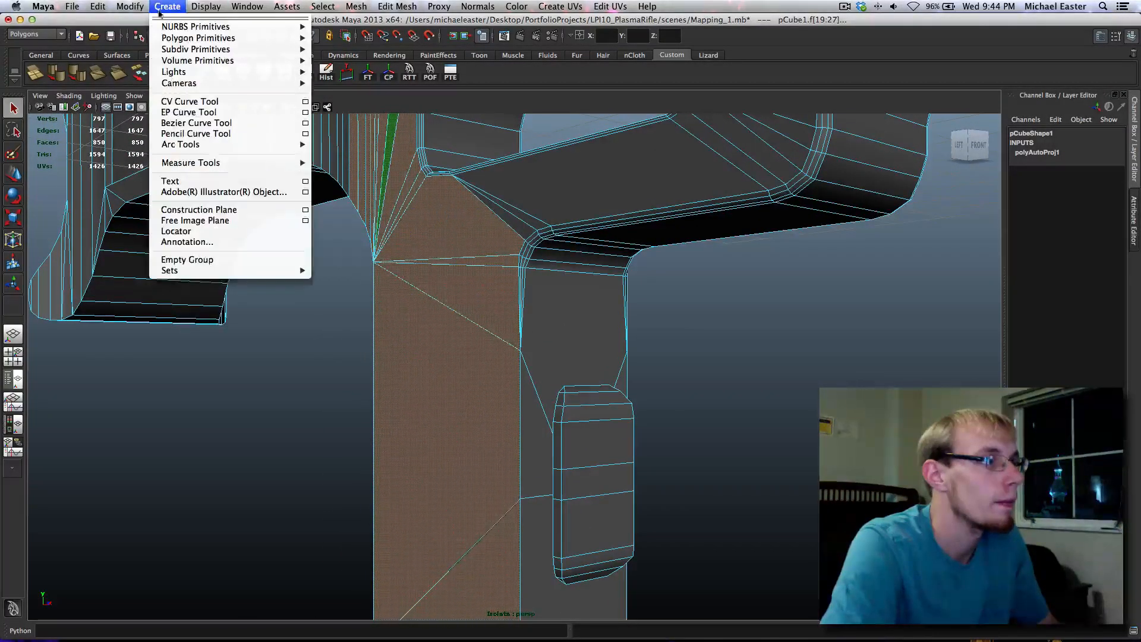
pyautogui.moveTo(224, 279)
pyautogui.click(356, 297)
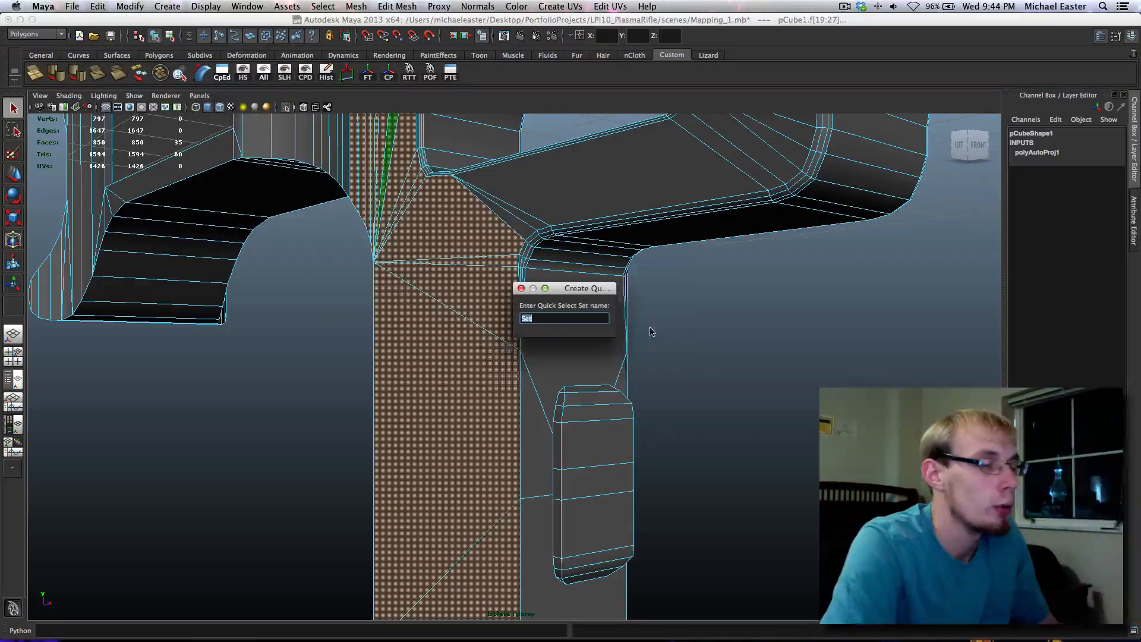
pyautogui.write('asdf')
pyautogui.click(634, 338)
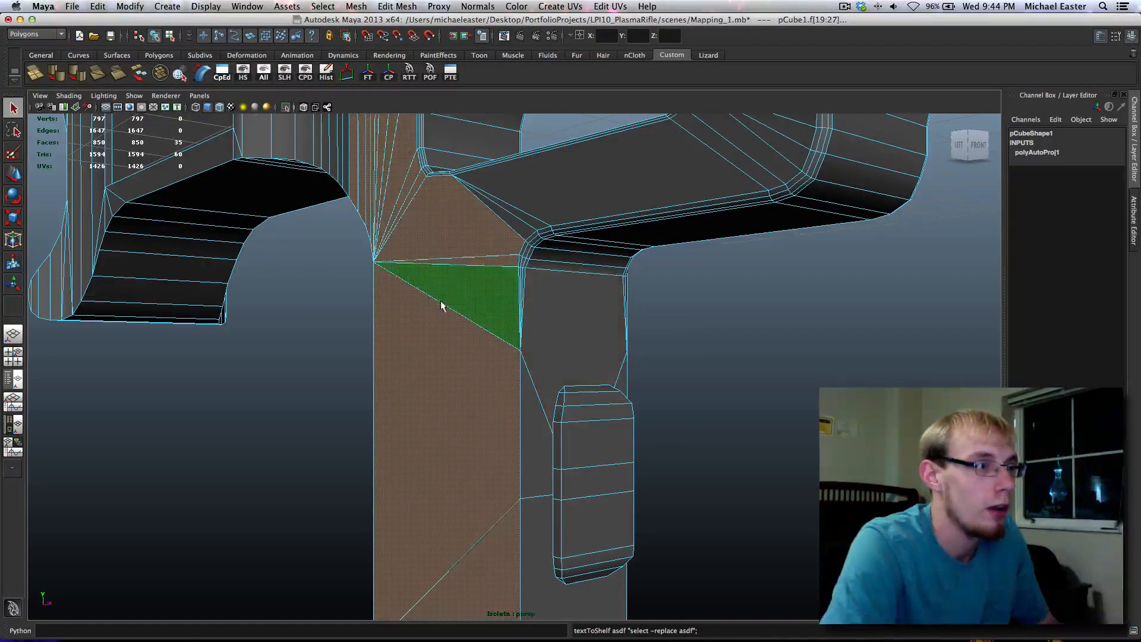
# Merge the two upper-middle vertices on the left side of the trigger plate into the vertices just above them
pyautogui.moveTo(450, 299); pyautogui.dragTo(509, 285, button='right')
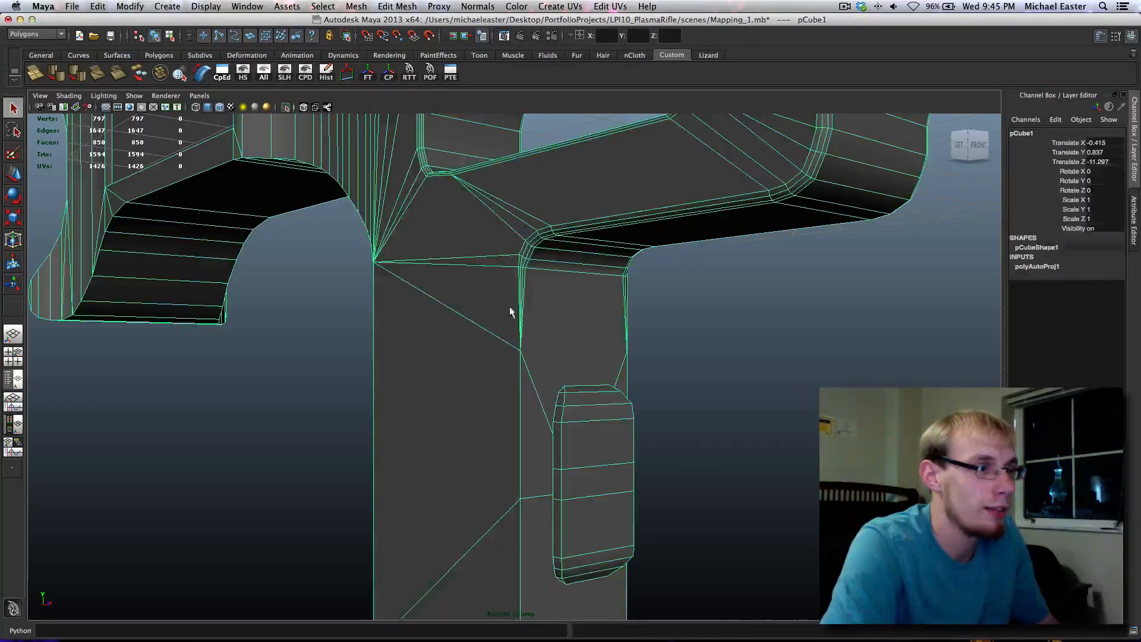
pyautogui.click(672, 398)
pyautogui.moveTo(597, 483); pyautogui.dragTo(557, 482, button='right')
pyautogui.click(555, 472)
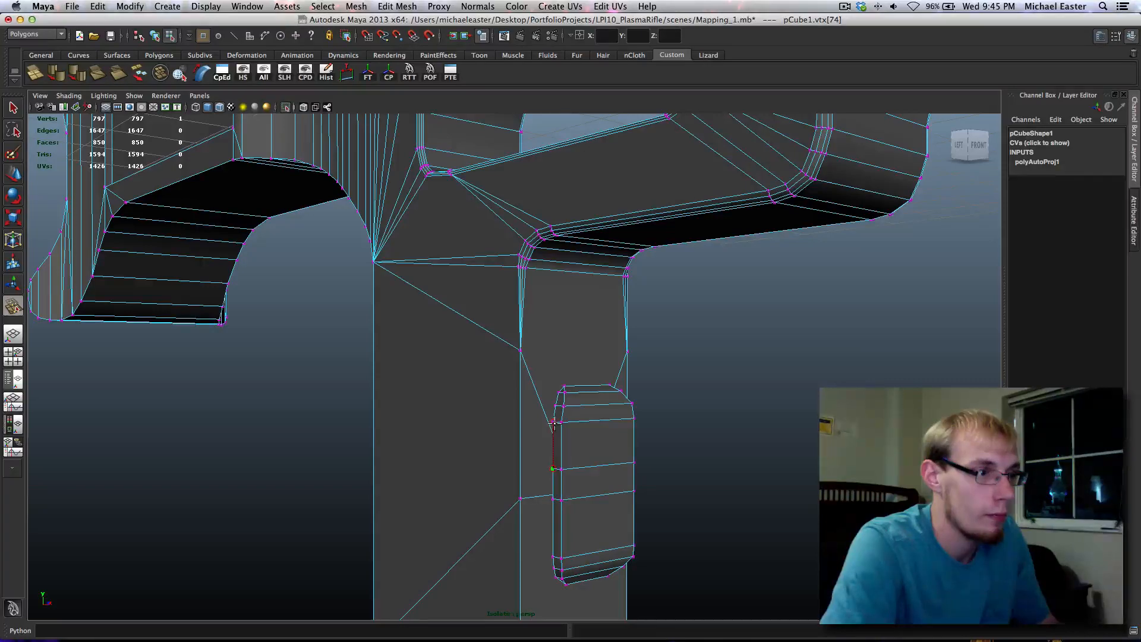
pyautogui.moveTo(554, 423); pyautogui.dragTo(561, 423)
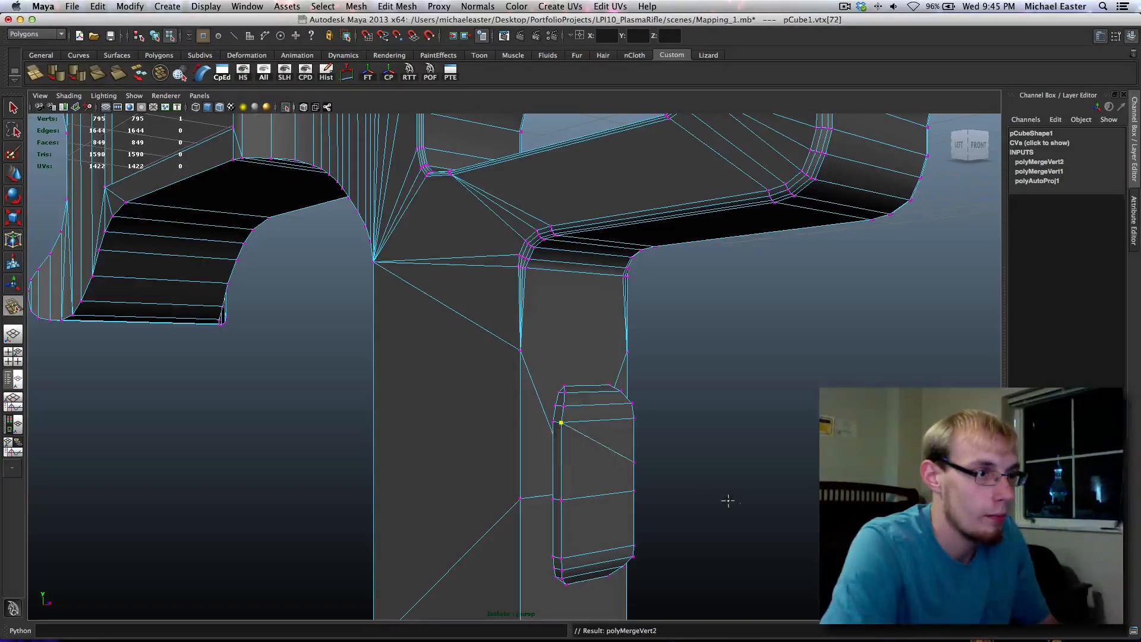
# Merge the middle vertices on the right side of the trigger plate into its upper and lower corner vertices
pyautogui.keyDown('alt'); pyautogui.moveTo(727, 501); pyautogui.dragTo(596, 503); pyautogui.keyUp('alt')
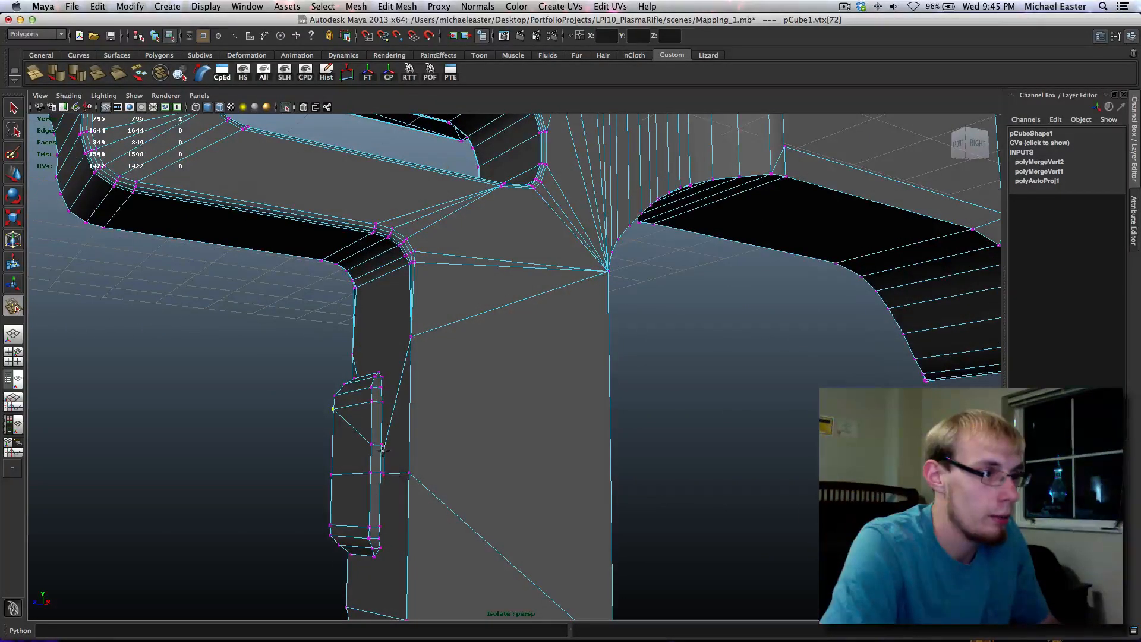
pyautogui.moveTo(382, 398)
pyautogui.mouseDown()
pyautogui.moveTo(373, 440)
pyautogui.moveTo(372, 405)
pyautogui.mouseUp()
pyautogui.keyDown('alt'); pyautogui.moveTo(382, 481); pyautogui.dragTo(374, 527); pyautogui.keyUp('alt')
# Merge the lower-middle vertices on the left side of the trigger plate into the lower corner vertices and return to object selection
pyautogui.keyDown('alt'); pyautogui.moveTo(374, 528); pyautogui.dragTo(586, 522); pyautogui.keyUp('alt')
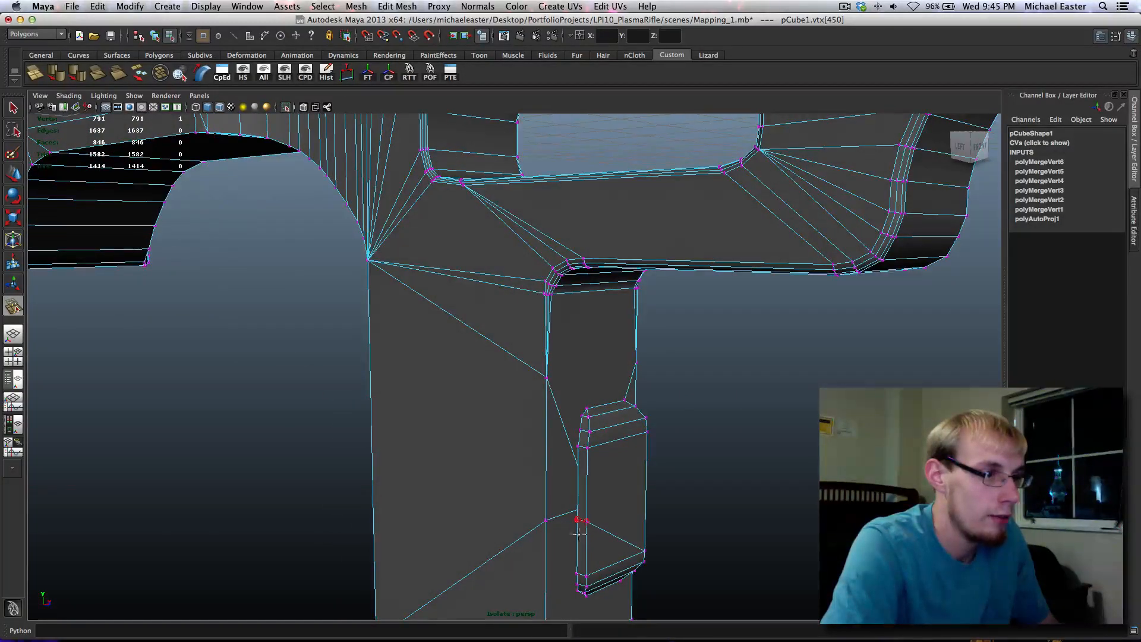
pyautogui.moveTo(577, 573); pyautogui.dragTo(586, 522)
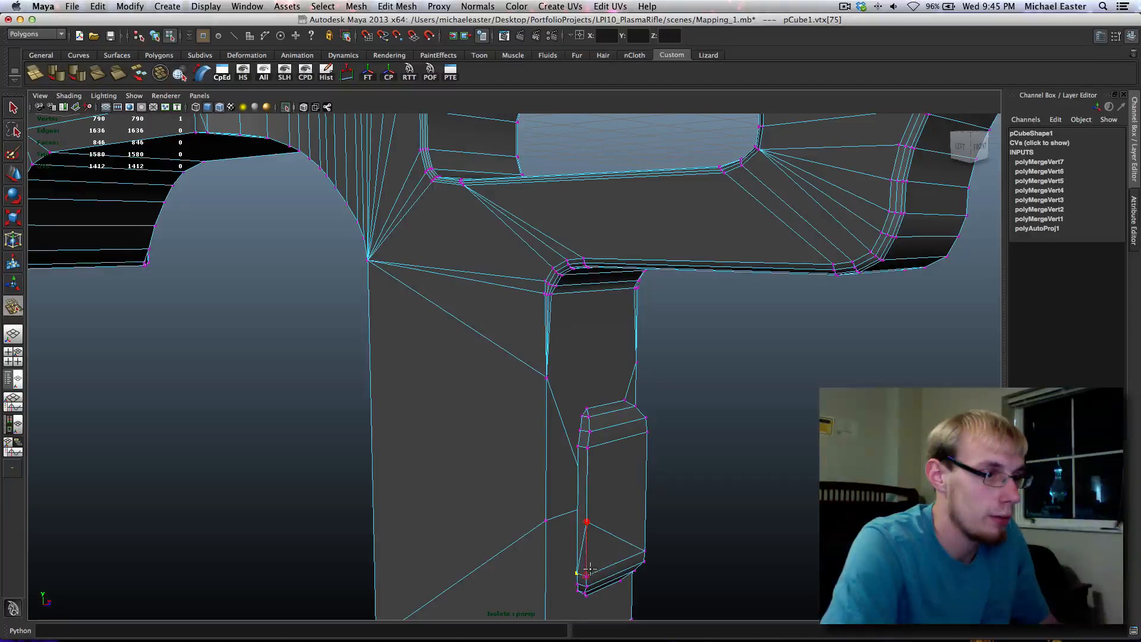
pyautogui.moveTo(589, 569); pyautogui.dragTo(587, 574)
pyautogui.moveTo(568, 437); pyautogui.dragTo(617, 409, button='right')
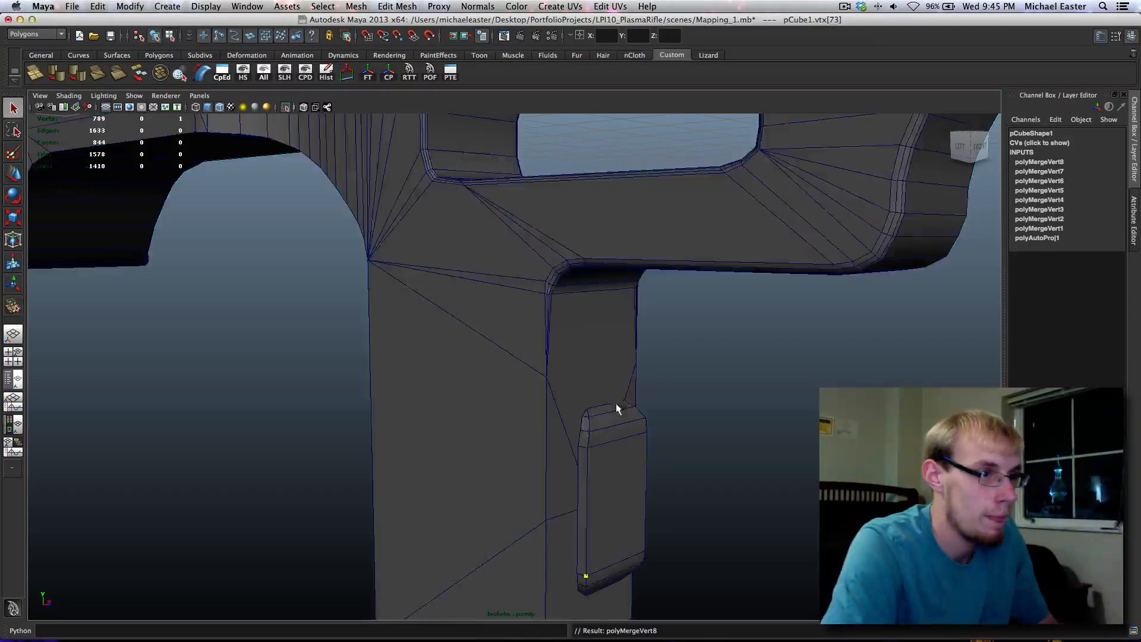
pyautogui.click(573, 519)
# Merge the midpoint vertex on each of the grip's two front edges into the vertex at that edge's lower end
pyautogui.keyDown('alt'); pyautogui.moveTo(573, 519); pyautogui.dragTo(604, 523); pyautogui.keyUp('alt')
pyautogui.keyDown('alt'); pyautogui.moveTo(644, 546); pyautogui.dragTo(571, 409, button='middle'); pyautogui.keyUp('alt')
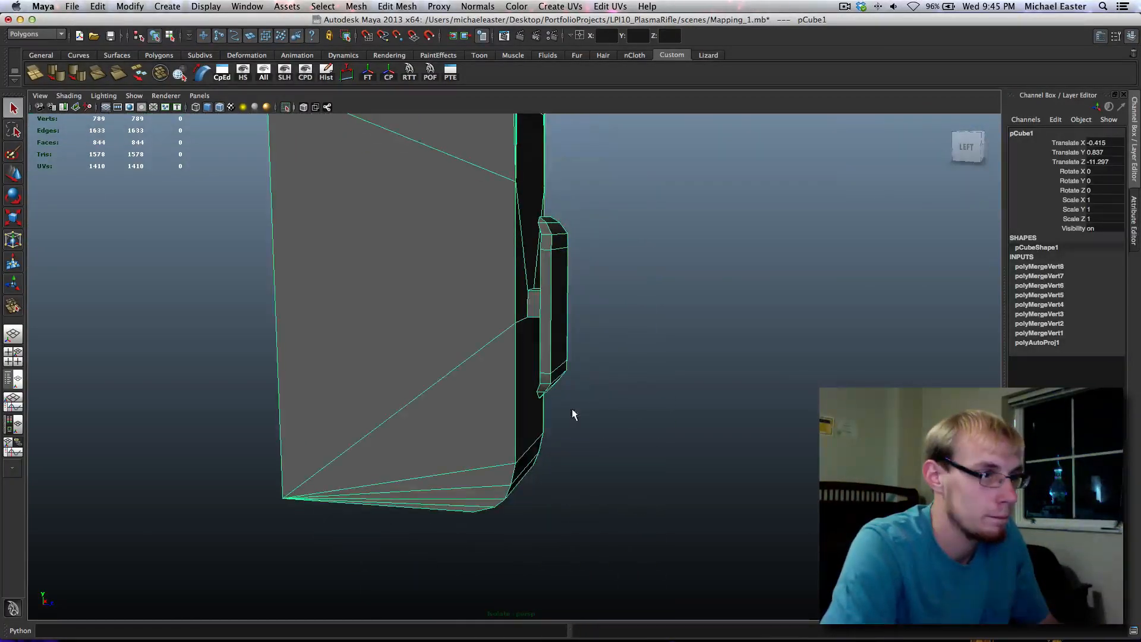
pyautogui.keyDown('alt'); pyautogui.moveTo(573, 414); pyautogui.dragTo(492, 406); pyautogui.keyUp('alt')
pyautogui.press('F8')
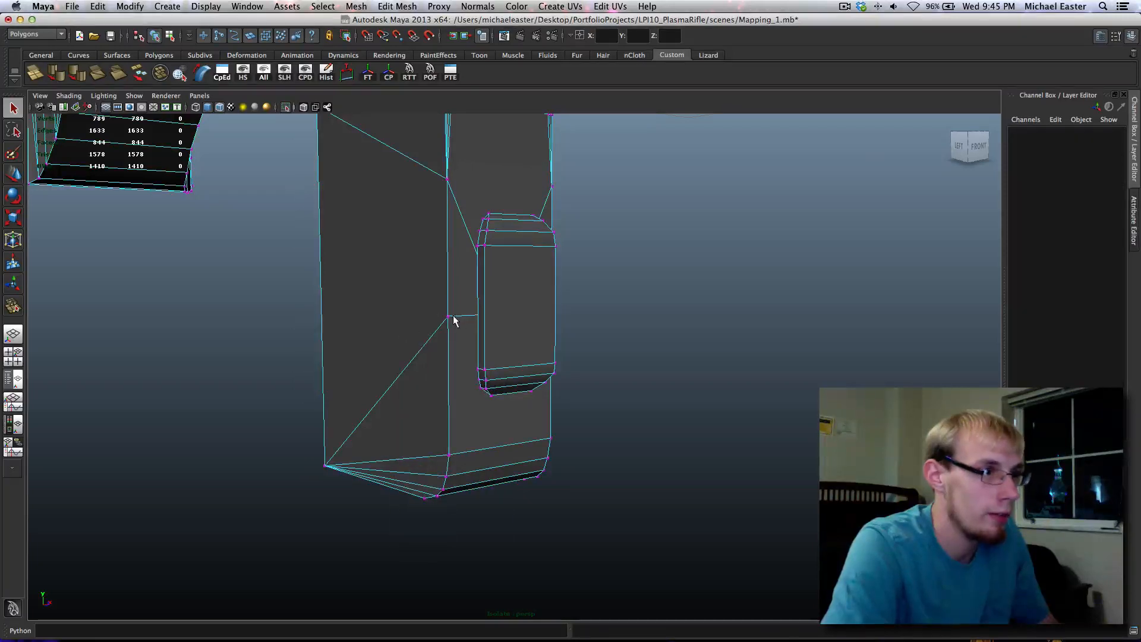
pyautogui.click(448, 317)
pyautogui.moveTo(451, 337)
pyautogui.keyDown('shift'); pyautogui.mouseDown(button='right')
pyautogui.moveTo(450, 186)
pyautogui.moveTo(447, 326)
pyautogui.mouseUp(button='right'); pyautogui.keyUp('shift')
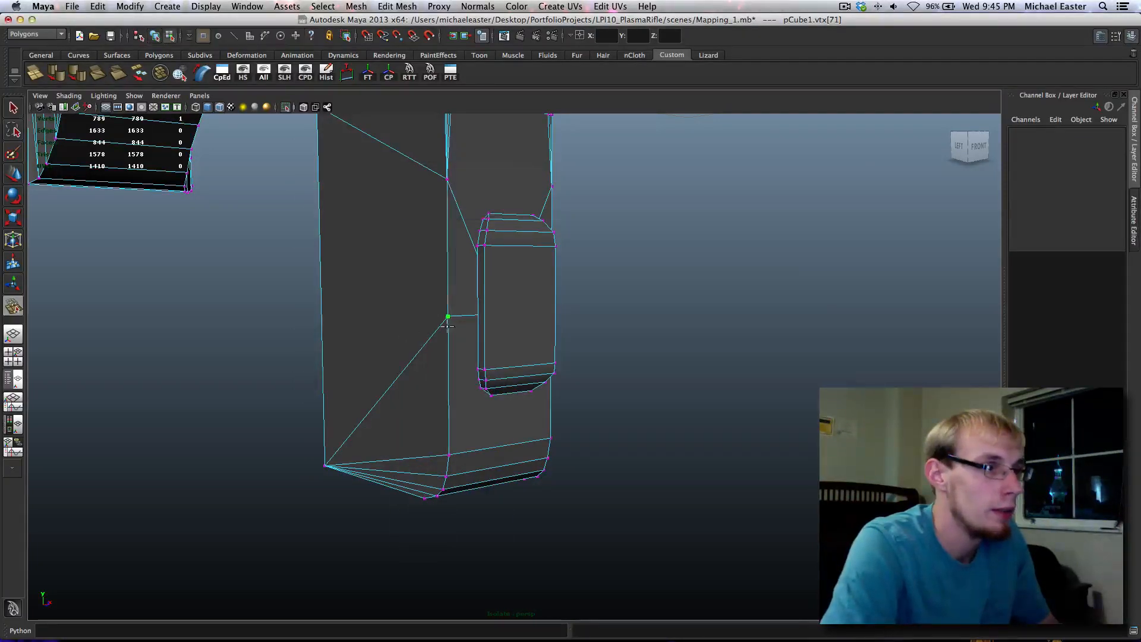
pyautogui.moveTo(446, 437); pyautogui.dragTo(448, 455)
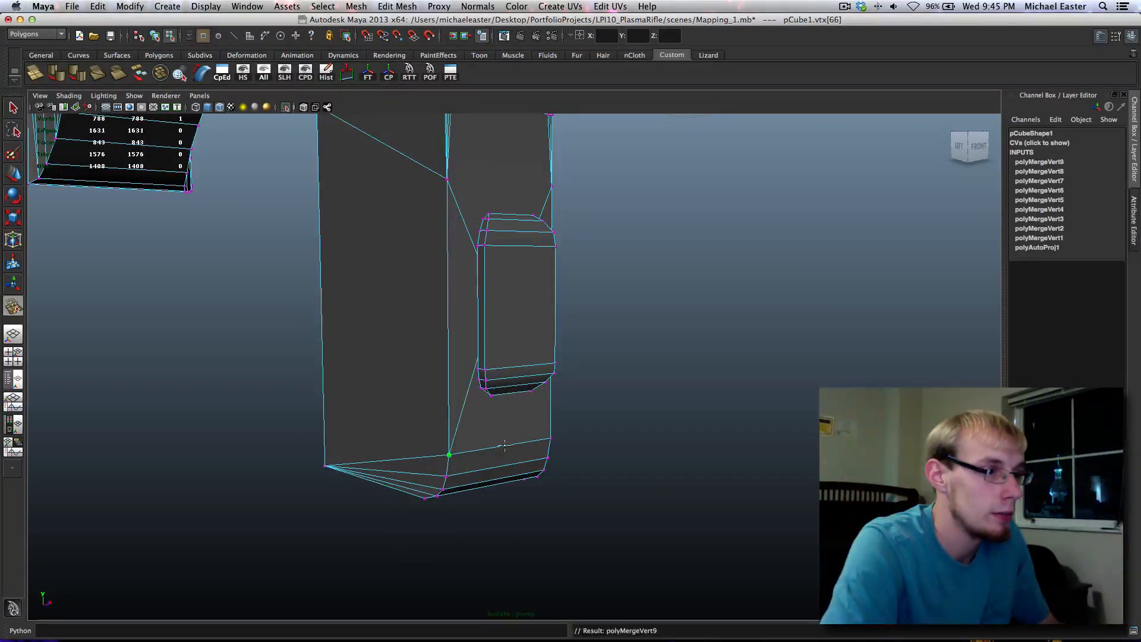
pyautogui.keyDown('alt'); pyautogui.moveTo(571, 454); pyautogui.dragTo(429, 447); pyautogui.keyUp('alt')
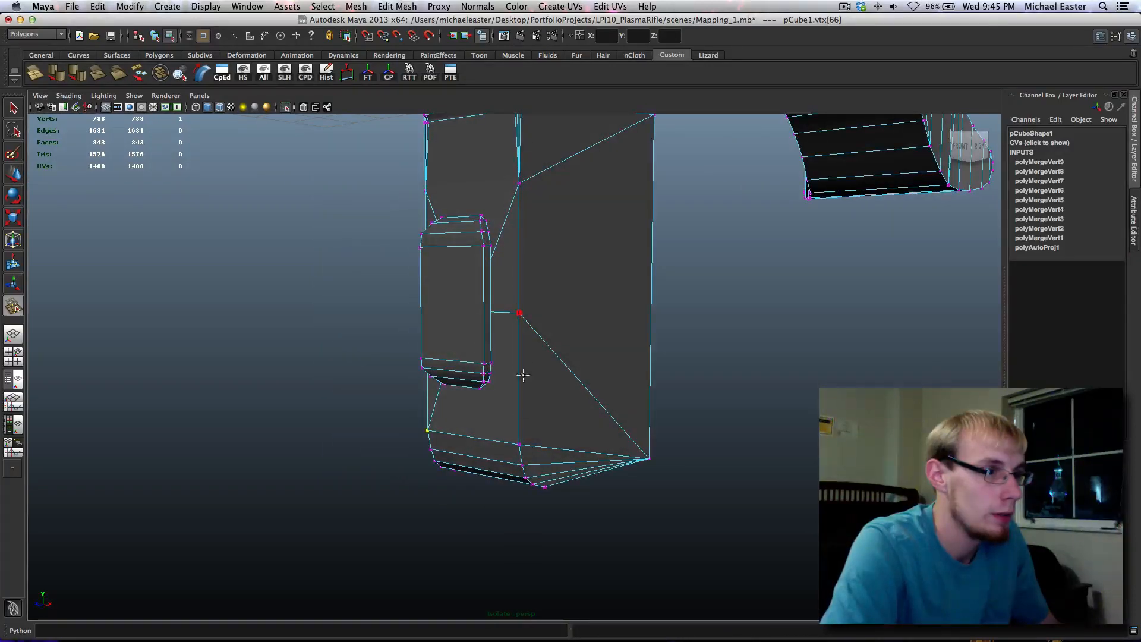
pyautogui.moveTo(521, 430); pyautogui.dragTo(520, 444)
# Try merging the upper vertex of the grip's right front edge into its lower vertex, and undo the merge after a test render
pyautogui.keyDown('alt'); pyautogui.moveTo(565, 341); pyautogui.dragTo(529, 348); pyautogui.keyUp('alt')
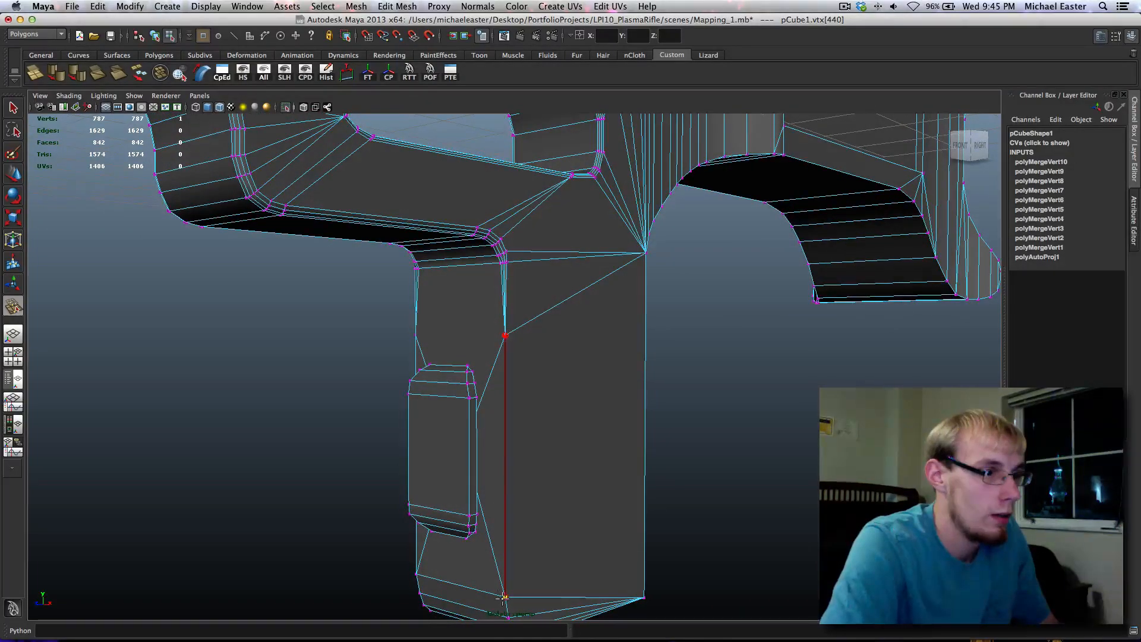
pyautogui.moveTo(504, 597); pyautogui.dragTo(504, 596)
pyautogui.keyDown('alt'); pyautogui.moveTo(517, 451); pyautogui.dragTo(498, 438); pyautogui.keyUp('alt')
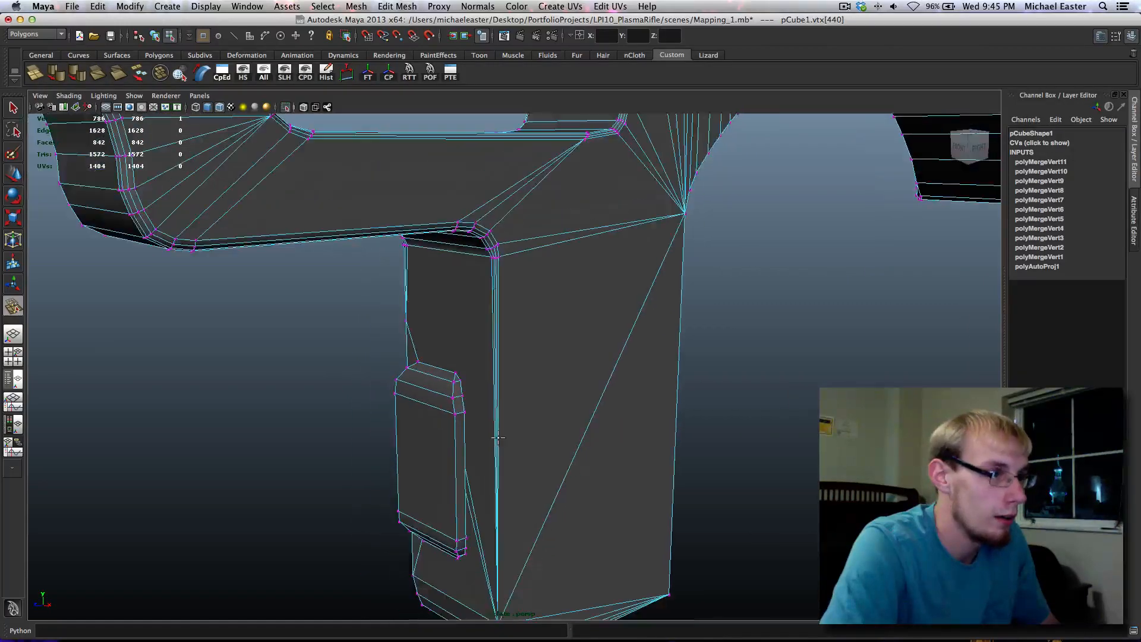
pyautogui.hotkey('ctrl', 'r')
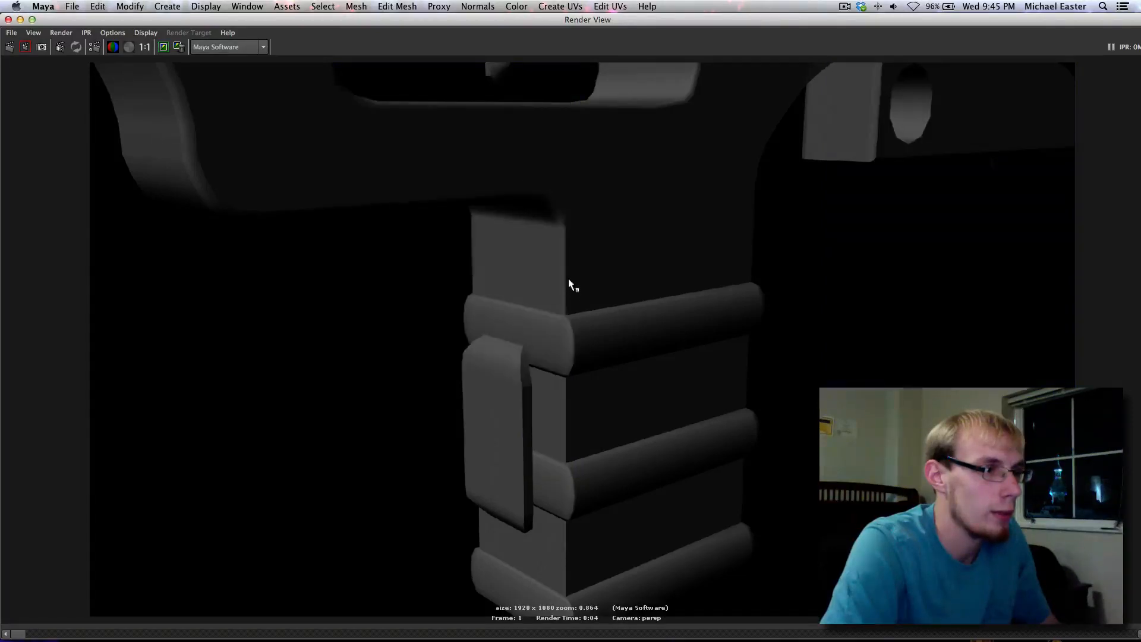
pyautogui.click(8, 19)
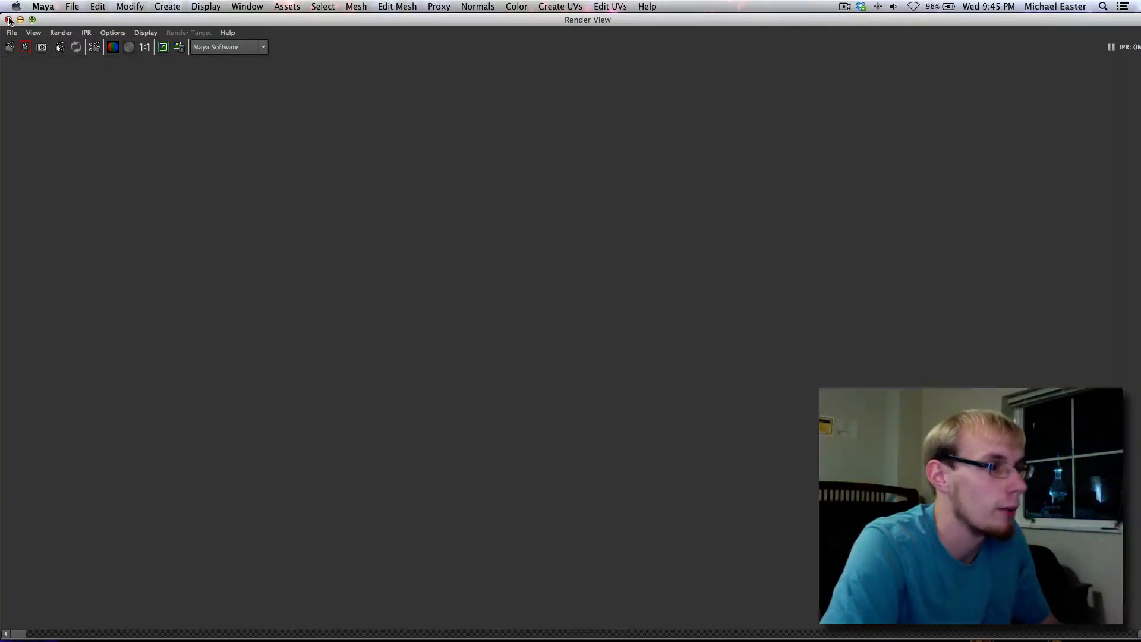
pyautogui.press('z')
# Return to object selection and recall the left-side faces with the asdf quick select set
pyautogui.moveTo(457, 268); pyautogui.dragTo(424, 277, button='right')
pyautogui.keyDown('alt'); pyautogui.moveTo(198, 284); pyautogui.dragTo(446, 118); pyautogui.keyUp('alt')
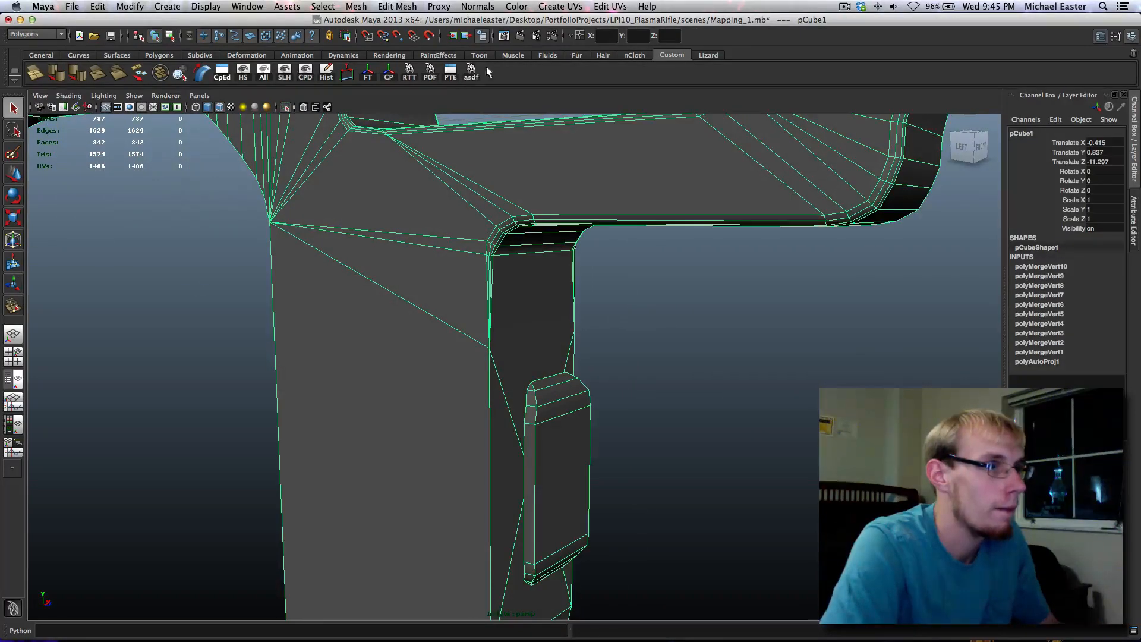
pyautogui.click(471, 70)
pyautogui.keyDown('alt'); pyautogui.moveTo(471, 211); pyautogui.dragTo(438, 280); pyautogui.keyUp('alt')
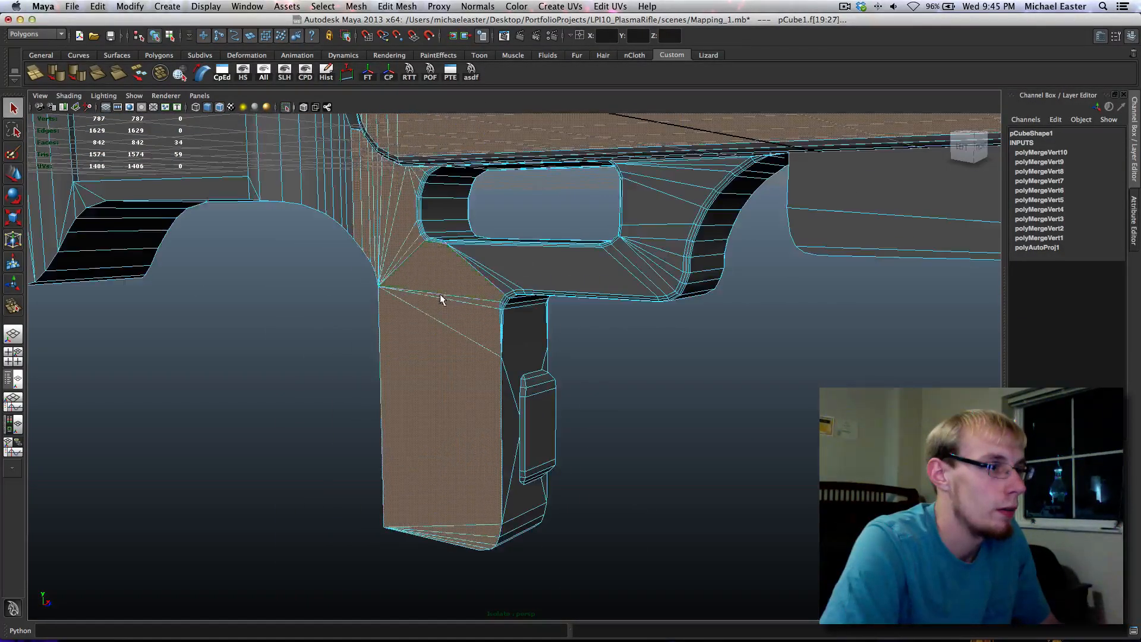
# Add the trigger plate's left side face and the faces of the section directly below the slot to the selection
pyautogui.keyDown('alt'); pyautogui.moveTo(450, 320); pyautogui.dragTo(485, 362); pyautogui.keyUp('alt')
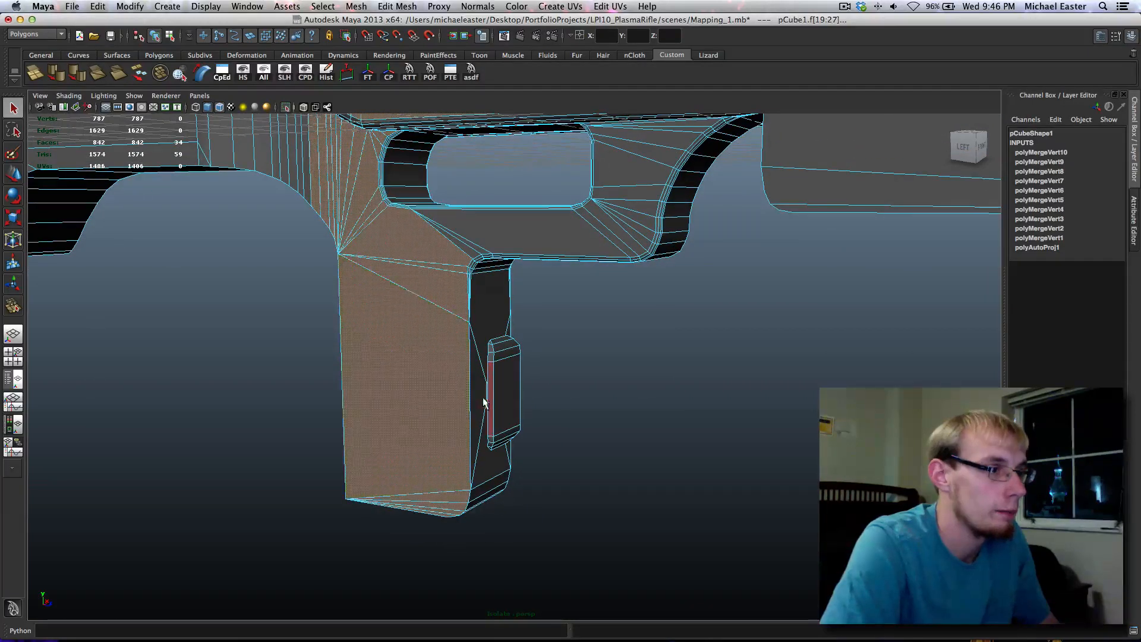
pyautogui.keyDown('shift'); pyautogui.click(473, 247); pyautogui.keyUp('shift')
pyautogui.keyDown('shift'); pyautogui.click(496, 240); pyautogui.keyUp('shift')
pyautogui.keyDown('alt'); pyautogui.moveTo(497, 240); pyautogui.dragTo(429, 245, button='middle'); pyautogui.keyUp('alt')
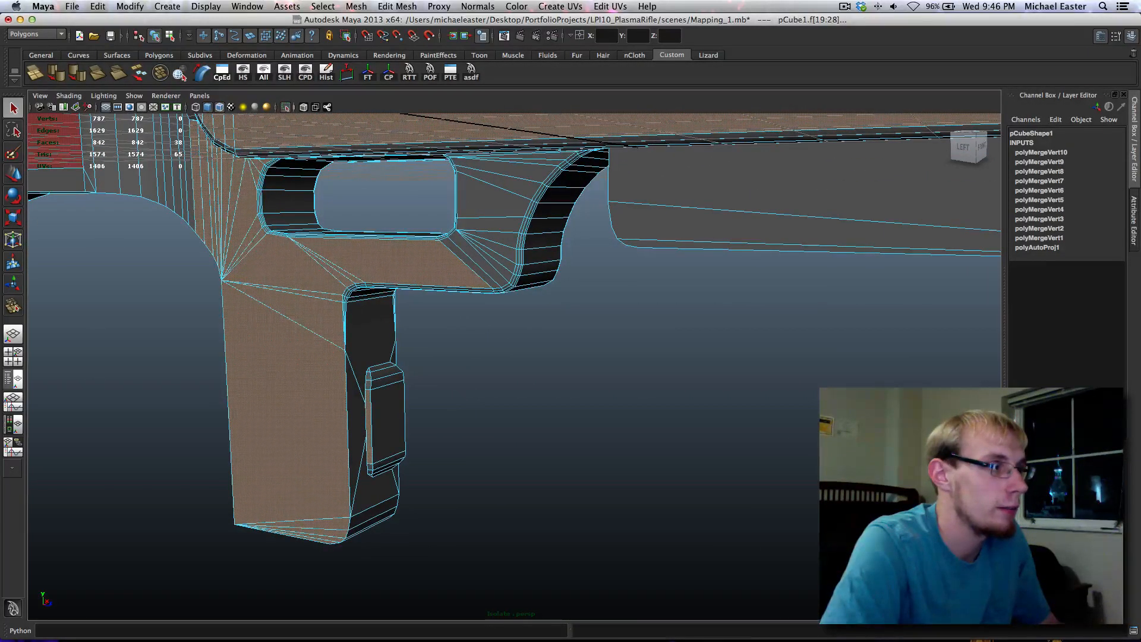
pyautogui.click(6, 150)
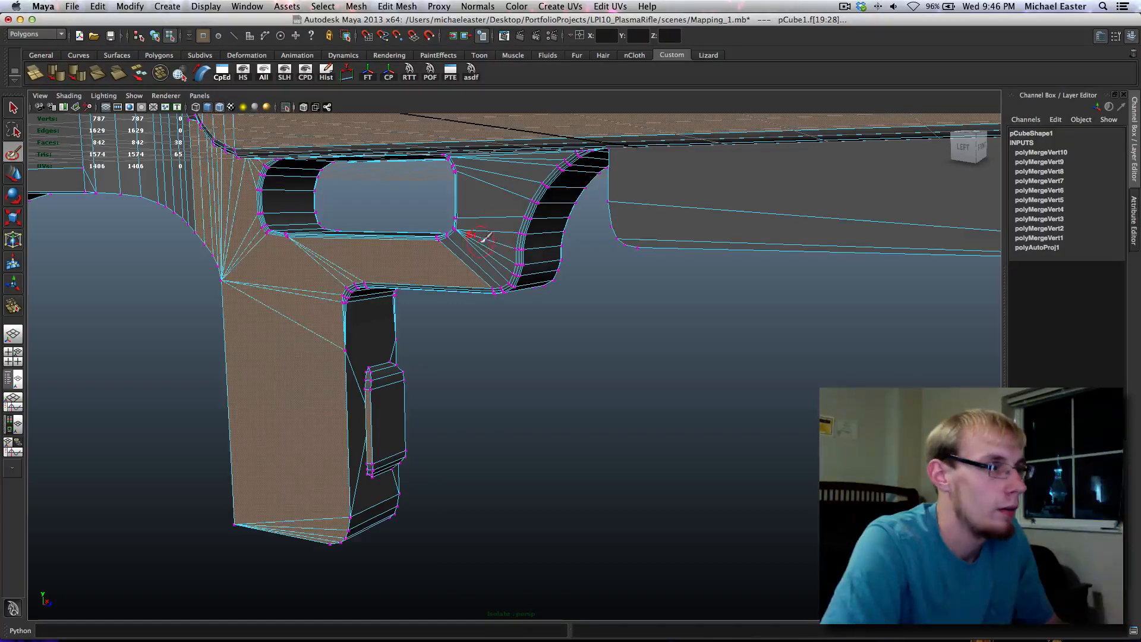
pyautogui.scroll(2, 484, 244)
pyautogui.press('w')
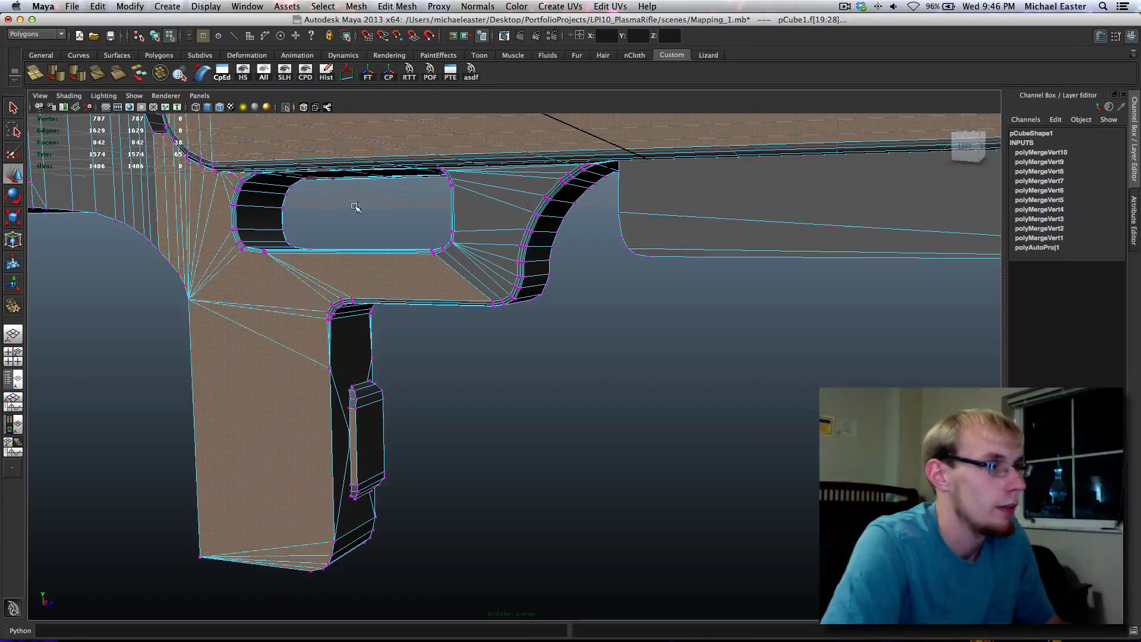
pyautogui.press('a')
pyautogui.press('q')
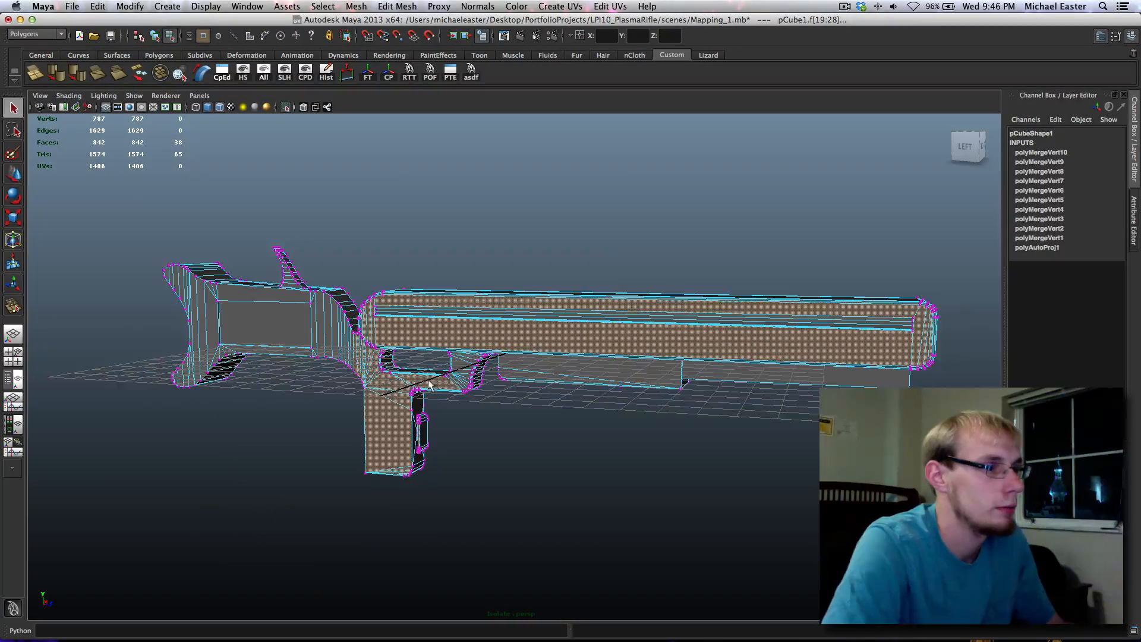
# Add the remaining fanned faces in front of the slot, up to the curved front edge, to the face selection
pyautogui.scroll(5, 480, 396)
pyautogui.moveTo(402, 349); pyautogui.dragTo(406, 378, button='right')
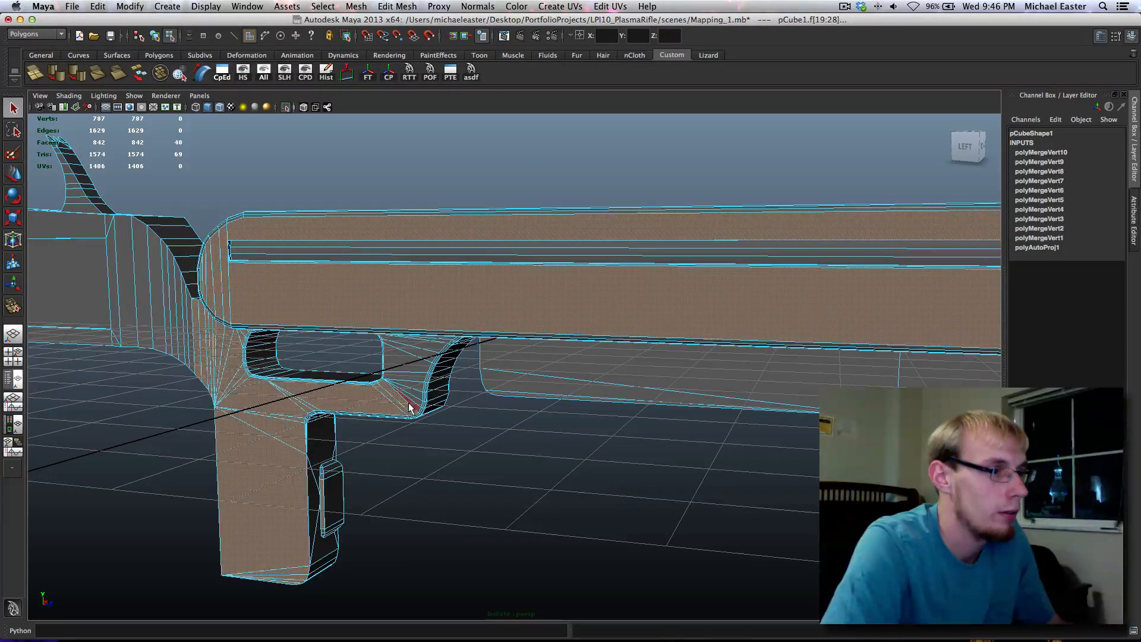
pyautogui.keyDown('shift'); pyautogui.click(409, 368); pyautogui.keyUp('shift')
pyautogui.keyDown('shift'); pyautogui.click(419, 353); pyautogui.keyUp('shift')
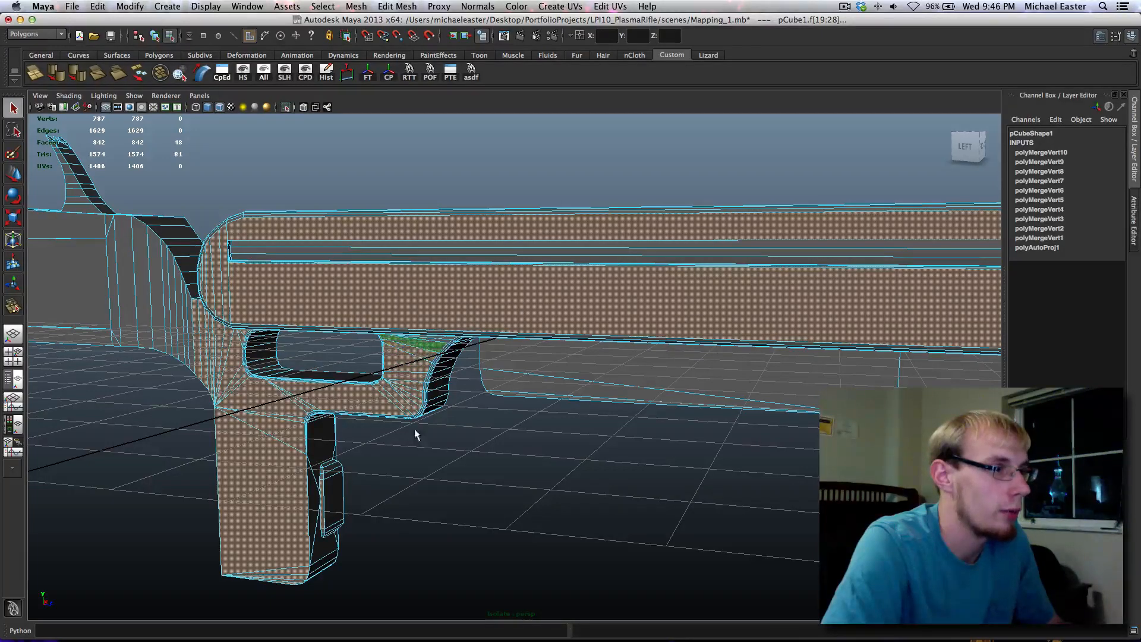
# Add the thin sliver faces between the slot's front section and the underside of the barrel to the selection
pyautogui.keyDown('alt'); pyautogui.moveTo(476, 398); pyautogui.dragTo(319, 393); pyautogui.keyUp('alt')
pyautogui.keyDown('alt'); pyautogui.moveTo(319, 394); pyautogui.dragTo(451, 408, button='middle'); pyautogui.keyUp('alt')
pyautogui.scroll(8, 451, 407)
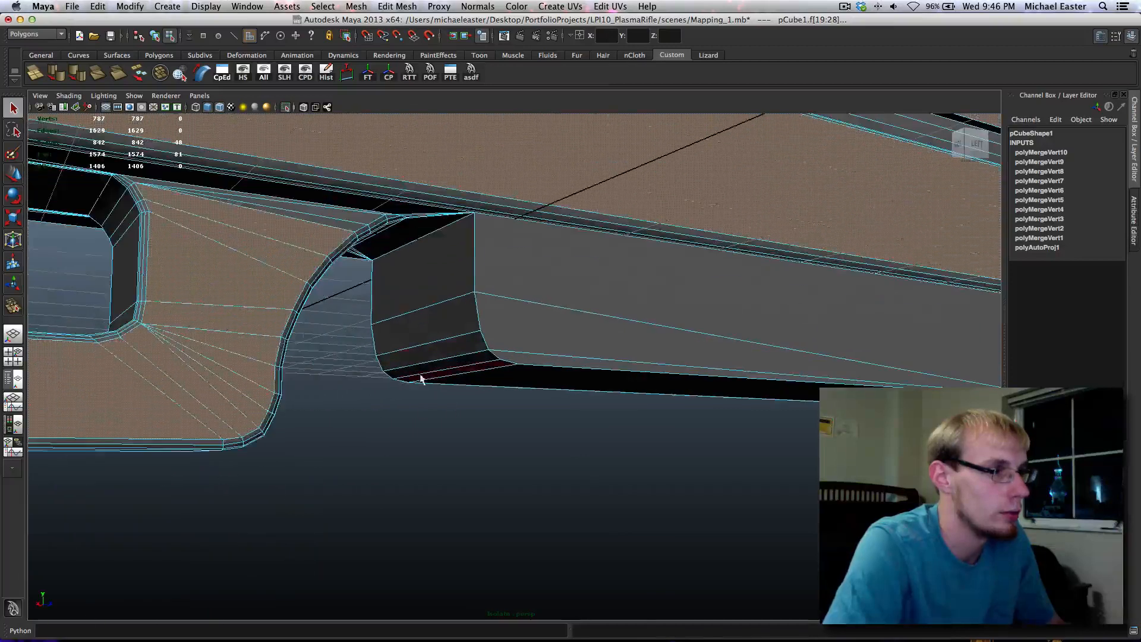
pyautogui.keyDown('alt'); pyautogui.moveTo(349, 288); pyautogui.dragTo(395, 331); pyautogui.keyUp('alt')
pyautogui.scroll(4, 364, 311)
pyautogui.keyDown('shift'); pyautogui.click(344, 248); pyautogui.keyUp('shift')
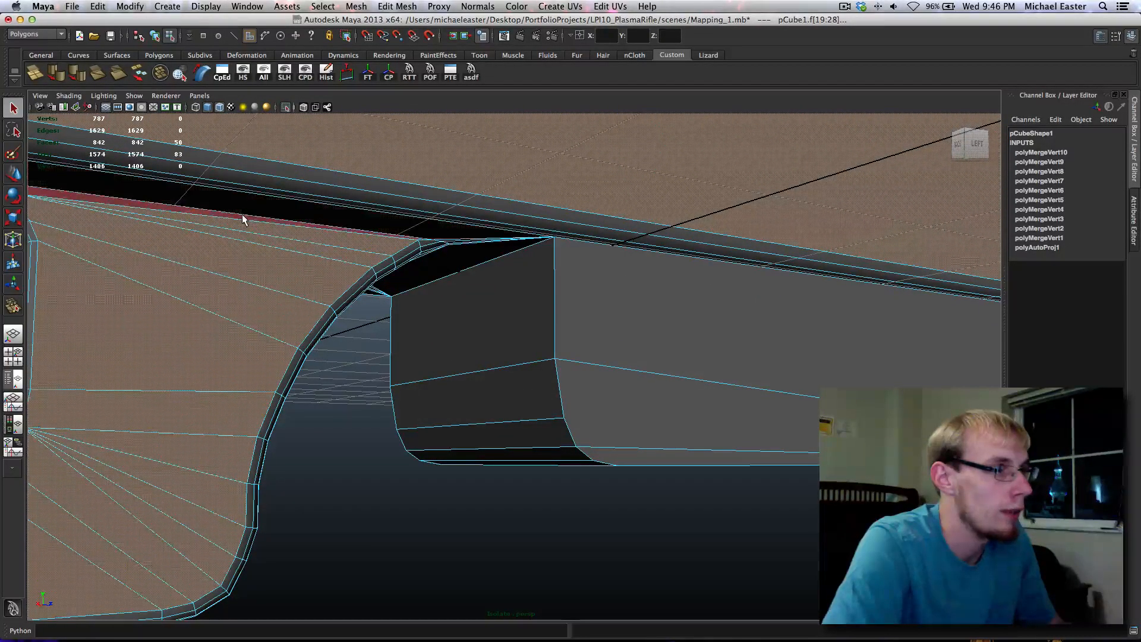
# Add the left-side faces of the block under the barrel and of the narrower section ahead of it to the selection
pyautogui.keyDown('alt'); pyautogui.moveTo(248, 216); pyautogui.dragTo(587, 336); pyautogui.keyUp('alt')
pyautogui.keyDown('shift'); pyautogui.click(587, 336); pyautogui.keyUp('shift')
pyautogui.keyDown('shift'); pyautogui.click(584, 383); pyautogui.keyUp('shift')
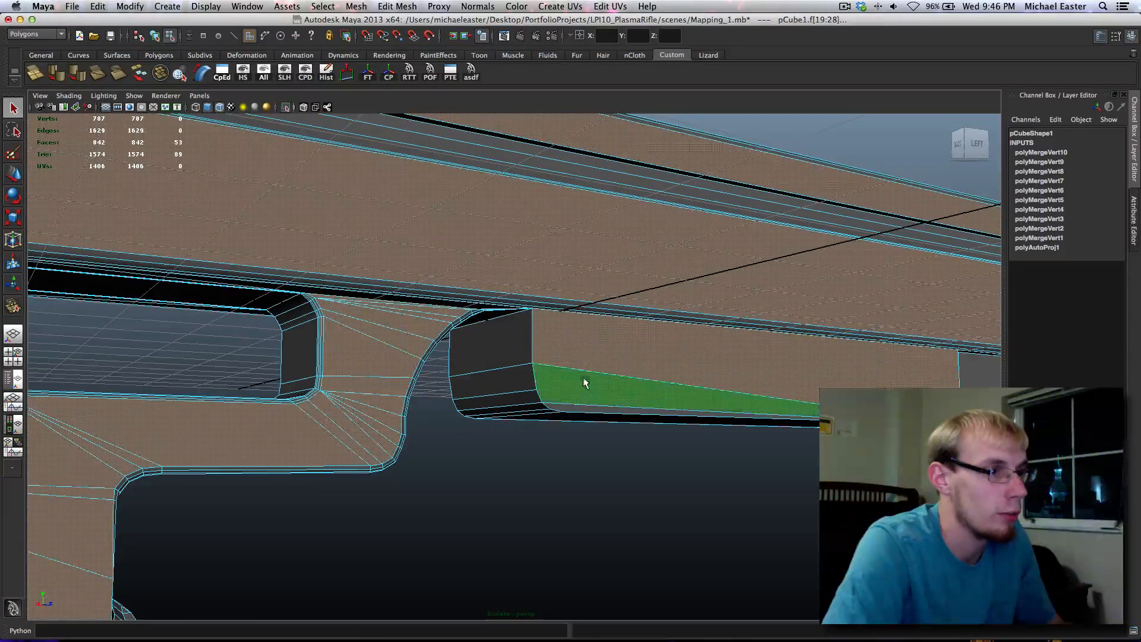
pyautogui.keyDown('shift'); pyautogui.click(582, 412); pyautogui.keyUp('shift')
pyautogui.keyDown('alt'); pyautogui.moveTo(585, 410); pyautogui.dragTo(520, 345); pyautogui.keyUp('alt')
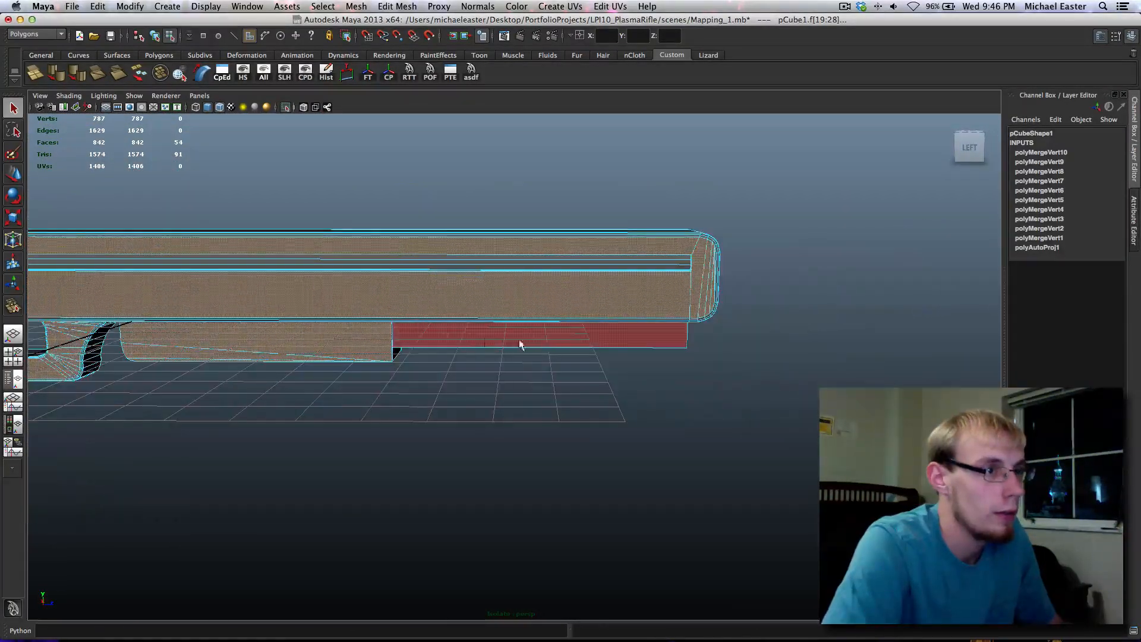
pyautogui.keyDown('shift'); pyautogui.click(542, 344); pyautogui.keyUp('shift')
# Add the upper and lower frame faces around the stock's left recessed panel to the face selection
pyautogui.keyDown('alt'); pyautogui.moveTo(566, 390); pyautogui.dragTo(532, 388); pyautogui.keyUp('alt')
pyautogui.keyDown('alt'); pyautogui.moveTo(288, 330); pyautogui.dragTo(708, 374, button='middle'); pyautogui.keyUp('alt')
pyautogui.scroll(8, 520, 387)
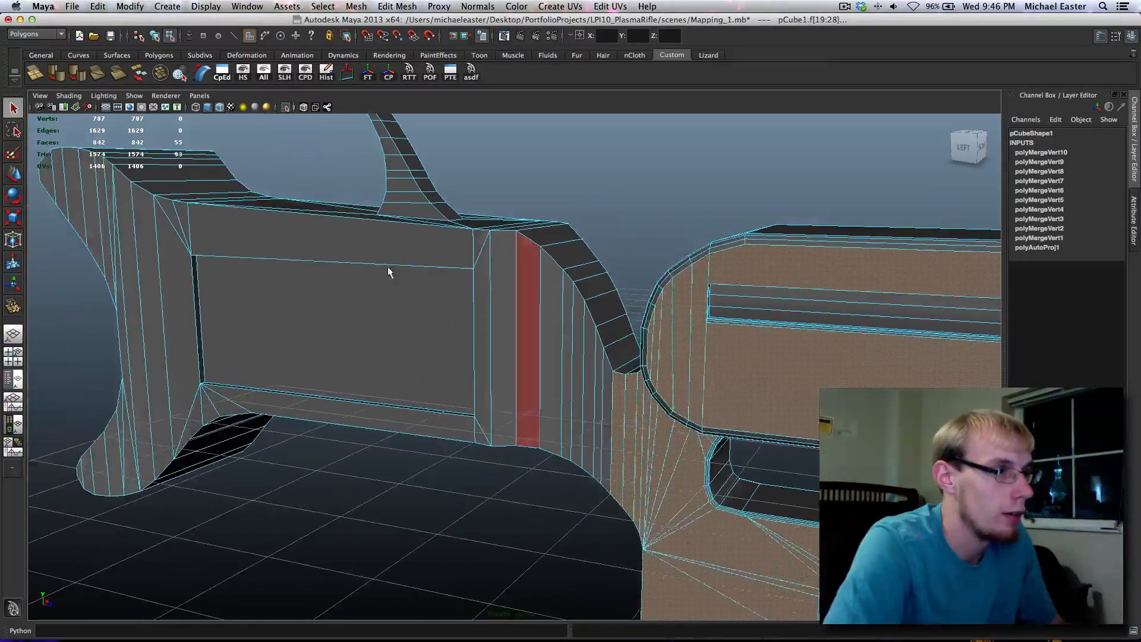
pyautogui.keyDown('shift'); pyautogui.click(343, 244); pyautogui.keyUp('shift')
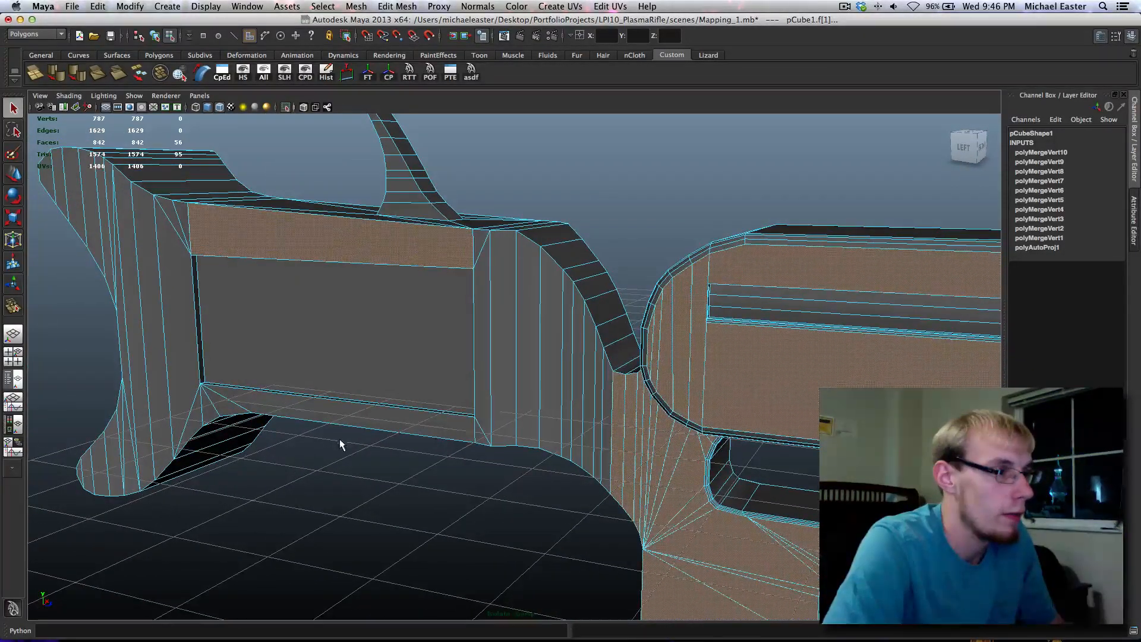
pyautogui.keyDown('shift'); pyautogui.click(336, 414); pyautogui.keyUp('shift')
pyautogui.press('space')
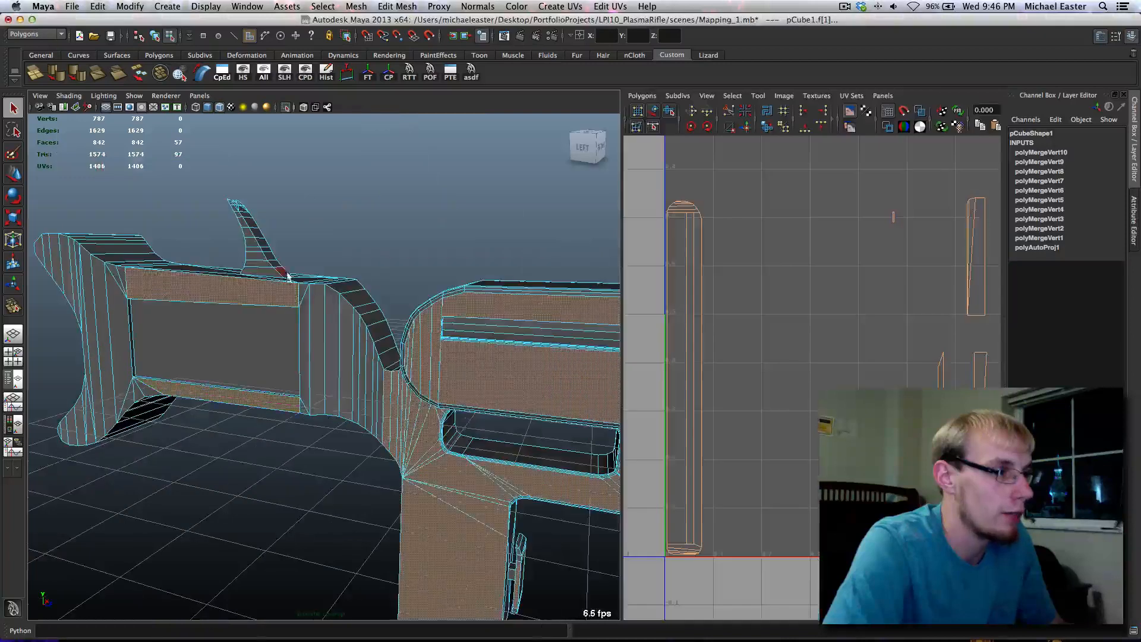
pyautogui.press('space')
pyautogui.press('space')
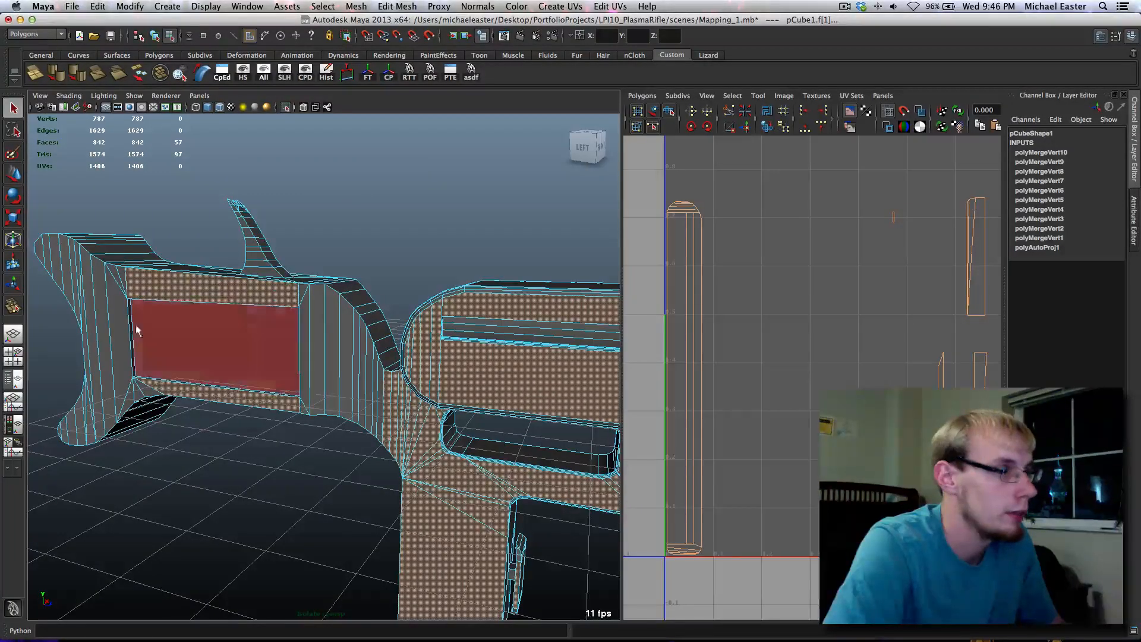
# Set one viewport to the top orthographic view in wireframe and examine the stock's outline from above
pyautogui.click(13, 357)
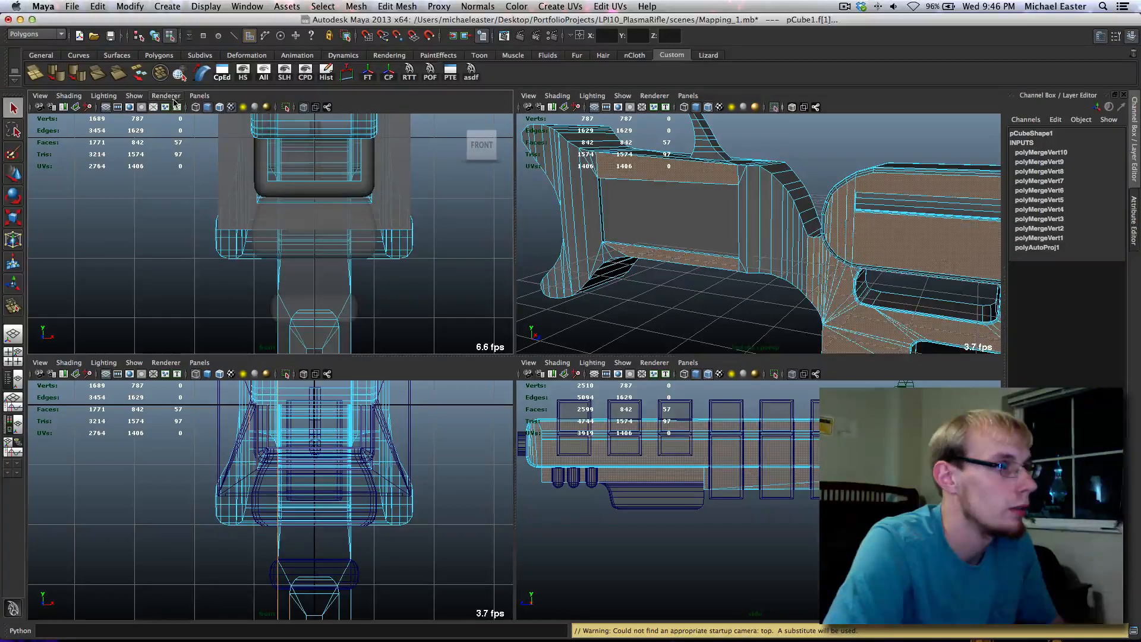
pyautogui.click(193, 96)
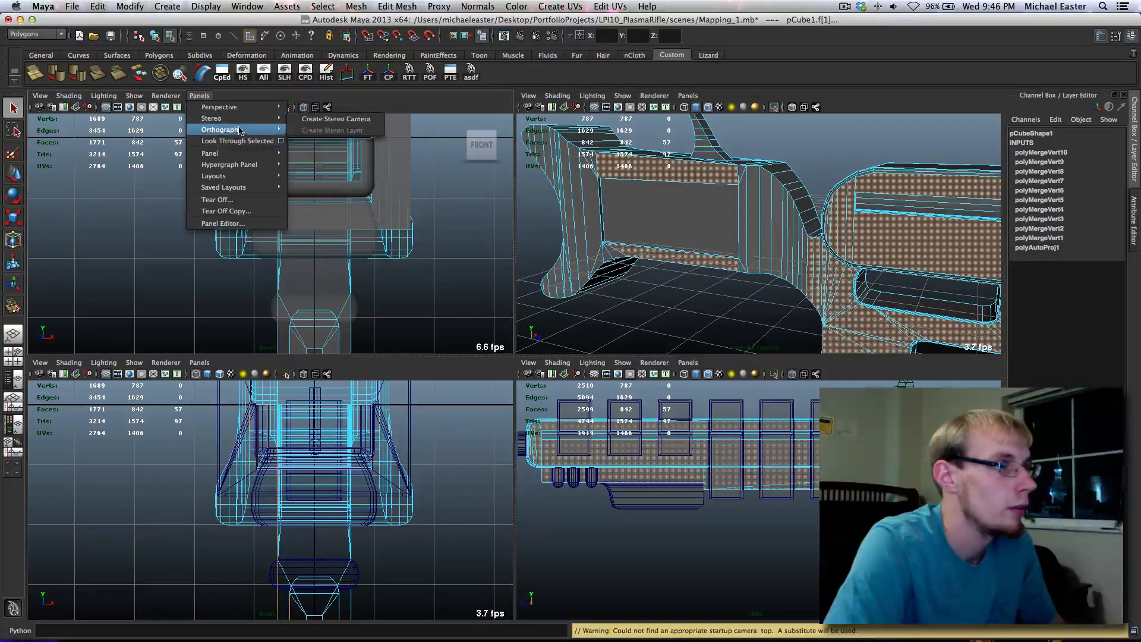
pyautogui.moveTo(238, 130)
pyautogui.click(308, 153)
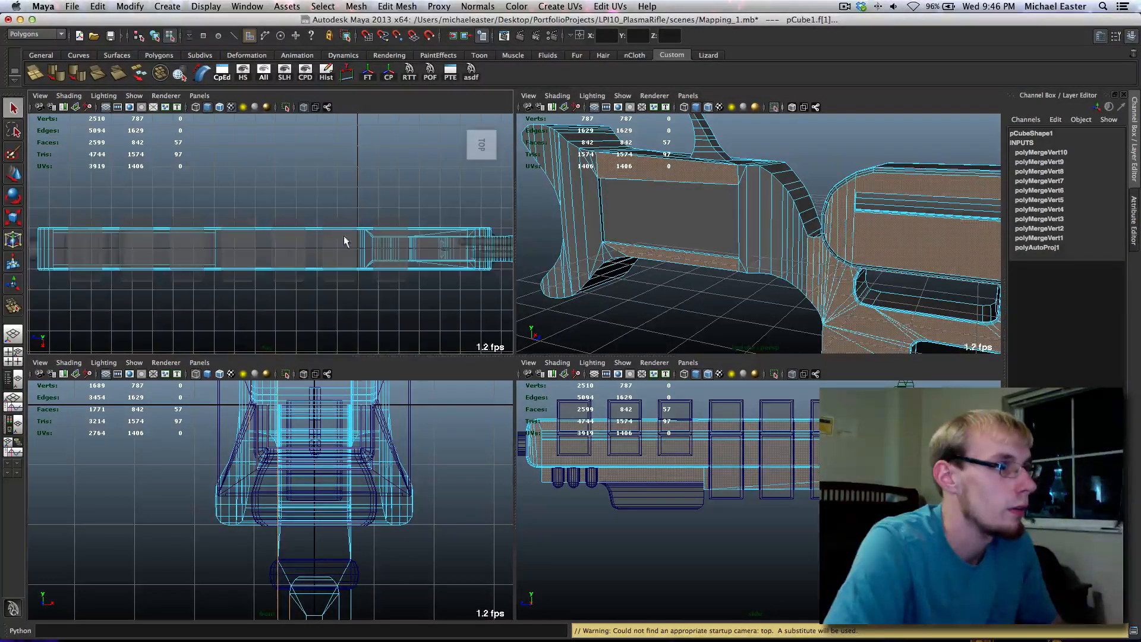
pyautogui.press('space')
pyautogui.keyDown('alt'); pyautogui.moveTo(364, 238); pyautogui.dragTo(33, 187, button='middle'); pyautogui.keyUp('alt')
pyautogui.keyDown('alt'); pyautogui.moveTo(359, 280); pyautogui.dragTo(158, 247, button='middle'); pyautogui.keyUp('alt')
pyautogui.scroll(5, 285, 331)
pyautogui.press('4')
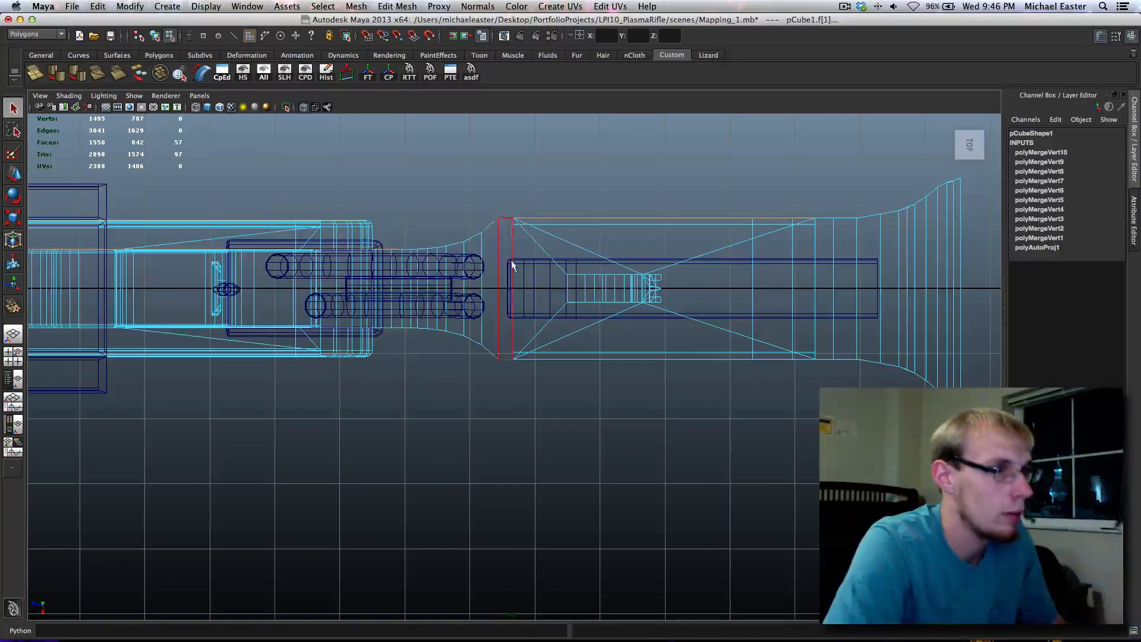
pyautogui.keyDown('alt'); pyautogui.moveTo(512, 265); pyautogui.dragTo(390, 358, button='middle'); pyautogui.keyUp('alt')
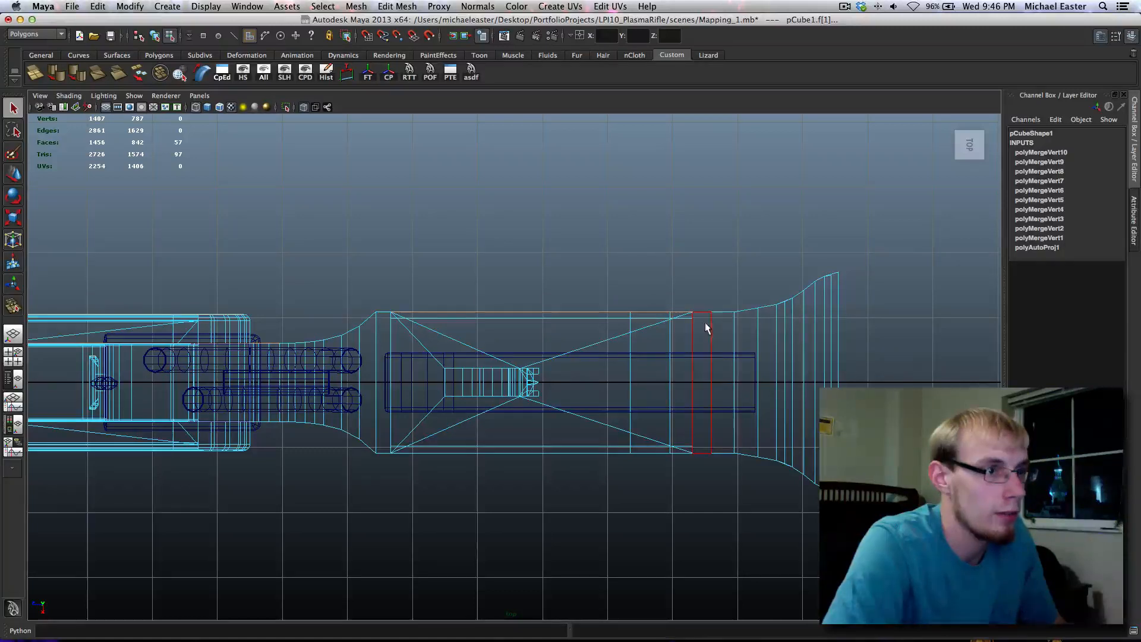
pyautogui.press('space')
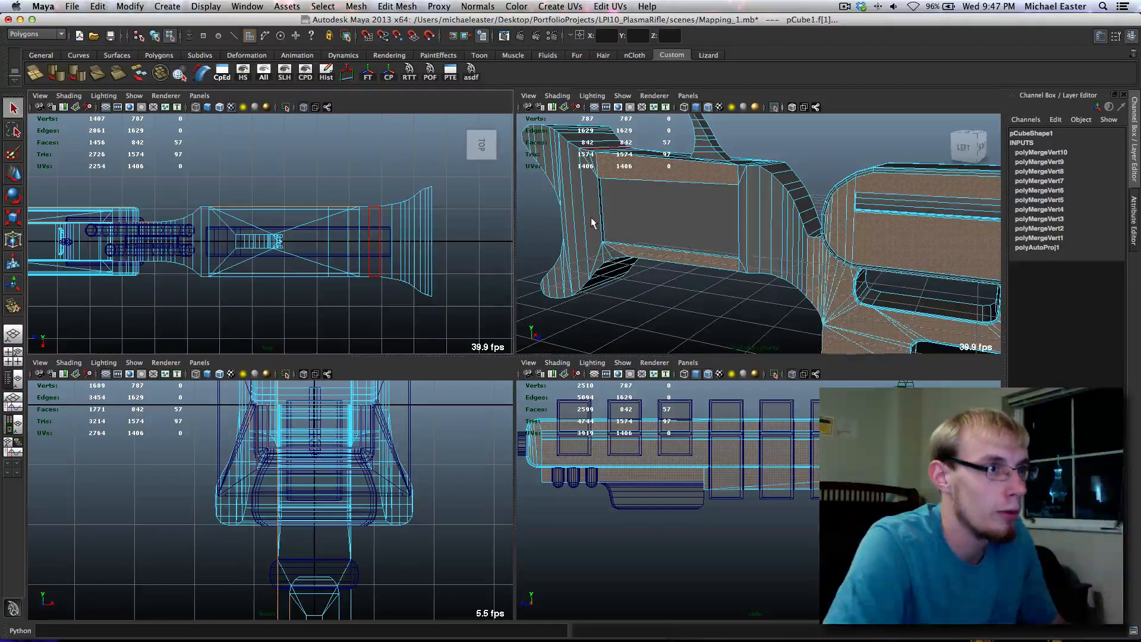
# Add the rear frame face and its adjoining corner triangles on the stock's left side to the selection
pyautogui.keyDown('shift'); pyautogui.click(582, 200); pyautogui.keyUp('shift')
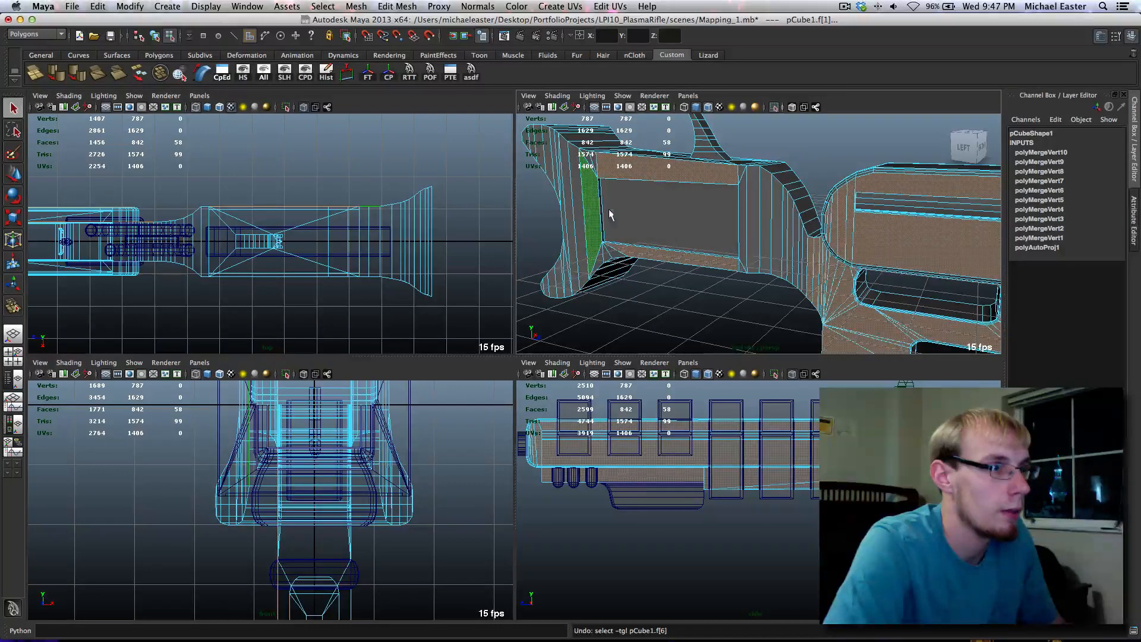
pyautogui.keyDown('alt'); pyautogui.moveTo(618, 220); pyautogui.dragTo(666, 240); pyautogui.keyUp('alt')
pyautogui.keyDown('alt'); pyautogui.moveTo(666, 240); pyautogui.dragTo(866, 285, button='middle'); pyautogui.keyUp('alt')
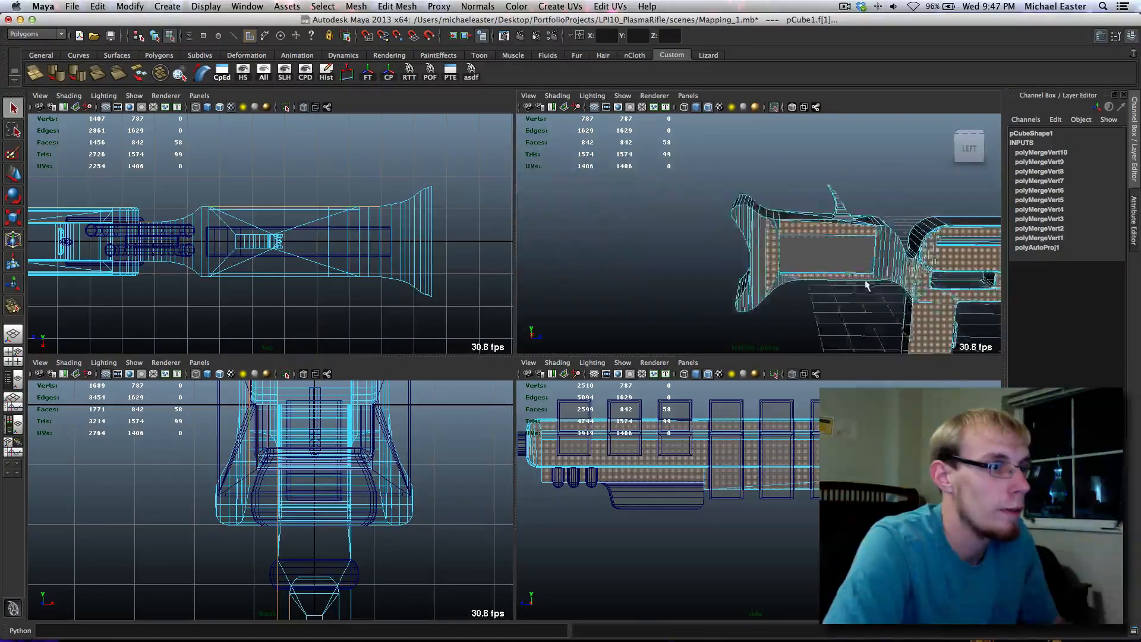
pyautogui.scroll(3, 865, 285)
pyautogui.press('space')
pyautogui.keyDown('alt'); pyautogui.moveTo(572, 307); pyautogui.dragTo(521, 259, button='middle'); pyautogui.keyUp('alt')
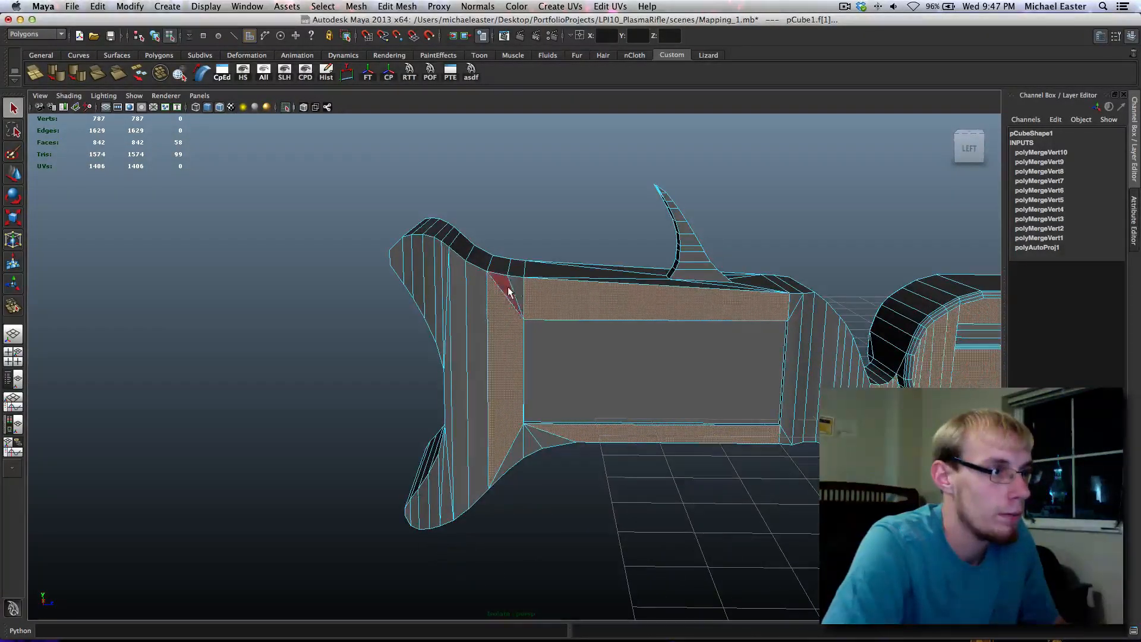
pyautogui.keyDown('shift'); pyautogui.click(519, 304); pyautogui.keyUp('shift')
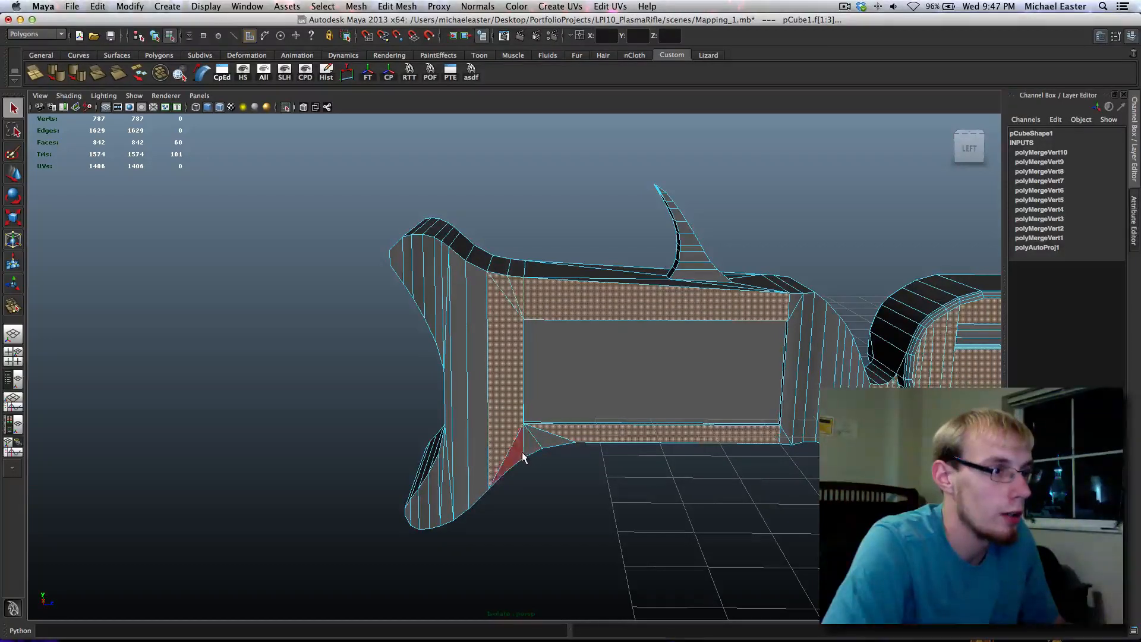
pyautogui.press('space')
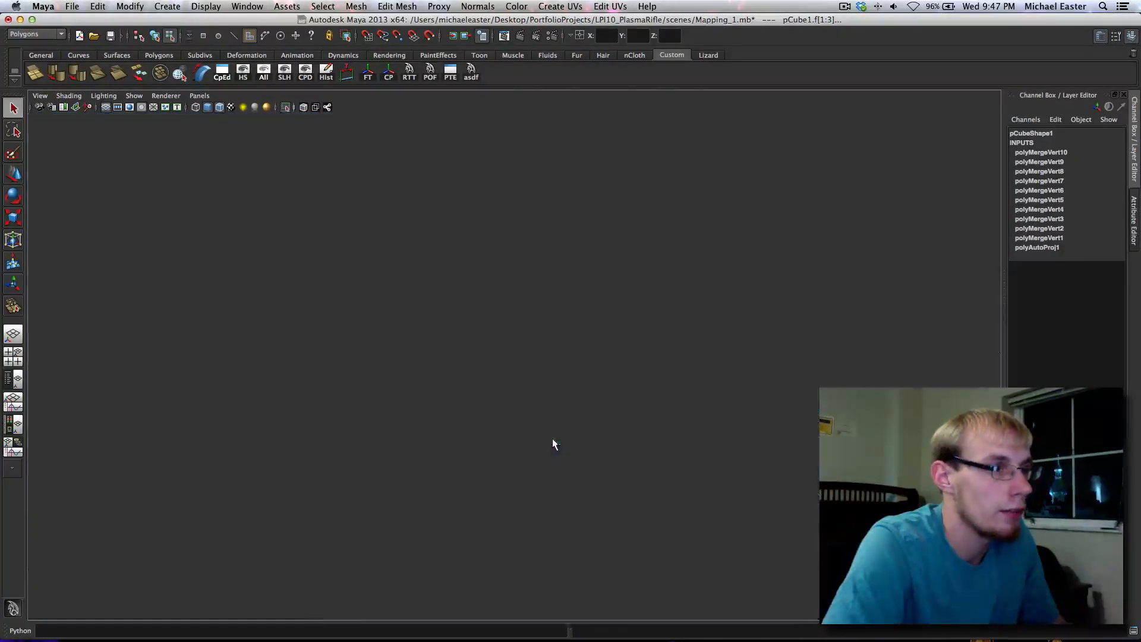
# Add the two narrow left-side strip faces directly behind the already selected grip area to the selection
pyautogui.keyDown('alt'); pyautogui.moveTo(173, 188); pyautogui.dragTo(281, 241, button='middle'); pyautogui.keyUp('alt')
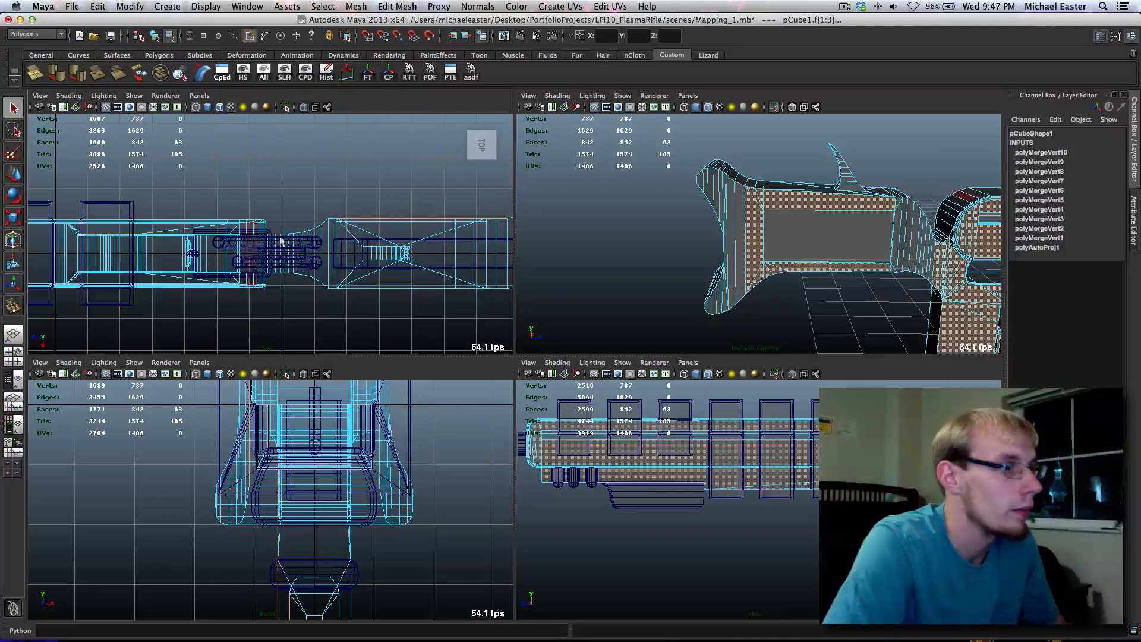
pyautogui.keyDown('alt'); pyautogui.moveTo(255, 231); pyautogui.dragTo(455, 336, button='right'); pyautogui.keyUp('alt')
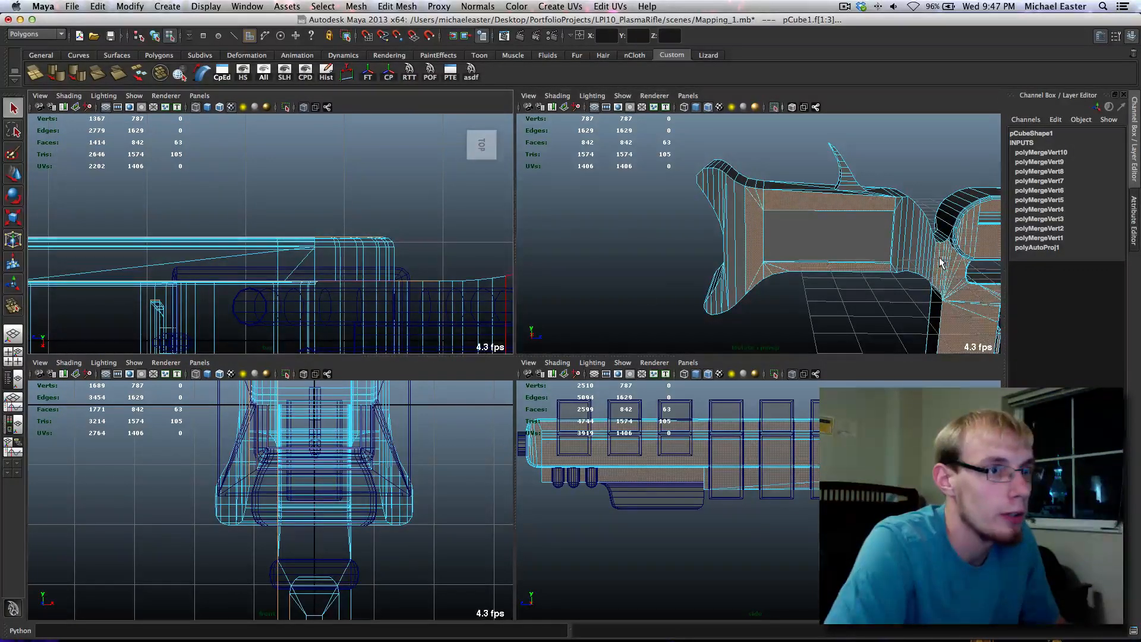
pyautogui.keyDown('alt'); pyautogui.moveTo(940, 263); pyautogui.dragTo(798, 249, button='middle'); pyautogui.keyUp('alt')
pyautogui.keyDown('alt'); pyautogui.moveTo(736, 246); pyautogui.dragTo(814, 268, button='right'); pyautogui.keyUp('alt')
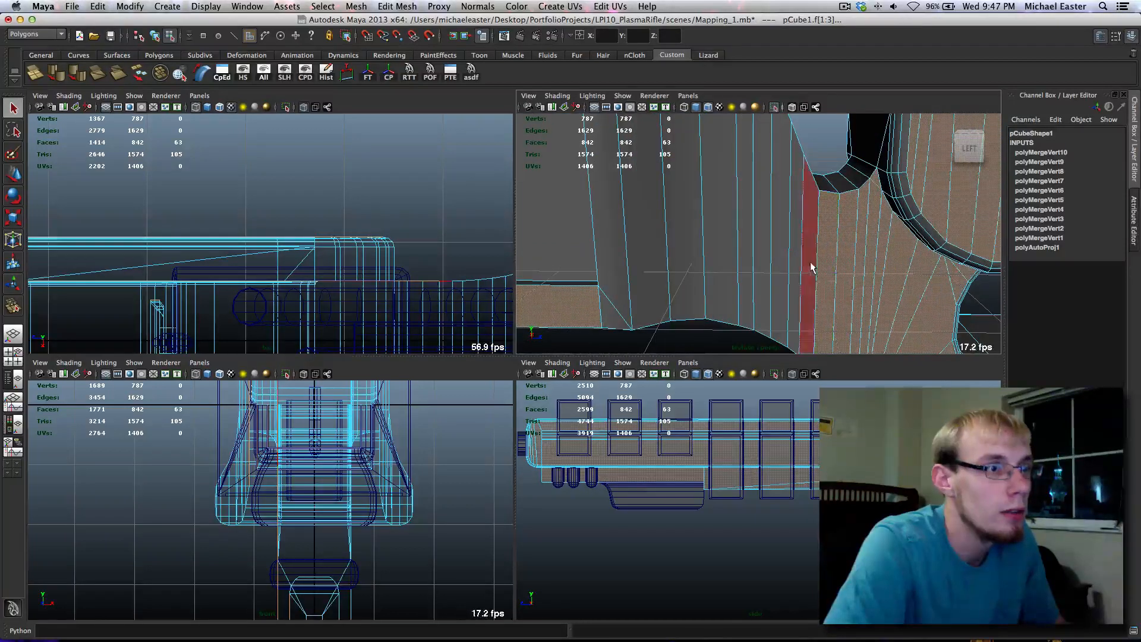
pyautogui.keyDown('shift'); pyautogui.click(810, 263); pyautogui.keyUp('shift')
pyautogui.keyDown('shift'); pyautogui.click(795, 263); pyautogui.keyUp('shift')
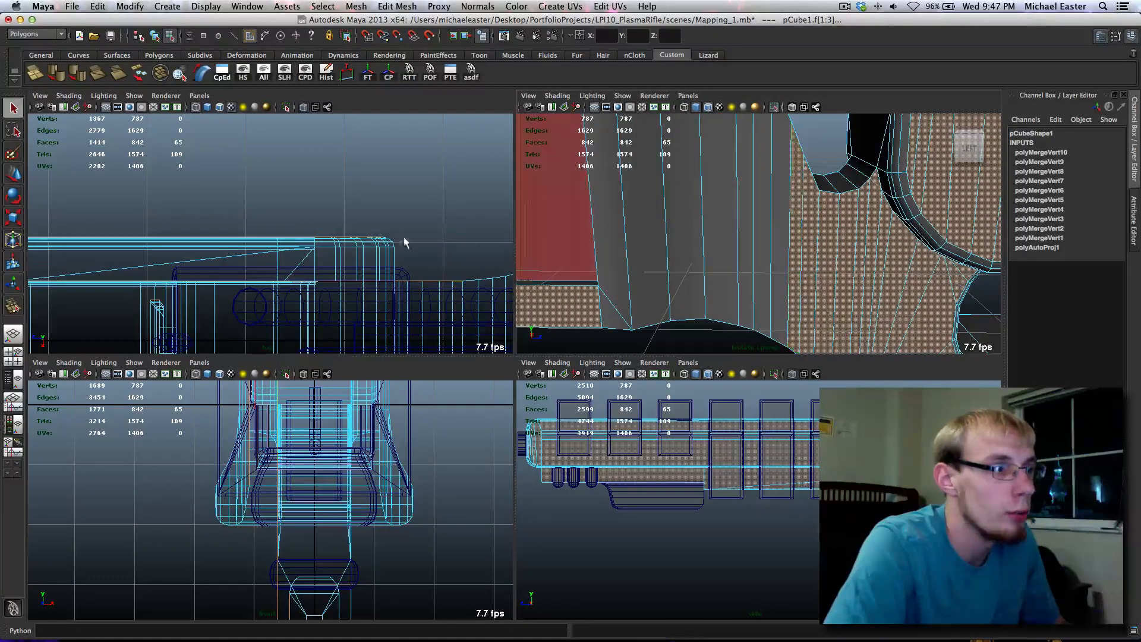
# Add the left-side faces of the curved fin on top of the stock, from base towards tip, to the selection
pyautogui.press('[')
pyautogui.keyDown('alt'); pyautogui.moveTo(347, 248); pyautogui.dragTo(569, 235, button='right'); pyautogui.keyUp('alt')
pyautogui.keyDown('alt'); pyautogui.moveTo(307, 233); pyautogui.dragTo(690, 257, button='middle'); pyautogui.keyUp('alt')
pyautogui.press('space')
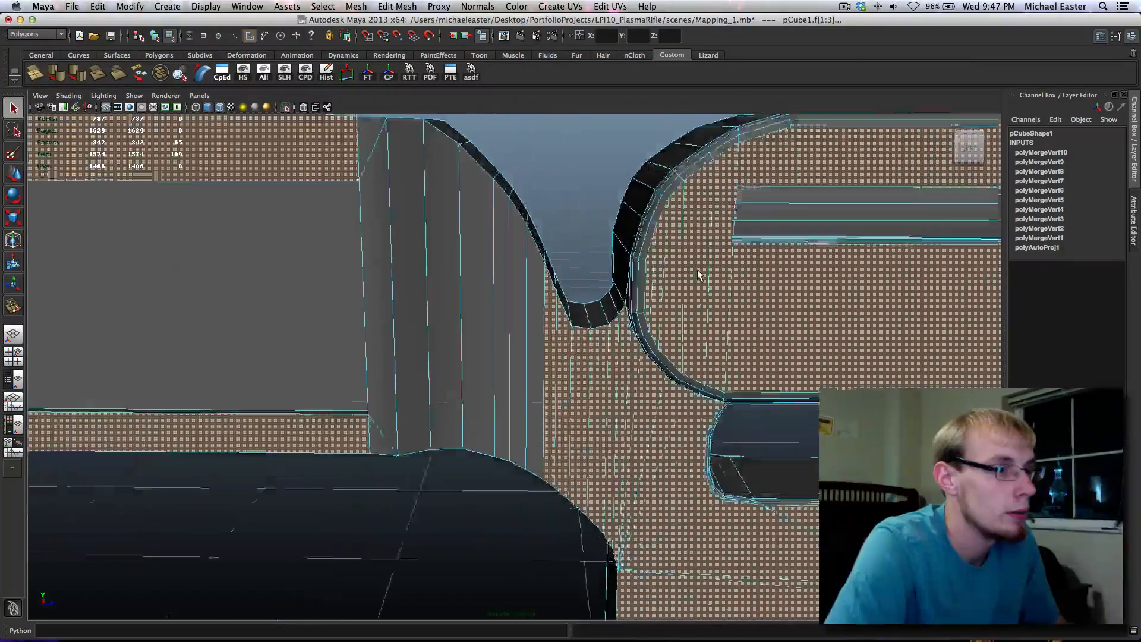
pyautogui.keyDown('alt'); pyautogui.moveTo(699, 275); pyautogui.dragTo(667, 351, button='right'); pyautogui.keyUp('alt')
pyautogui.moveTo(666, 351)
pyautogui.keyDown('alt'); pyautogui.mouseDown()
pyautogui.moveTo(597, 401)
pyautogui.moveTo(653, 410)
pyautogui.moveTo(693, 376)
pyautogui.moveTo(648, 357)
pyautogui.mouseUp(); pyautogui.keyUp('alt')
pyautogui.keyDown('alt'); pyautogui.moveTo(358, 236); pyautogui.dragTo(448, 291, button='middle'); pyautogui.keyUp('alt')
pyautogui.scroll(6, 447, 291)
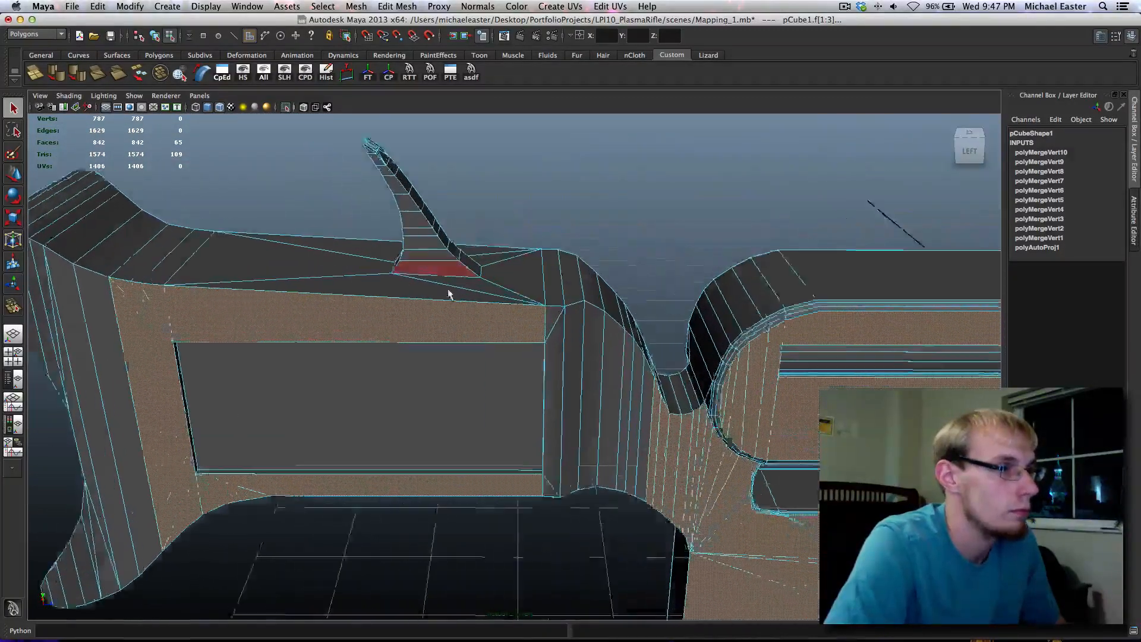
pyautogui.keyDown('alt'); pyautogui.moveTo(383, 209); pyautogui.dragTo(526, 311, button='middle'); pyautogui.keyUp('alt')
pyautogui.keyDown('shift'); pyautogui.click(522, 288); pyautogui.keyUp('shift')
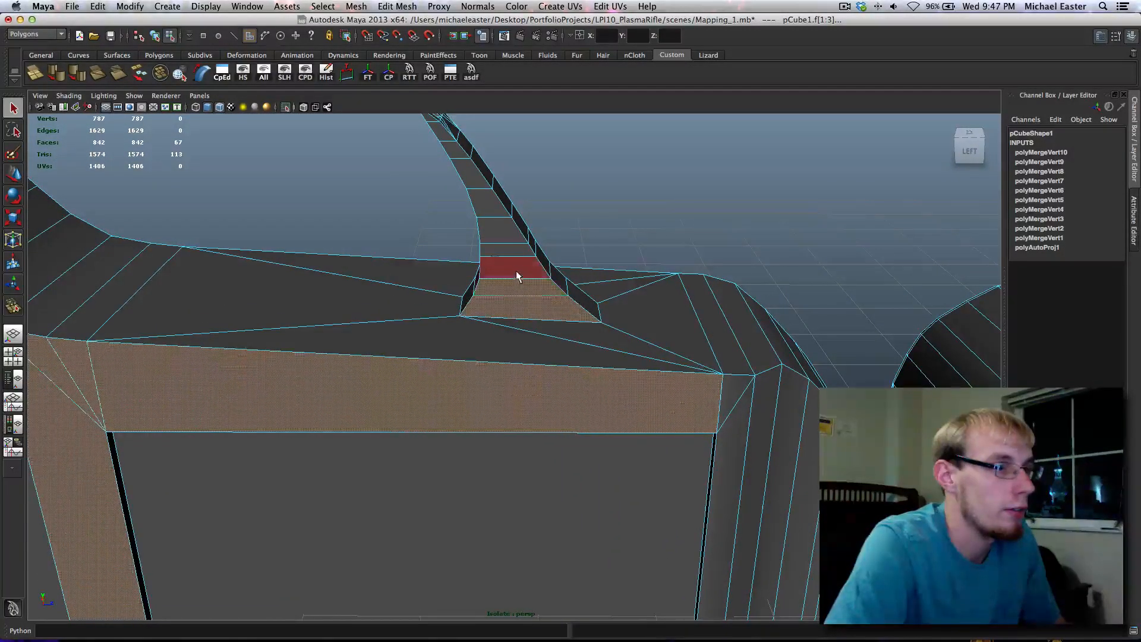
pyautogui.keyDown('shift'); pyautogui.click(516, 268); pyautogui.keyUp('shift')
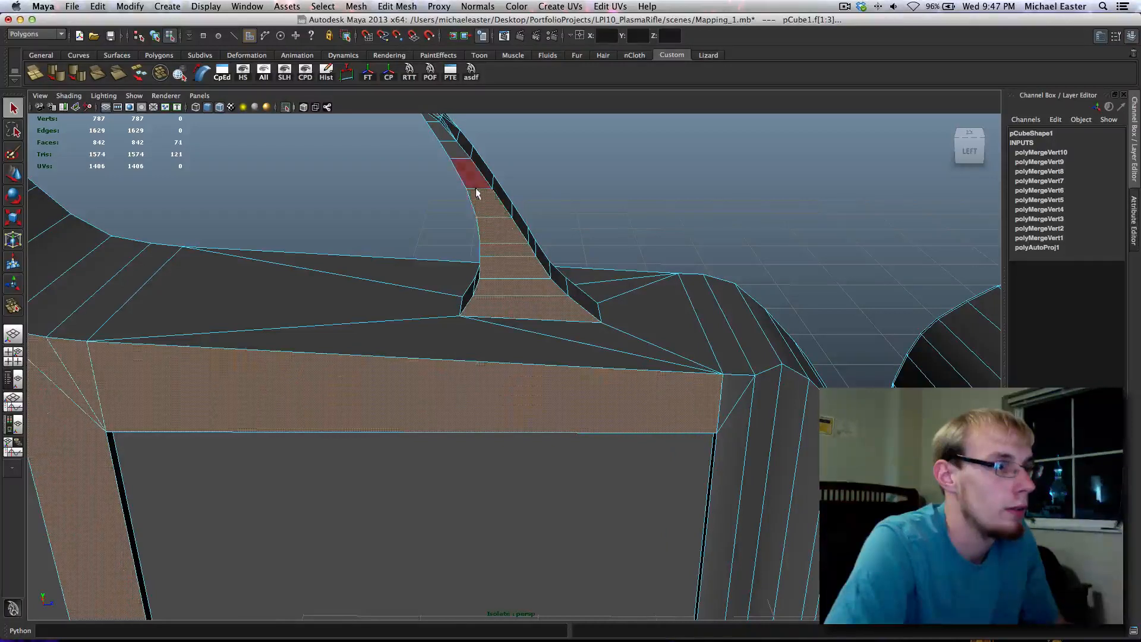
pyautogui.keyDown('alt'); pyautogui.moveTo(443, 138); pyautogui.dragTo(502, 231, button='middle'); pyautogui.keyUp('alt')
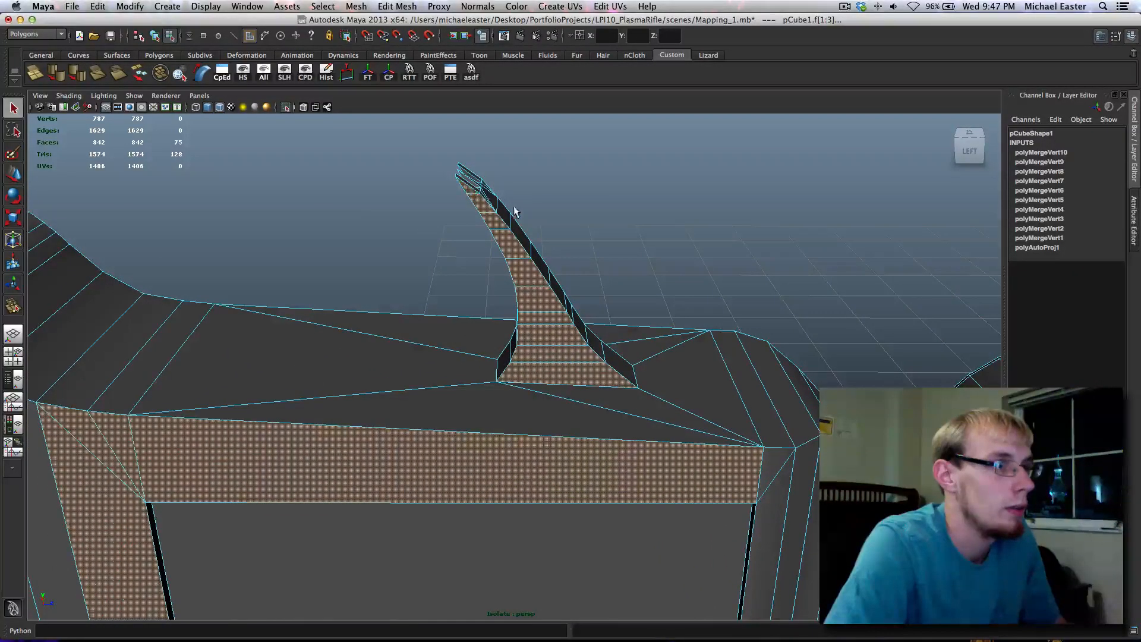
# Add the right-side faces of the curved fin, from its tip down to its base, to the selection
pyautogui.keyDown('alt'); pyautogui.moveTo(364, 227); pyautogui.dragTo(482, 165); pyautogui.keyUp('alt')
pyautogui.keyDown('shift'); pyautogui.click(542, 182); pyautogui.keyUp('shift')
pyautogui.keyDown('alt'); pyautogui.moveTo(383, 187); pyautogui.dragTo(514, 175); pyautogui.keyUp('alt')
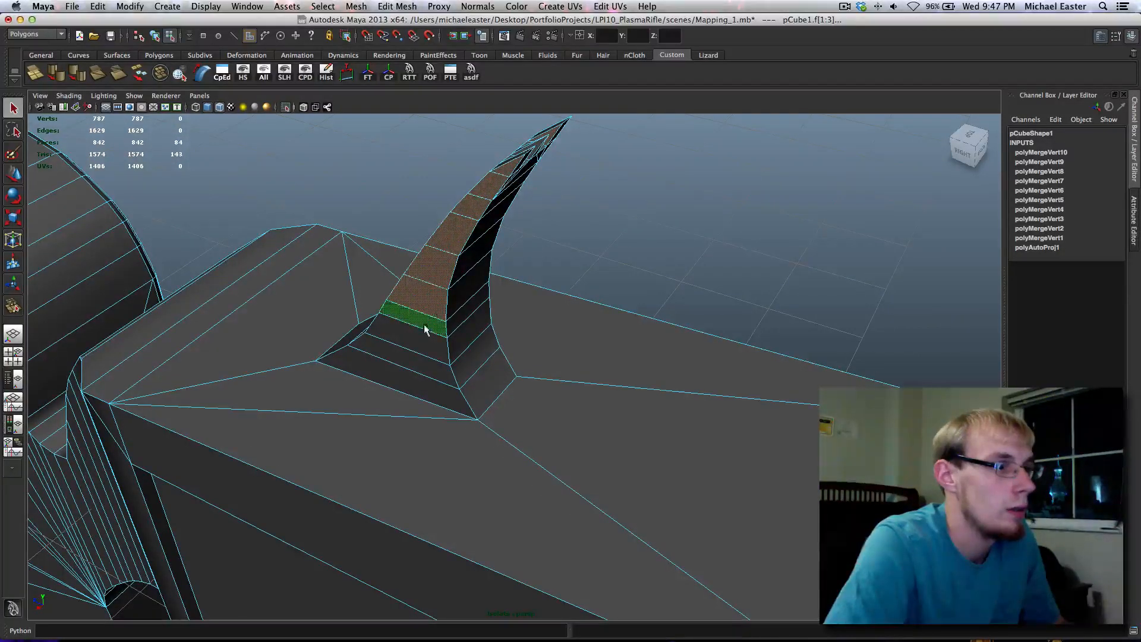
pyautogui.keyDown('shift'); pyautogui.click(432, 385); pyautogui.keyUp('shift')
# Add the rear frame face, upper corner triangles and upper frame face on the stock's right side to the selection
pyautogui.keyDown('alt'); pyautogui.moveTo(432, 385); pyautogui.dragTo(594, 373); pyautogui.keyUp('alt')
pyautogui.keyDown('alt'); pyautogui.moveTo(595, 373); pyautogui.dragTo(505, 285, button='middle'); pyautogui.keyUp('alt')
pyautogui.scroll(7, 605, 344)
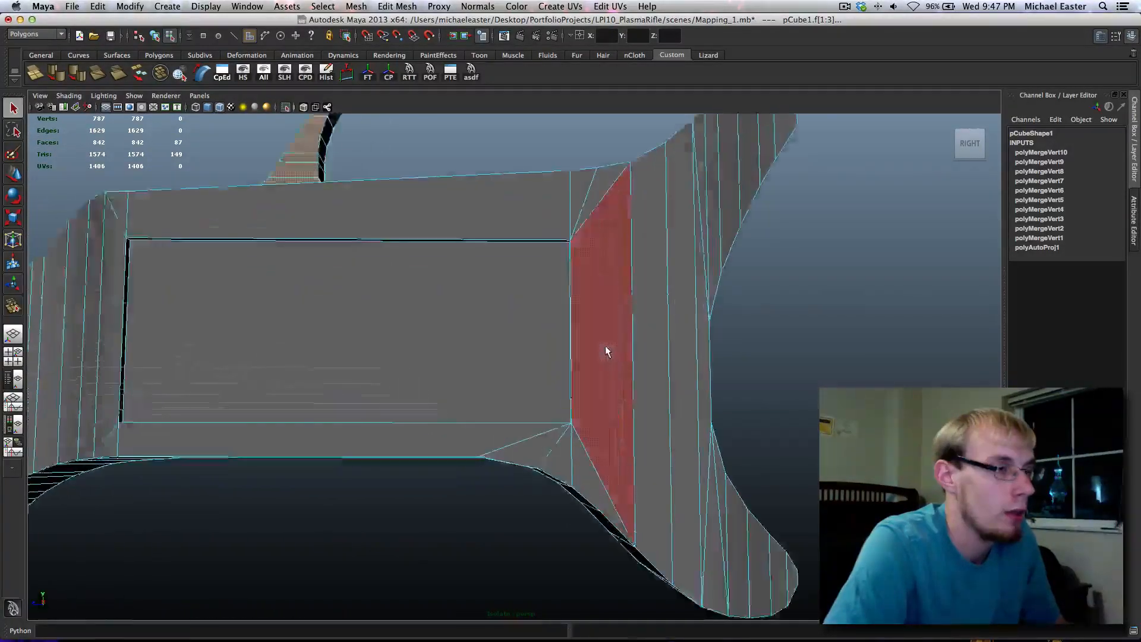
pyautogui.keyDown('shift'); pyautogui.click(612, 169); pyautogui.keyUp('shift')
pyautogui.keyDown('shift'); pyautogui.click(588, 168); pyautogui.keyUp('shift')
pyautogui.keyDown('shift'); pyautogui.click(587, 252); pyautogui.keyUp('shift')
pyautogui.keyDown('shift'); pyautogui.click(534, 199); pyautogui.keyUp('shift')
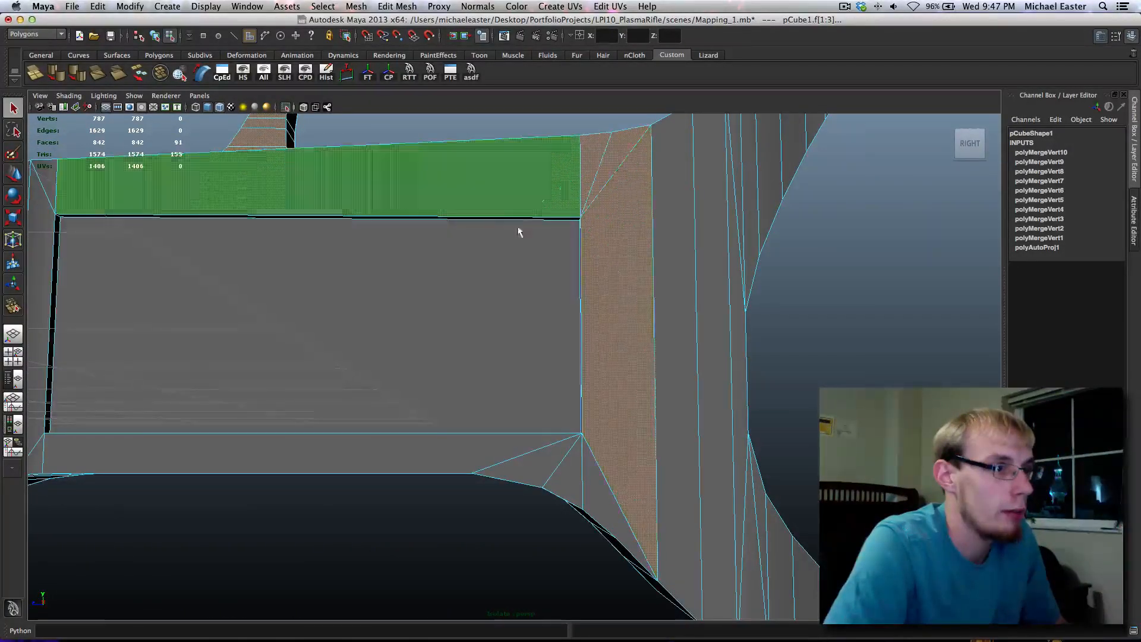
# Add both recessed panel faces of the stock and the right side's lower corner and frame faces to the selection
pyautogui.keyDown('shift'); pyautogui.click(523, 261); pyautogui.keyUp('shift')
pyautogui.keyDown('shift'); pyautogui.click(558, 490); pyautogui.keyUp('shift')
pyautogui.keyDown('shift'); pyautogui.click(508, 463); pyautogui.keyUp('shift')
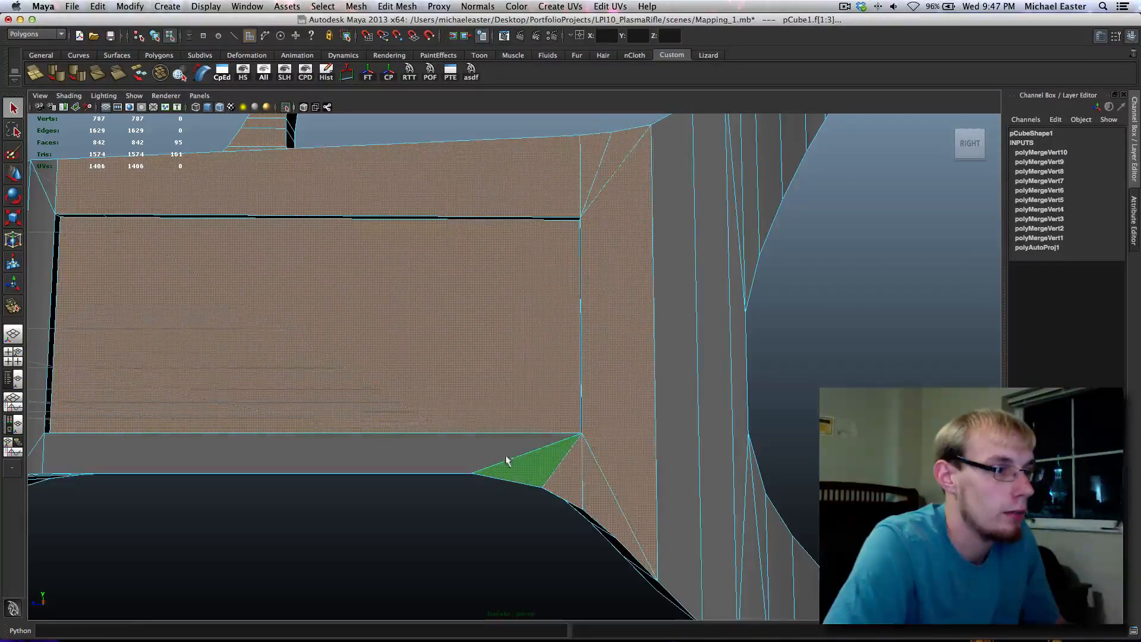
pyautogui.keyDown('shift'); pyautogui.click(488, 447); pyautogui.keyUp('shift')
pyautogui.scroll(-6, 477, 425)
pyautogui.keyDown('alt'); pyautogui.moveTo(297, 360); pyautogui.dragTo(565, 375); pyautogui.keyUp('alt')
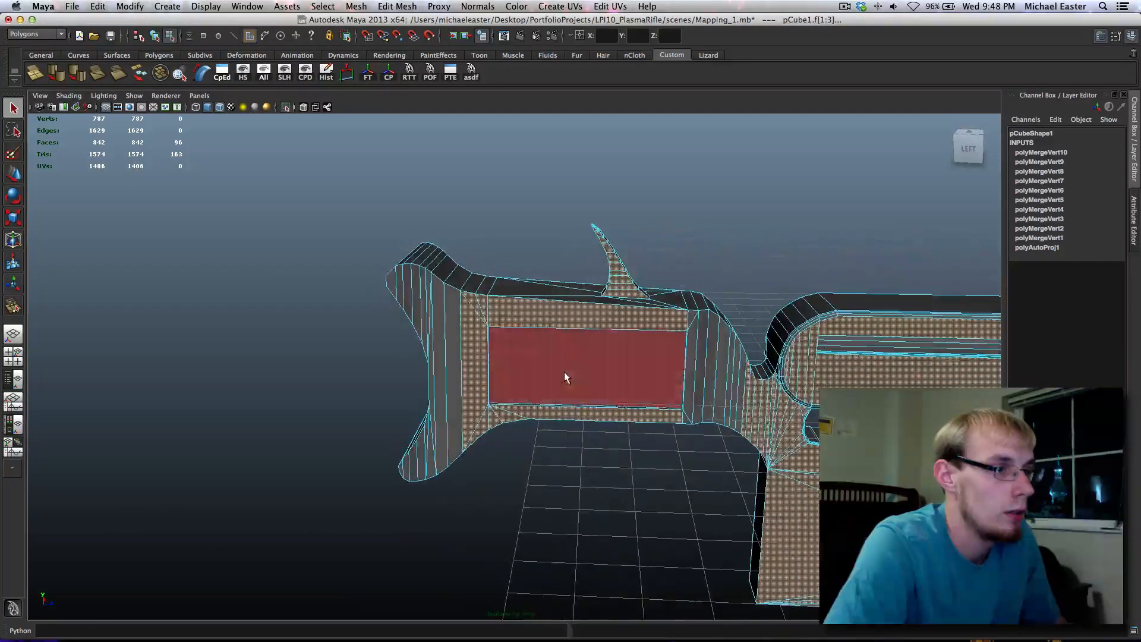
pyautogui.keyDown('shift'); pyautogui.click(594, 379); pyautogui.keyUp('shift')
# Examine from the side and from above how the stock's front frame faces slope towards the neck
pyautogui.keyDown('alt'); pyautogui.moveTo(634, 382); pyautogui.dragTo(477, 347); pyautogui.keyUp('alt')
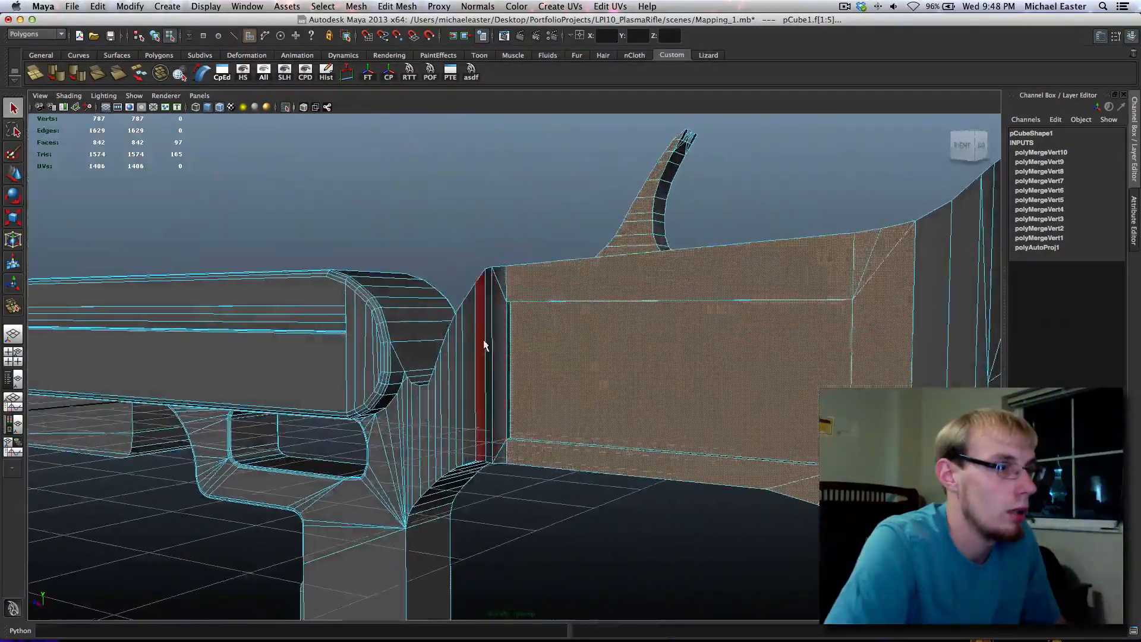
pyautogui.press('space')
pyautogui.press('space')
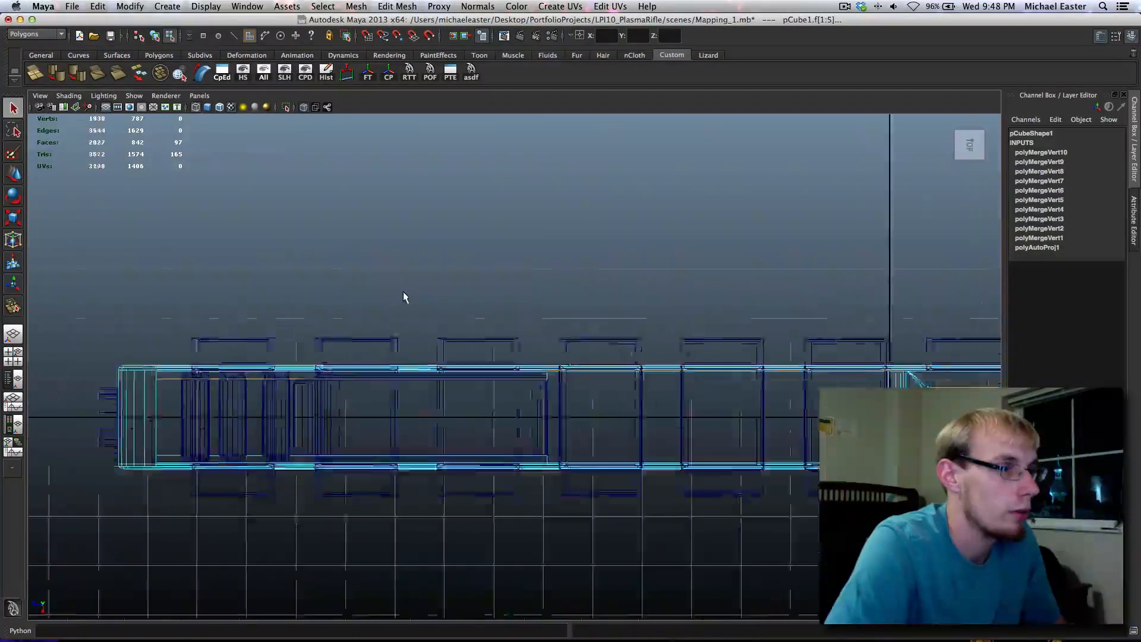
pyautogui.scroll(-4, 402, 298)
pyautogui.keyDown('alt'); pyautogui.moveTo(617, 321); pyautogui.dragTo(216, 290, button='middle'); pyautogui.keyUp('alt')
pyautogui.scroll(6, 217, 290)
pyautogui.keyDown('alt'); pyautogui.moveTo(526, 286); pyautogui.dragTo(378, 287, button='middle'); pyautogui.keyUp('alt')
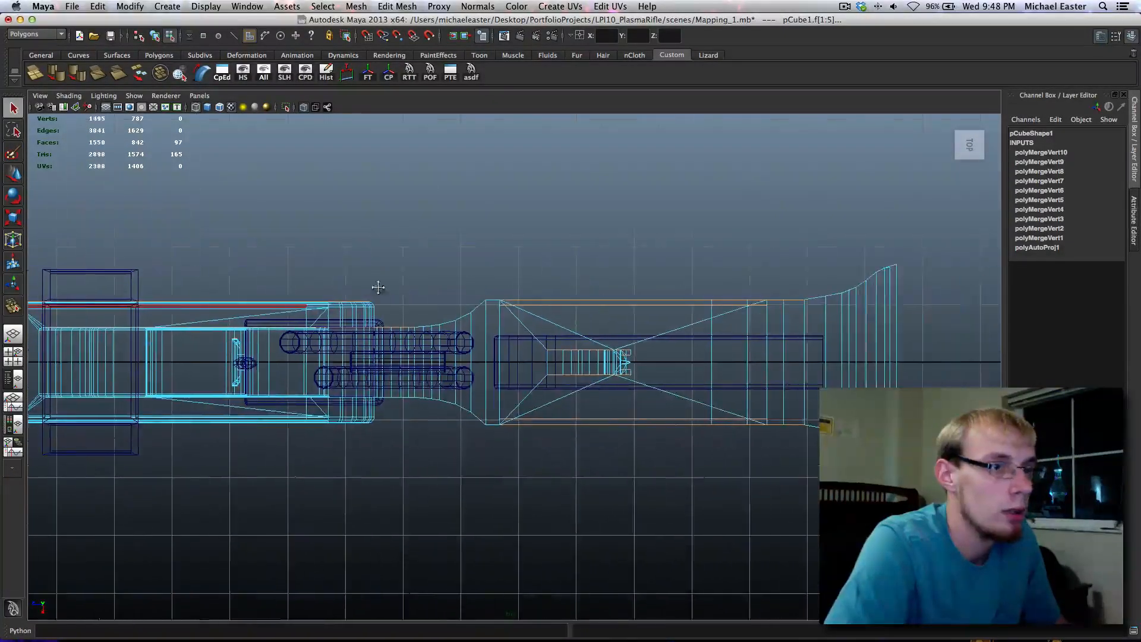
pyautogui.press('space')
pyautogui.press('space')
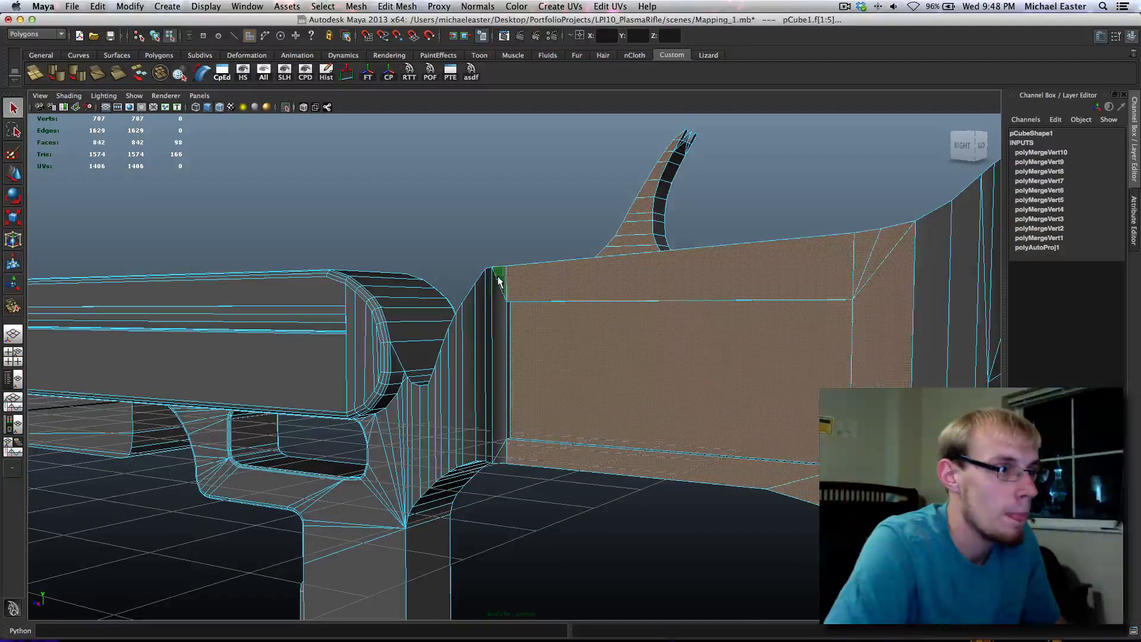
# Add the front frame faces and their corner triangles on both sides of the stock to the selection
pyautogui.keyDown('alt'); pyautogui.moveTo(503, 461); pyautogui.dragTo(657, 250); pyautogui.keyUp('alt')
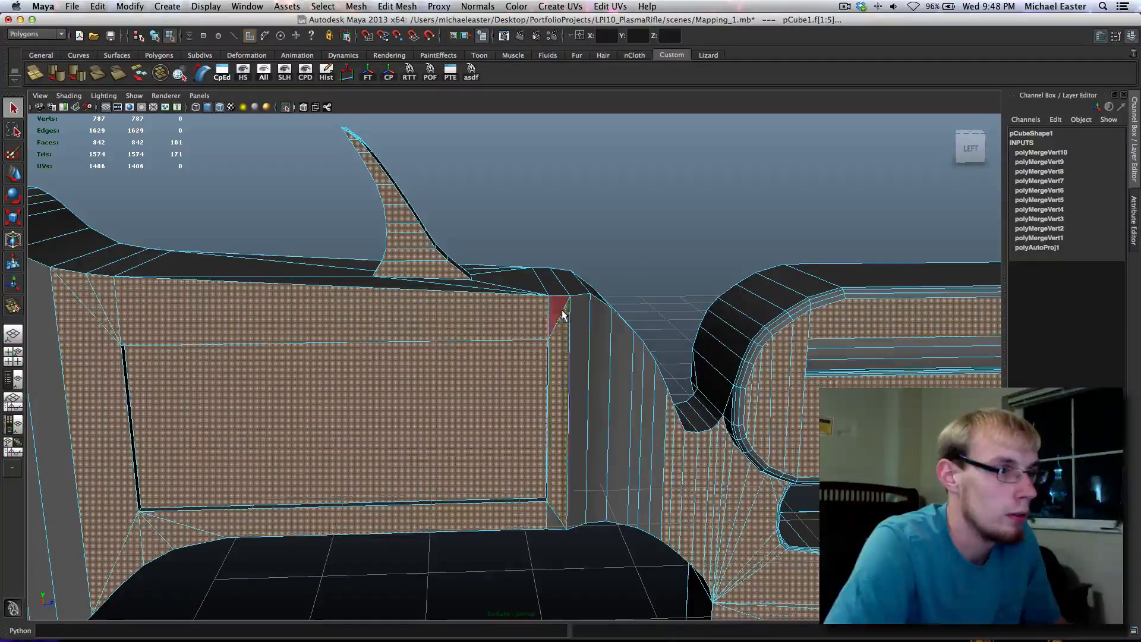
pyautogui.keyDown('alt'); pyautogui.moveTo(606, 464); pyautogui.dragTo(146, 368, button='middle'); pyautogui.keyUp('alt')
pyautogui.keyDown('alt'); pyautogui.moveTo(818, 308); pyautogui.dragTo(688, 351, button='middle'); pyautogui.keyUp('alt')
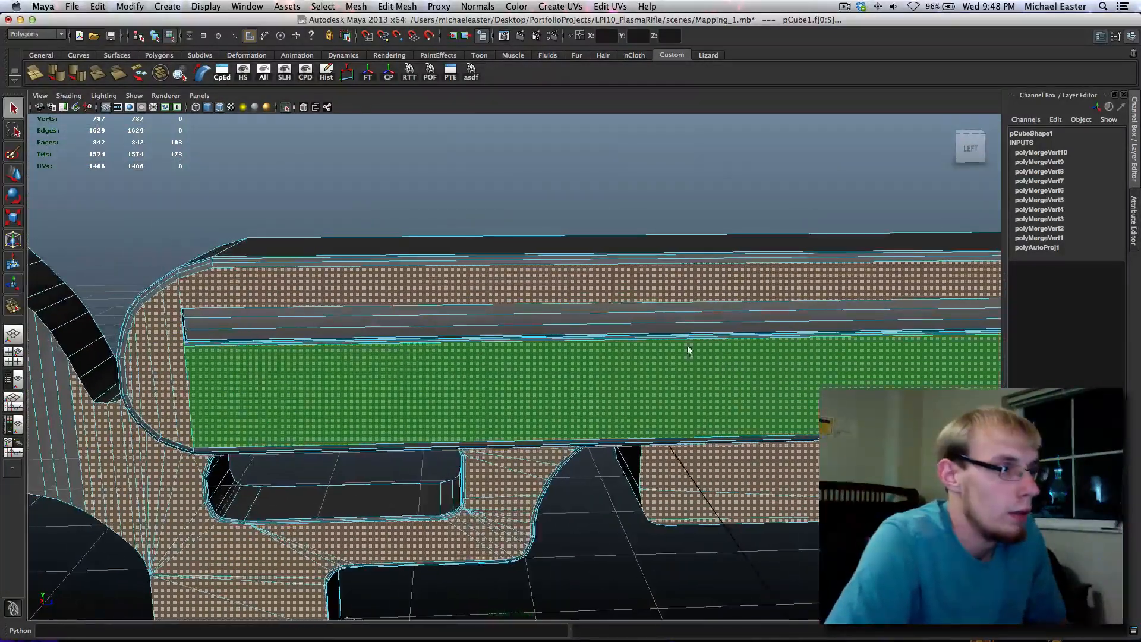
# Add the long recessed face inside the barrel housing's side groove to the selection on both sides of the rifle
pyautogui.keyDown('shift'); pyautogui.click(400, 326); pyautogui.keyUp('shift')
pyautogui.keyDown('alt'); pyautogui.moveTo(400, 326); pyautogui.dragTo(492, 361); pyautogui.keyUp('alt')
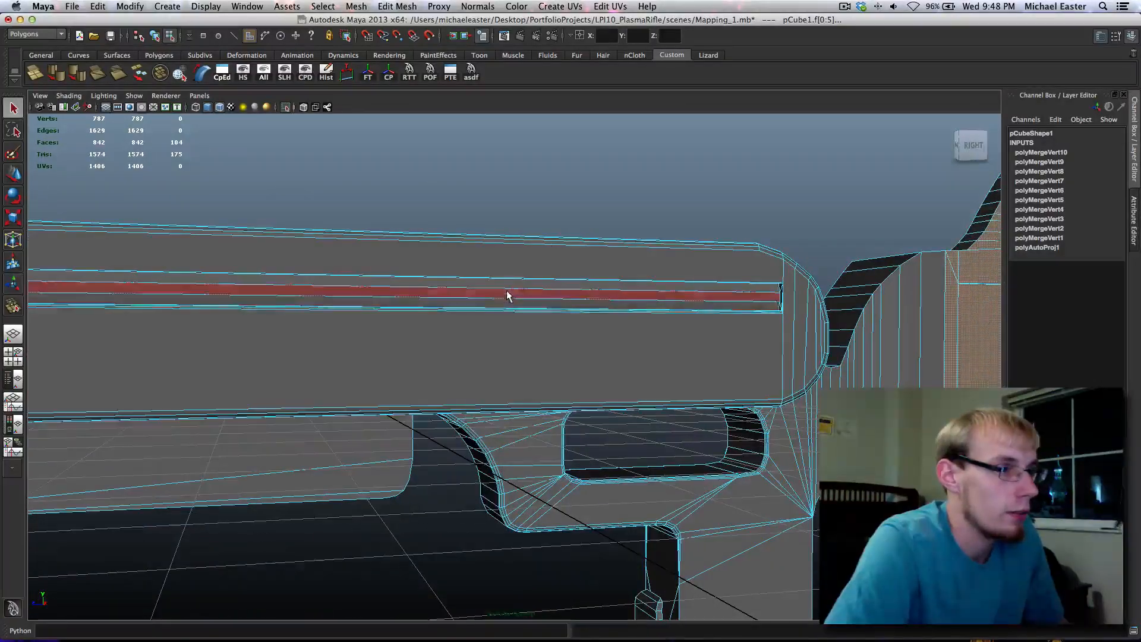
pyautogui.keyDown('shift'); pyautogui.click(507, 295); pyautogui.keyUp('shift')
# Add the vertical strip faces at the barrel housing's rear end and its large lower and upper right-side panels to the selection
pyautogui.keyDown('alt'); pyautogui.moveTo(838, 374); pyautogui.dragTo(759, 384); pyautogui.keyUp('alt')
pyautogui.keyDown('alt'); pyautogui.moveTo(759, 384); pyautogui.dragTo(847, 330, button='right'); pyautogui.keyUp('alt')
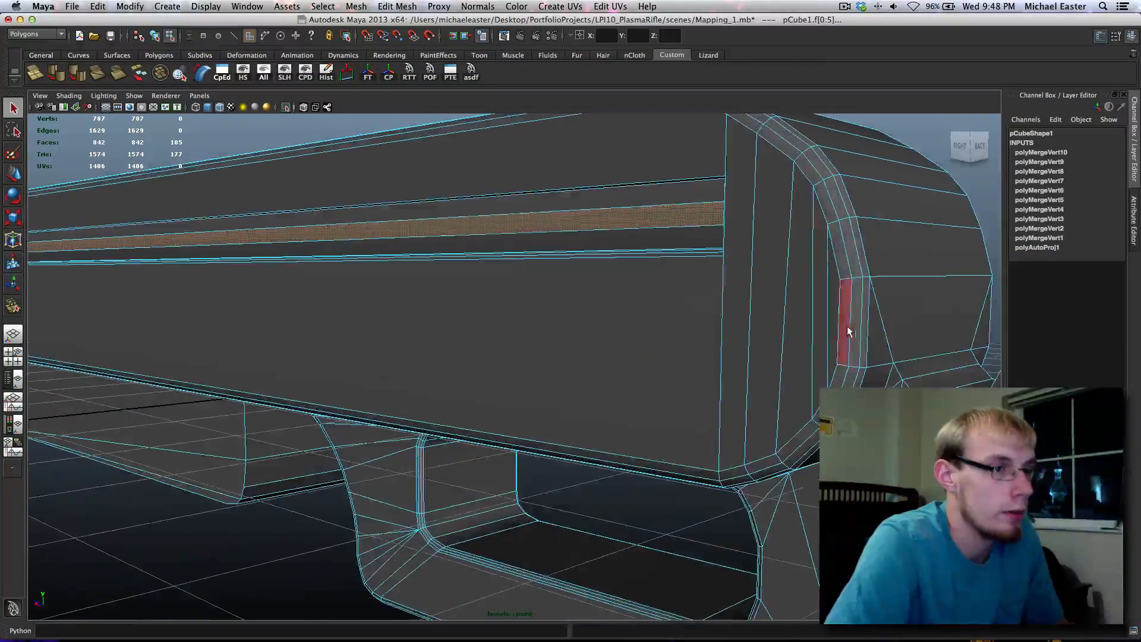
pyautogui.keyDown('shift'); pyautogui.click(820, 316); pyautogui.keyUp('shift')
pyautogui.keyDown('shift'); pyautogui.click(798, 315); pyautogui.keyUp('shift')
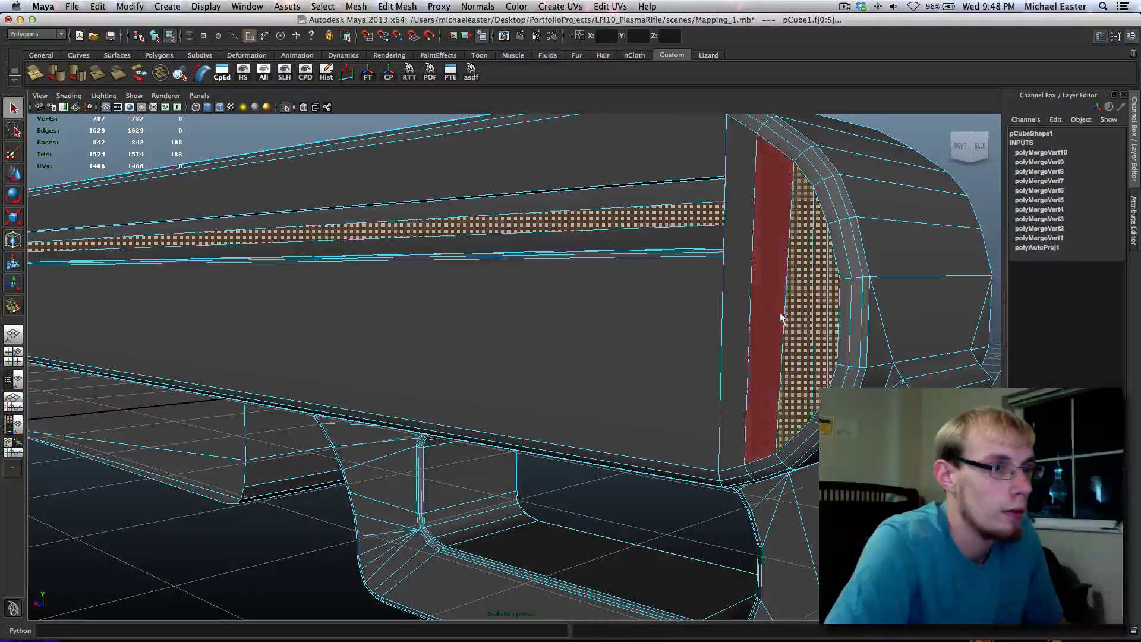
pyautogui.keyDown('shift'); pyautogui.click(776, 314); pyautogui.keyUp('shift')
pyautogui.keyDown('shift'); pyautogui.click(738, 315); pyautogui.keyUp('shift')
pyautogui.keyDown('shift'); pyautogui.click(672, 293); pyautogui.keyUp('shift')
pyautogui.keyDown('shift'); pyautogui.click(660, 175); pyautogui.keyUp('shift')
# Add the vertical strip faces at the front end of the barrel housing's right side to the selection
pyautogui.keyDown('alt'); pyautogui.moveTo(672, 179); pyautogui.dragTo(683, 280, button='right'); pyautogui.keyUp('alt')
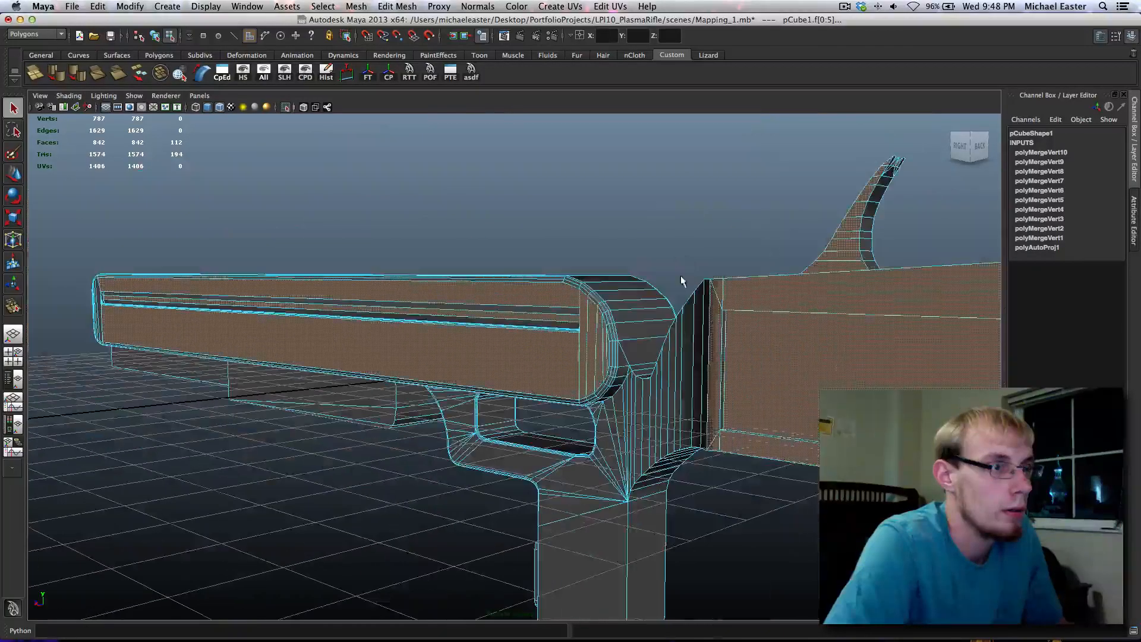
pyautogui.keyDown('alt'); pyautogui.moveTo(528, 374); pyautogui.dragTo(609, 361); pyautogui.keyUp('alt')
pyautogui.keyDown('alt'); pyautogui.moveTo(609, 361); pyautogui.dragTo(986, 431, button='middle'); pyautogui.keyUp('alt')
pyautogui.keyDown('alt'); pyautogui.moveTo(704, 372); pyautogui.dragTo(790, 358, button='middle'); pyautogui.keyUp('alt')
pyautogui.keyDown('alt'); pyautogui.moveTo(719, 359); pyautogui.dragTo(784, 372, button='right'); pyautogui.keyUp('alt')
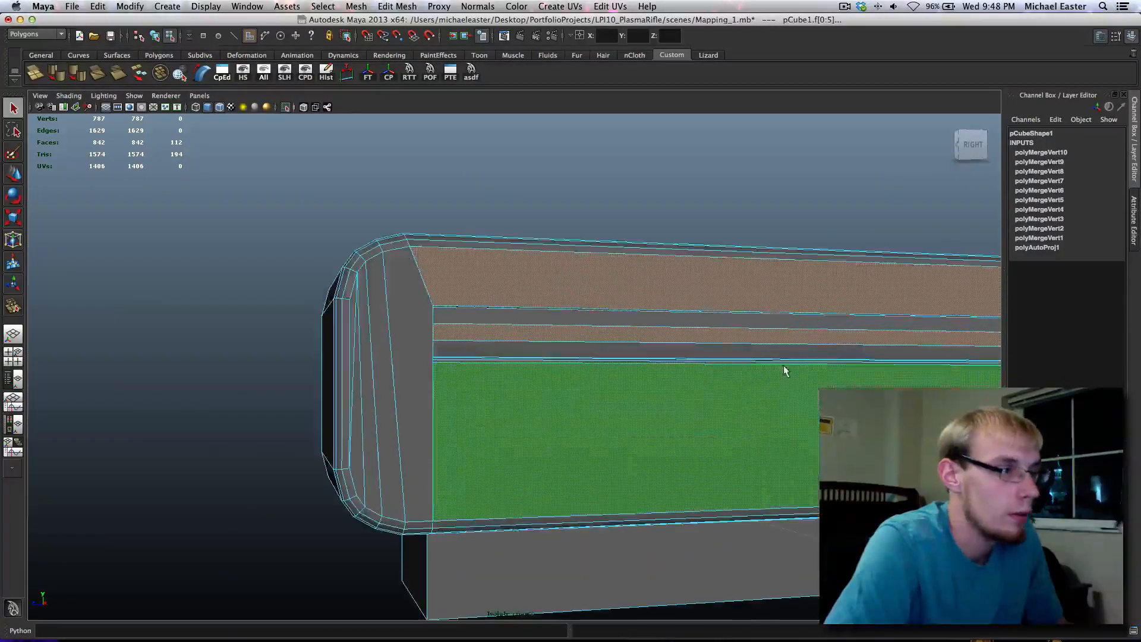
pyautogui.keyDown('shift'); pyautogui.click(395, 302); pyautogui.keyUp('shift')
pyautogui.keyDown('shift'); pyautogui.click(373, 340); pyautogui.keyUp('shift')
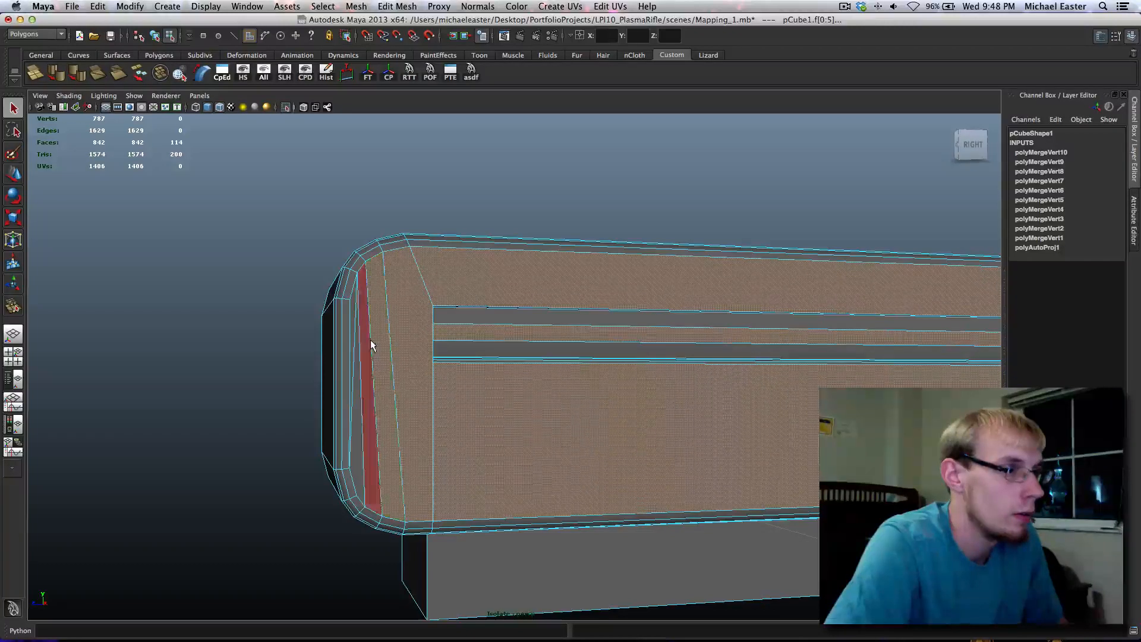
pyautogui.keyDown('shift'); pyautogui.click(369, 340); pyautogui.keyUp('shift')
pyautogui.keyDown('shift'); pyautogui.click(359, 359); pyautogui.keyUp('shift')
pyautogui.keyDown('shift'); pyautogui.click(352, 336); pyautogui.keyUp('shift')
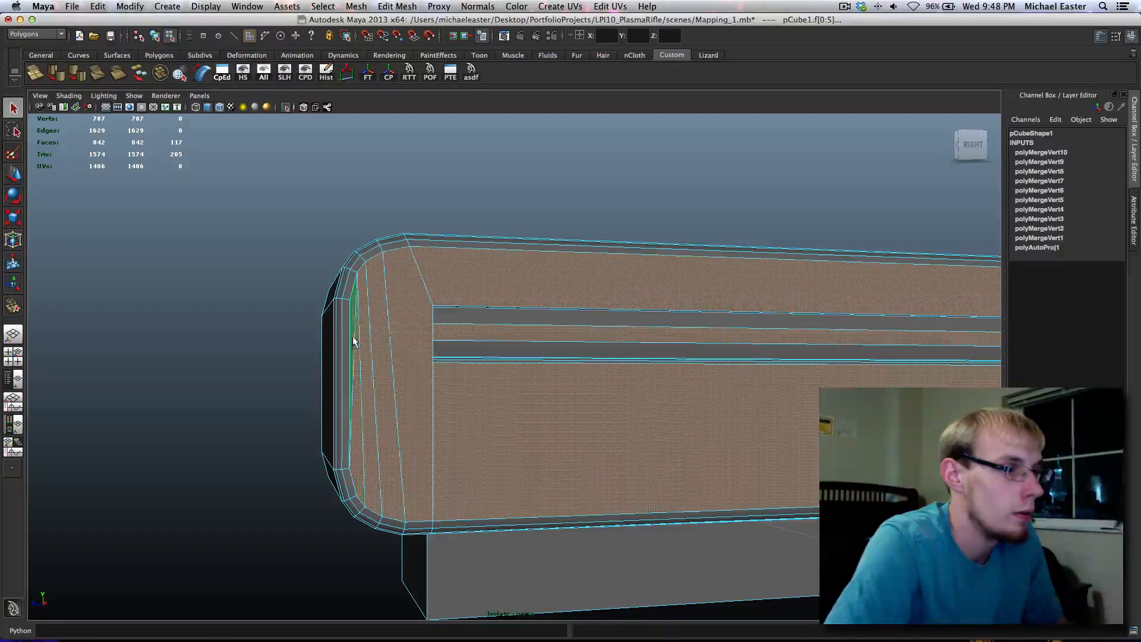
# Add the right-side faces of the lower rail beneath the barrel housing, including its thin bottom slivers, to the selection
pyautogui.keyDown('alt'); pyautogui.moveTo(468, 377); pyautogui.dragTo(363, 161, button='middle'); pyautogui.keyUp('alt')
pyautogui.keyDown('shift'); pyautogui.click(402, 242); pyautogui.keyUp('shift')
pyautogui.keyDown('alt'); pyautogui.moveTo(687, 311); pyautogui.dragTo(170, 305, button='middle'); pyautogui.keyUp('alt')
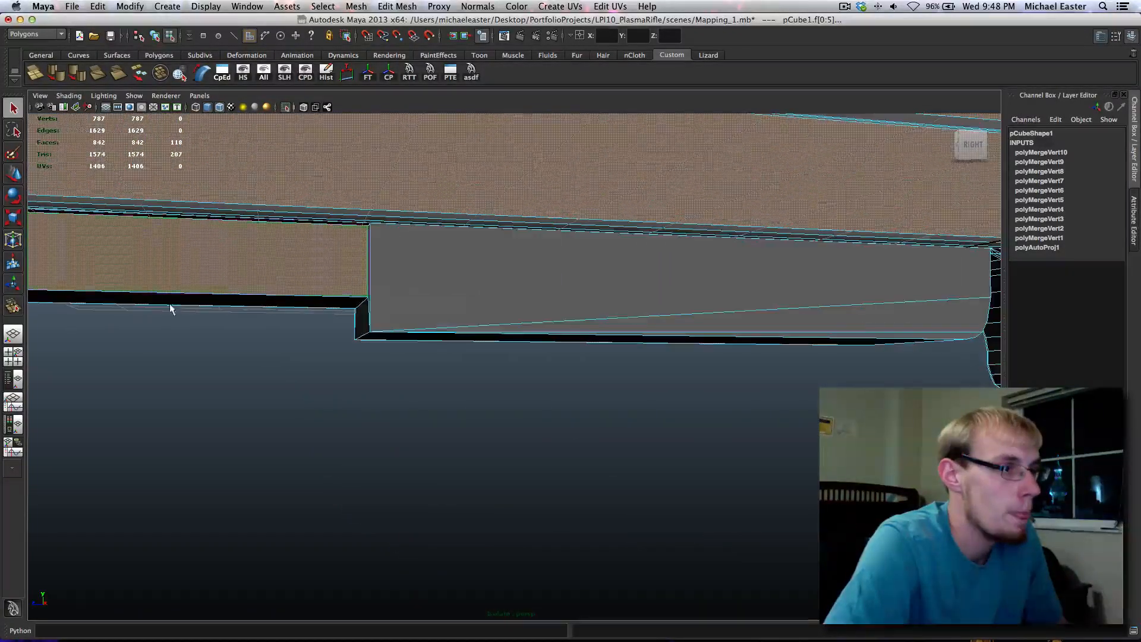
pyautogui.keyDown('shift'); pyautogui.click(433, 268); pyautogui.keyUp('shift')
pyautogui.keyDown('shift'); pyautogui.click(610, 328); pyautogui.keyUp('shift')
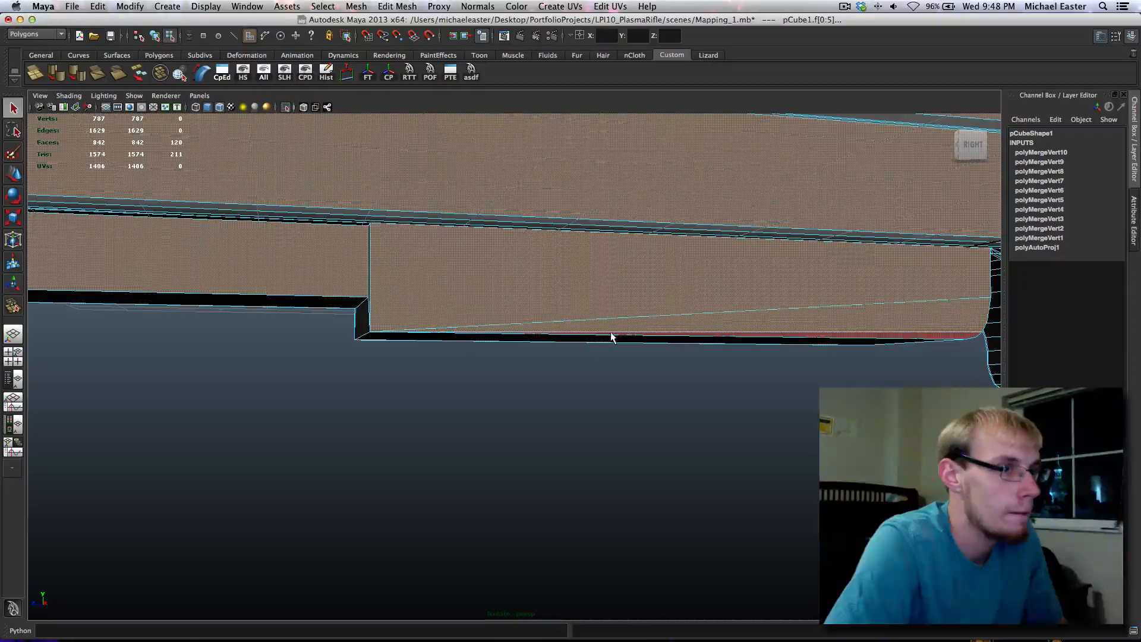
pyautogui.keyDown('shift'); pyautogui.click(610, 333); pyautogui.keyUp('shift')
pyautogui.keyDown('alt'); pyautogui.moveTo(792, 307); pyautogui.dragTo(415, 303, button='middle'); pyautogui.keyUp('alt')
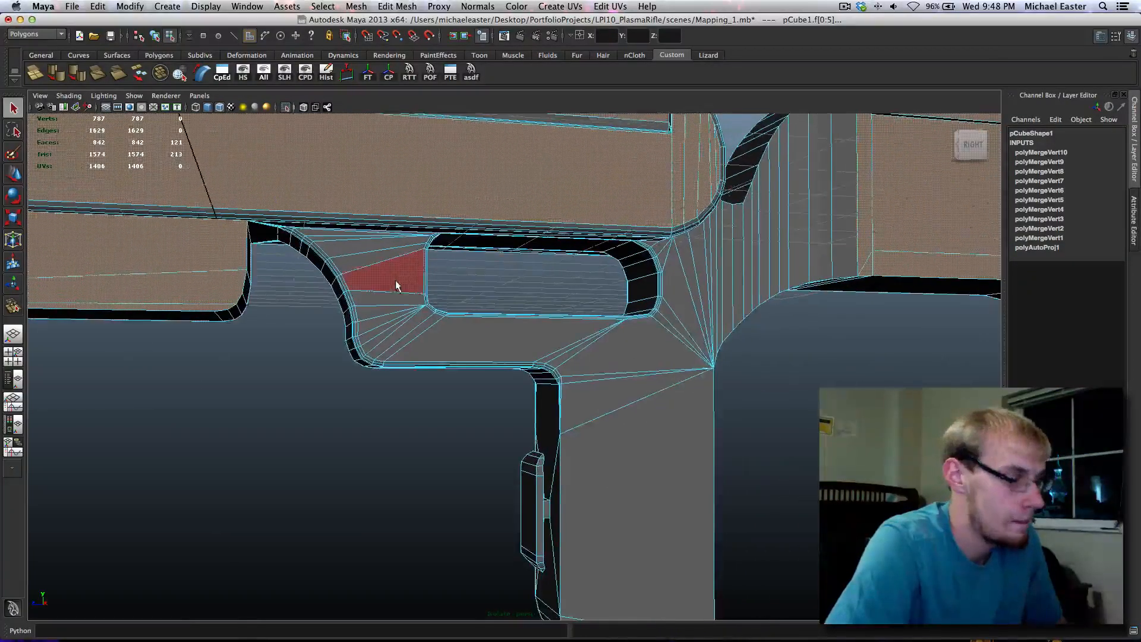
pyautogui.press('4')
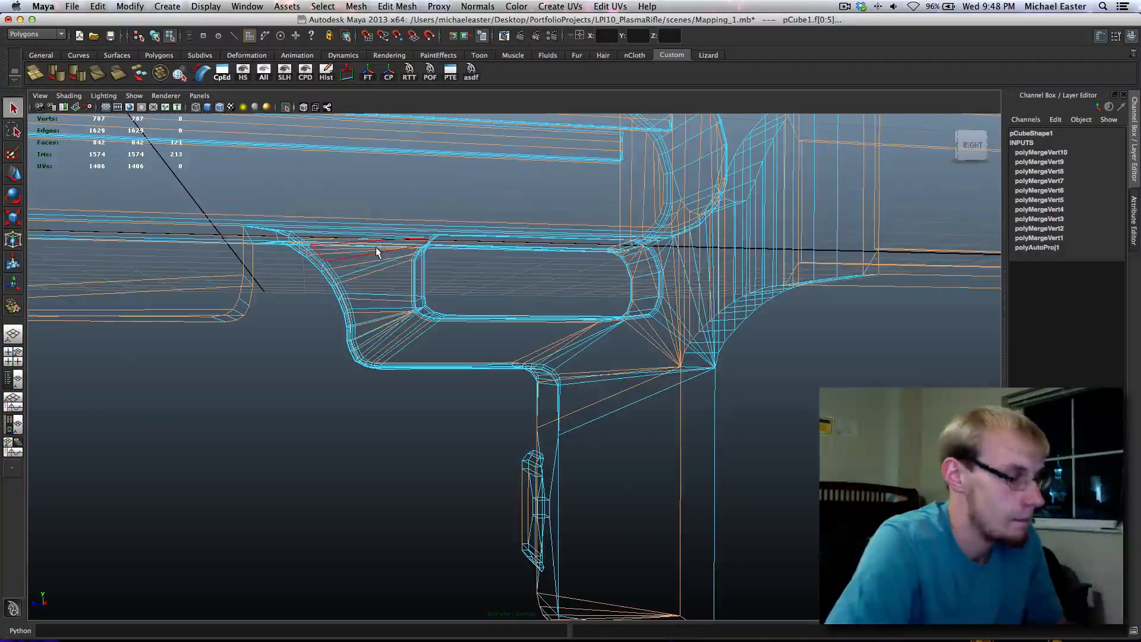
pyautogui.press('6')
pyautogui.scroll(2, 379, 255)
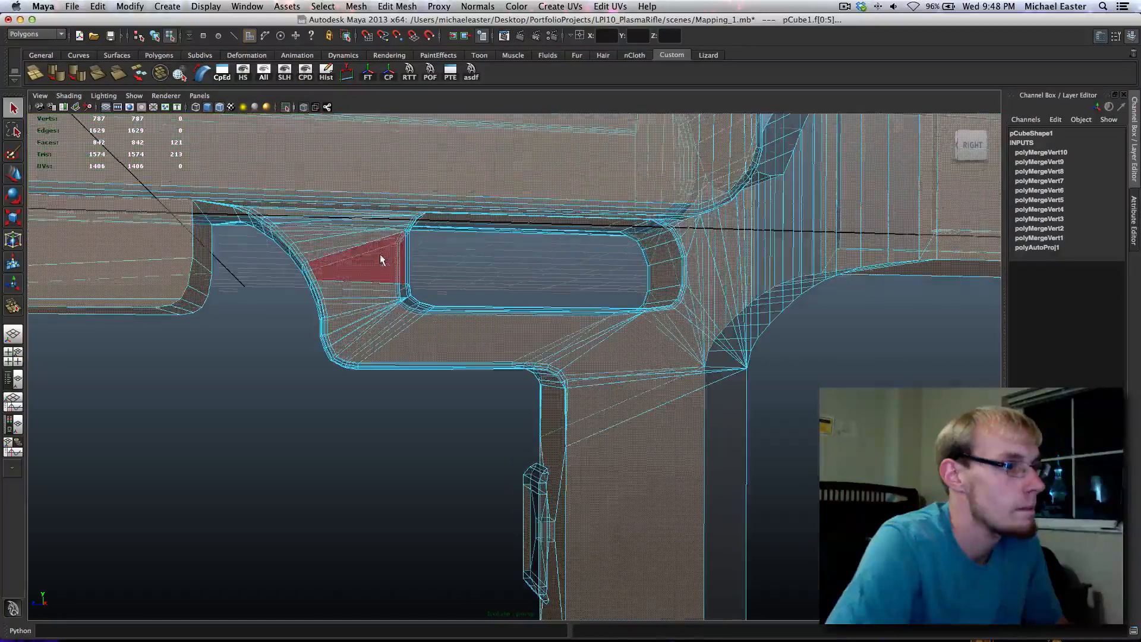
pyautogui.click(303, 108)
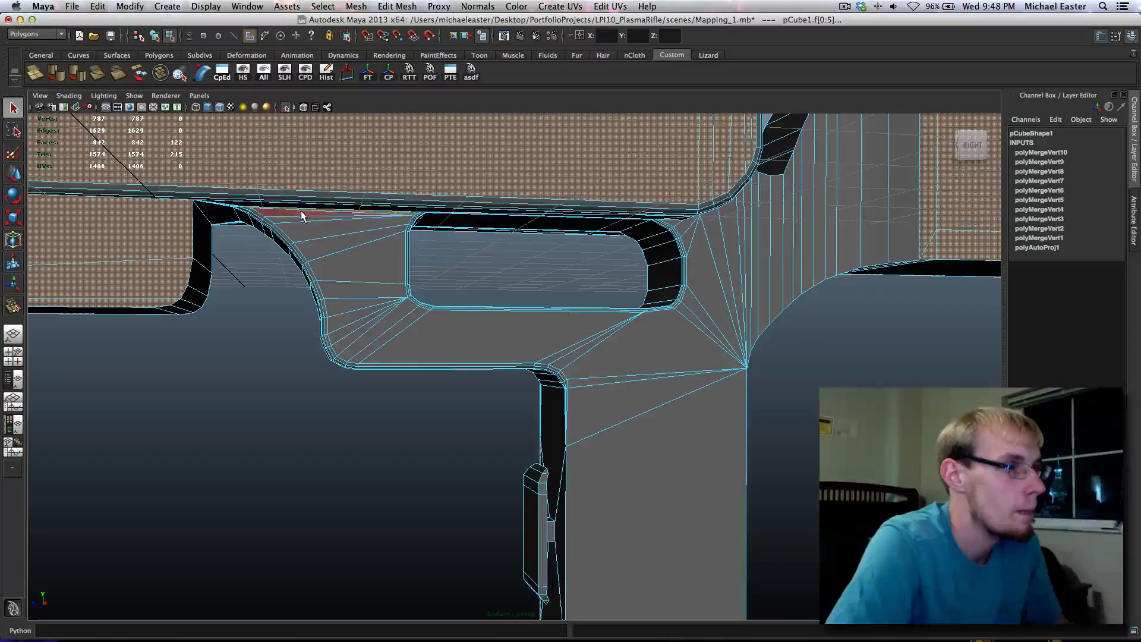
# Add the fan of triangular faces in front of the opening above the grip, down to its lower front corner, on the right side
pyautogui.keyDown('shift'); pyautogui.click(308, 230); pyautogui.keyUp('shift')
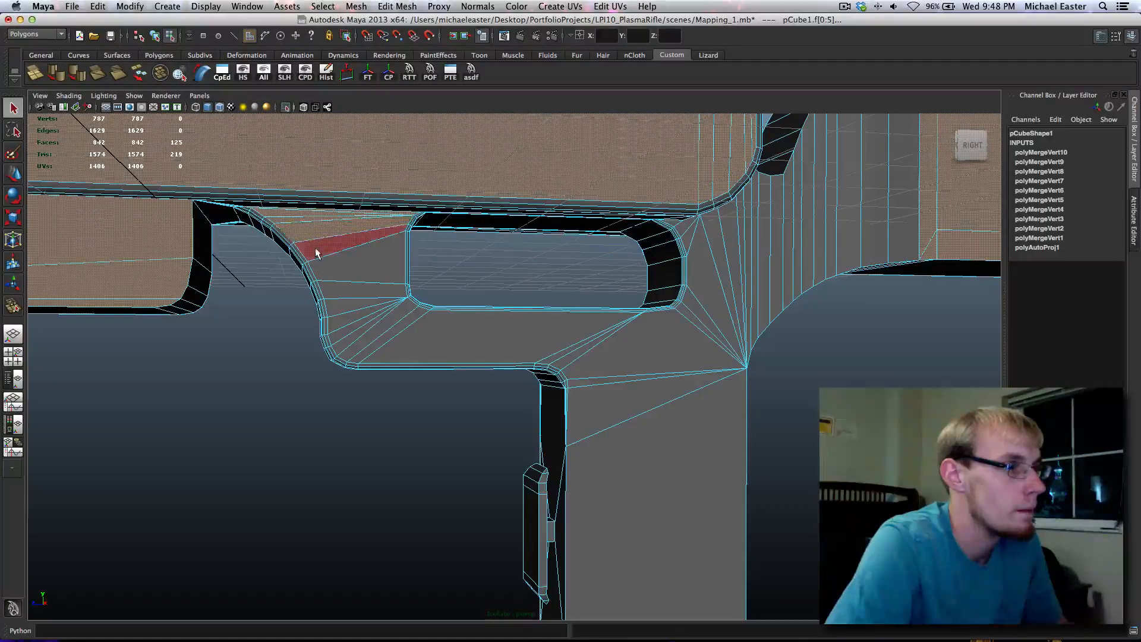
pyautogui.keyDown('shift'); pyautogui.click(316, 249); pyautogui.keyUp('shift')
pyautogui.keyDown('shift'); pyautogui.click(354, 266); pyautogui.keyUp('shift')
pyautogui.keyDown('shift'); pyautogui.click(359, 290); pyautogui.keyUp('shift')
pyautogui.keyDown('shift'); pyautogui.click(356, 297); pyautogui.keyUp('shift')
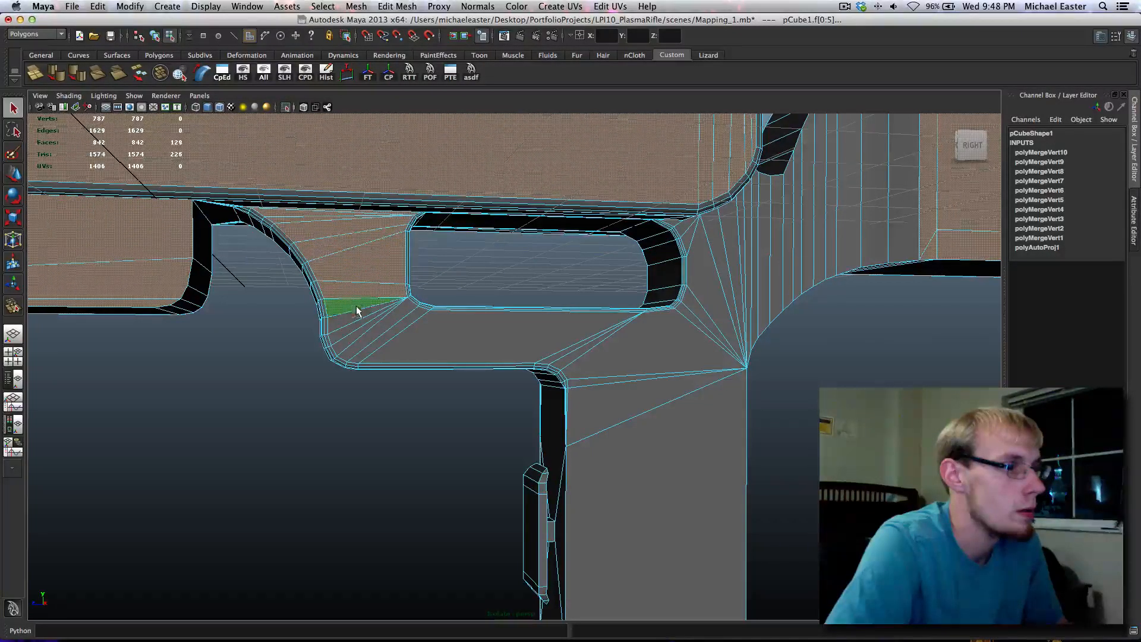
pyautogui.keyDown('shift'); pyautogui.click(357, 315); pyautogui.keyUp('shift')
pyautogui.keyDown('shift'); pyautogui.click(359, 329); pyautogui.keyUp('shift')
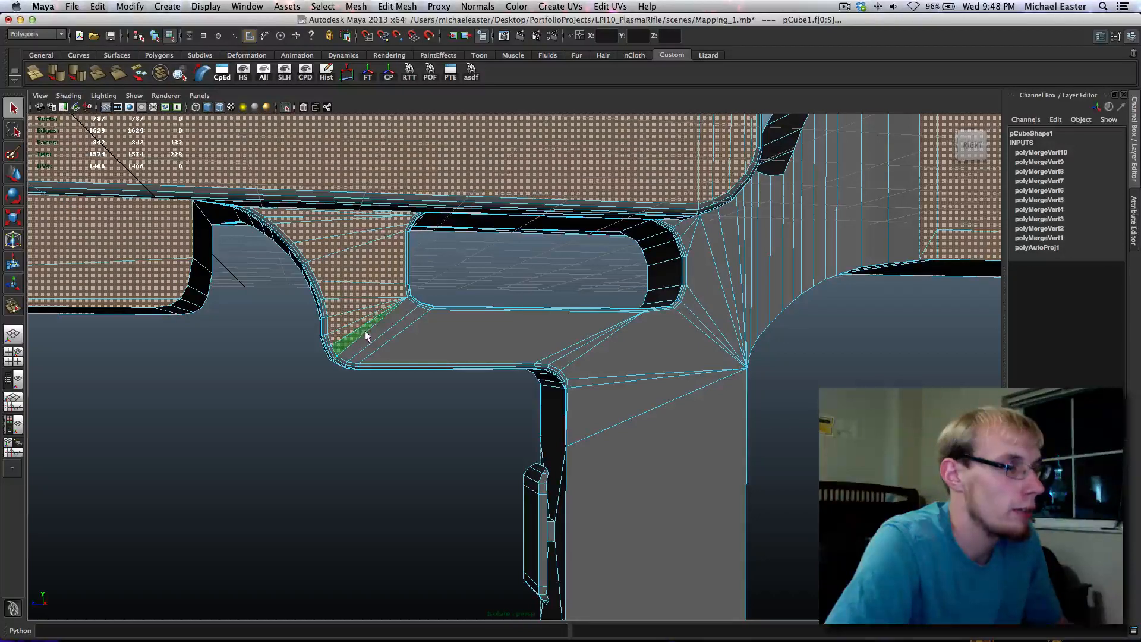
pyautogui.keyDown('shift'); pyautogui.click(371, 334); pyautogui.keyUp('shift')
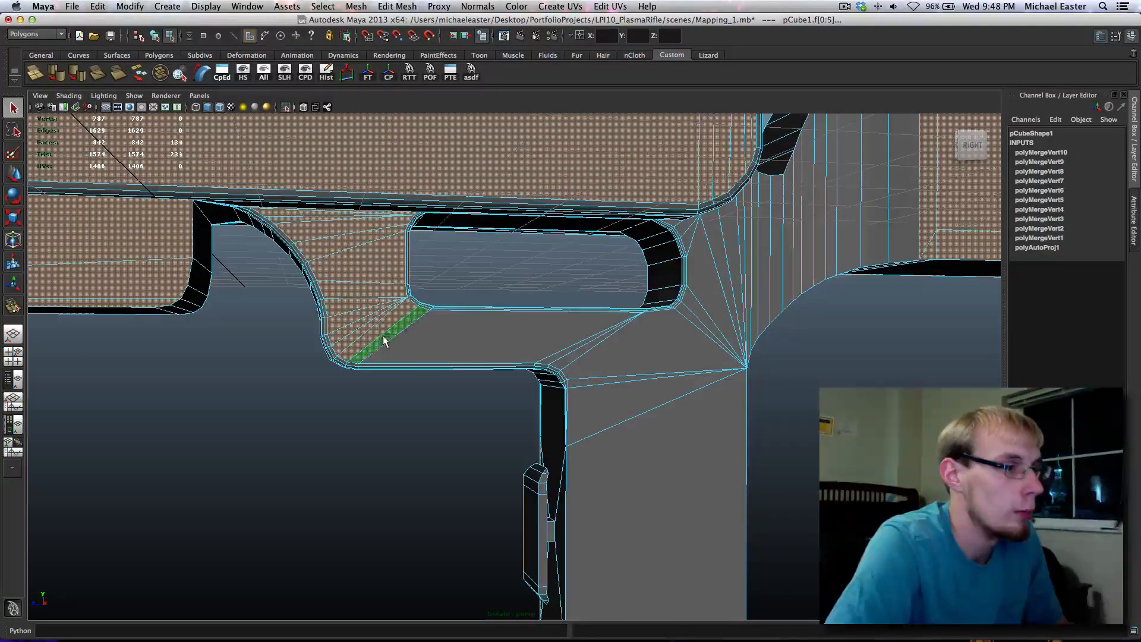
# Add the right-side faces beneath the opening, back to the large triangle above the grip, to the selection
pyautogui.keyDown('shift'); pyautogui.click(497, 350); pyautogui.keyUp('shift')
pyautogui.keyDown('shift'); pyautogui.click(564, 352); pyautogui.keyUp('shift')
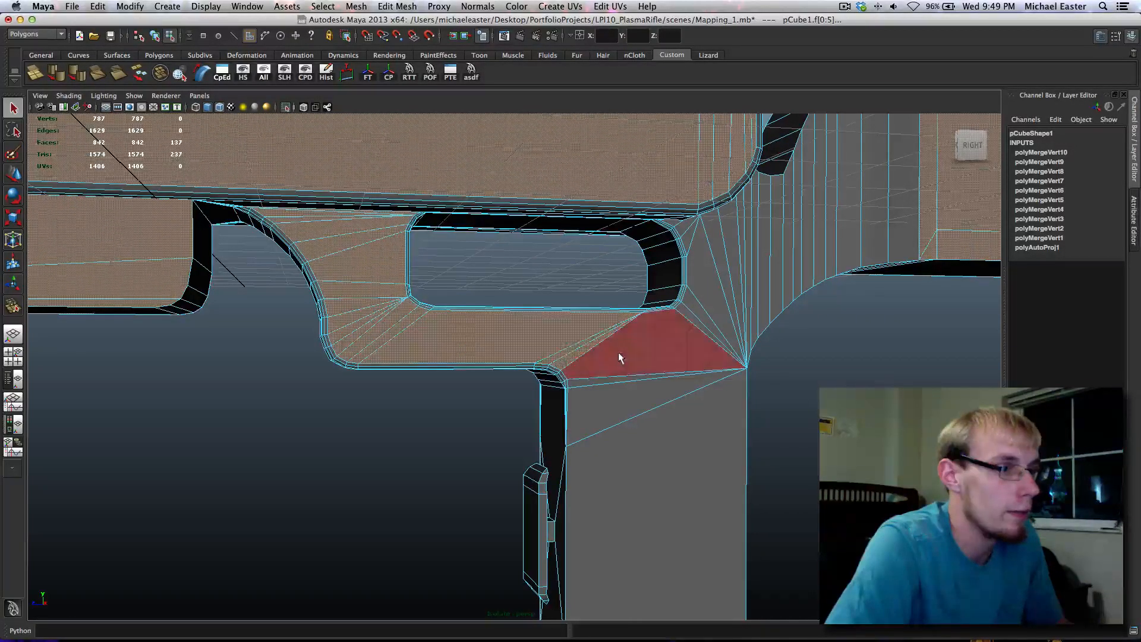
pyautogui.keyDown('shift'); pyautogui.click(618, 351); pyautogui.keyUp('shift')
# Add the grip's right-side faces with its bottom corner triangles, plus the trigger's remaining side and connector faces, to the selection
pyautogui.keyDown('alt'); pyautogui.moveTo(589, 253); pyautogui.dragTo(396, 148, button='middle'); pyautogui.keyUp('alt')
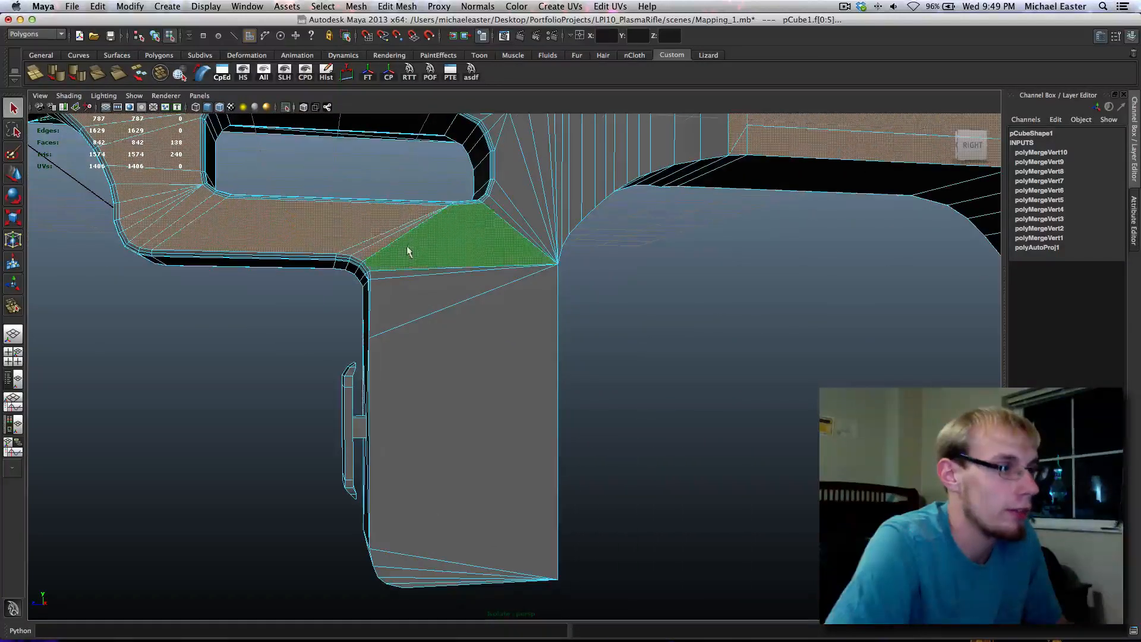
pyautogui.keyDown('shift'); pyautogui.click(394, 277); pyautogui.keyUp('shift')
pyautogui.keyDown('shift'); pyautogui.click(416, 315); pyautogui.keyUp('shift')
pyautogui.keyDown('shift'); pyautogui.click(440, 373); pyautogui.keyUp('shift')
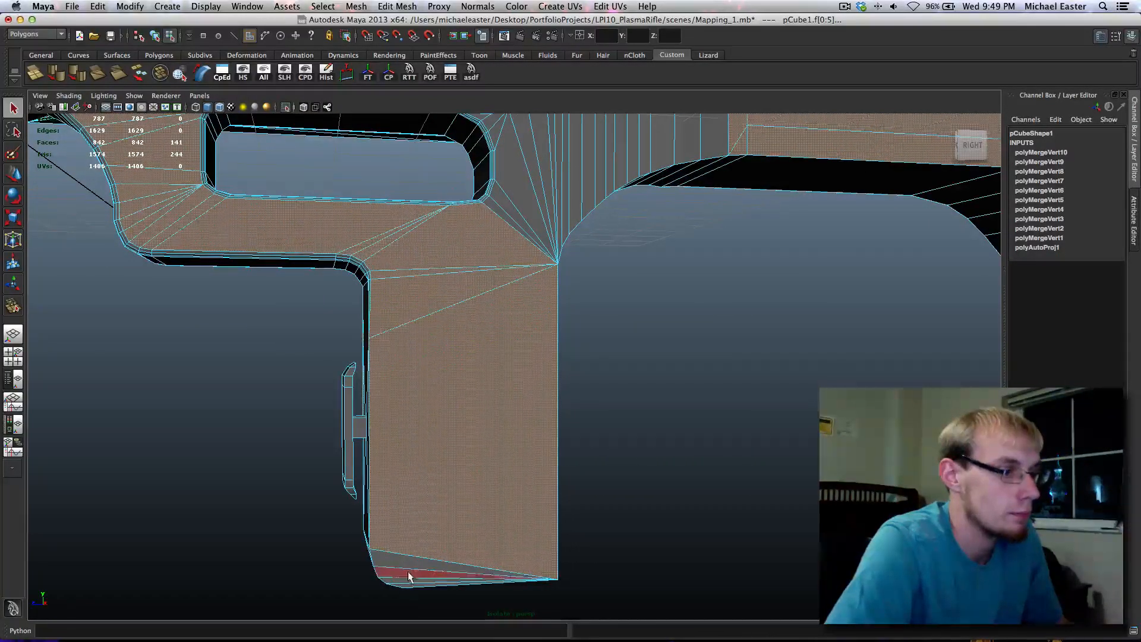
pyautogui.keyDown('shift'); pyautogui.click(408, 585); pyautogui.keyUp('shift')
pyautogui.keyDown('shift'); pyautogui.click(406, 578); pyautogui.keyUp('shift')
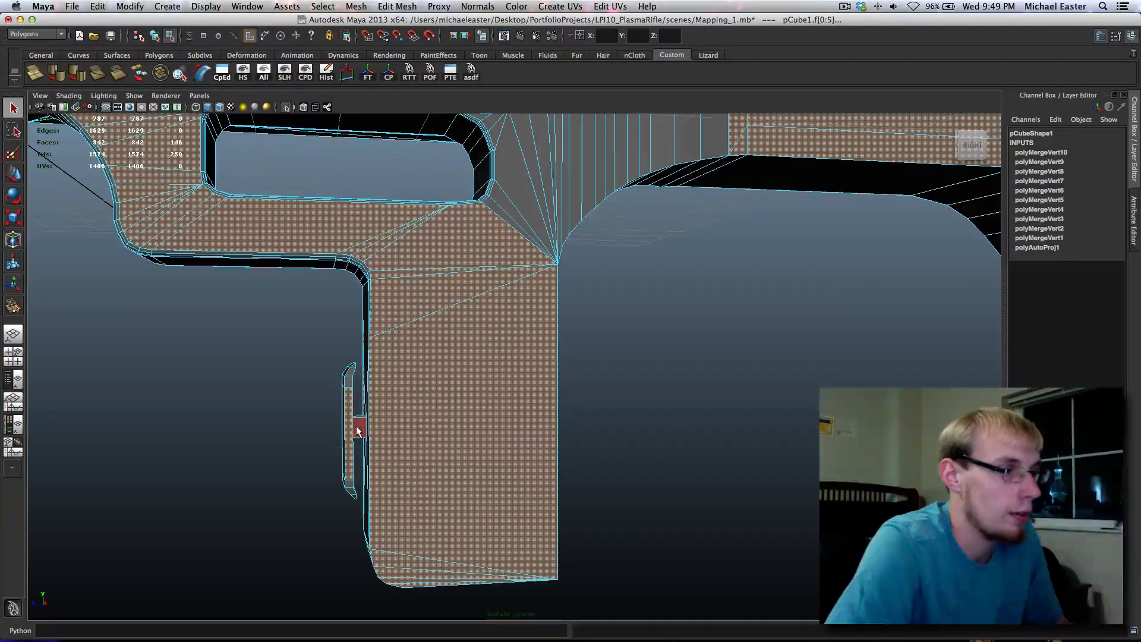
pyautogui.keyDown('alt'); pyautogui.moveTo(245, 393); pyautogui.dragTo(683, 471); pyautogui.keyUp('alt')
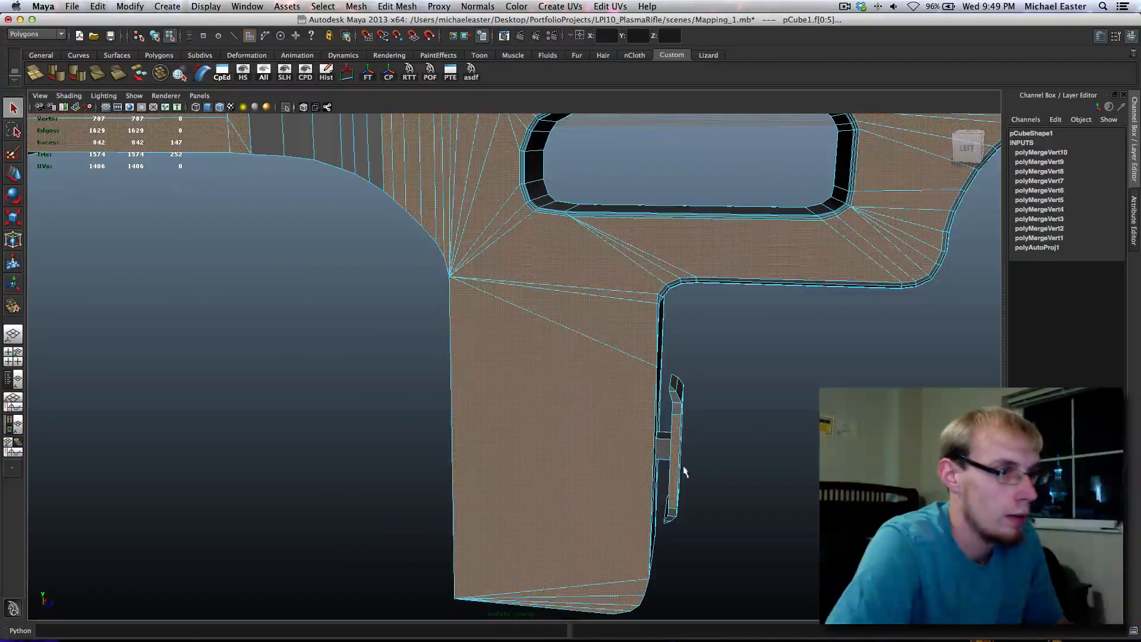
pyautogui.keyDown('shift'); pyautogui.click(663, 450); pyautogui.keyUp('shift')
# Add the triangular faces behind the opening above the grip on the right side to the selection
pyautogui.keyDown('alt'); pyautogui.moveTo(693, 387); pyautogui.dragTo(497, 410); pyautogui.keyUp('alt')
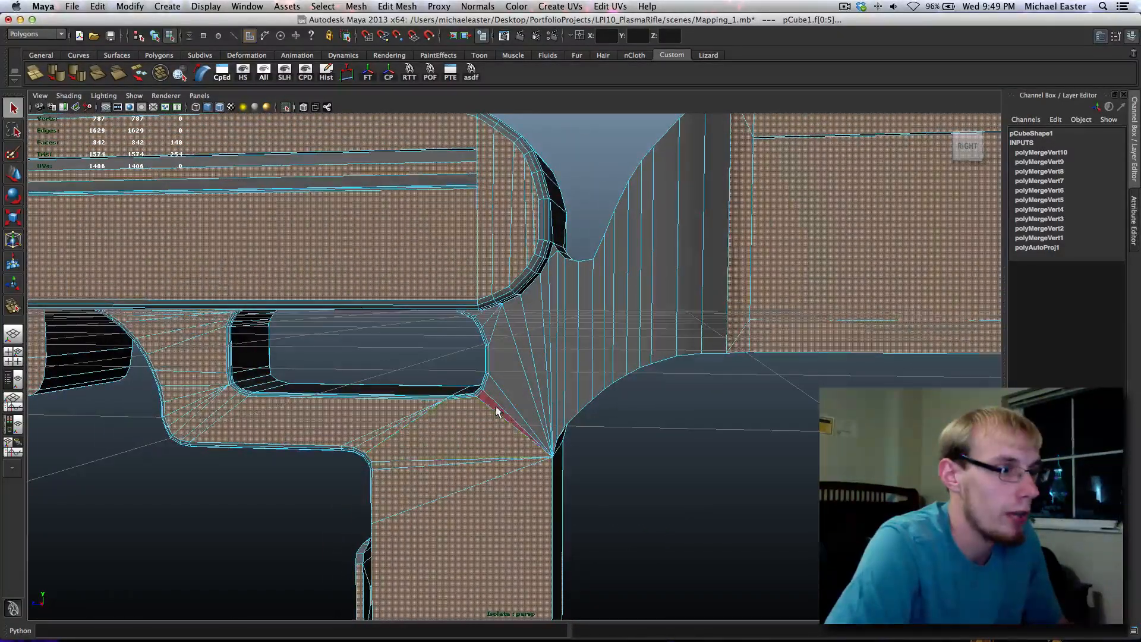
pyautogui.keyDown('shift'); pyautogui.click(500, 387); pyautogui.keyUp('shift')
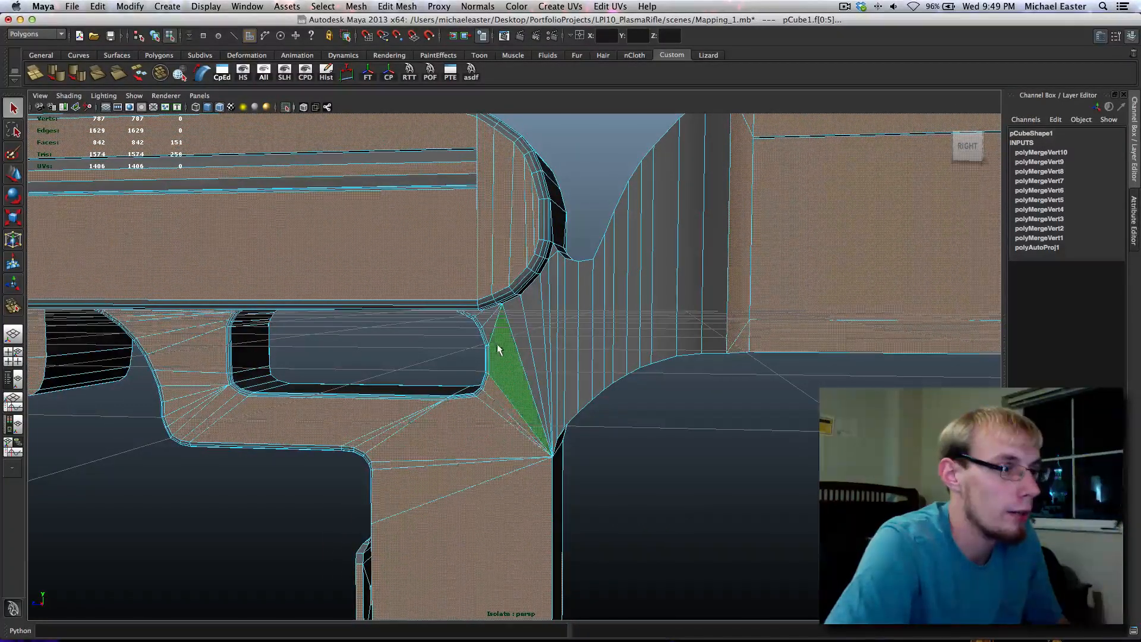
pyautogui.keyDown('shift'); pyautogui.click(480, 319); pyautogui.keyUp('shift')
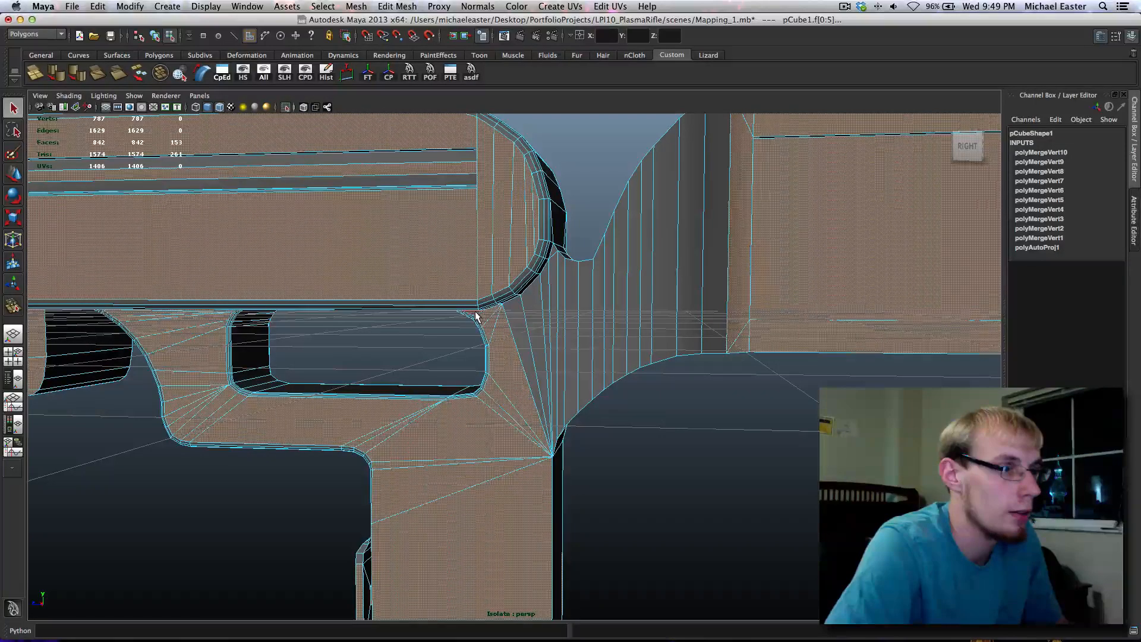
pyautogui.keyDown('shift'); pyautogui.click(526, 319); pyautogui.keyUp('shift')
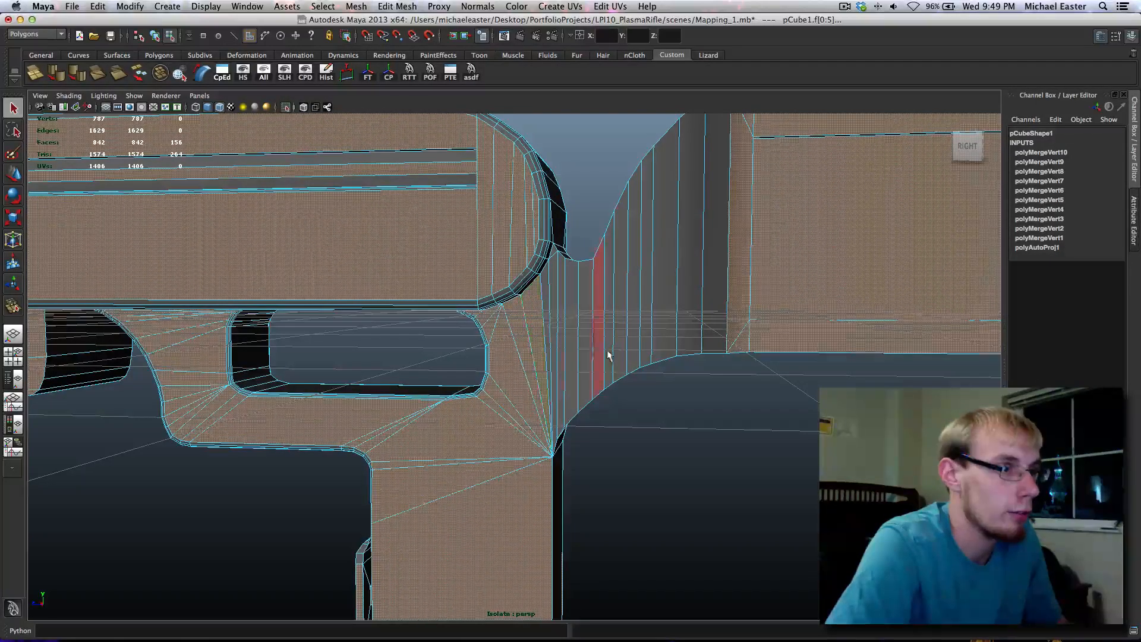
# Add the narrow vertical strip faces at the front of the neck on the right side to the selection
pyautogui.keyDown('alt'); pyautogui.moveTo(525, 320); pyautogui.dragTo(631, 343); pyautogui.keyUp('alt')
pyautogui.keyDown('shift'); pyautogui.click(621, 334); pyautogui.keyUp('shift')
pyautogui.keyDown('shift'); pyautogui.click(612, 336); pyautogui.keyUp('shift')
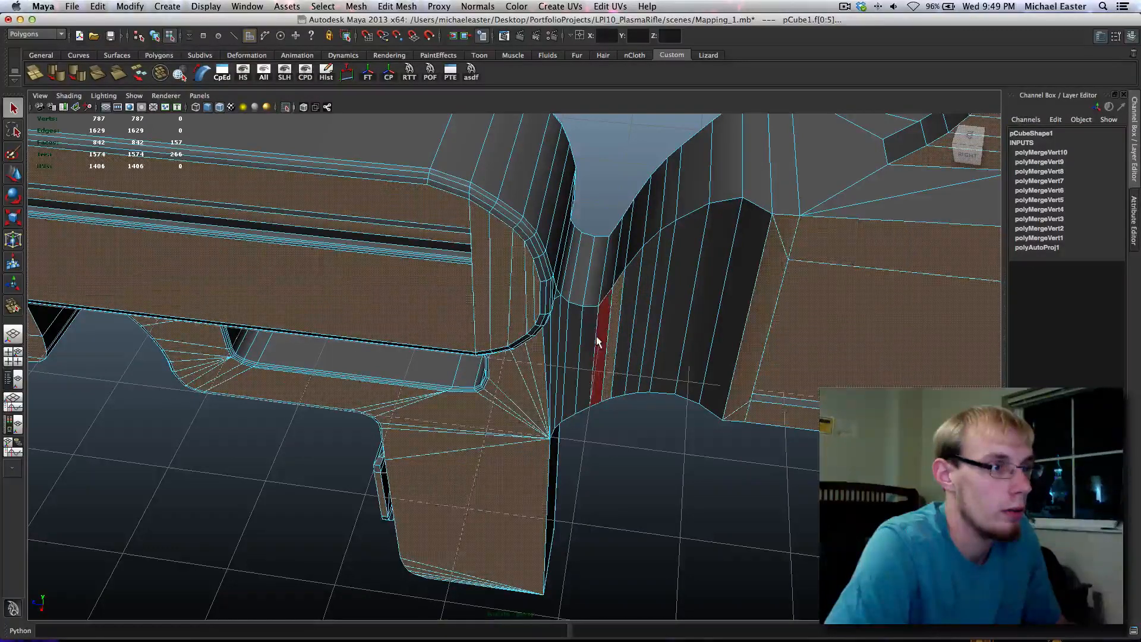
pyautogui.keyDown('shift'); pyautogui.click(597, 336); pyautogui.keyUp('shift')
pyautogui.keyDown('shift'); pyautogui.click(589, 336); pyautogui.keyUp('shift')
pyautogui.keyDown('shift'); pyautogui.click(574, 337); pyautogui.keyUp('shift')
pyautogui.keyDown('shift'); pyautogui.click(559, 339); pyautogui.keyUp('shift')
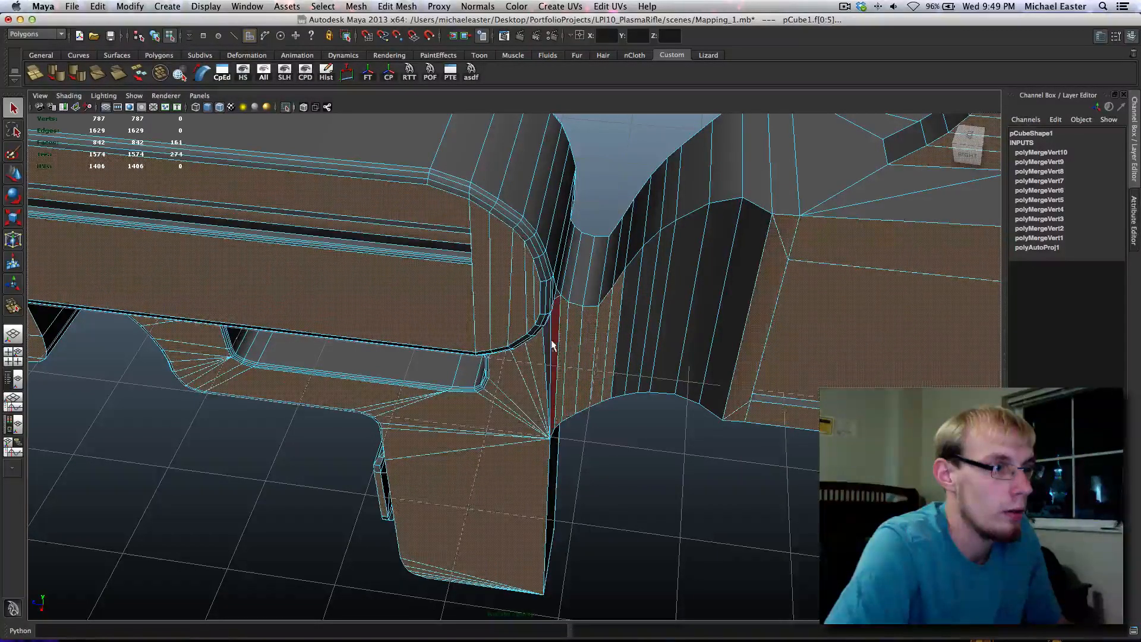
pyautogui.keyDown('shift'); pyautogui.click(551, 339); pyautogui.keyUp('shift')
# Examine the selected faces along the barrel housing, lower rail, grip and stock for any missed side faces
pyautogui.keyDown('alt'); pyautogui.moveTo(560, 455); pyautogui.dragTo(230, 197); pyautogui.keyUp('alt')
pyautogui.keyDown('alt'); pyautogui.moveTo(754, 340); pyautogui.dragTo(504, 377, button='right'); pyautogui.keyUp('alt')
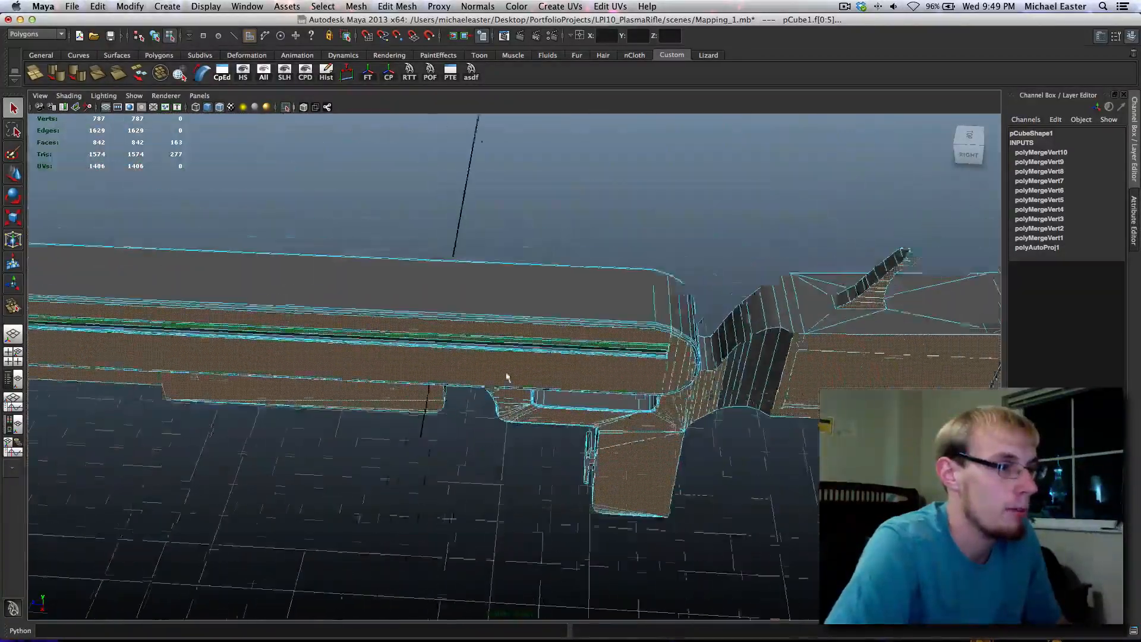
pyautogui.keyDown('alt'); pyautogui.moveTo(504, 376); pyautogui.dragTo(447, 389); pyautogui.keyUp('alt')
pyautogui.keyDown('alt'); pyautogui.moveTo(447, 389); pyautogui.dragTo(849, 389, button='middle'); pyautogui.keyUp('alt')
pyautogui.keyDown('alt'); pyautogui.moveTo(659, 418); pyautogui.dragTo(796, 422, button='middle'); pyautogui.keyUp('alt')
pyautogui.keyDown('alt'); pyautogui.moveTo(795, 422); pyautogui.dragTo(773, 425); pyautogui.keyUp('alt')
pyautogui.keyDown('alt'); pyautogui.moveTo(975, 443); pyautogui.dragTo(443, 360, button='middle'); pyautogui.keyUp('alt')
pyautogui.keyDown('alt'); pyautogui.moveTo(856, 385); pyautogui.dragTo(502, 353, button='middle'); pyautogui.keyUp('alt')
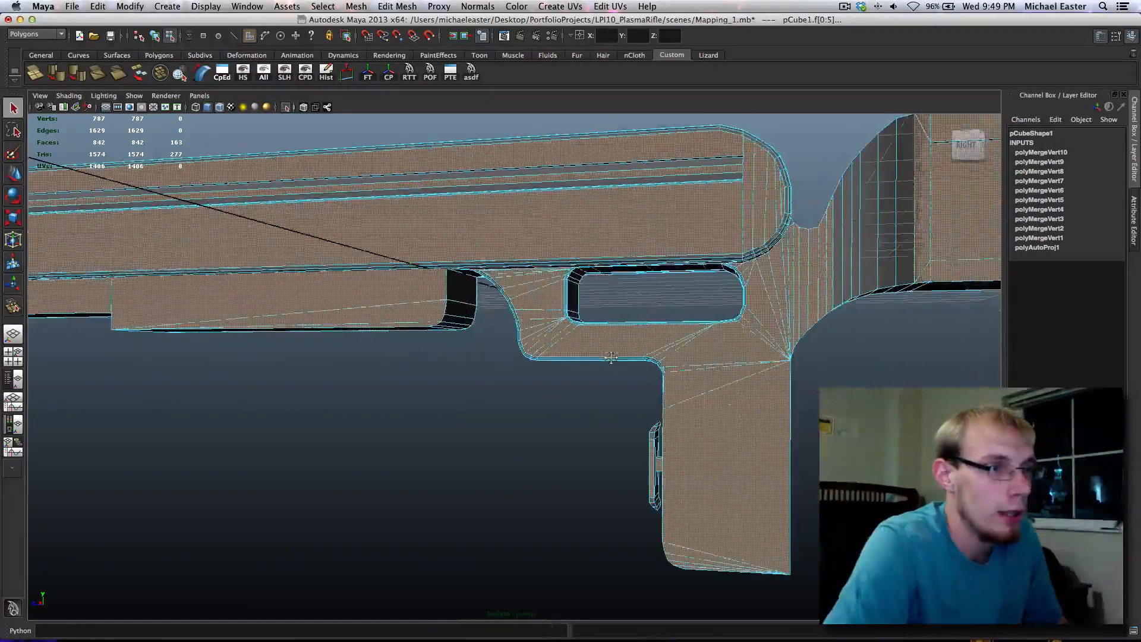
pyautogui.keyDown('alt'); pyautogui.moveTo(767, 403); pyautogui.dragTo(669, 388, button='middle'); pyautogui.keyUp('alt')
pyautogui.keyDown('alt'); pyautogui.moveTo(669, 387); pyautogui.dragTo(600, 369, button='right'); pyautogui.keyUp('alt')
pyautogui.keyDown('alt'); pyautogui.moveTo(600, 369); pyautogui.dragTo(702, 405, button='middle'); pyautogui.keyUp('alt')
pyautogui.keyDown('alt'); pyautogui.moveTo(701, 404); pyautogui.dragTo(719, 382); pyautogui.keyUp('alt')
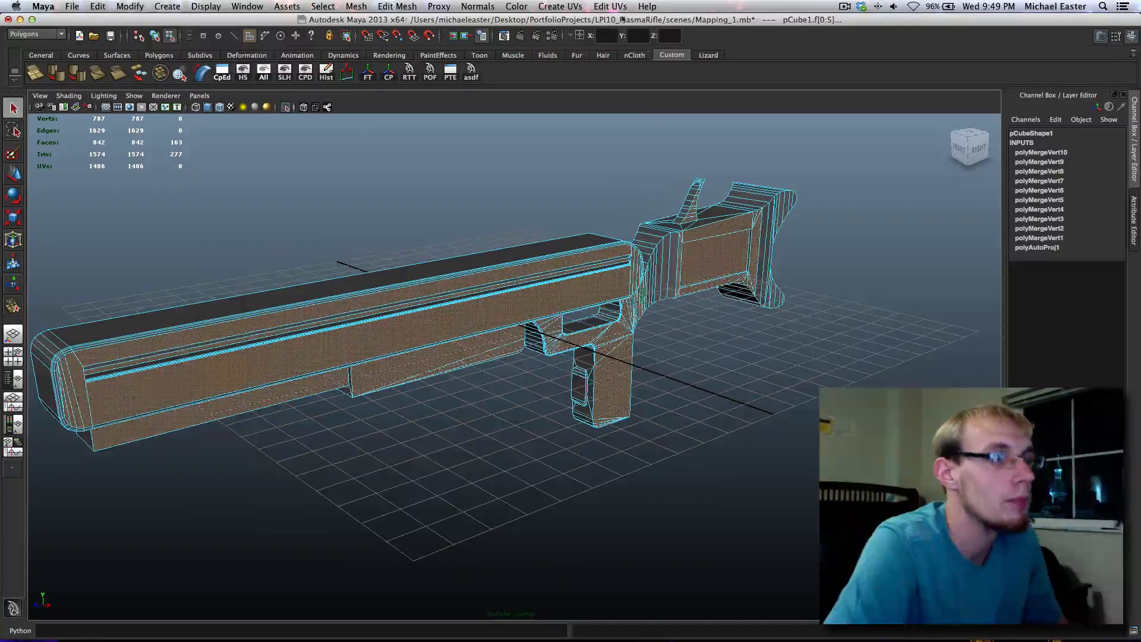
pyautogui.click(575, 6)
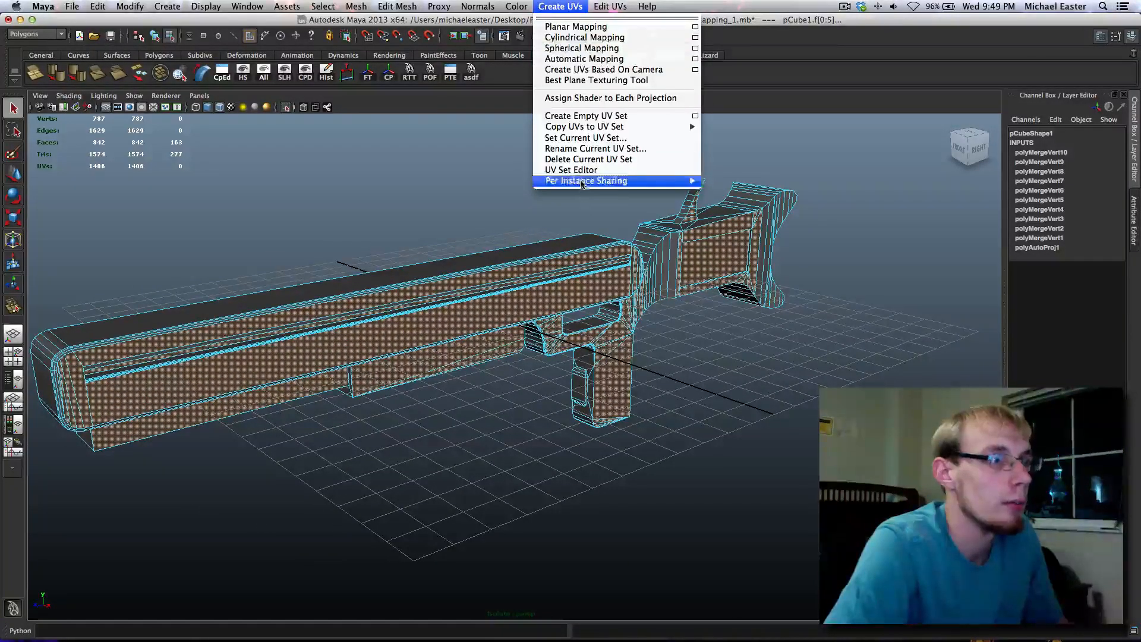
pyautogui.moveTo(581, 132)
pyautogui.click(575, 158)
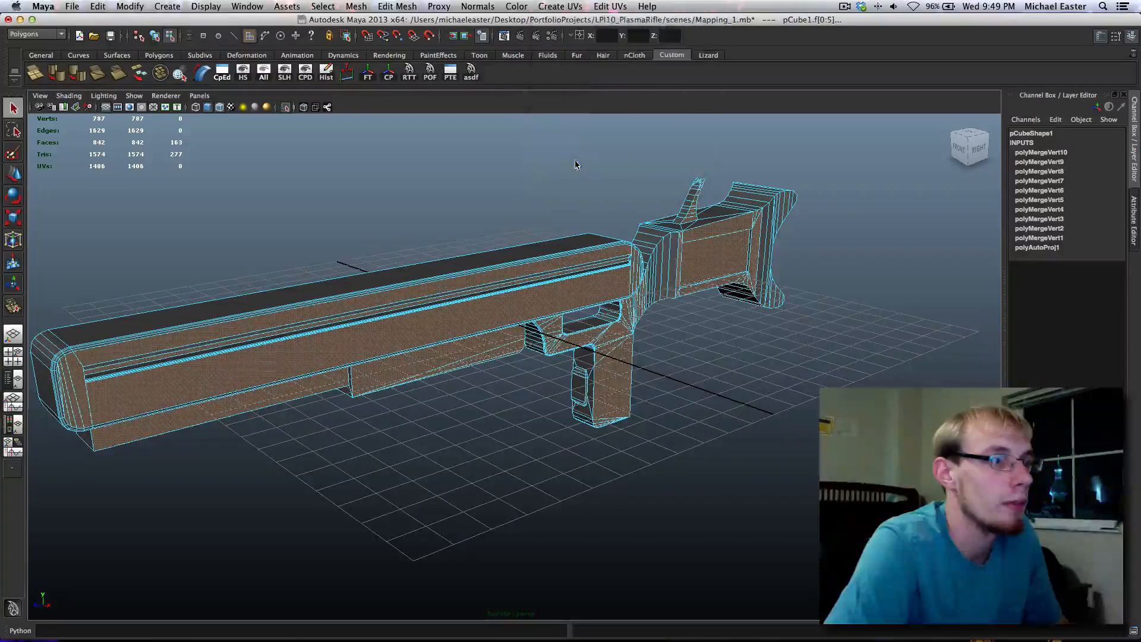
pyautogui.keyDown('alt'); pyautogui.moveTo(542, 169); pyautogui.dragTo(555, 180, button='middle'); pyautogui.keyUp('alt')
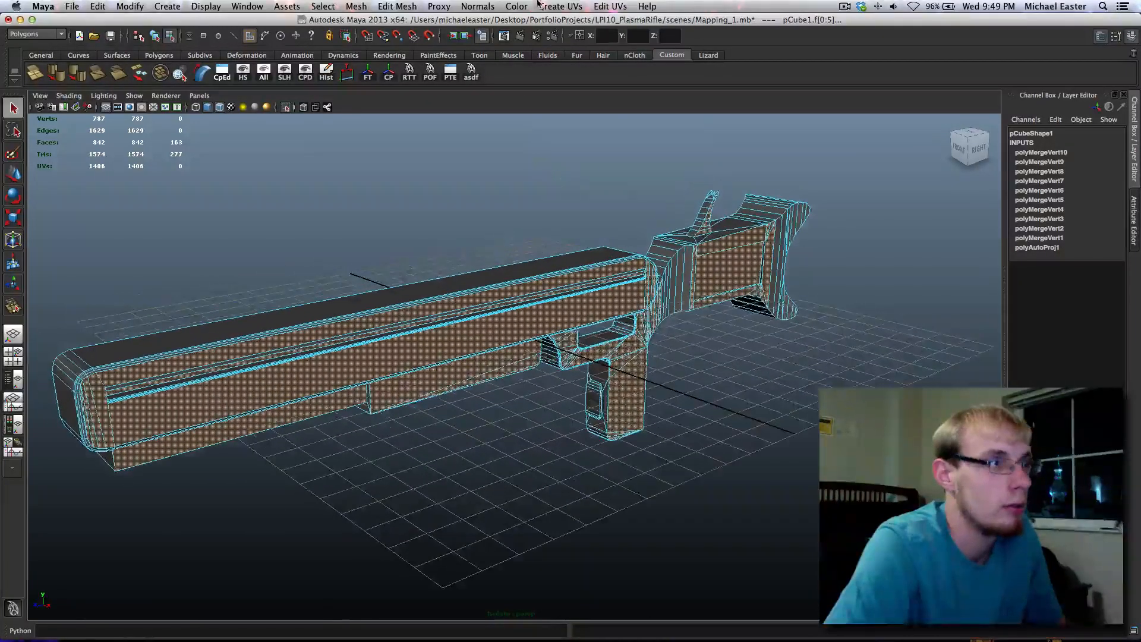
# Delete the existing UVs of the selected side faces
pyautogui.click(544, 3)
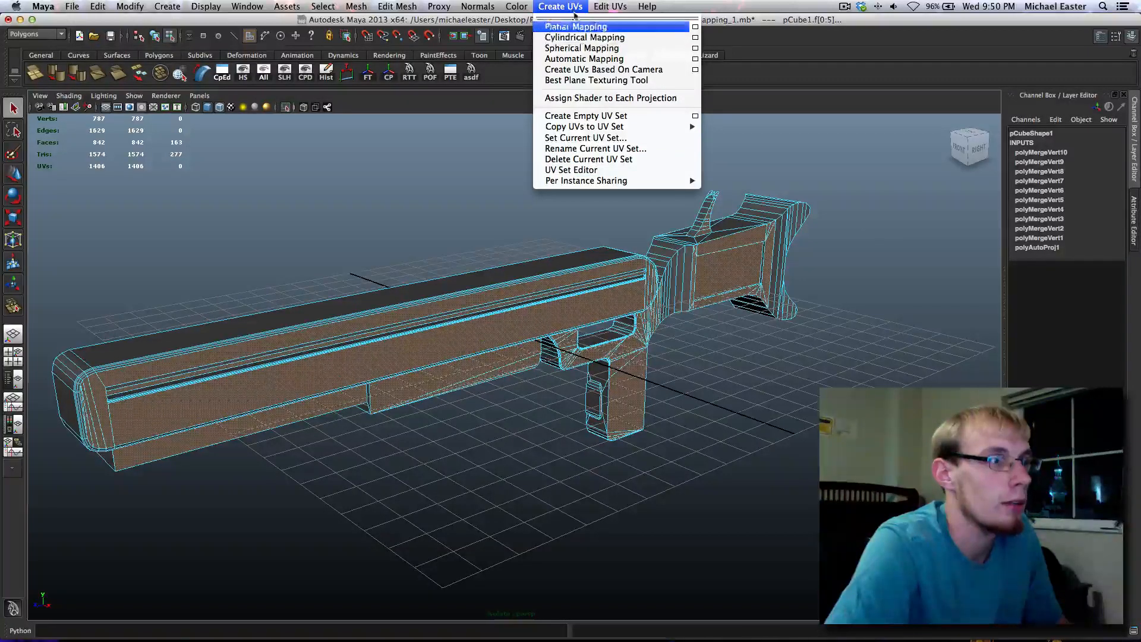
pyautogui.moveTo(604, 4)
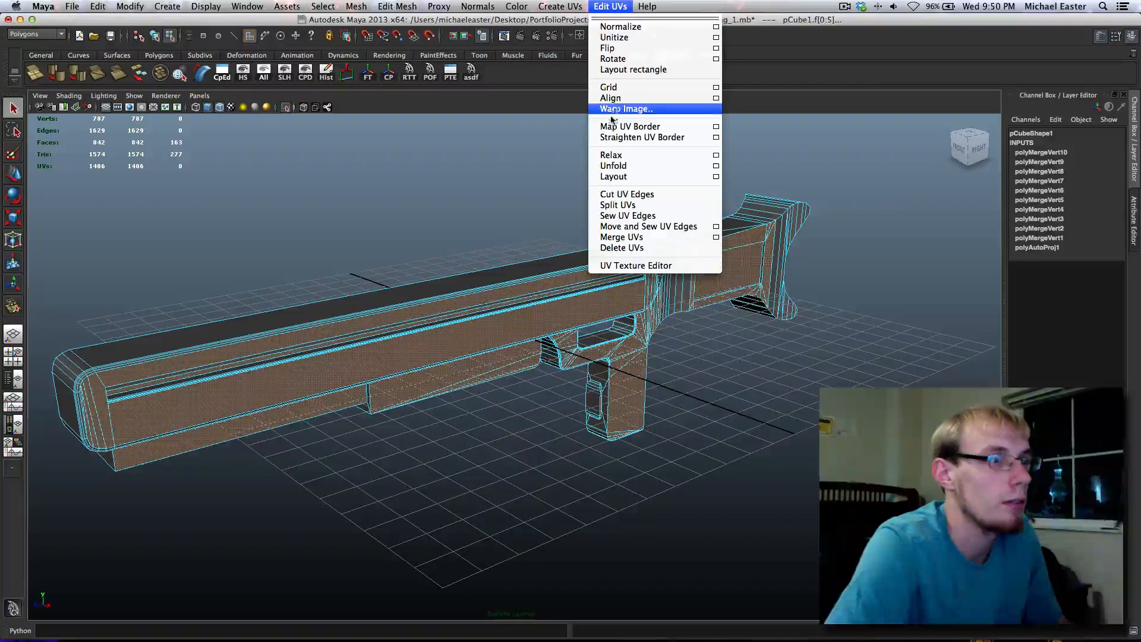
pyautogui.click(617, 250)
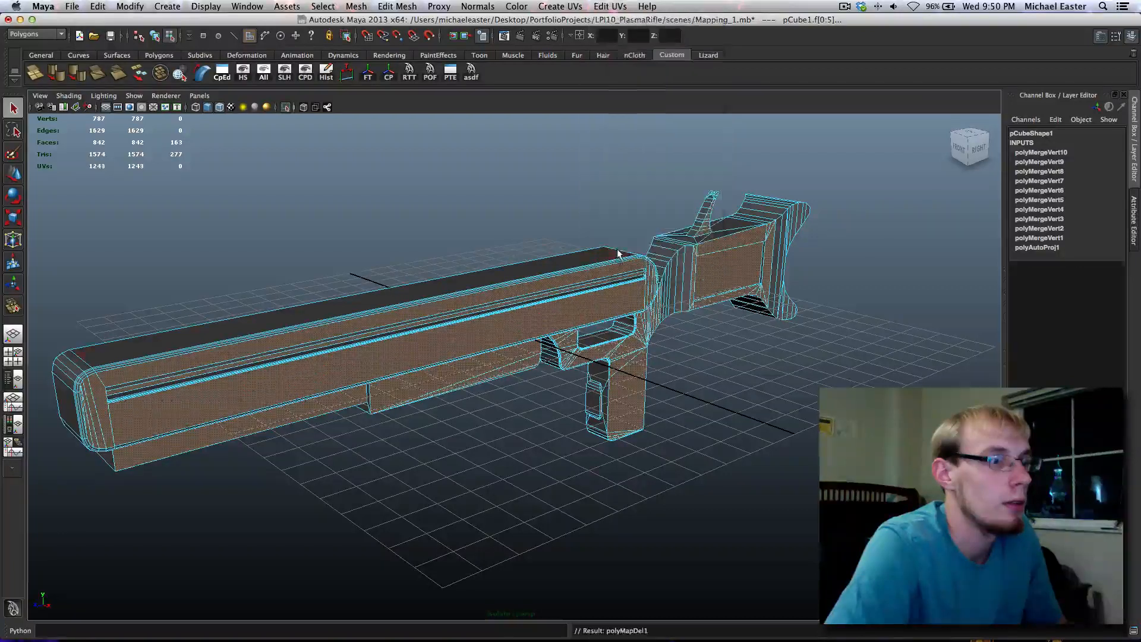
# Apply a planar mapping to the selected side faces, fitted to the bounding box and projected from the X axis with the image ratio kept
pyautogui.click(577, 5)
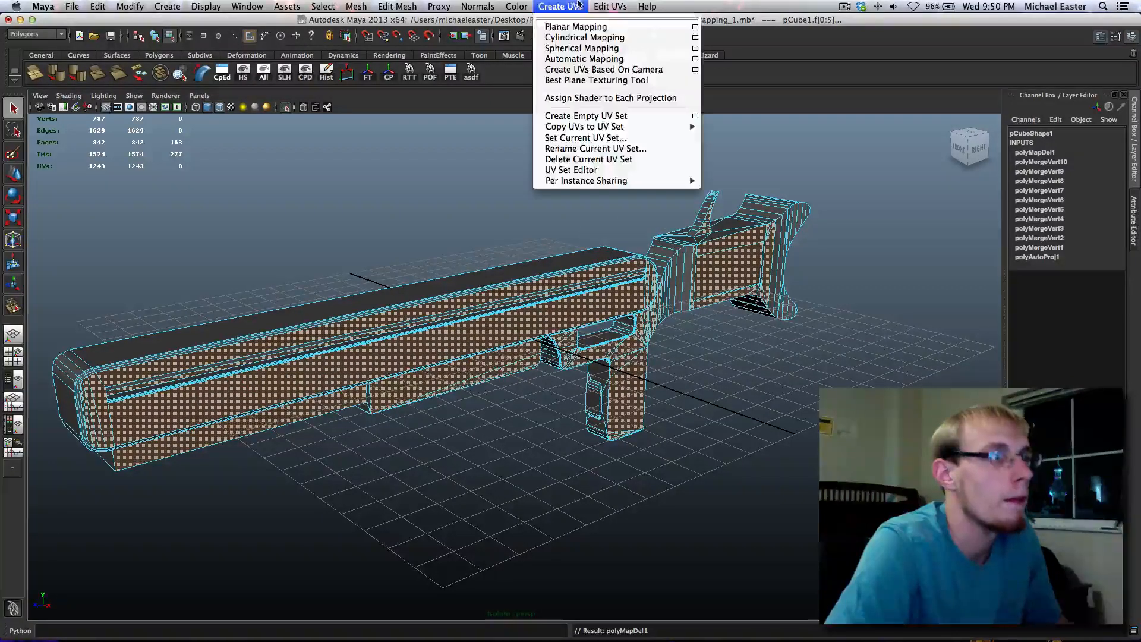
pyautogui.click(693, 28)
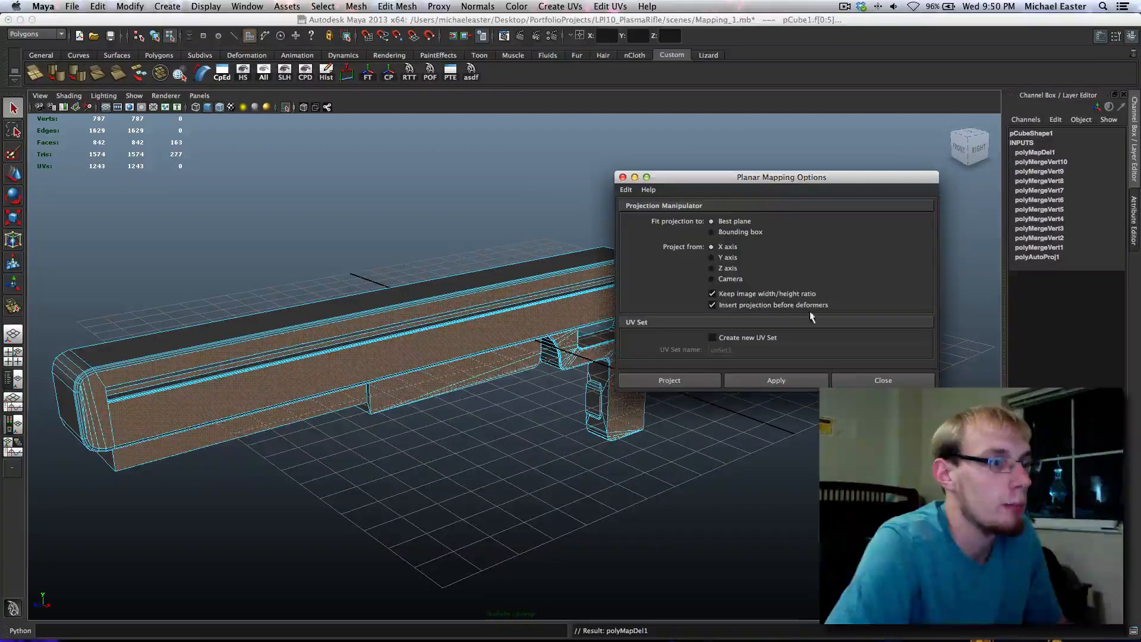
pyautogui.click(726, 232)
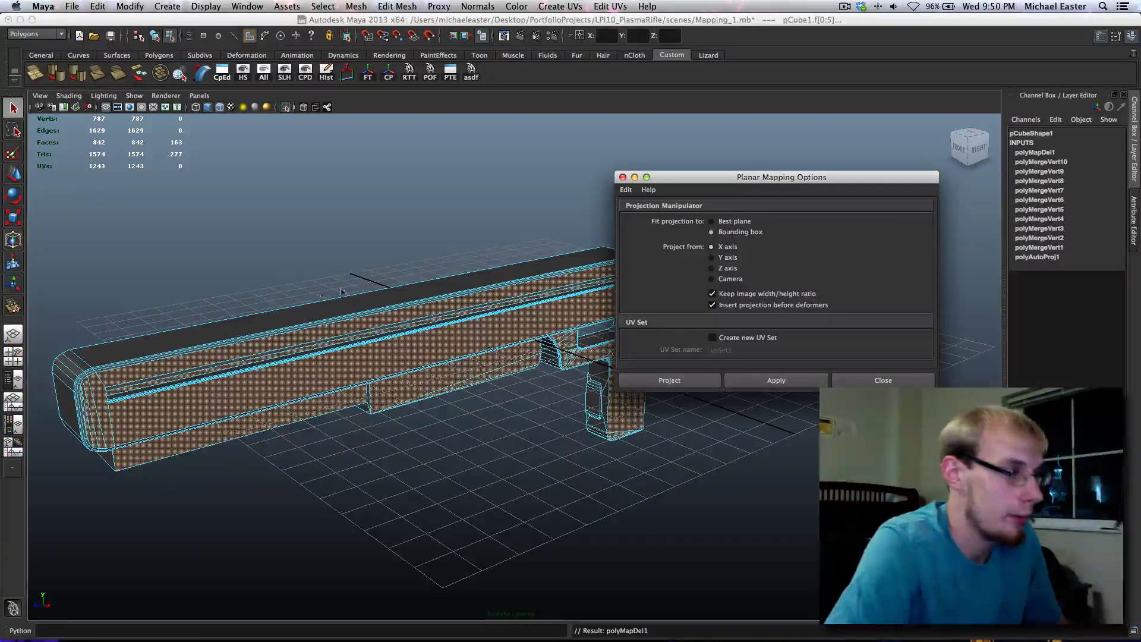
pyautogui.keyDown('alt'); pyautogui.moveTo(301, 254); pyautogui.dragTo(380, 253); pyautogui.keyUp('alt')
pyautogui.keyDown('alt'); pyautogui.moveTo(381, 252); pyautogui.dragTo(382, 255); pyautogui.keyUp('alt')
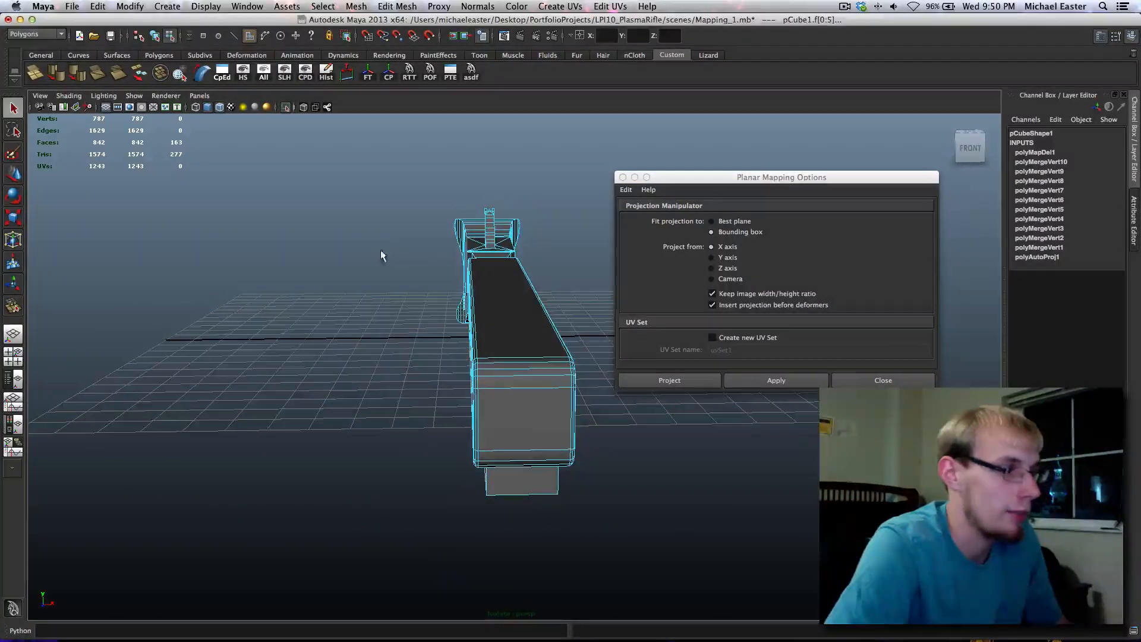
pyautogui.click(719, 250)
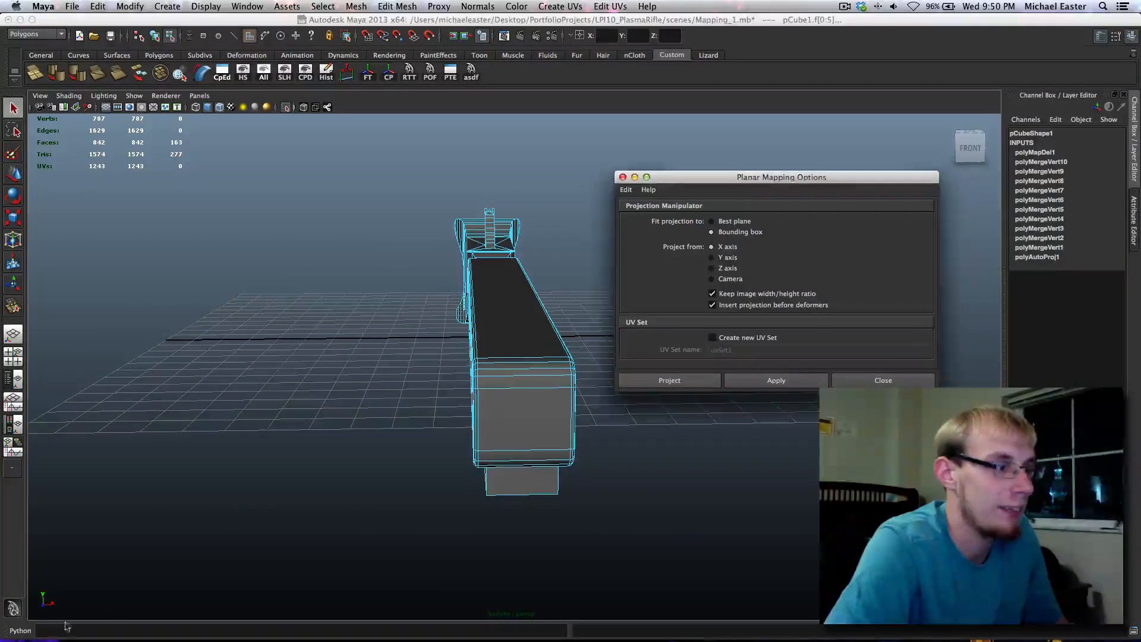
pyautogui.keyDown('alt'); pyautogui.moveTo(460, 442); pyautogui.dragTo(377, 441, button='middle'); pyautogui.keyUp('alt')
pyautogui.keyDown('alt'); pyautogui.moveTo(454, 419); pyautogui.dragTo(417, 420); pyautogui.keyUp('alt')
pyautogui.keyDown('alt'); pyautogui.moveTo(473, 359); pyautogui.dragTo(483, 381); pyautogui.keyUp('alt')
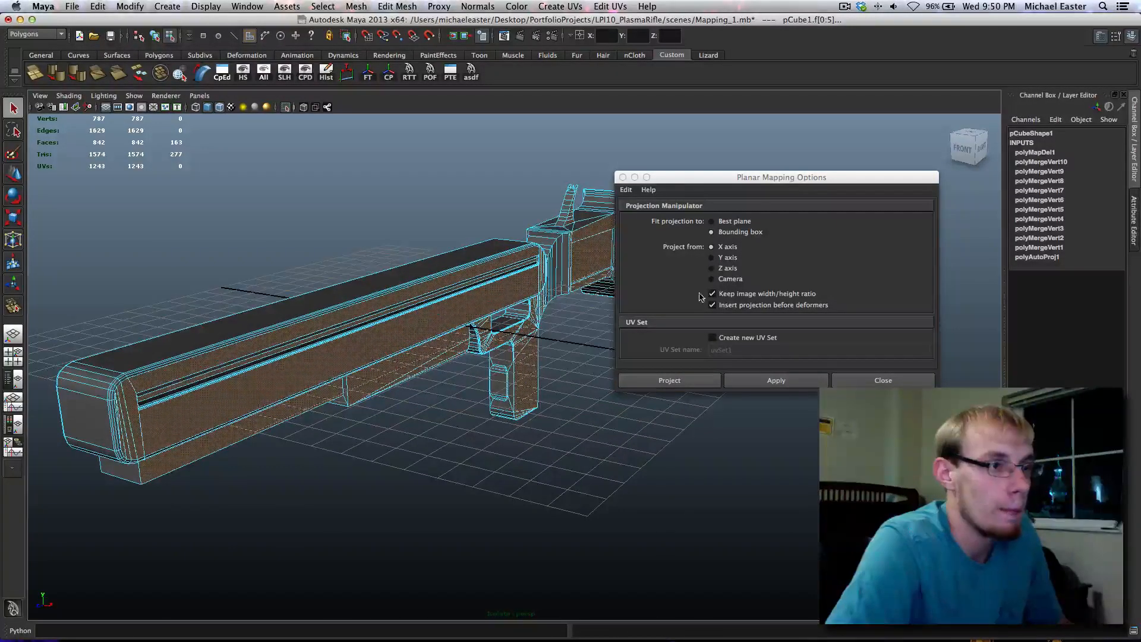
pyautogui.click(743, 307)
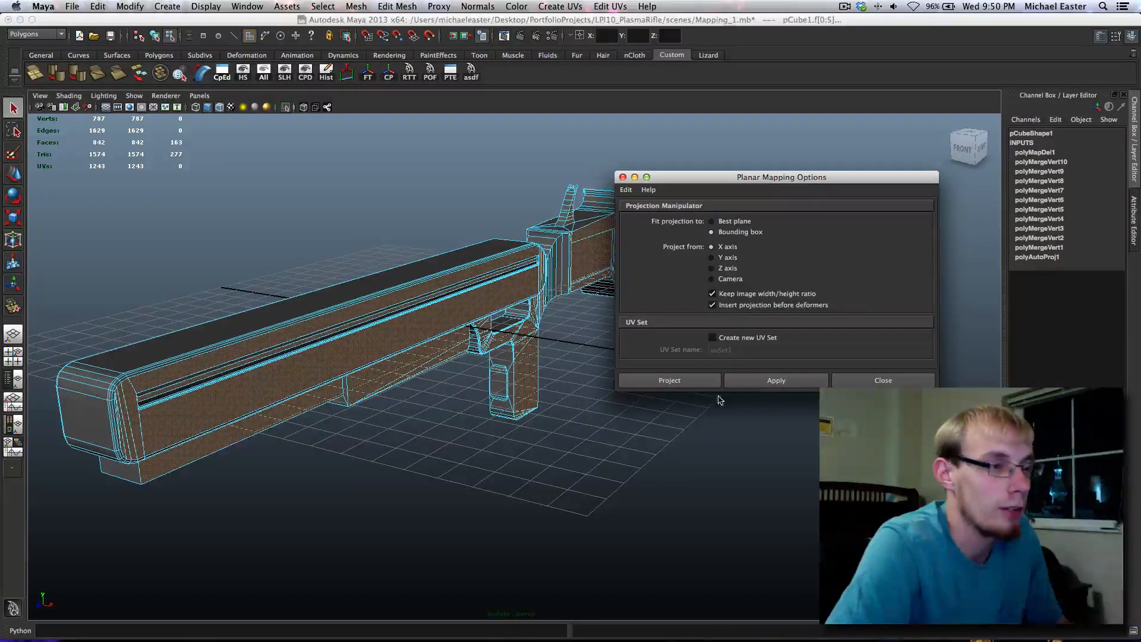
pyautogui.click(708, 383)
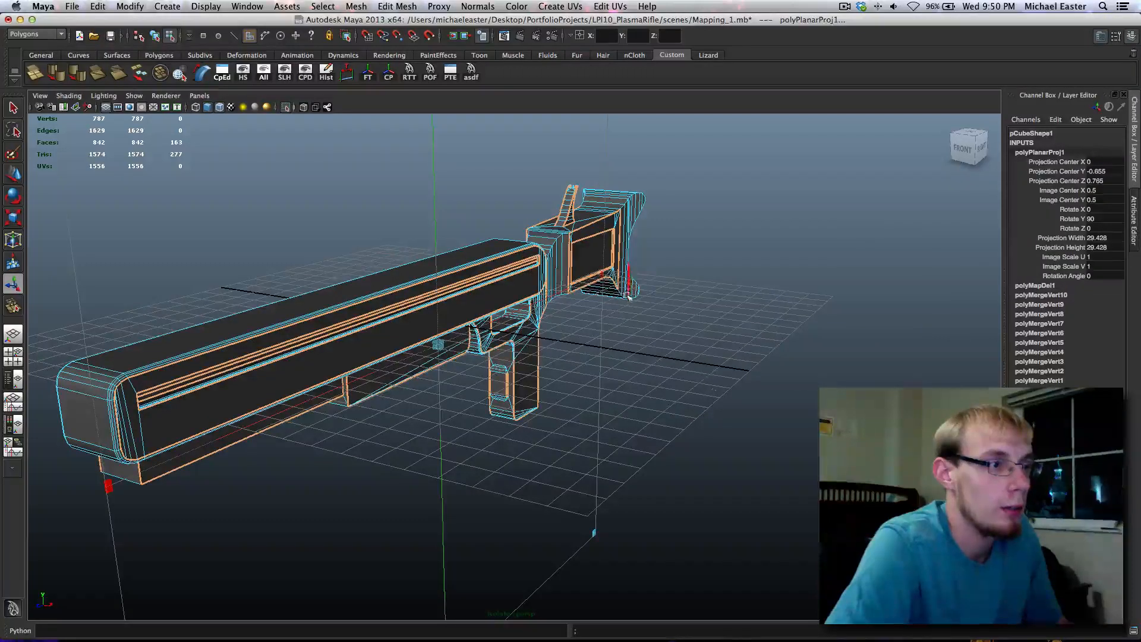
# Show the UV Texture Editor beside the perspective view and frame the rifle's new side projection in it
pyautogui.click(452, 71)
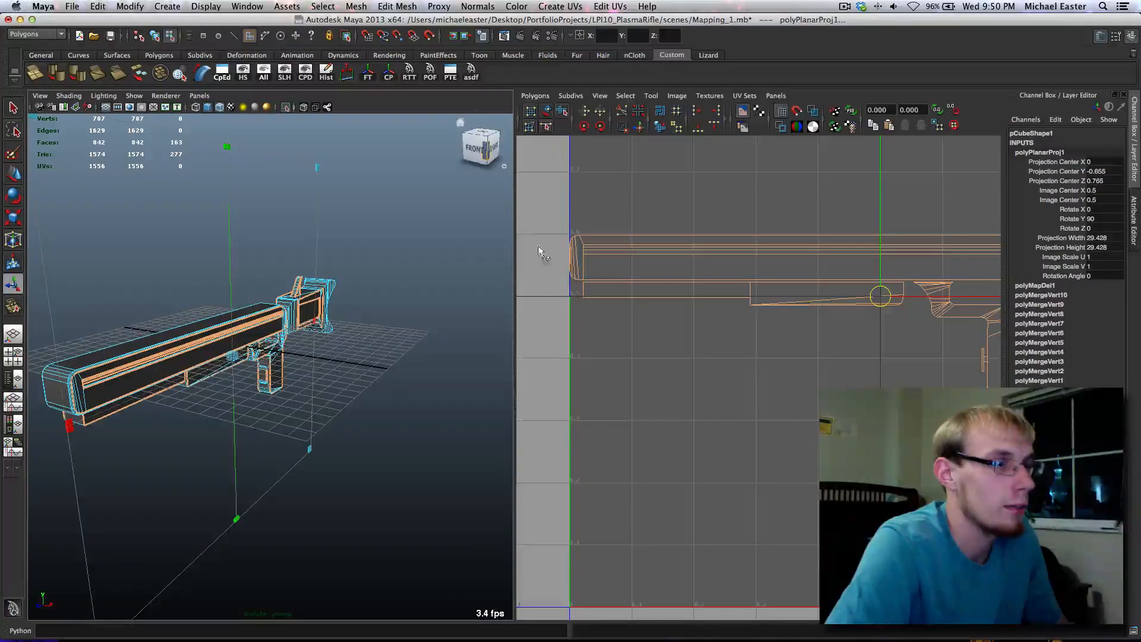
pyautogui.scroll(-5, 735, 343)
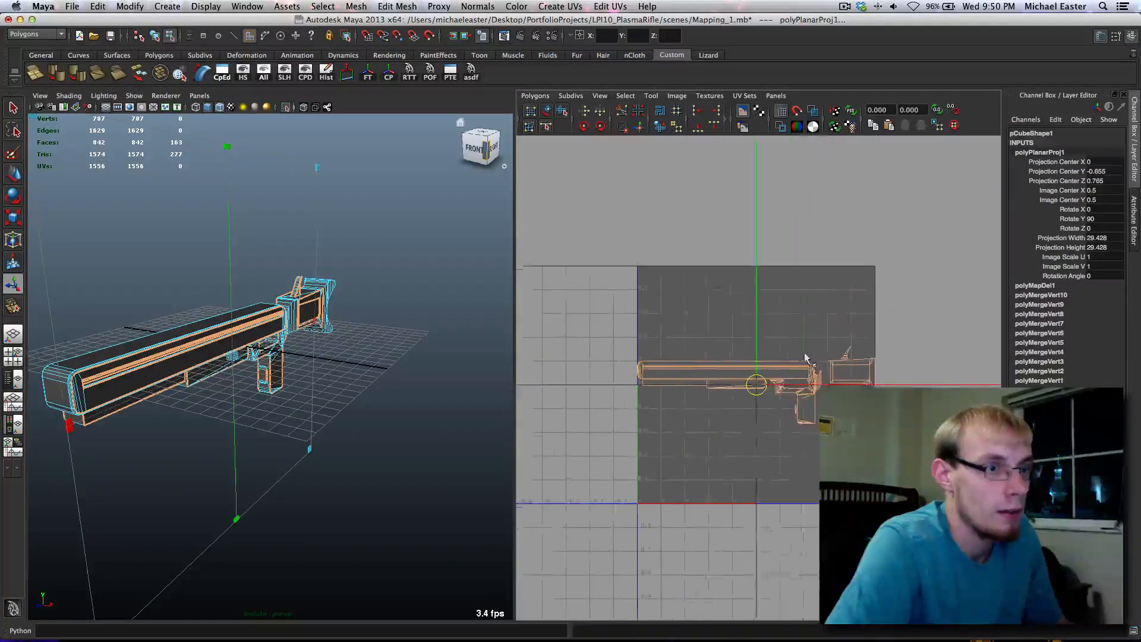
pyautogui.keyDown('alt'); pyautogui.moveTo(732, 320); pyautogui.dragTo(767, 298, button='middle'); pyautogui.keyUp('alt')
# Try a projection width and height of 5 and then 10 for the planar mapping
pyautogui.moveTo(1098, 238); pyautogui.dragTo(1098, 247)
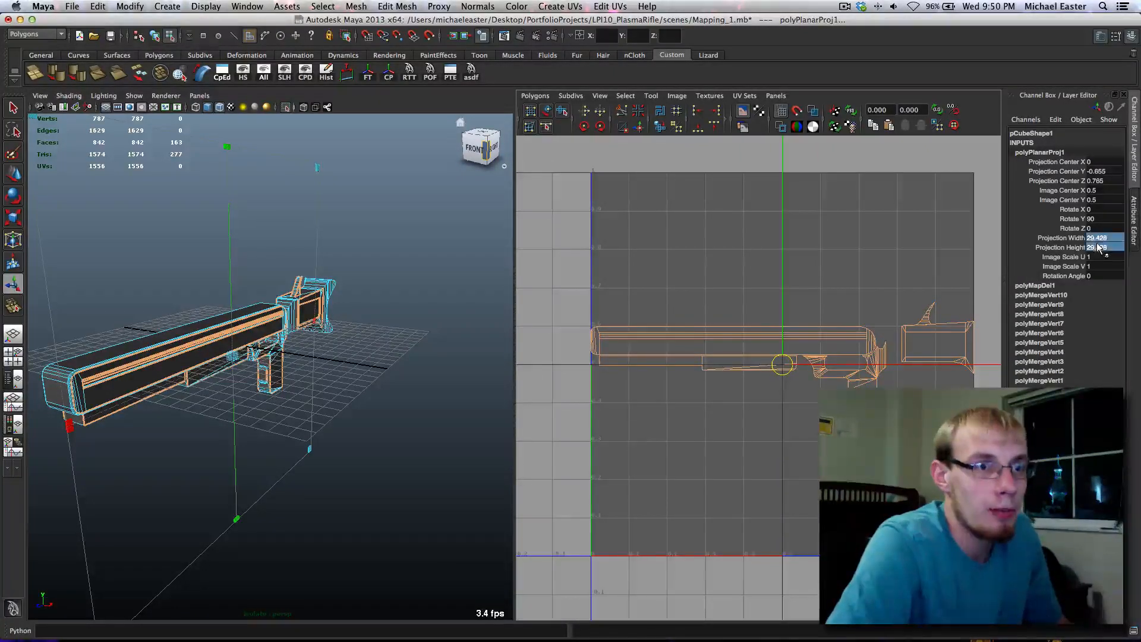
pyautogui.press('Return')
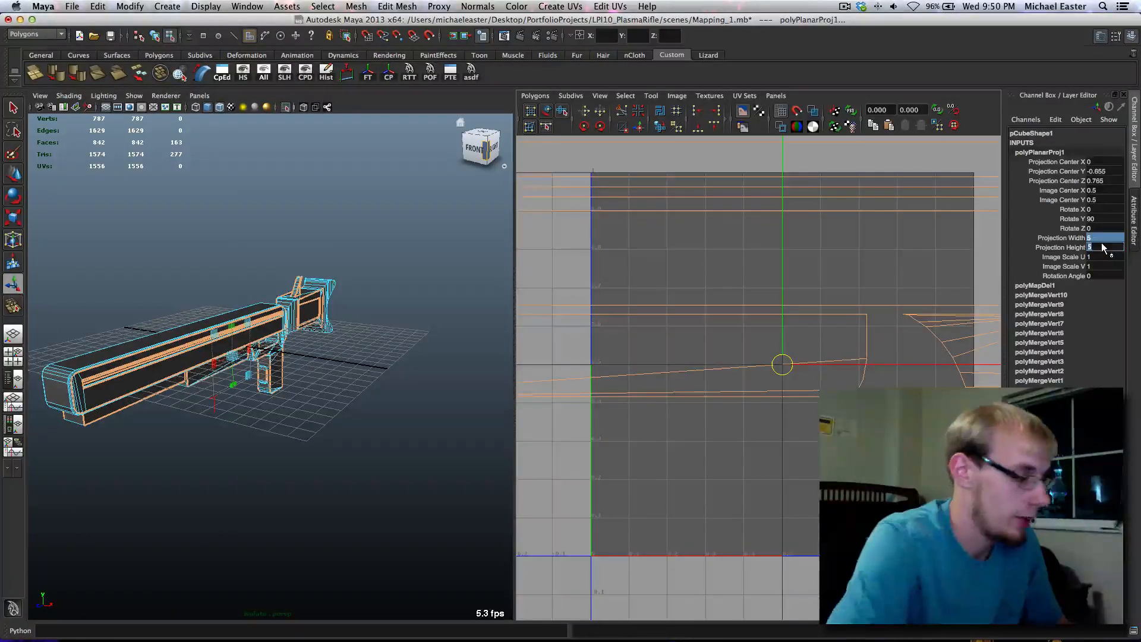
pyautogui.write('10')
pyautogui.press('Return')
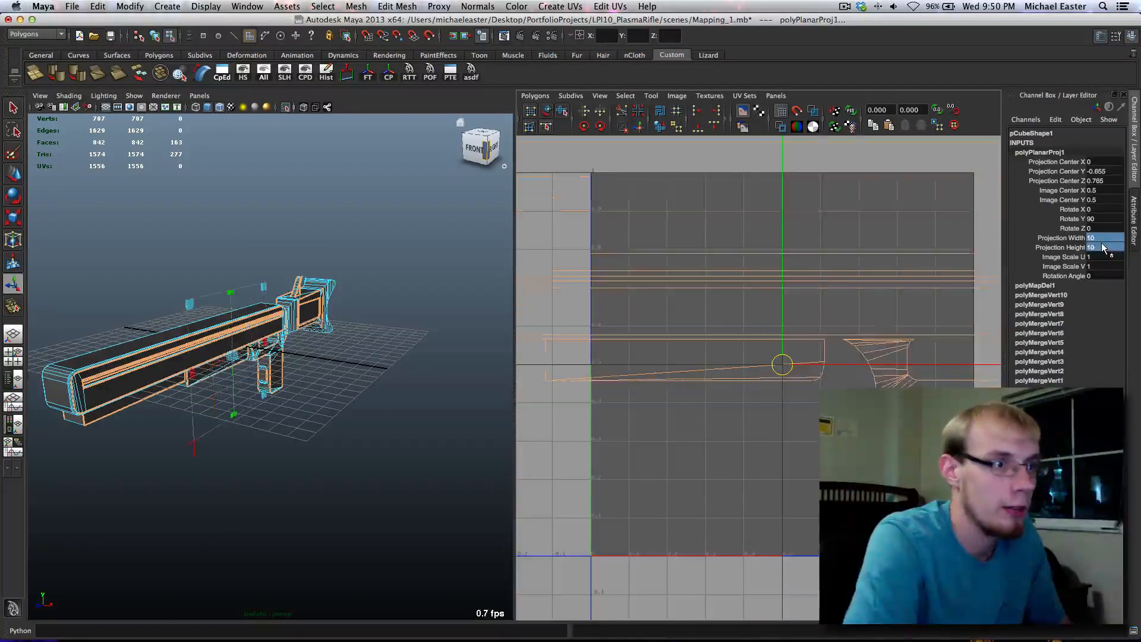
# Set the planar mapping's projection width and height to 50
pyautogui.click(1101, 246)
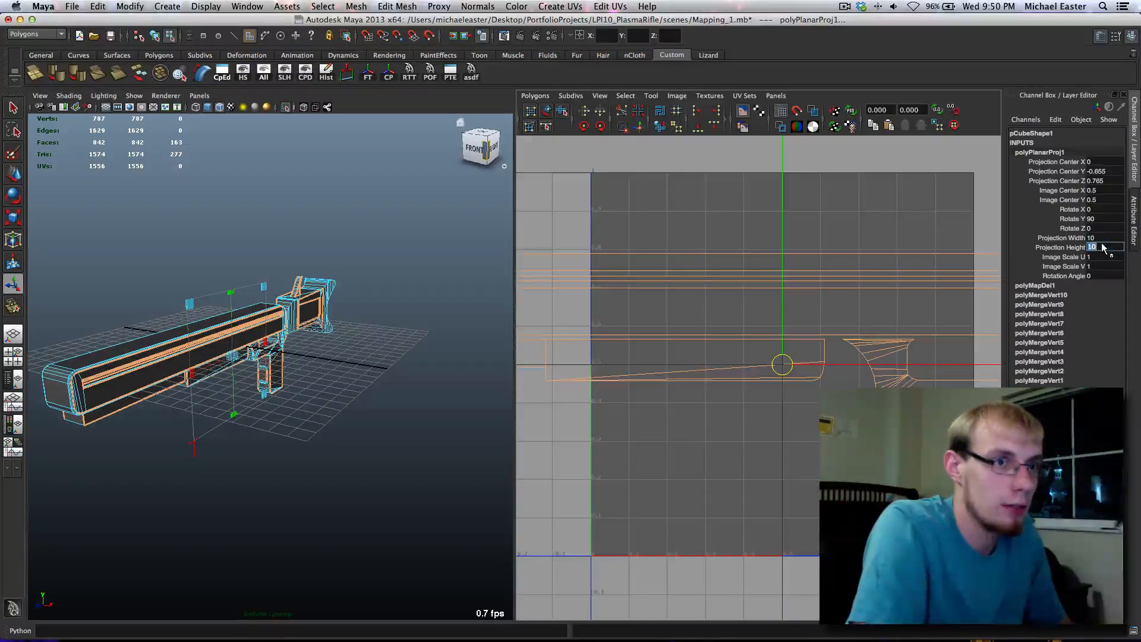
pyautogui.click(1104, 244)
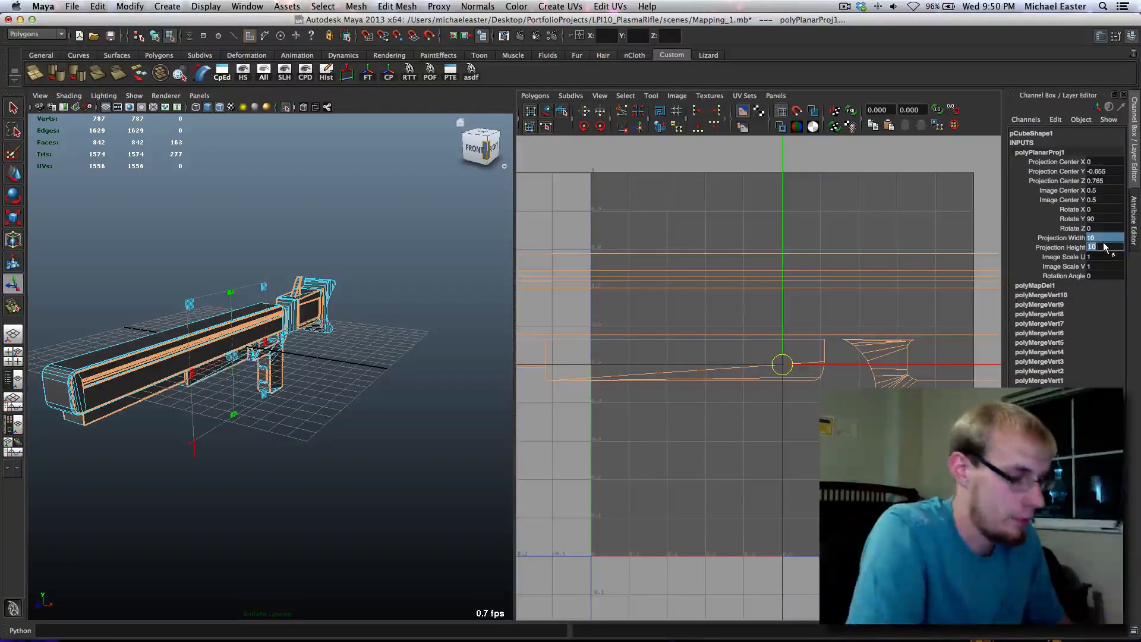
pyautogui.write('50')
pyautogui.press('Return')
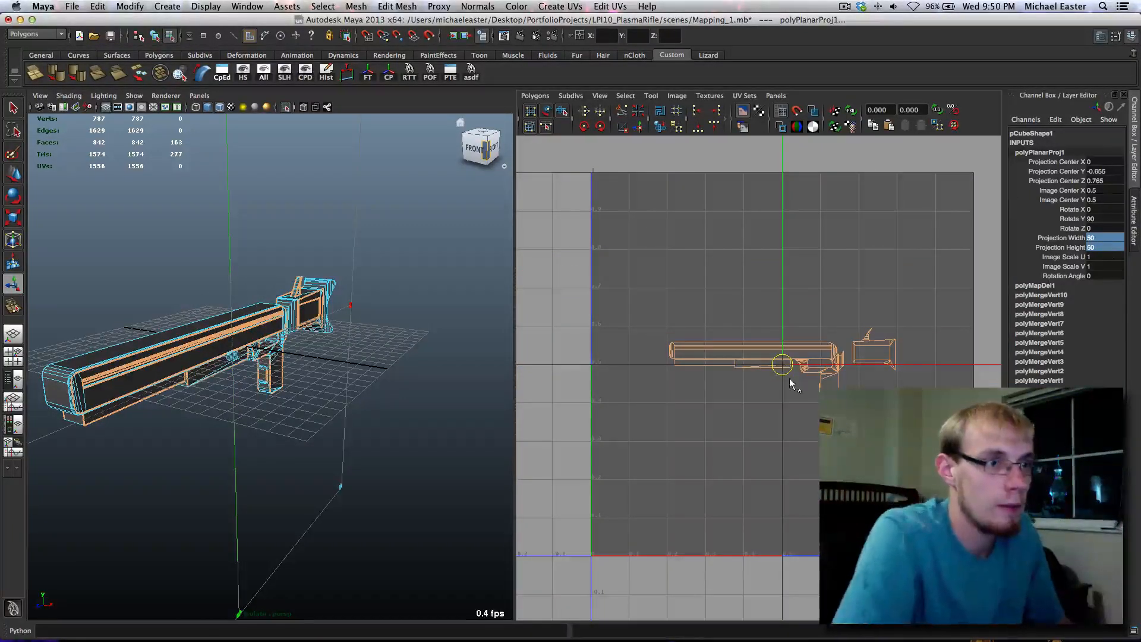
pyautogui.keyDown('alt'); pyautogui.moveTo(789, 378); pyautogui.dragTo(718, 334, button='middle'); pyautogui.keyUp('alt')
pyautogui.keyDown('alt'); pyautogui.moveTo(671, 282); pyautogui.dragTo(765, 312, button='middle'); pyautogui.keyUp('alt')
pyautogui.keyDown('alt'); pyautogui.moveTo(683, 314); pyautogui.dragTo(708, 292, button='middle'); pyautogui.keyUp('alt')
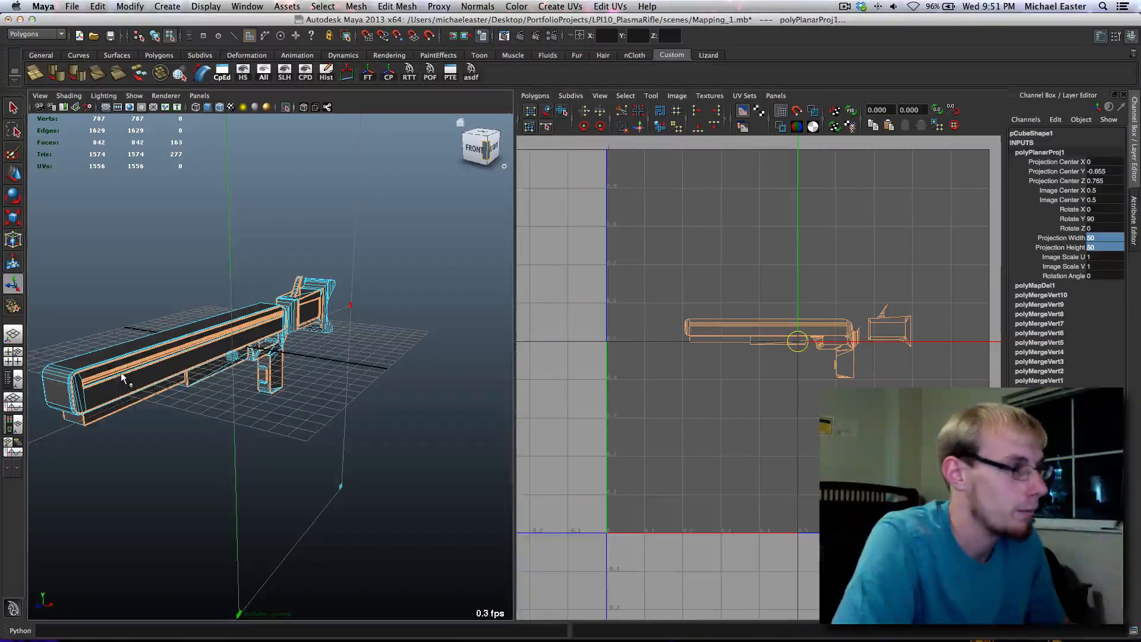
# Switch from face selection to object mode and select the whole rifle body to display all its UV shells
pyautogui.moveTo(120, 372); pyautogui.dragTo(183, 337, button='right')
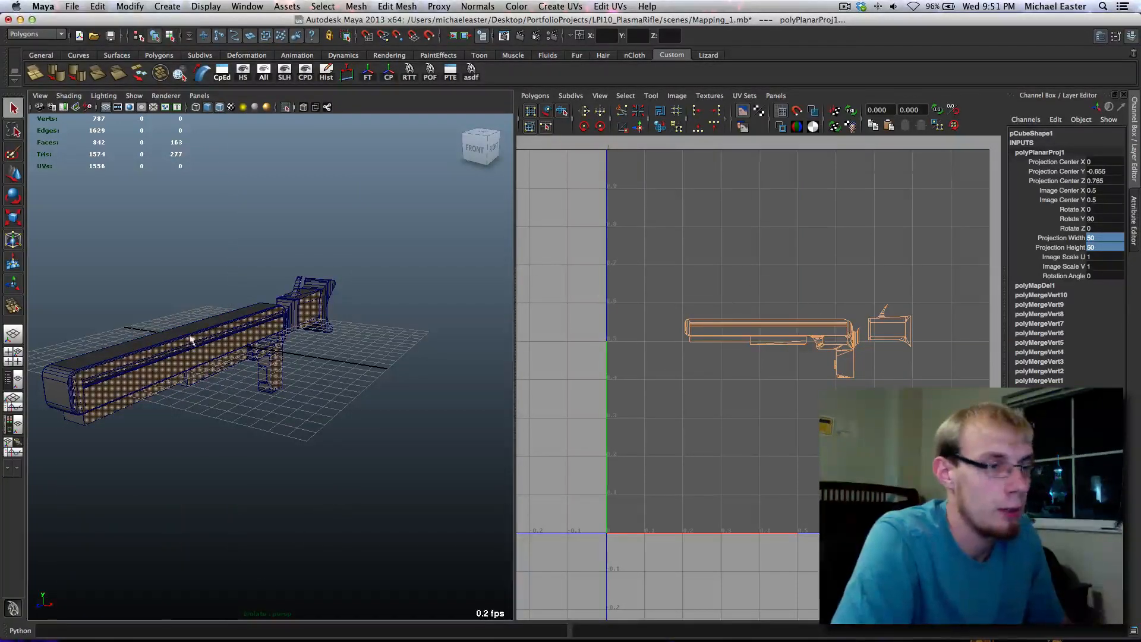
pyautogui.click(153, 343)
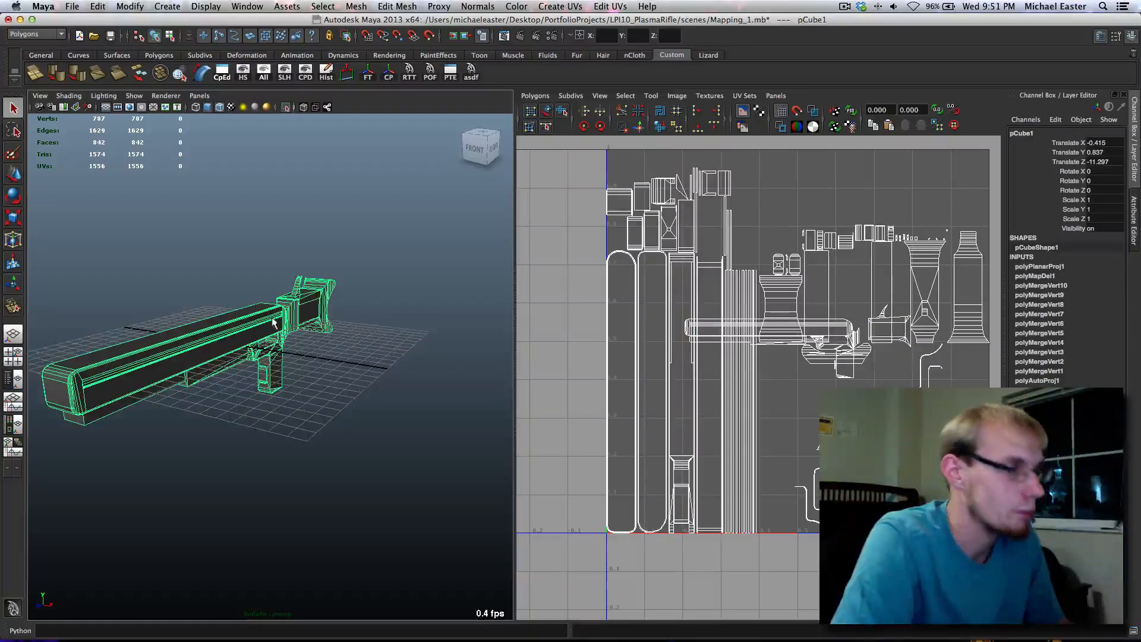
pyautogui.keyDown('alt'); pyautogui.moveTo(274, 321); pyautogui.dragTo(342, 265); pyautogui.keyUp('alt')
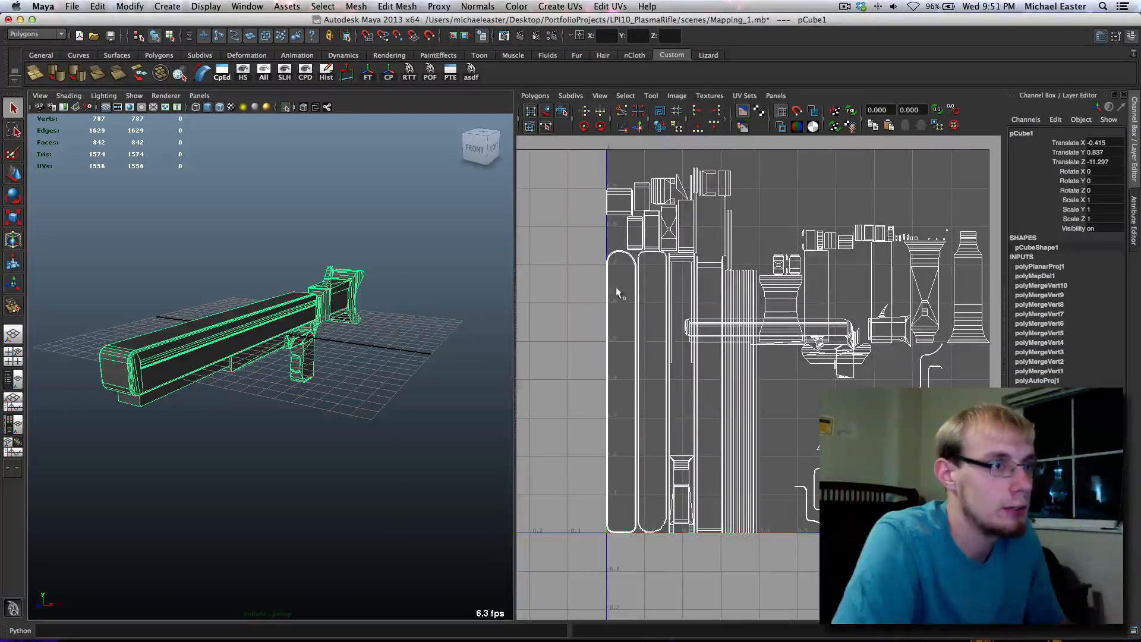
pyautogui.click(393, 323)
pyautogui.click(306, 311)
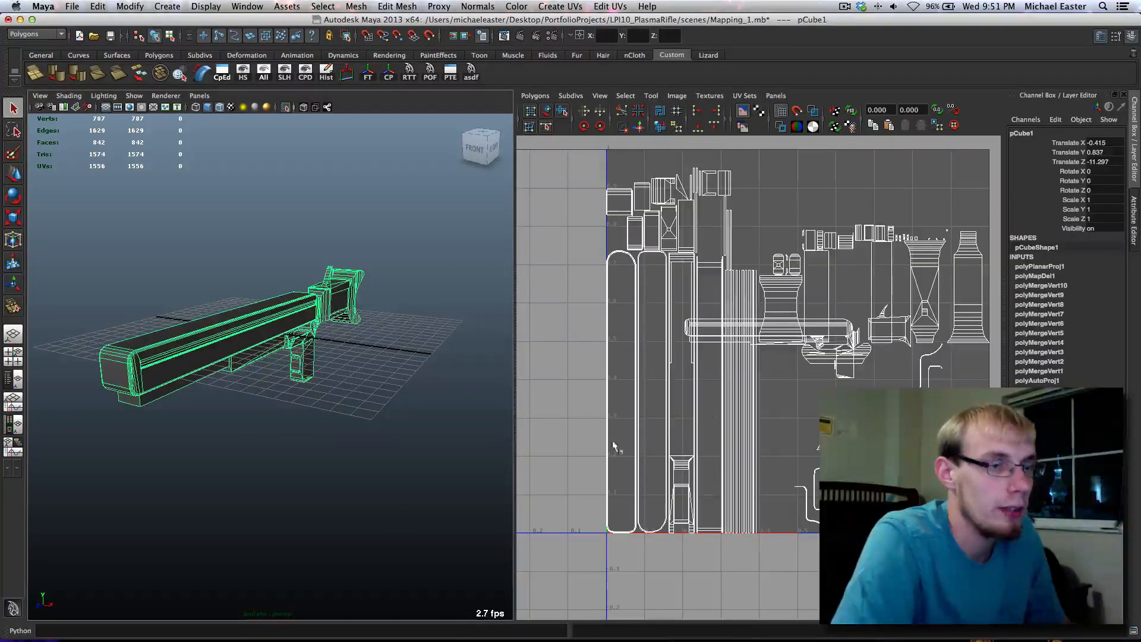
pyautogui.keyDown('alt'); pyautogui.moveTo(338, 360); pyautogui.dragTo(357, 364); pyautogui.keyUp('alt')
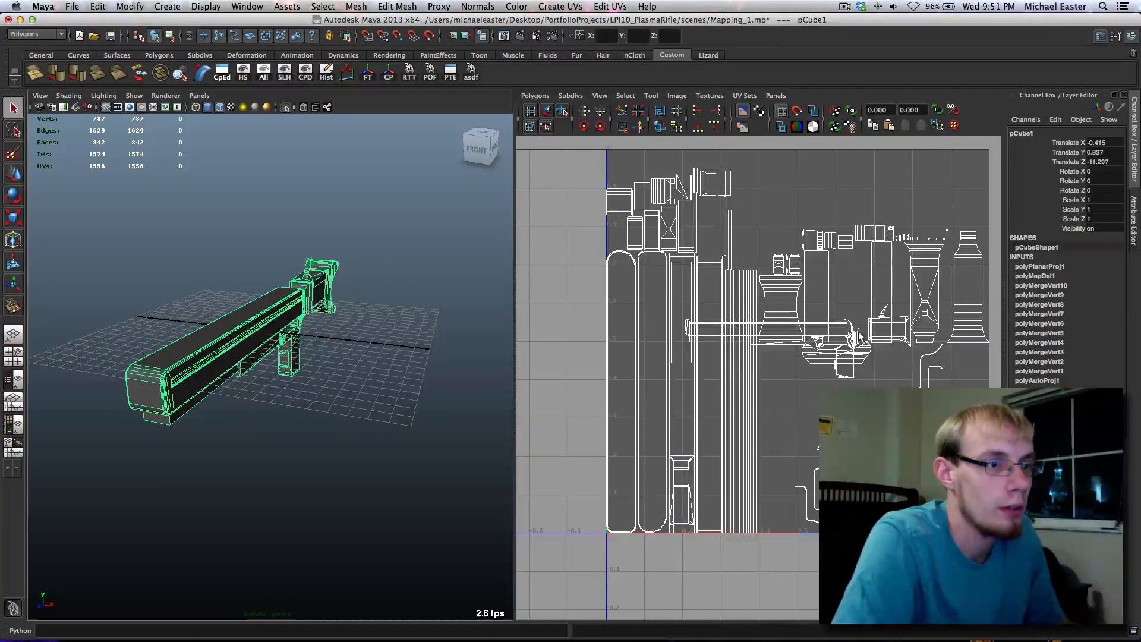
pyautogui.keyDown('alt'); pyautogui.moveTo(397, 313); pyautogui.dragTo(419, 318); pyautogui.keyUp('alt')
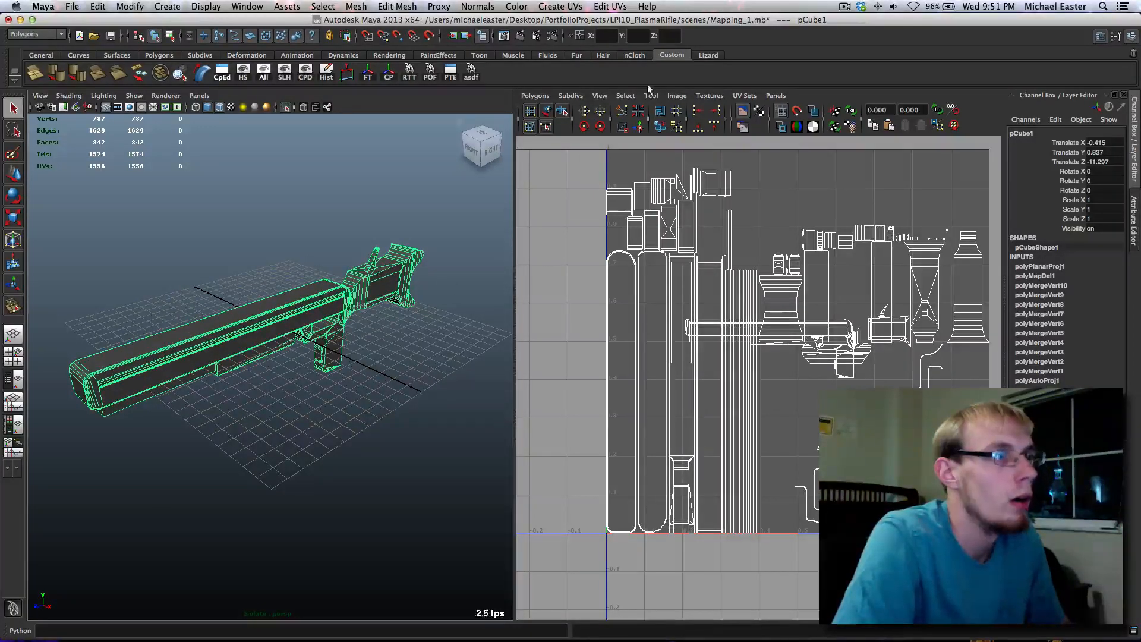
pyautogui.click(622, 8)
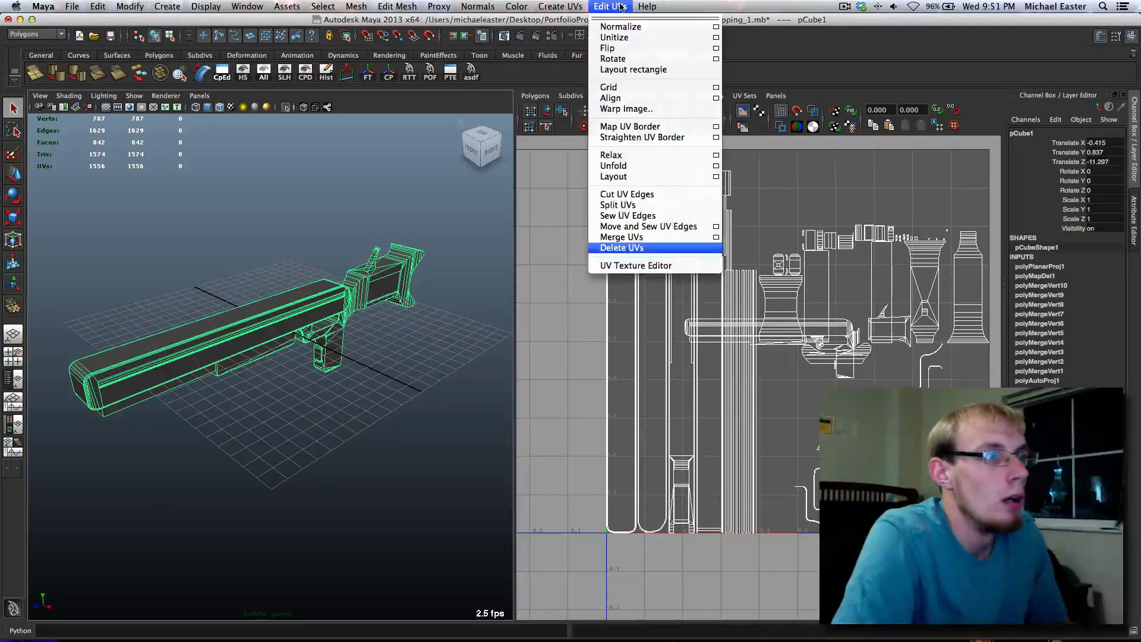
pyautogui.click(655, 251)
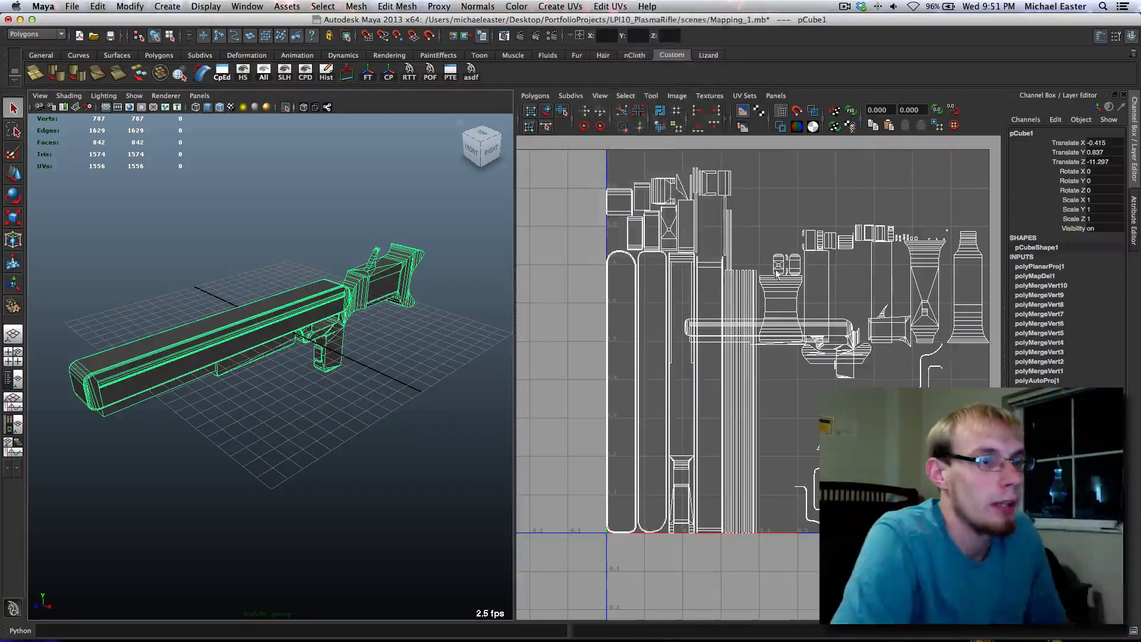
pyautogui.keyDown('alt'); pyautogui.moveTo(499, 225); pyautogui.dragTo(208, 229); pyautogui.keyUp('alt')
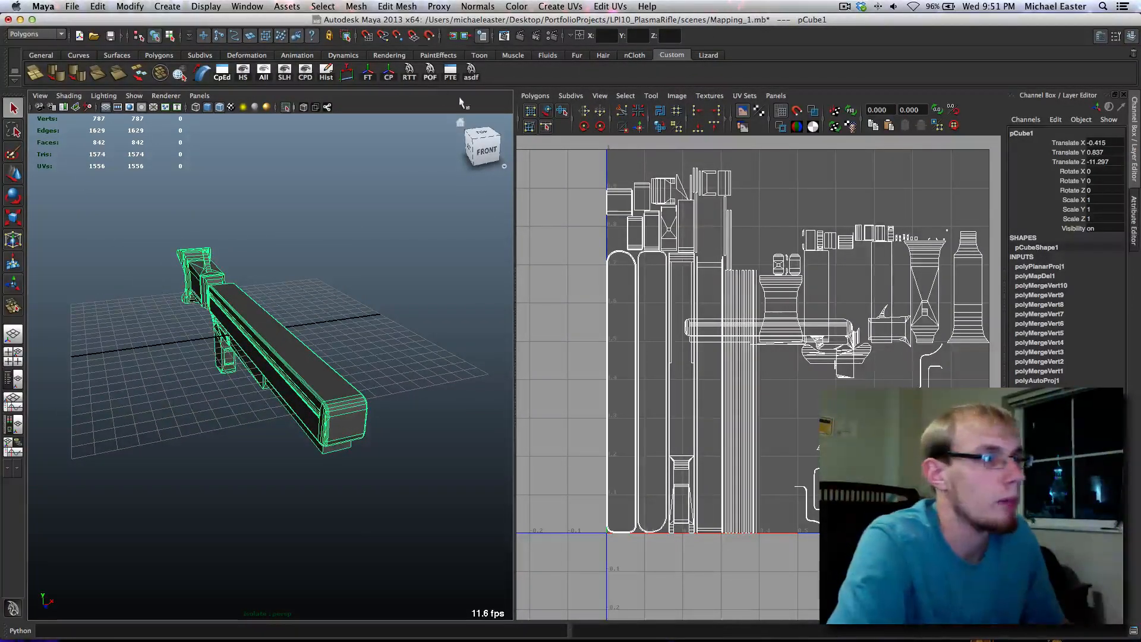
pyautogui.keyDown('alt'); pyautogui.moveTo(267, 290); pyautogui.dragTo(320, 290); pyautogui.keyUp('alt')
pyautogui.scroll(5, 320, 290)
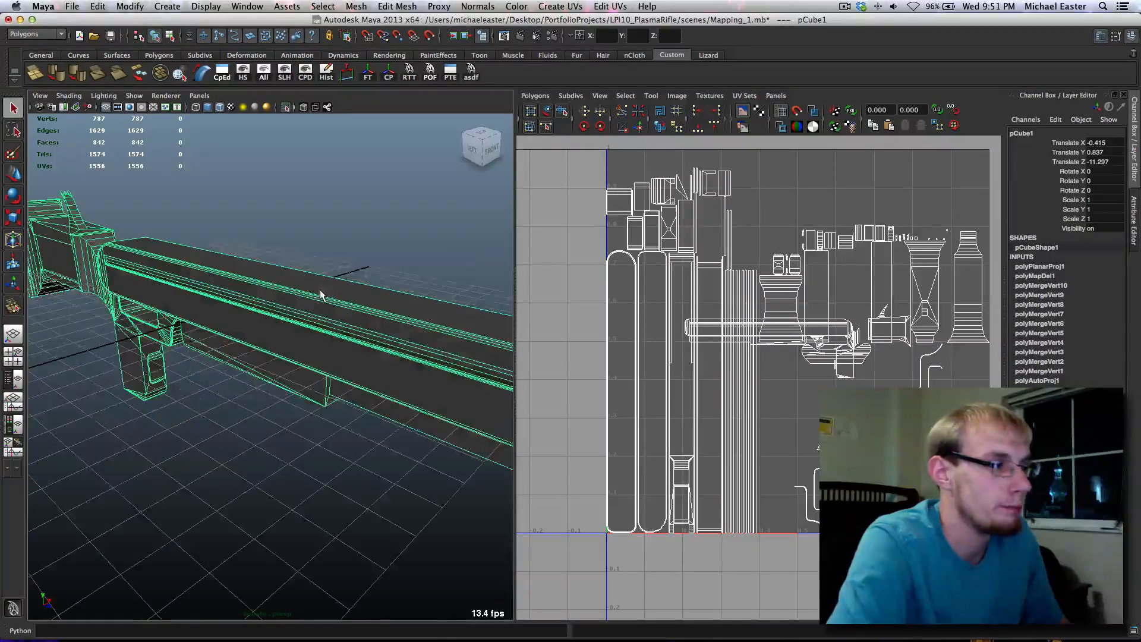
pyautogui.keyDown('alt'); pyautogui.moveTo(319, 290); pyautogui.dragTo(271, 276, button='middle'); pyautogui.keyUp('alt')
pyautogui.keyDown('alt'); pyautogui.moveTo(272, 276); pyautogui.dragTo(285, 277); pyautogui.keyUp('alt')
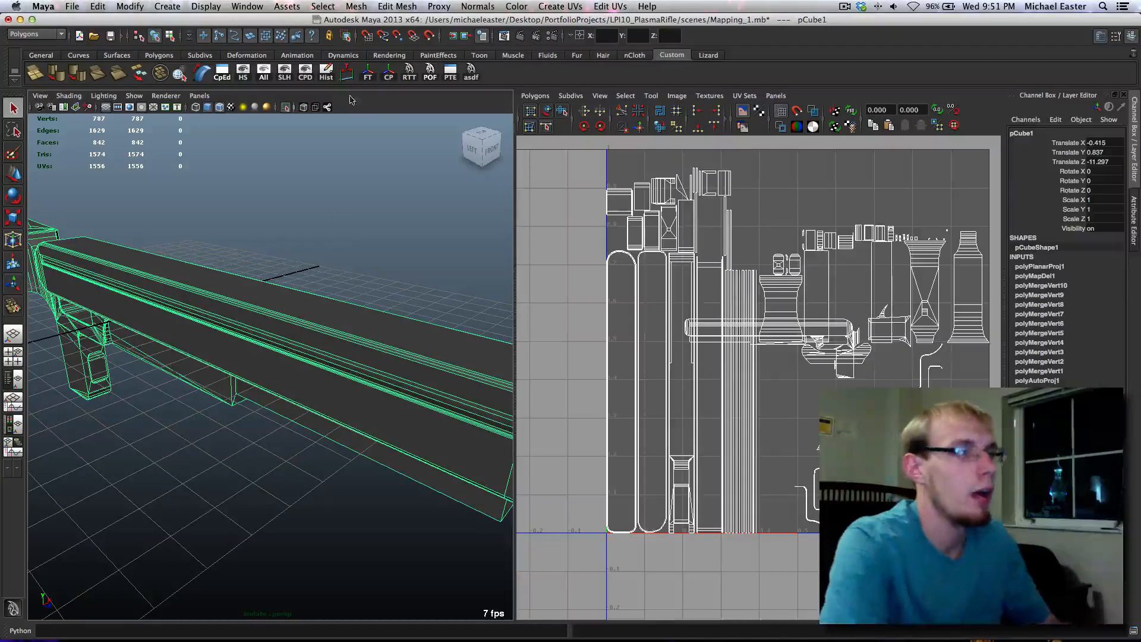
pyautogui.click(296, 4)
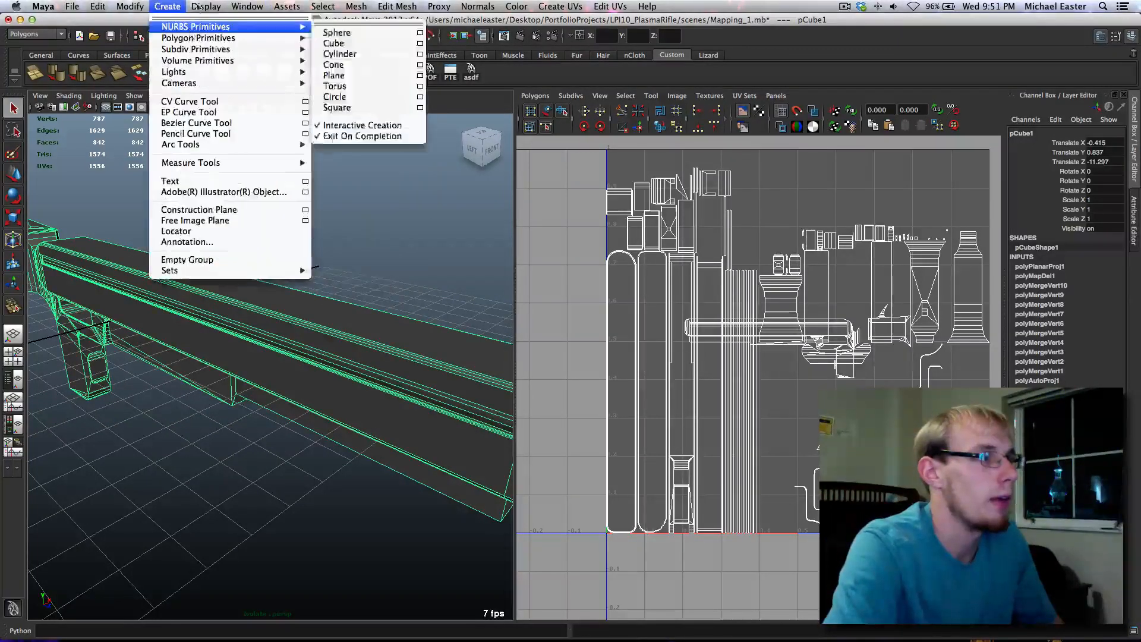
# Set the projection width and height to 50 in the planar projection script in the Script Editor
pyautogui.moveTo(271, 26)
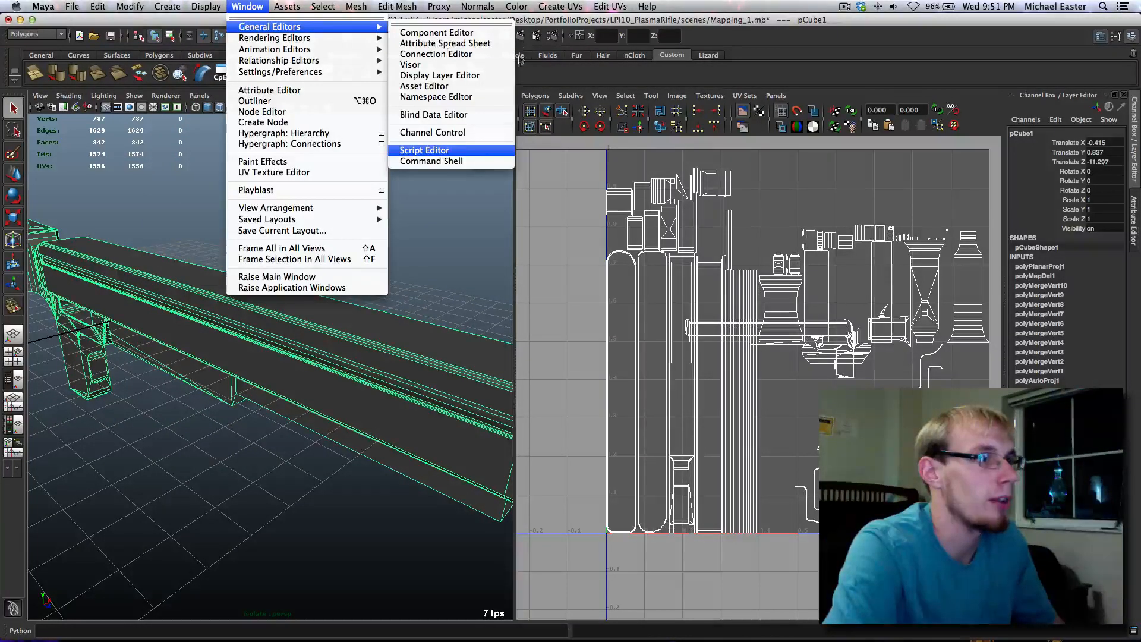
pyautogui.click(474, 152)
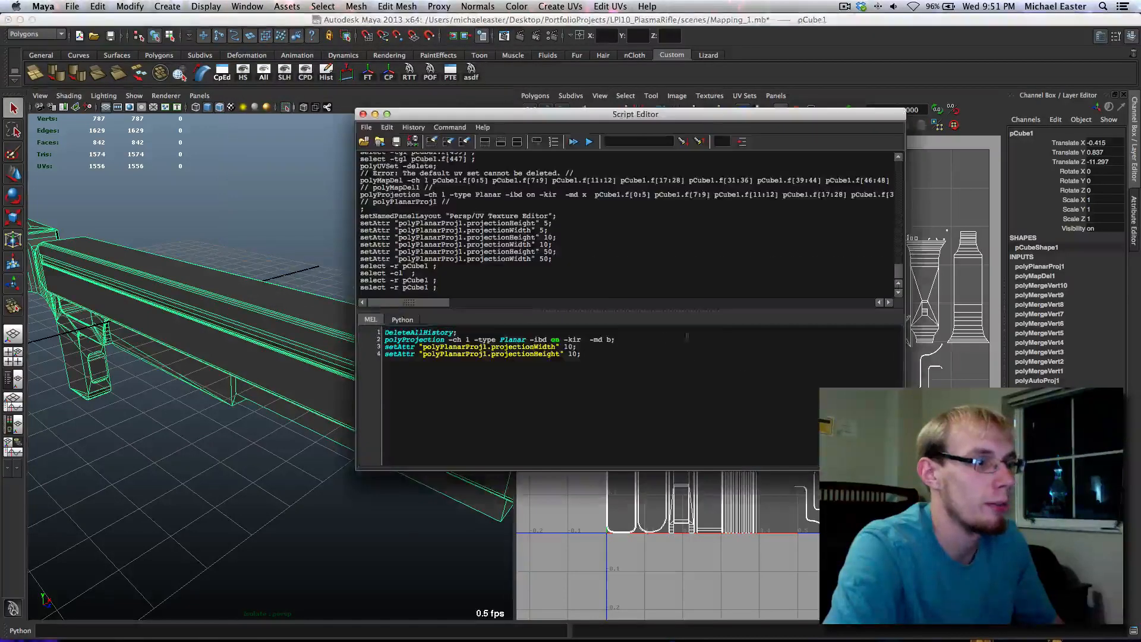
pyautogui.moveTo(564, 347); pyautogui.dragTo(568, 347)
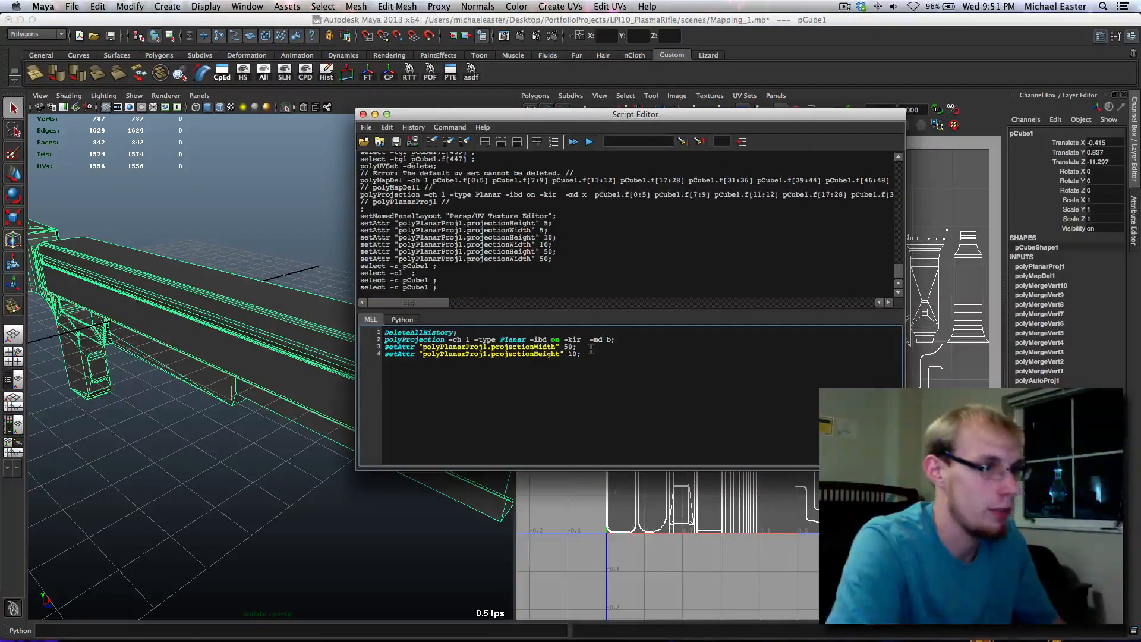
pyautogui.click(571, 357)
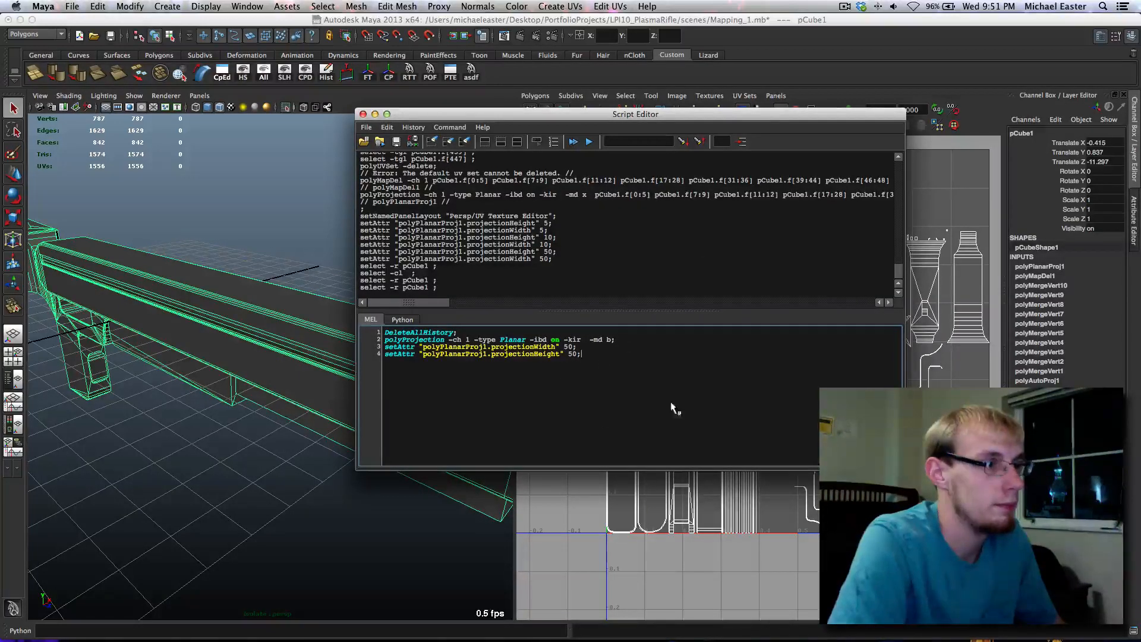
# Save the whole edited projection script to the shelf as POF50 and close the Script Editor
pyautogui.moveTo(703, 402); pyautogui.dragTo(380, 318)
pyautogui.click(412, 141)
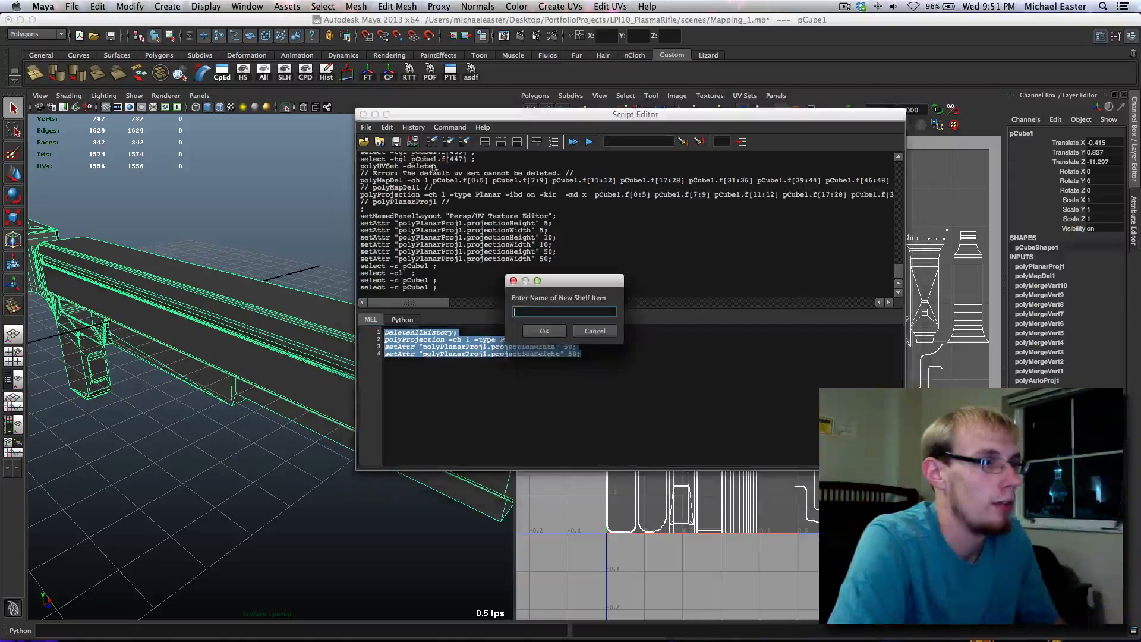
pyautogui.write('POF50')
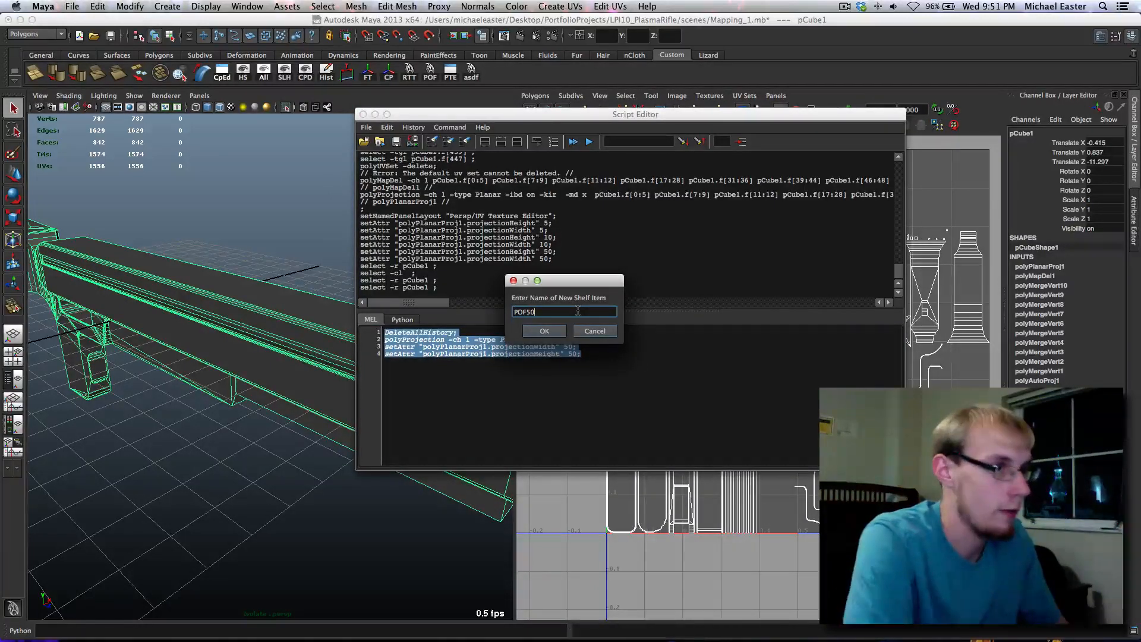
pyautogui.click(544, 331)
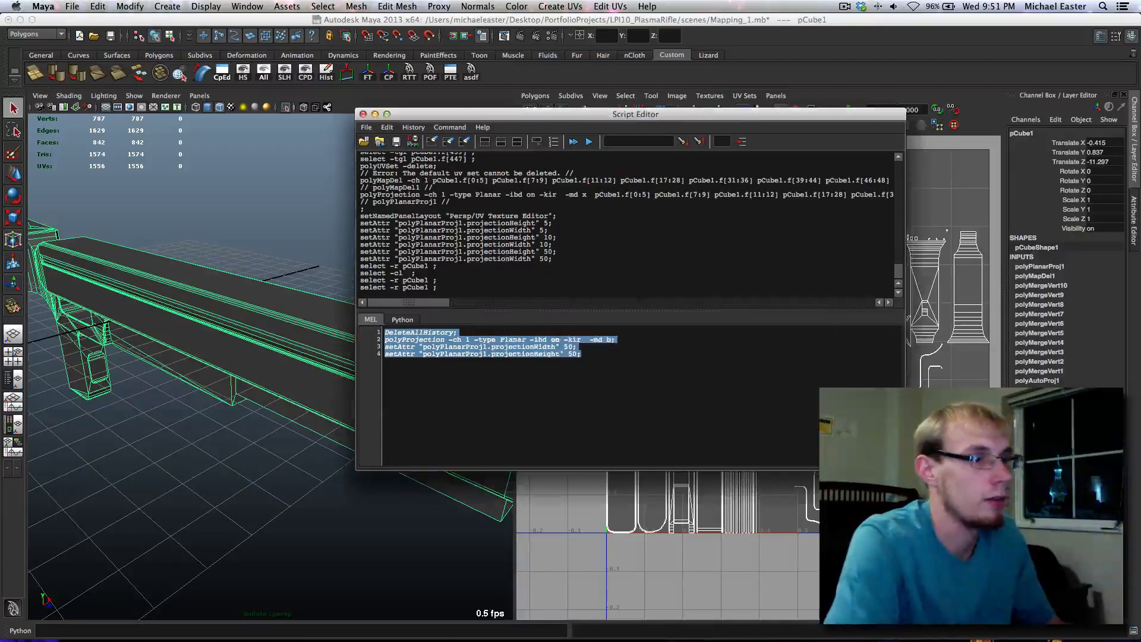
pyautogui.click(364, 114)
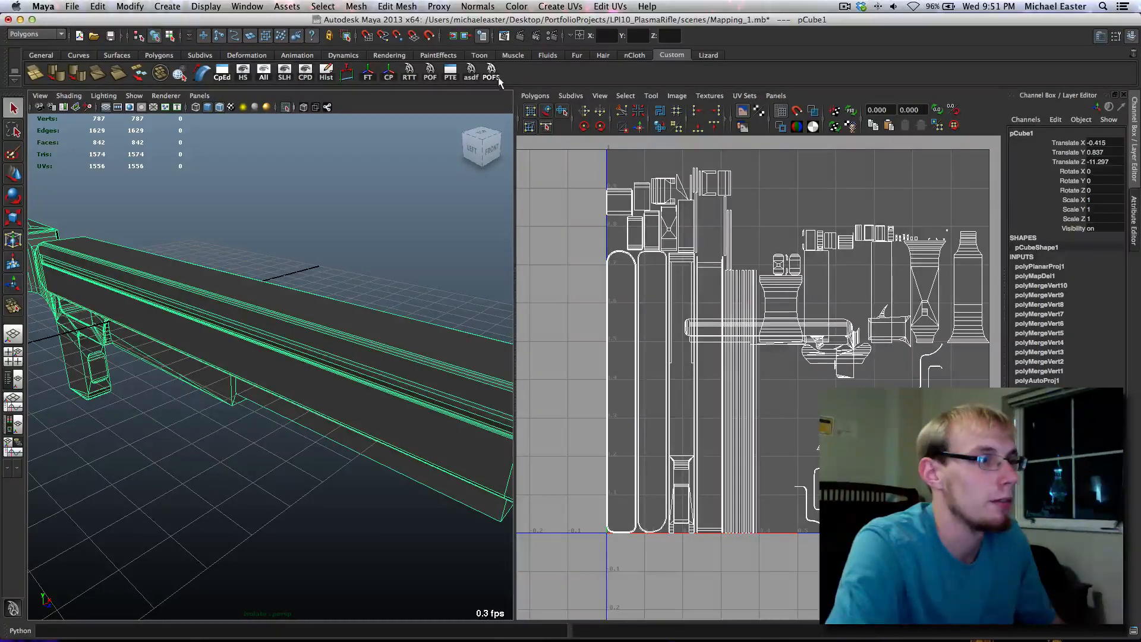
# Delete the old POF script from the custom shelf
pyautogui.rightClick(428, 72)
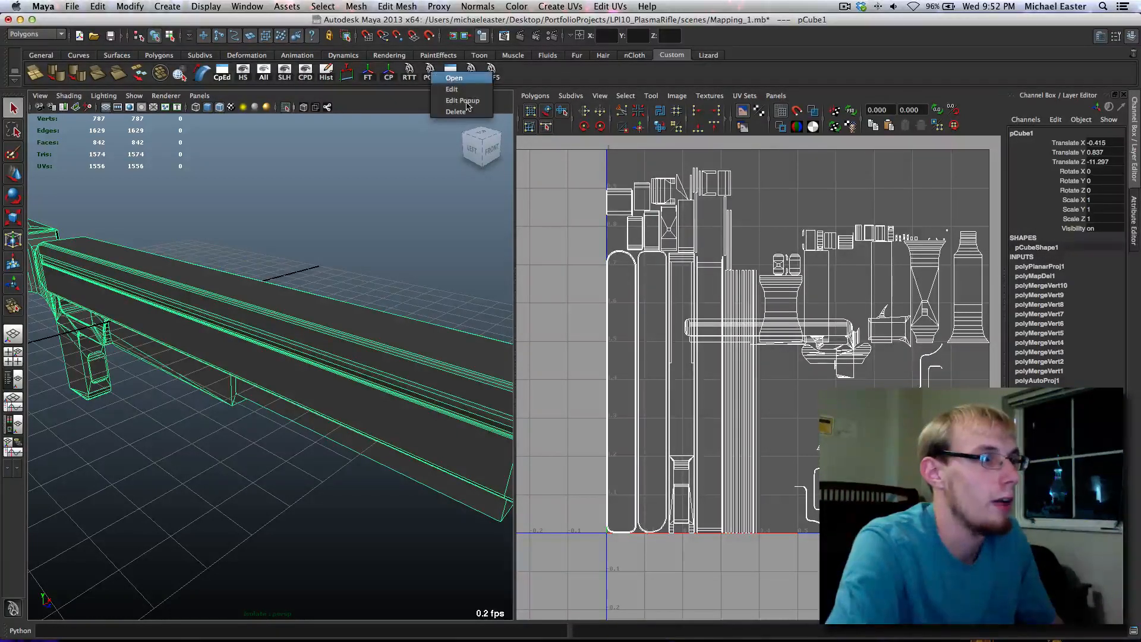
pyautogui.click(525, 89)
pyautogui.click(638, 56)
pyautogui.click(660, 57)
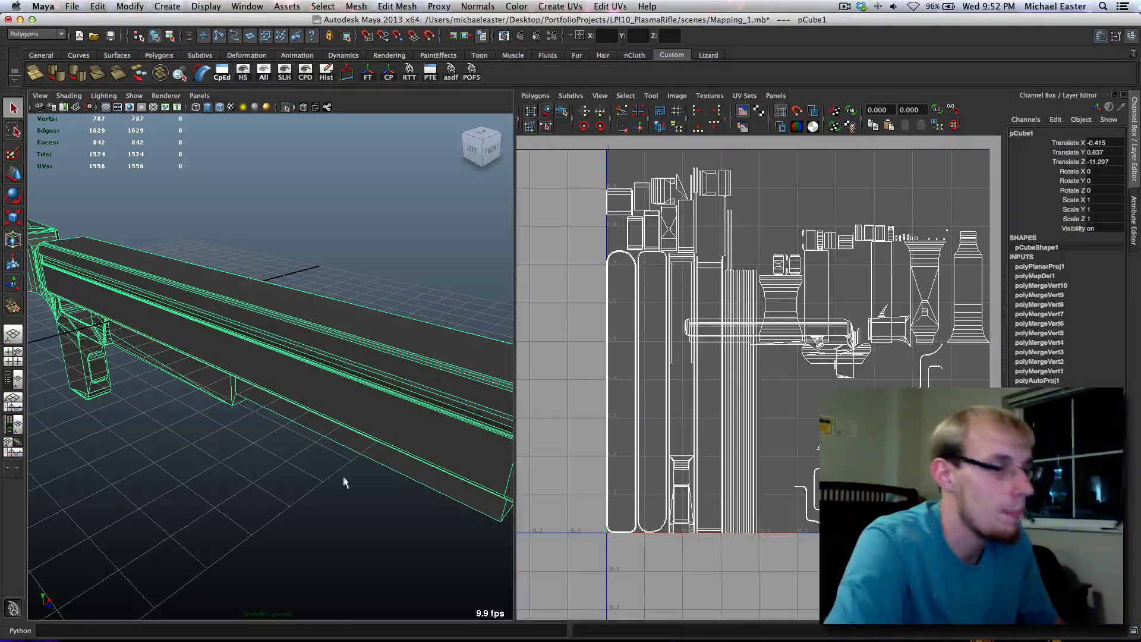
# Shade the UV shells to inspect the overlapping side projections, and expand the planar projection's attributes
pyautogui.keyDown('alt'); pyautogui.moveTo(331, 450); pyautogui.dragTo(364, 399); pyautogui.keyUp('alt')
pyautogui.keyDown('alt'); pyautogui.moveTo(363, 399); pyautogui.dragTo(231, 392, button='middle'); pyautogui.keyUp('alt')
pyautogui.keyDown('alt'); pyautogui.moveTo(339, 401); pyautogui.dragTo(322, 398); pyautogui.keyUp('alt')
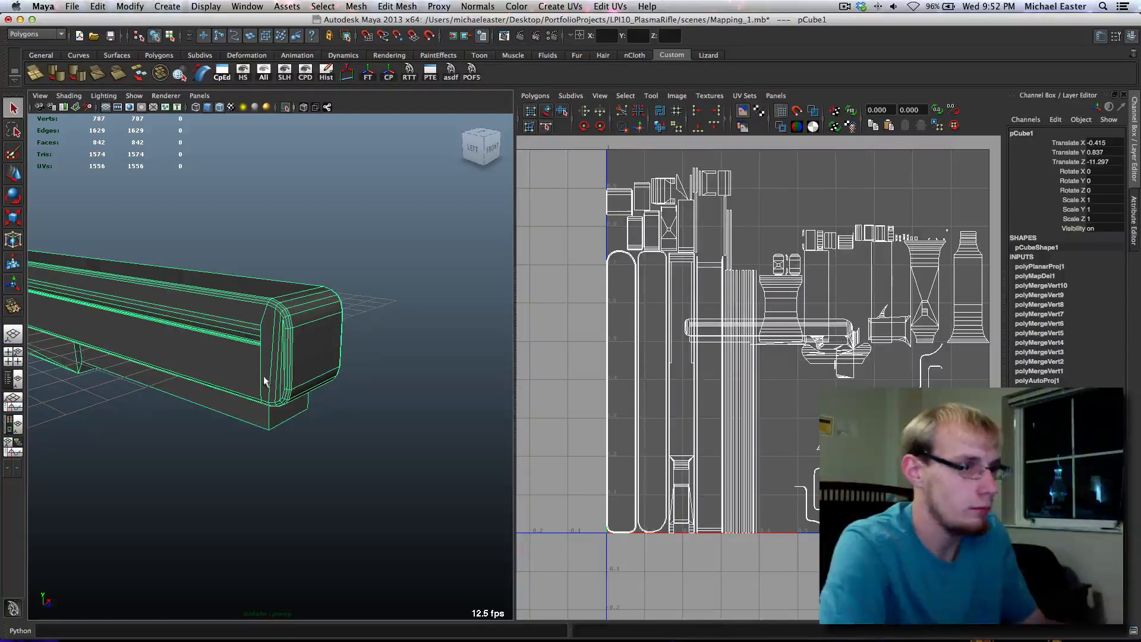
pyautogui.keyDown('alt'); pyautogui.moveTo(236, 368); pyautogui.dragTo(583, 272); pyautogui.keyUp('alt')
pyautogui.click(813, 110)
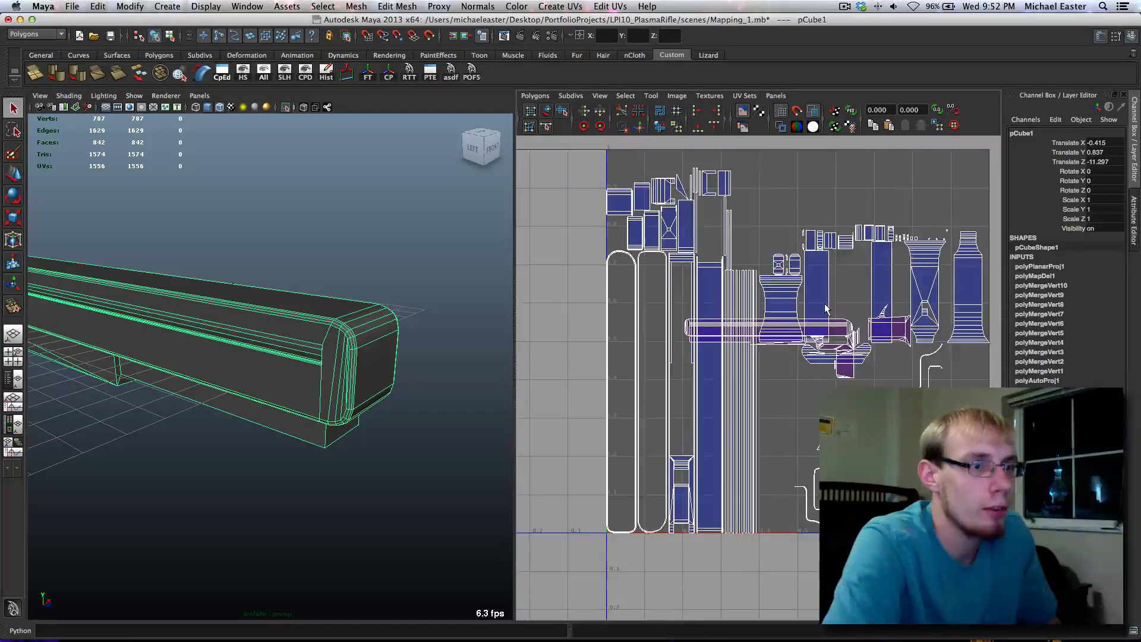
pyautogui.scroll(6, 825, 303)
pyautogui.keyDown('alt'); pyautogui.moveTo(802, 290); pyautogui.dragTo(833, 311, button='middle'); pyautogui.keyUp('alt')
pyautogui.keyDown('alt'); pyautogui.moveTo(841, 271); pyautogui.dragTo(798, 320, button='middle'); pyautogui.keyUp('alt')
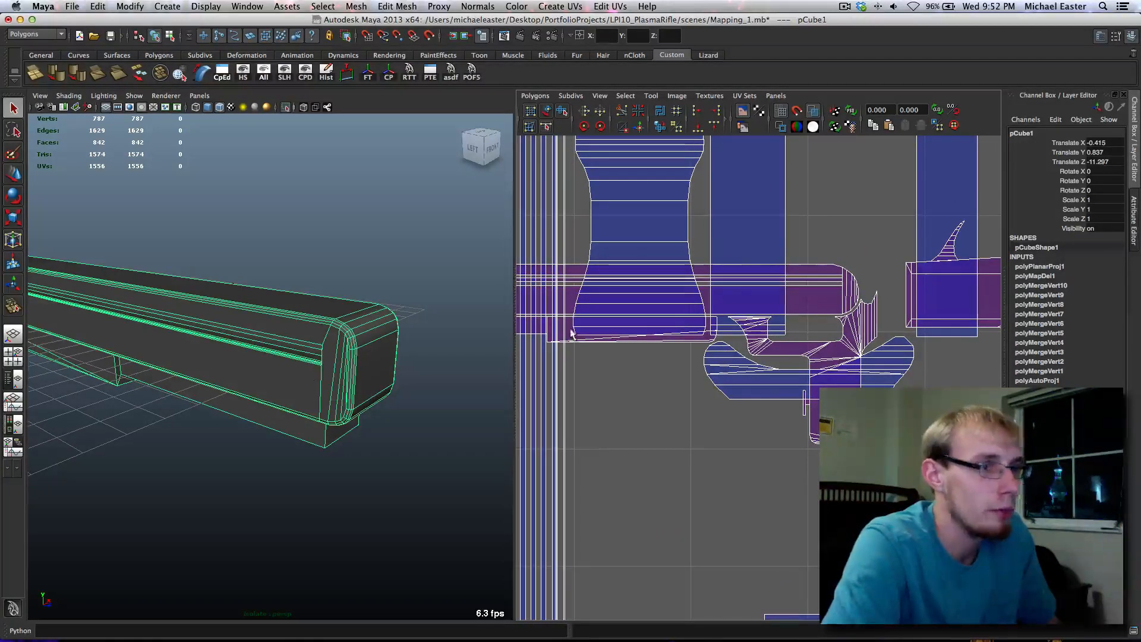
pyautogui.scroll(-5, 851, 367)
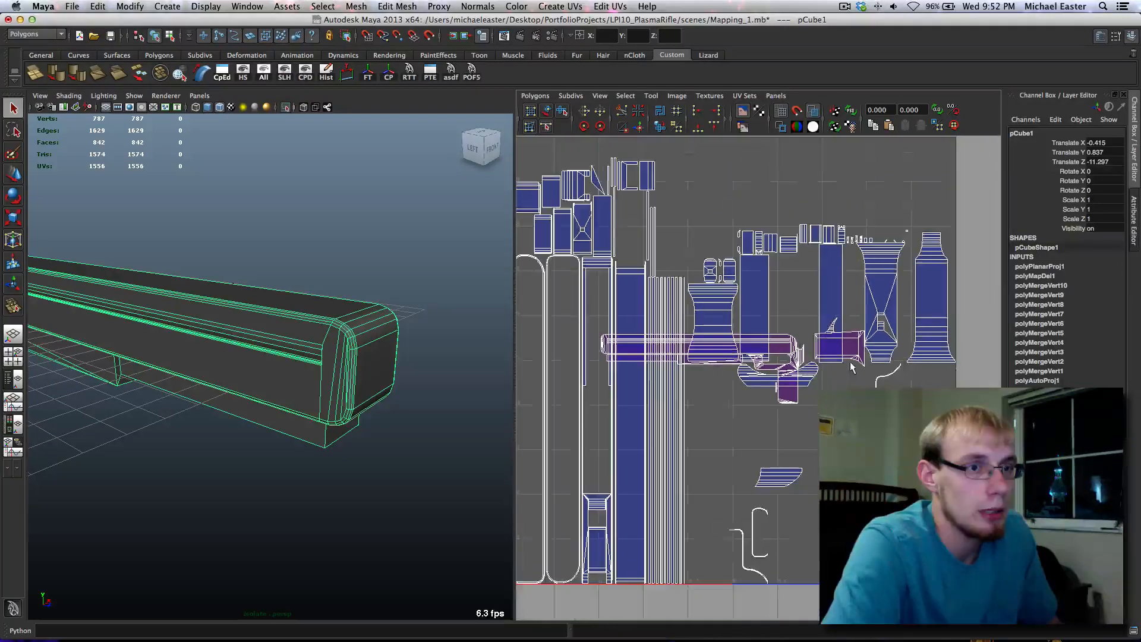
pyautogui.click(1039, 266)
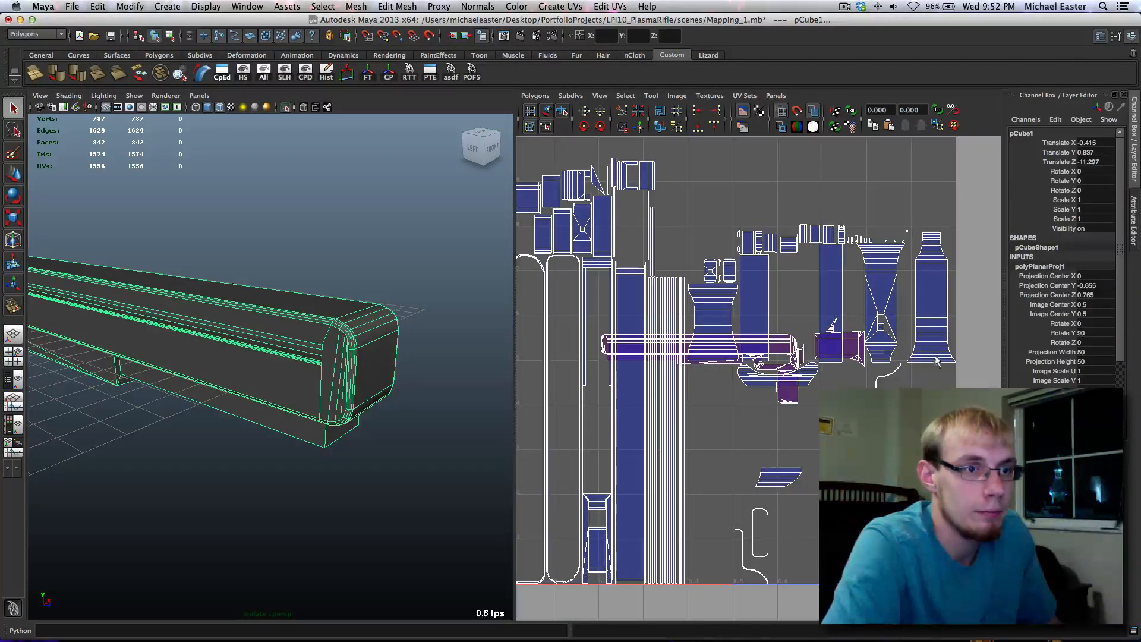
pyautogui.keyDown('alt'); pyautogui.moveTo(804, 325); pyautogui.dragTo(860, 381, button='middle'); pyautogui.keyUp('alt')
# Open the Layout UVs options and set shell rotation to None
pyautogui.click(535, 95)
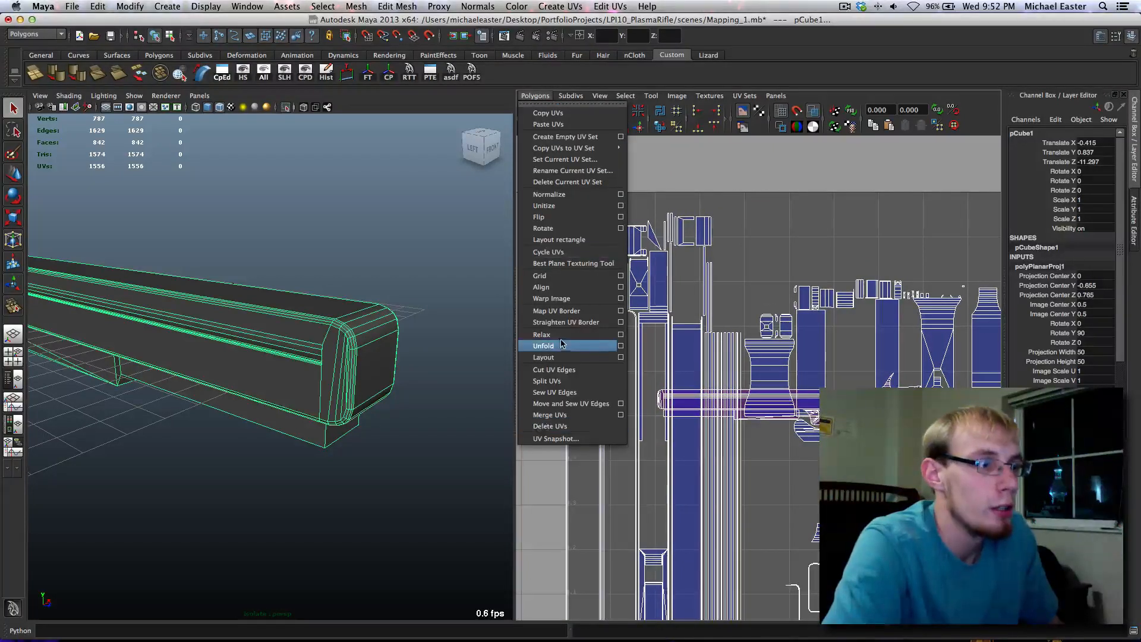
pyautogui.click(620, 357)
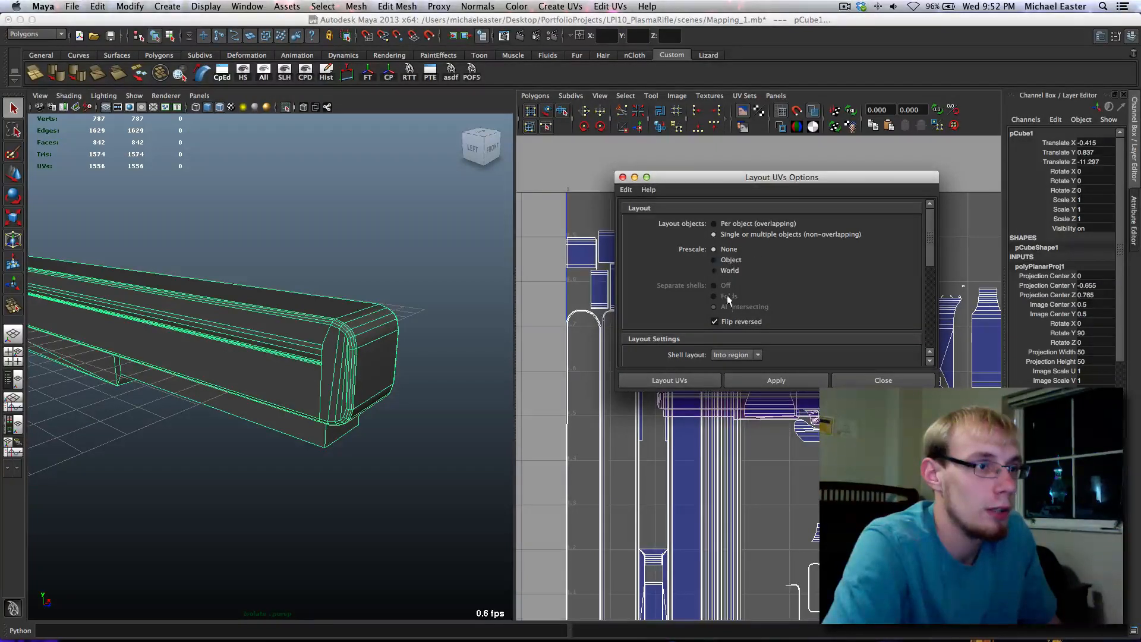
pyautogui.scroll(-3, 728, 305)
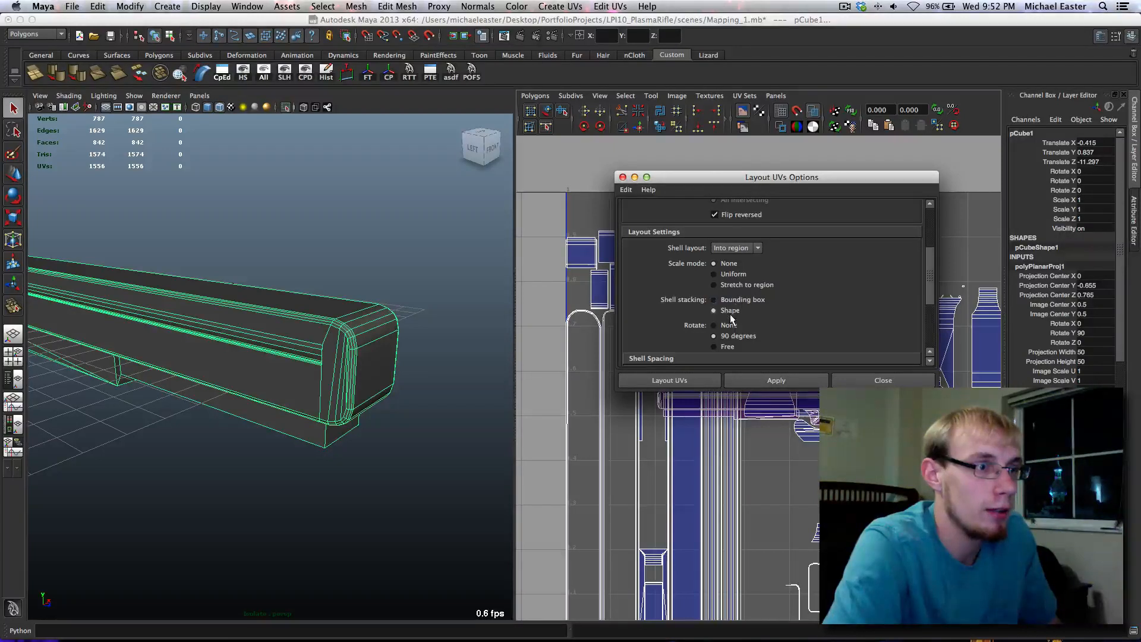
pyautogui.scroll(-3, 731, 319)
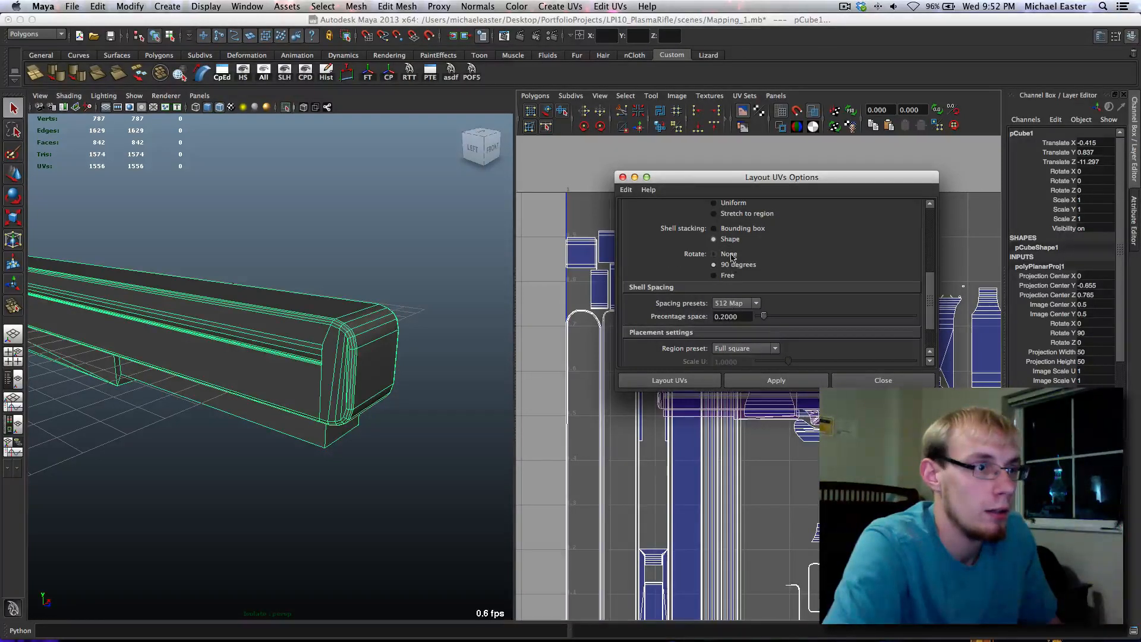
pyautogui.scroll(-2, 734, 279)
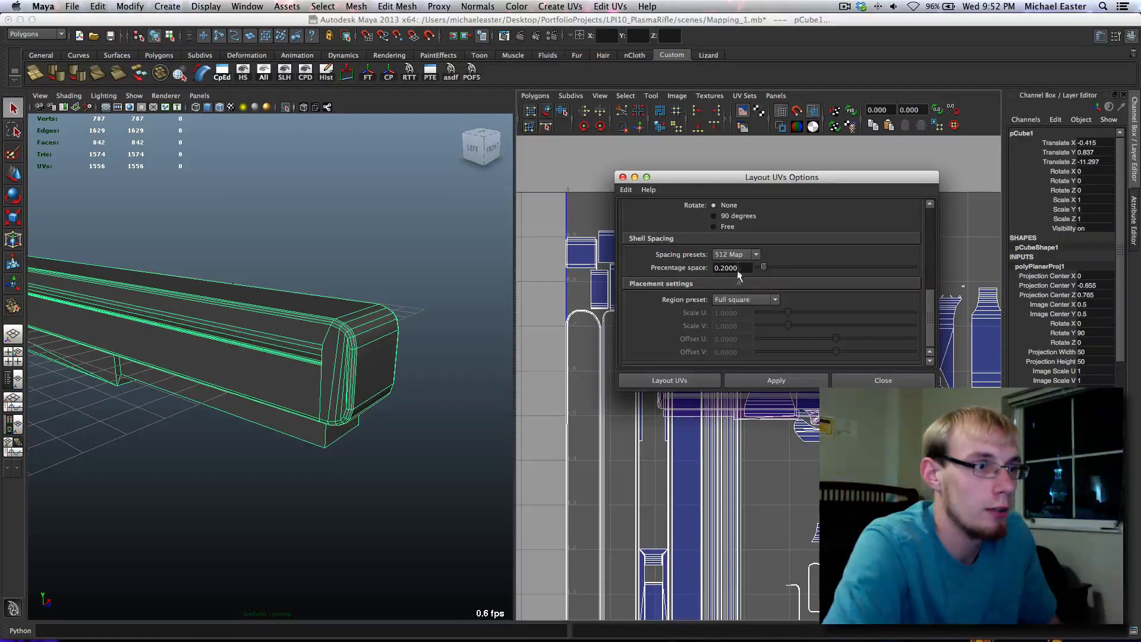
pyautogui.scroll(4, 737, 270)
pyautogui.scroll(5, 736, 266)
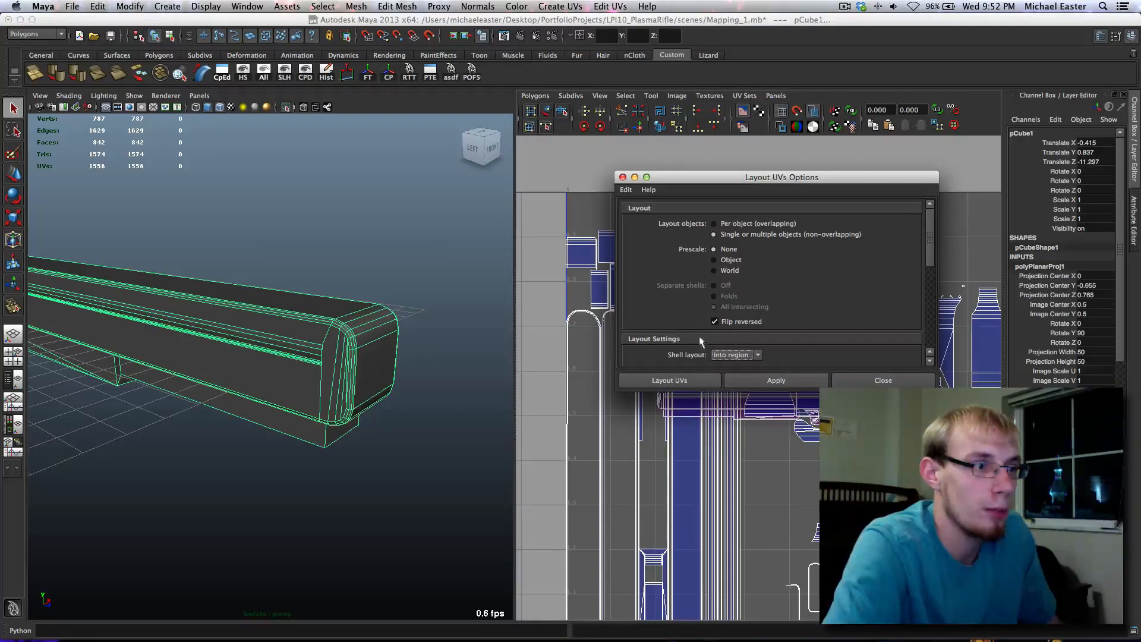
# Apply the UV layout with the shell layout set to None
pyautogui.scroll(-2, 713, 336)
pyautogui.click(747, 321)
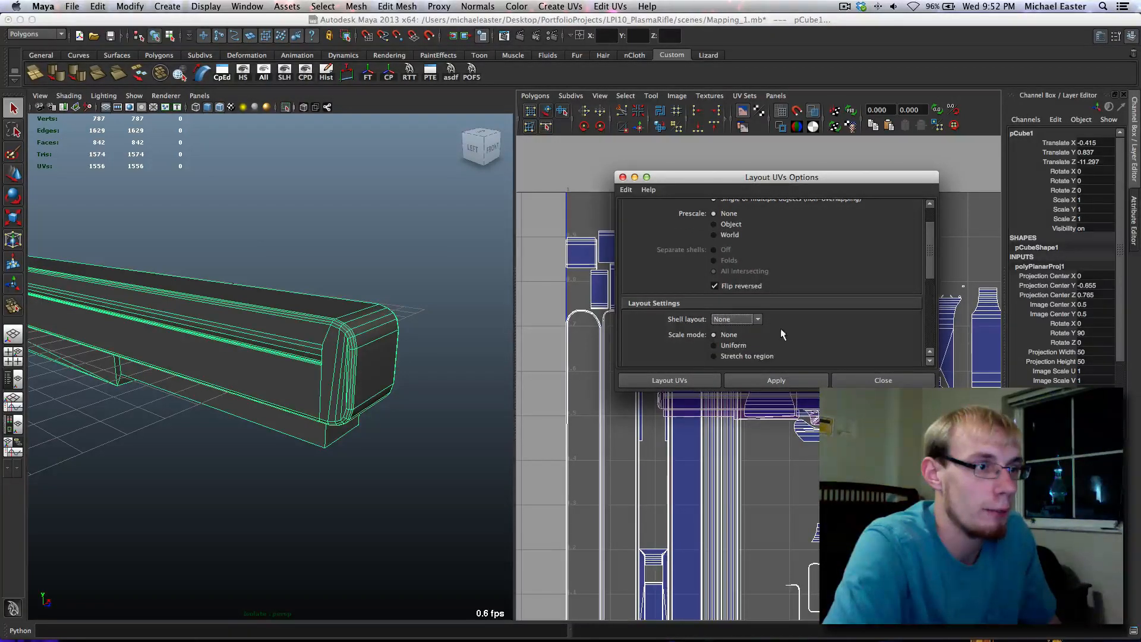
pyautogui.scroll(-4, 782, 339)
pyautogui.click(788, 378)
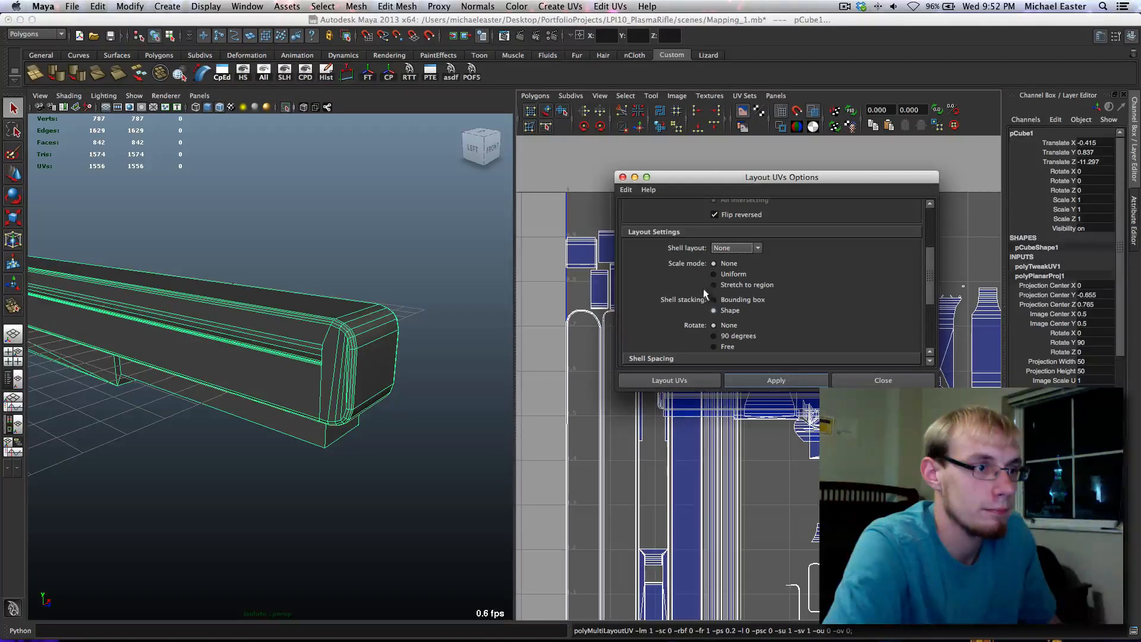
# Try laying out the rifle body's UV shells along U
pyautogui.click(722, 266)
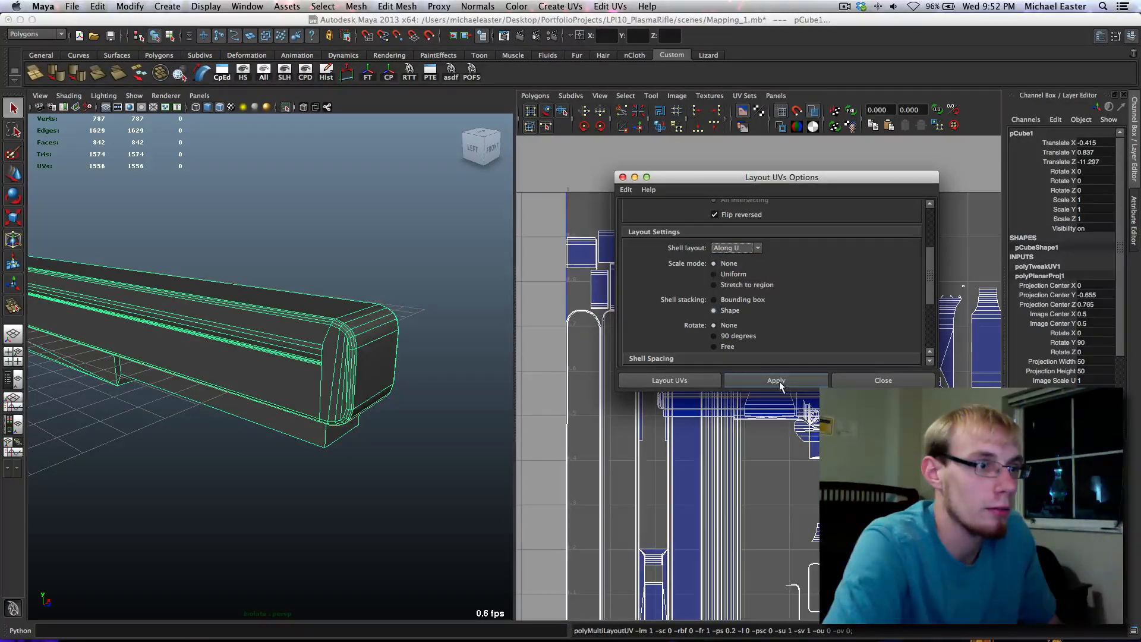
pyautogui.click(776, 380)
pyautogui.scroll(-5, 722, 557)
pyautogui.keyDown('alt'); pyautogui.moveTo(853, 473); pyautogui.dragTo(604, 491, button='middle'); pyautogui.keyUp('alt')
# Lay out the rifle body's UV shells into the region without rotation or scaling, close the options and inspect the arrangement
pyautogui.click(759, 249)
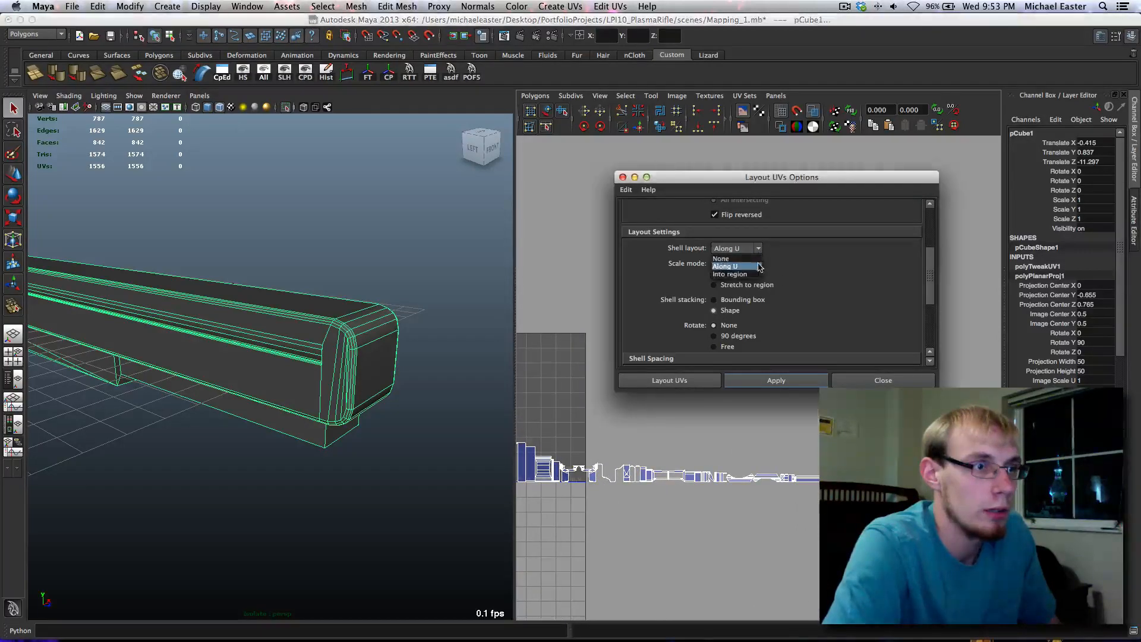
pyautogui.click(755, 267)
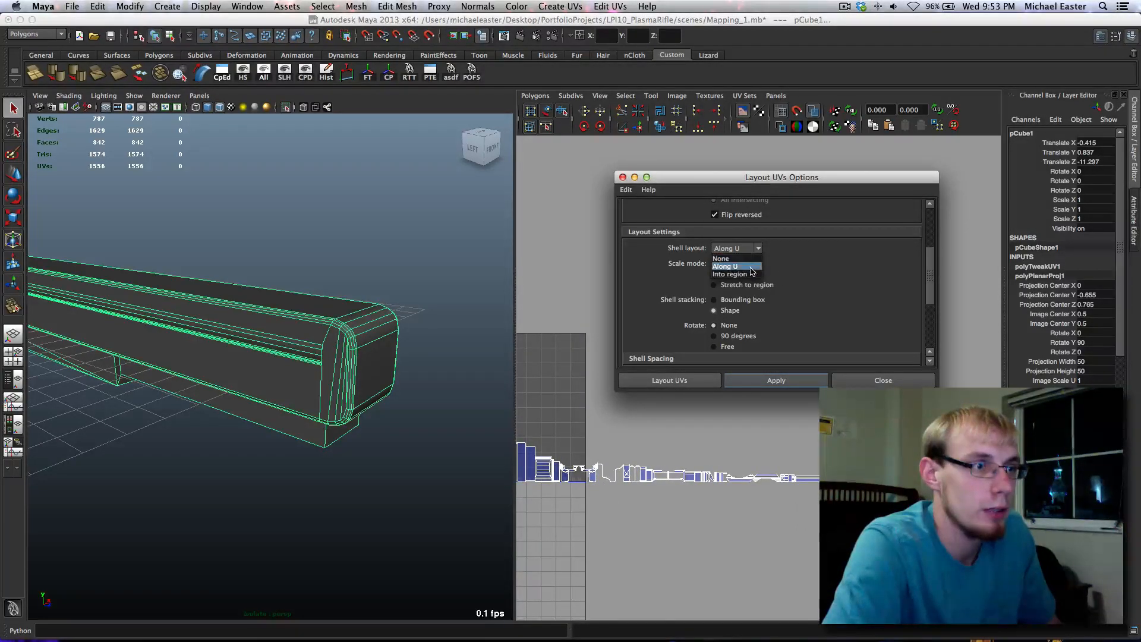
pyautogui.click(753, 274)
pyautogui.click(778, 383)
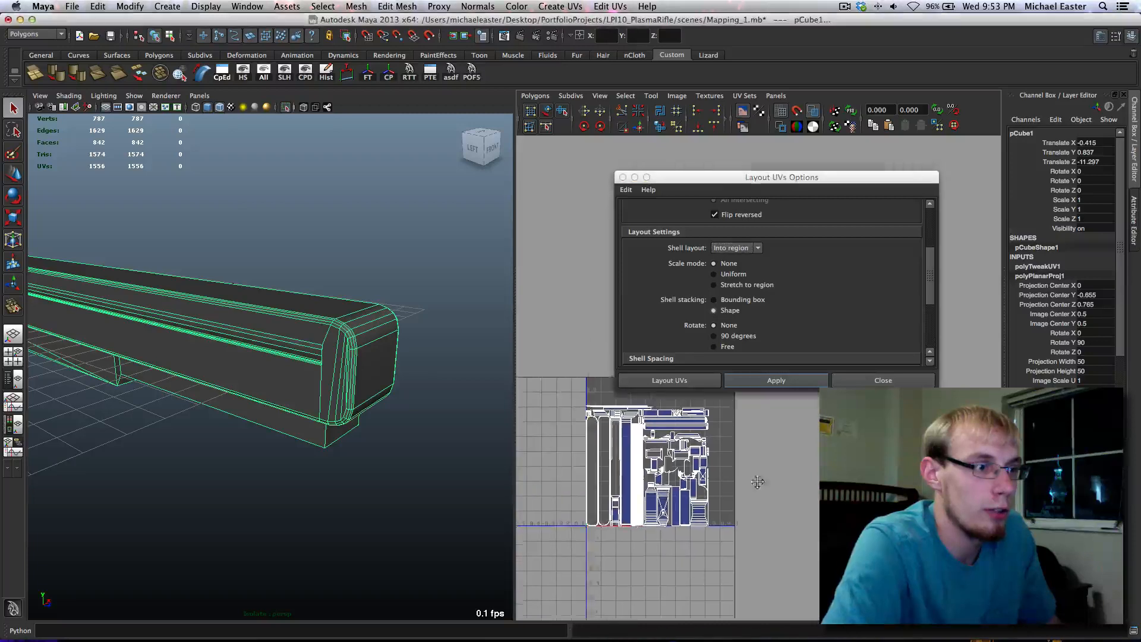
pyautogui.click(881, 379)
pyautogui.scroll(6, 797, 390)
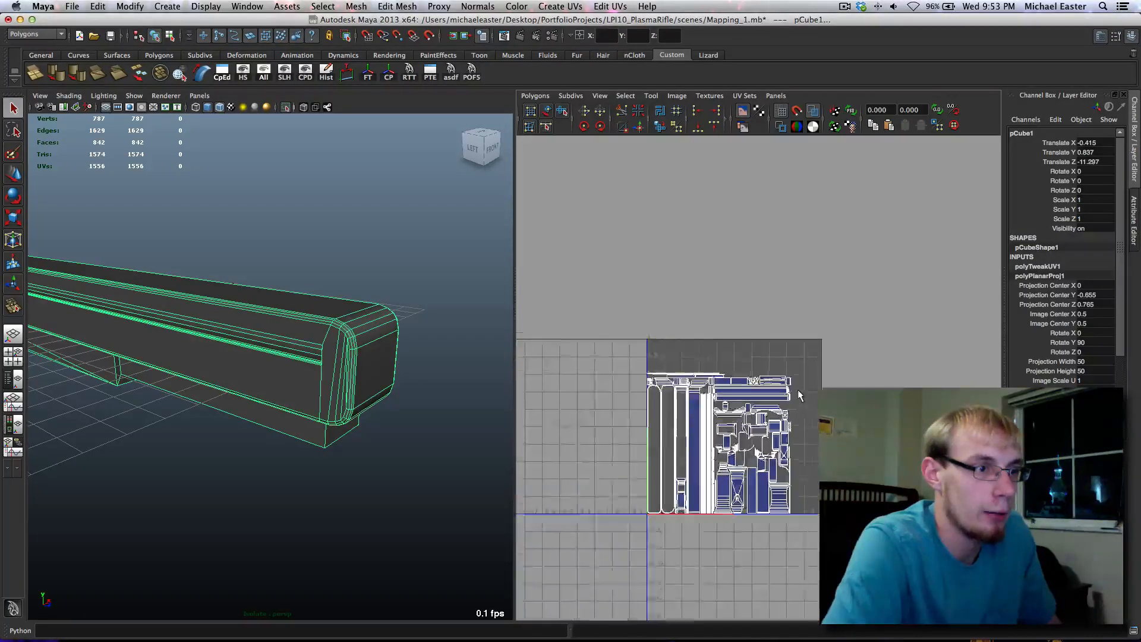
pyautogui.keyDown('alt'); pyautogui.moveTo(888, 372); pyautogui.dragTo(728, 276, button='middle'); pyautogui.keyUp('alt')
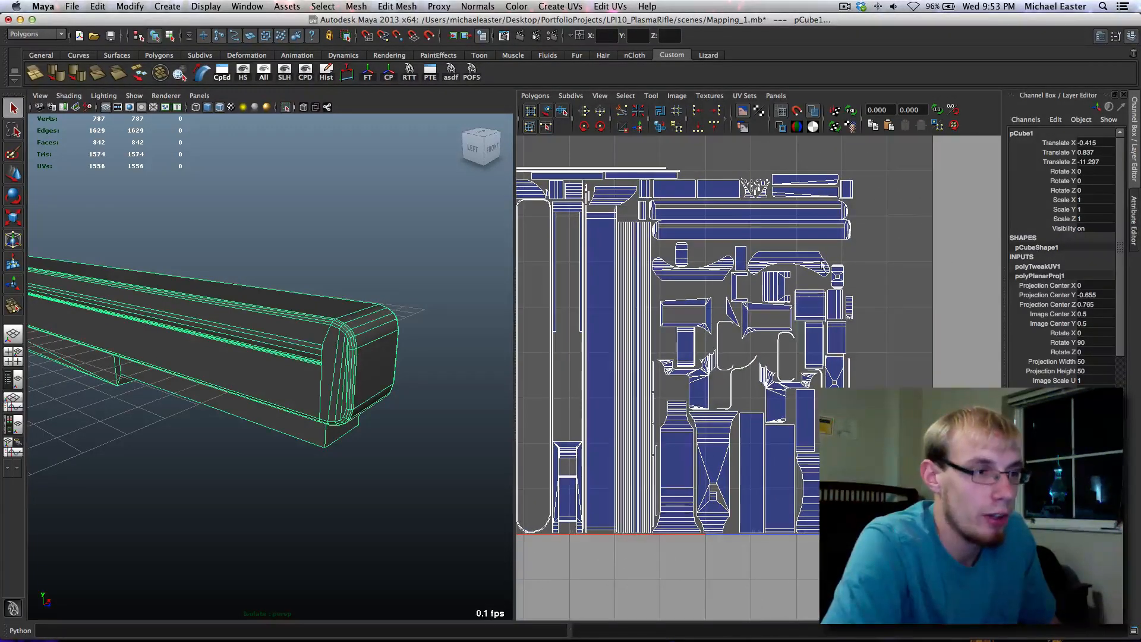
pyautogui.keyDown('alt'); pyautogui.moveTo(828, 222); pyautogui.dragTo(848, 277, button='middle'); pyautogui.keyUp('alt')
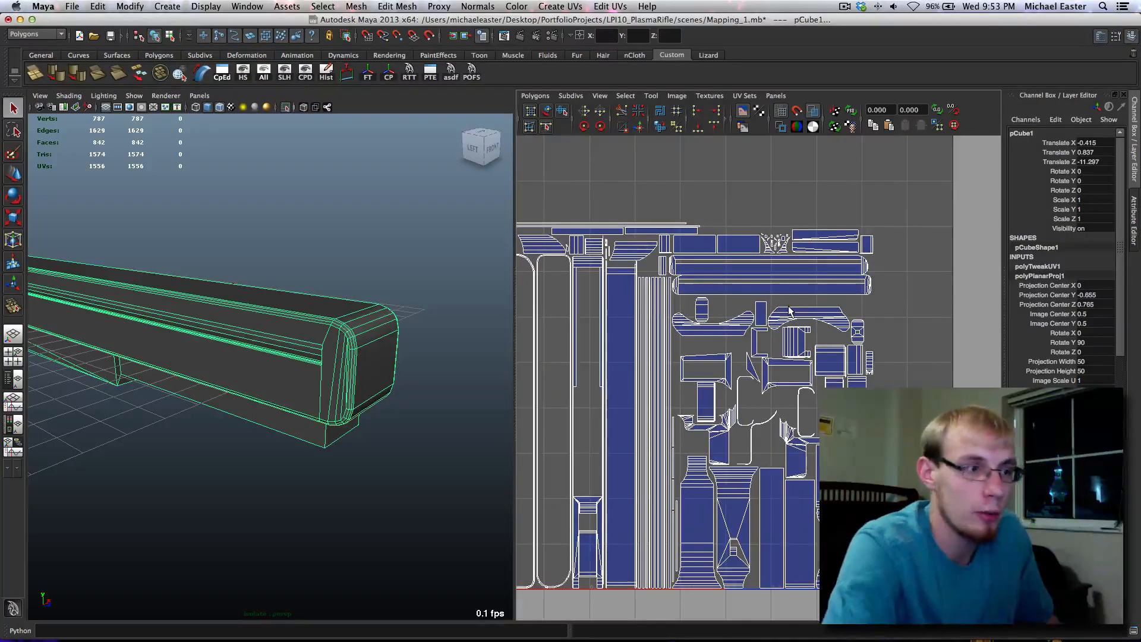
# Select the long flat face on top of the rifle's body and locate its shell in the UV Texture Editor
pyautogui.keyDown('alt'); pyautogui.moveTo(287, 326); pyautogui.dragTo(216, 351); pyautogui.keyUp('alt')
pyautogui.press('space')
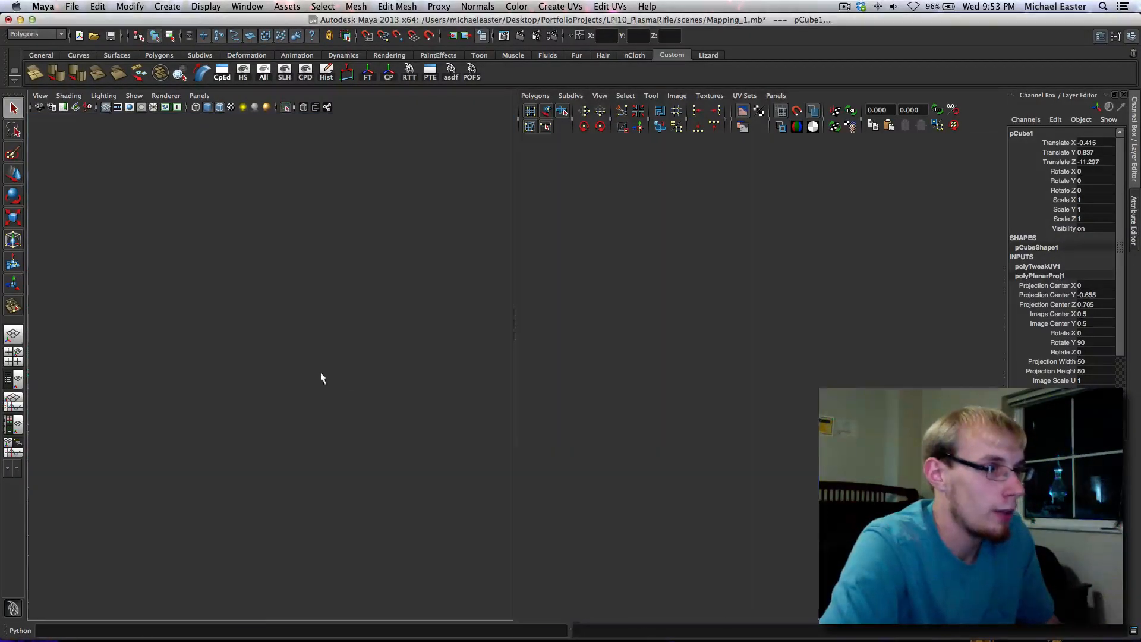
pyautogui.keyDown('alt'); pyautogui.moveTo(321, 377); pyautogui.dragTo(382, 368); pyautogui.keyUp('alt')
pyautogui.keyDown('alt'); pyautogui.moveTo(507, 390); pyautogui.dragTo(454, 369); pyautogui.keyUp('alt')
pyautogui.moveTo(433, 298); pyautogui.dragTo(431, 307, button='right')
pyautogui.click(430, 304)
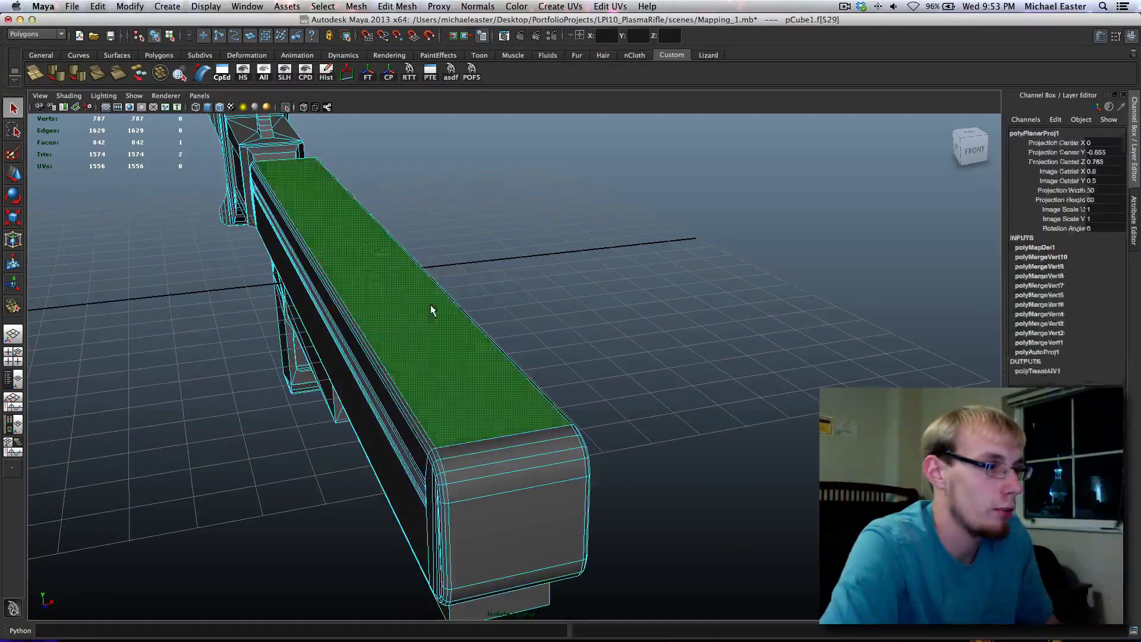
pyautogui.keyDown('alt'); pyautogui.moveTo(430, 304); pyautogui.dragTo(497, 381); pyautogui.keyUp('alt')
pyautogui.keyDown('alt'); pyautogui.moveTo(497, 381); pyautogui.dragTo(521, 382, button='middle'); pyautogui.keyUp('alt')
pyautogui.scroll(3, 522, 383)
pyautogui.press('space')
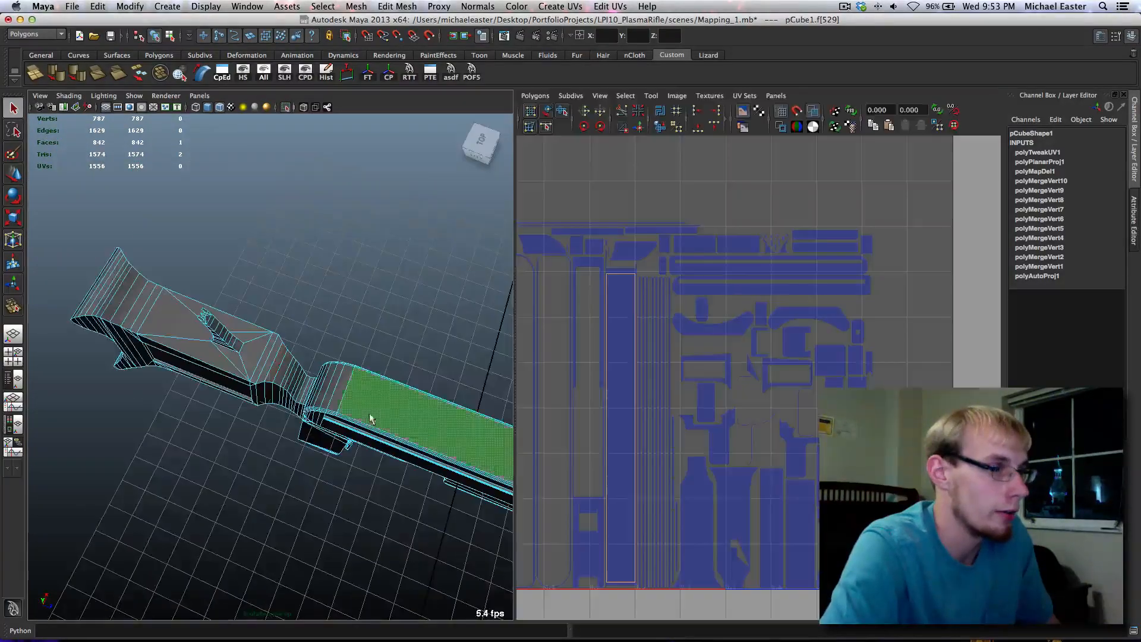
# Switch from the perspective view to a maximized right side view of the rifle
pyautogui.press('space')
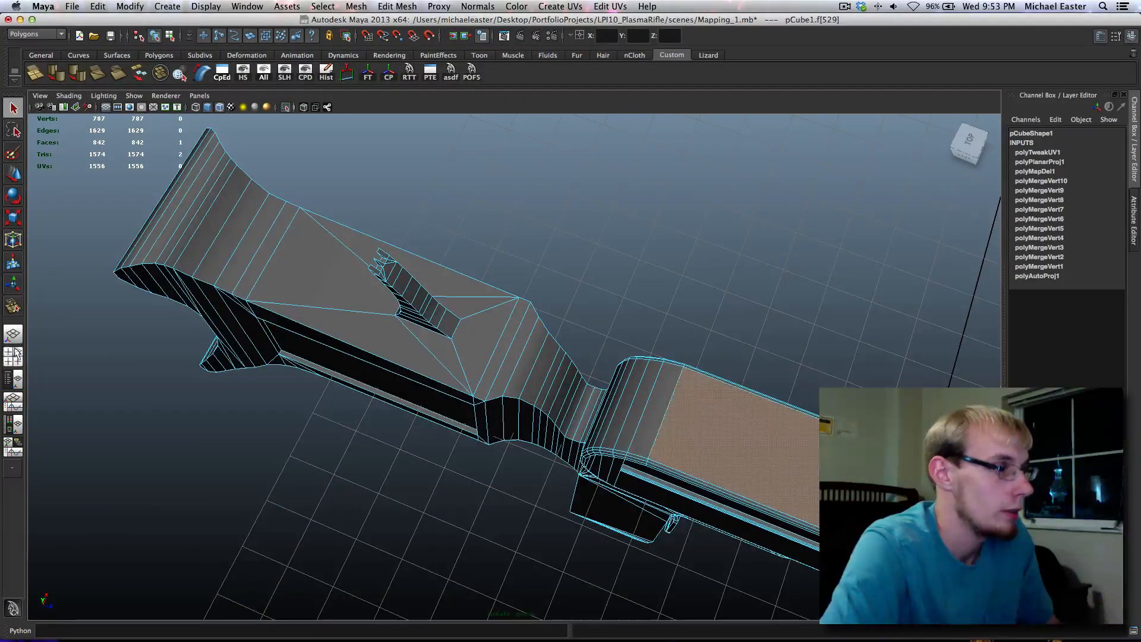
pyautogui.press('space')
pyautogui.press('space')
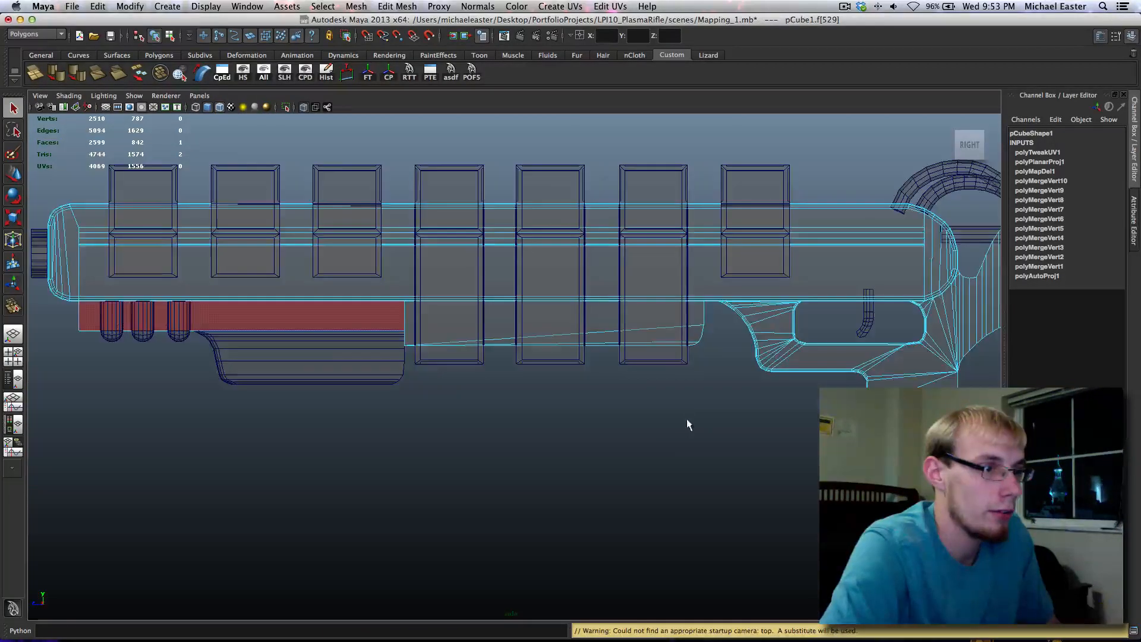
# Examine the rifle from barrel to stock in the right side view for flat horizontal faces
pyautogui.keyDown('alt'); pyautogui.moveTo(687, 419); pyautogui.dragTo(274, 530, button='middle'); pyautogui.keyUp('alt')
pyautogui.keyDown('alt'); pyautogui.moveTo(553, 415); pyautogui.dragTo(490, 467, button='middle'); pyautogui.keyUp('alt')
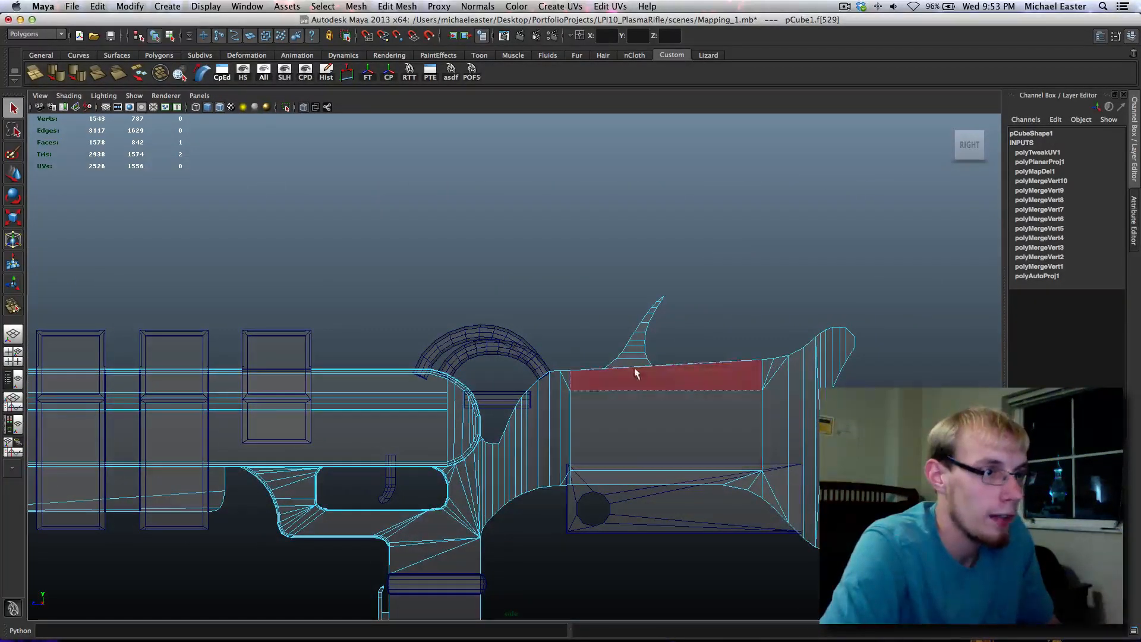
pyautogui.keyDown('alt'); pyautogui.moveTo(560, 429); pyautogui.dragTo(725, 431, button='middle'); pyautogui.keyUp('alt')
pyautogui.keyDown('alt'); pyautogui.moveTo(501, 406); pyautogui.dragTo(738, 377, button='middle'); pyautogui.keyUp('alt')
pyautogui.keyDown('alt'); pyautogui.moveTo(469, 436); pyautogui.dragTo(942, 463, button='middle'); pyautogui.keyUp('alt')
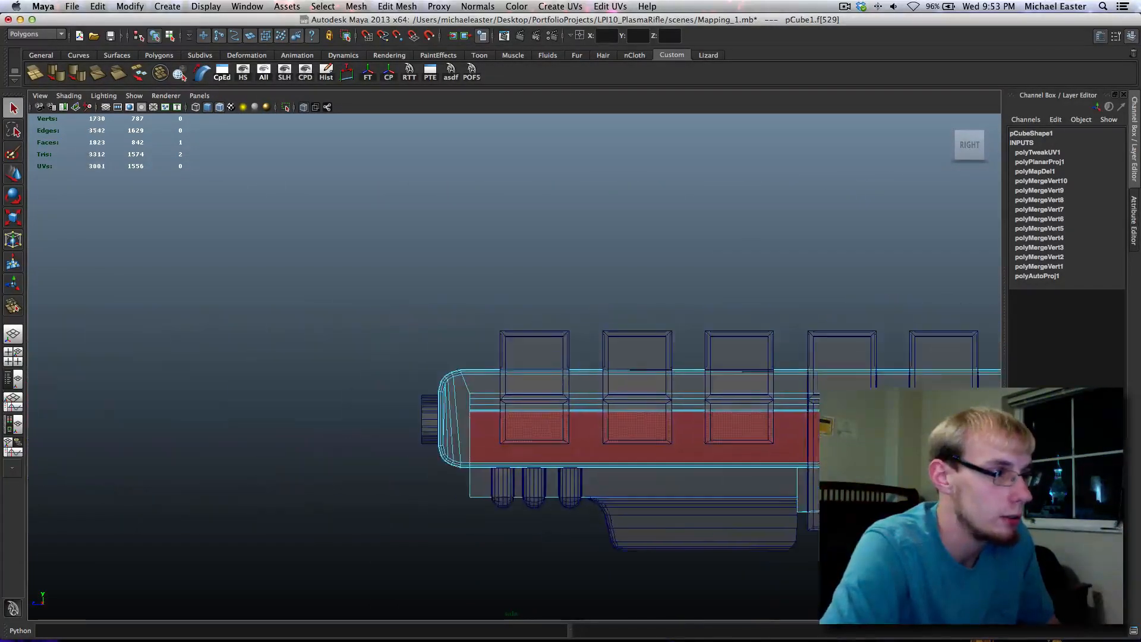
pyautogui.keyDown('alt'); pyautogui.moveTo(827, 440); pyautogui.dragTo(675, 416, button='middle'); pyautogui.keyUp('alt')
pyautogui.keyDown('alt'); pyautogui.moveTo(772, 512); pyautogui.dragTo(677, 397, button='middle'); pyautogui.keyUp('alt')
pyautogui.moveTo(795, 490)
pyautogui.keyDown('alt'); pyautogui.mouseDown(button='middle')
pyautogui.moveTo(473, 426)
pyautogui.moveTo(332, 468)
pyautogui.mouseUp(button='middle'); pyautogui.keyUp('alt')
pyautogui.keyDown('alt'); pyautogui.moveTo(611, 415); pyautogui.dragTo(376, 444, button='middle'); pyautogui.keyUp('alt')
pyautogui.scroll(3, 376, 444)
pyautogui.keyDown('alt'); pyautogui.moveTo(600, 389); pyautogui.dragTo(719, 357, button='right'); pyautogui.keyUp('alt')
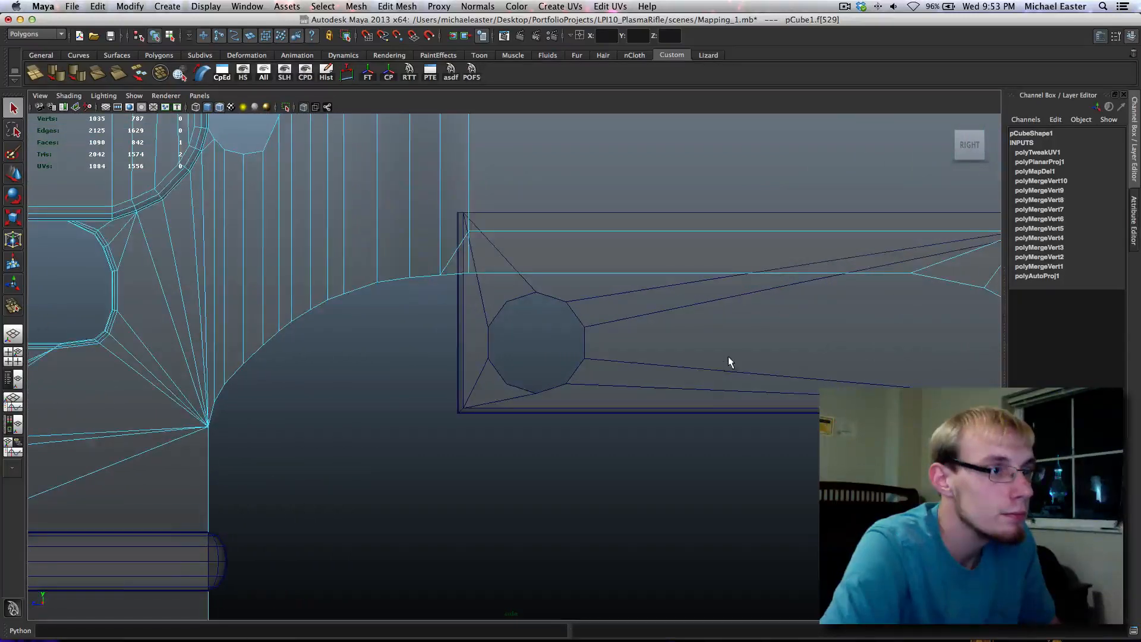
pyautogui.keyDown('alt'); pyautogui.moveTo(684, 324); pyautogui.dragTo(305, 440, button='middle'); pyautogui.keyUp('alt')
pyautogui.keyDown('alt'); pyautogui.moveTo(305, 440); pyautogui.dragTo(654, 440, button='right'); pyautogui.keyUp('alt')
pyautogui.keyDown('alt'); pyautogui.moveTo(636, 452); pyautogui.dragTo(788, 321, button='middle'); pyautogui.keyUp('alt')
pyautogui.keyDown('alt'); pyautogui.moveTo(301, 398); pyautogui.dragTo(559, 473, button='right'); pyautogui.keyUp('alt')
pyautogui.keyDown('alt'); pyautogui.moveTo(558, 473); pyautogui.dragTo(660, 227, button='middle'); pyautogui.keyUp('alt')
pyautogui.keyDown('alt'); pyautogui.moveTo(485, 410); pyautogui.dragTo(672, 476, button='right'); pyautogui.keyUp('alt')
pyautogui.keyDown('alt'); pyautogui.moveTo(672, 476); pyautogui.dragTo(529, 171, button='middle'); pyautogui.keyUp('alt')
pyautogui.keyDown('alt'); pyautogui.moveTo(577, 350); pyautogui.dragTo(401, 343, button='right'); pyautogui.keyUp('alt')
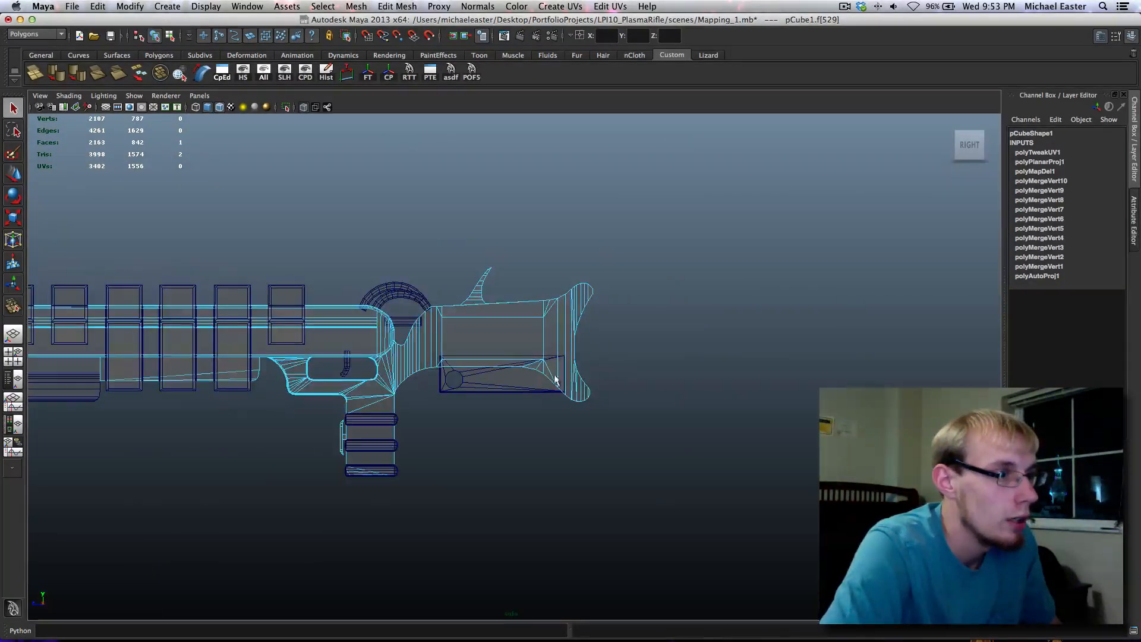
pyautogui.keyDown('alt'); pyautogui.moveTo(414, 363); pyautogui.dragTo(533, 375, button='middle'); pyautogui.keyUp('alt')
pyautogui.keyDown('alt'); pyautogui.moveTo(439, 367); pyautogui.dragTo(509, 374); pyautogui.keyUp('alt')
pyautogui.keyDown('alt'); pyautogui.moveTo(180, 376); pyautogui.dragTo(322, 376, button='middle'); pyautogui.keyUp('alt')
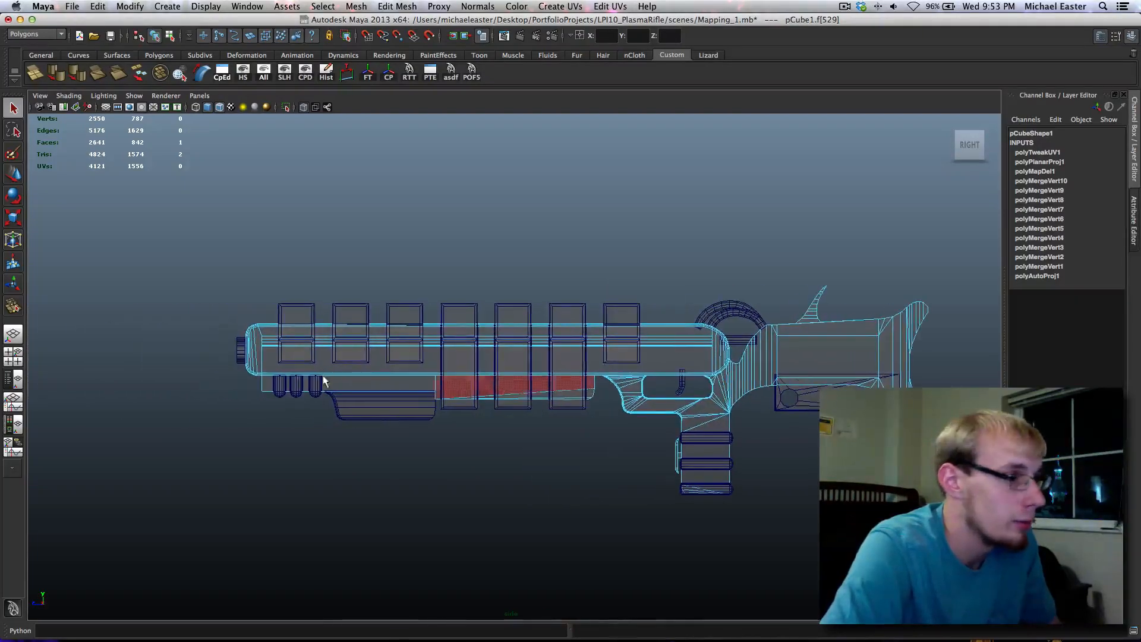
# Return to the perspective view and add the flat underside faces of the stock and forward body to the selection
pyautogui.press('space')
pyautogui.press('space')
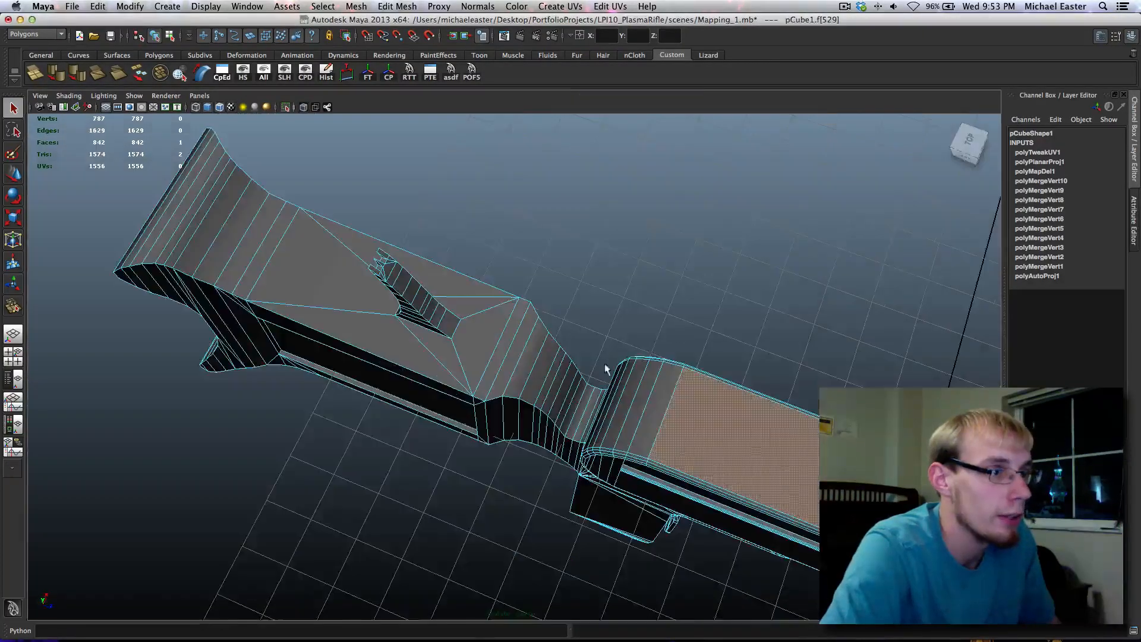
pyautogui.keyDown('alt'); pyautogui.moveTo(544, 412); pyautogui.dragTo(566, 294); pyautogui.keyUp('alt')
pyautogui.keyDown('alt'); pyautogui.moveTo(738, 458); pyautogui.dragTo(808, 213, button='middle'); pyautogui.keyUp('alt')
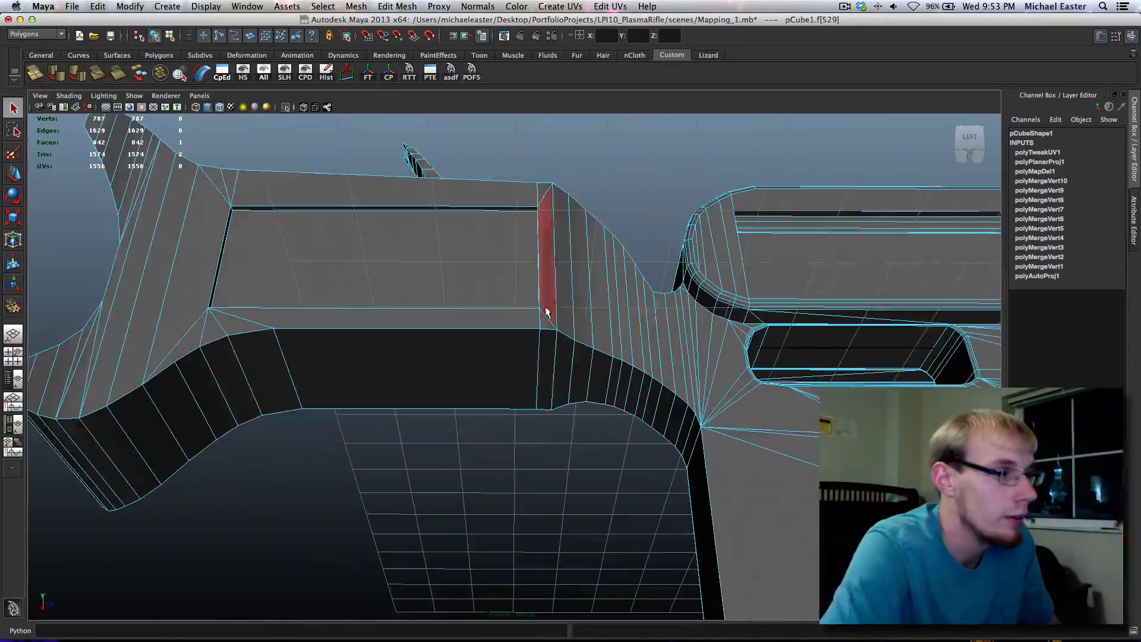
pyautogui.keyDown('shift'); pyautogui.click(437, 381); pyautogui.keyUp('shift')
pyautogui.keyDown('alt'); pyautogui.moveTo(886, 377); pyautogui.dragTo(284, 381, button='middle'); pyautogui.keyUp('alt')
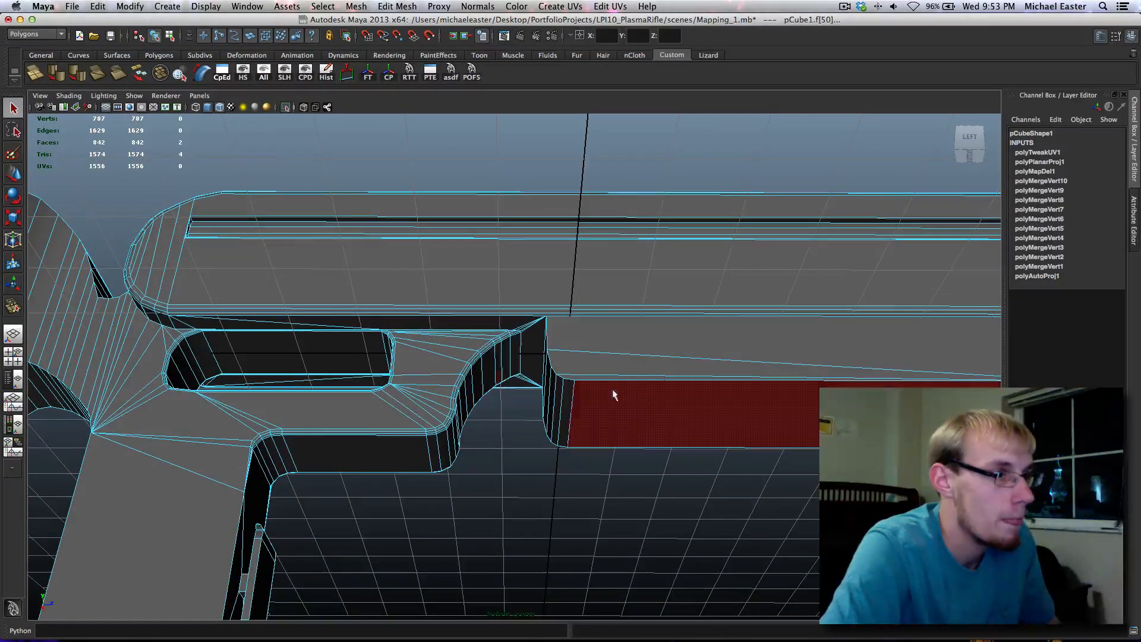
pyautogui.keyDown('shift'); pyautogui.click(662, 410); pyautogui.keyUp('shift')
pyautogui.keyDown('alt'); pyautogui.moveTo(769, 428); pyautogui.dragTo(153, 389, button='middle'); pyautogui.keyUp('alt')
pyautogui.keyDown('shift'); pyautogui.click(331, 344); pyautogui.keyUp('shift')
# Add the body's underside faces above the trigger guard and the ceiling face of the trigger opening to the selection
pyautogui.moveTo(595, 371)
pyautogui.keyDown('alt'); pyautogui.mouseDown(button='middle')
pyautogui.moveTo(173, 360)
pyautogui.moveTo(834, 386)
pyautogui.mouseUp(button='middle'); pyautogui.keyUp('alt')
pyautogui.keyDown('alt'); pyautogui.moveTo(209, 392); pyautogui.dragTo(737, 400, button='middle'); pyautogui.keyUp('alt')
pyautogui.keyDown('alt'); pyautogui.moveTo(376, 402); pyautogui.dragTo(605, 410, button='middle'); pyautogui.keyUp('alt')
pyautogui.scroll(5, 605, 410)
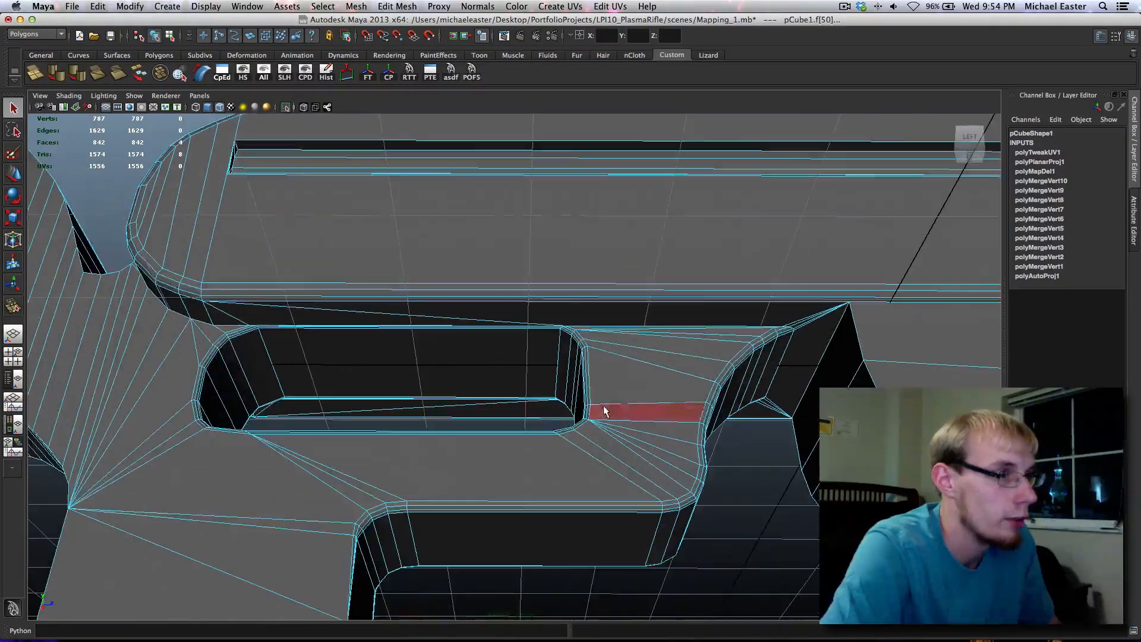
pyautogui.keyDown('alt'); pyautogui.moveTo(451, 419); pyautogui.dragTo(428, 405); pyautogui.keyUp('alt')
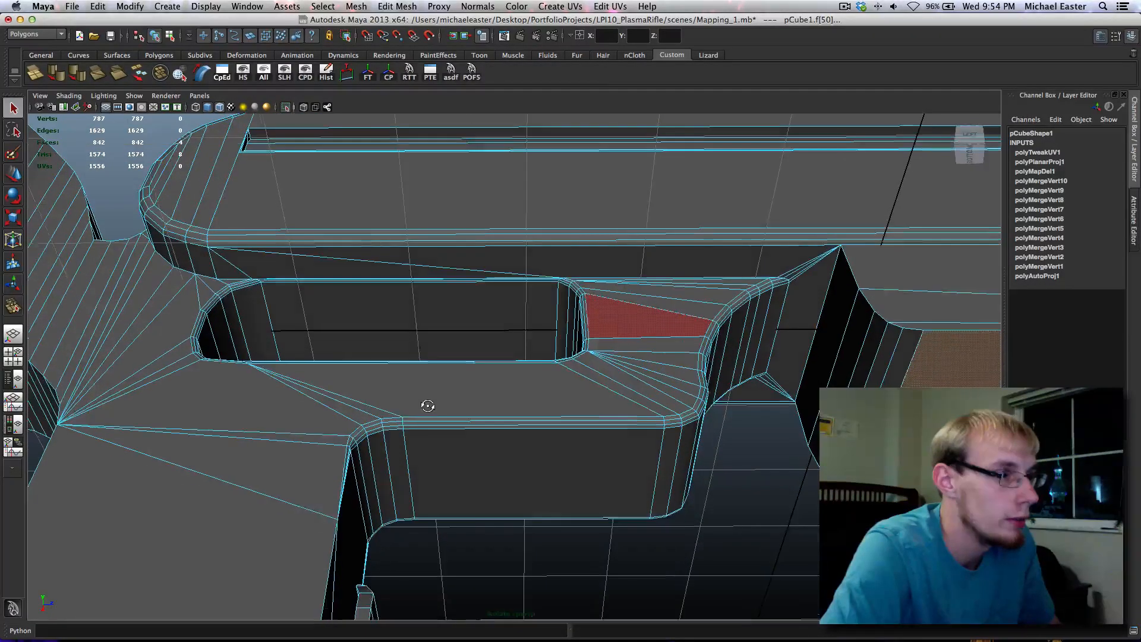
pyautogui.keyDown('shift'); pyautogui.click(345, 276); pyautogui.keyUp('shift')
pyautogui.keyDown('shift'); pyautogui.click(382, 260); pyautogui.keyUp('shift')
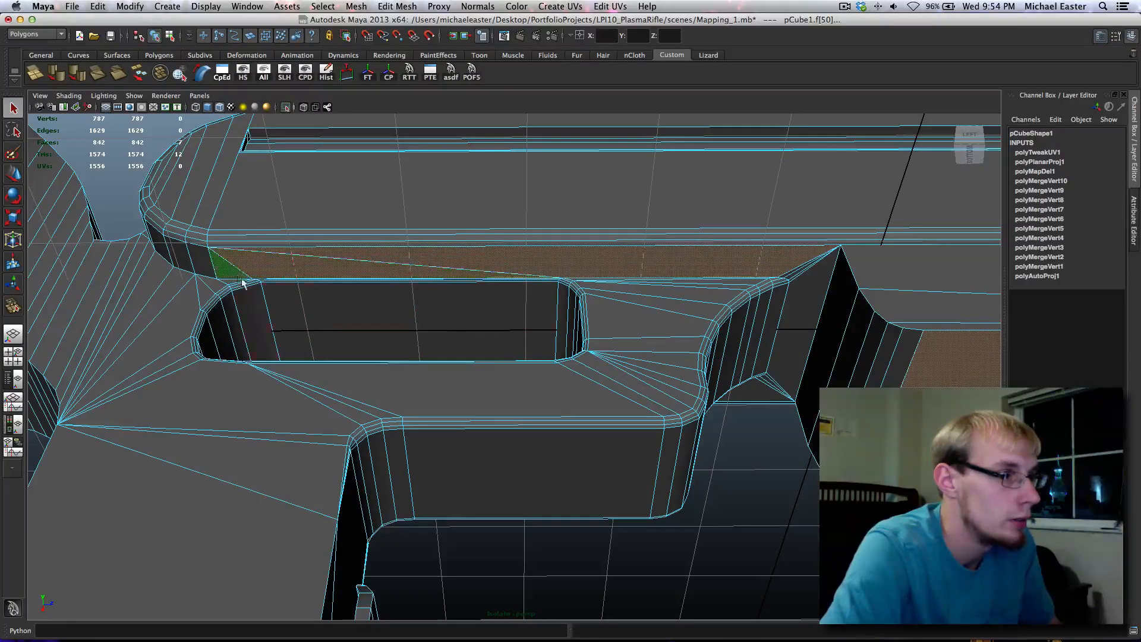
pyautogui.keyDown('shift'); pyautogui.click(416, 321); pyautogui.keyUp('shift')
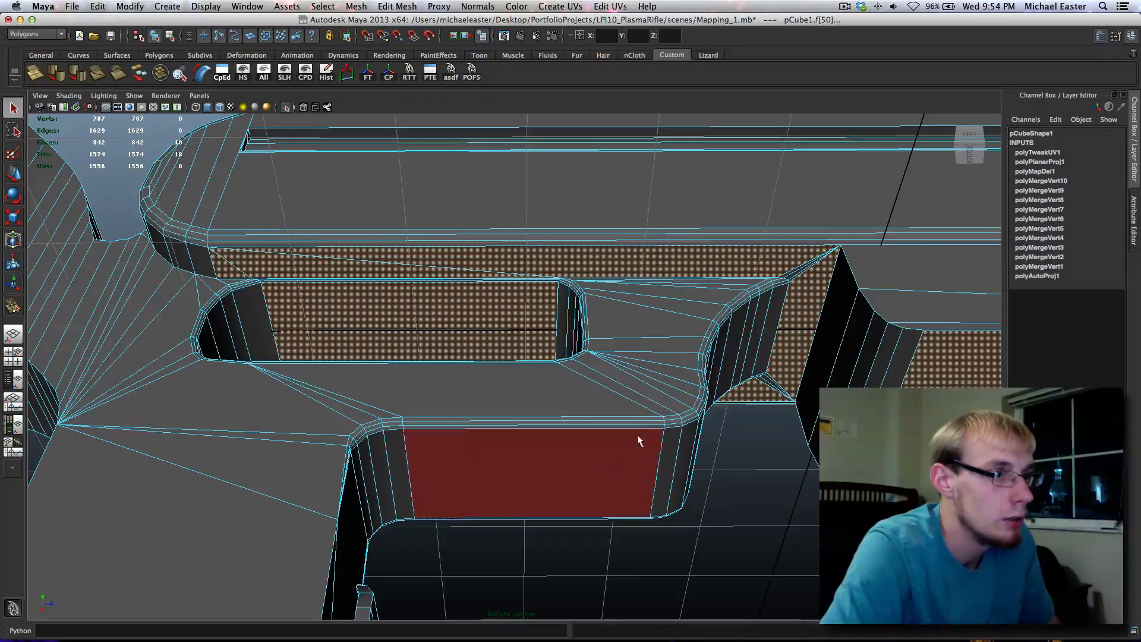
# Add the remaining triangular faces on the body's underside behind the trigger opening to the selection
pyautogui.keyDown('alt'); pyautogui.moveTo(639, 439); pyautogui.dragTo(638, 503); pyautogui.keyUp('alt')
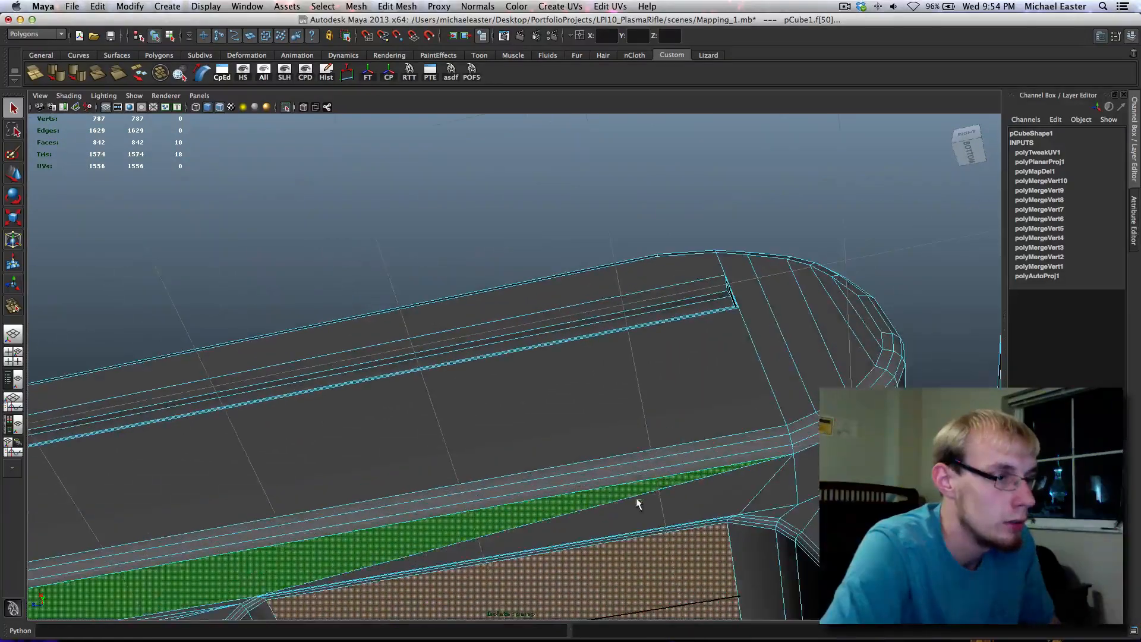
pyautogui.keyDown('shift'); pyautogui.click(712, 505); pyautogui.keyUp('shift')
pyautogui.keyDown('shift'); pyautogui.click(783, 502); pyautogui.keyUp('shift')
pyautogui.keyDown('alt'); pyautogui.moveTo(695, 558); pyautogui.dragTo(546, 461); pyautogui.keyUp('alt')
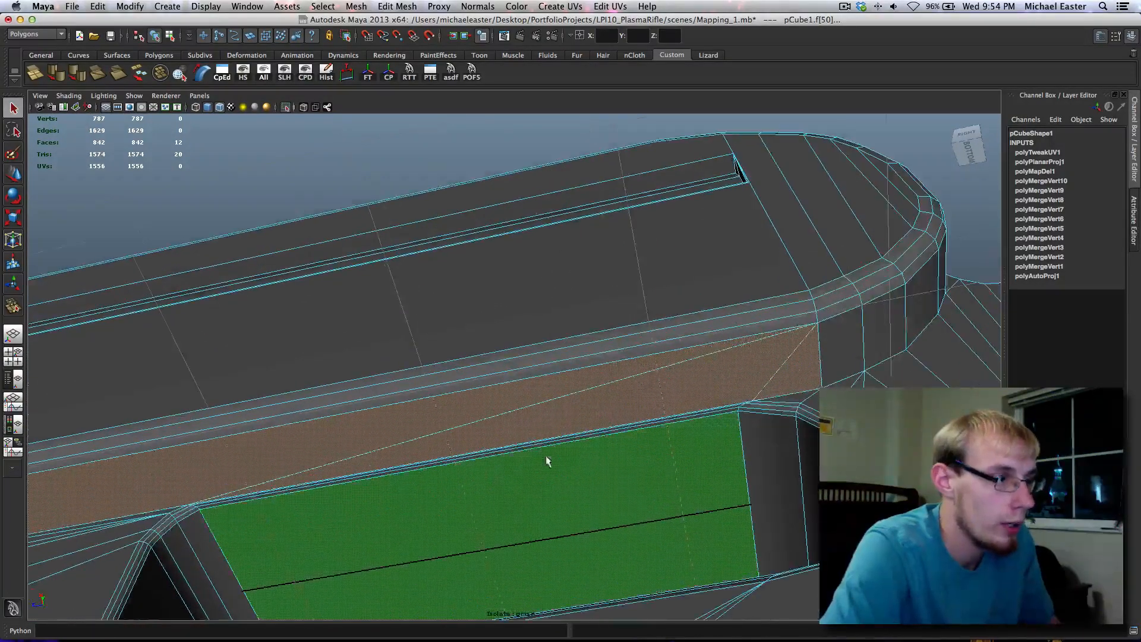
# Add the thin bevel strips along both upper edges of the trigger opening to the selection
pyautogui.keyDown('alt'); pyautogui.moveTo(545, 461); pyautogui.dragTo(604, 492, button='right'); pyautogui.keyUp('alt')
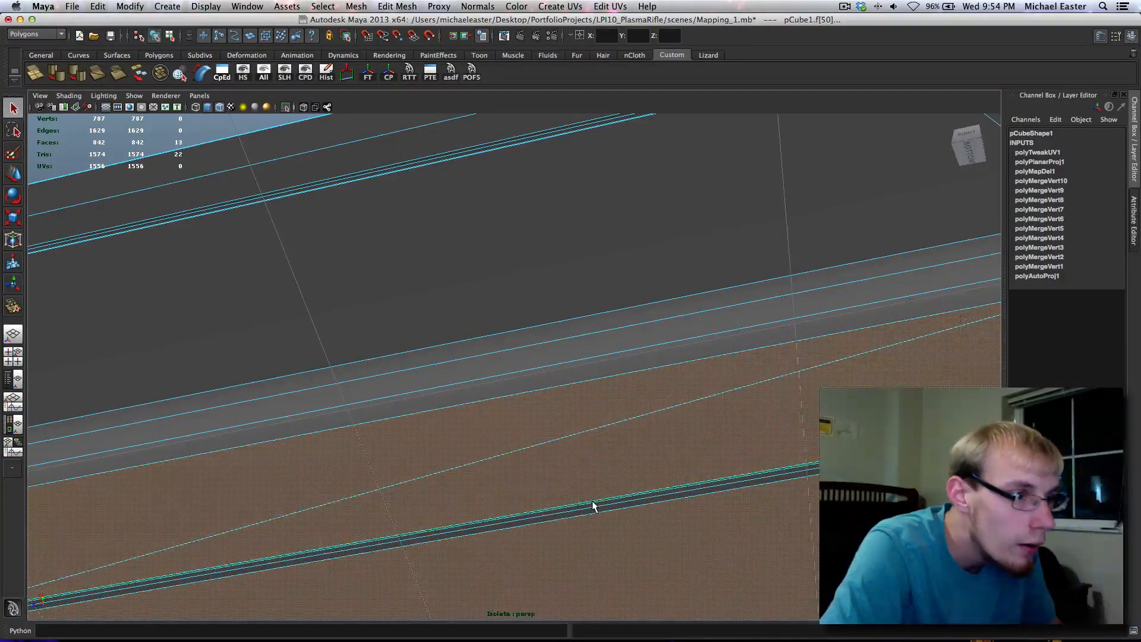
pyautogui.keyDown('shift'); pyautogui.click(592, 505); pyautogui.keyUp('shift')
pyautogui.keyDown('shift'); pyautogui.click(593, 511); pyautogui.keyUp('shift')
pyautogui.keyDown('alt'); pyautogui.moveTo(614, 517); pyautogui.dragTo(602, 514, button='right'); pyautogui.keyUp('alt')
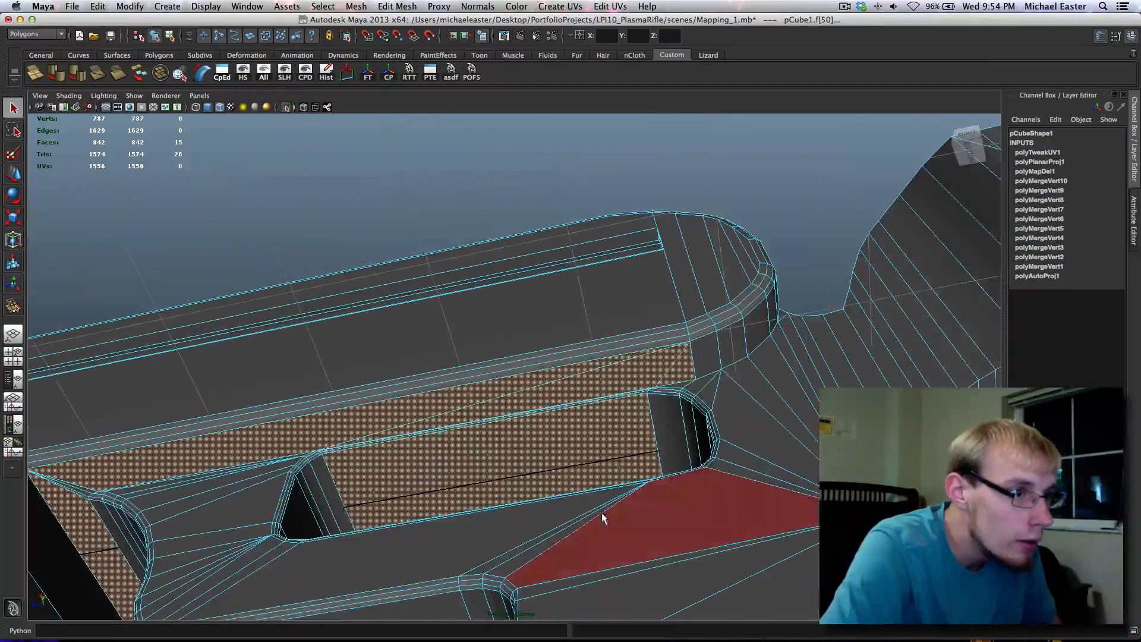
pyautogui.keyDown('alt'); pyautogui.moveTo(313, 492); pyautogui.dragTo(558, 394); pyautogui.keyUp('alt')
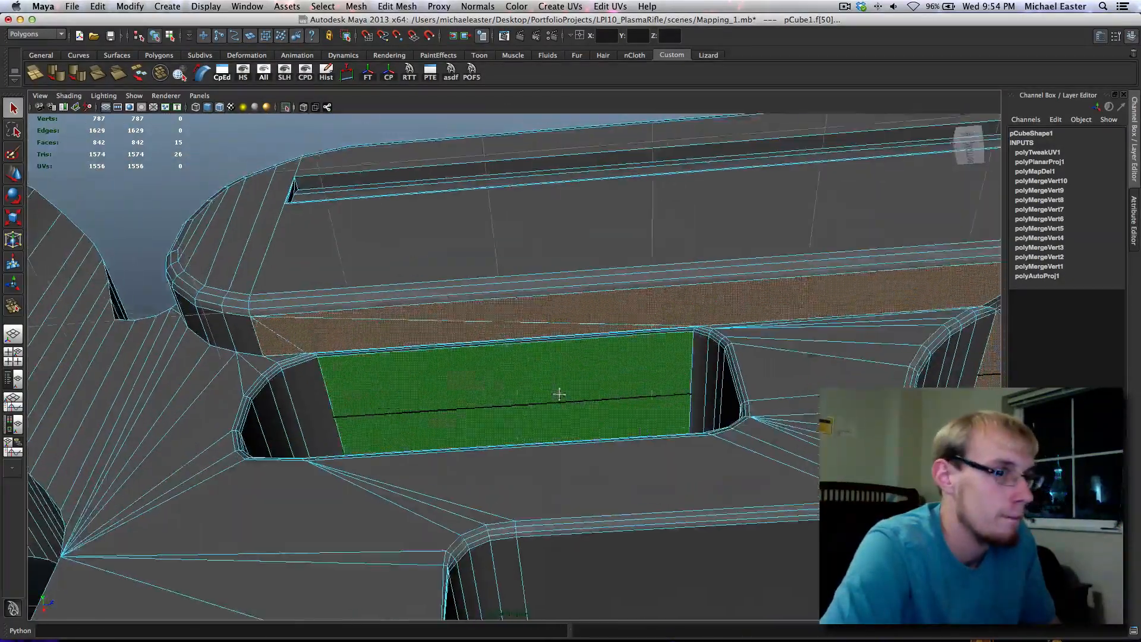
pyautogui.keyDown('alt'); pyautogui.moveTo(558, 393); pyautogui.dragTo(678, 347, button='right'); pyautogui.keyUp('alt')
pyautogui.keyDown('shift'); pyautogui.click(517, 275); pyautogui.keyUp('shift')
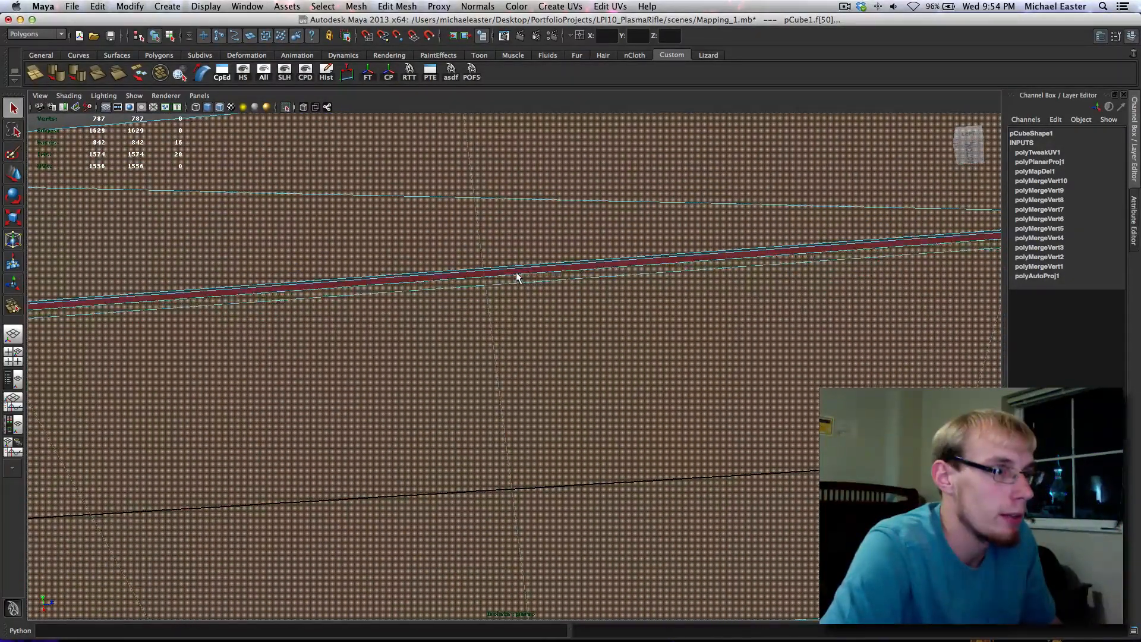
pyautogui.keyDown('shift'); pyautogui.click(517, 272); pyautogui.keyUp('shift')
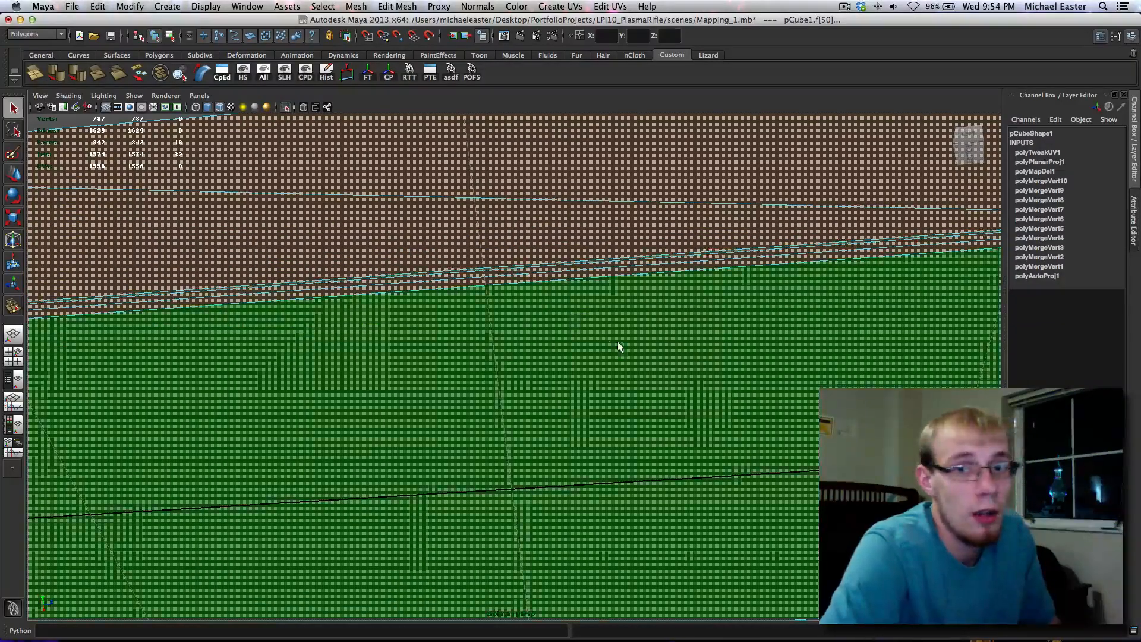
# Add the small sliver triangles between the front of the trigger guard and the body's underside to the selection
pyautogui.scroll(-5, 621, 351)
pyautogui.keyDown('alt'); pyautogui.moveTo(471, 377); pyautogui.dragTo(705, 364); pyautogui.keyUp('alt')
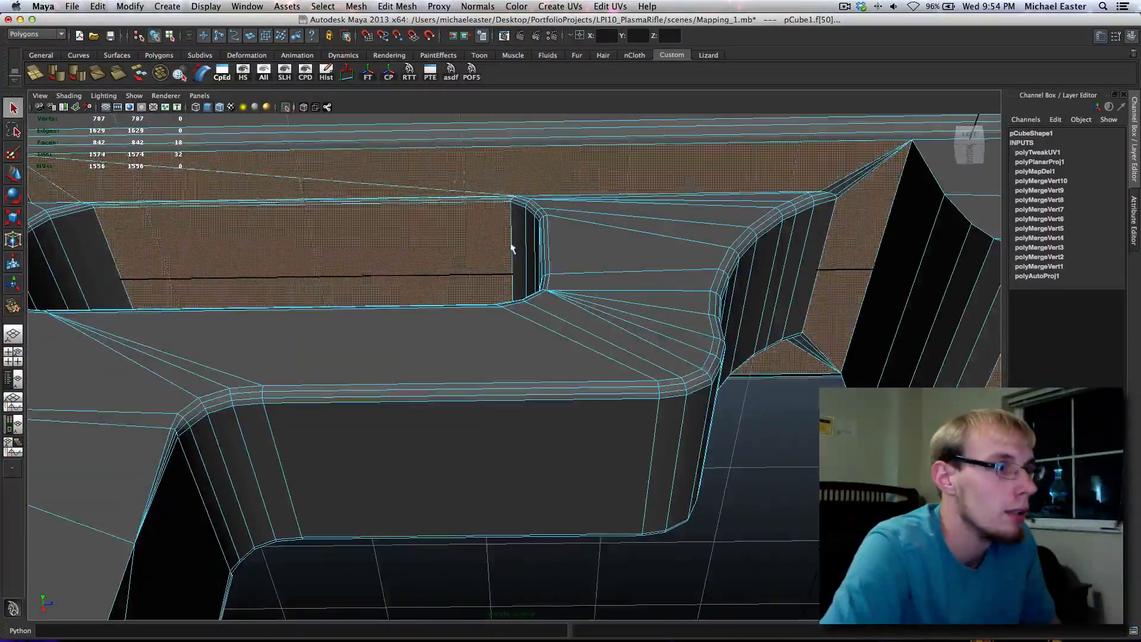
pyautogui.keyDown('alt'); pyautogui.moveTo(512, 247); pyautogui.dragTo(310, 255, button='middle'); pyautogui.keyUp('alt')
pyautogui.scroll(5, 691, 339)
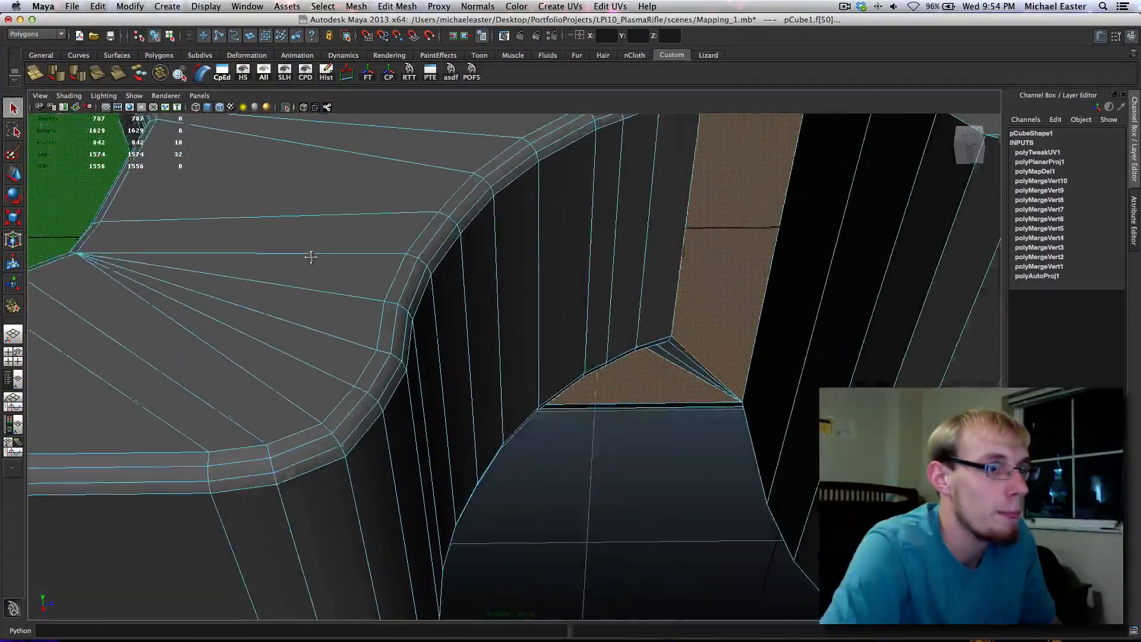
pyautogui.keyDown('alt'); pyautogui.moveTo(650, 358); pyautogui.dragTo(482, 324, button='middle'); pyautogui.keyUp('alt')
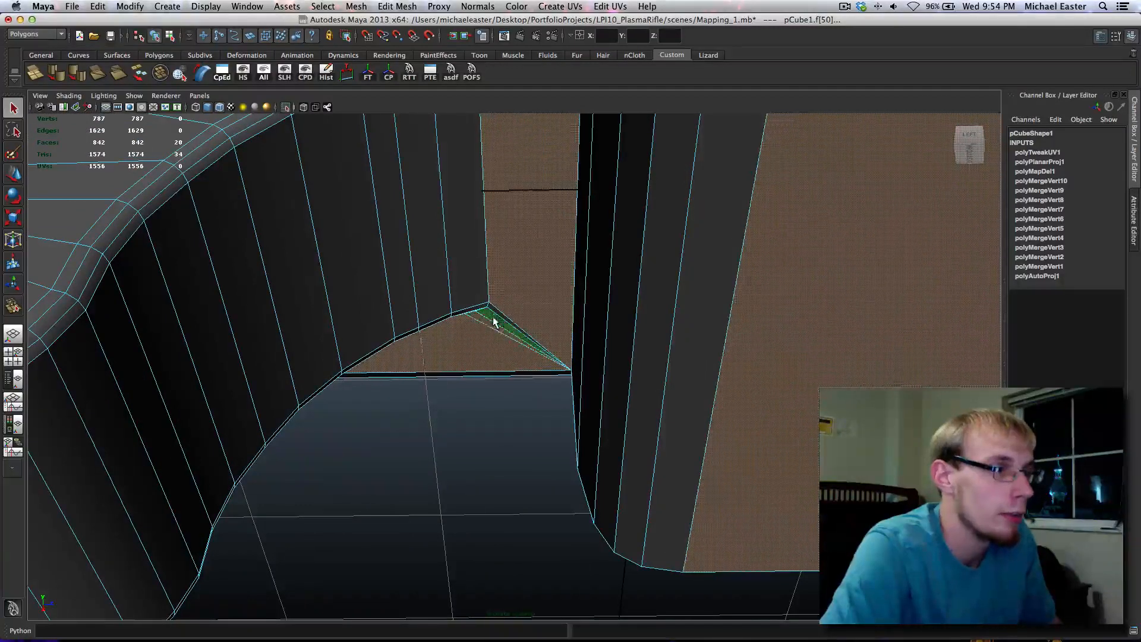
pyautogui.keyDown('shift'); pyautogui.click(496, 315); pyautogui.keyUp('shift')
pyautogui.keyDown('alt'); pyautogui.moveTo(502, 222); pyautogui.dragTo(523, 395, button='middle'); pyautogui.keyUp('alt')
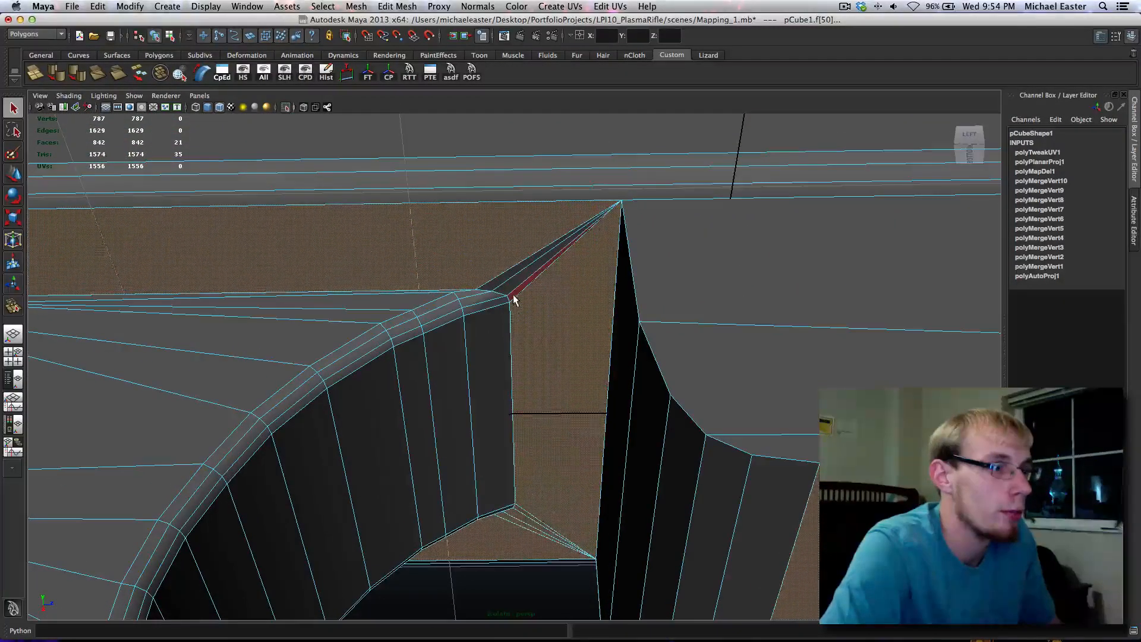
pyautogui.scroll(-5, 505, 288)
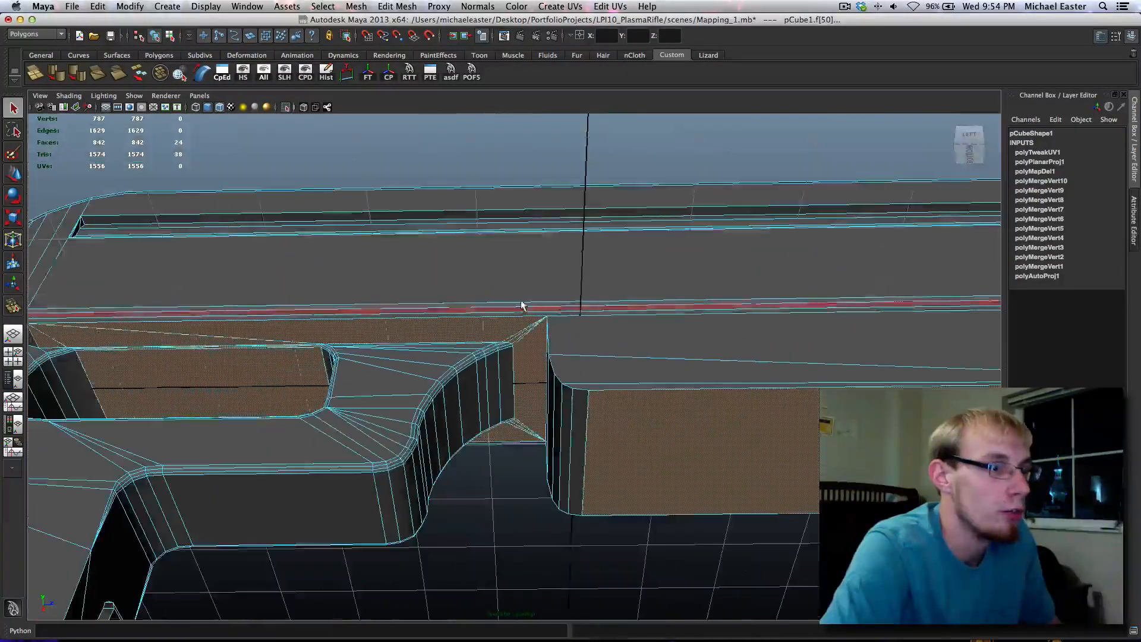
# Inspect the selected underside faces of the body, trigger opening and stock from the rifle's right side
pyautogui.keyDown('alt'); pyautogui.moveTo(523, 305); pyautogui.dragTo(583, 272, button='middle'); pyautogui.keyUp('alt')
pyautogui.keyDown('alt'); pyautogui.moveTo(579, 267); pyautogui.dragTo(425, 360); pyautogui.keyUp('alt')
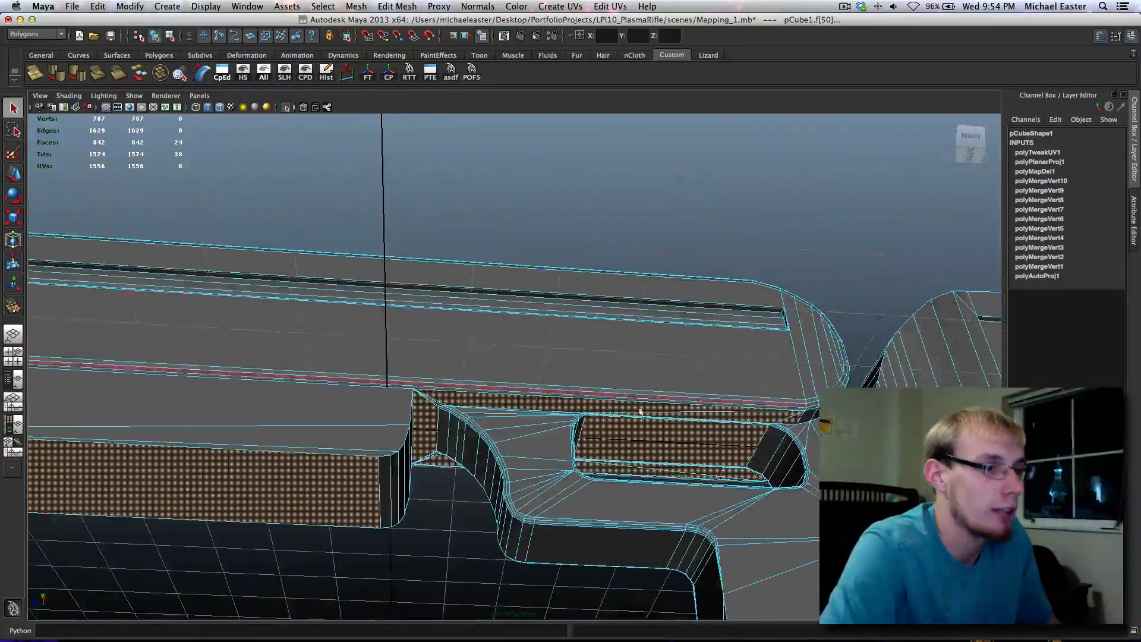
pyautogui.keyDown('alt'); pyautogui.moveTo(639, 410); pyautogui.dragTo(536, 377, button='middle'); pyautogui.keyUp('alt')
pyautogui.scroll(8, 536, 375)
pyautogui.keyDown('alt'); pyautogui.moveTo(779, 494); pyautogui.dragTo(657, 435, button='middle'); pyautogui.keyUp('alt')
pyautogui.scroll(-6, 657, 435)
pyautogui.keyDown('alt'); pyautogui.moveTo(826, 390); pyautogui.dragTo(418, 331, button='middle'); pyautogui.keyUp('alt')
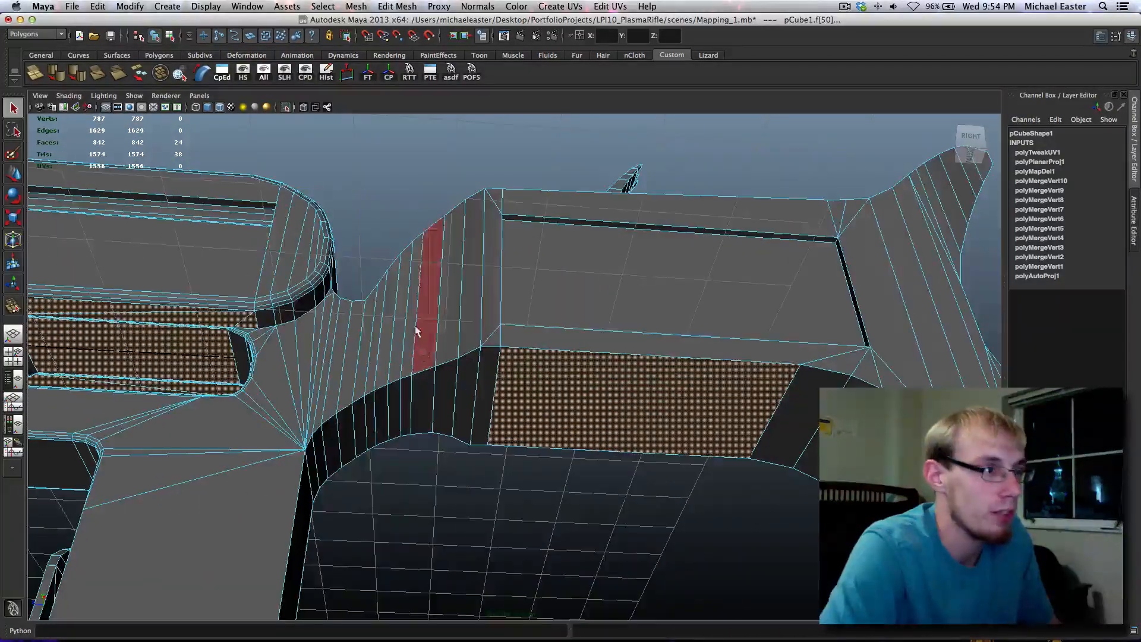
pyautogui.keyDown('alt'); pyautogui.moveTo(418, 331); pyautogui.dragTo(394, 453); pyautogui.keyUp('alt')
# Add the two small flat faces at the tip of the fin on top of the stock to the selection
pyautogui.keyDown('alt'); pyautogui.moveTo(357, 267); pyautogui.dragTo(784, 469, button='middle'); pyautogui.keyUp('alt')
pyautogui.keyDown('alt'); pyautogui.moveTo(785, 469); pyautogui.dragTo(518, 439, button='right'); pyautogui.keyUp('alt')
pyautogui.keyDown('alt'); pyautogui.moveTo(480, 389); pyautogui.dragTo(543, 335, button='middle'); pyautogui.keyUp('alt')
pyautogui.keyDown('alt'); pyautogui.moveTo(788, 351); pyautogui.dragTo(481, 323, button='middle'); pyautogui.keyUp('alt')
pyautogui.scroll(6, 474, 327)
pyautogui.keyDown('alt'); pyautogui.moveTo(452, 232); pyautogui.dragTo(466, 291, button='middle'); pyautogui.keyUp('alt')
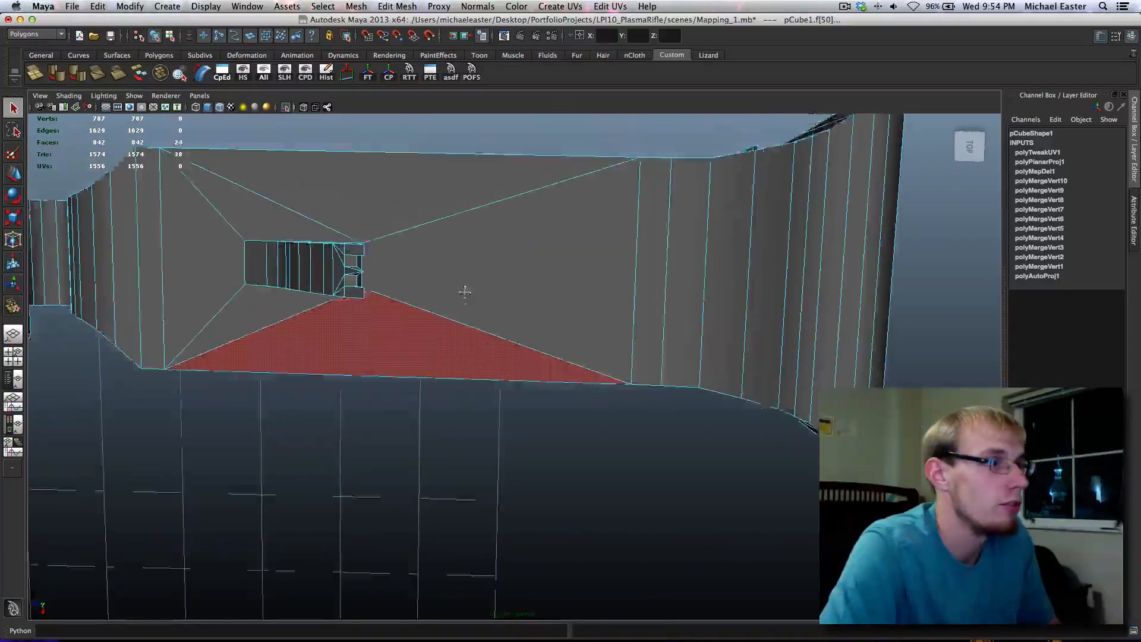
pyautogui.moveTo(396, 309)
pyautogui.keyDown('alt'); pyautogui.mouseDown()
pyautogui.moveTo(390, 321)
pyautogui.moveTo(391, 304)
pyautogui.mouseUp(); pyautogui.keyUp('alt')
pyautogui.keyDown('alt'); pyautogui.moveTo(440, 289); pyautogui.dragTo(458, 424, button='middle'); pyautogui.keyUp('alt')
pyautogui.scroll(6, 458, 423)
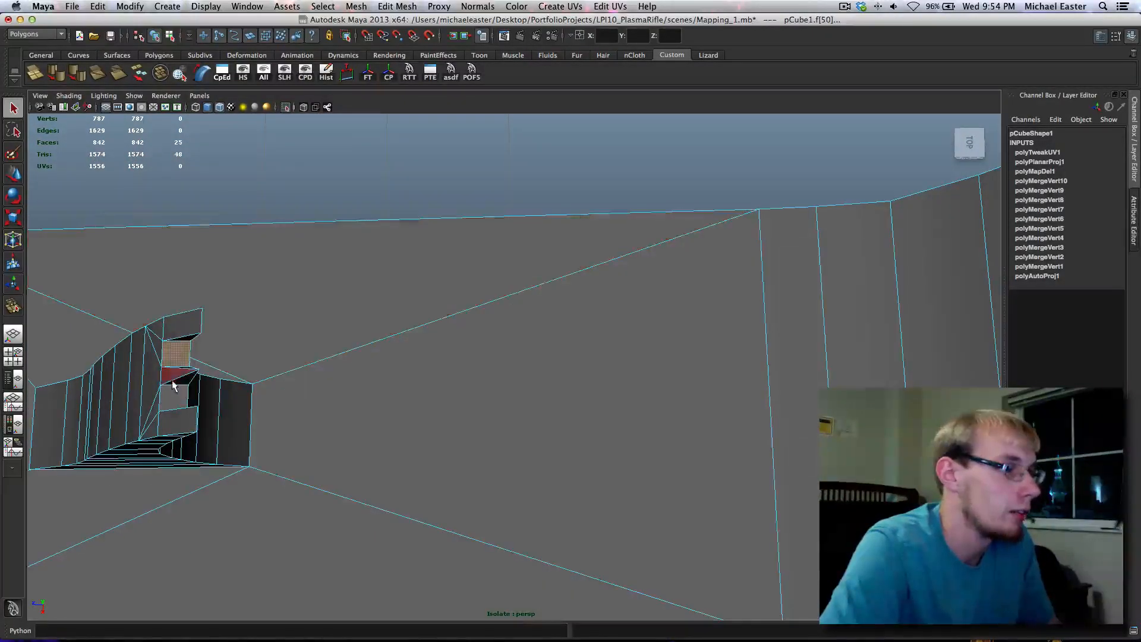
pyautogui.keyDown('shift'); pyautogui.click(172, 394); pyautogui.keyUp('shift')
# Add the horizontal ledge faces inside the stock's side recesses and the body's long side grooves to the selection
pyautogui.scroll(-6, 501, 366)
pyautogui.keyDown('alt'); pyautogui.moveTo(754, 397); pyautogui.dragTo(480, 336, button='middle'); pyautogui.keyUp('alt')
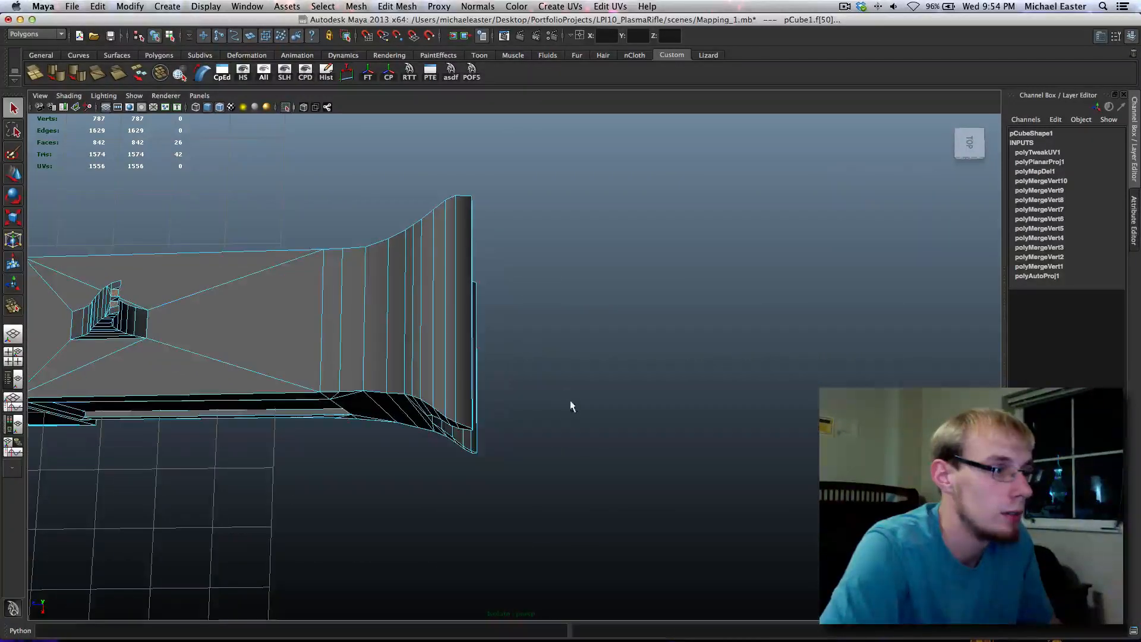
pyautogui.keyDown('alt'); pyautogui.moveTo(546, 400); pyautogui.dragTo(562, 339); pyautogui.keyUp('alt')
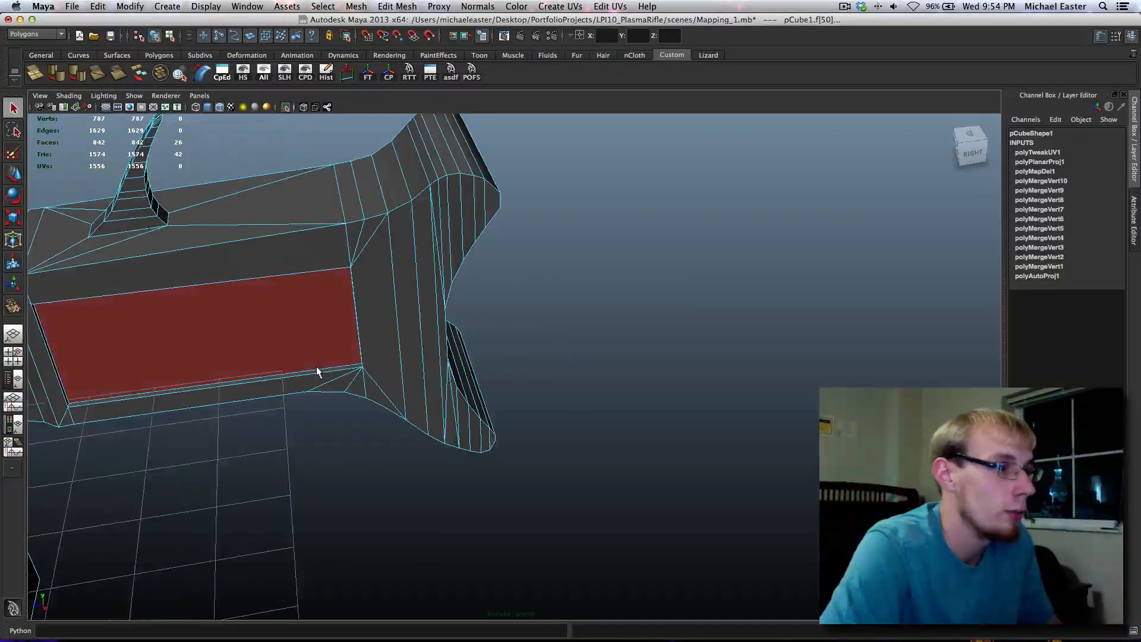
pyautogui.moveTo(317, 374)
pyautogui.keyDown('alt'); pyautogui.mouseDown()
pyautogui.moveTo(351, 311)
pyautogui.moveTo(343, 281)
pyautogui.moveTo(446, 357)
pyautogui.moveTo(789, 316)
pyautogui.moveTo(509, 217)
pyautogui.moveTo(552, 356)
pyautogui.moveTo(557, 509)
pyautogui.moveTo(606, 377)
pyautogui.moveTo(542, 364)
pyautogui.moveTo(316, 367)
pyautogui.mouseUp(); pyautogui.keyUp('alt')
pyautogui.keyDown('shift'); pyautogui.click(510, 217); pyautogui.keyUp('shift')
pyautogui.scroll(2, 316, 367)
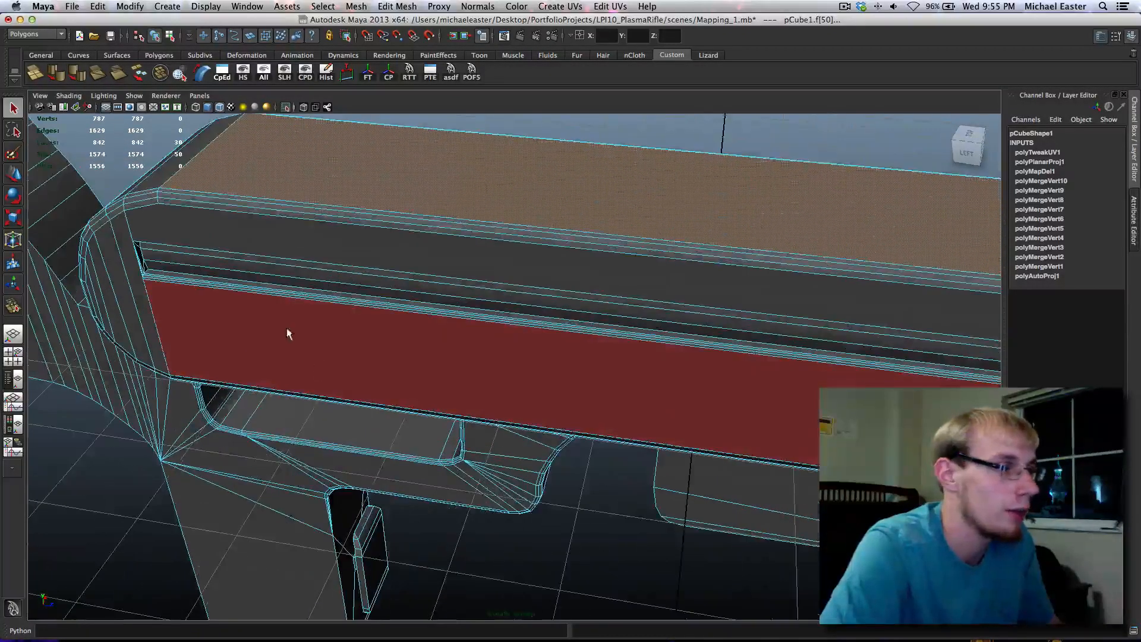
pyautogui.keyDown('shift'); pyautogui.click(183, 278); pyautogui.keyUp('shift')
pyautogui.keyDown('alt'); pyautogui.moveTo(184, 278); pyautogui.dragTo(706, 411); pyautogui.keyUp('alt')
pyautogui.keyDown('shift'); pyautogui.click(491, 309); pyautogui.keyUp('shift')
pyautogui.keyDown('alt'); pyautogui.moveTo(706, 412); pyautogui.dragTo(544, 473, button='middle'); pyautogui.keyUp('alt')
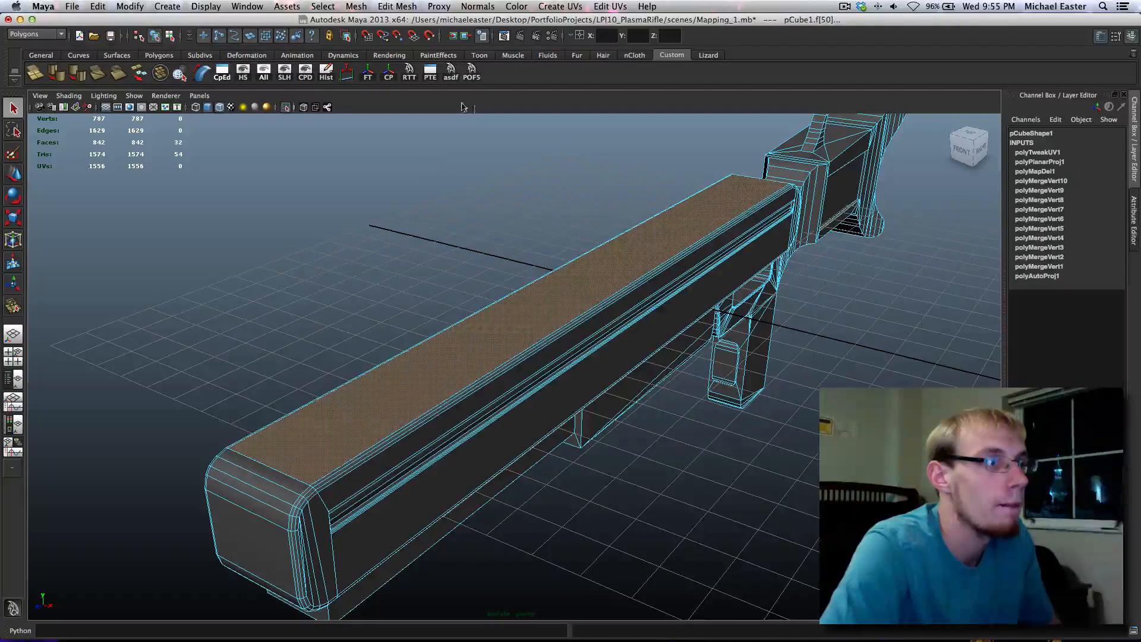
# Planar-map the selected horizontal faces along the Y axis, keeping the image width/height ratio, with projection width and height set to 50
pyautogui.click(605, 6)
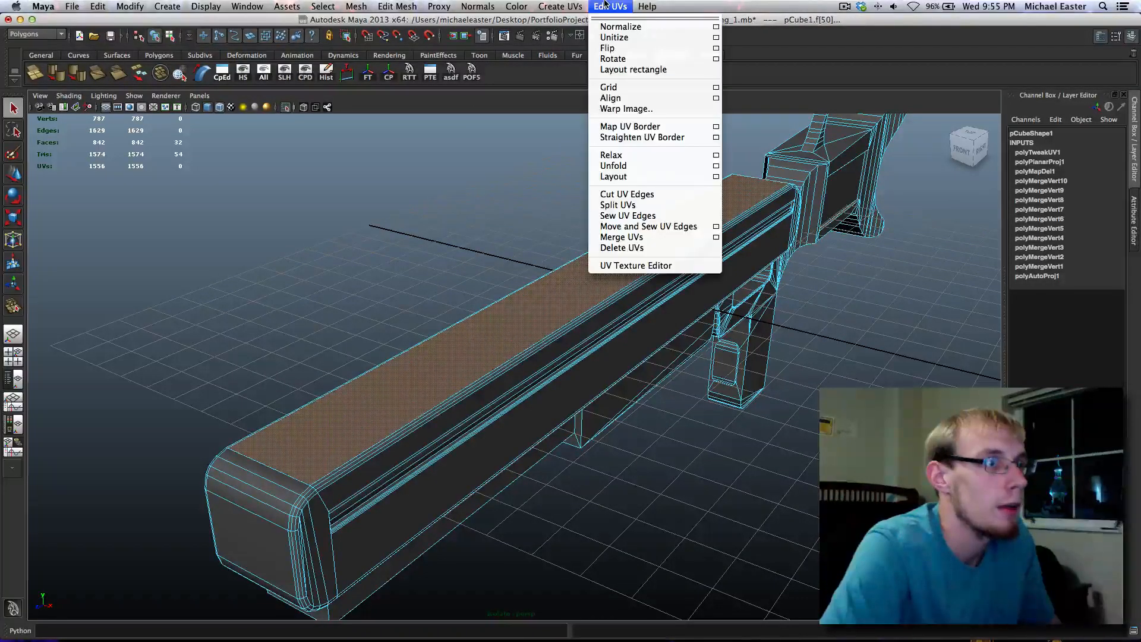
pyautogui.moveTo(560, 6)
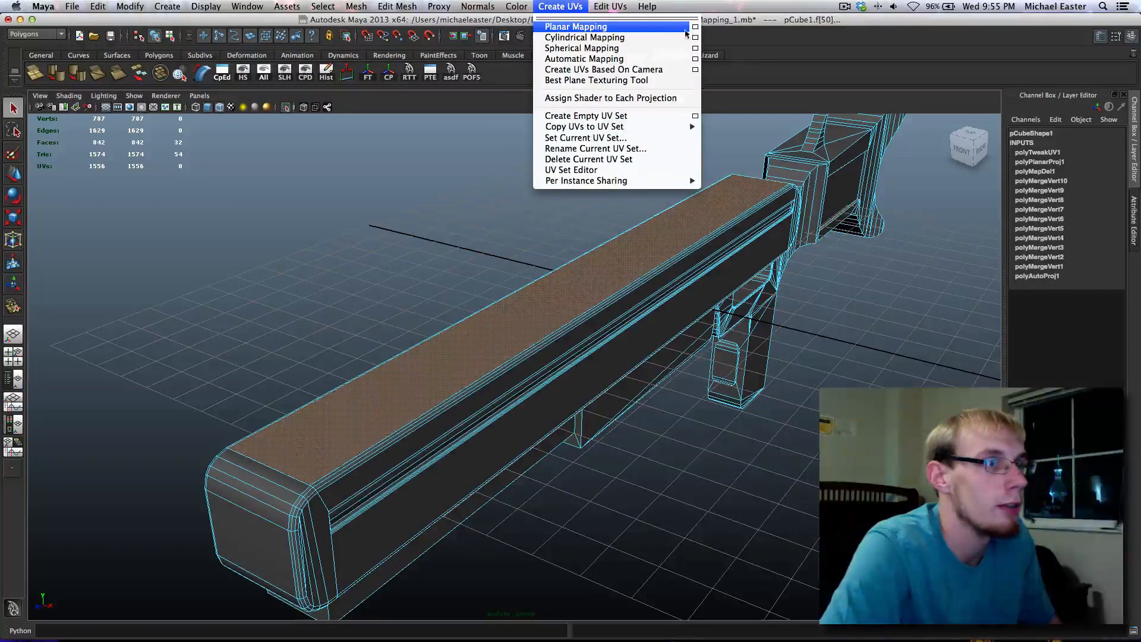
pyautogui.click(695, 27)
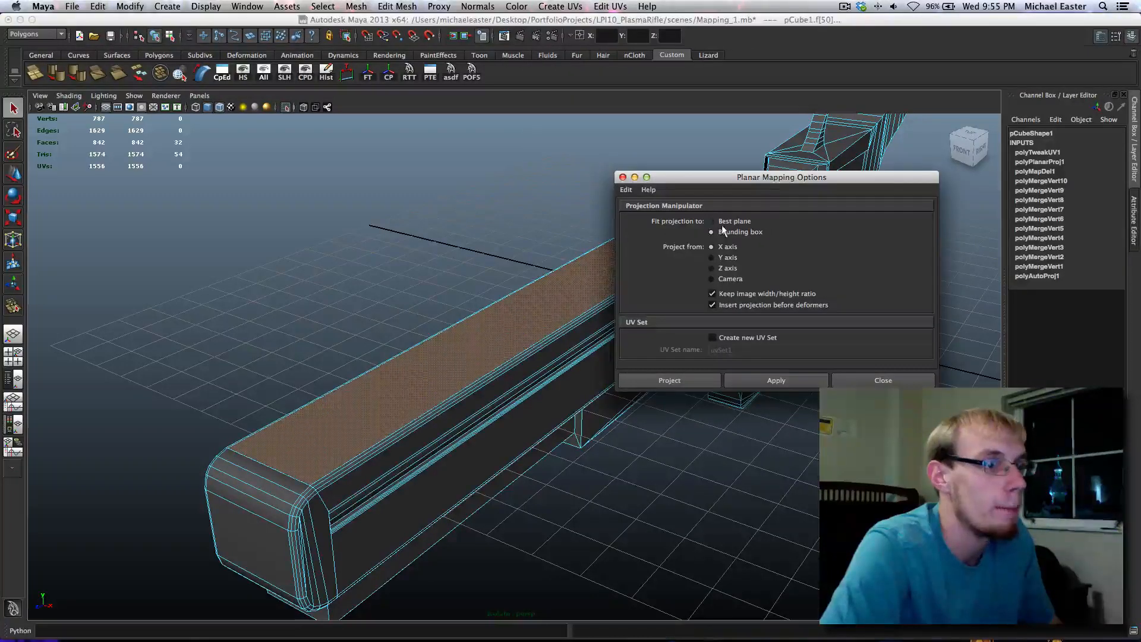
pyautogui.click(693, 381)
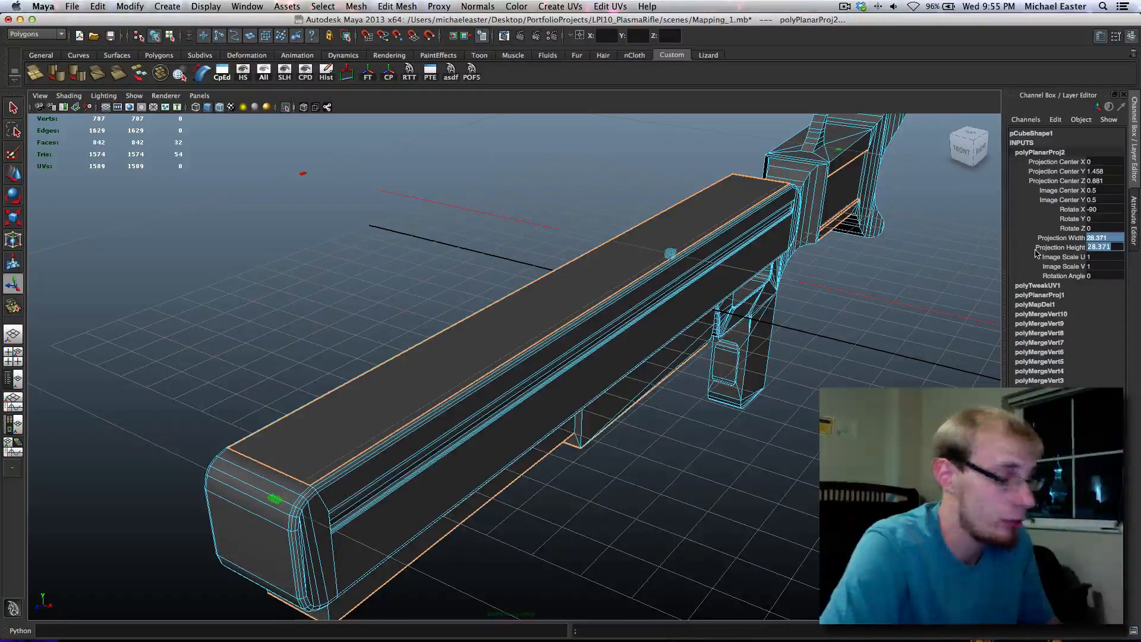
pyautogui.write('50')
pyautogui.press('Return')
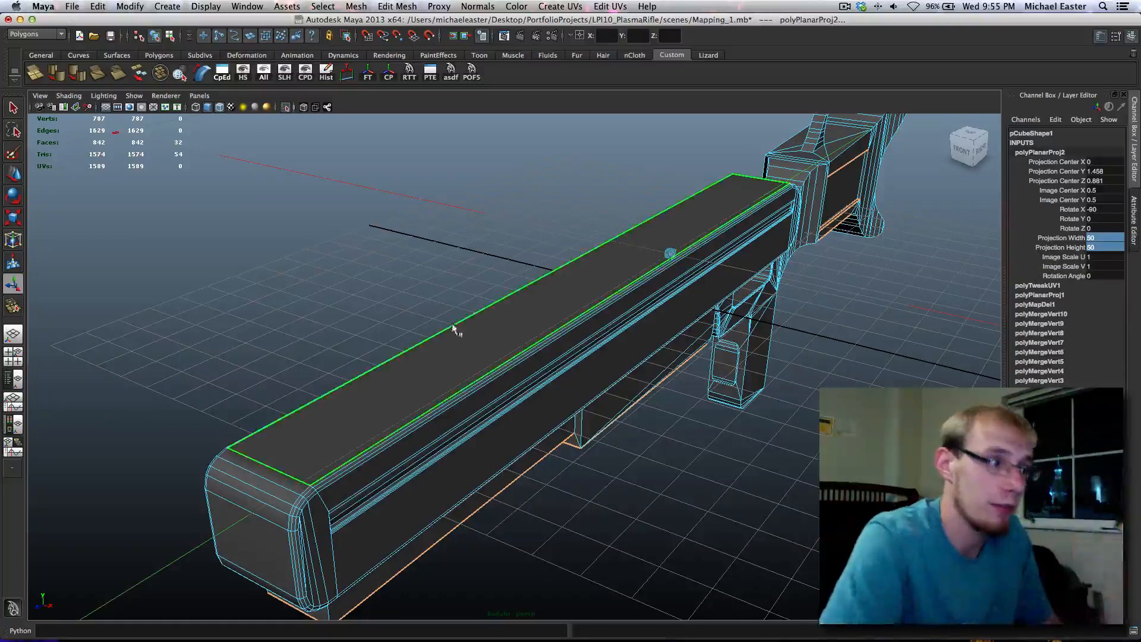
# Switch the rifle body back to object selection and display its UVs beside the perspective view
pyautogui.moveTo(467, 342); pyautogui.dragTo(552, 310, button='right')
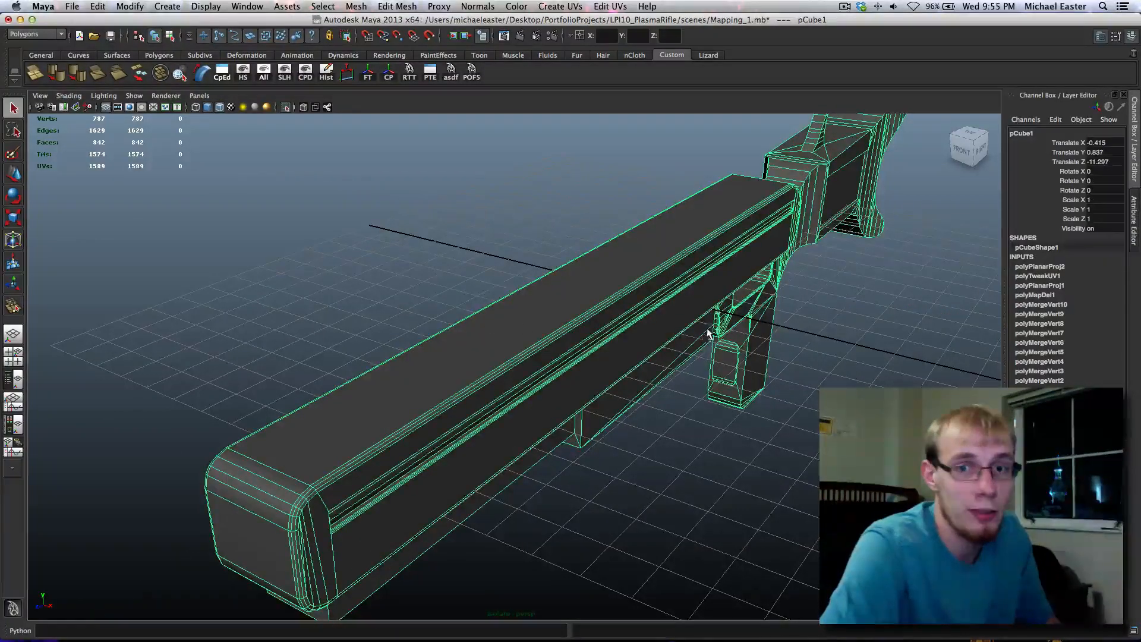
pyautogui.keyDown('alt'); pyautogui.moveTo(707, 333); pyautogui.dragTo(658, 304); pyautogui.keyUp('alt')
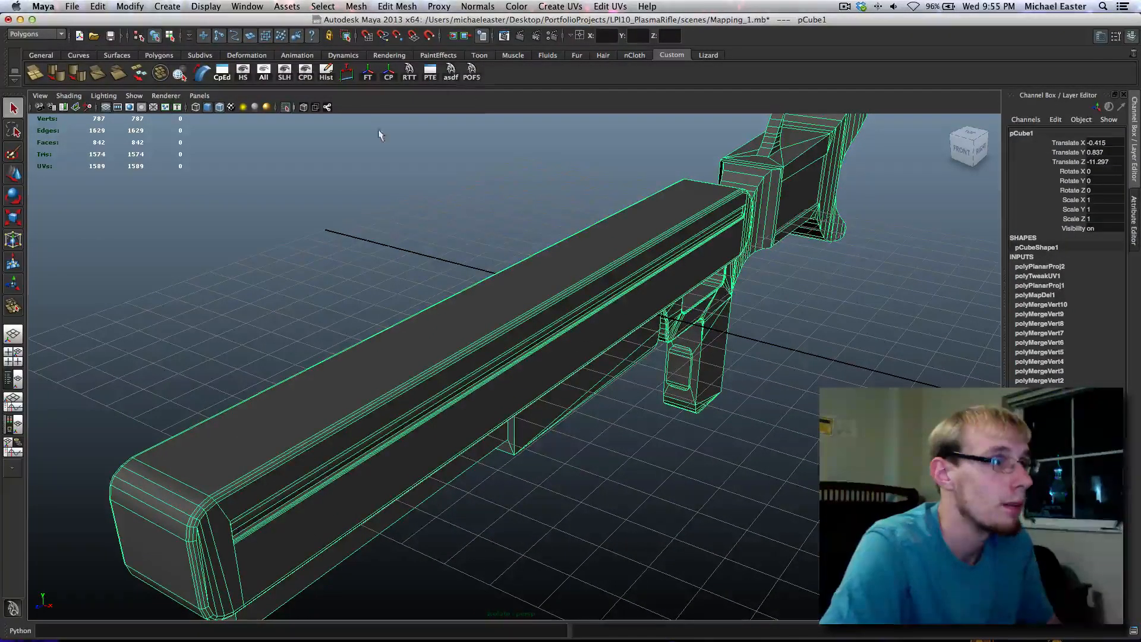
pyautogui.click(430, 74)
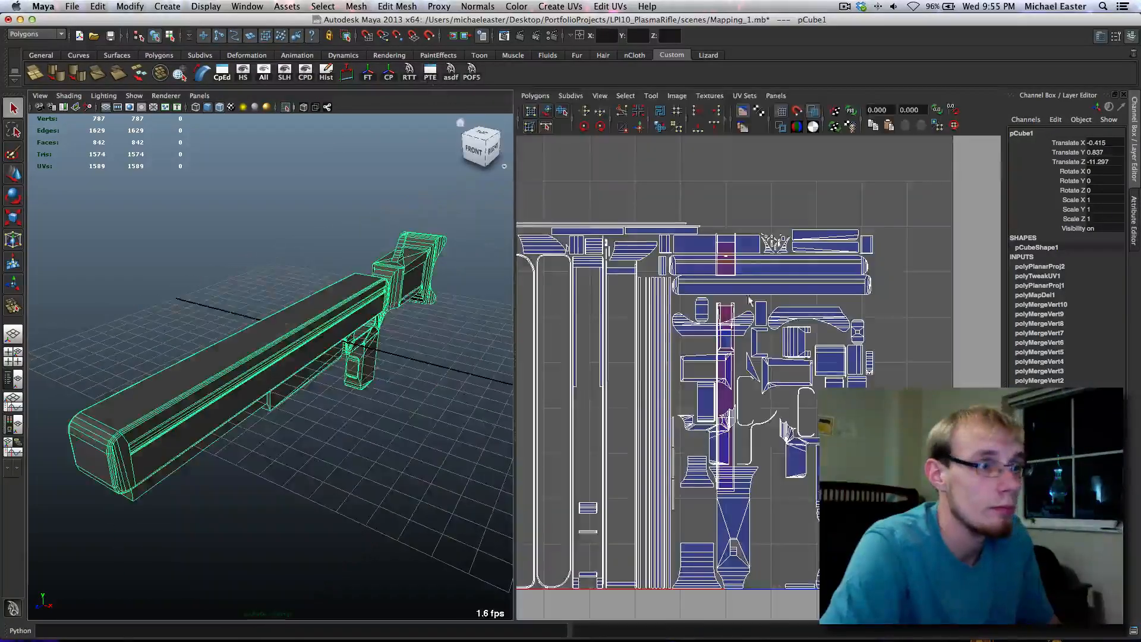
pyautogui.scroll(3, 678, 320)
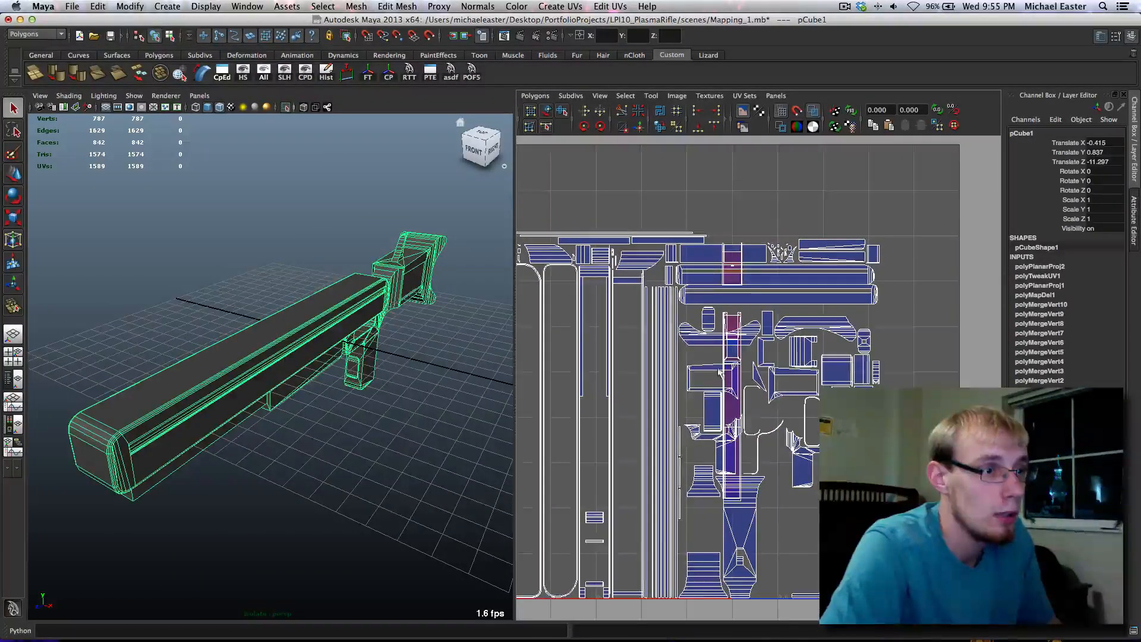
pyautogui.keyDown('alt'); pyautogui.moveTo(678, 319); pyautogui.dragTo(683, 280, button='middle'); pyautogui.keyUp('alt')
# Lay out all of the rifle body's UV shells and inspect how the new projection is arranged among the others
pyautogui.click(536, 96)
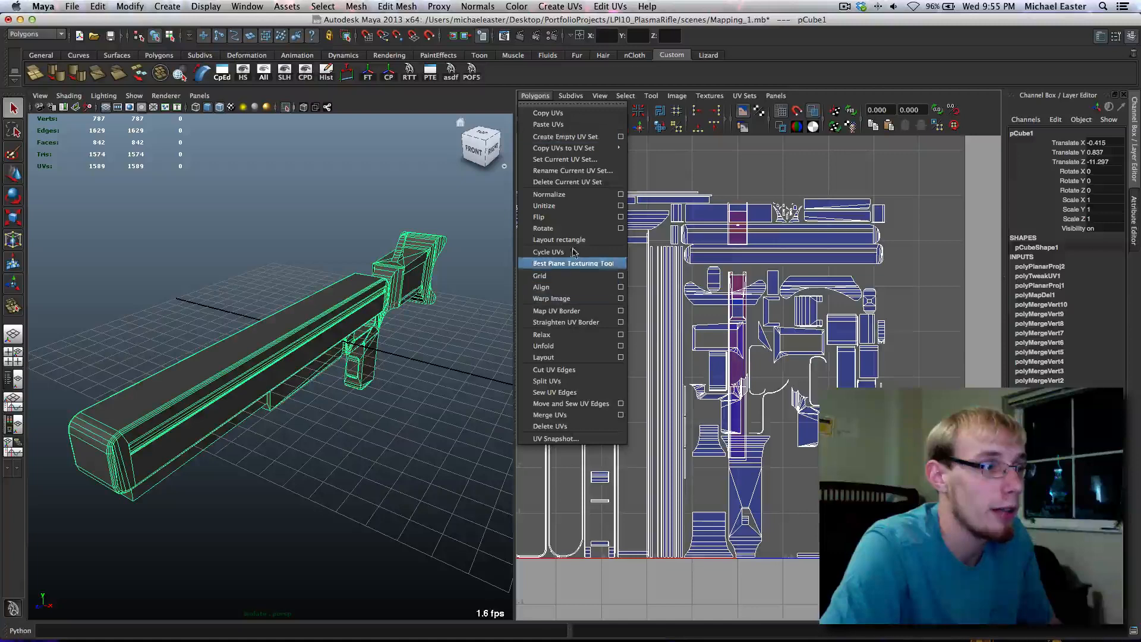
pyautogui.click(583, 358)
pyautogui.keyDown('alt'); pyautogui.moveTo(589, 375); pyautogui.dragTo(693, 374, button='middle'); pyautogui.keyUp('alt')
pyautogui.scroll(-3, 802, 375)
pyautogui.scroll(5, 692, 375)
pyautogui.keyDown('alt'); pyautogui.moveTo(671, 328); pyautogui.dragTo(733, 266, button='middle'); pyautogui.keyUp('alt')
pyautogui.keyDown('alt'); pyautogui.moveTo(757, 381); pyautogui.dragTo(823, 423, button='middle'); pyautogui.keyUp('alt')
pyautogui.scroll(3, 774, 427)
pyautogui.keyDown('alt'); pyautogui.moveTo(627, 361); pyautogui.dragTo(747, 438, button='middle'); pyautogui.keyUp('alt')
pyautogui.keyDown('alt'); pyautogui.moveTo(716, 363); pyautogui.dragTo(589, 302, button='middle'); pyautogui.keyUp('alt')
pyautogui.keyDown('alt'); pyautogui.moveTo(845, 344); pyautogui.dragTo(837, 478, button='middle'); pyautogui.keyUp('alt')
pyautogui.keyDown('alt'); pyautogui.moveTo(814, 475); pyautogui.dragTo(666, 419, button='right'); pyautogui.keyUp('alt')
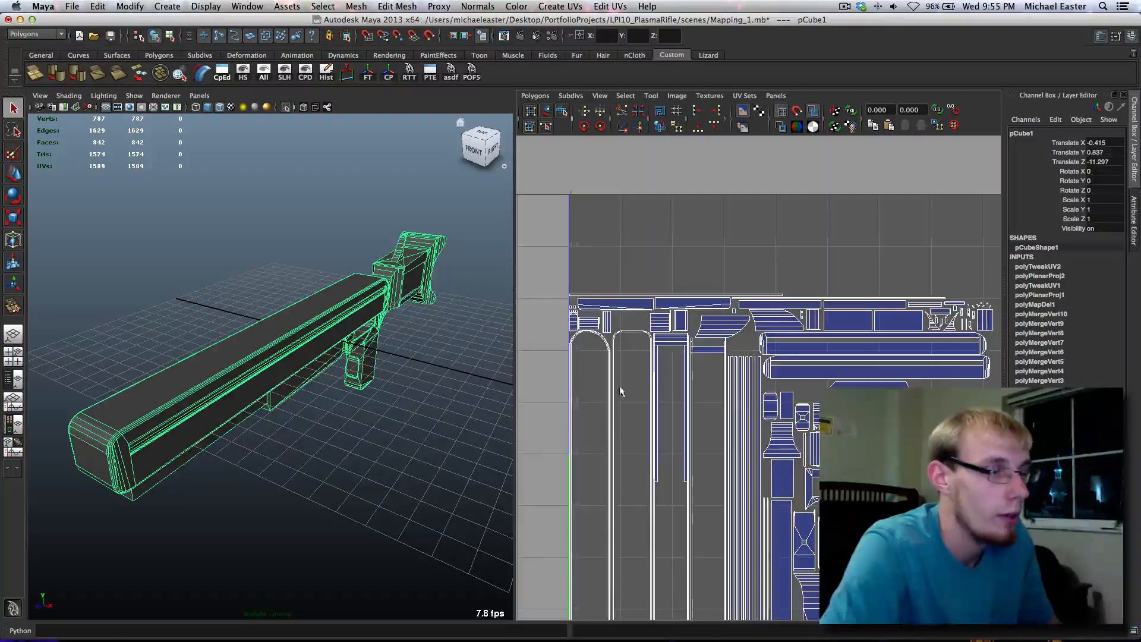
pyautogui.keyDown('alt'); pyautogui.moveTo(742, 338); pyautogui.dragTo(721, 336, button='middle'); pyautogui.keyUp('alt')
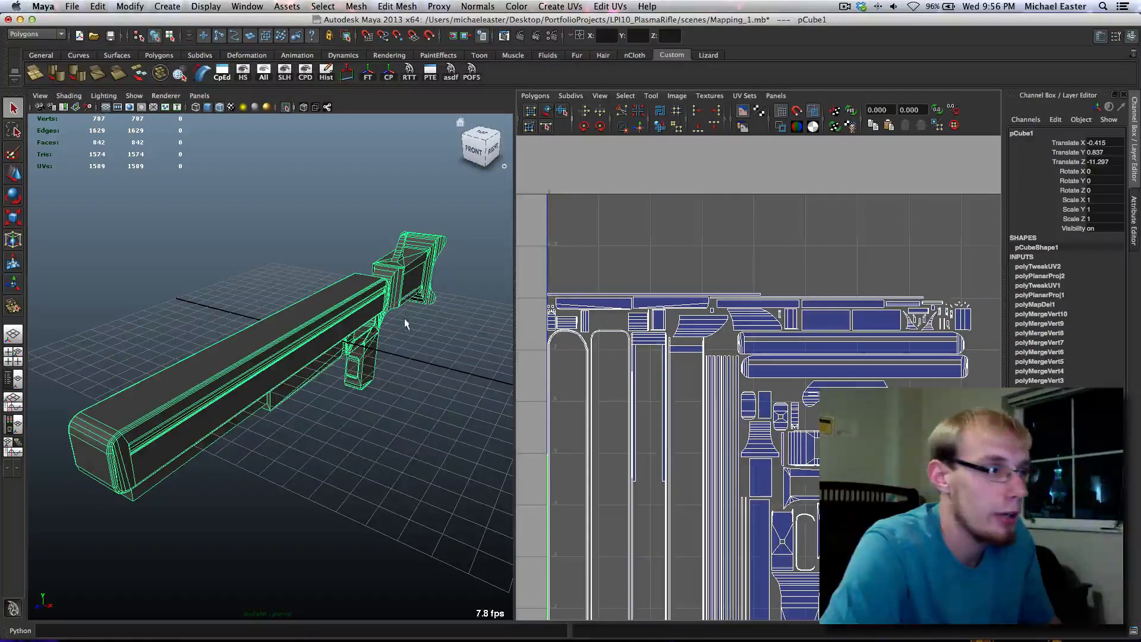
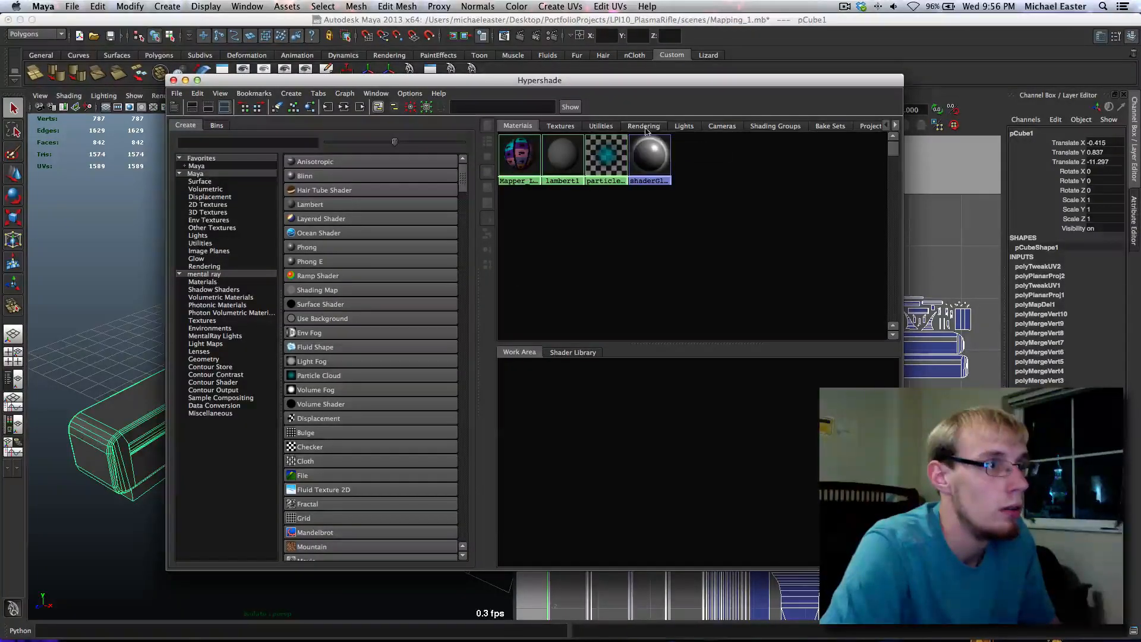
# Graph the rifle body's input and output connections in the Hypershade and trace its history nodes back to the original mesh
pyautogui.click(143, 409)
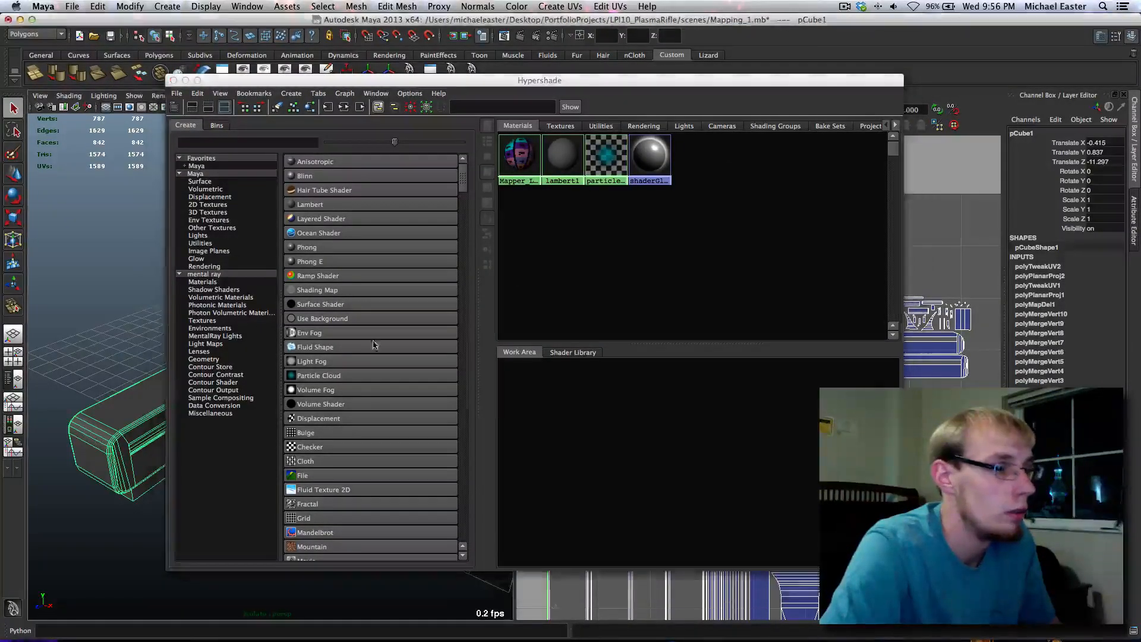
pyautogui.click(344, 108)
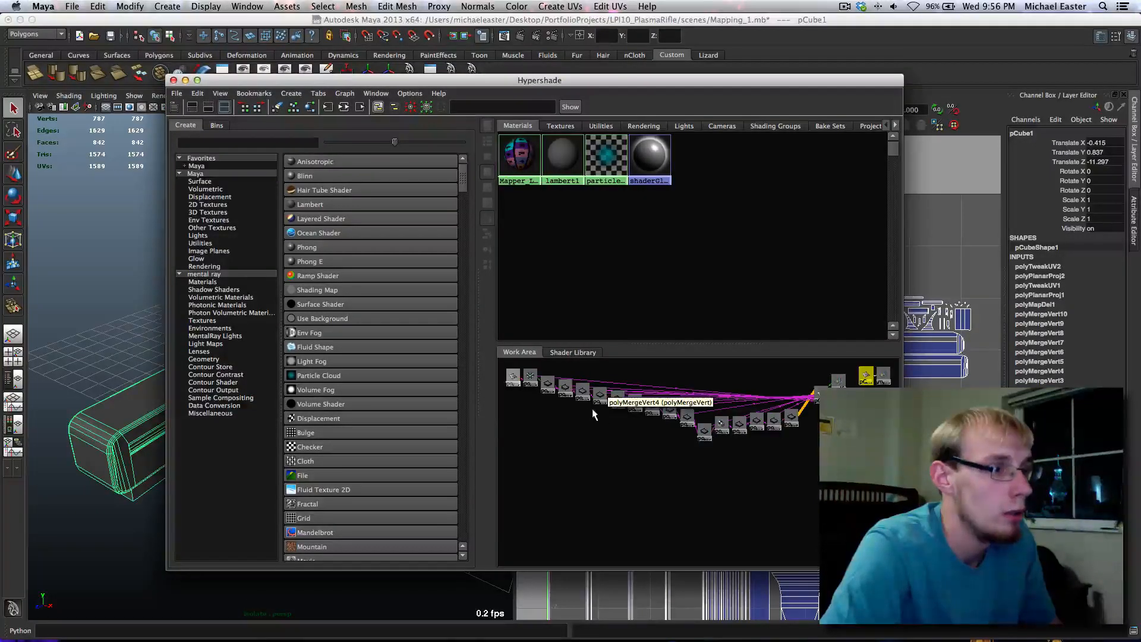
pyautogui.scroll(1, 587, 415)
pyautogui.keyDown('alt'); pyautogui.moveTo(770, 397); pyautogui.dragTo(654, 408, button='middle'); pyautogui.keyUp('alt')
pyautogui.scroll(3, 655, 407)
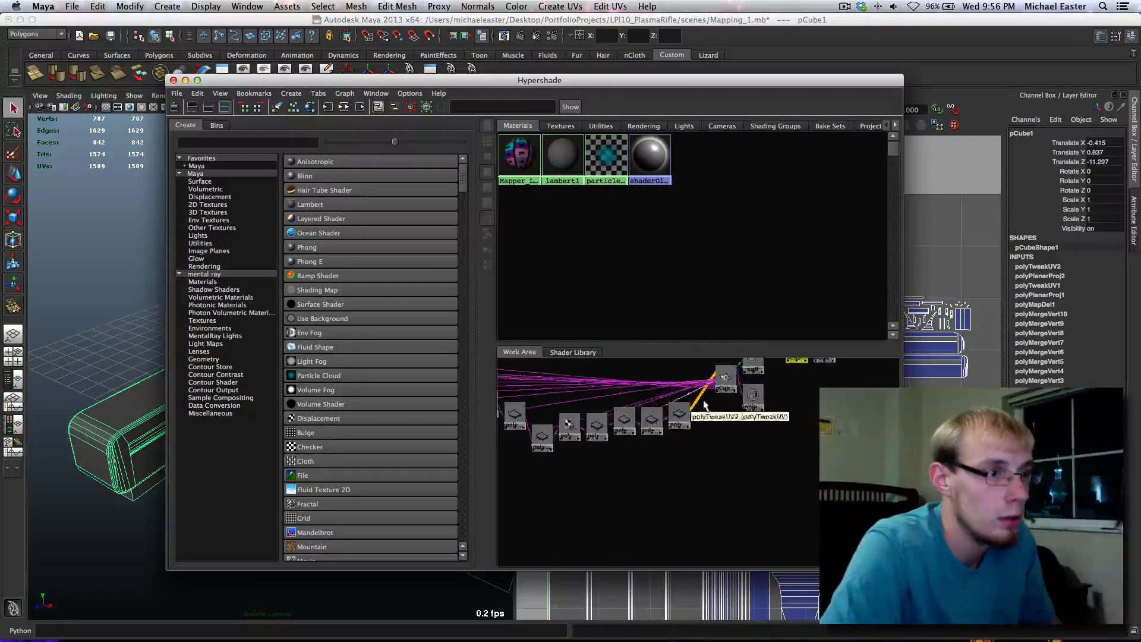
pyautogui.scroll(1, 704, 406)
pyautogui.keyDown('alt'); pyautogui.moveTo(729, 362); pyautogui.dragTo(725, 435, button='middle'); pyautogui.keyUp('alt')
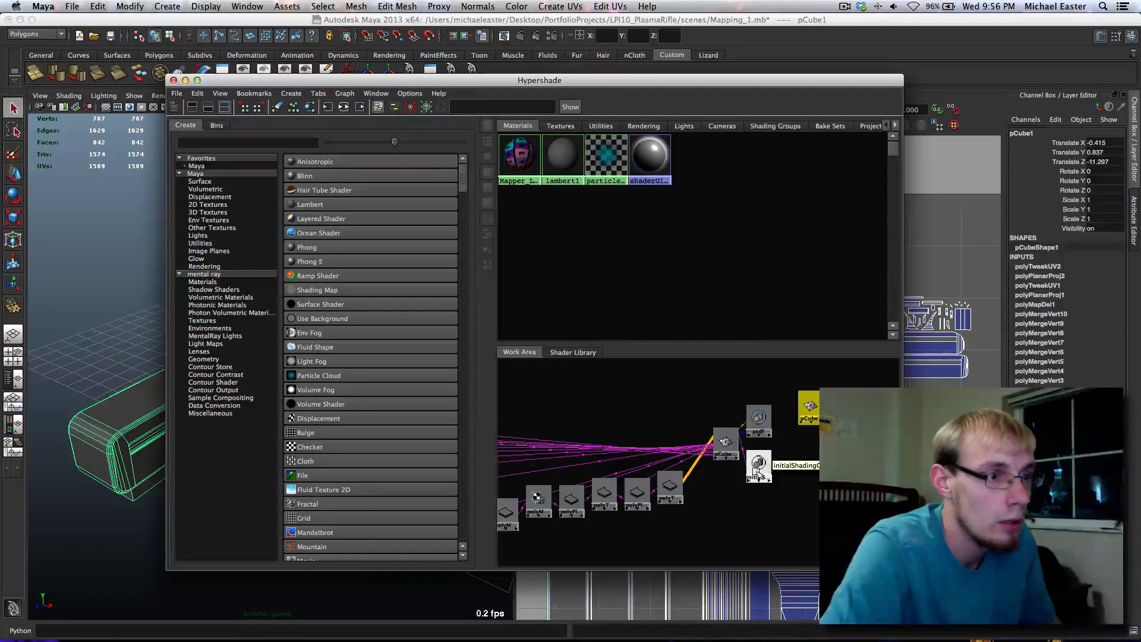
pyautogui.keyDown('alt'); pyautogui.moveTo(694, 466); pyautogui.dragTo(810, 400, button='middle'); pyautogui.keyUp('alt')
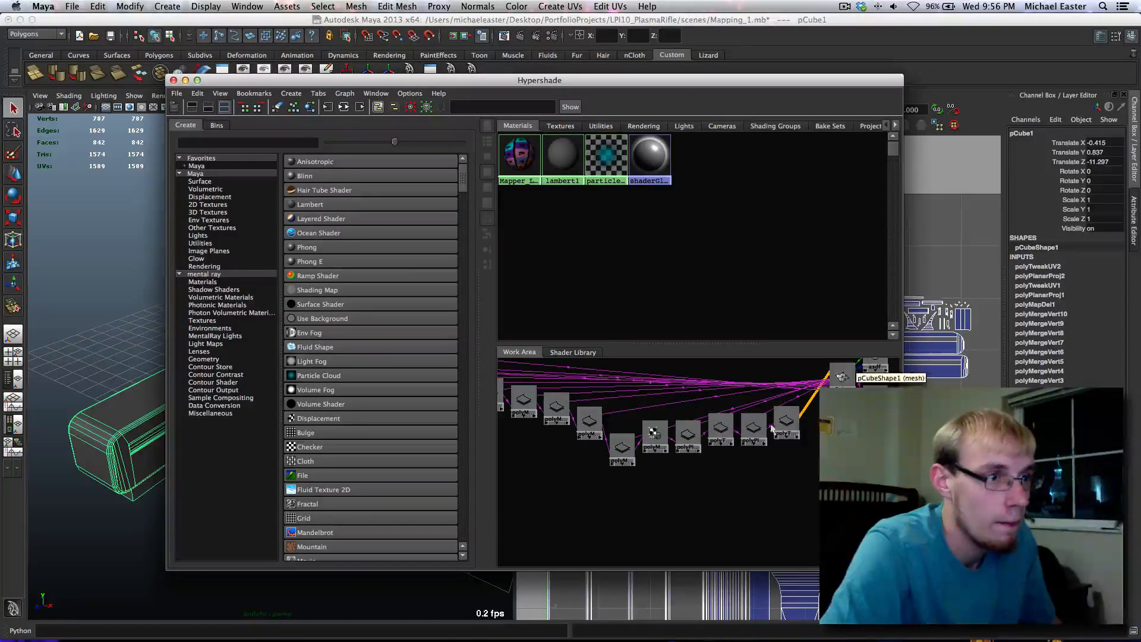
pyautogui.keyDown('alt'); pyautogui.moveTo(661, 440); pyautogui.dragTo(814, 474, button='middle'); pyautogui.keyUp('alt')
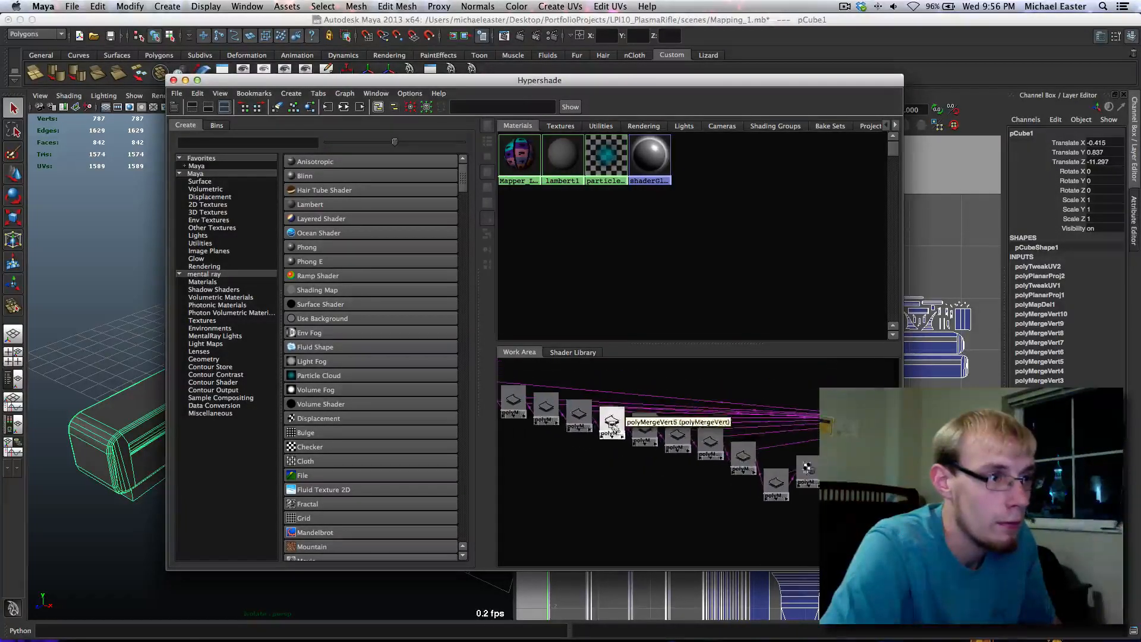
pyautogui.keyDown('alt'); pyautogui.moveTo(613, 423); pyautogui.dragTo(814, 473, button='middle'); pyautogui.keyUp('alt')
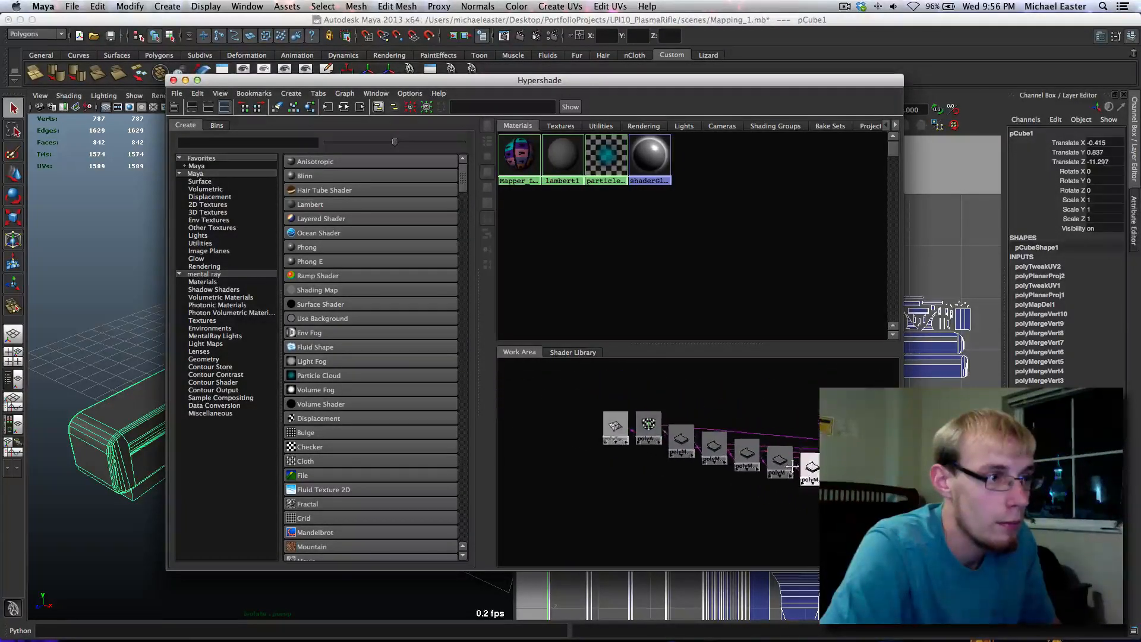
# Delete the polyAutoProj1 node from the rifle body's history and reselect the body to check its UVs
pyautogui.click(649, 434)
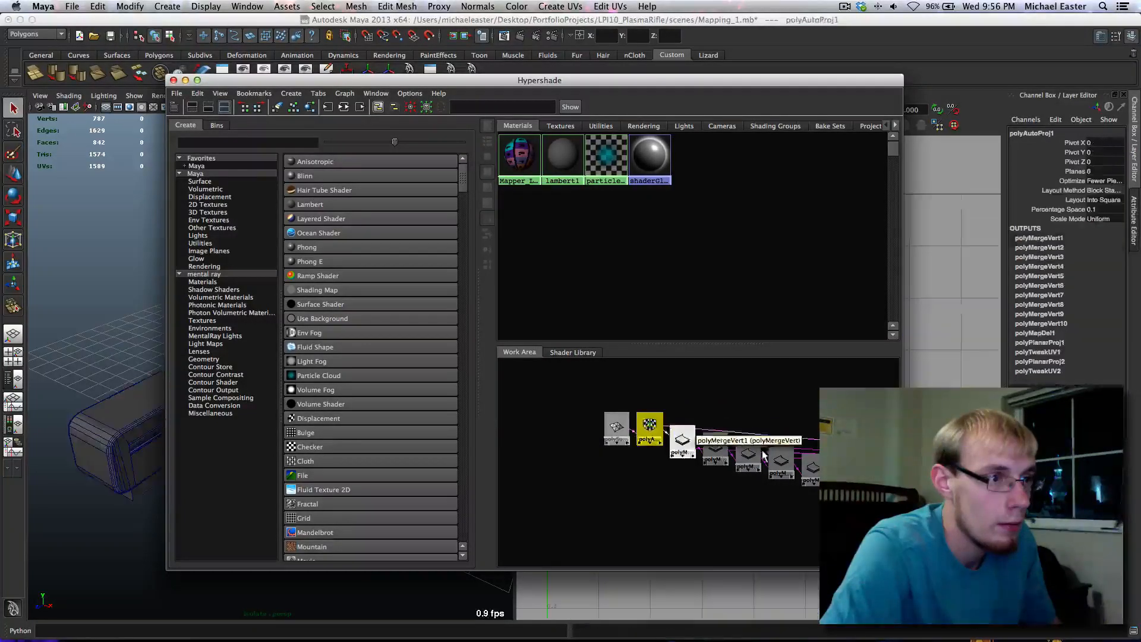
pyautogui.press('Delete')
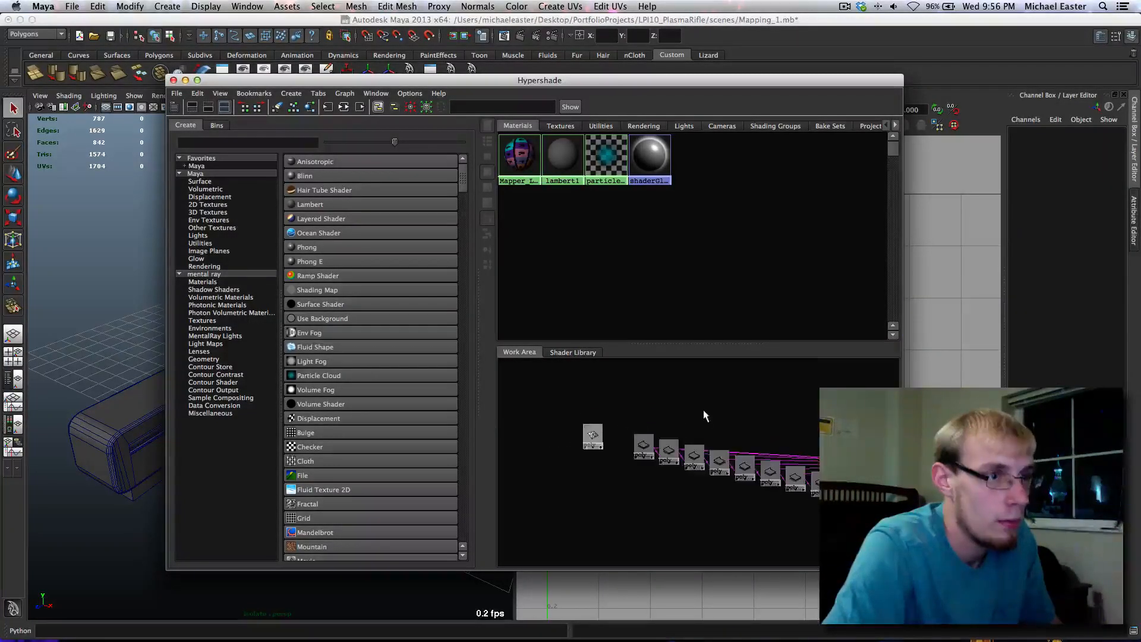
pyautogui.click(1052, 340)
pyautogui.click(112, 435)
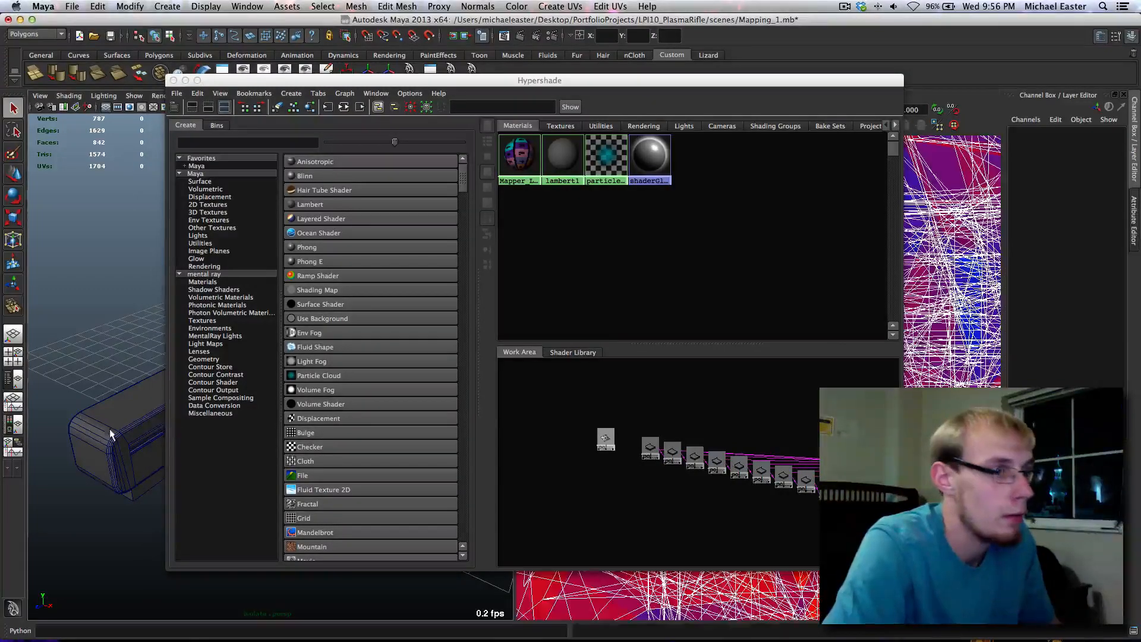
pyautogui.moveTo(585, 82); pyautogui.dragTo(104, 405)
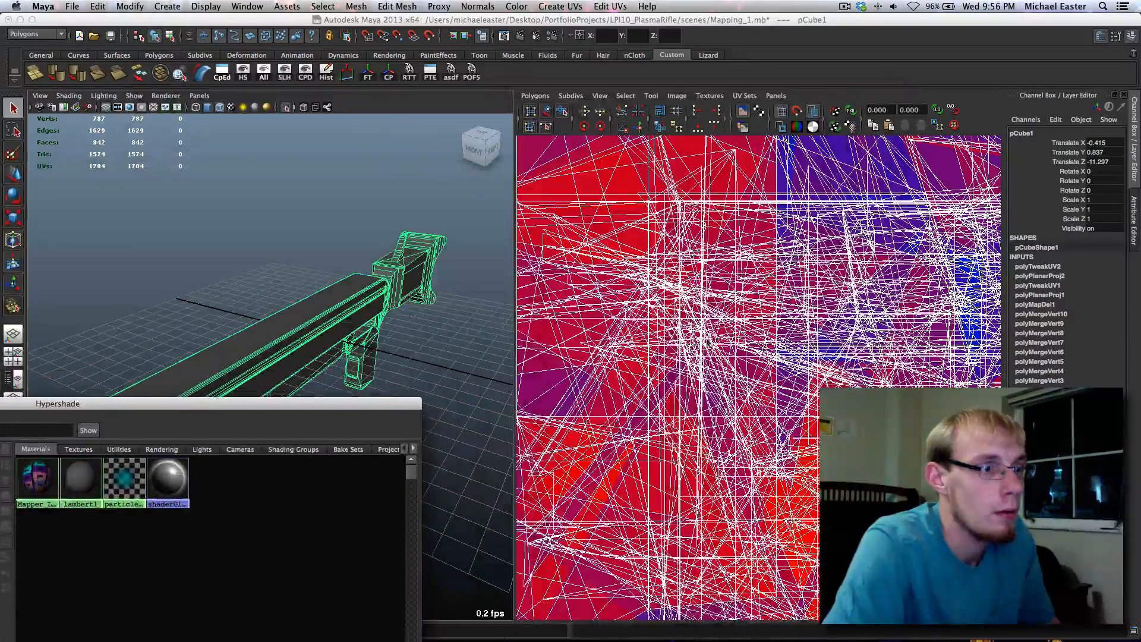
# Lay out the rifle body's tangled UVs again and inspect the resulting shells in and around the 0–1 space
pyautogui.scroll(-3, 705, 345)
pyautogui.keyDown('alt'); pyautogui.moveTo(705, 344); pyautogui.dragTo(698, 306, button='middle'); pyautogui.keyUp('alt')
pyautogui.scroll(6, 698, 306)
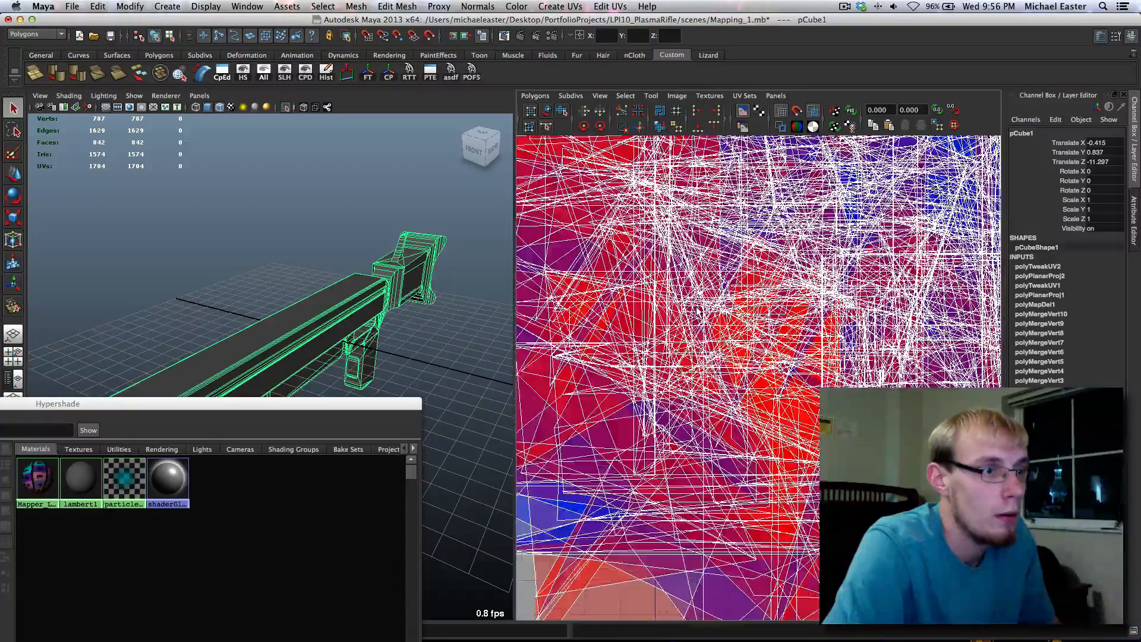
pyautogui.keyDown('alt'); pyautogui.moveTo(805, 342); pyautogui.dragTo(784, 346, button='middle'); pyautogui.keyUp('alt')
pyautogui.click(535, 95)
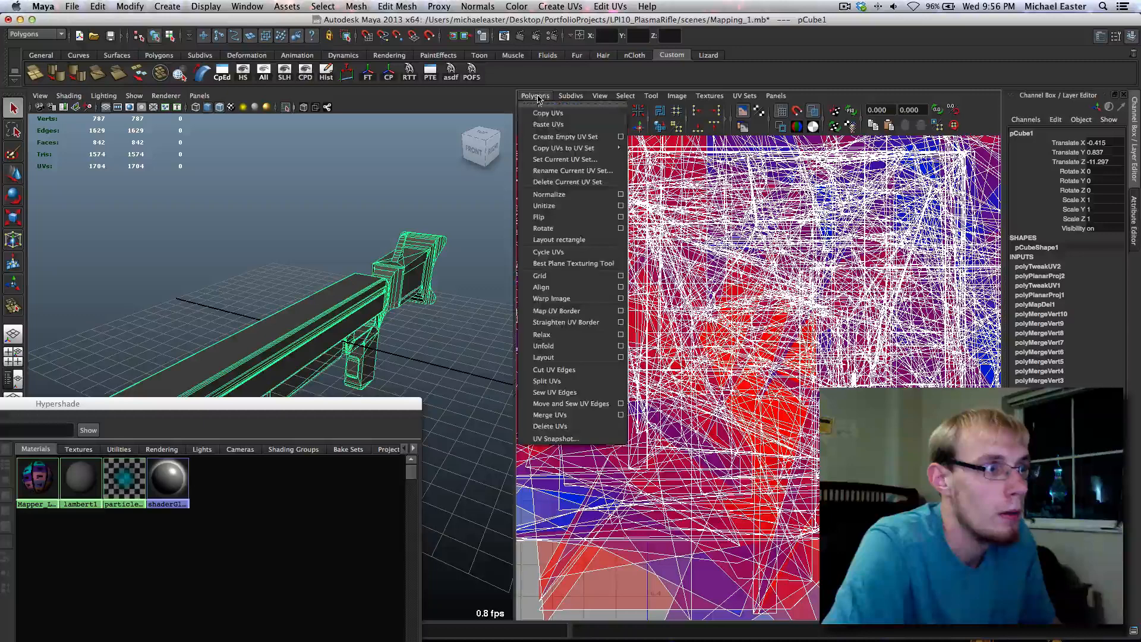
pyautogui.click(578, 347)
pyautogui.scroll(-8, 832, 330)
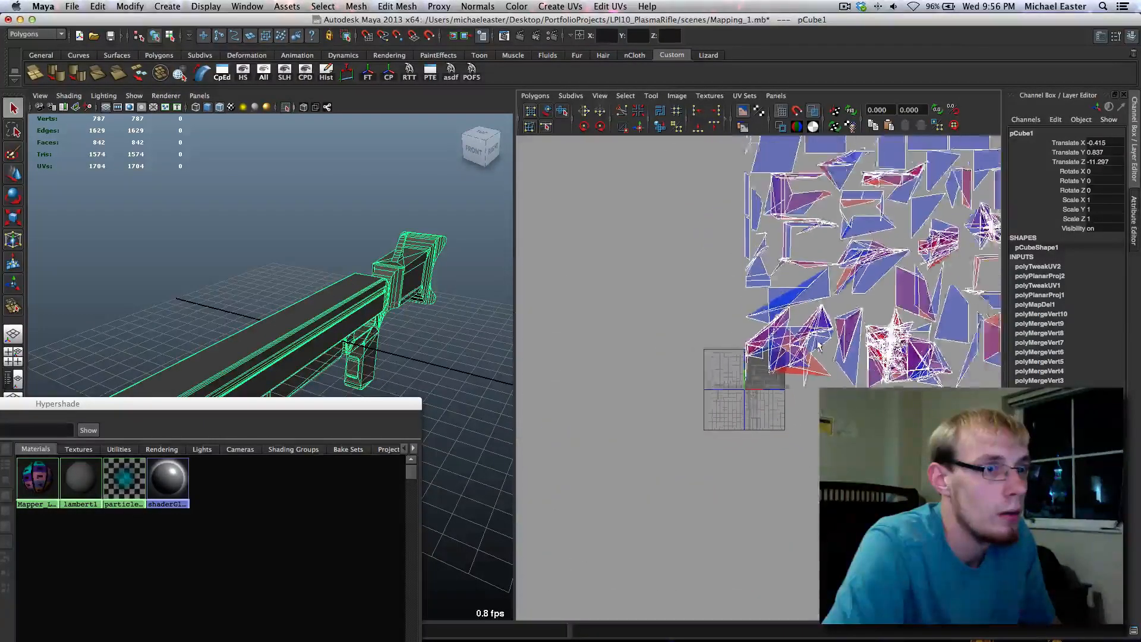
pyautogui.keyDown('alt'); pyautogui.moveTo(999, 211); pyautogui.dragTo(845, 360, button='middle'); pyautogui.keyUp('alt')
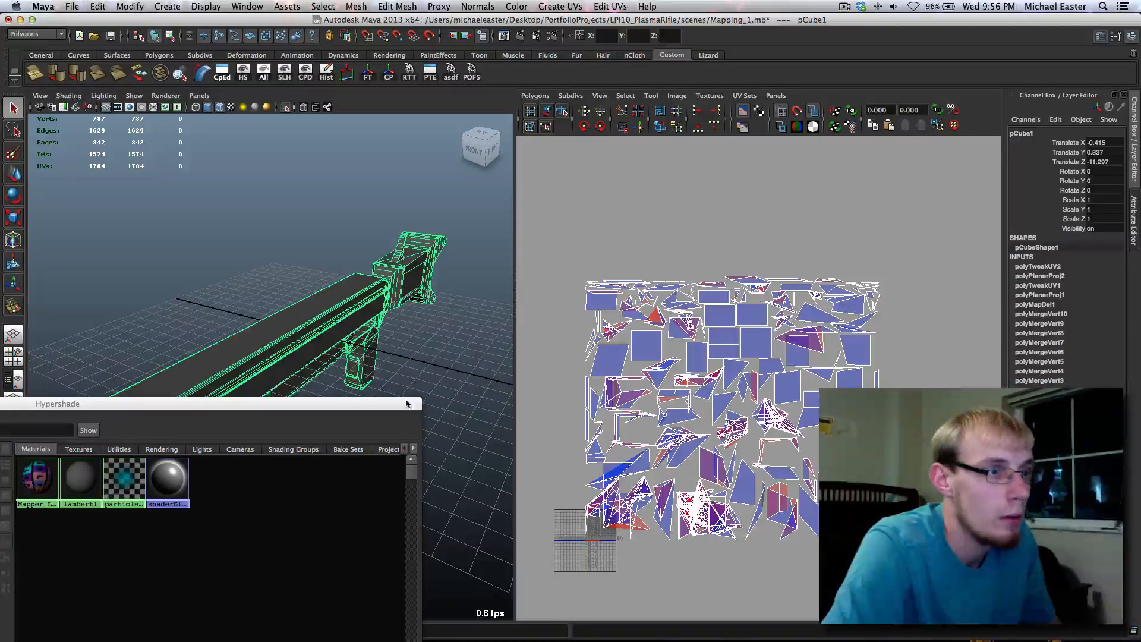
# Undo the UV layouts and the deletion of the automatic projection node, going back to the latest planar projection
pyautogui.moveTo(404, 404); pyautogui.dragTo(844, 147)
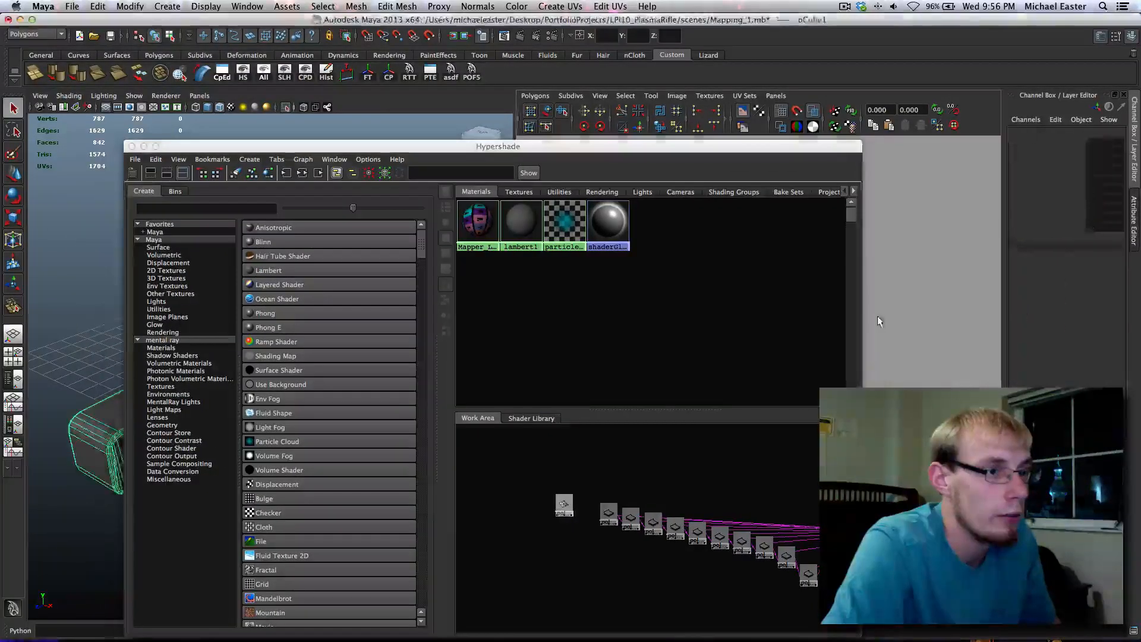
pyautogui.click(564, 511)
pyautogui.click(564, 512)
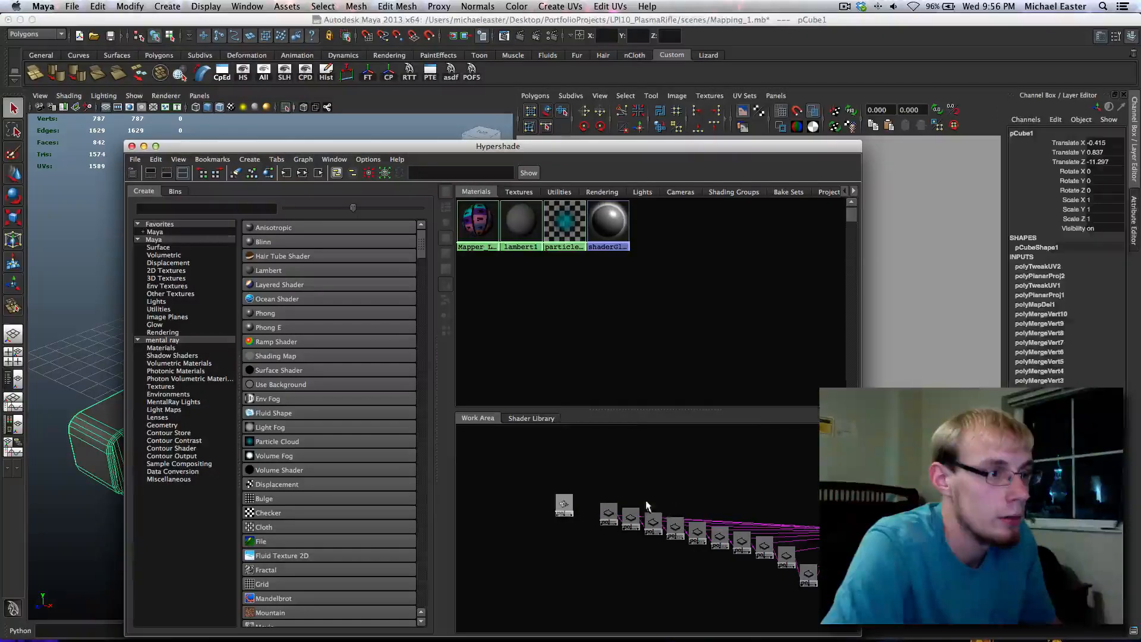
pyautogui.click(564, 509)
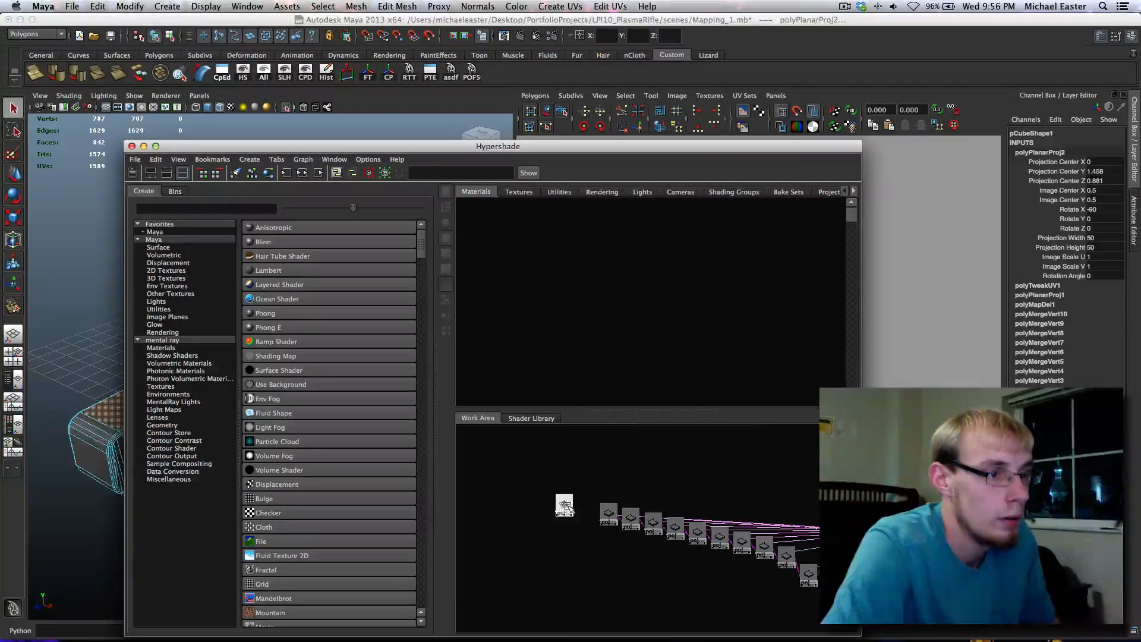
pyautogui.press('Delete')
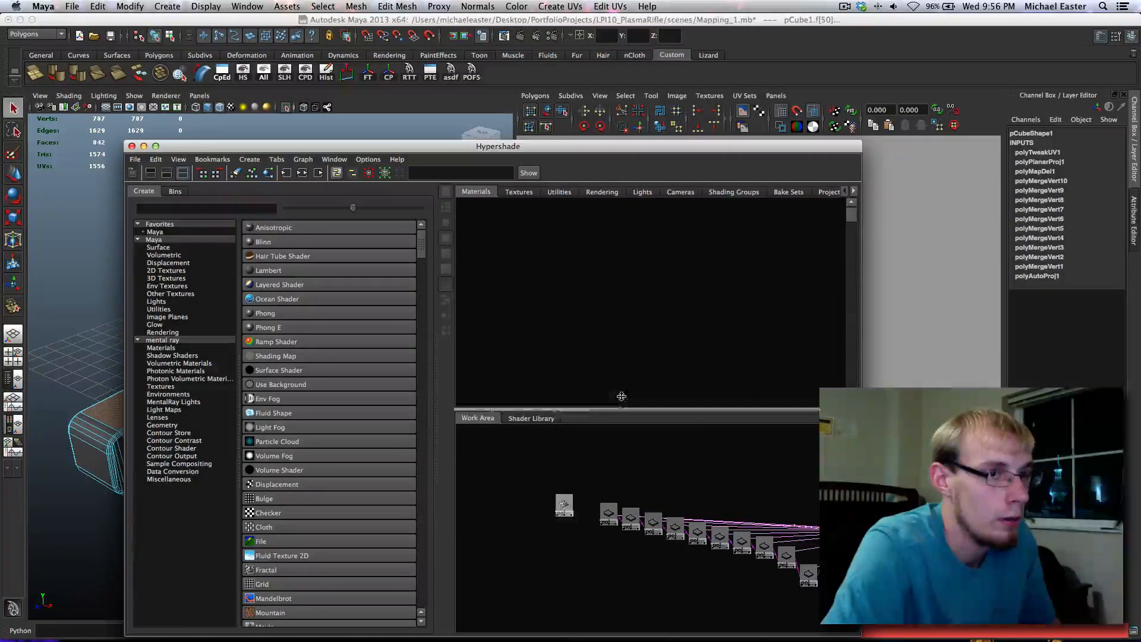
pyautogui.hotkey('ctrl', 'z')
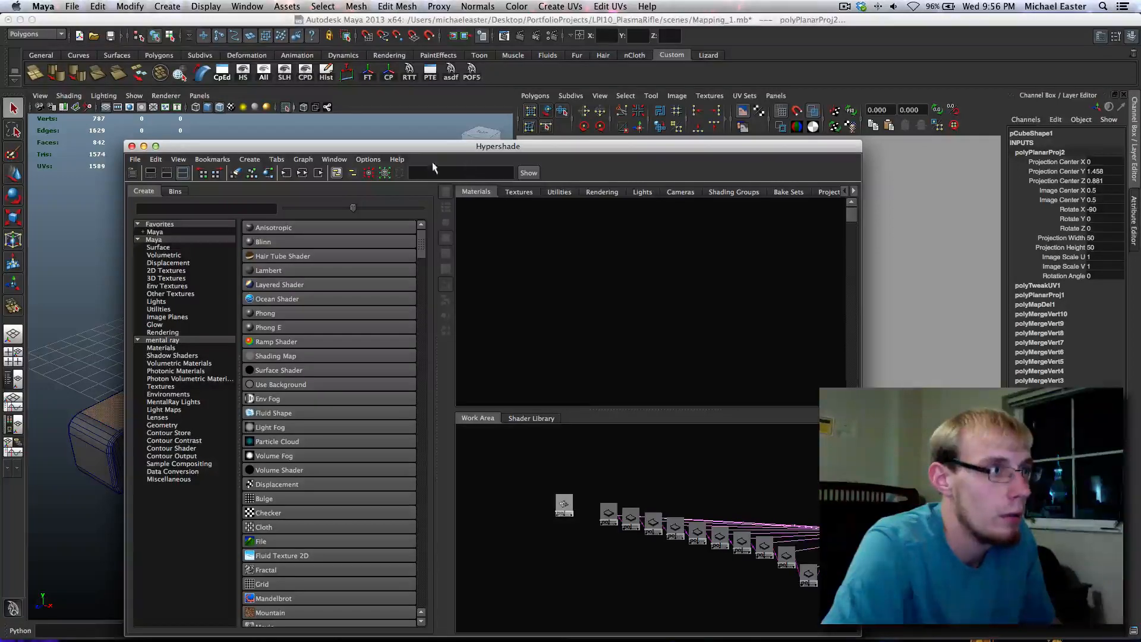
# Move the Hypershade out of the way, return the rifle body to object selection and frame its UVs for review
pyautogui.moveTo(490, 621); pyautogui.dragTo(394, 529)
pyautogui.moveTo(270, 348); pyautogui.dragTo(334, 326, button='right')
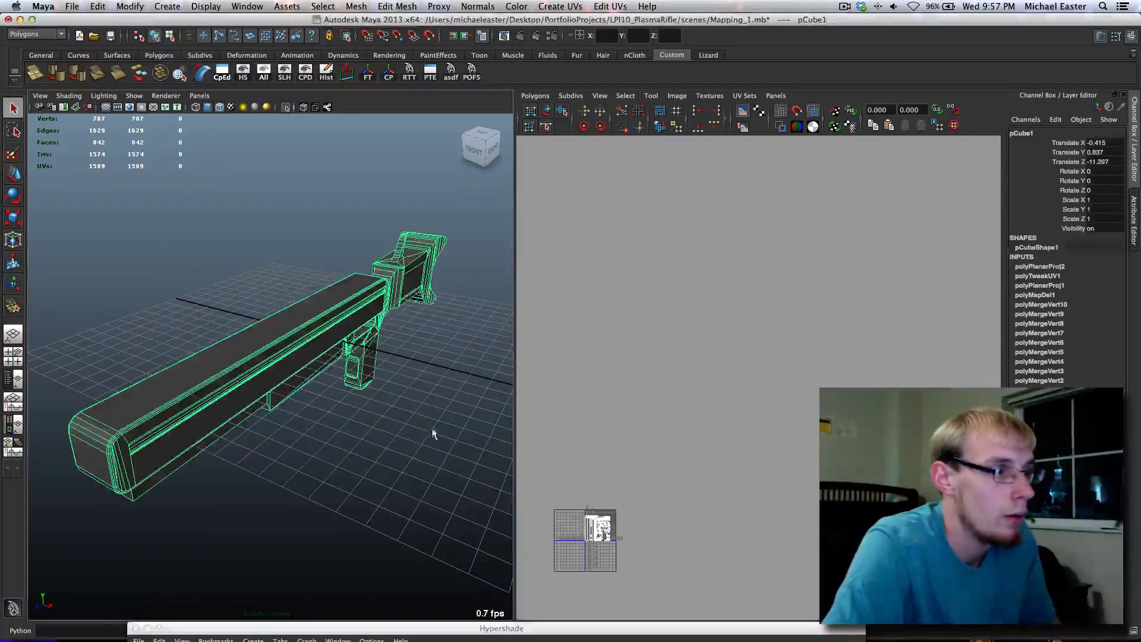
pyautogui.press('a')
pyautogui.scroll(5, 800, 387)
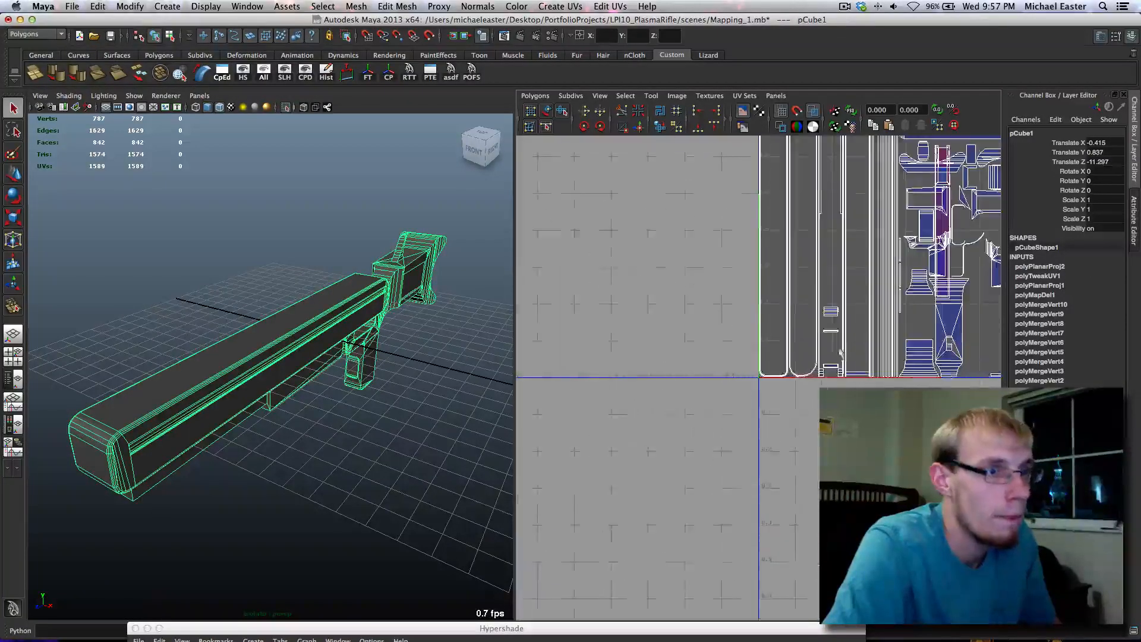
# Close and reopen the Hypershade, graph the rifle body's input and output connections, and move the window out of the way
pyautogui.click(136, 629)
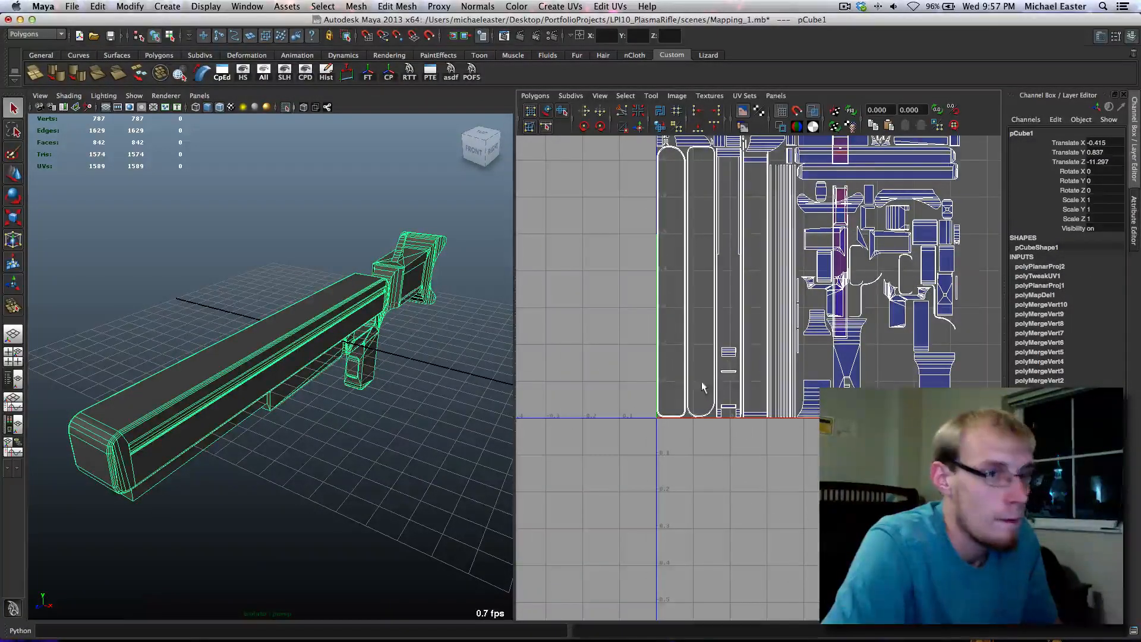
pyautogui.keyDown('alt'); pyautogui.moveTo(811, 340); pyautogui.dragTo(732, 470, button='middle'); pyautogui.keyUp('alt')
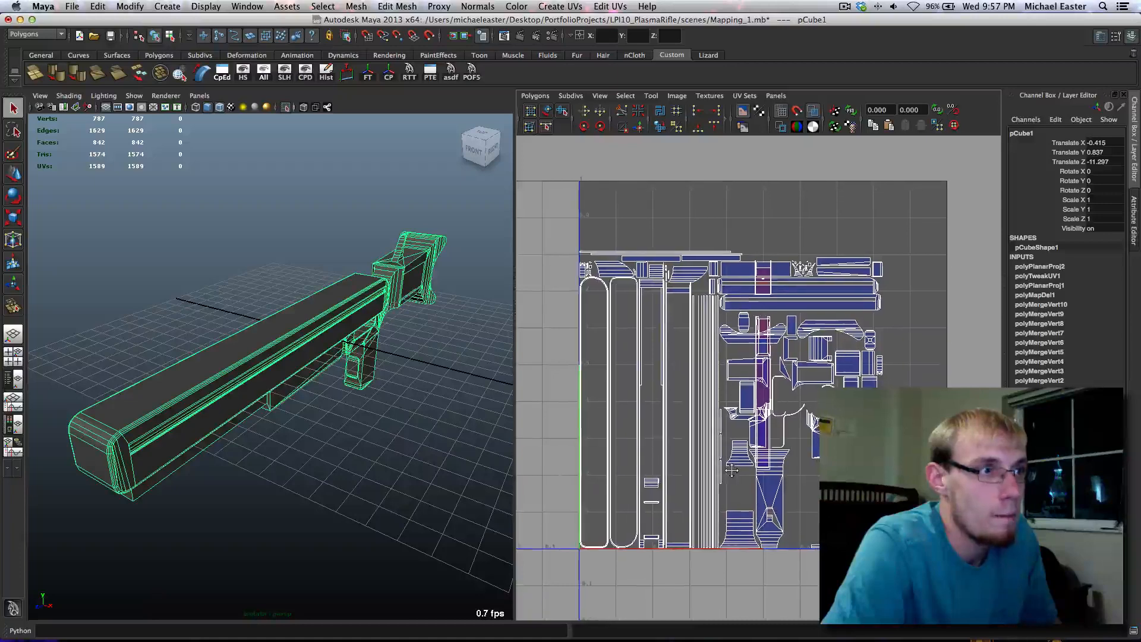
pyautogui.keyDown('alt'); pyautogui.moveTo(376, 339); pyautogui.dragTo(409, 340, button='middle'); pyautogui.keyUp('alt')
pyautogui.keyDown('alt'); pyautogui.moveTo(409, 341); pyautogui.dragTo(373, 320); pyautogui.keyUp('alt')
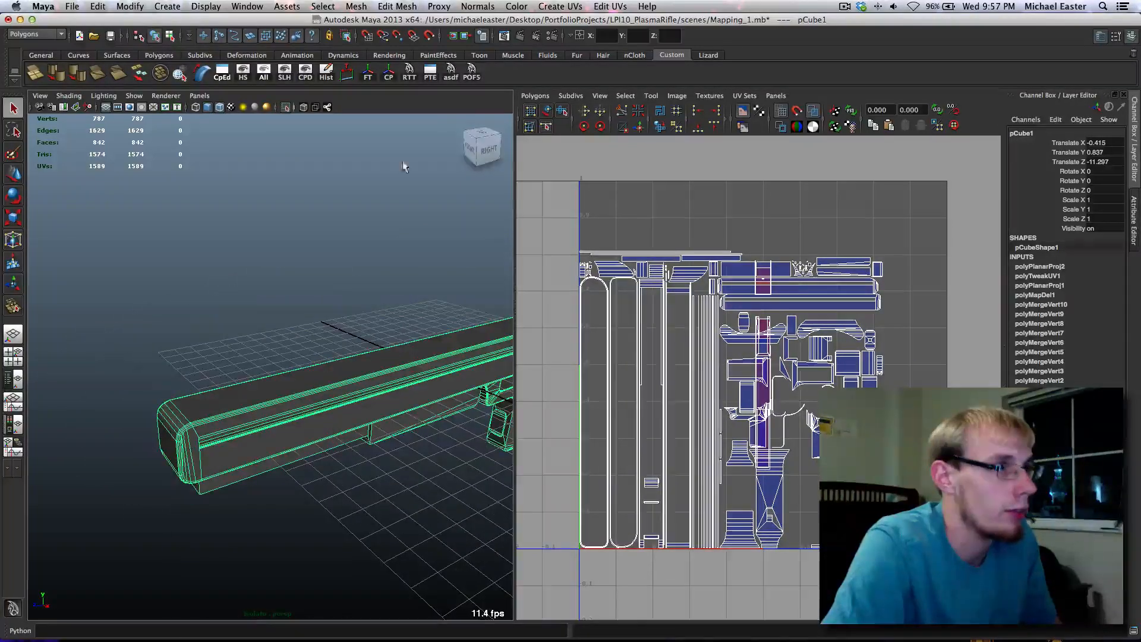
pyautogui.click(450, 83)
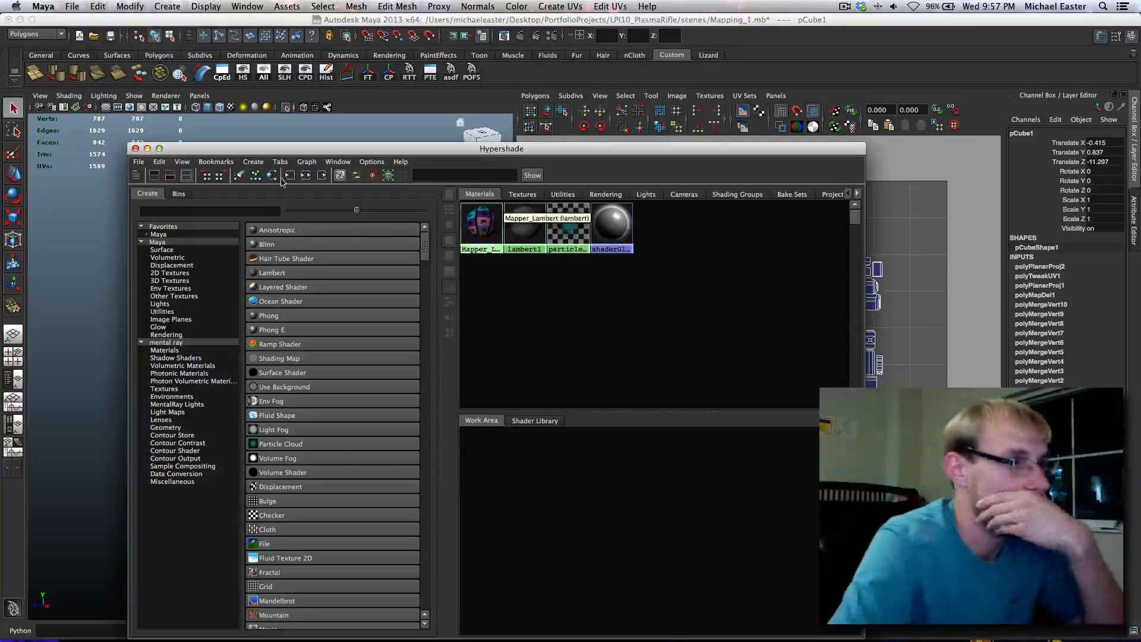
pyautogui.click(305, 174)
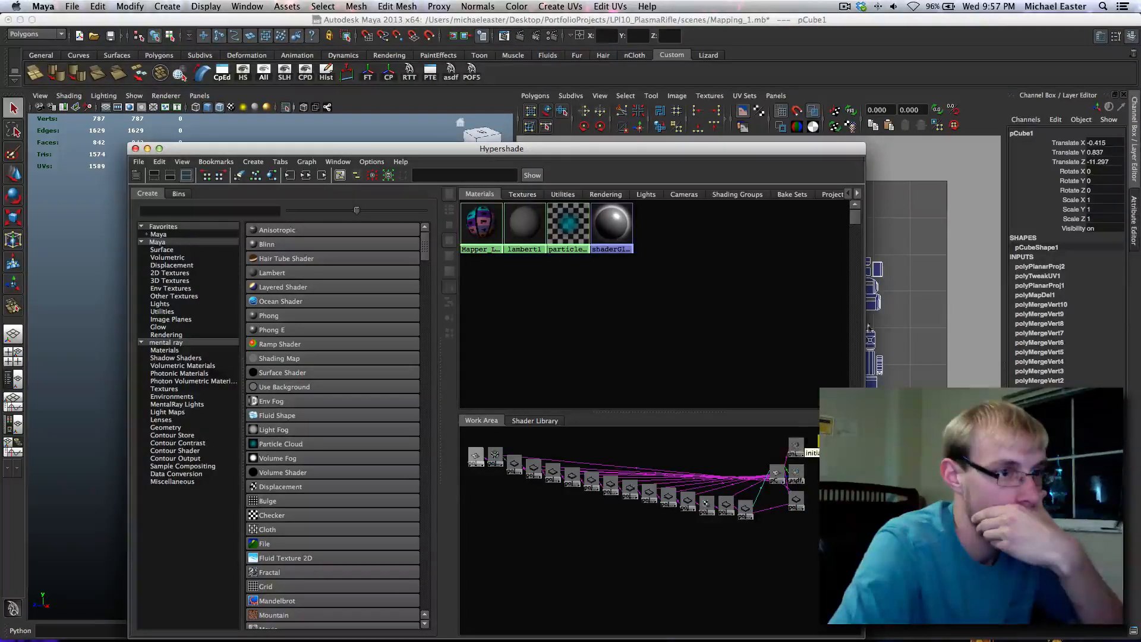
pyautogui.moveTo(811, 150); pyautogui.dragTo(557, 603)
# Inspect the polyPlanarProj2 and polyPlanarProj1 history nodes, then reselect the rifle body in object mode
pyautogui.click(1070, 268)
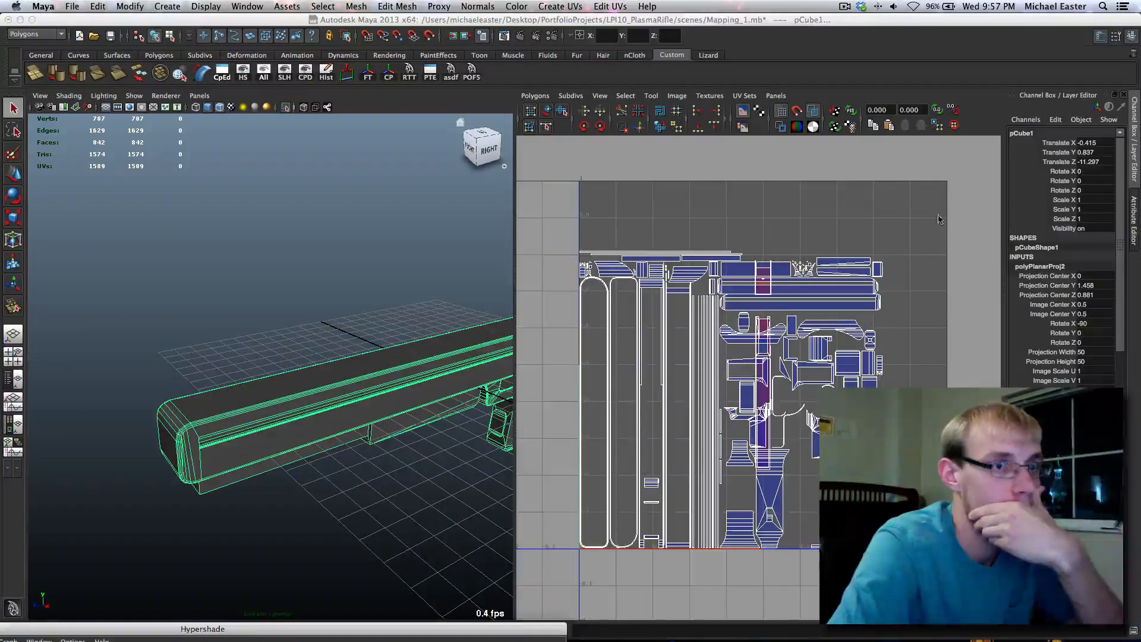
pyautogui.moveTo(360, 385); pyautogui.dragTo(360, 409, button='right')
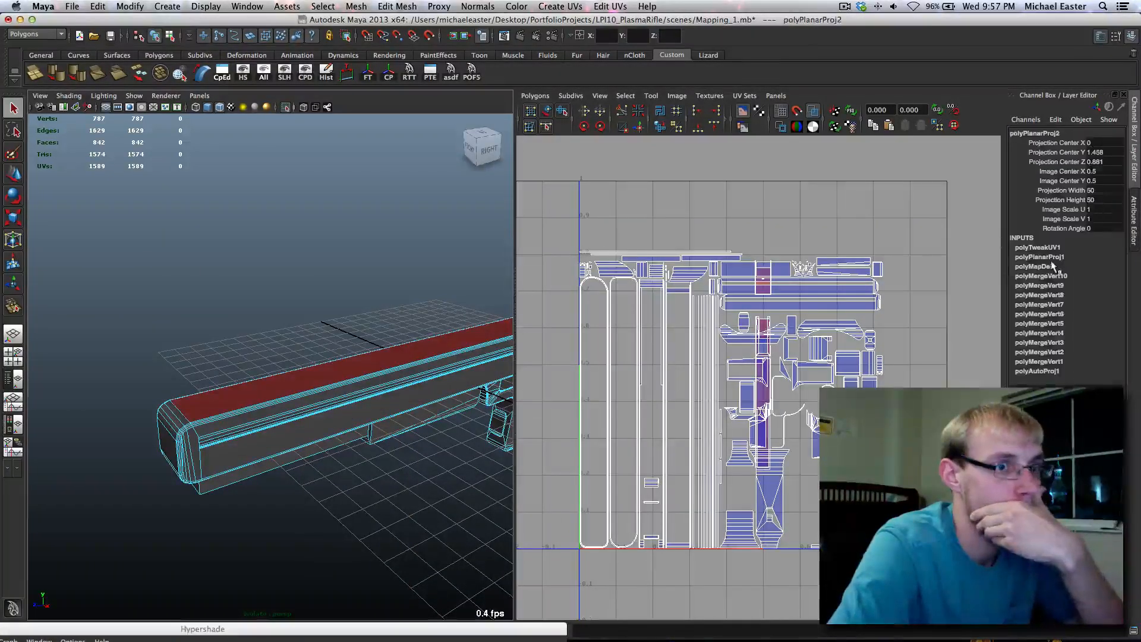
pyautogui.click(1039, 256)
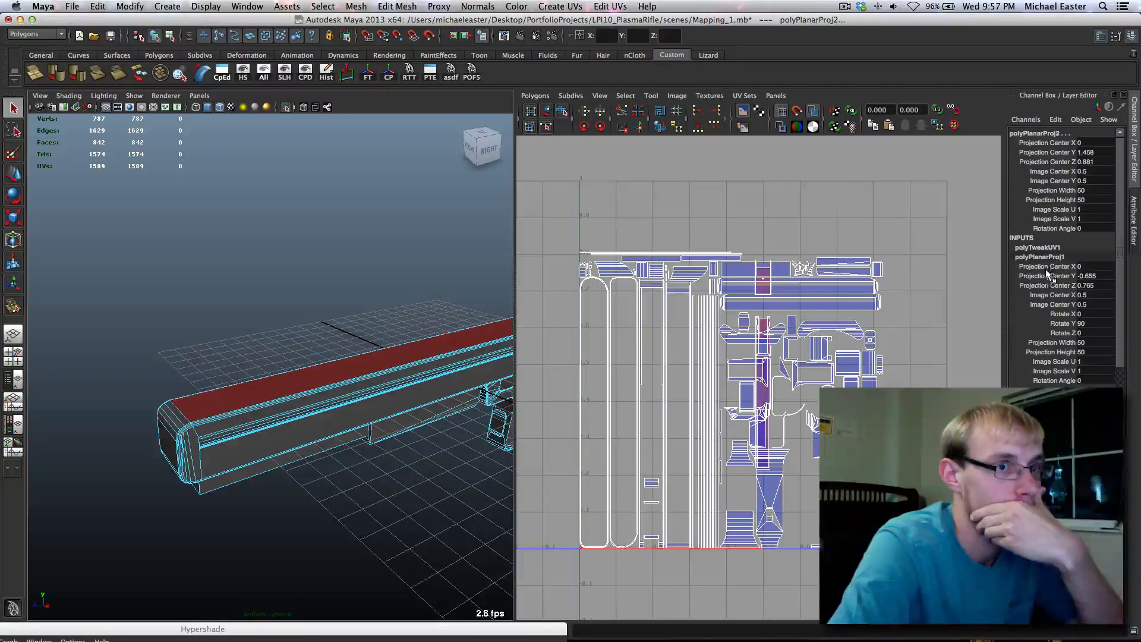
pyautogui.rightClick(1041, 256)
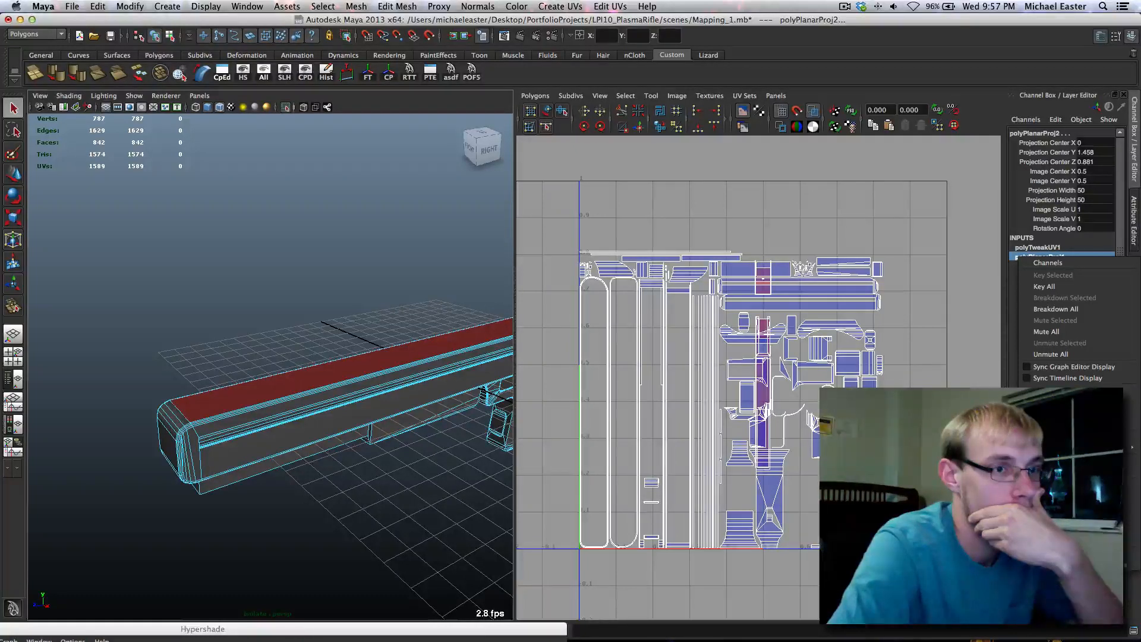
pyautogui.press('Escape')
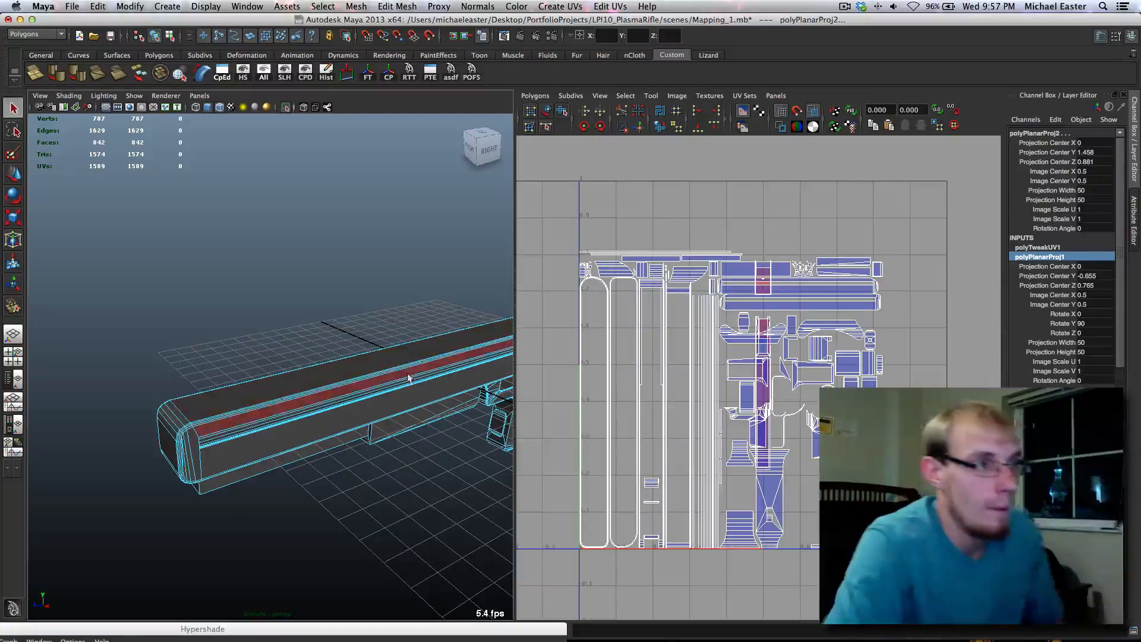
pyautogui.moveTo(328, 378); pyautogui.dragTo(417, 321, button='right')
pyautogui.click(451, 390)
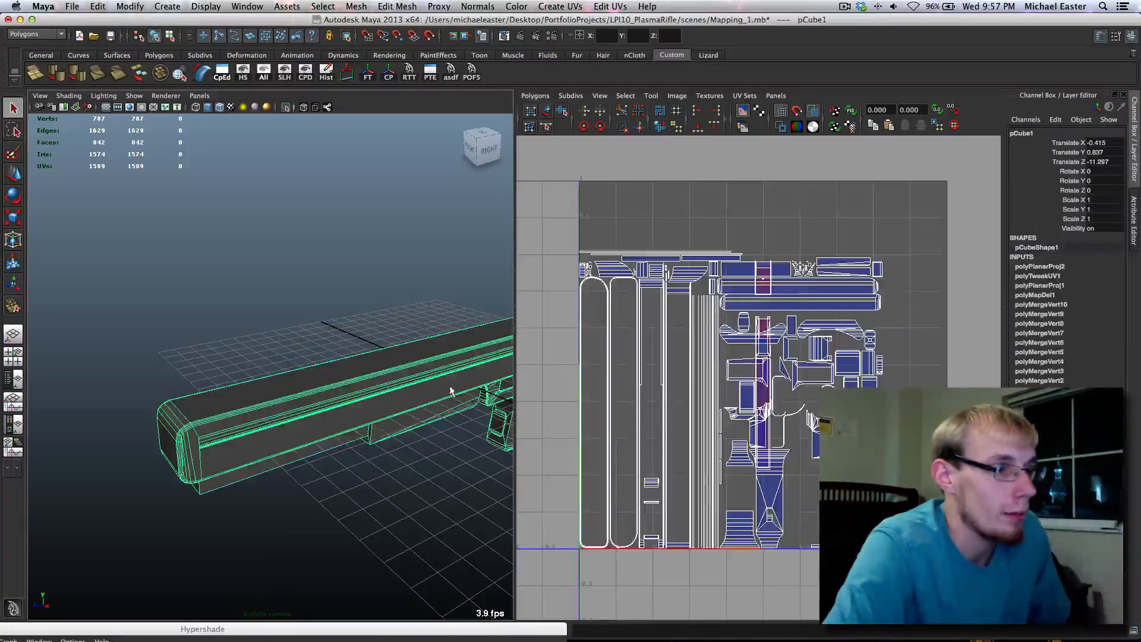
# Deselect the rifle body and save the scene
pyautogui.keyDown('alt'); pyautogui.moveTo(441, 359); pyautogui.dragTo(492, 365); pyautogui.keyUp('alt')
pyautogui.keyDown('alt'); pyautogui.moveTo(492, 364); pyautogui.dragTo(440, 365, button='right'); pyautogui.keyUp('alt')
pyautogui.keyDown('alt'); pyautogui.moveTo(440, 364); pyautogui.dragTo(395, 364, button='middle'); pyautogui.keyUp('alt')
pyautogui.keyDown('alt'); pyautogui.moveTo(232, 375); pyautogui.dragTo(278, 376, button='right'); pyautogui.keyUp('alt')
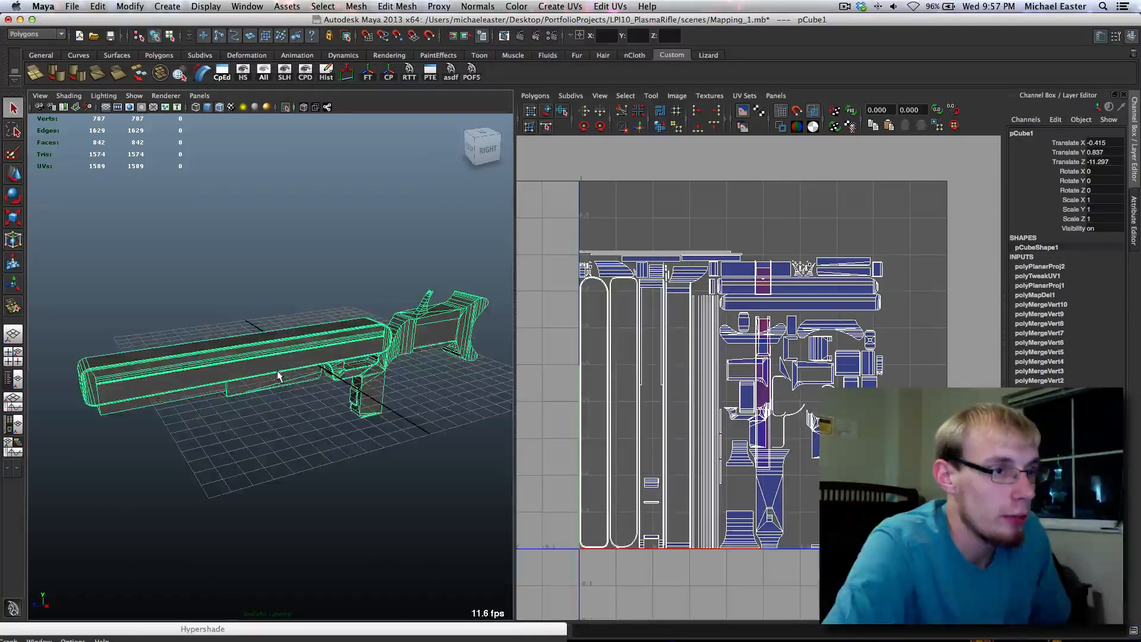
pyautogui.keyDown('alt'); pyautogui.moveTo(363, 392); pyautogui.dragTo(500, 397); pyautogui.keyUp('alt')
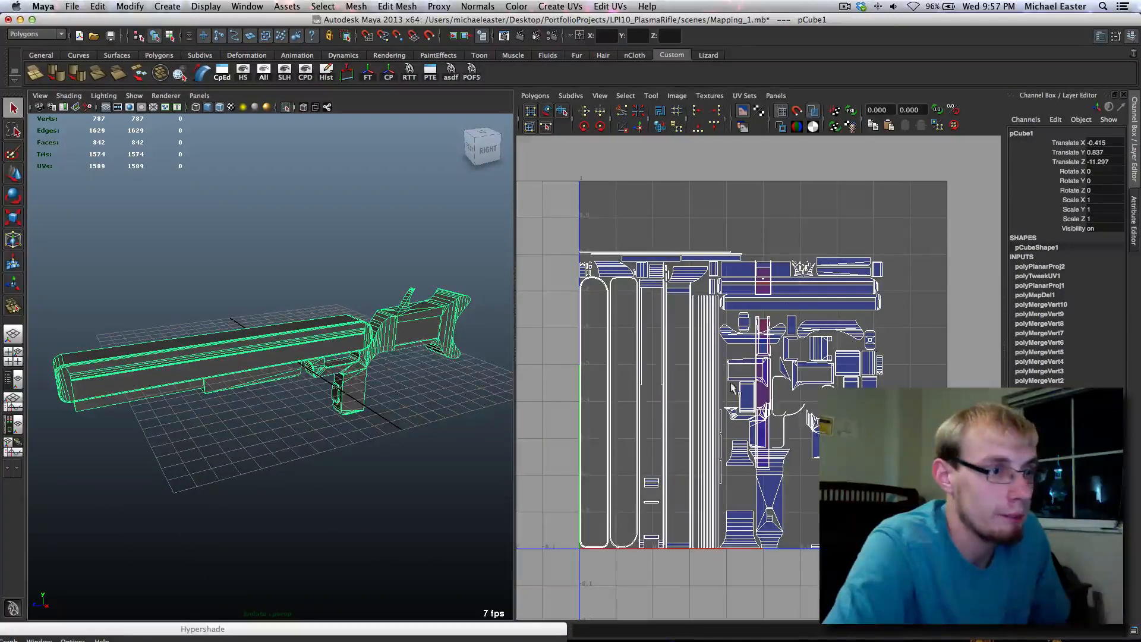
pyautogui.keyDown('alt'); pyautogui.moveTo(732, 388); pyautogui.dragTo(803, 405, button='middle'); pyautogui.keyUp('alt')
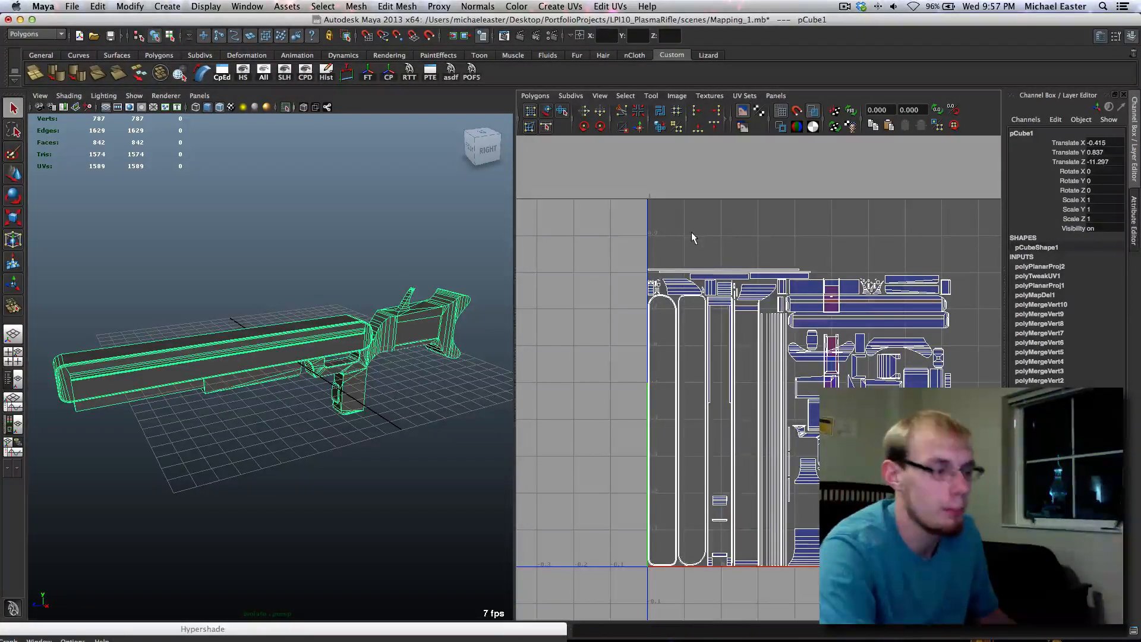
pyautogui.click(353, 250)
pyautogui.press('super+s')
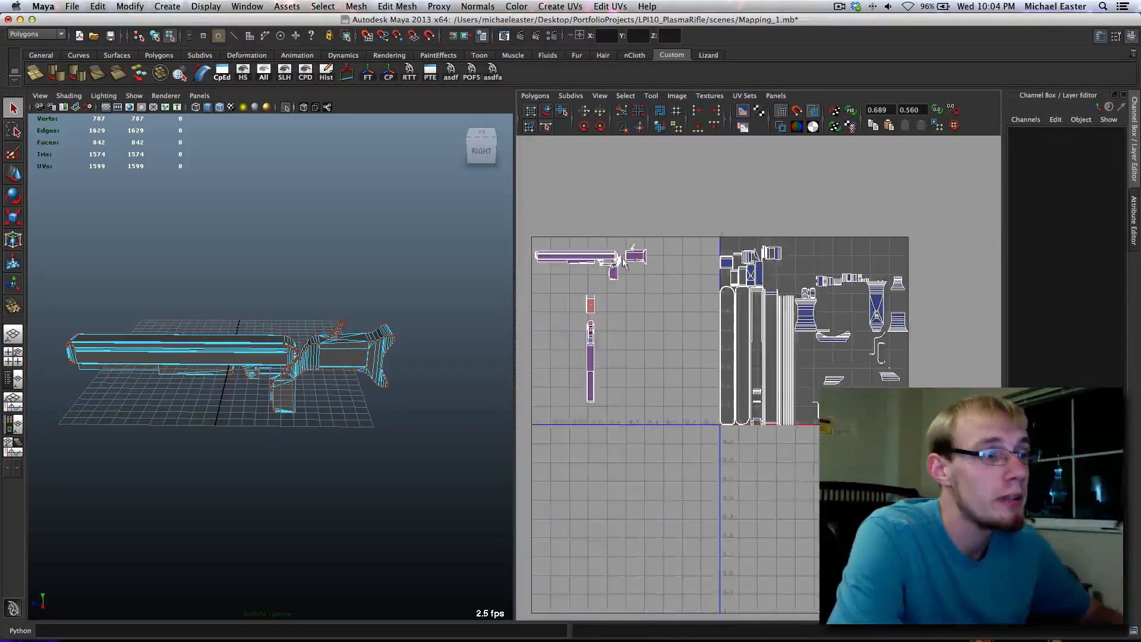
# Select the UVs of the projected shells outside the 0–1 space, review both planar projections' history settings, and clear the selection
pyautogui.keyDown('alt'); pyautogui.moveTo(682, 248); pyautogui.dragTo(886, 231, button='middle'); pyautogui.keyUp('alt')
pyautogui.scroll(5, 811, 247)
pyautogui.keyDown('alt'); pyautogui.moveTo(748, 257); pyautogui.dragTo(813, 368, button='middle'); pyautogui.keyUp('alt')
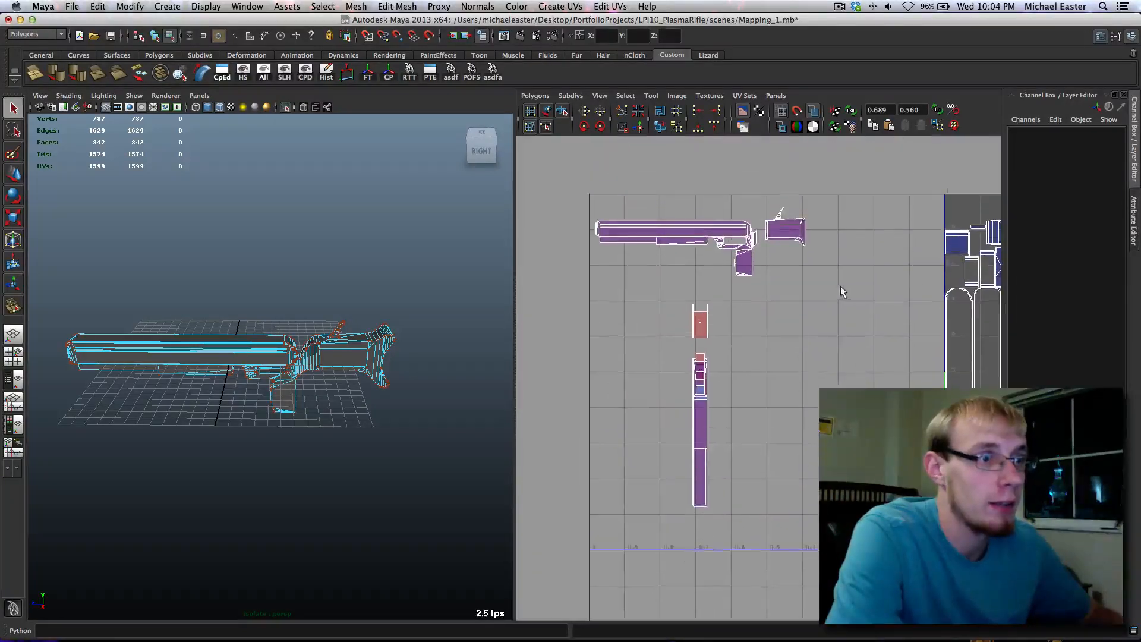
pyautogui.moveTo(585, 572); pyautogui.dragTo(585, 572)
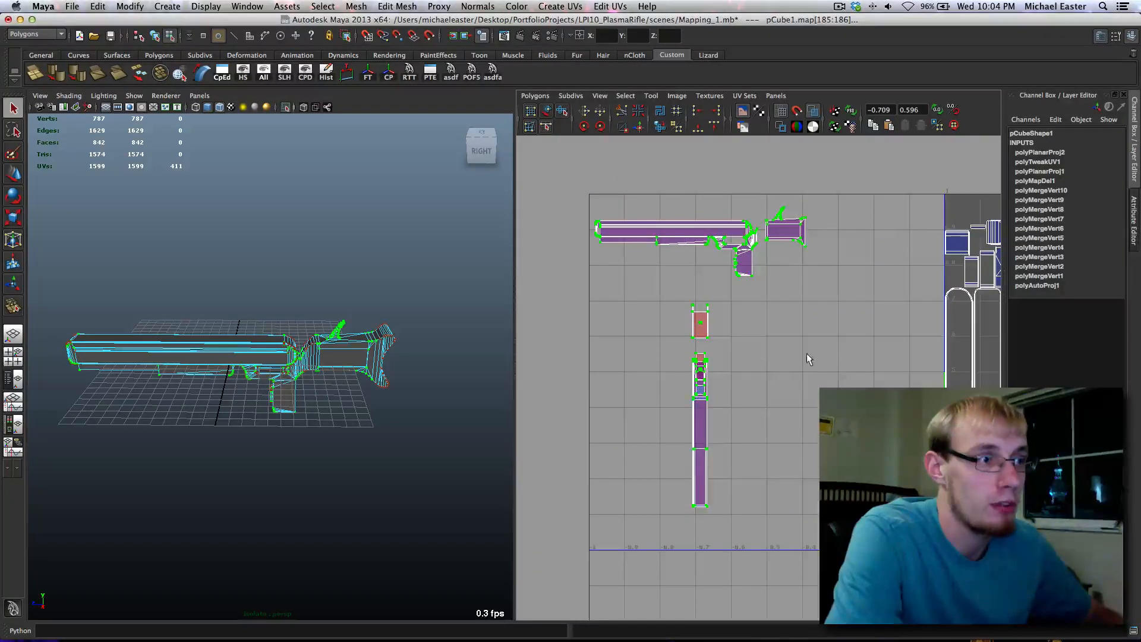
pyautogui.keyDown('alt'); pyautogui.moveTo(807, 353); pyautogui.dragTo(747, 339, button='middle'); pyautogui.keyUp('alt')
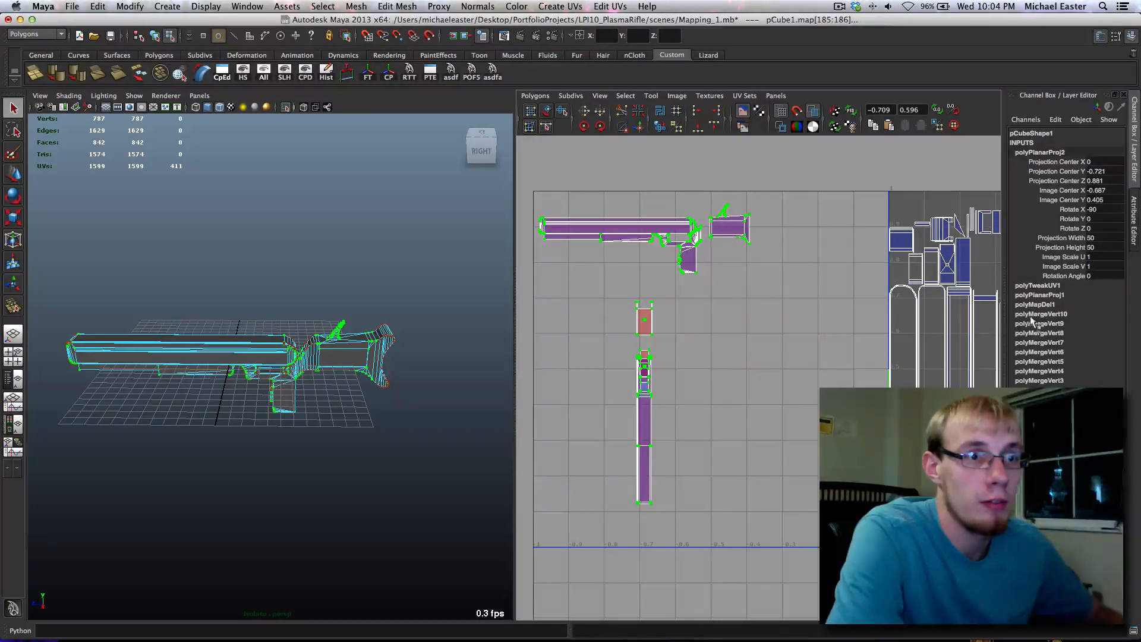
pyautogui.click(1042, 295)
pyautogui.keyDown('alt'); pyautogui.moveTo(771, 299); pyautogui.dragTo(785, 292, button='middle'); pyautogui.keyUp('alt')
pyautogui.moveTo(790, 288); pyautogui.dragTo(825, 280, button='right')
pyautogui.click(825, 281)
pyautogui.keyDown('alt'); pyautogui.moveTo(817, 304); pyautogui.dragTo(650, 321, button='middle'); pyautogui.keyUp('alt')
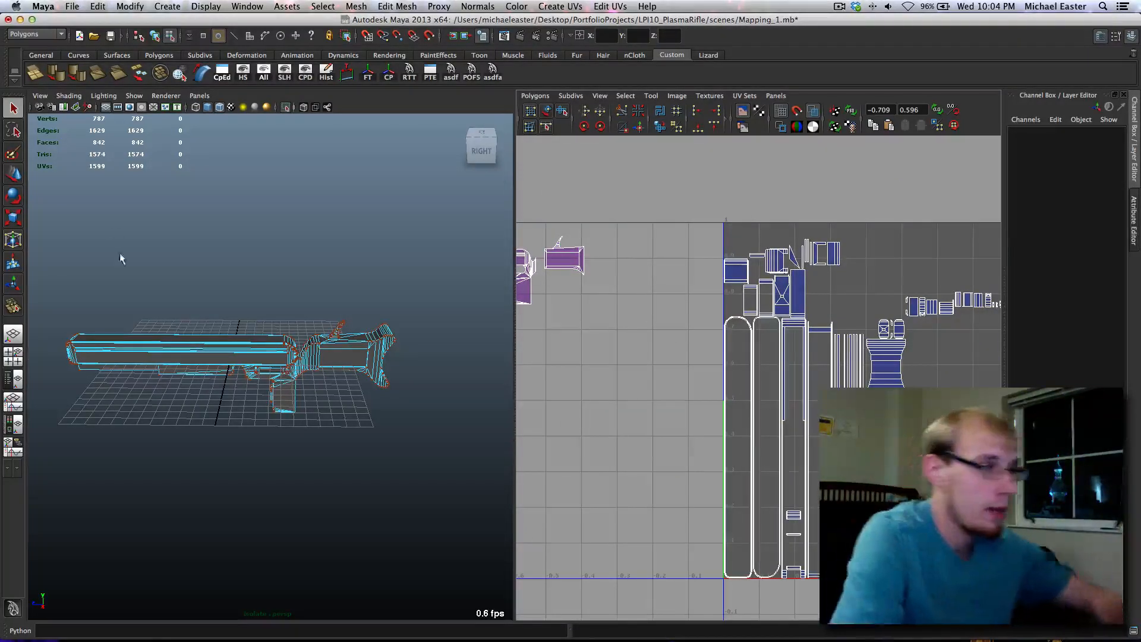
# Reselect the rifle body and select the faces of all the shells inside the 0–1 UV space
pyautogui.moveTo(231, 353); pyautogui.dragTo(328, 325, button='right')
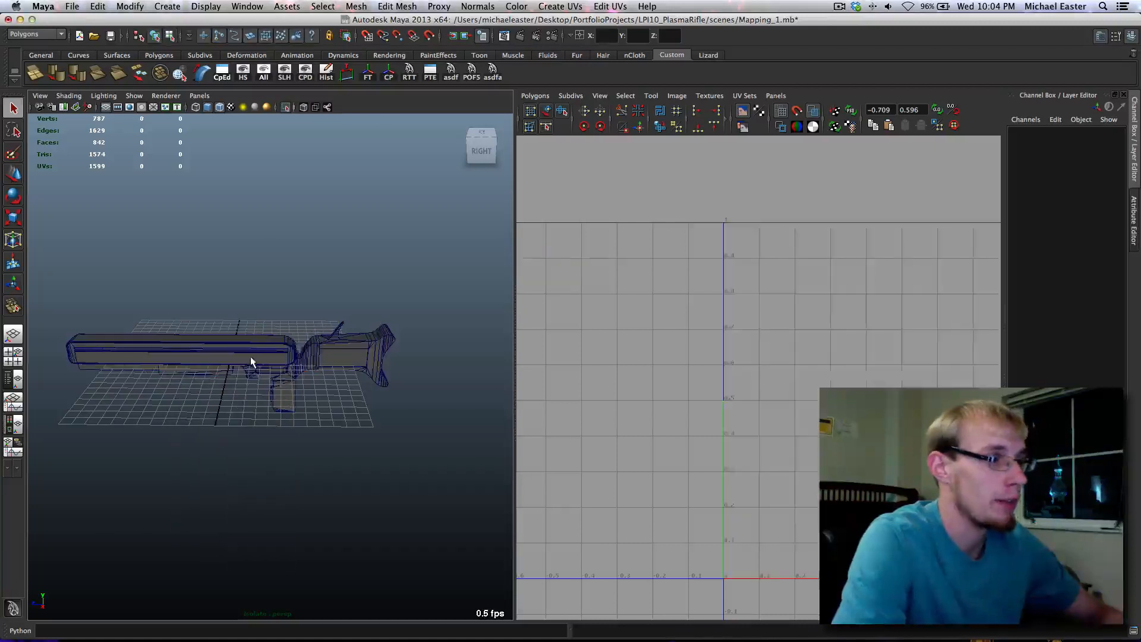
pyautogui.click(248, 360)
pyautogui.keyDown('alt'); pyautogui.moveTo(782, 350); pyautogui.dragTo(603, 280, button='middle'); pyautogui.keyUp('alt')
pyautogui.scroll(-1, 603, 280)
pyautogui.scroll(-2, 604, 280)
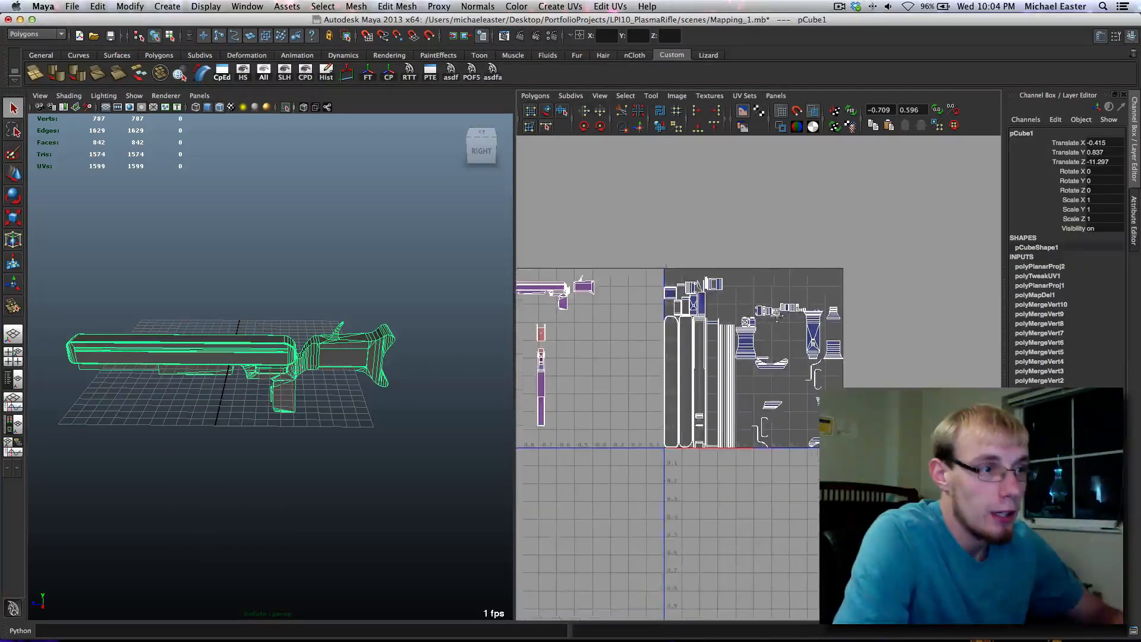
pyautogui.keyDown('alt'); pyautogui.moveTo(723, 315); pyautogui.dragTo(768, 320, button='middle'); pyautogui.keyUp('alt')
pyautogui.moveTo(707, 344); pyautogui.dragTo(675, 211, button='right')
pyautogui.moveTo(938, 460); pyautogui.dragTo(939, 460)
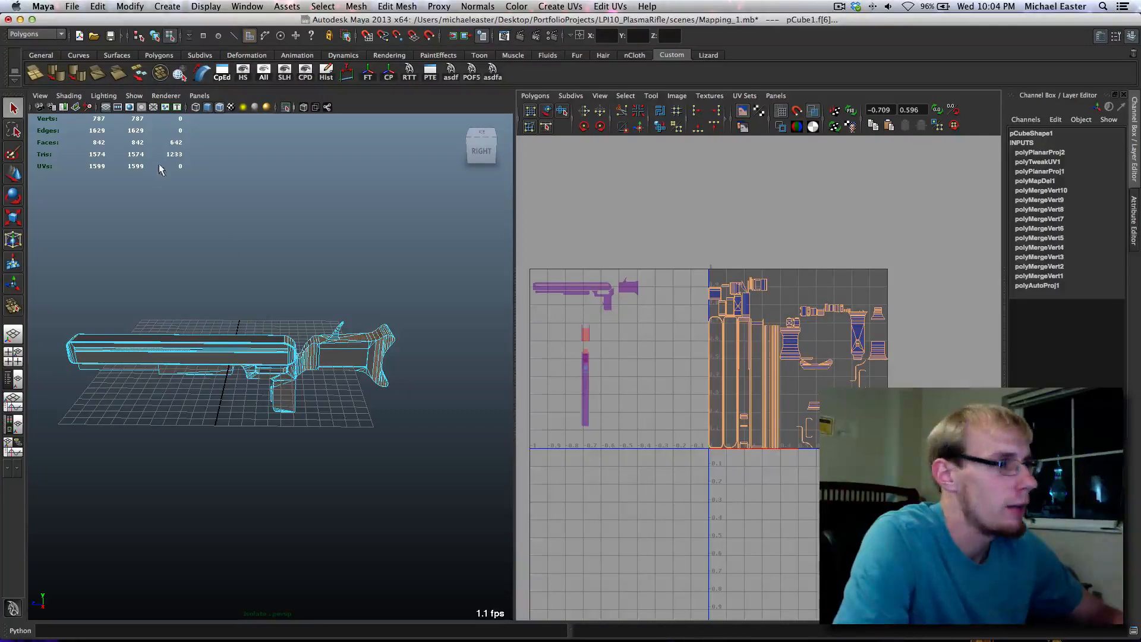
# Examine on the model which faces are selected around the grip, trigger guard and barrel
pyautogui.keyDown('alt'); pyautogui.moveTo(177, 149); pyautogui.dragTo(196, 162, button='middle'); pyautogui.keyUp('alt')
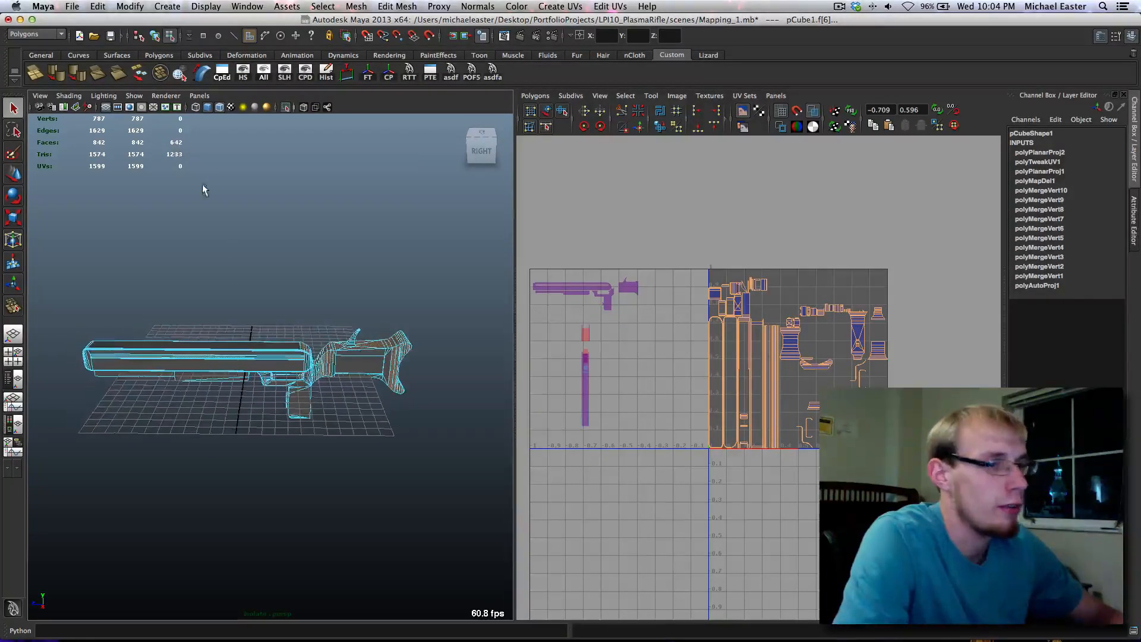
pyautogui.keyDown('alt'); pyautogui.moveTo(204, 186); pyautogui.dragTo(226, 404, button='right'); pyautogui.keyUp('alt')
pyautogui.keyDown('alt'); pyautogui.moveTo(229, 403); pyautogui.dragTo(275, 316); pyautogui.keyUp('alt')
pyautogui.keyDown('alt'); pyautogui.moveTo(279, 314); pyautogui.dragTo(374, 264, button='middle'); pyautogui.keyUp('alt')
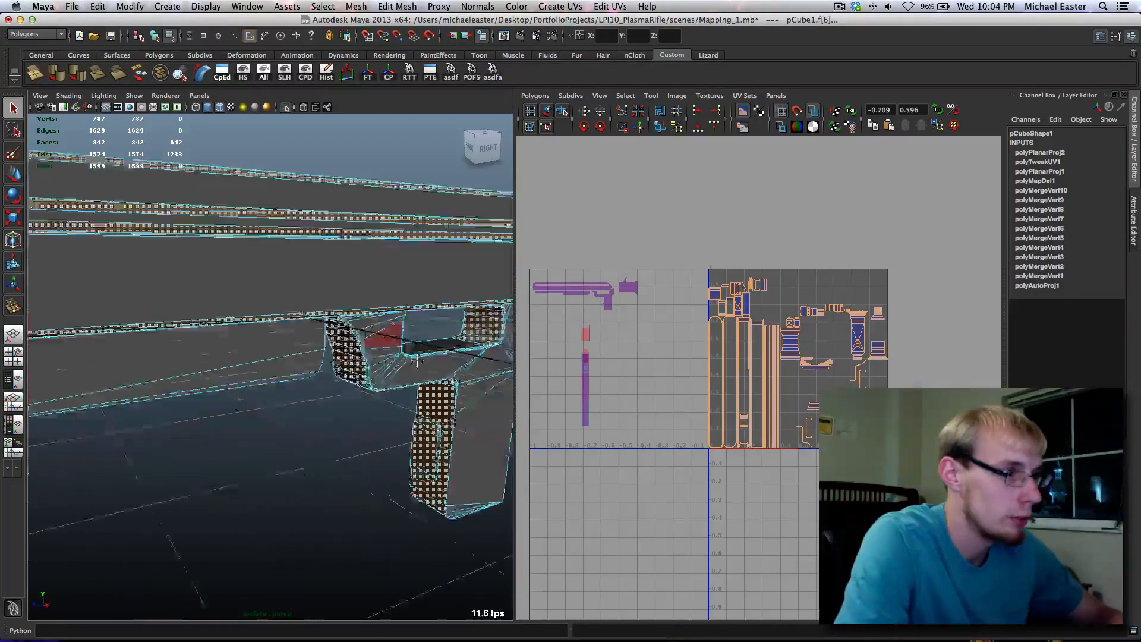
pyautogui.keyDown('alt'); pyautogui.moveTo(374, 265); pyautogui.dragTo(239, 326, button='right'); pyautogui.keyUp('alt')
pyautogui.keyDown('alt'); pyautogui.moveTo(208, 335); pyautogui.dragTo(258, 333); pyautogui.keyUp('alt')
pyautogui.scroll(5, 267, 375)
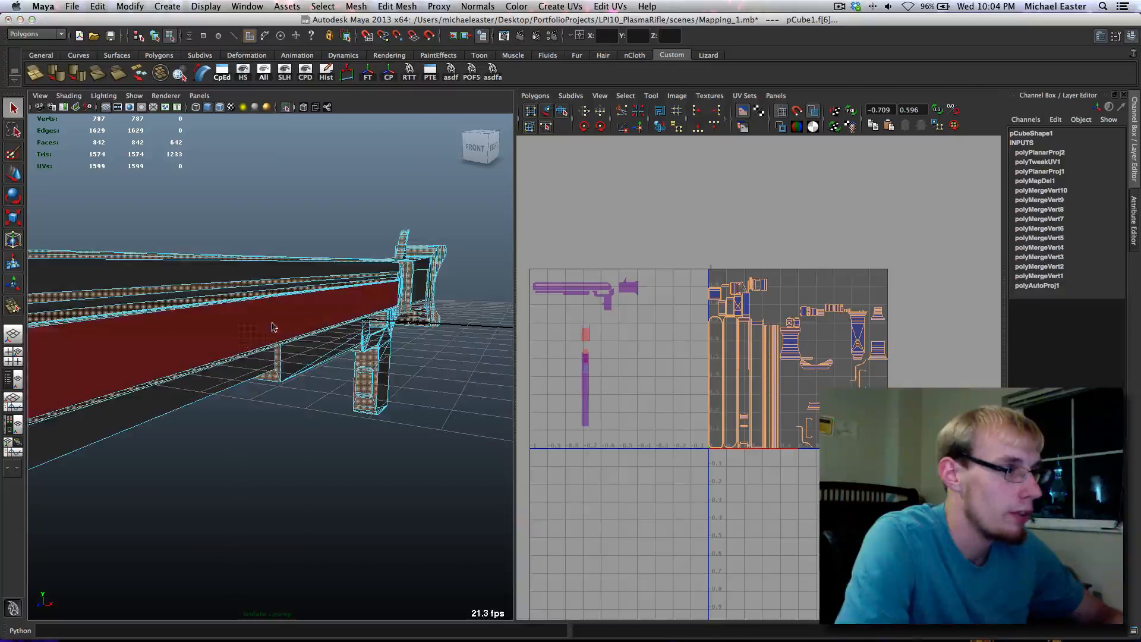
# Select all the UVs inside the 0–1 space and delete them, keeping only the planar-projected shells
pyautogui.moveTo(273, 328); pyautogui.dragTo(337, 313, button='right')
pyautogui.moveTo(676, 311); pyautogui.dragTo(713, 322, button='right')
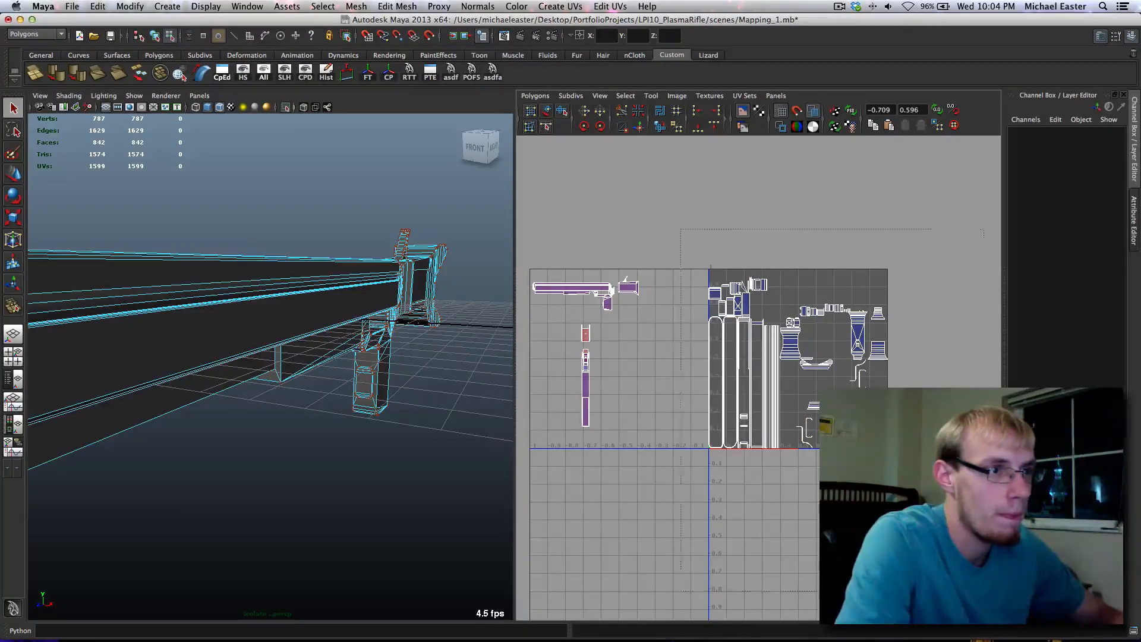
pyautogui.moveTo(680, 229); pyautogui.dragTo(984, 591)
pyautogui.click(609, 7)
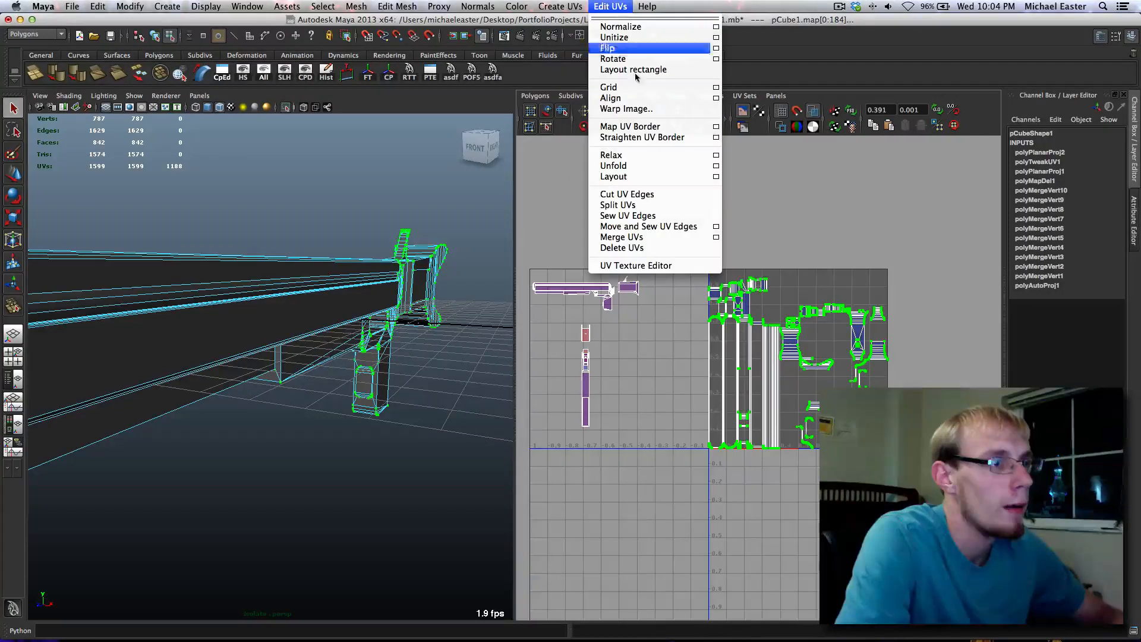
pyautogui.click(626, 248)
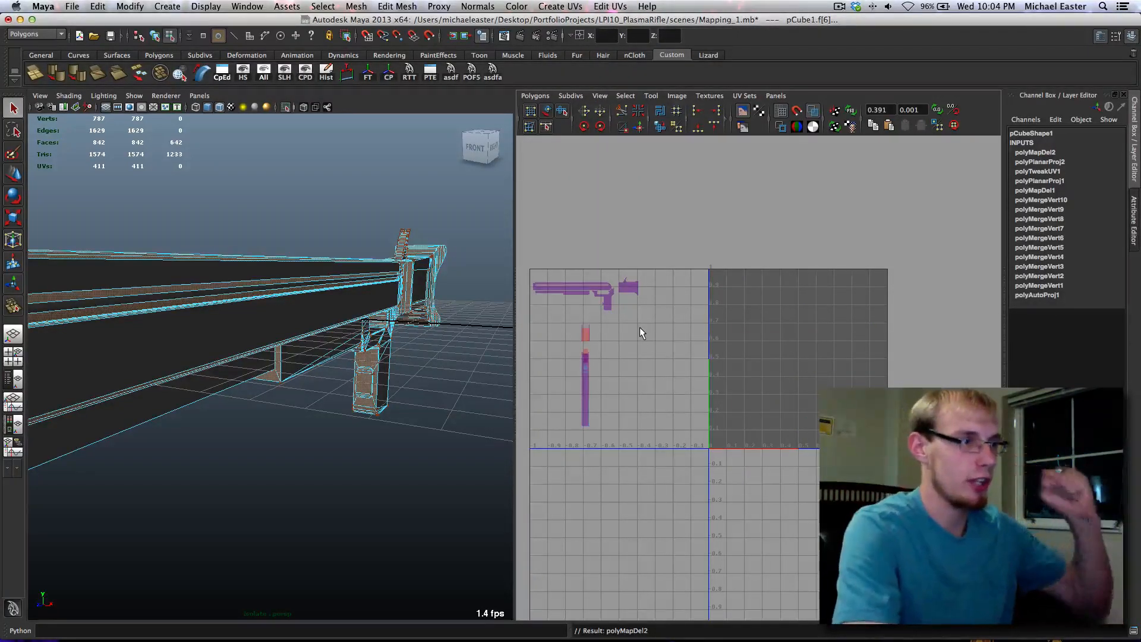
# Select the faces of the remaining projected shells, assign them the existing Mapper_Lambert material, and return to object mode with nothing selected
pyautogui.moveTo(267, 304); pyautogui.dragTo(318, 288, button='right')
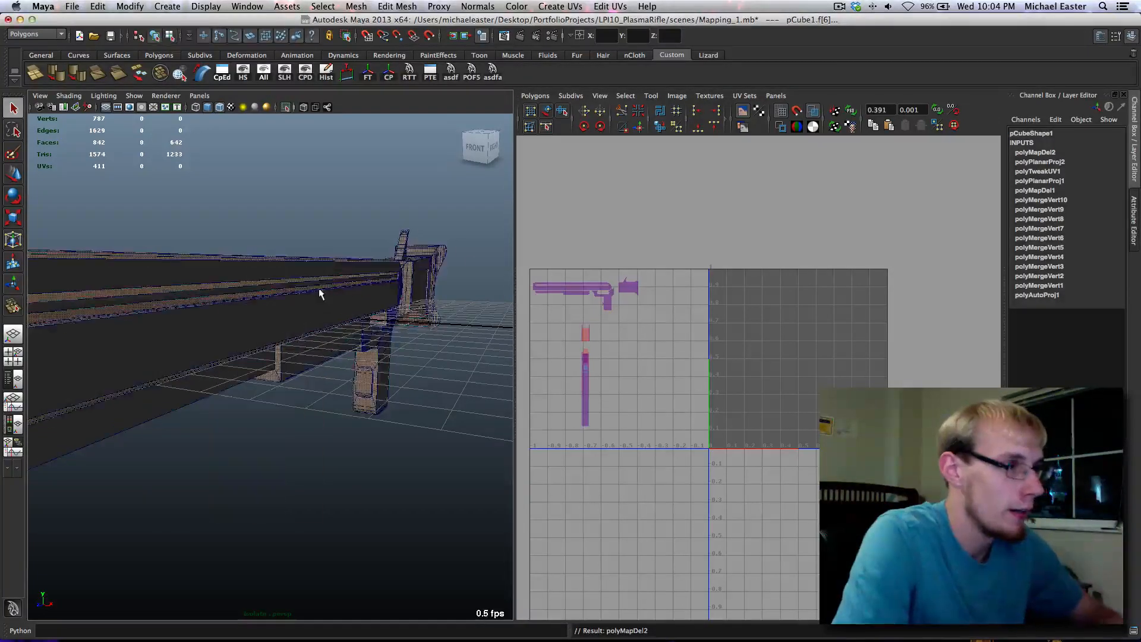
pyautogui.keyDown('alt'); pyautogui.moveTo(425, 297); pyautogui.dragTo(393, 301); pyautogui.keyUp('alt')
pyautogui.keyDown('alt'); pyautogui.moveTo(602, 326); pyautogui.dragTo(666, 346, button='middle'); pyautogui.keyUp('alt')
pyautogui.moveTo(688, 341); pyautogui.dragTo(688, 368, button='right')
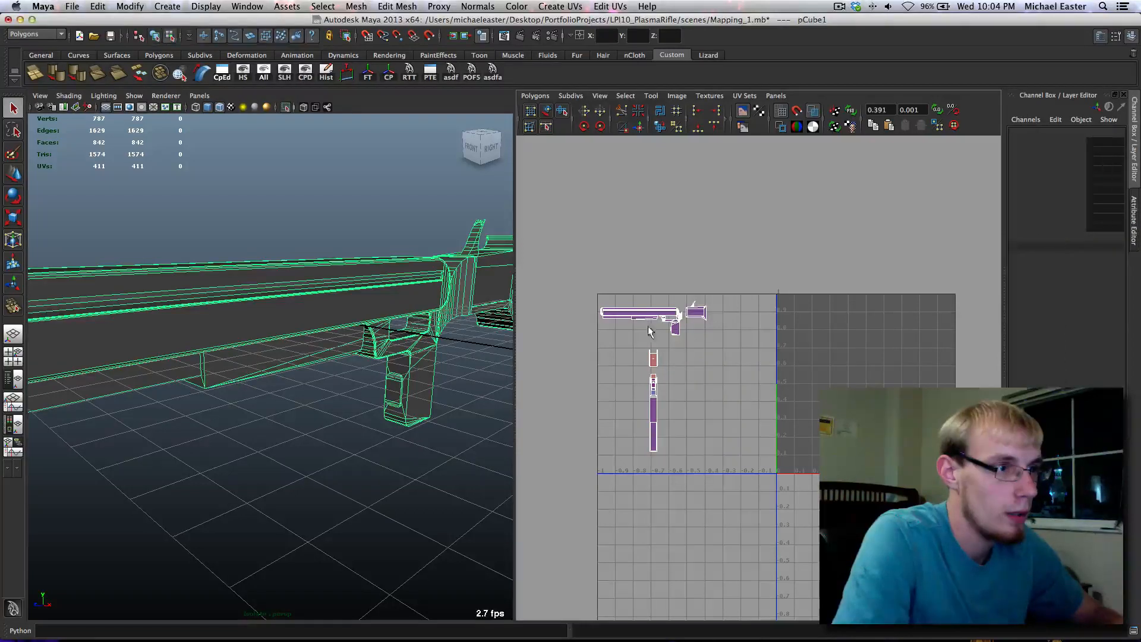
pyautogui.moveTo(559, 233); pyautogui.dragTo(750, 547)
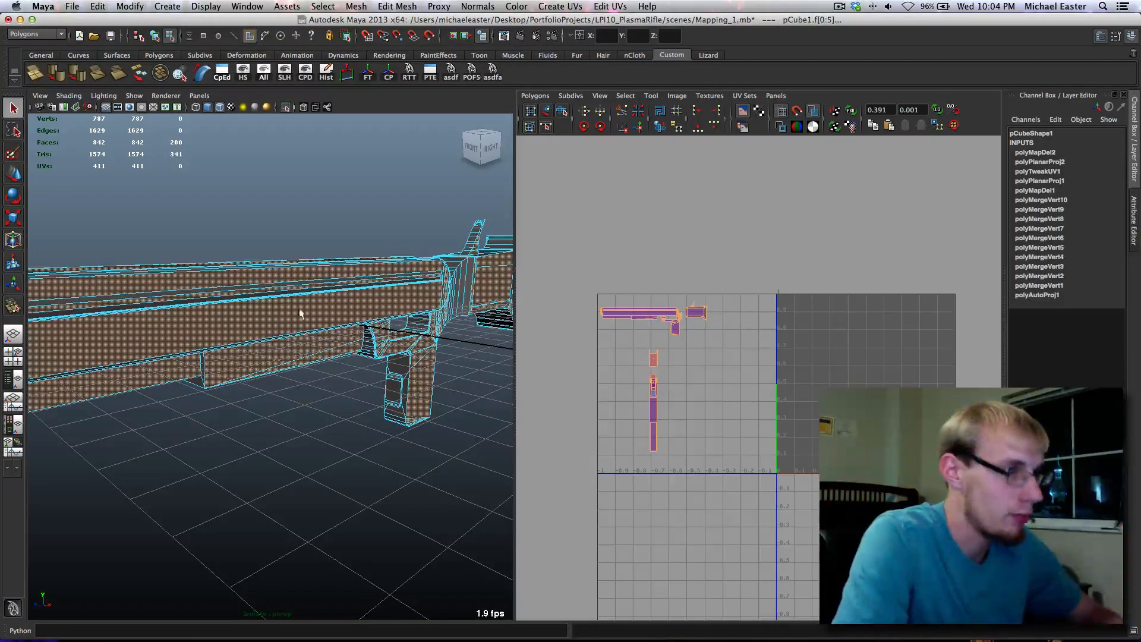
pyautogui.moveTo(300, 293); pyautogui.dragTo(303, 483, button='right')
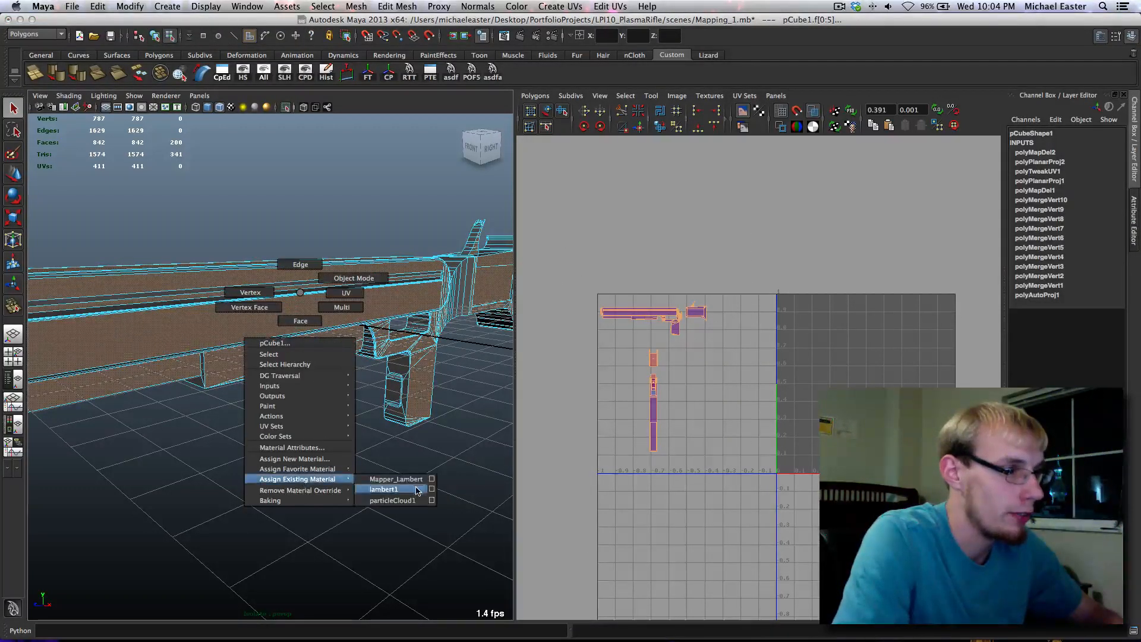
pyautogui.moveTo(418, 490); pyautogui.dragTo(417, 490, button='right')
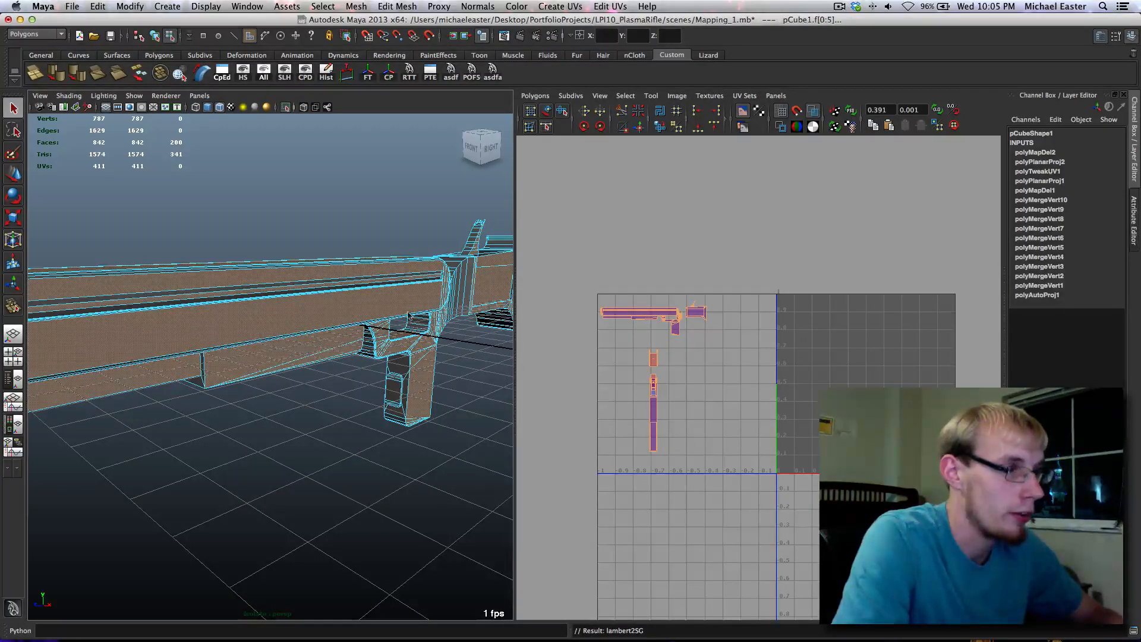
pyautogui.click(249, 319)
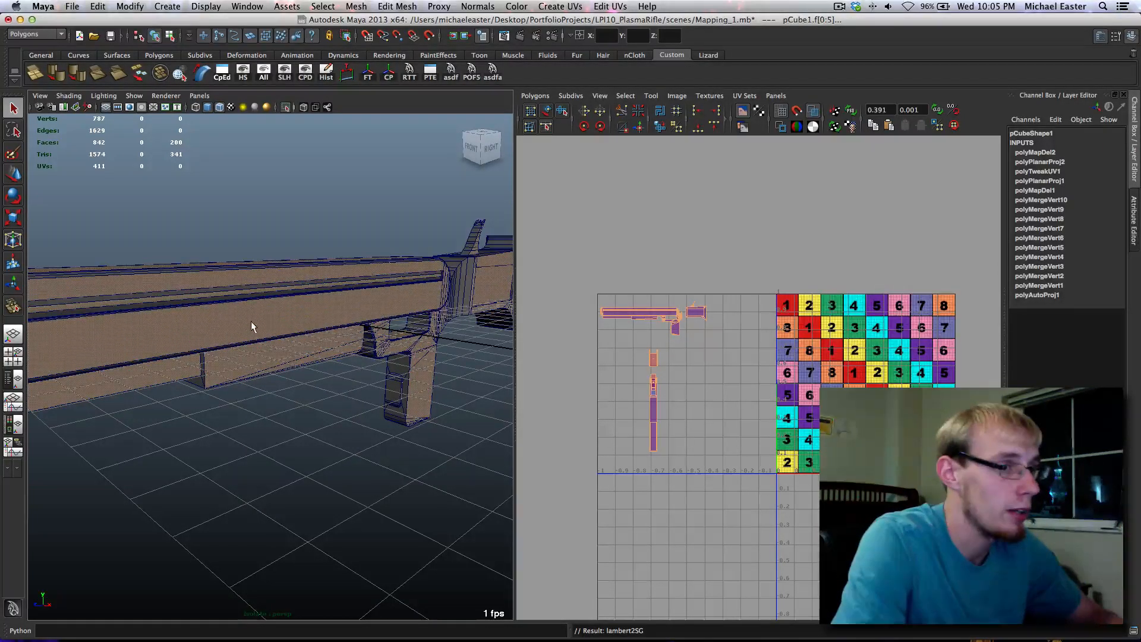
pyautogui.moveTo(319, 284); pyautogui.dragTo(336, 261, button='right')
pyautogui.click(315, 191)
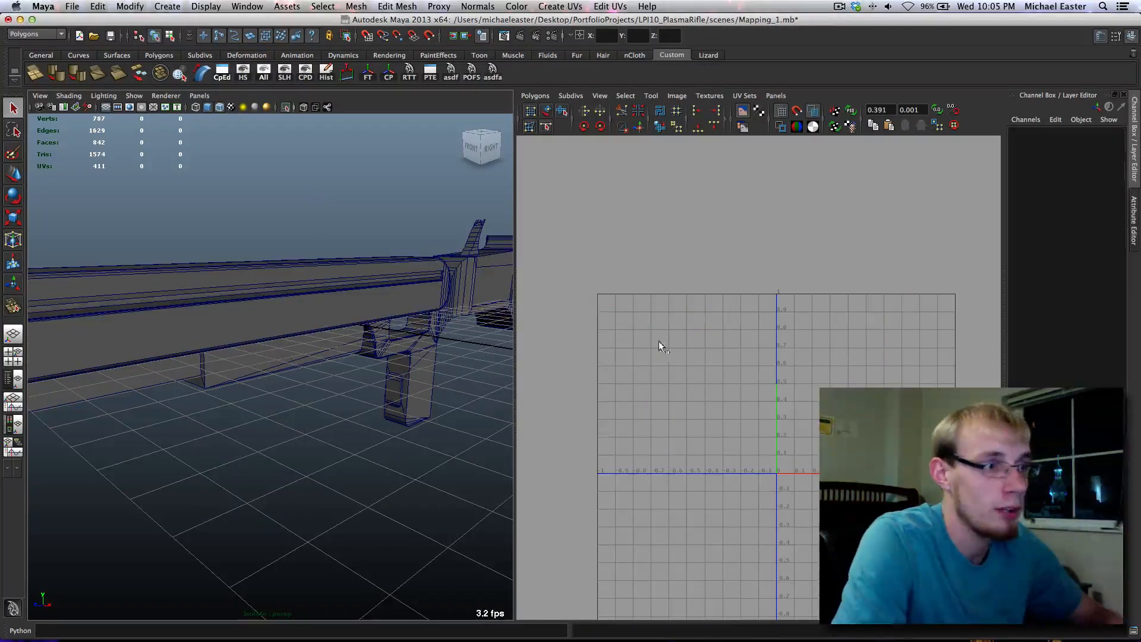
# Select the rifle body, turn on Assign Shader to Each Projection, and display the model textured in the viewport
pyautogui.click(389, 314)
pyautogui.keyDown('alt'); pyautogui.moveTo(830, 367); pyautogui.dragTo(874, 381, button='middle'); pyautogui.keyUp('alt')
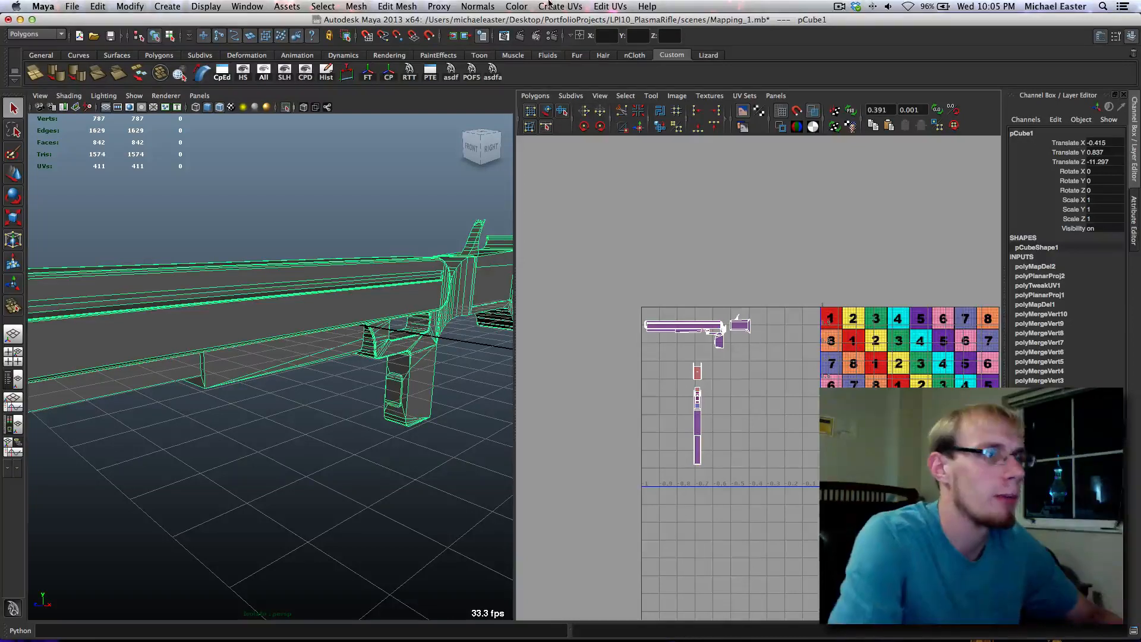
pyautogui.click(488, 4)
pyautogui.moveTo(560, 5)
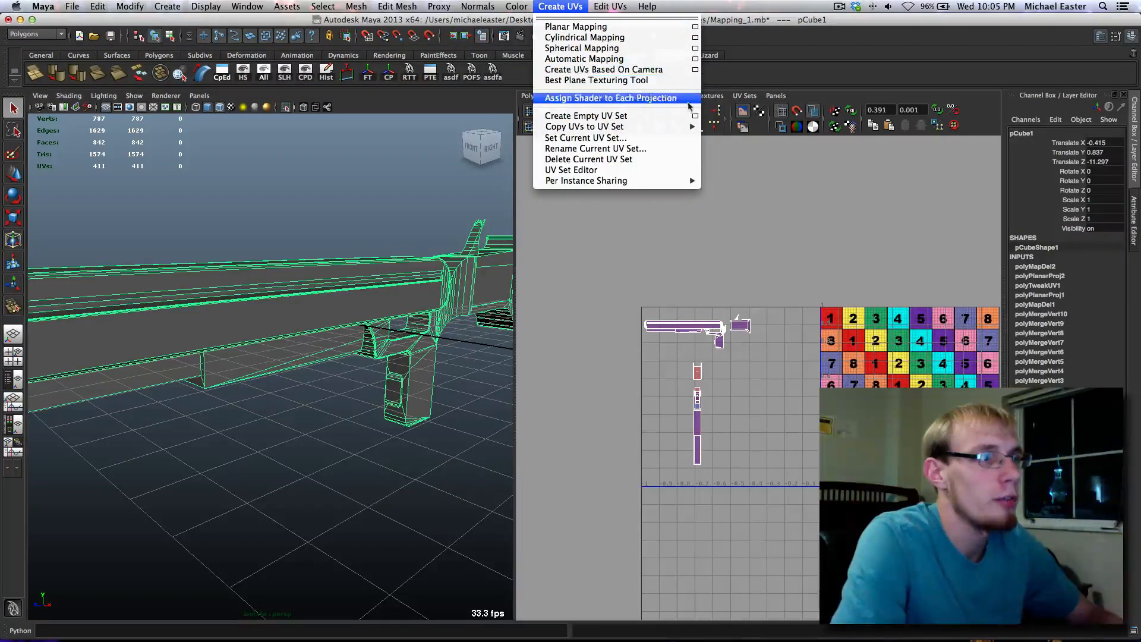
pyautogui.click(647, 100)
pyautogui.click(564, 5)
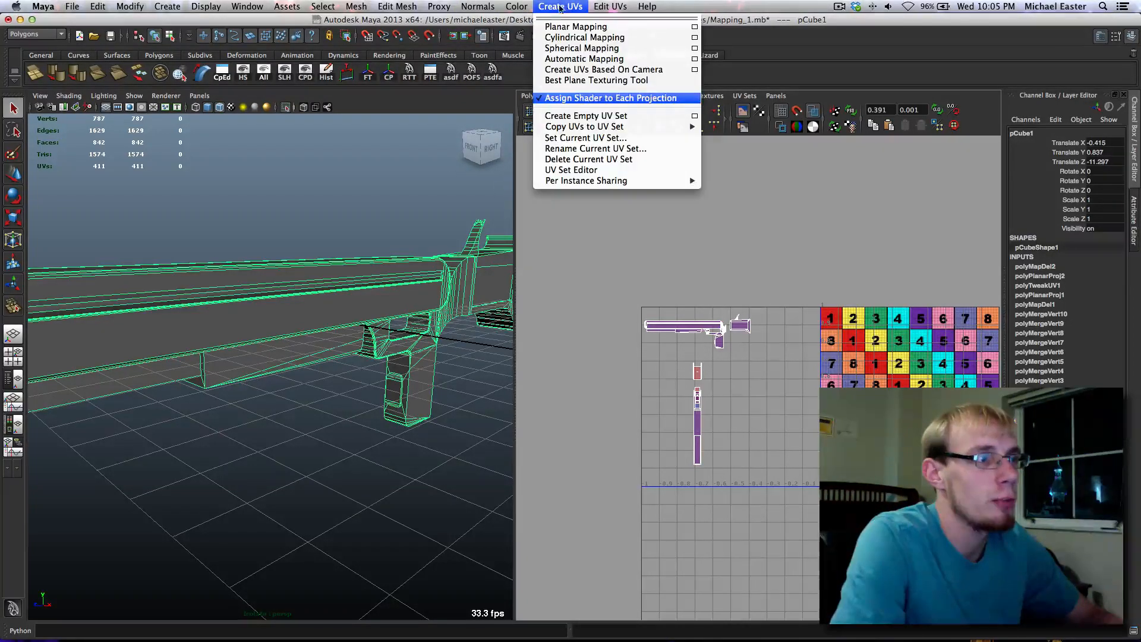
pyautogui.click(547, 5)
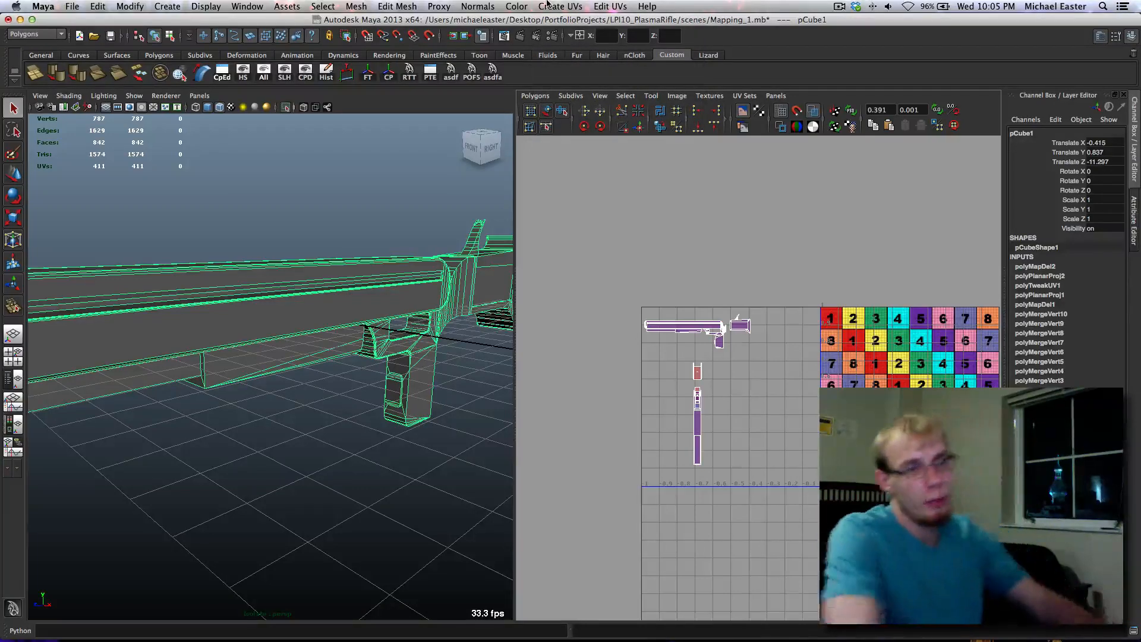
pyautogui.press('6')
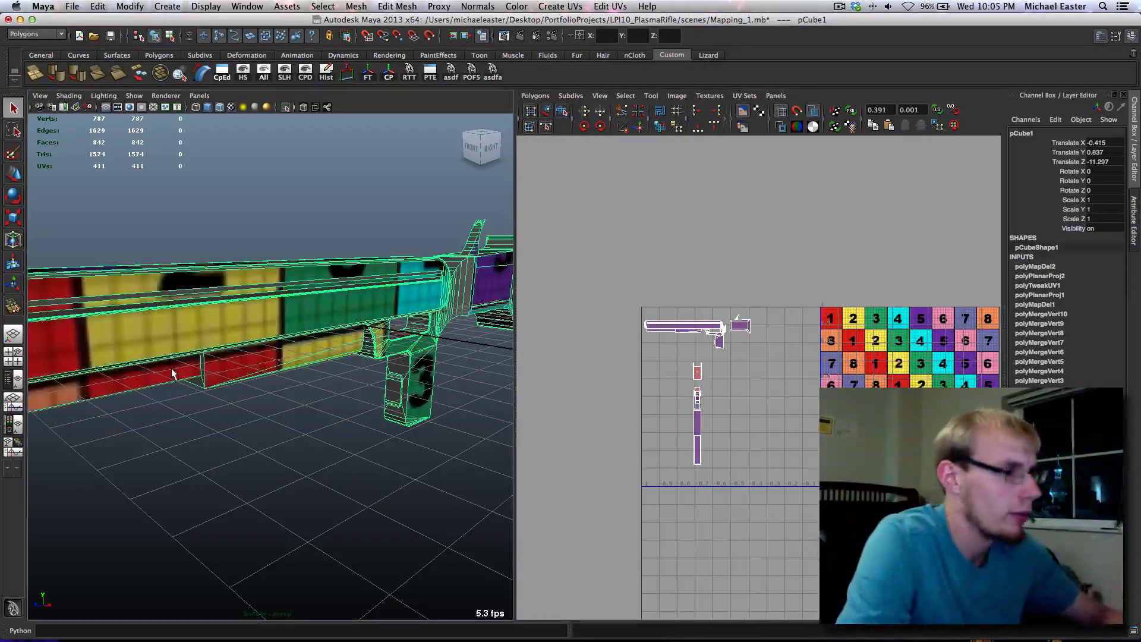
# Select the flat face at the muzzle end of the barrel and the front face of the block beneath it
pyautogui.scroll(3, 166, 324)
pyautogui.keyDown('alt'); pyautogui.moveTo(166, 324); pyautogui.dragTo(336, 296, button='middle'); pyautogui.keyUp('alt')
pyautogui.keyDown('alt'); pyautogui.moveTo(166, 305); pyautogui.dragTo(354, 304); pyautogui.keyUp('alt')
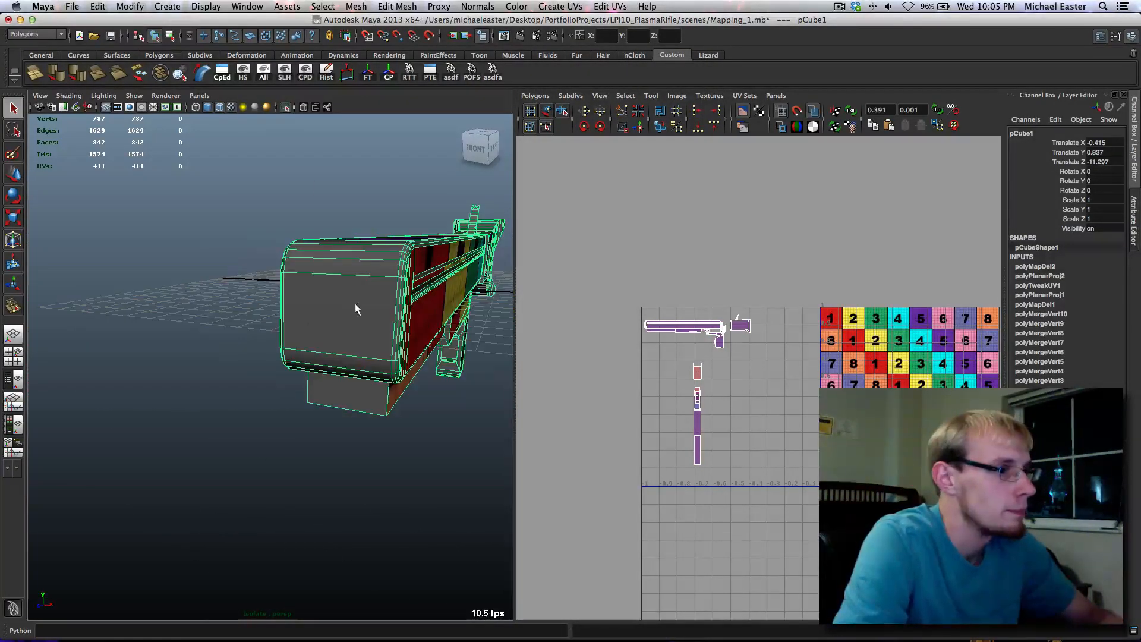
pyautogui.moveTo(356, 304); pyautogui.dragTo(362, 342, button='right')
pyautogui.click(361, 342)
pyautogui.press('space')
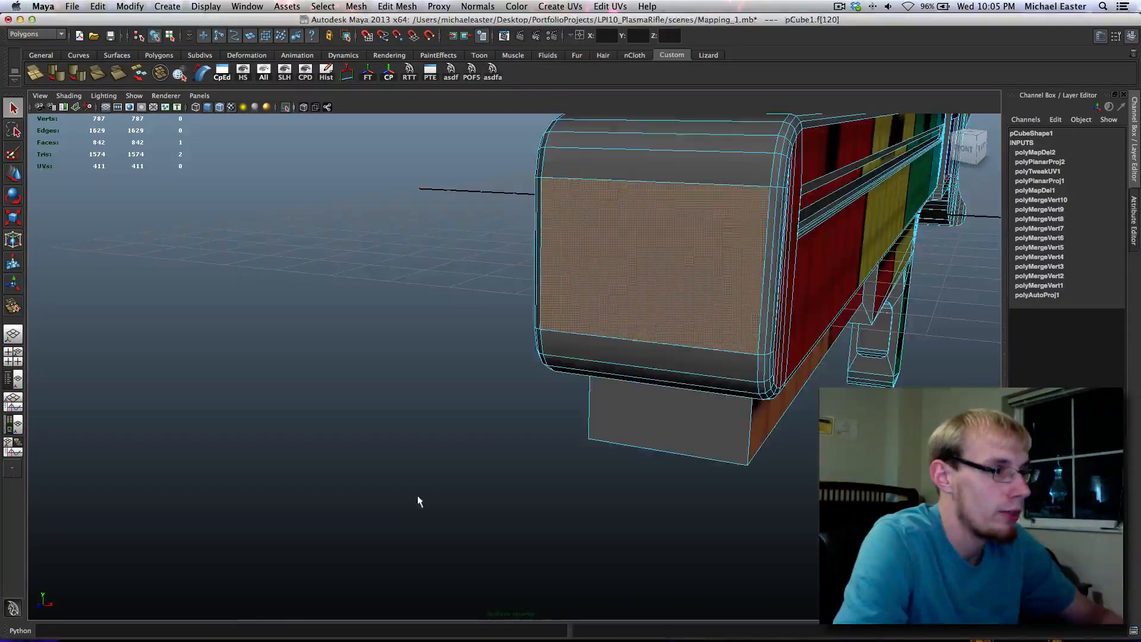
pyautogui.keyDown('shift'); pyautogui.click(734, 424); pyautogui.keyUp('shift')
# Add the small faces closing the muzzle end of the barrel's side groove to the face selection
pyautogui.keyDown('alt'); pyautogui.moveTo(734, 425); pyautogui.dragTo(570, 461); pyautogui.keyUp('alt')
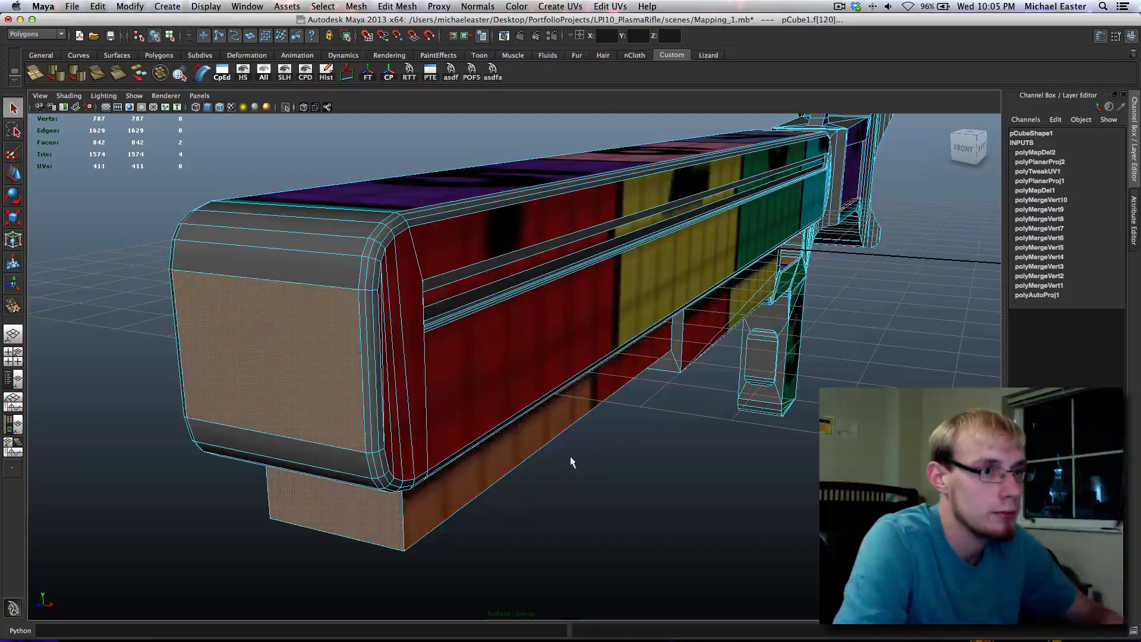
pyautogui.keyDown('alt'); pyautogui.moveTo(731, 411); pyautogui.dragTo(681, 438); pyautogui.keyUp('alt')
pyautogui.keyDown('alt'); pyautogui.moveTo(682, 438); pyautogui.dragTo(683, 415, button='right'); pyautogui.keyUp('alt')
pyautogui.keyDown('alt'); pyautogui.moveTo(682, 416); pyautogui.dragTo(456, 420, button='middle'); pyautogui.keyUp('alt')
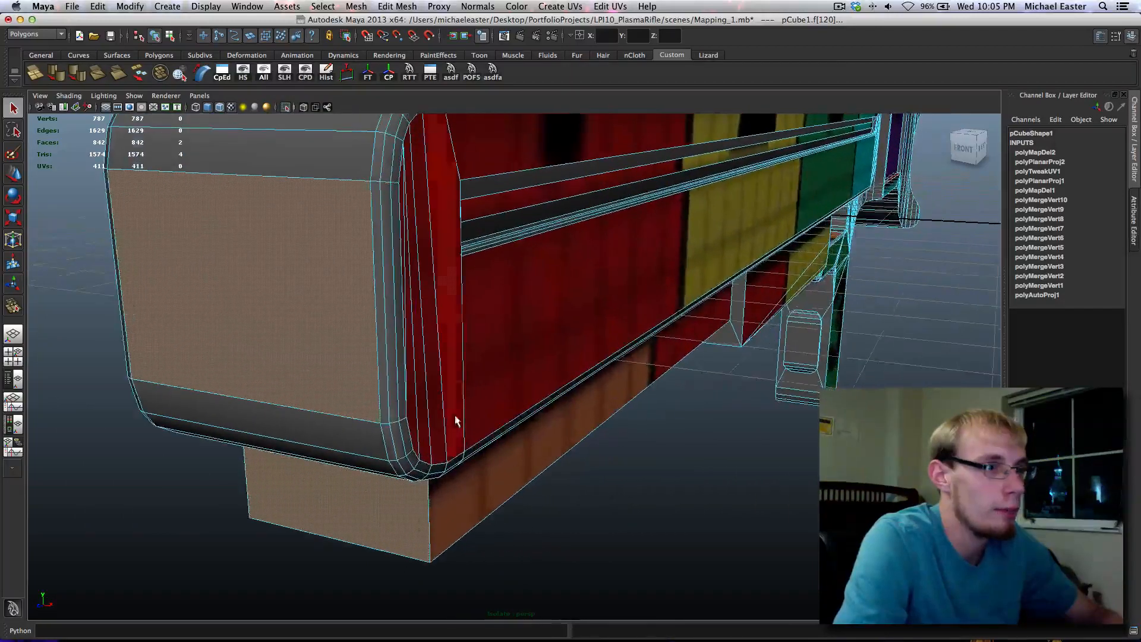
pyautogui.moveTo(456, 420)
pyautogui.keyDown('alt'); pyautogui.mouseDown()
pyautogui.moveTo(406, 369)
pyautogui.moveTo(333, 375)
pyautogui.moveTo(403, 341)
pyautogui.mouseUp(); pyautogui.keyUp('alt')
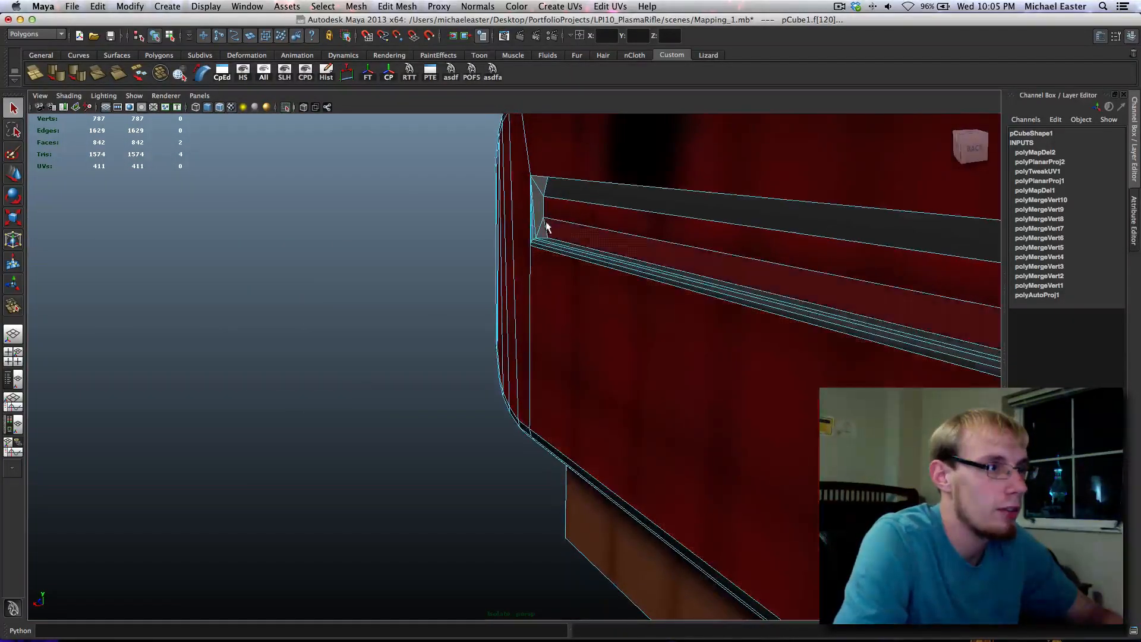
pyautogui.keyDown('alt'); pyautogui.moveTo(532, 241); pyautogui.dragTo(574, 194, button='right'); pyautogui.keyUp('alt')
pyautogui.keyDown('alt'); pyautogui.moveTo(574, 194); pyautogui.dragTo(546, 309, button='middle'); pyautogui.keyUp('alt')
pyautogui.keyDown('alt'); pyautogui.moveTo(403, 337); pyautogui.dragTo(587, 309, button='right'); pyautogui.keyUp('alt')
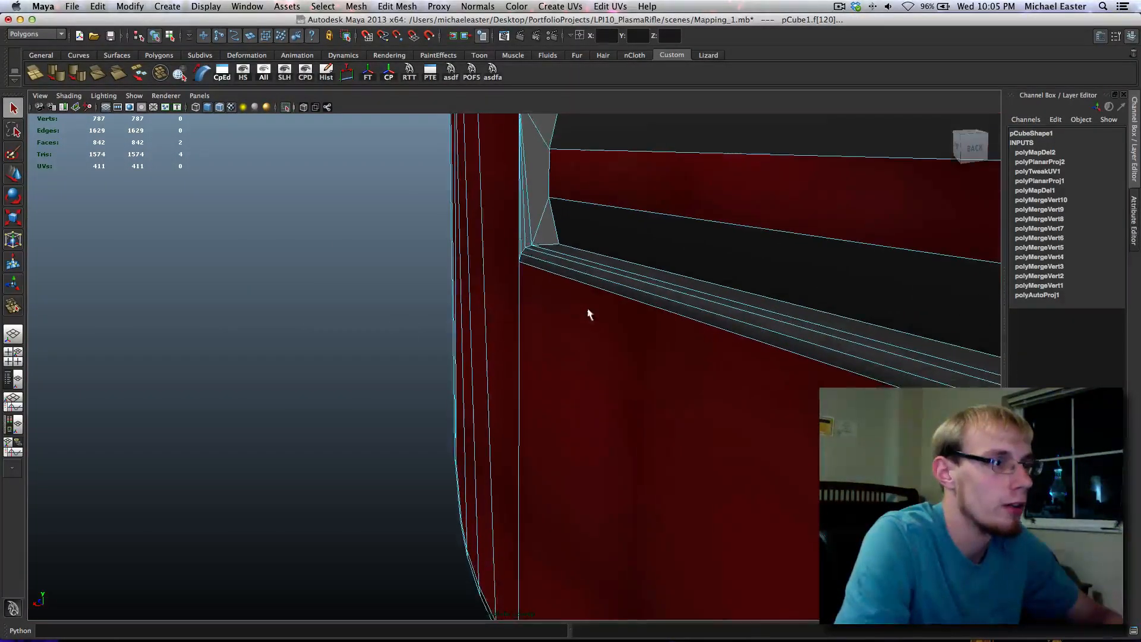
pyautogui.keyDown('shift'); pyautogui.click(531, 237); pyautogui.keyUp('shift')
pyautogui.keyDown('shift'); pyautogui.click(548, 239); pyautogui.keyUp('shift')
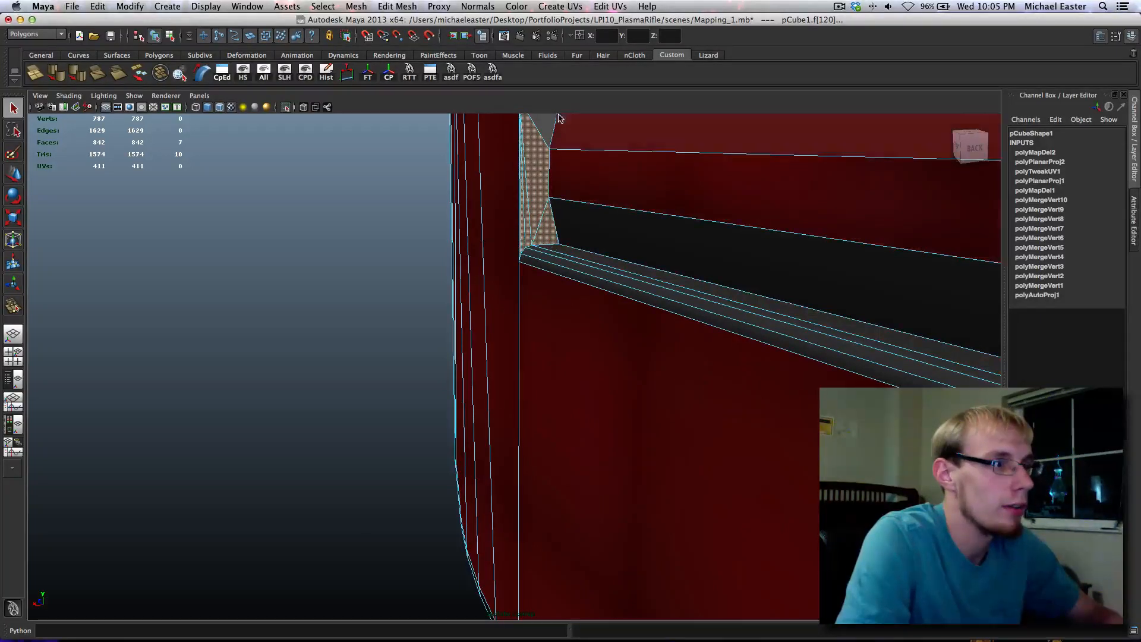
pyautogui.keyDown('shift'); pyautogui.click(552, 117); pyautogui.keyUp('shift')
# Add the main face closing the rear end of the same side groove to the selection
pyautogui.keyDown('alt'); pyautogui.moveTo(553, 197); pyautogui.dragTo(563, 333, button='middle'); pyautogui.keyUp('alt')
pyautogui.scroll(-8, 564, 333)
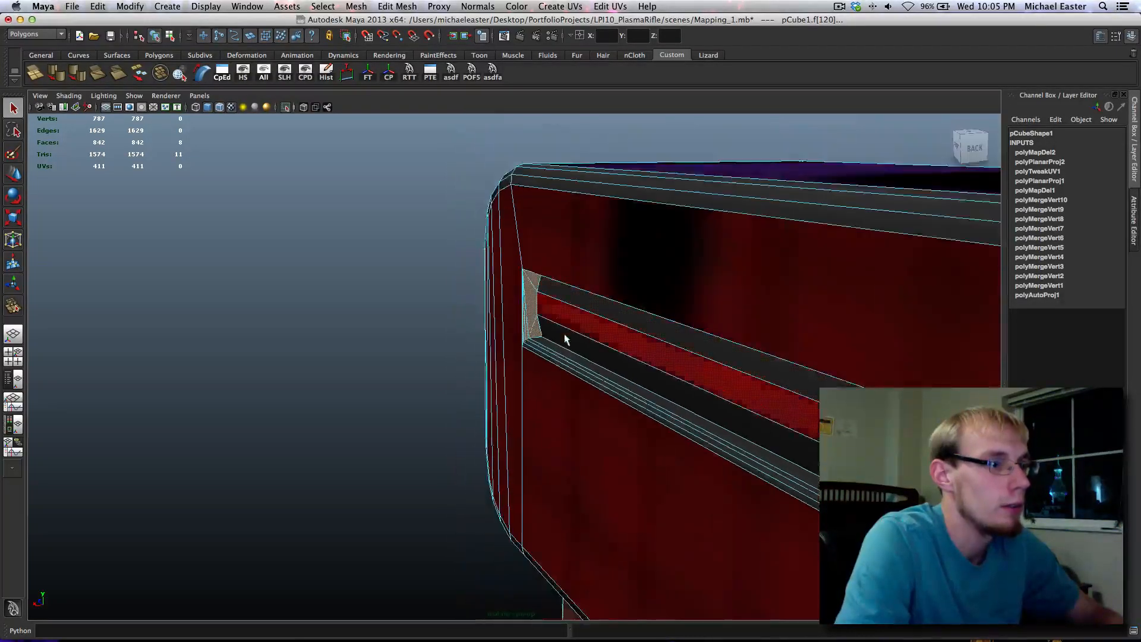
pyautogui.keyDown('alt'); pyautogui.moveTo(544, 433); pyautogui.dragTo(738, 391); pyautogui.keyUp('alt')
pyautogui.keyDown('alt'); pyautogui.moveTo(738, 390); pyautogui.dragTo(108, 423, button='middle'); pyautogui.keyUp('alt')
pyautogui.scroll(3, 775, 372)
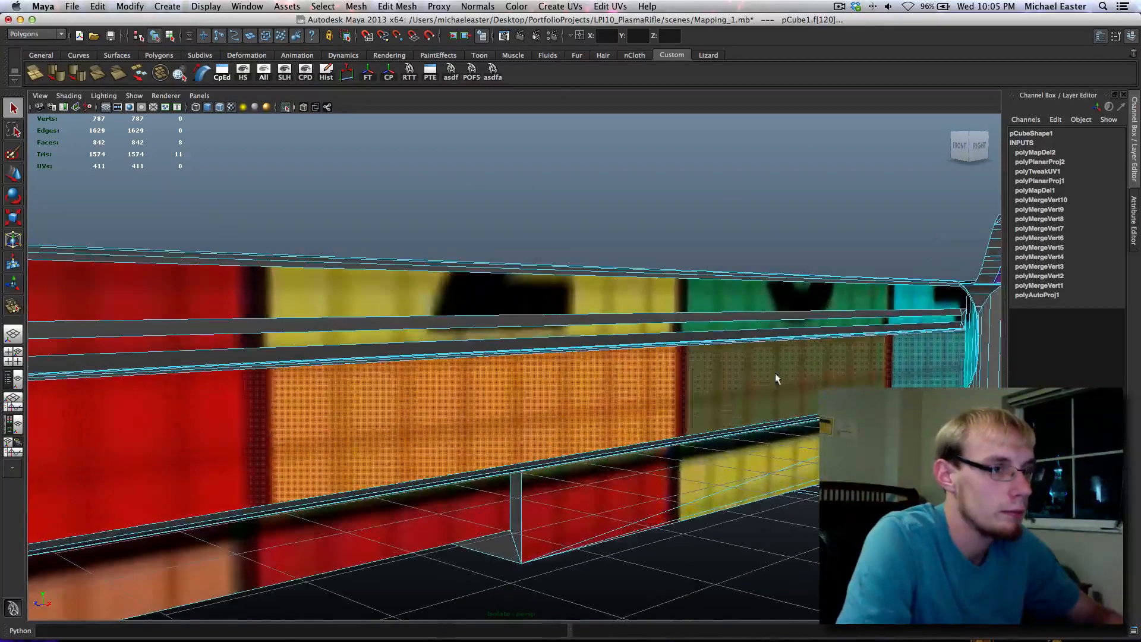
pyautogui.keyDown('alt'); pyautogui.moveTo(775, 372); pyautogui.dragTo(2, 331, button='middle'); pyautogui.keyUp('alt')
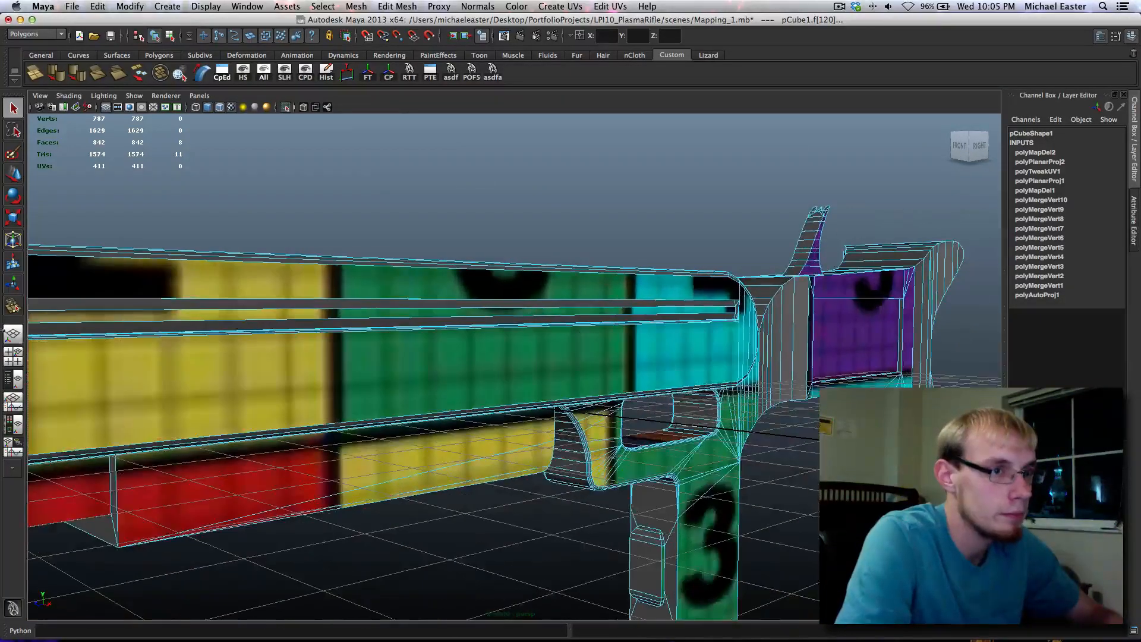
pyautogui.keyDown('shift'); pyautogui.click(736, 310); pyautogui.keyUp('shift')
# Add the triangular faces above and below the groove's rear end face to the selection
pyautogui.scroll(-5, 737, 309)
pyautogui.keyDown('alt'); pyautogui.moveTo(495, 360); pyautogui.dragTo(607, 356, button='middle'); pyautogui.keyUp('alt')
pyautogui.keyDown('alt'); pyautogui.moveTo(607, 356); pyautogui.dragTo(678, 336); pyautogui.keyUp('alt')
pyautogui.scroll(5, 733, 303)
pyautogui.keyDown('alt'); pyautogui.moveTo(732, 303); pyautogui.dragTo(414, 415, button='middle'); pyautogui.keyUp('alt')
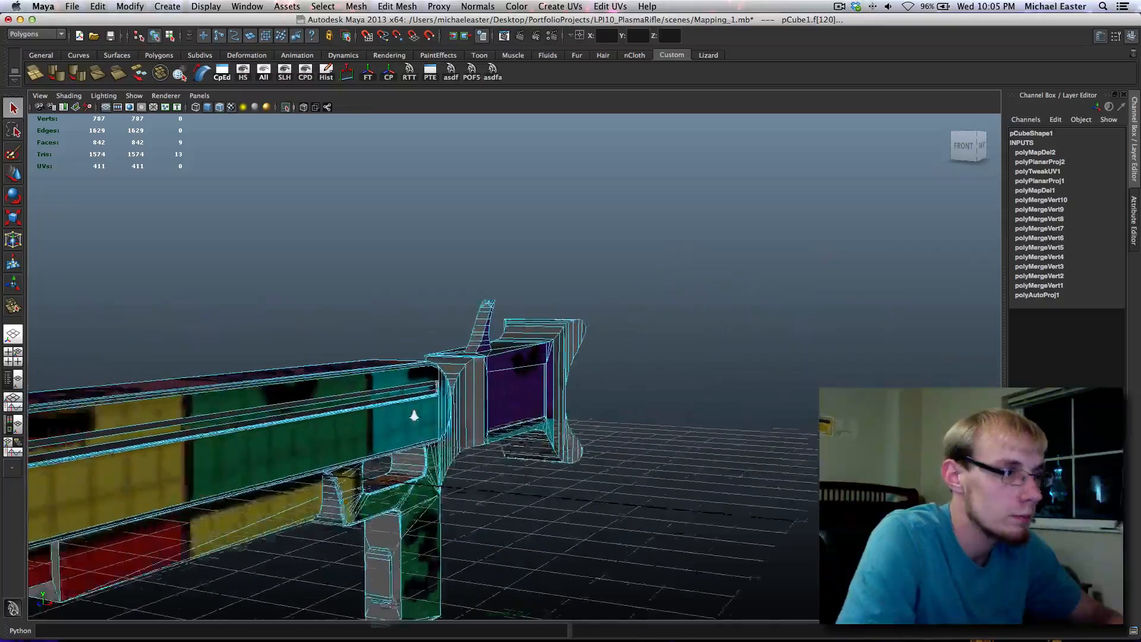
pyautogui.keyDown('alt'); pyautogui.moveTo(414, 416); pyautogui.dragTo(12, 334, button='right'); pyautogui.keyUp('alt')
pyautogui.keyDown('alt'); pyautogui.moveTo(407, 467); pyautogui.dragTo(458, 457); pyautogui.keyUp('alt')
pyautogui.keyDown('alt'); pyautogui.moveTo(352, 479); pyautogui.dragTo(305, 478); pyautogui.keyUp('alt')
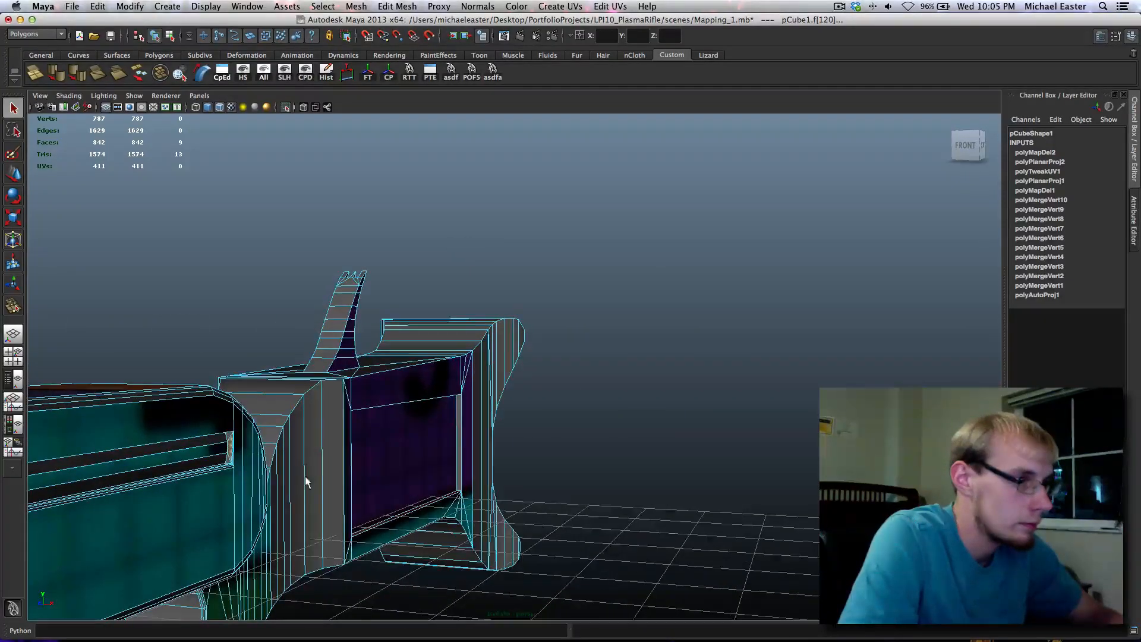
pyautogui.keyDown('alt'); pyautogui.moveTo(383, 464); pyautogui.dragTo(606, 473); pyautogui.keyUp('alt')
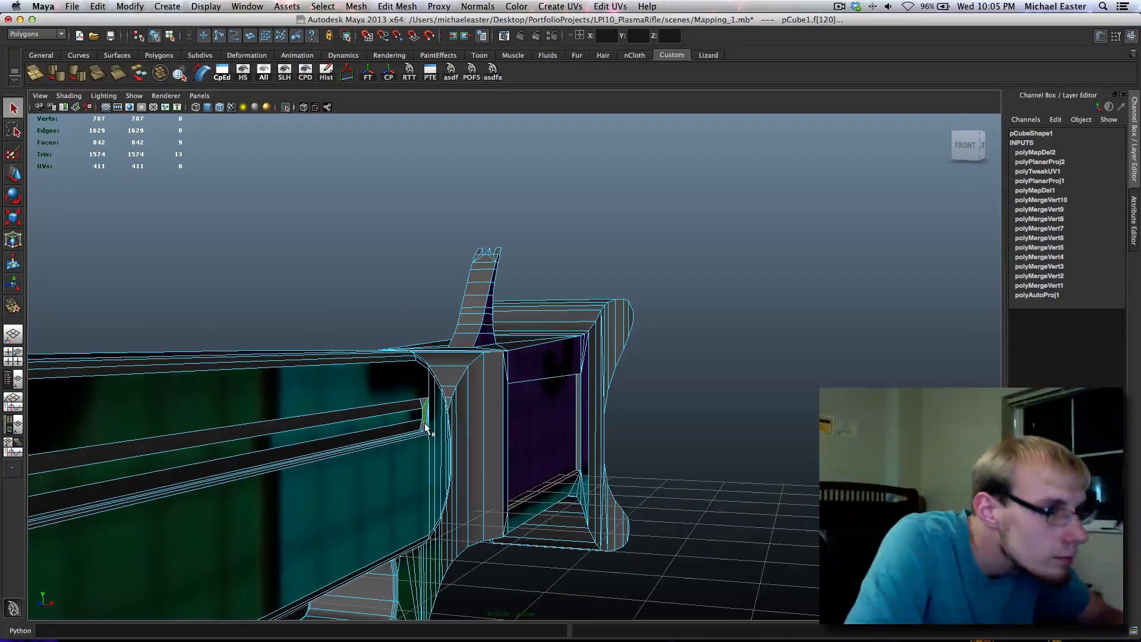
pyautogui.keyDown('shift'); pyautogui.click(424, 404); pyautogui.keyUp('shift')
# Add the thin sliver faces in the lower corner of the groove's rear end to the selection
pyautogui.keyDown('alt'); pyautogui.moveTo(275, 446); pyautogui.dragTo(598, 490, button='right'); pyautogui.keyUp('alt')
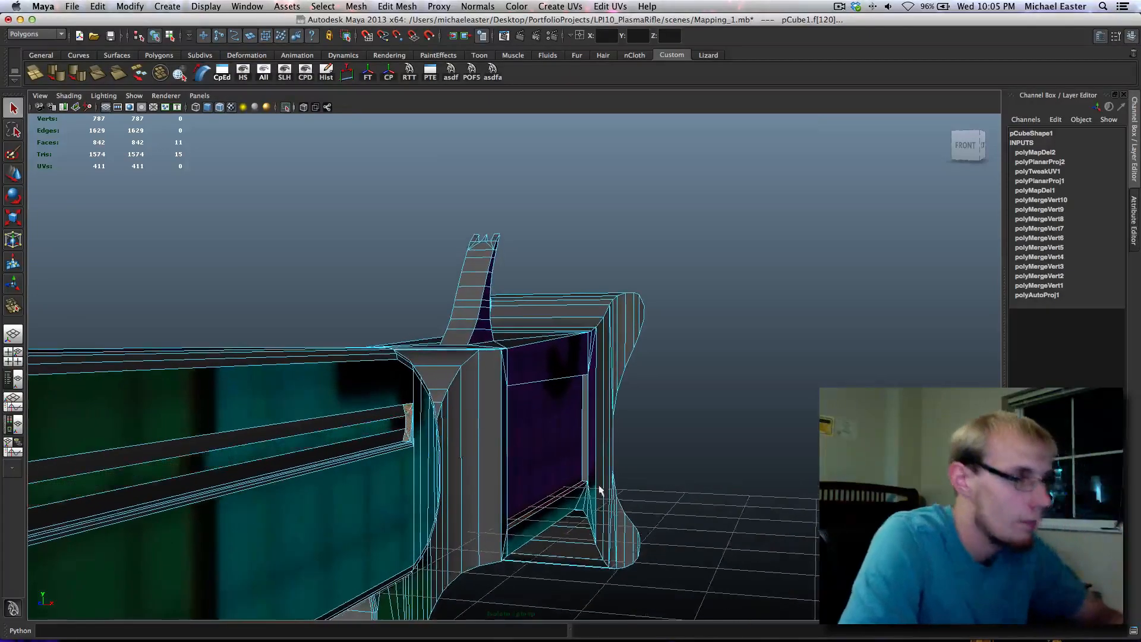
pyautogui.keyDown('alt'); pyautogui.moveTo(356, 472); pyautogui.dragTo(455, 464, button='right'); pyautogui.keyUp('alt')
pyautogui.keyDown('alt'); pyautogui.moveTo(455, 469); pyautogui.dragTo(613, 414, button='middle'); pyautogui.keyUp('alt')
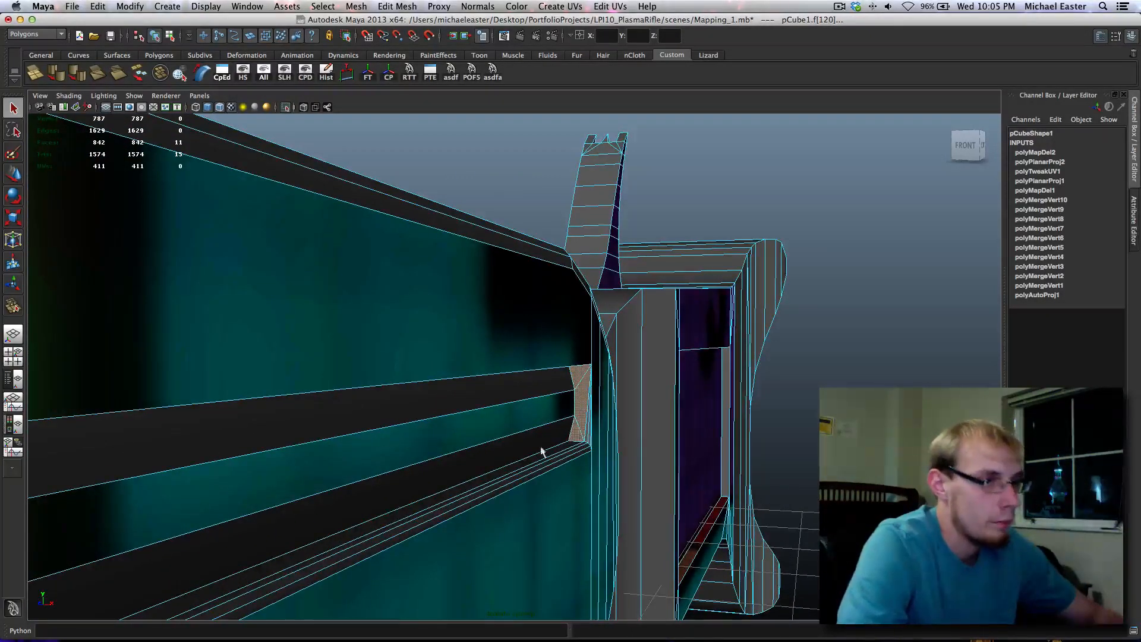
pyautogui.keyDown('alt'); pyautogui.moveTo(542, 451); pyautogui.dragTo(612, 475, button='right'); pyautogui.keyUp('alt')
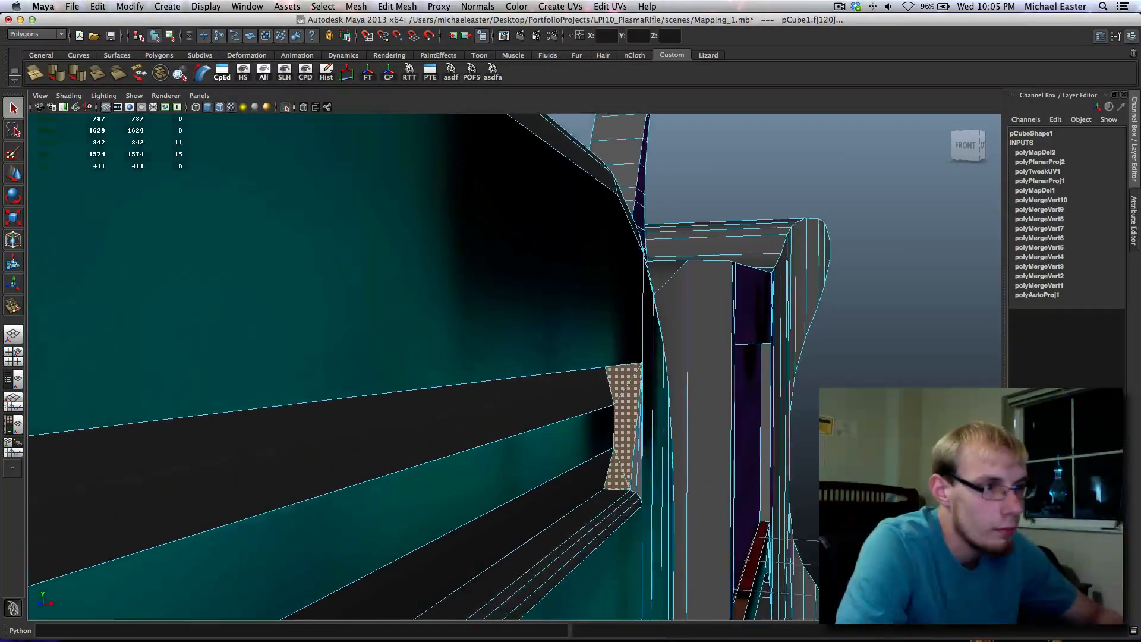
pyautogui.keyDown('shift'); pyautogui.click(641, 482); pyautogui.keyUp('shift')
pyautogui.keyDown('shift'); pyautogui.click(637, 484); pyautogui.keyUp('shift')
pyautogui.keyDown('shift'); pyautogui.click(634, 479); pyautogui.keyUp('shift')
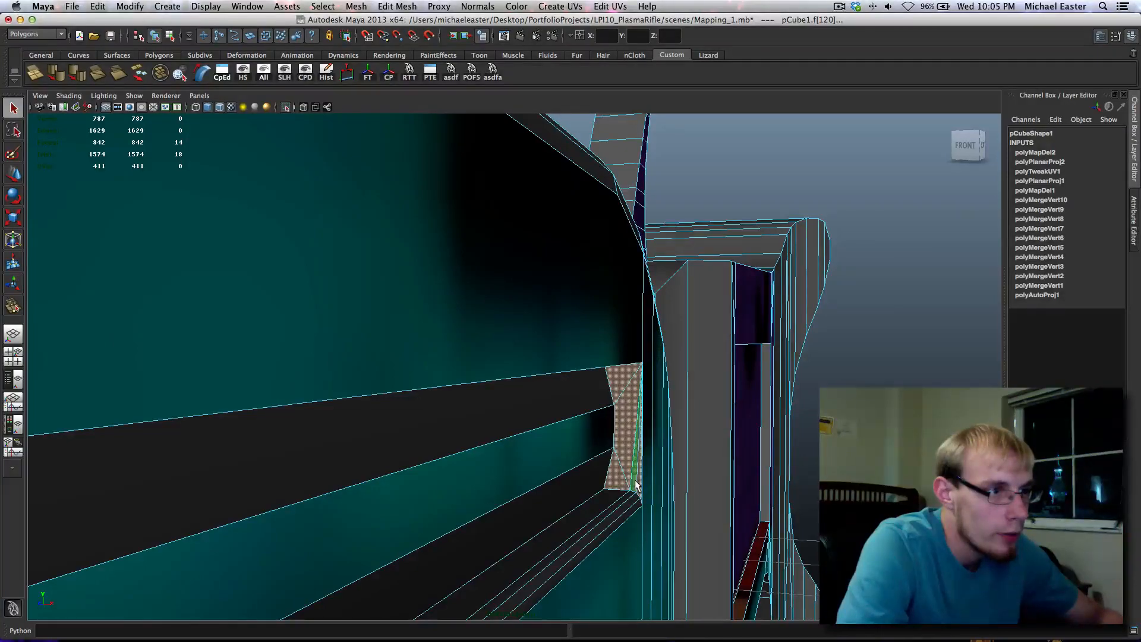
# Add all the small faces closing the rear end of the groove on the barrel's opposite side
pyautogui.keyDown('alt'); pyautogui.moveTo(725, 513); pyautogui.dragTo(703, 516, button='right'); pyautogui.keyUp('alt')
pyautogui.keyDown('alt'); pyautogui.moveTo(703, 515); pyautogui.dragTo(511, 348); pyautogui.keyUp('alt')
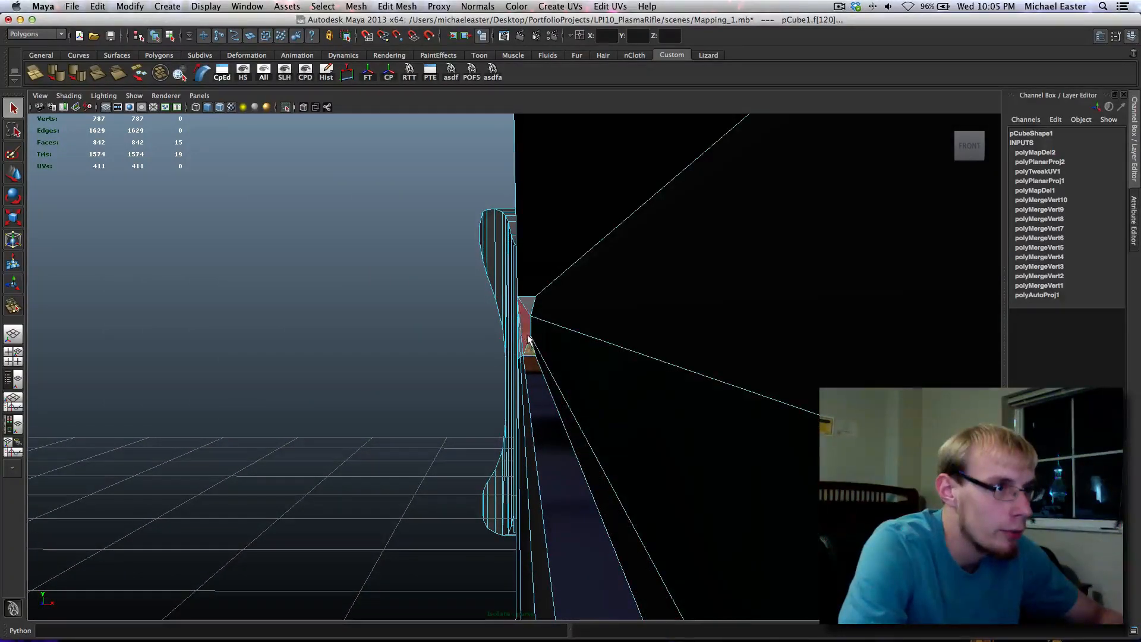
pyautogui.moveTo(500, 359)
pyautogui.keyDown('alt'); pyautogui.mouseDown()
pyautogui.moveTo(295, 357)
pyautogui.moveTo(751, 446)
pyautogui.moveTo(512, 343)
pyautogui.mouseUp(); pyautogui.keyUp('alt')
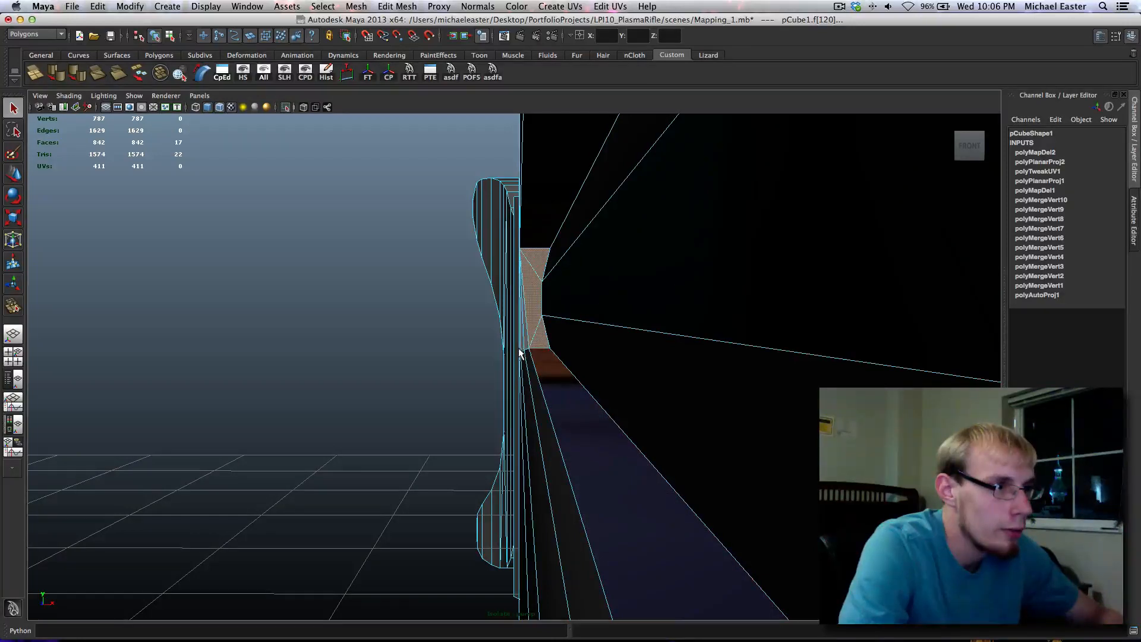
pyautogui.keyDown('alt'); pyautogui.moveTo(400, 377); pyautogui.dragTo(377, 327); pyautogui.keyUp('alt')
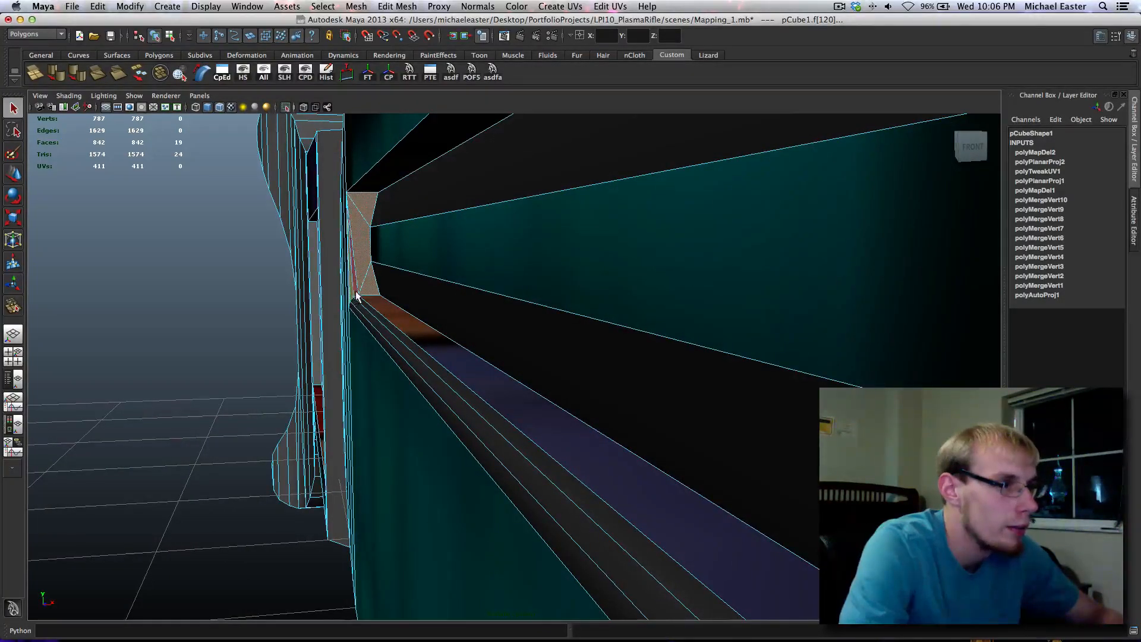
pyautogui.keyDown('shift'); pyautogui.click(356, 293); pyautogui.keyUp('shift')
# Add the main, triangular and sliver faces at the muzzle end of the opposite side's groove to the selection
pyautogui.scroll(-10, 362, 305)
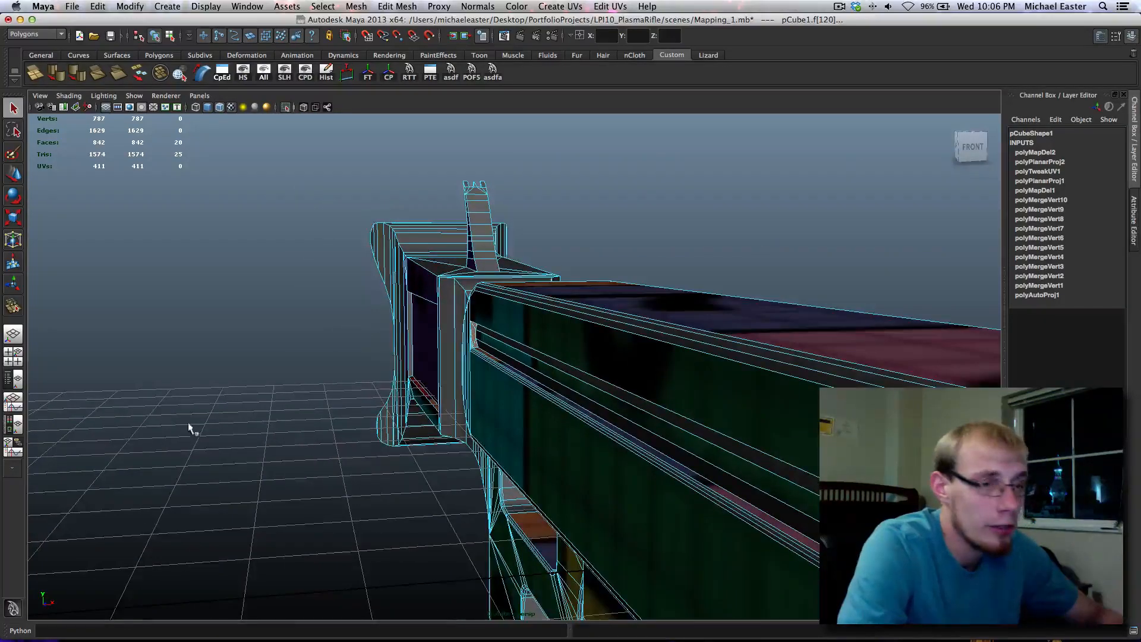
pyautogui.keyDown('alt'); pyautogui.moveTo(189, 428); pyautogui.dragTo(612, 345); pyautogui.keyUp('alt')
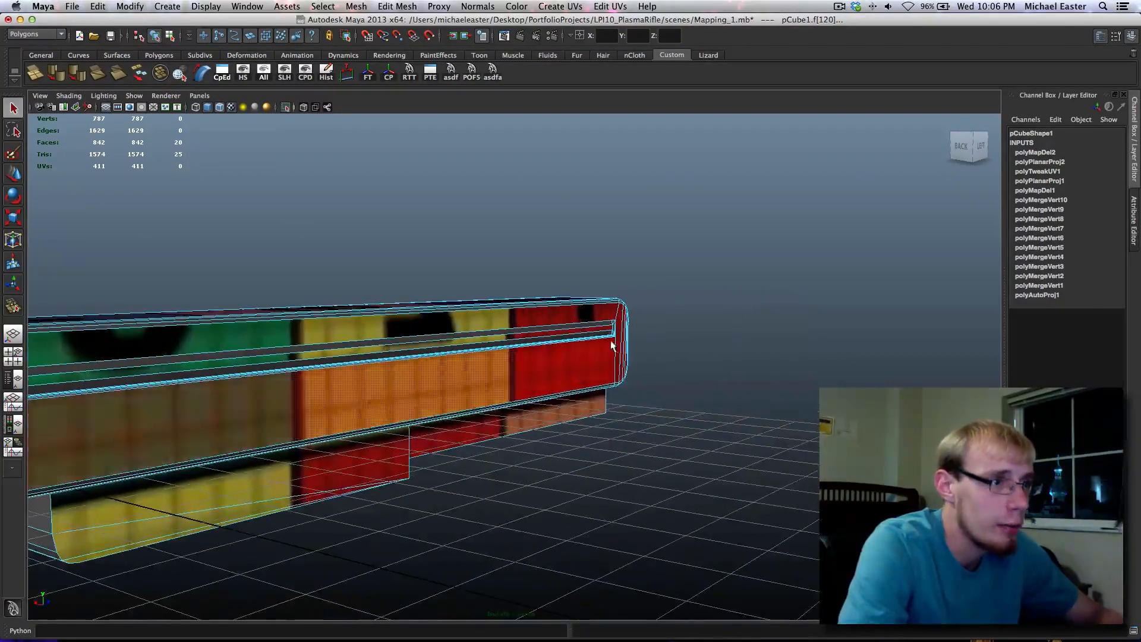
pyautogui.keyDown('shift'); pyautogui.click(614, 341); pyautogui.keyUp('shift')
pyautogui.keyDown('alt'); pyautogui.moveTo(671, 344); pyautogui.dragTo(286, 382, button='middle'); pyautogui.keyUp('alt')
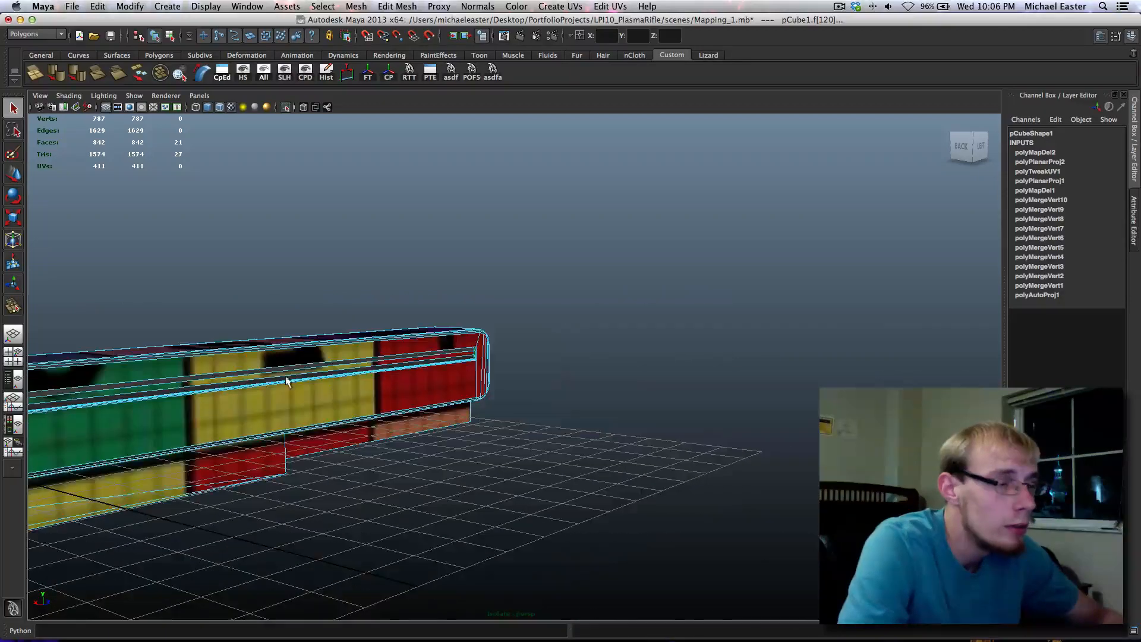
pyautogui.scroll(6, 261, 379)
pyautogui.keyDown('alt'); pyautogui.moveTo(243, 377); pyautogui.dragTo(205, 367); pyautogui.keyUp('alt')
pyautogui.keyDown('alt'); pyautogui.moveTo(238, 375); pyautogui.dragTo(590, 326, button='middle'); pyautogui.keyUp('alt')
pyautogui.keyDown('alt'); pyautogui.moveTo(591, 326); pyautogui.dragTo(716, 447, button='right'); pyautogui.keyUp('alt')
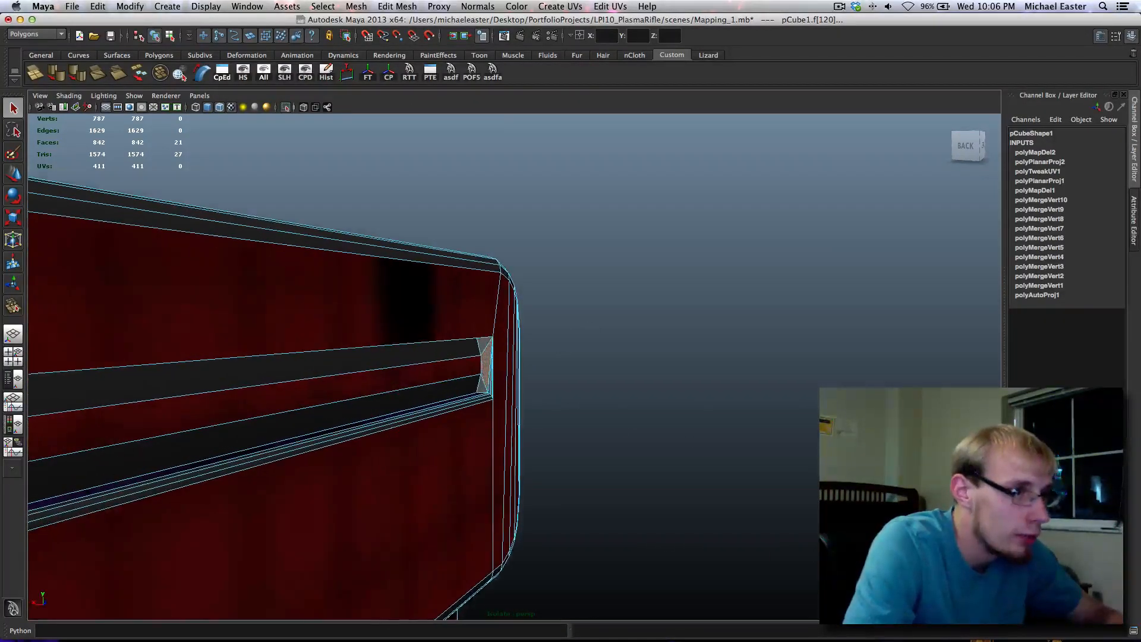
pyautogui.keyDown('alt'); pyautogui.moveTo(642, 443); pyautogui.dragTo(740, 467, button='right'); pyautogui.keyUp('alt')
pyautogui.keyDown('alt'); pyautogui.moveTo(326, 406); pyautogui.dragTo(666, 505, button='right'); pyautogui.keyUp('alt')
pyautogui.keyDown('shift'); pyautogui.click(384, 512); pyautogui.keyUp('shift')
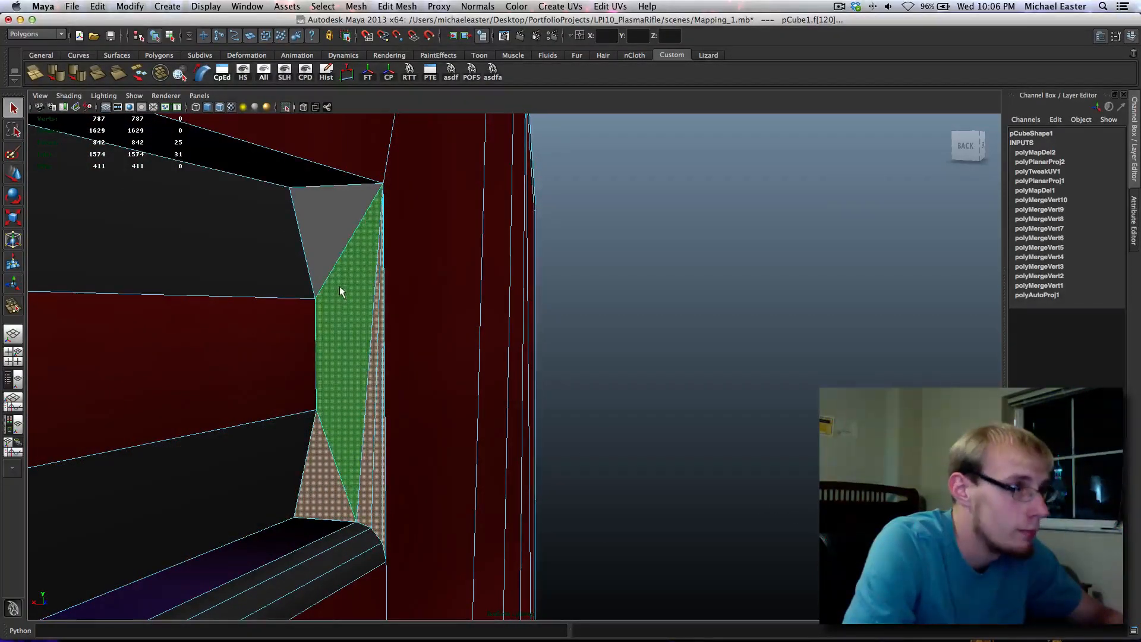
# Add the front and rear inner faces of the trigger guard opening to the selection
pyautogui.scroll(-10, 318, 333)
pyautogui.keyDown('alt'); pyautogui.moveTo(507, 480); pyautogui.dragTo(341, 475); pyautogui.keyUp('alt')
pyautogui.keyDown('alt'); pyautogui.moveTo(341, 480); pyautogui.dragTo(128, 381, button='right'); pyautogui.keyUp('alt')
pyautogui.keyDown('alt'); pyautogui.moveTo(128, 360); pyautogui.dragTo(359, 424); pyautogui.keyUp('alt')
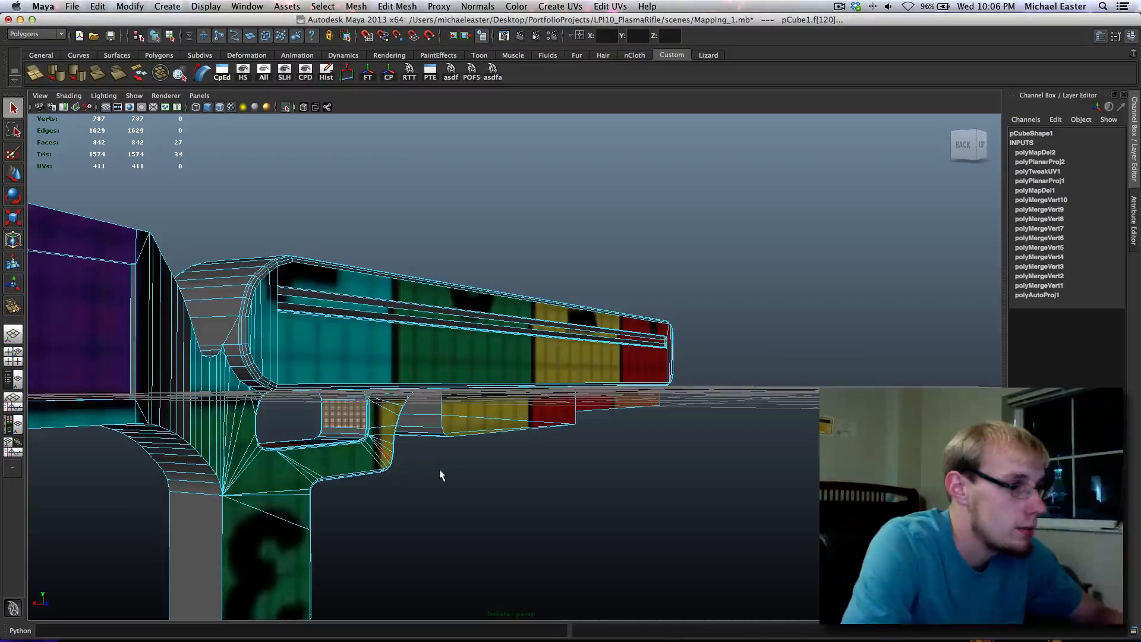
pyautogui.keyDown('alt'); pyautogui.moveTo(441, 475); pyautogui.dragTo(358, 385); pyautogui.keyUp('alt')
pyautogui.keyDown('alt'); pyautogui.moveTo(442, 410); pyautogui.dragTo(226, 424); pyautogui.keyUp('alt')
pyautogui.keyDown('alt'); pyautogui.moveTo(150, 398); pyautogui.dragTo(374, 446, button='middle'); pyautogui.keyUp('alt')
pyautogui.keyDown('alt'); pyautogui.moveTo(375, 446); pyautogui.dragTo(411, 550, button='right'); pyautogui.keyUp('alt')
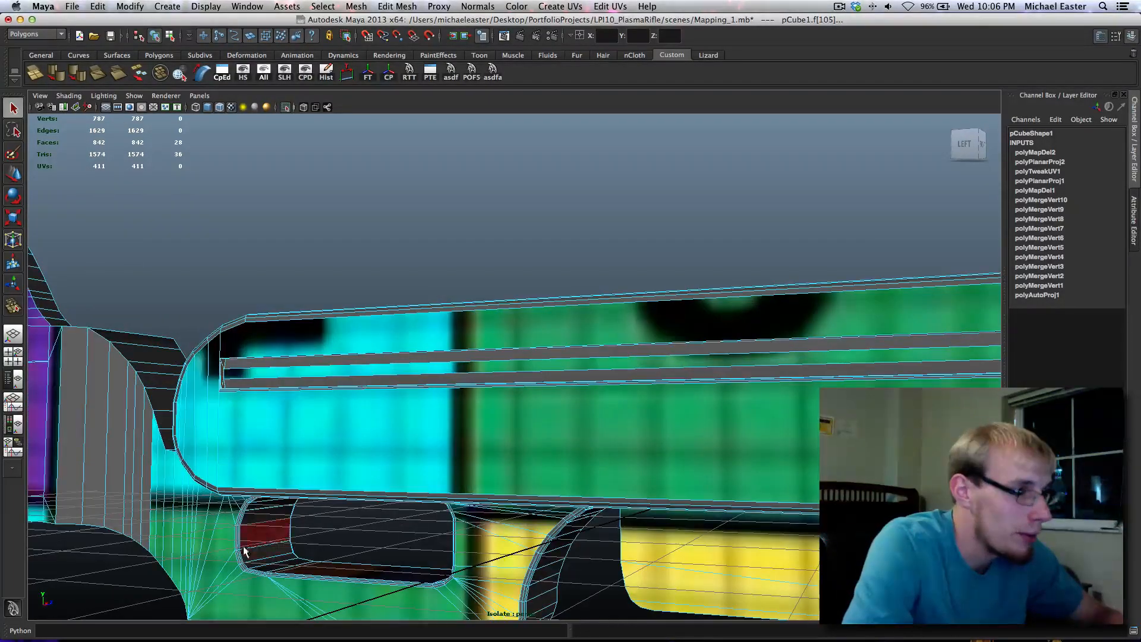
pyautogui.keyDown('alt'); pyautogui.moveTo(346, 534); pyautogui.dragTo(453, 449, button='middle'); pyautogui.keyUp('alt')
pyautogui.scroll(-5, 440, 554)
pyautogui.keyDown('alt'); pyautogui.moveTo(441, 551); pyautogui.dragTo(499, 481); pyautogui.keyUp('alt')
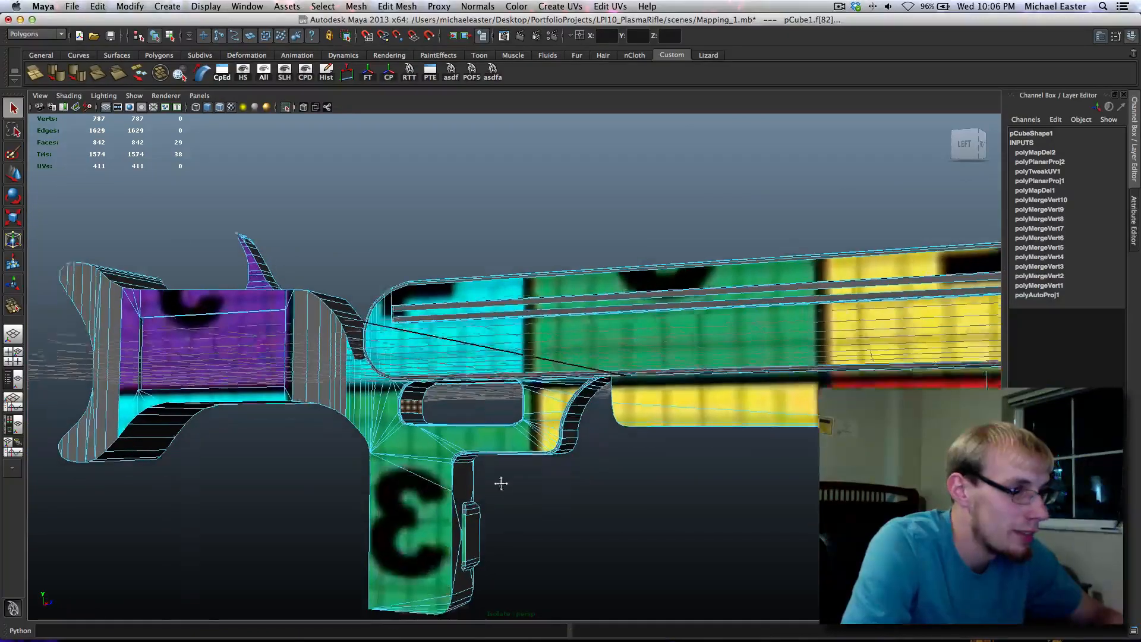
# Add the front-facing faces at the step of the under-barrel block, including its triangular side faces, to the selection
pyautogui.keyDown('alt'); pyautogui.moveTo(499, 481); pyautogui.dragTo(449, 436, button='middle'); pyautogui.keyUp('alt')
pyautogui.scroll(5, 394, 534)
pyautogui.scroll(-5, 525, 530)
pyautogui.keyDown('alt'); pyautogui.moveTo(524, 530); pyautogui.dragTo(561, 398); pyautogui.keyUp('alt')
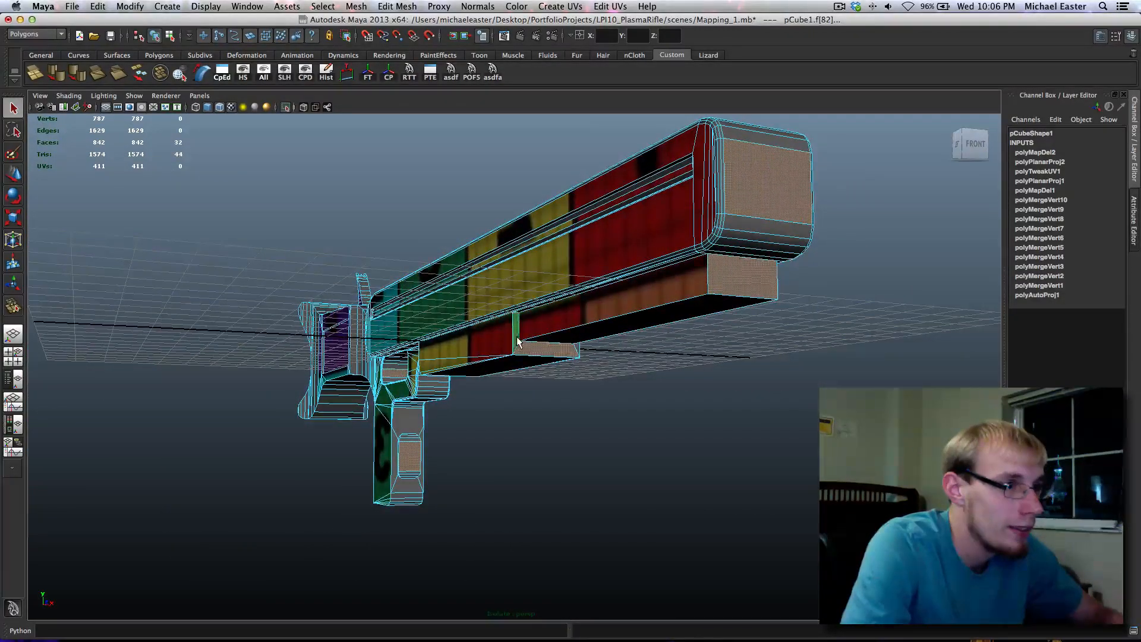
pyautogui.moveTo(517, 341)
pyautogui.keyDown('alt'); pyautogui.mouseDown()
pyautogui.moveTo(560, 382)
pyautogui.moveTo(529, 420)
pyautogui.moveTo(525, 326)
pyautogui.mouseUp(); pyautogui.keyUp('alt')
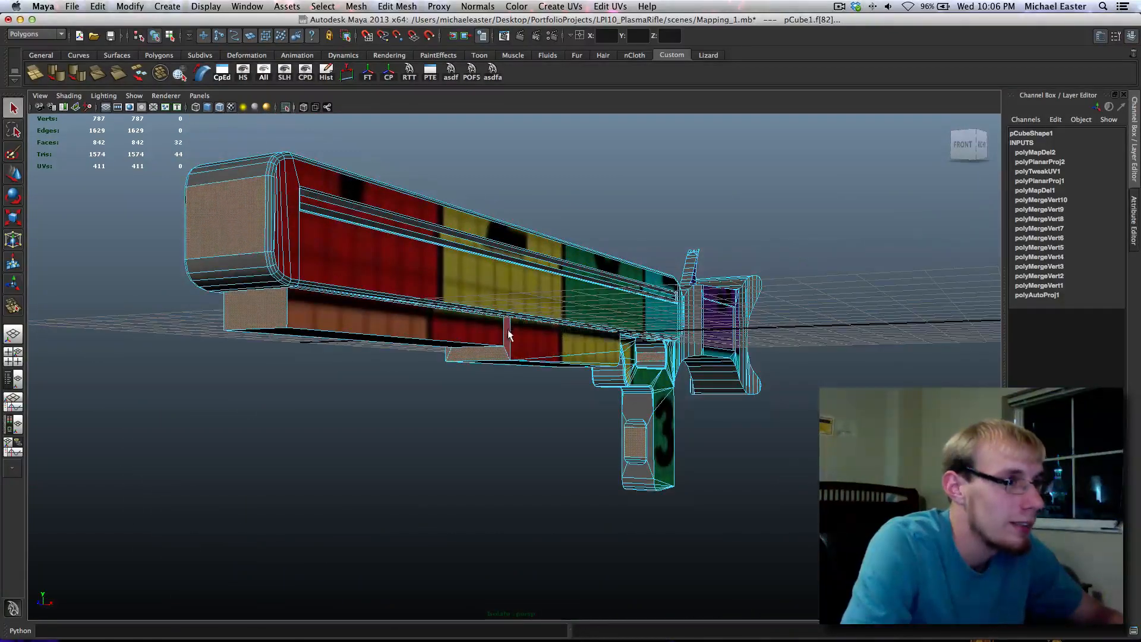
pyautogui.keyDown('alt'); pyautogui.moveTo(498, 416); pyautogui.dragTo(538, 410); pyautogui.keyUp('alt')
pyautogui.scroll(10, 536, 457)
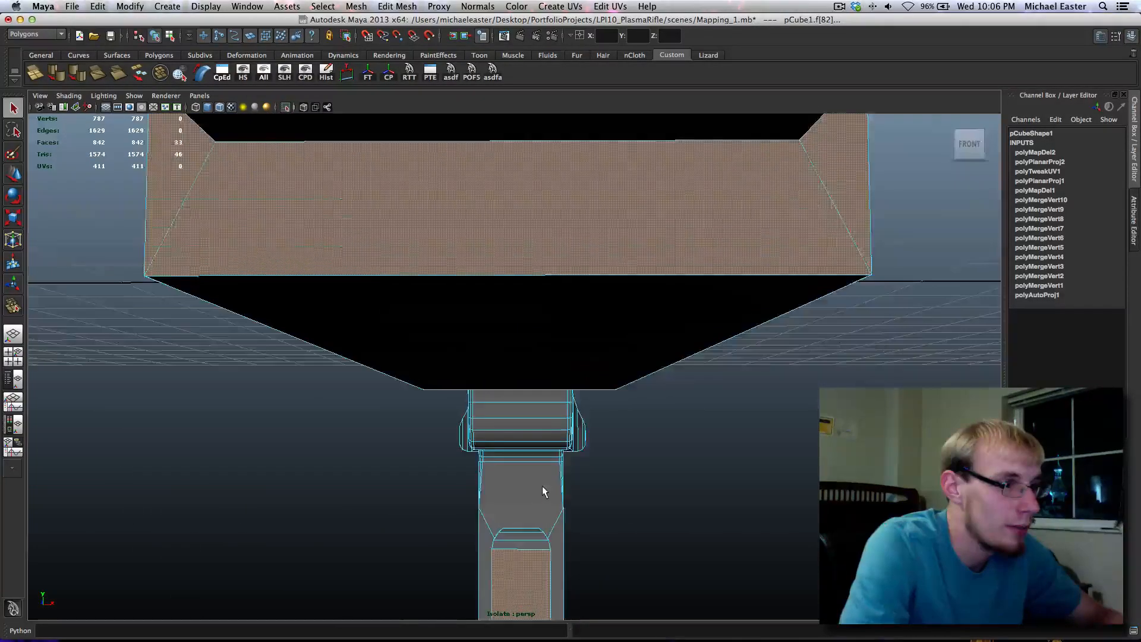
# Add the grip's front faces above, below and on both sides of its raised pad to the selection
pyautogui.keyDown('alt'); pyautogui.moveTo(549, 527); pyautogui.dragTo(516, 372); pyautogui.keyUp('alt')
pyautogui.keyDown('shift'); pyautogui.click(508, 354); pyautogui.keyUp('shift')
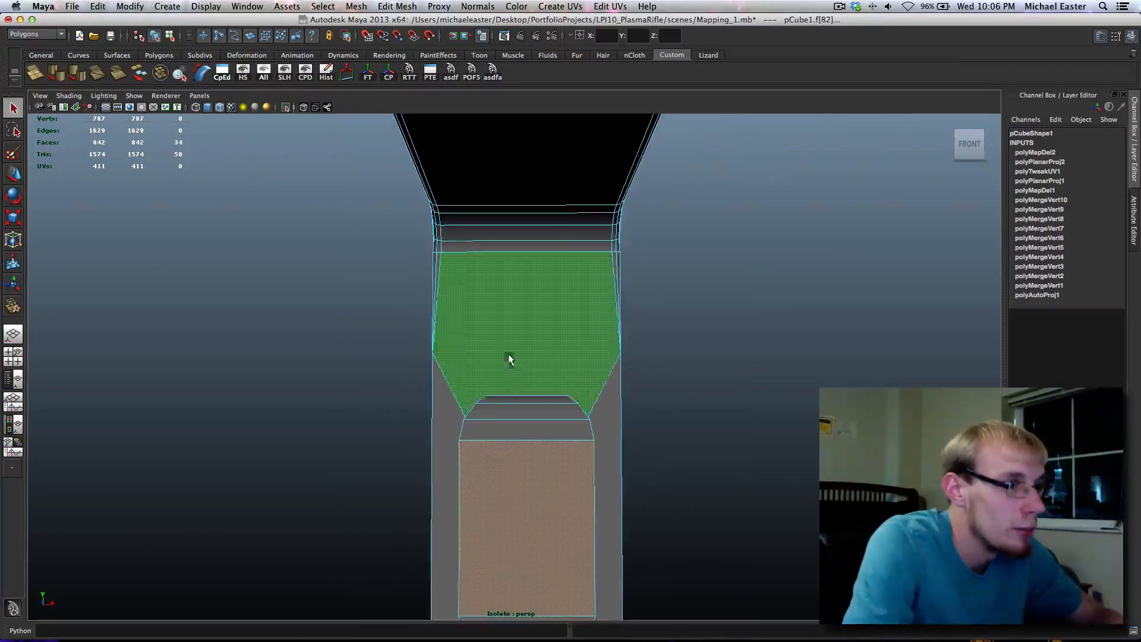
pyautogui.keyDown('shift'); pyautogui.click(453, 421); pyautogui.keyUp('shift')
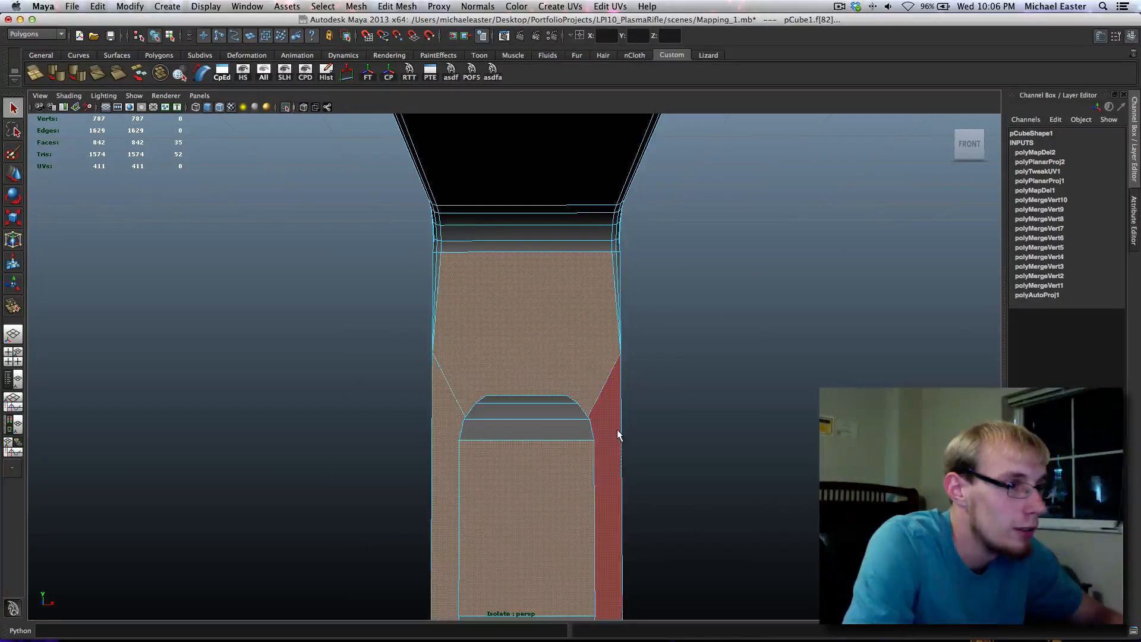
pyautogui.keyDown('shift'); pyautogui.click(616, 435); pyautogui.keyUp('shift')
pyautogui.keyDown('alt'); pyautogui.moveTo(618, 435); pyautogui.dragTo(570, 285); pyautogui.keyUp('alt')
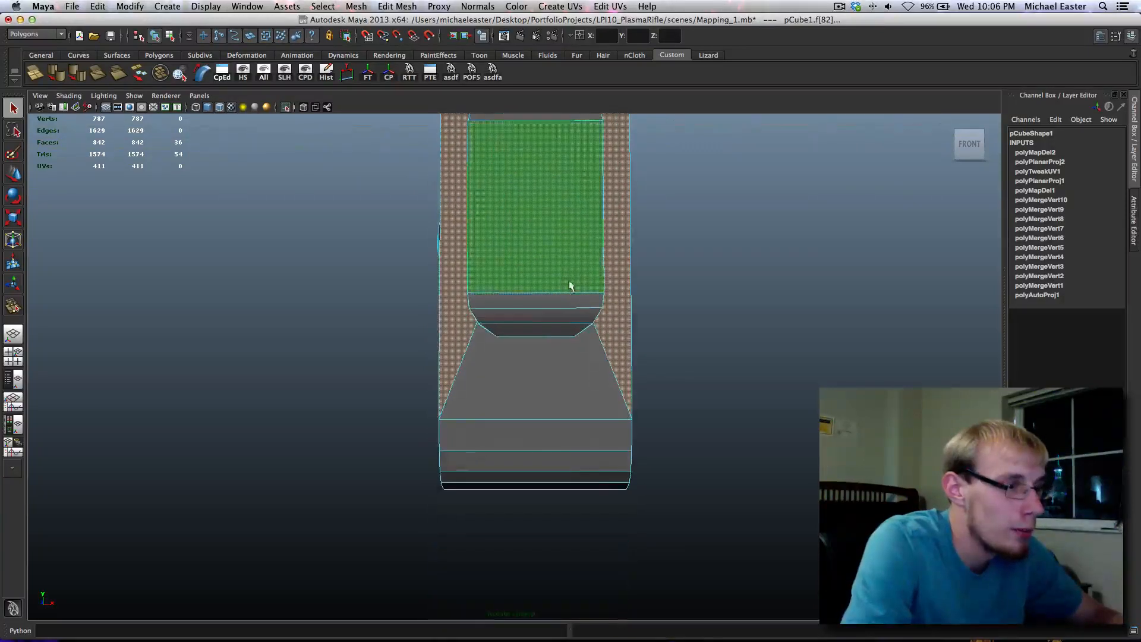
pyautogui.keyDown('shift'); pyautogui.click(545, 356); pyautogui.keyUp('shift')
# Add the flat rear-facing faces at the back end of the barrel, just above the stock notch, to the selection
pyautogui.keyDown('alt'); pyautogui.moveTo(433, 247); pyautogui.dragTo(596, 383); pyautogui.keyUp('alt')
pyautogui.keyDown('alt'); pyautogui.moveTo(596, 384); pyautogui.dragTo(687, 397, button='middle'); pyautogui.keyUp('alt')
pyautogui.keyDown('alt'); pyautogui.moveTo(570, 238); pyautogui.dragTo(489, 537, button='middle'); pyautogui.keyUp('alt')
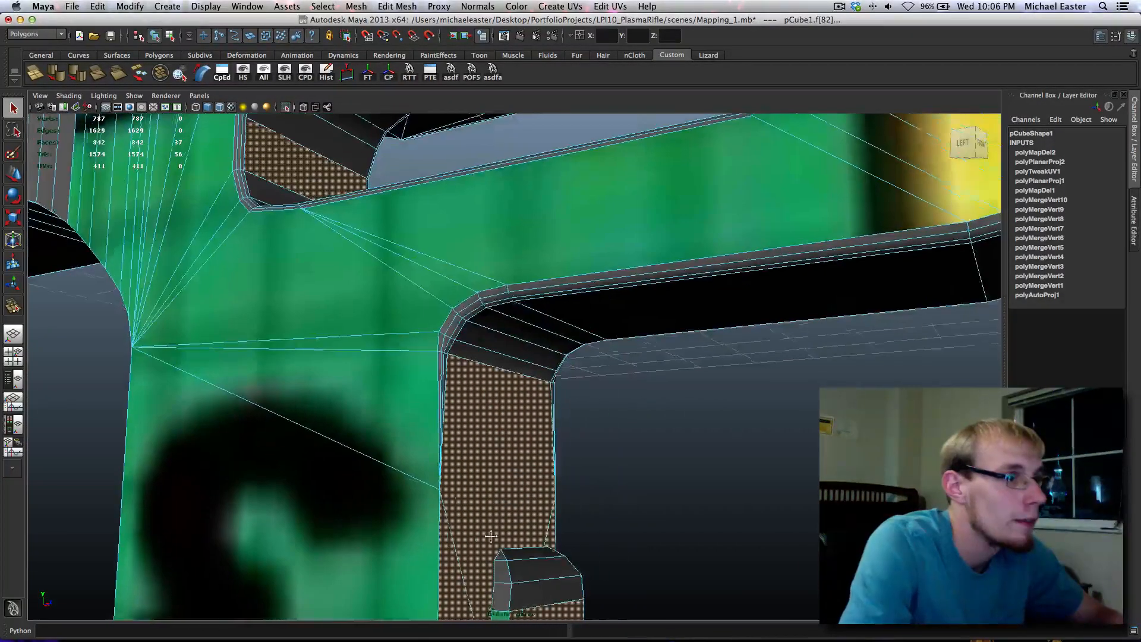
pyautogui.keyDown('alt'); pyautogui.moveTo(492, 449); pyautogui.dragTo(457, 454); pyautogui.keyUp('alt')
pyautogui.keyDown('alt'); pyautogui.moveTo(602, 447); pyautogui.dragTo(339, 410, button='middle'); pyautogui.keyUp('alt')
pyautogui.scroll(-15, 462, 410)
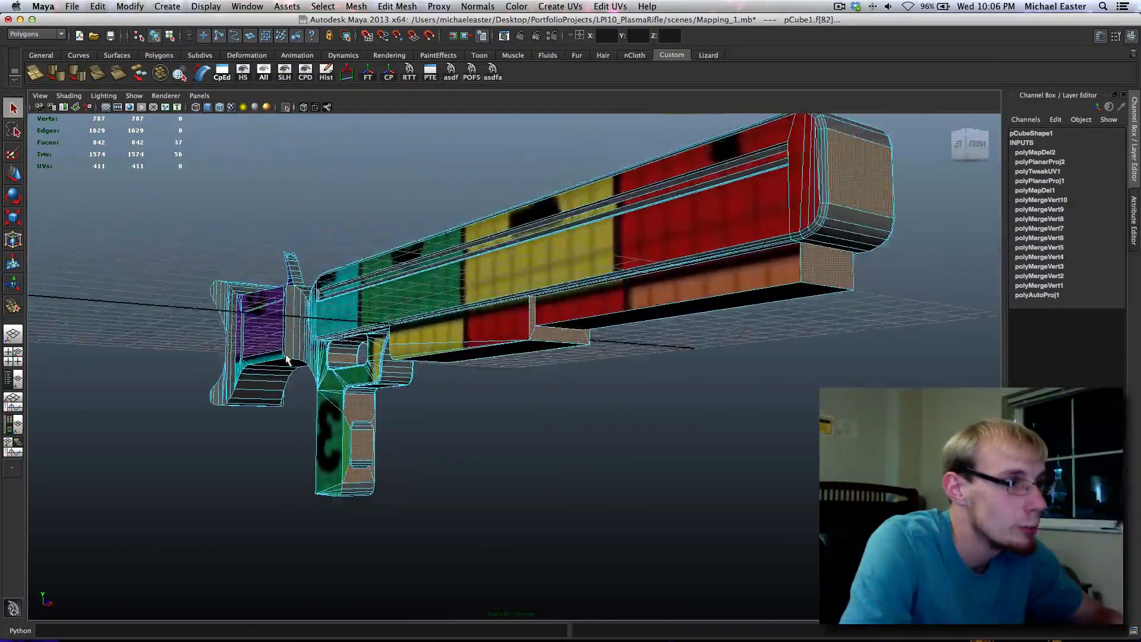
pyautogui.keyDown('alt'); pyautogui.moveTo(291, 344); pyautogui.dragTo(315, 473); pyautogui.keyUp('alt')
pyautogui.scroll(6, 315, 473)
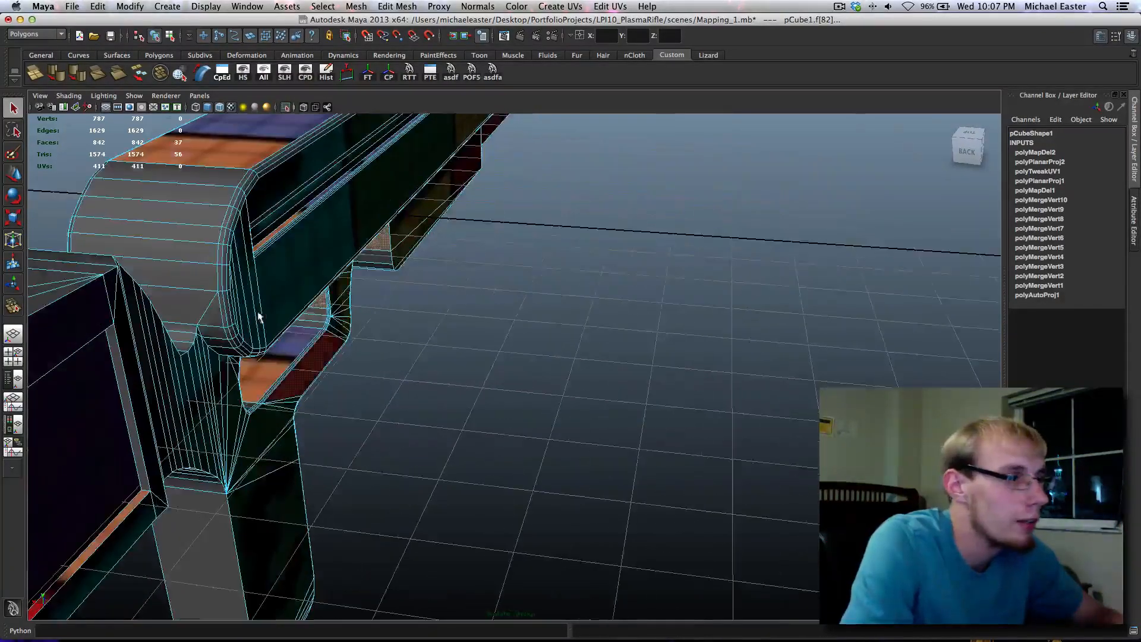
pyautogui.keyDown('shift'); pyautogui.click(198, 375); pyautogui.keyUp('shift')
pyautogui.keyDown('shift'); pyautogui.click(163, 354); pyautogui.keyUp('shift')
pyautogui.keyDown('alt'); pyautogui.moveTo(347, 378); pyautogui.dragTo(239, 378); pyautogui.keyUp('alt')
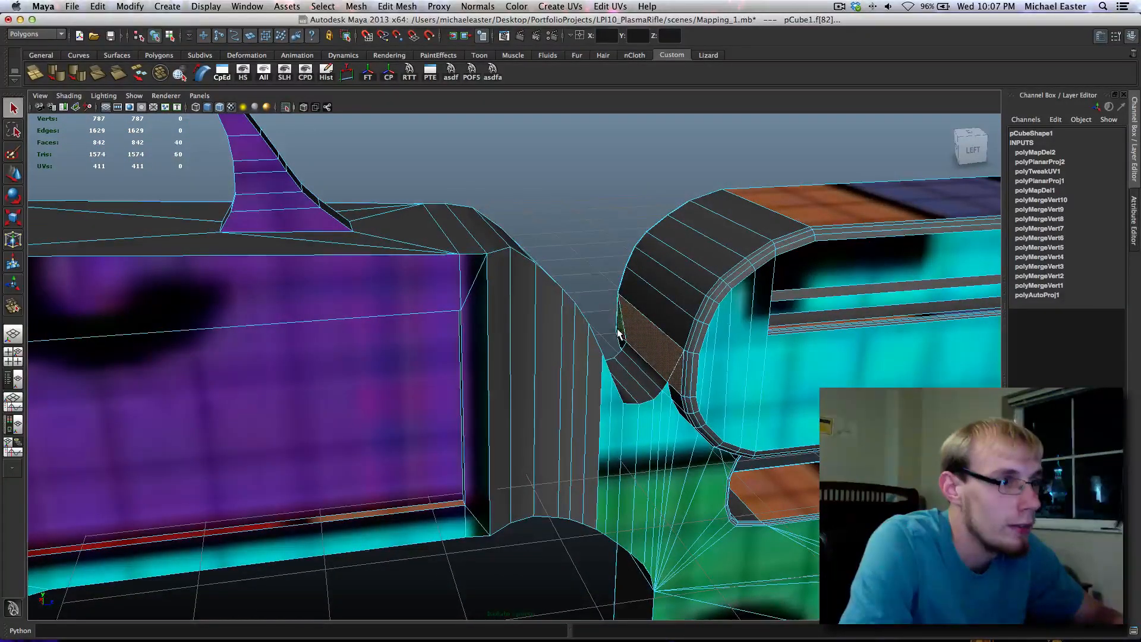
# Examine the profile of the barrel's rear end, stock and butt in the right side view for vertical faces
pyautogui.press('space')
pyautogui.press('space')
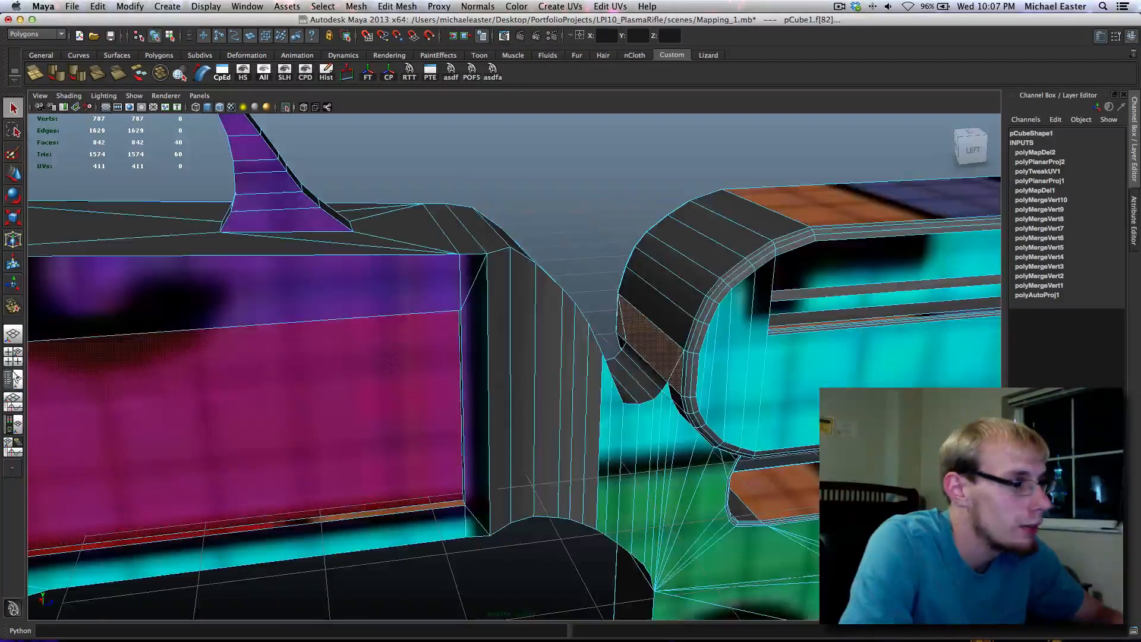
pyautogui.click(13, 359)
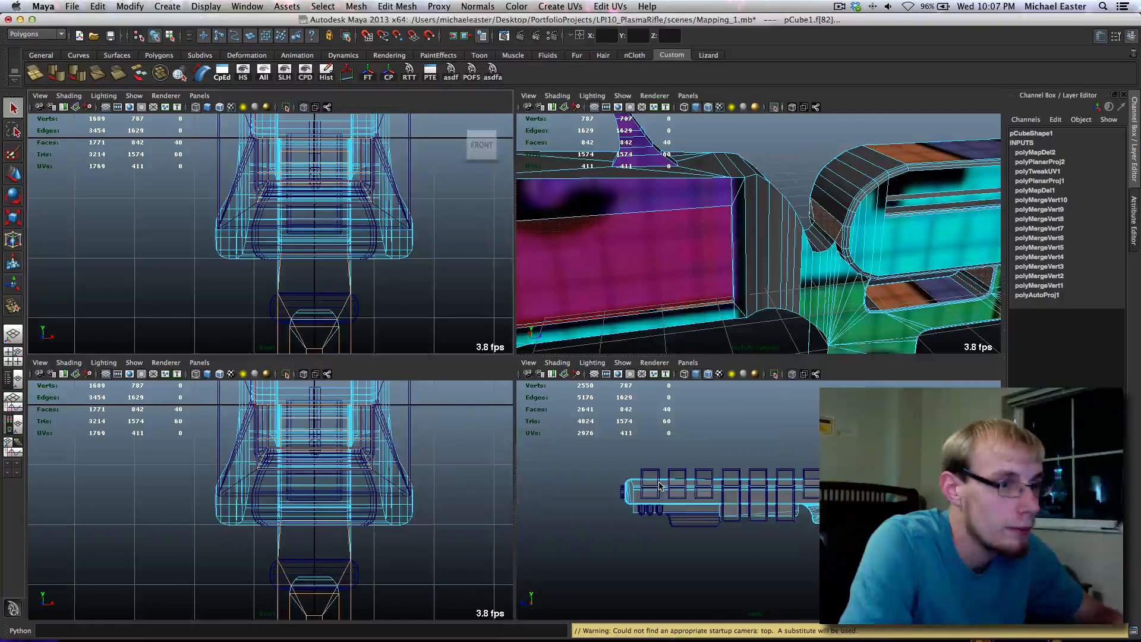
pyautogui.press('space')
pyautogui.scroll(10, 419, 473)
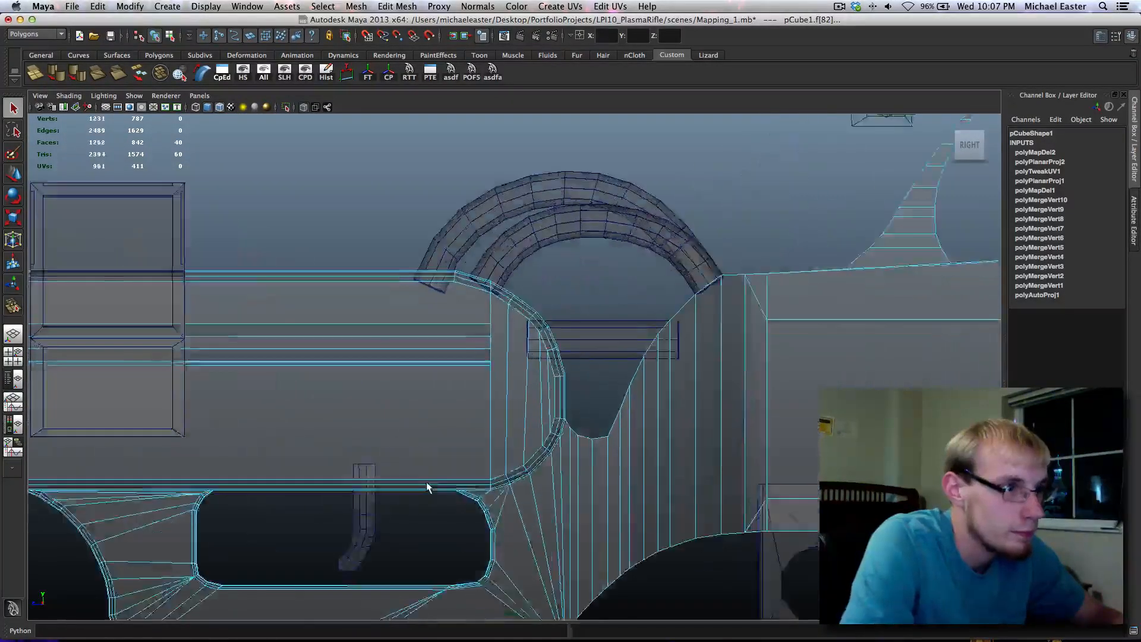
pyautogui.scroll(3, 427, 487)
pyautogui.scroll(-10, 596, 475)
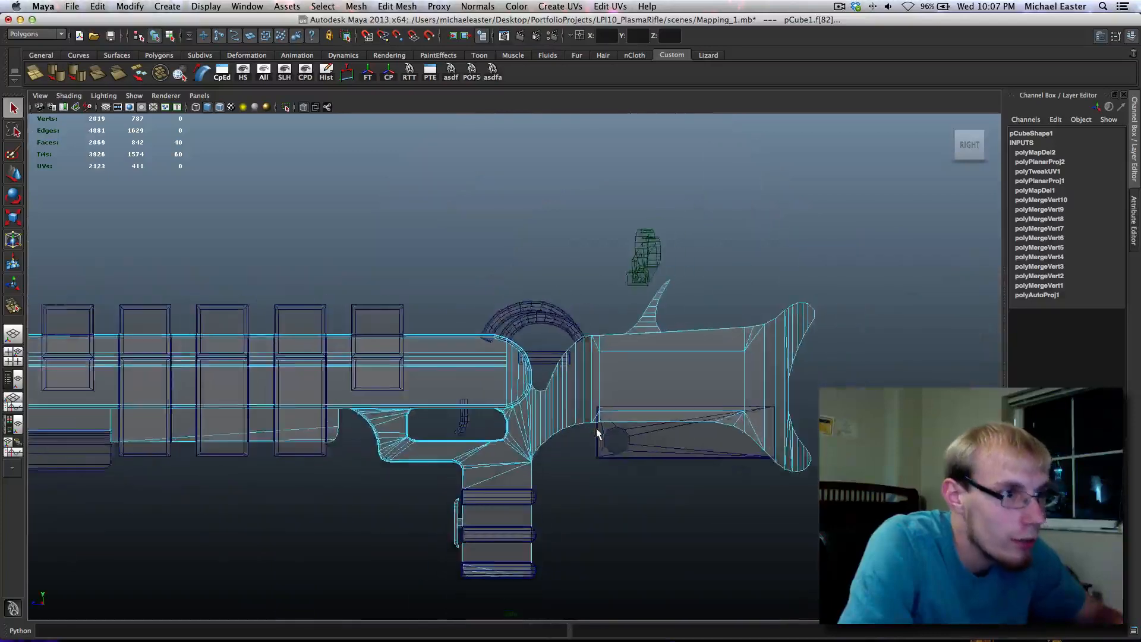
pyautogui.keyDown('alt'); pyautogui.moveTo(780, 403); pyautogui.dragTo(287, 450, button='middle'); pyautogui.keyUp('alt')
pyautogui.keyDown('alt'); pyautogui.moveTo(286, 446); pyautogui.dragTo(440, 455, button='right'); pyautogui.keyUp('alt')
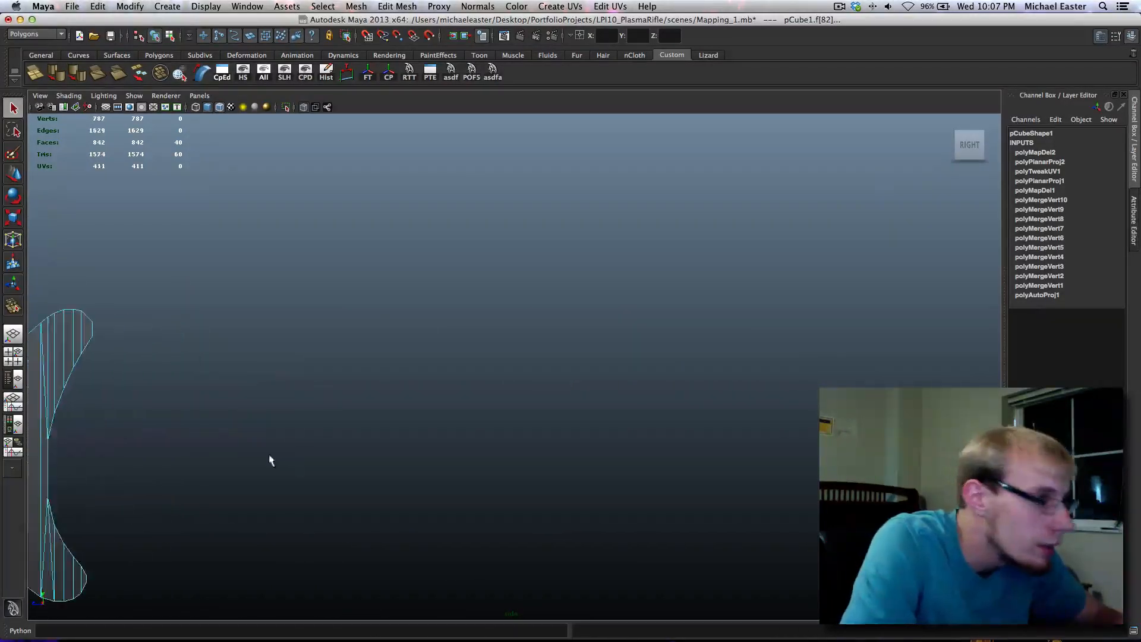
pyautogui.keyDown('alt'); pyautogui.moveTo(81, 453); pyautogui.dragTo(384, 382, button='middle'); pyautogui.keyUp('alt')
pyautogui.keyDown('alt'); pyautogui.moveTo(384, 382); pyautogui.dragTo(651, 490, button='right'); pyautogui.keyUp('alt')
pyautogui.keyDown('alt'); pyautogui.moveTo(444, 415); pyautogui.dragTo(495, 426, button='middle'); pyautogui.keyUp('alt')
pyautogui.press('space')
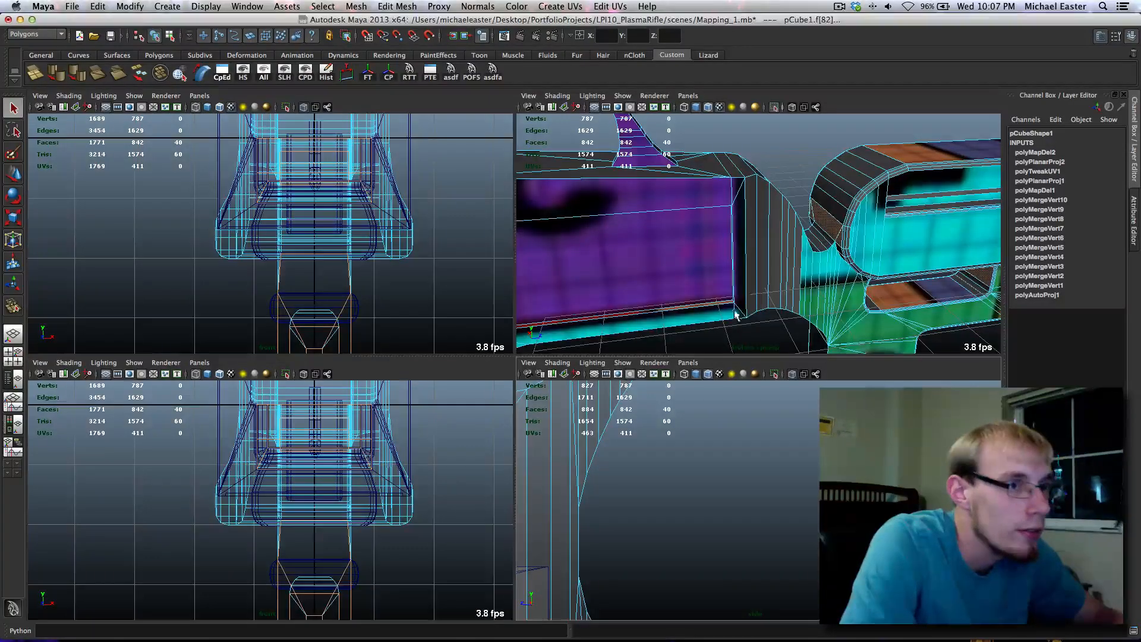
pyautogui.press('space')
# Add the flat central face on the back of the stock's butt to the selection
pyautogui.keyDown('alt'); pyautogui.moveTo(715, 312); pyautogui.dragTo(321, 356, button='middle'); pyautogui.keyUp('alt')
pyautogui.keyDown('alt'); pyautogui.moveTo(321, 357); pyautogui.dragTo(381, 351); pyautogui.keyUp('alt')
pyautogui.keyDown('alt'); pyautogui.moveTo(380, 351); pyautogui.dragTo(713, 350, button='middle'); pyautogui.keyUp('alt')
pyautogui.keyDown('shift'); pyautogui.click(617, 369); pyautogui.keyUp('shift')
# Add the narrow end walls of the recessed panel in the stock's side to the selection
pyautogui.keyDown('alt'); pyautogui.moveTo(619, 387); pyautogui.dragTo(402, 351); pyautogui.keyUp('alt')
pyautogui.keyDown('alt'); pyautogui.moveTo(255, 333); pyautogui.dragTo(670, 357, button='middle'); pyautogui.keyUp('alt')
pyautogui.keyDown('alt'); pyautogui.moveTo(630, 348); pyautogui.dragTo(479, 323); pyautogui.keyUp('alt')
pyautogui.keyDown('alt'); pyautogui.moveTo(422, 300); pyautogui.dragTo(517, 336, button='middle'); pyautogui.keyUp('alt')
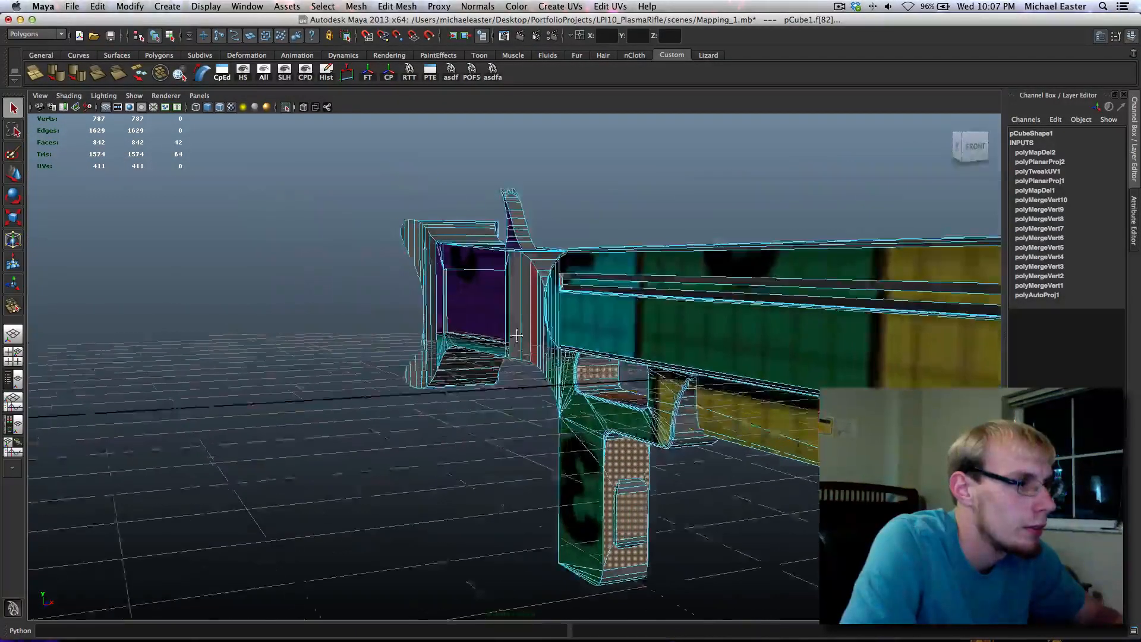
pyautogui.scroll(3, 457, 315)
pyautogui.keyDown('alt'); pyautogui.moveTo(456, 303); pyautogui.dragTo(694, 314); pyautogui.keyUp('alt')
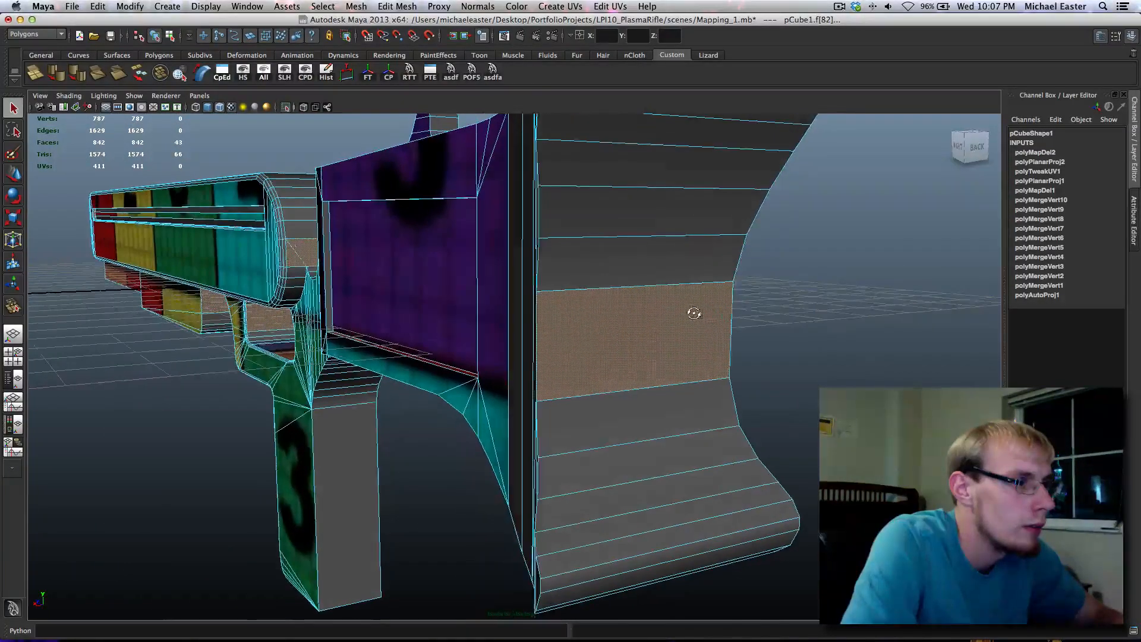
pyautogui.keyDown('shift'); pyautogui.click(327, 267); pyautogui.keyUp('shift')
pyautogui.keyDown('alt'); pyautogui.moveTo(346, 261); pyautogui.dragTo(466, 268); pyautogui.keyUp('alt')
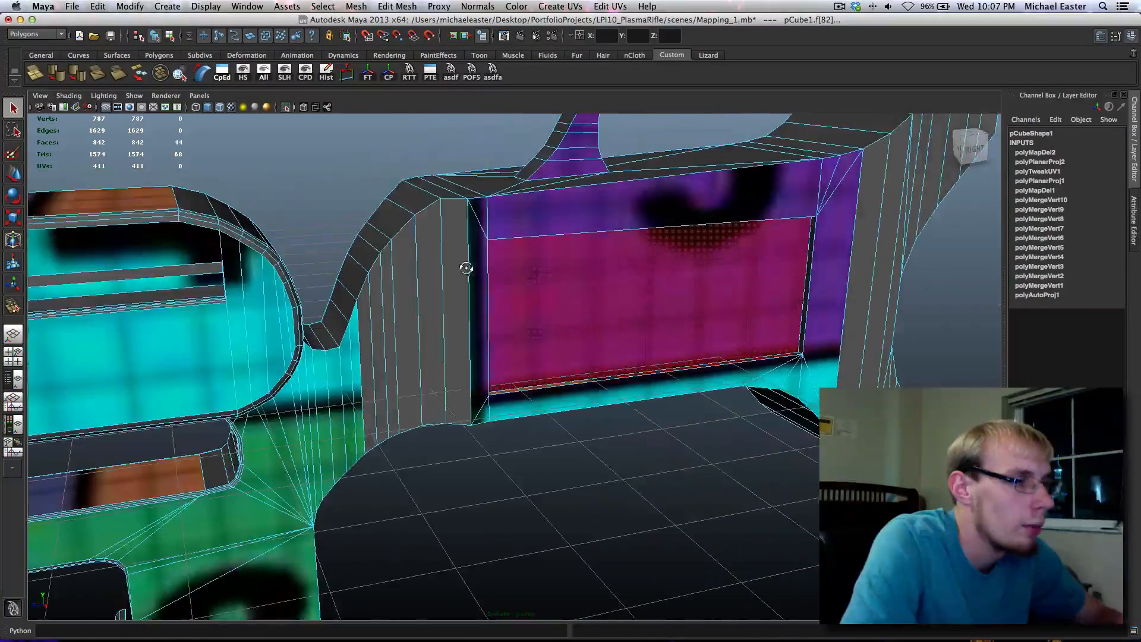
# Add the narrow vertical face at the end of the stock's side recess to the current face selection
pyautogui.keyDown('shift'); pyautogui.click(808, 288); pyautogui.keyUp('shift')
pyautogui.keyDown('alt'); pyautogui.moveTo(819, 294); pyautogui.dragTo(707, 333); pyautogui.keyUp('alt')
pyautogui.scroll(5, 515, 389)
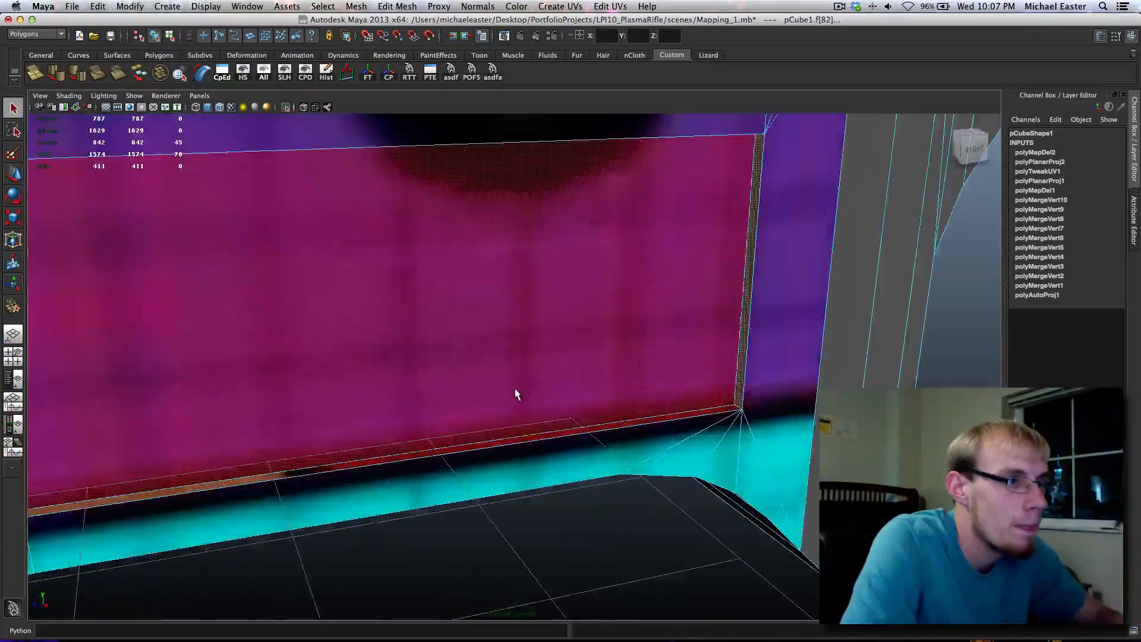
pyautogui.scroll(-5, 514, 390)
pyautogui.keyDown('alt'); pyautogui.moveTo(597, 342); pyautogui.dragTo(413, 331); pyautogui.keyUp('alt')
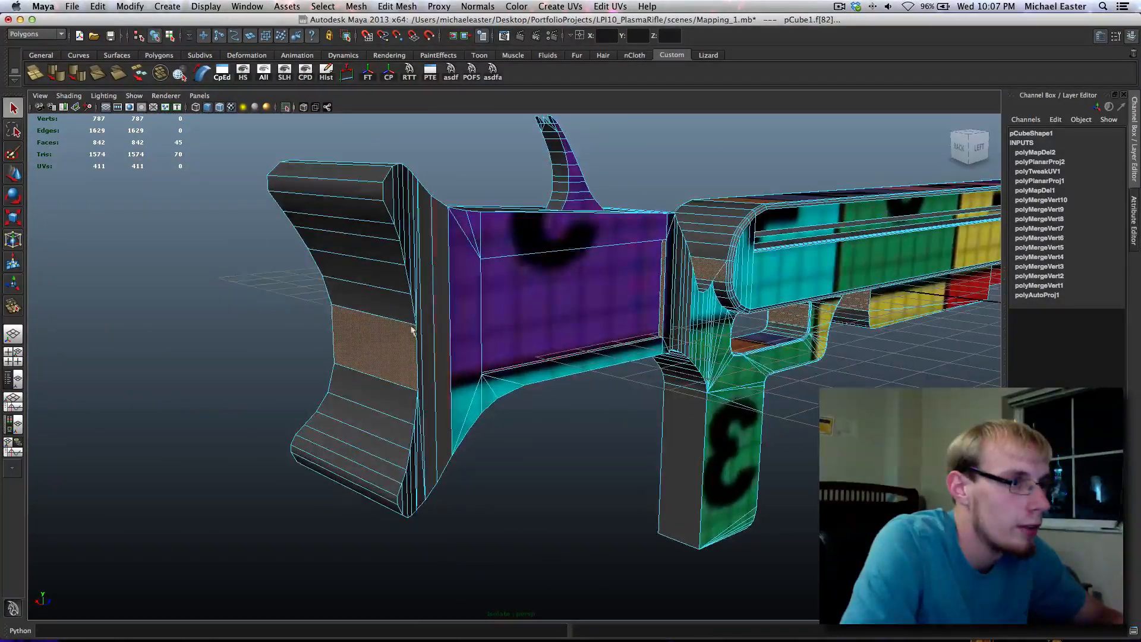
# Inspect the rifle from all sides to check that every front-facing and back-facing face is selected
pyautogui.keyDown('alt'); pyautogui.moveTo(634, 302); pyautogui.dragTo(351, 376, button='right'); pyautogui.keyUp('alt')
pyautogui.keyDown('alt'); pyautogui.moveTo(469, 387); pyautogui.dragTo(594, 395); pyautogui.keyUp('alt')
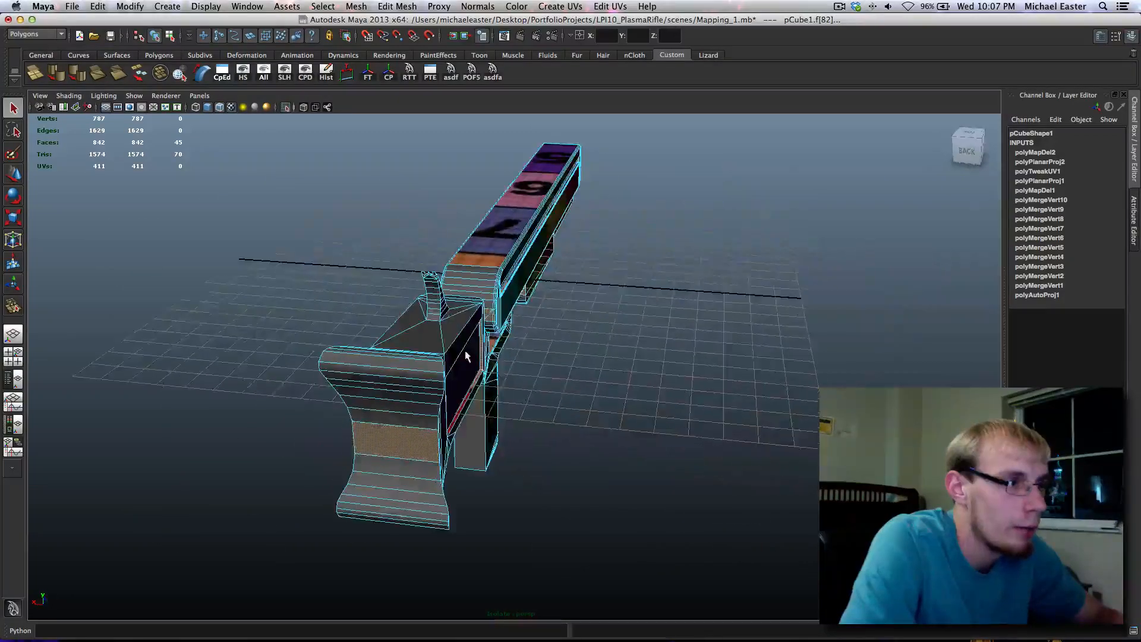
pyautogui.keyDown('alt'); pyautogui.moveTo(466, 356); pyautogui.dragTo(649, 426, button='middle'); pyautogui.keyUp('alt')
pyautogui.keyDown('alt'); pyautogui.moveTo(649, 426); pyautogui.dragTo(724, 426, button='right'); pyautogui.keyUp('alt')
pyautogui.keyDown('alt'); pyautogui.moveTo(723, 426); pyautogui.dragTo(917, 381); pyautogui.keyUp('alt')
pyautogui.keyDown('alt'); pyautogui.moveTo(603, 392); pyautogui.dragTo(524, 229); pyautogui.keyUp('alt')
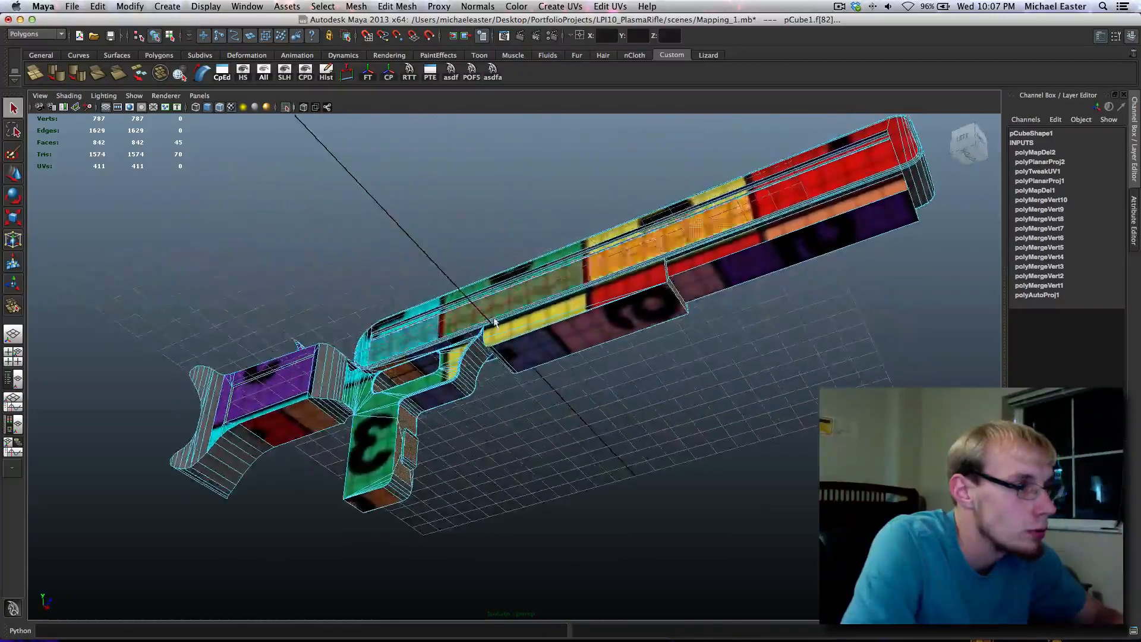
pyautogui.scroll(8, 460, 444)
pyautogui.keyDown('alt'); pyautogui.moveTo(298, 357); pyautogui.dragTo(366, 380); pyautogui.keyUp('alt')
pyautogui.scroll(-10, 366, 380)
pyautogui.keyDown('alt'); pyautogui.moveTo(428, 421); pyautogui.dragTo(580, 423); pyautogui.keyUp('alt')
pyautogui.keyDown('alt'); pyautogui.moveTo(601, 383); pyautogui.dragTo(220, 348, button='middle'); pyautogui.keyUp('alt')
pyautogui.scroll(8, 239, 402)
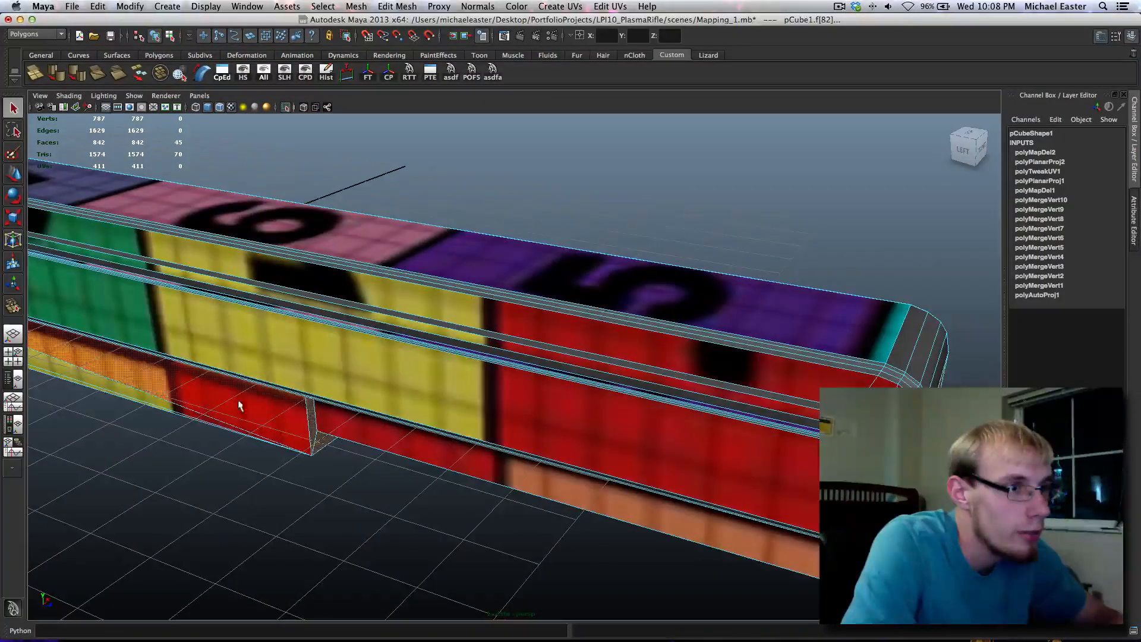
pyautogui.keyDown('alt'); pyautogui.moveTo(587, 433); pyautogui.dragTo(357, 386, button='middle'); pyautogui.keyUp('alt')
pyautogui.keyDown('alt'); pyautogui.moveTo(477, 406); pyautogui.dragTo(380, 393); pyautogui.keyUp('alt')
pyautogui.keyDown('alt'); pyautogui.moveTo(246, 264); pyautogui.dragTo(404, 346, button='middle'); pyautogui.keyUp('alt')
pyautogui.keyDown('alt'); pyautogui.moveTo(570, 386); pyautogui.dragTo(527, 362); pyautogui.keyUp('alt')
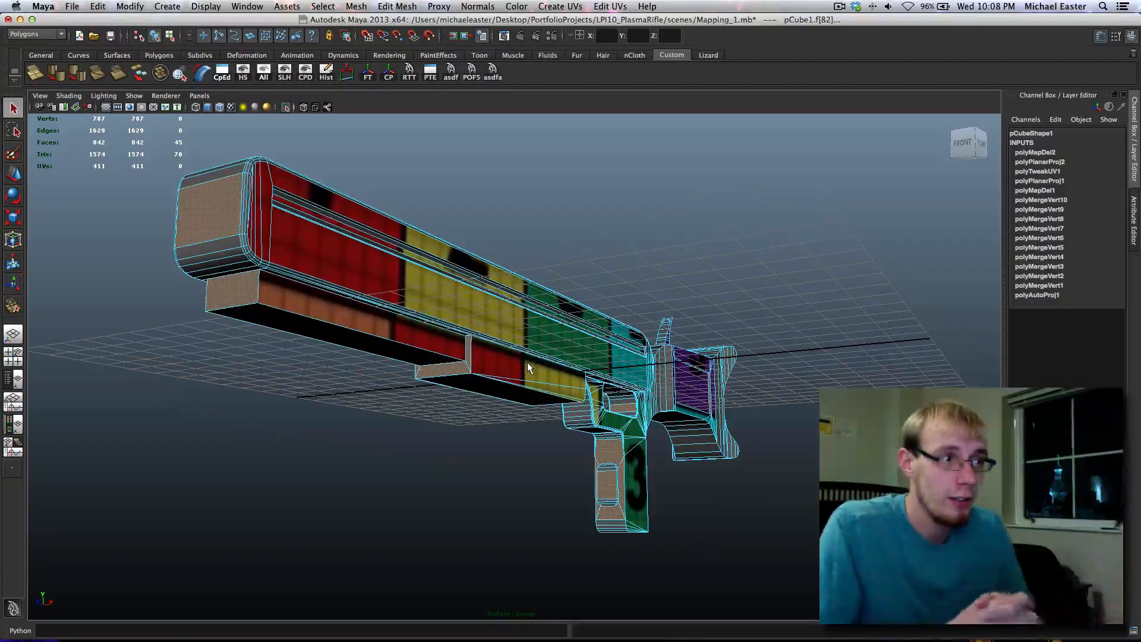
pyautogui.scroll(5, 527, 362)
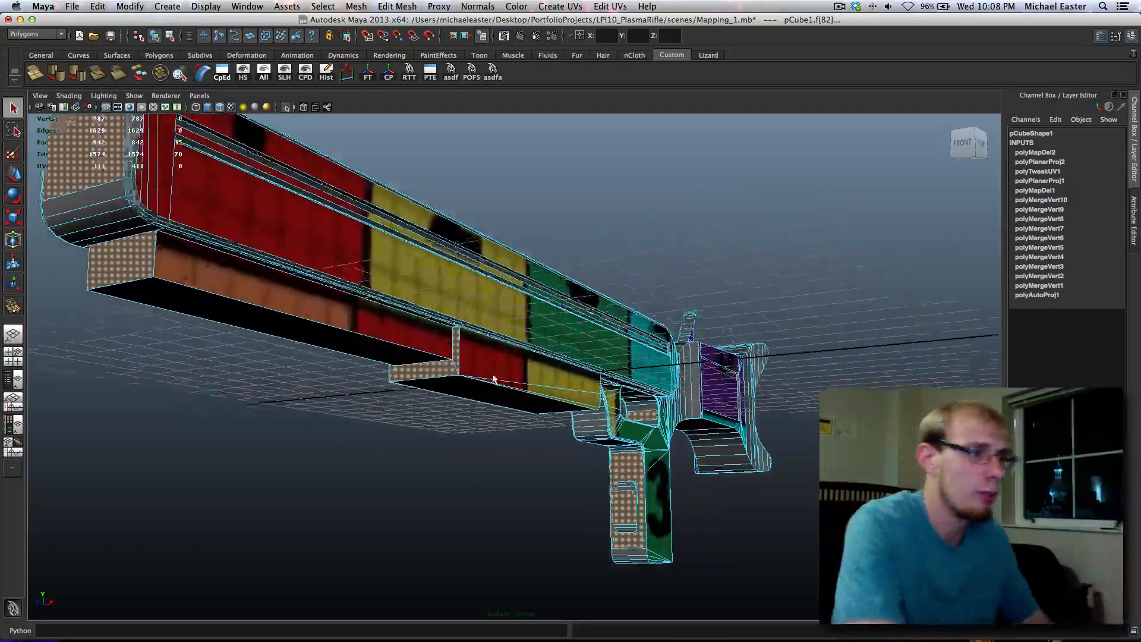
pyautogui.keyDown('shift'); pyautogui.click(433, 364); pyautogui.keyUp('shift')
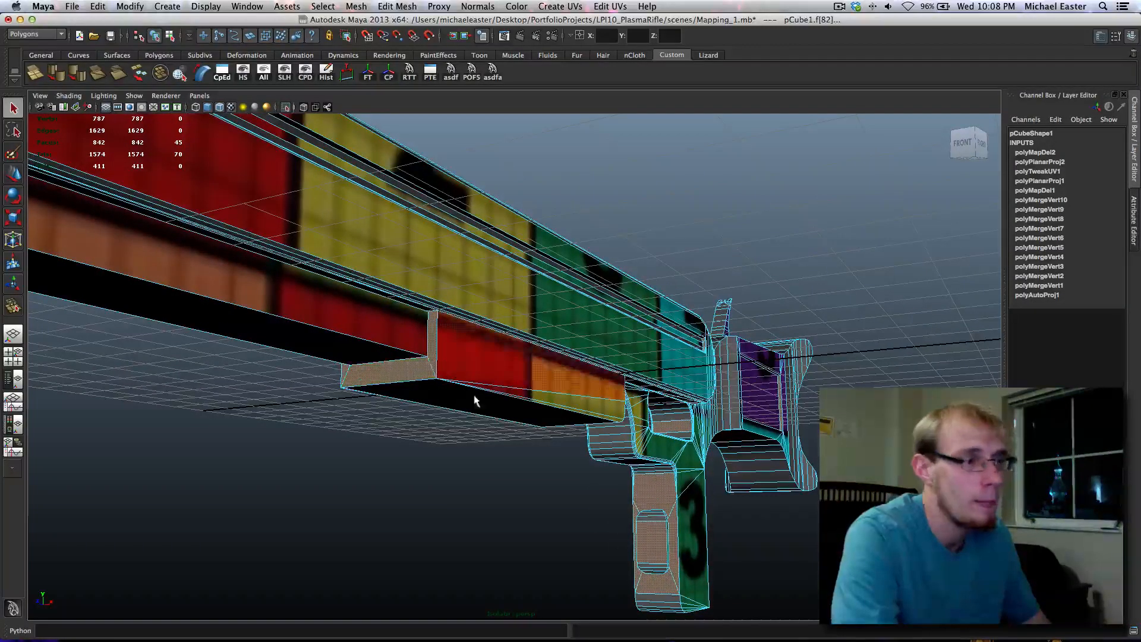
pyautogui.keyDown('alt'); pyautogui.moveTo(359, 440); pyautogui.dragTo(997, 343); pyautogui.keyUp('alt')
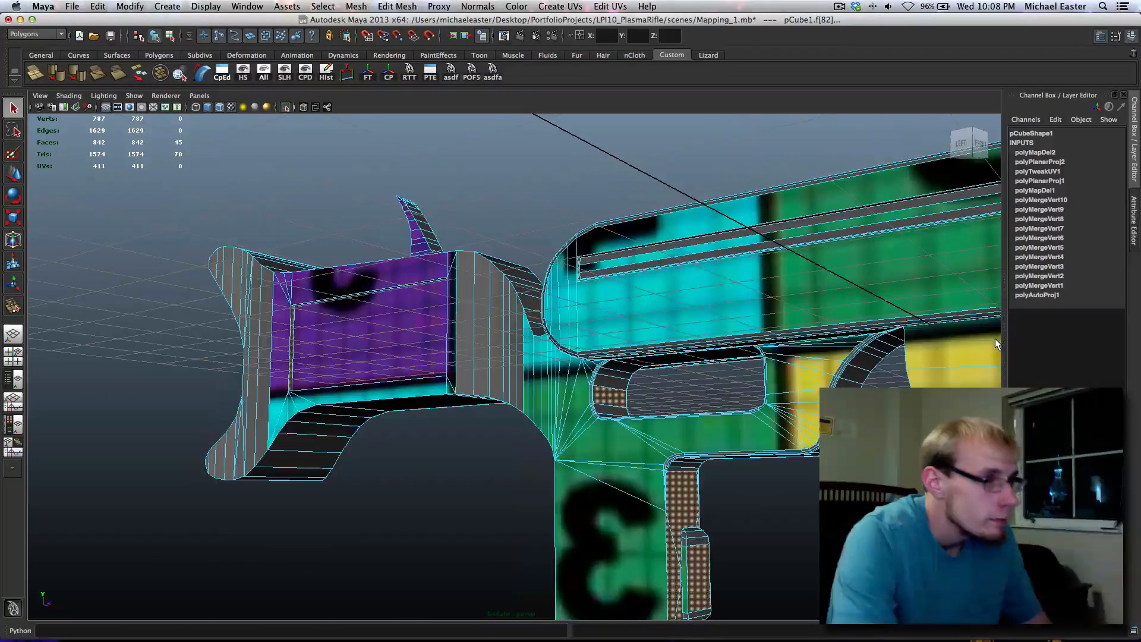
pyautogui.keyDown('alt'); pyautogui.moveTo(634, 315); pyautogui.dragTo(205, 337); pyautogui.keyUp('alt')
pyautogui.scroll(-8, 427, 393)
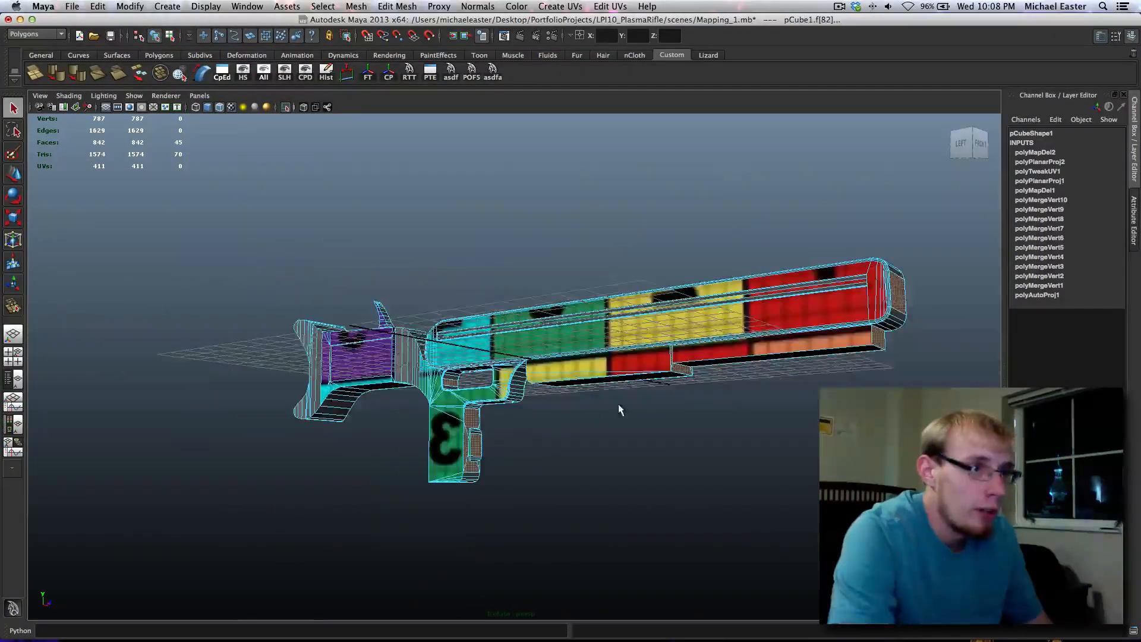
pyautogui.keyDown('alt'); pyautogui.moveTo(618, 404); pyautogui.dragTo(489, 393); pyautogui.keyUp('alt')
pyautogui.keyDown('alt'); pyautogui.moveTo(483, 304); pyautogui.dragTo(448, 349, button='middle'); pyautogui.keyUp('alt')
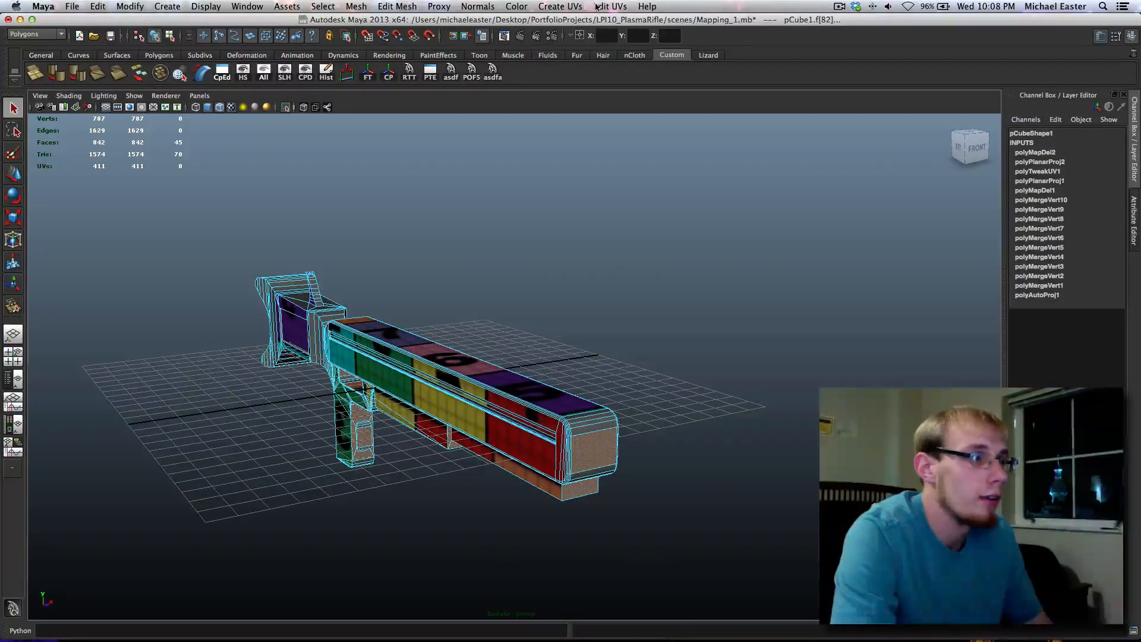
# Planar-map the selected faces along the Z axis with projection width and height 10, then deselect the model
pyautogui.click(585, 6)
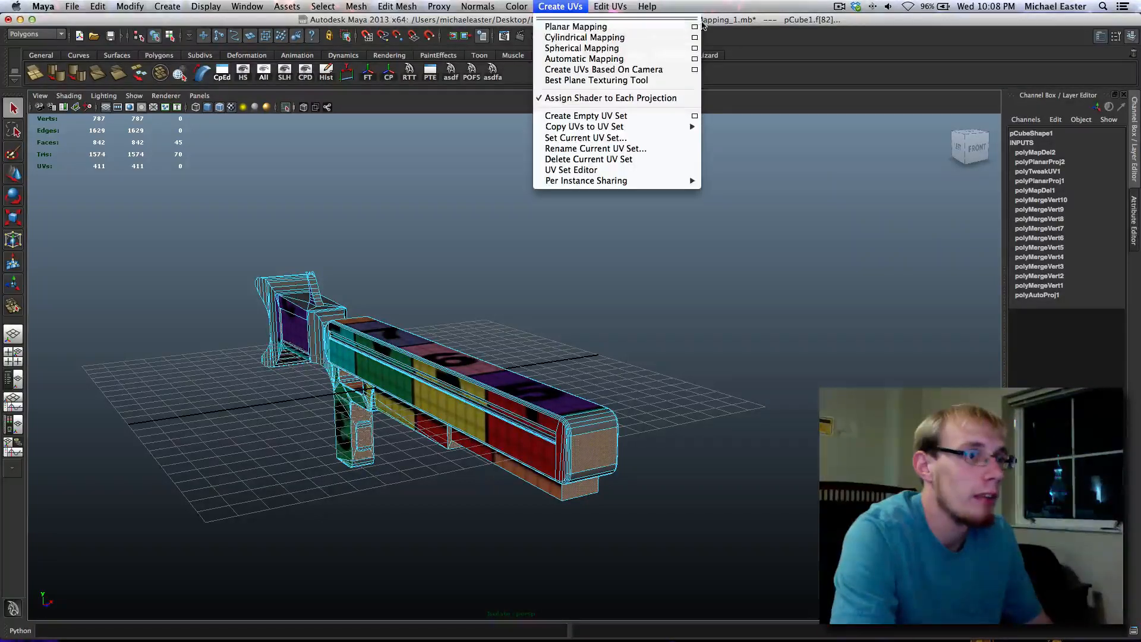
pyautogui.click(694, 27)
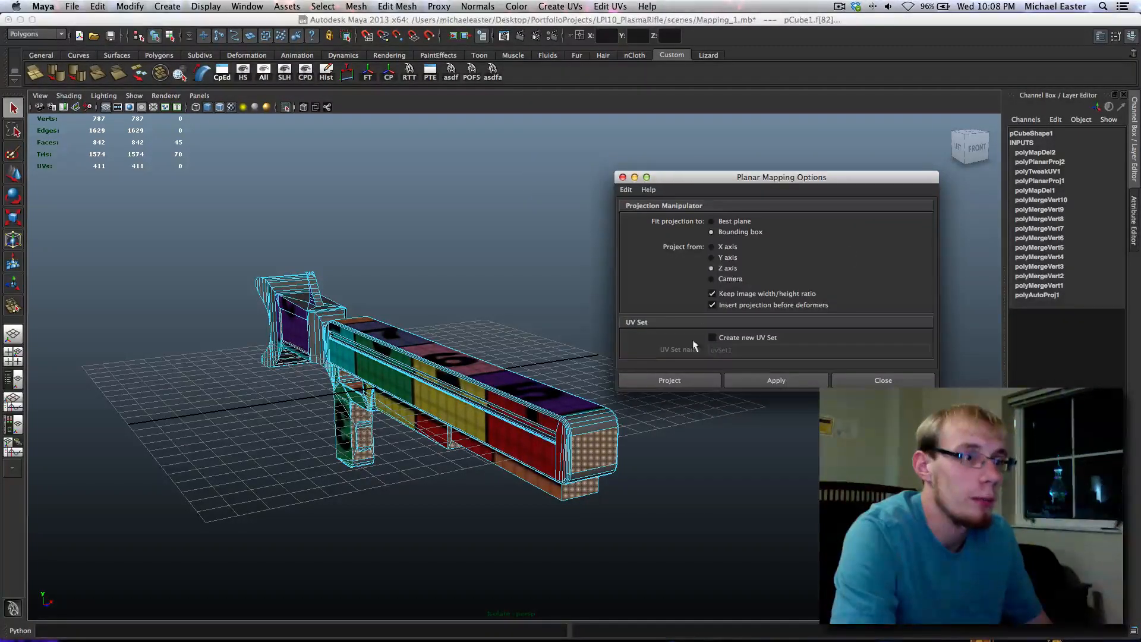
pyautogui.click(685, 379)
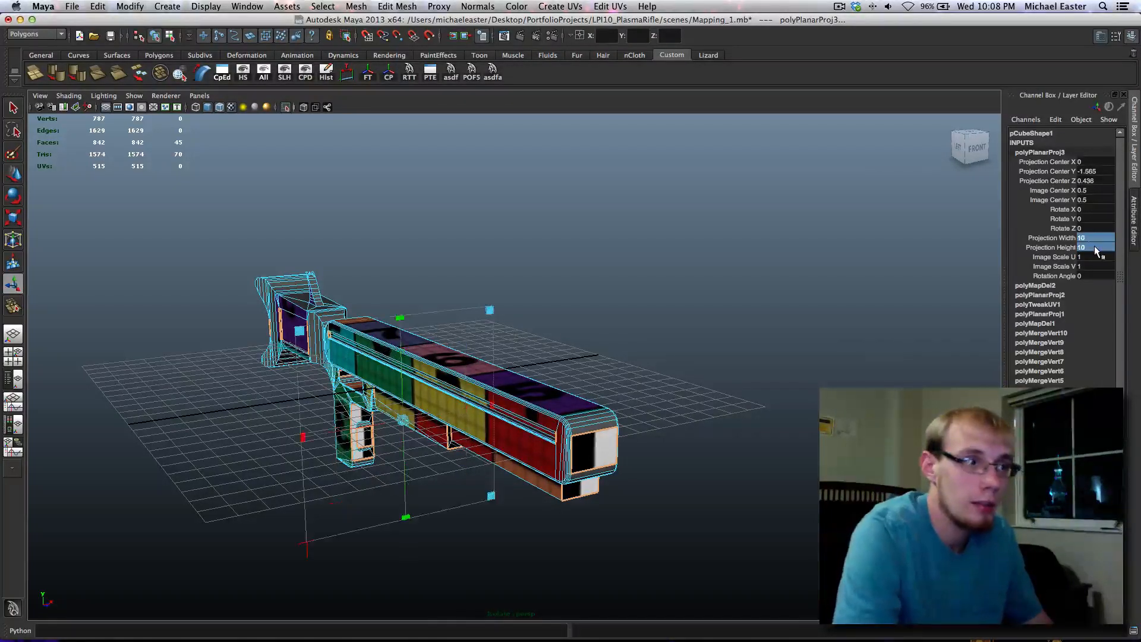
pyautogui.keyDown('alt'); pyautogui.moveTo(629, 348); pyautogui.dragTo(665, 278, button='middle'); pyautogui.keyUp('alt')
pyautogui.keyDown('alt'); pyautogui.moveTo(565, 311); pyautogui.dragTo(510, 336, button='middle'); pyautogui.keyUp('alt')
pyautogui.scroll(5, 422, 368)
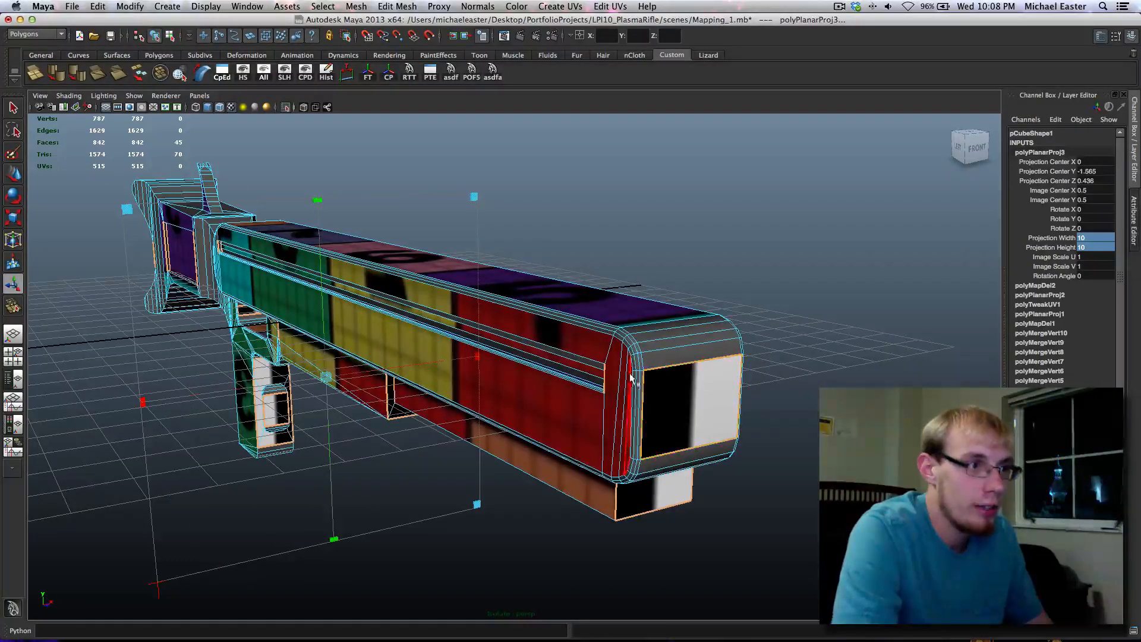
pyautogui.moveTo(631, 377); pyautogui.dragTo(665, 356, button='right')
pyautogui.click(782, 301)
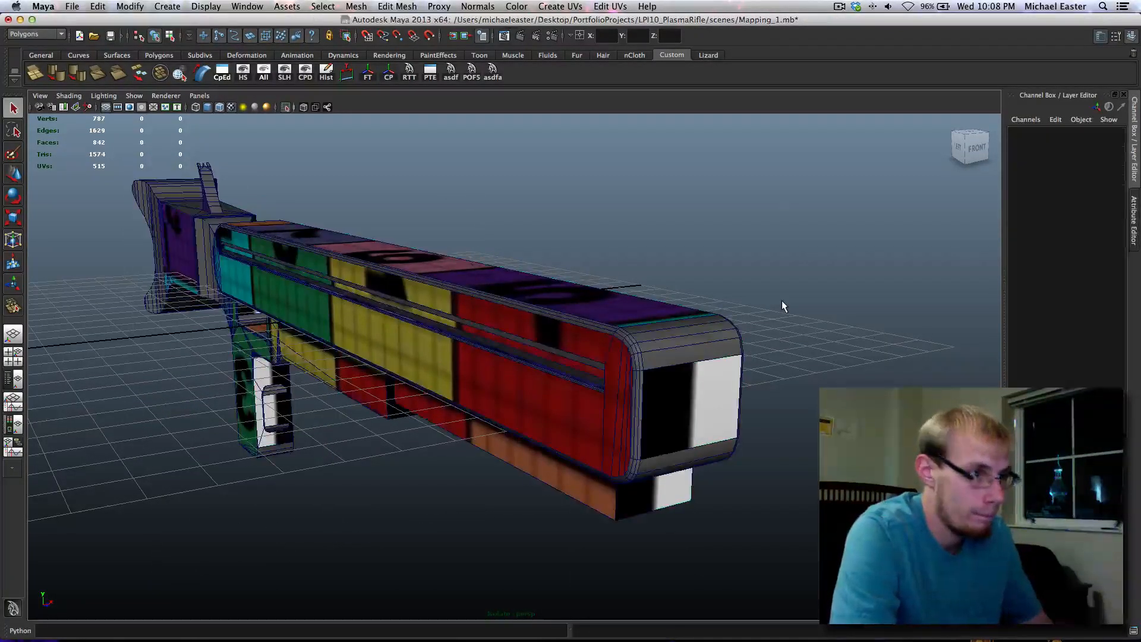
# Graph the defaultPolygonShader network in the Hypershade and delete its checker texture
pyautogui.press('super+grave')
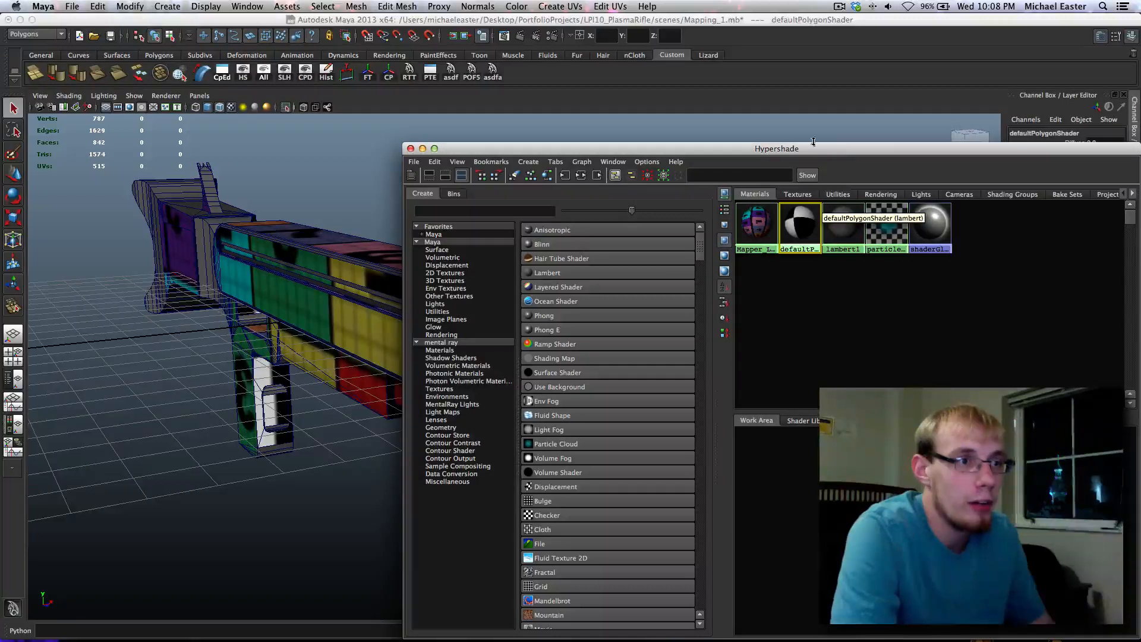
pyautogui.click(581, 175)
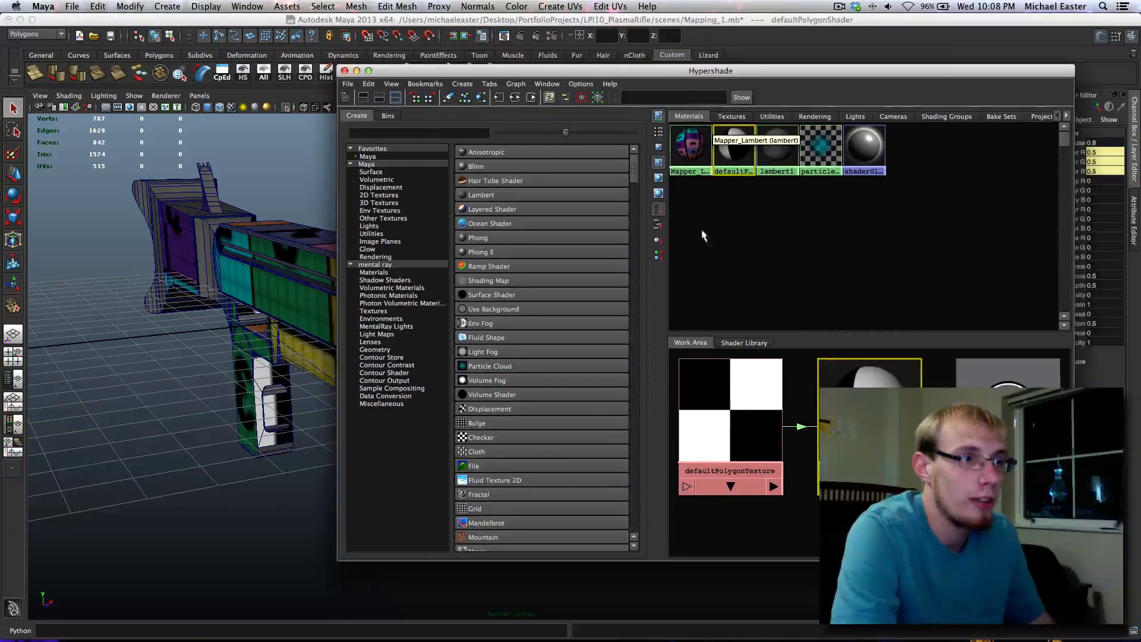
pyautogui.keyDown('alt'); pyautogui.moveTo(891, 438); pyautogui.dragTo(810, 439, button='right'); pyautogui.keyUp('alt')
pyautogui.keyDown('alt'); pyautogui.moveTo(810, 440); pyautogui.dragTo(892, 403, button='middle'); pyautogui.keyUp('alt')
pyautogui.click(885, 404)
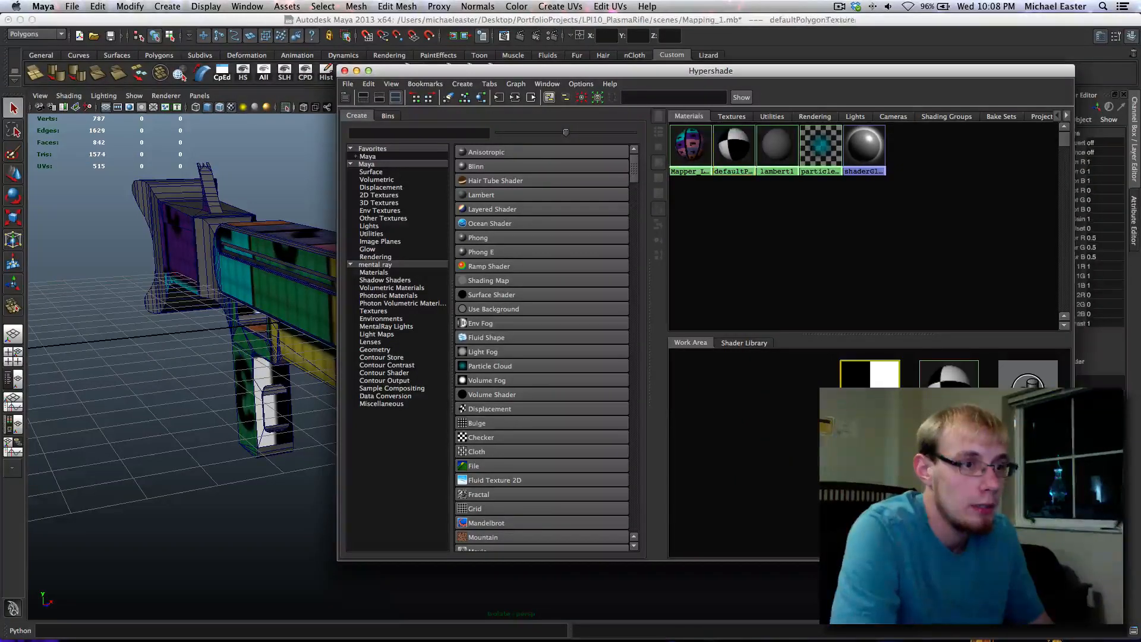
pyautogui.press('Delete')
# Connect the file1 texture to the color of defaultPolygonShader and close the Hypershade
pyautogui.click(718, 116)
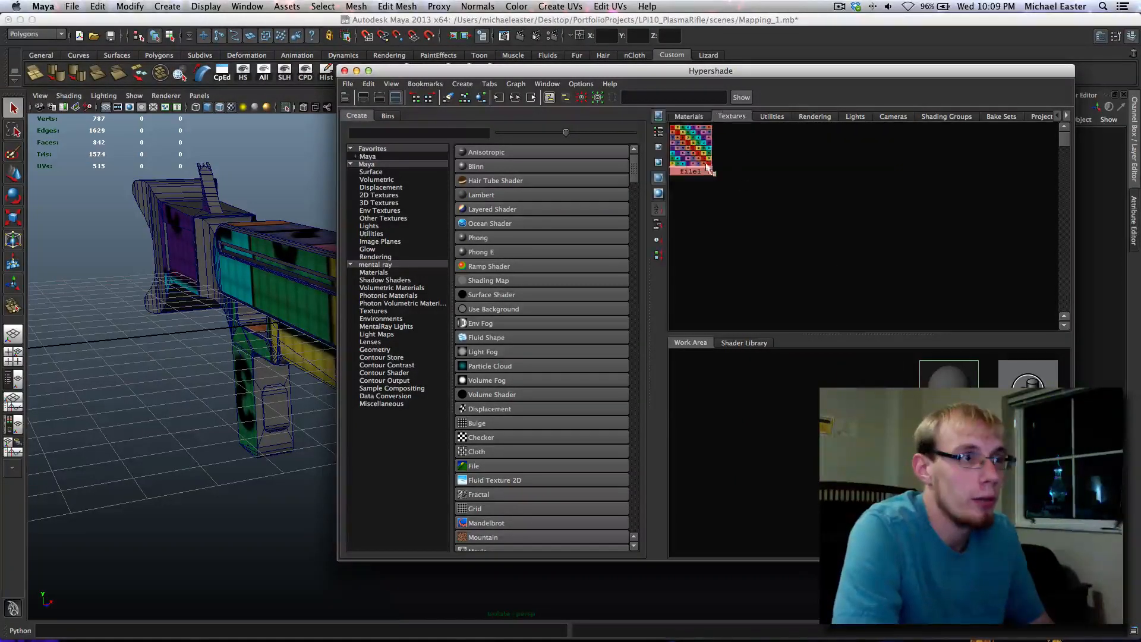
pyautogui.moveTo(686, 149); pyautogui.dragTo(735, 489, button='middle')
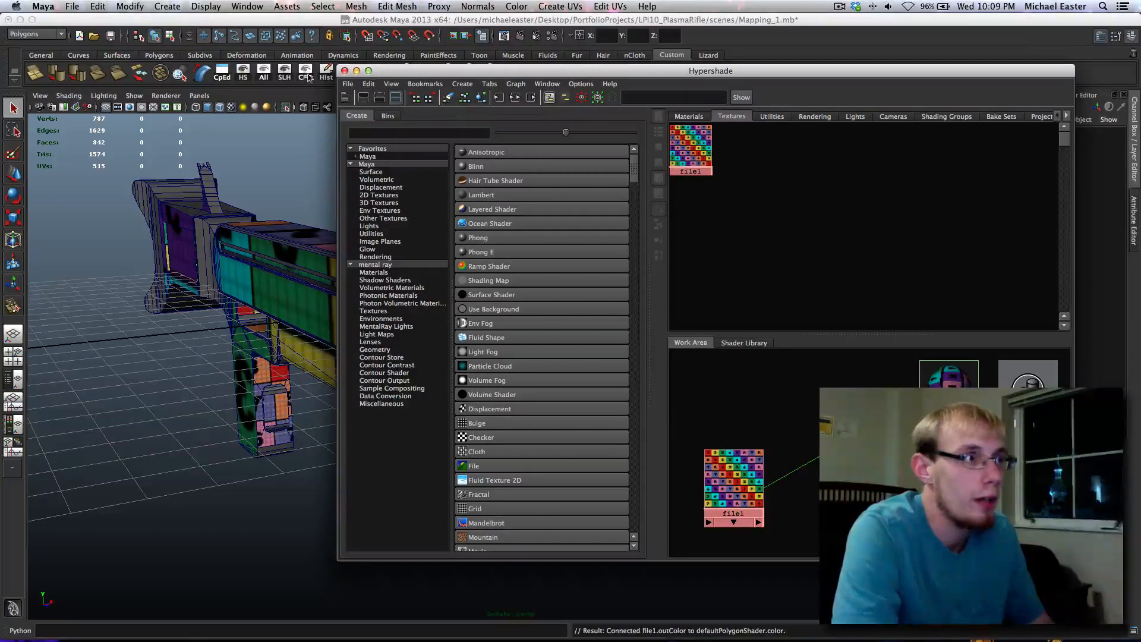
pyautogui.click(344, 70)
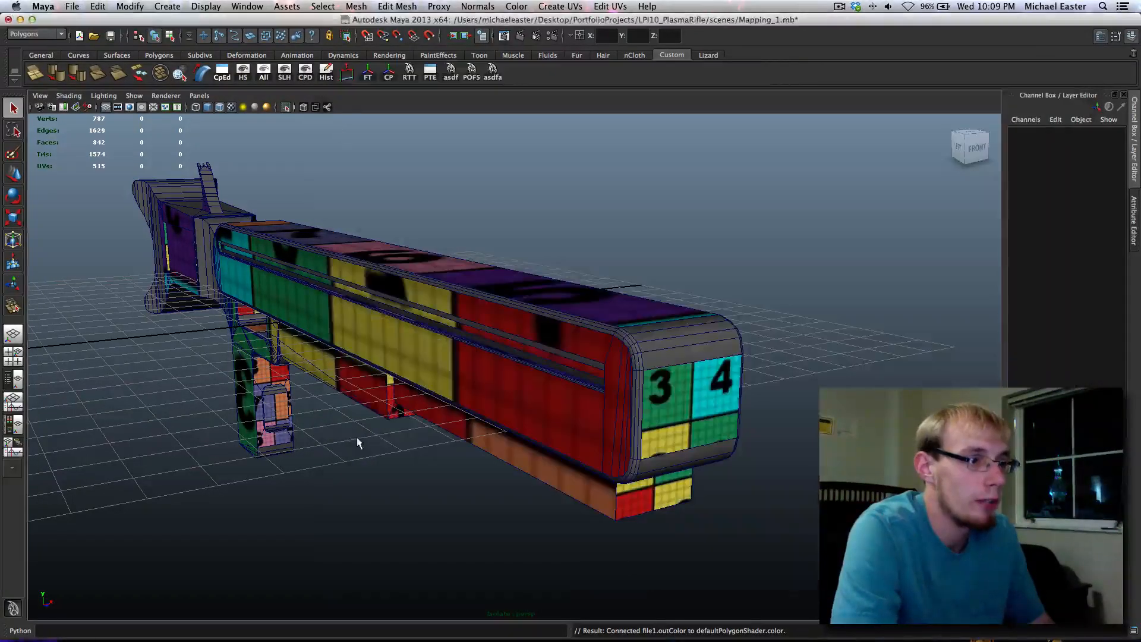
# Set the projection width and height of polyPlanarProj3 to 50 and deselect the rifle
pyautogui.keyDown('alt'); pyautogui.moveTo(357, 440); pyautogui.dragTo(661, 418); pyautogui.keyUp('alt')
pyautogui.keyDown('alt'); pyautogui.moveTo(497, 308); pyautogui.dragTo(534, 310); pyautogui.keyUp('alt')
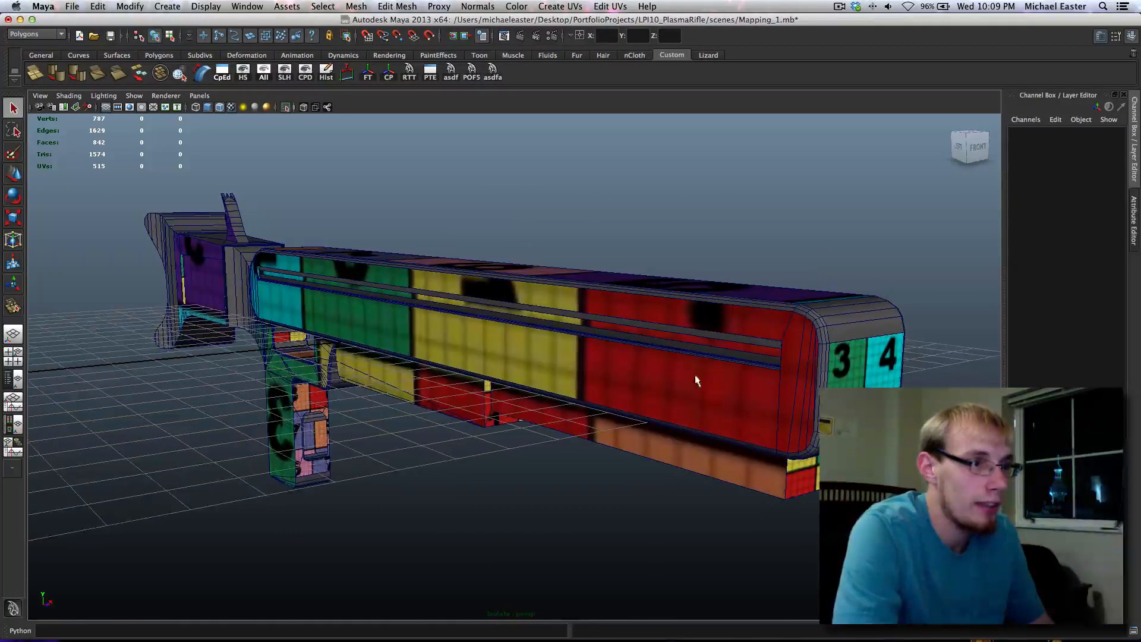
pyautogui.click(843, 386)
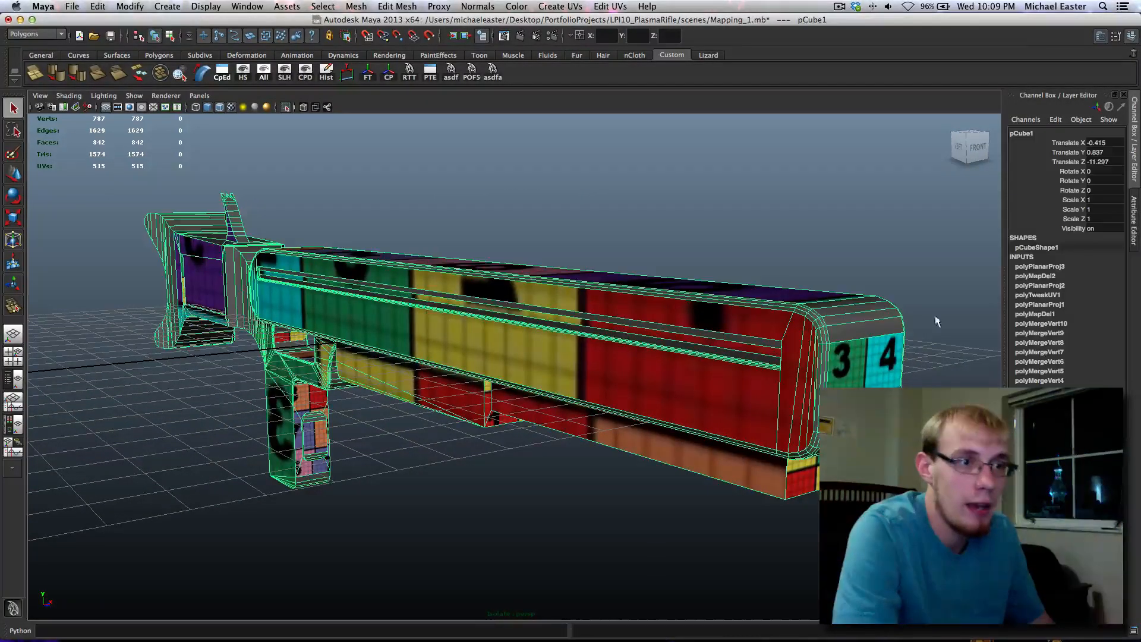
pyautogui.click(1037, 267)
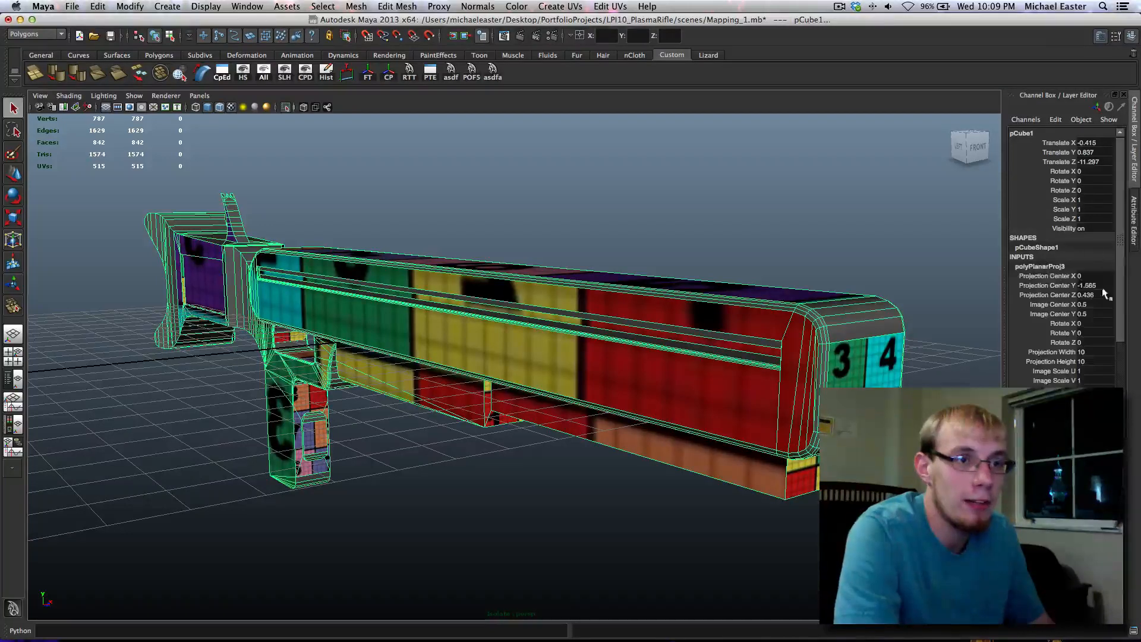
pyautogui.click(1088, 359)
pyautogui.write('50')
pyautogui.press('Return')
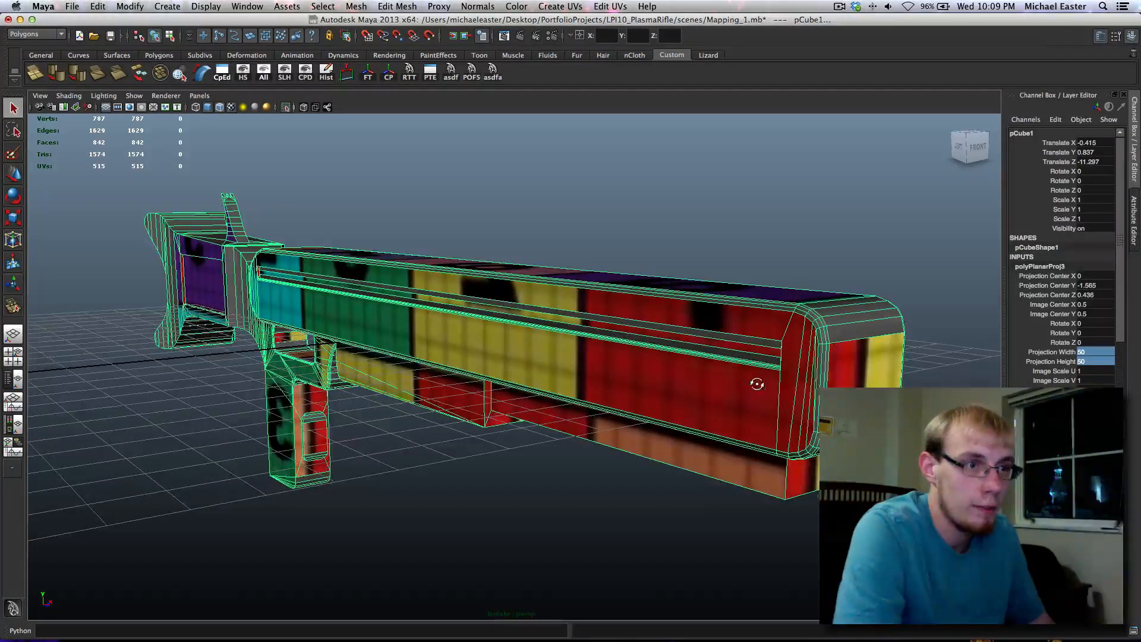
pyautogui.keyDown('alt'); pyautogui.moveTo(756, 384); pyautogui.dragTo(660, 387); pyautogui.keyUp('alt')
pyautogui.moveTo(658, 385); pyautogui.dragTo(724, 357, button='right')
pyautogui.click(747, 284)
# Show the UV Texture Editor beside the perspective view and display the rifle's UVs in it
pyautogui.keyDown('alt'); pyautogui.moveTo(744, 359); pyautogui.dragTo(663, 393, button='middle'); pyautogui.keyUp('alt')
pyautogui.keyDown('alt'); pyautogui.moveTo(270, 331); pyautogui.dragTo(293, 321); pyautogui.keyUp('alt')
pyautogui.keyDown('alt'); pyautogui.moveTo(293, 321); pyautogui.dragTo(431, 333, button='middle'); pyautogui.keyUp('alt')
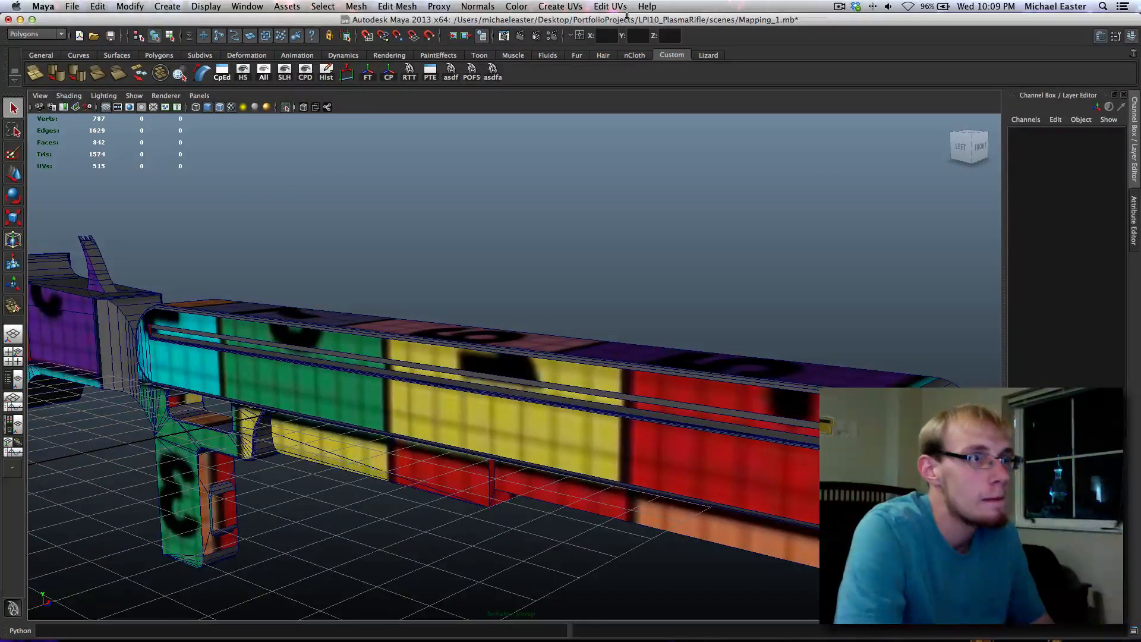
pyautogui.click(432, 77)
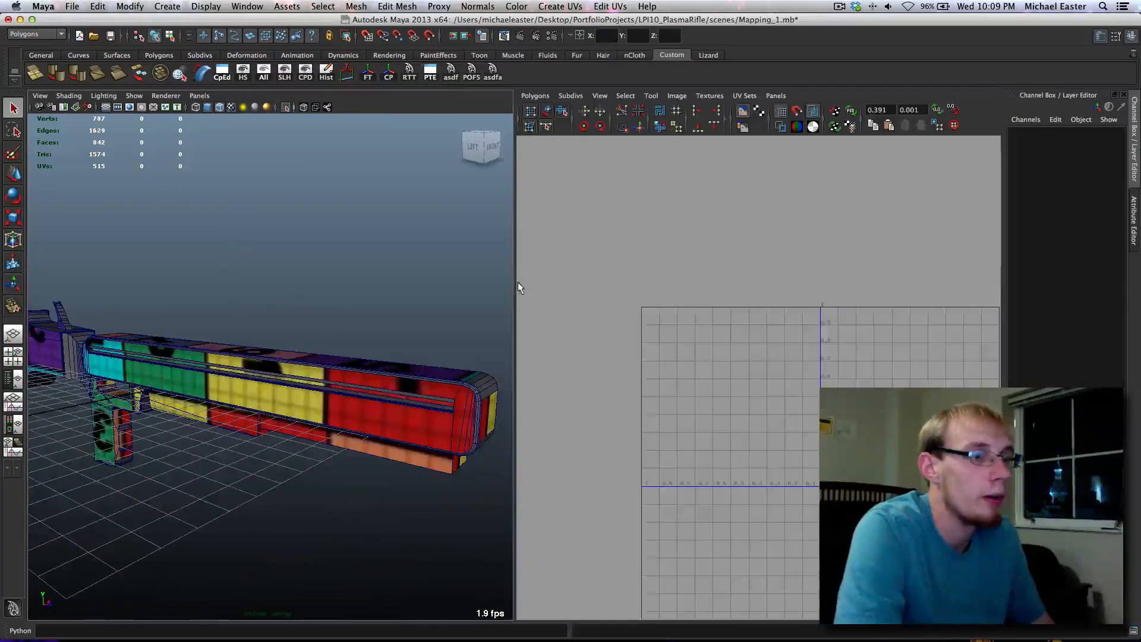
pyautogui.click(369, 357)
pyautogui.keyDown('alt'); pyautogui.moveTo(703, 475); pyautogui.dragTo(644, 518, button='middle'); pyautogui.keyUp('alt')
pyautogui.keyDown('alt'); pyautogui.moveTo(644, 518); pyautogui.dragTo(851, 232, button='right'); pyautogui.keyUp('alt')
pyautogui.keyDown('alt'); pyautogui.moveTo(851, 232); pyautogui.dragTo(839, 298, button='middle'); pyautogui.keyUp('alt')
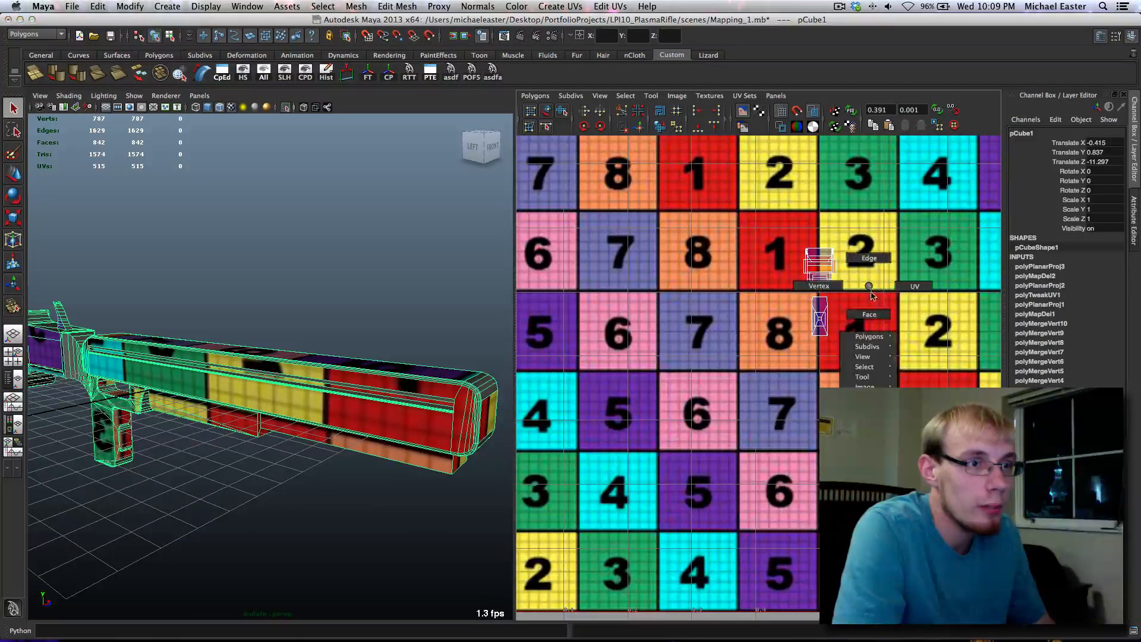
# Select the newly projected front and back UV shells and move them off the texture square, beside the other shells
pyautogui.moveTo(912, 280); pyautogui.dragTo(914, 281, button='right')
pyautogui.moveTo(893, 232); pyautogui.dragTo(736, 390)
pyautogui.keyDown('alt'); pyautogui.moveTo(844, 291); pyautogui.dragTo(722, 428, button='right'); pyautogui.keyUp('alt')
pyautogui.press('w')
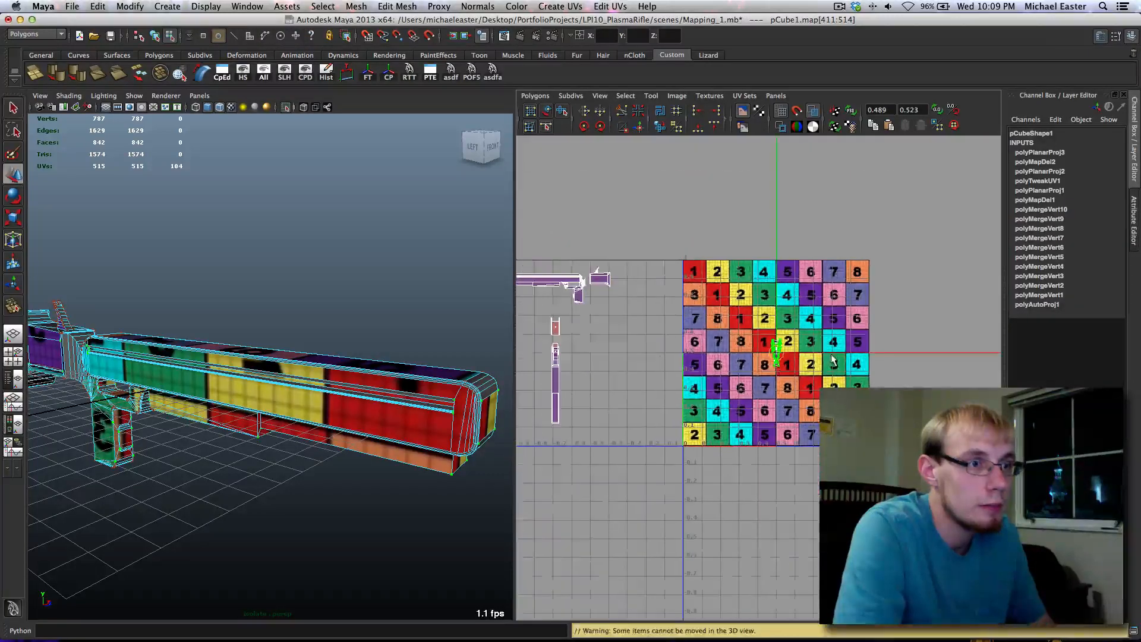
pyautogui.moveTo(830, 355); pyautogui.dragTo(640, 380)
pyautogui.keyDown('alt'); pyautogui.moveTo(762, 409); pyautogui.dragTo(791, 478, button='middle'); pyautogui.keyUp('alt')
pyautogui.scroll(10, 715, 465)
pyautogui.keyDown('shift'); pyautogui.moveTo(865, 402); pyautogui.dragTo(872, 313, button='middle'); pyautogui.keyUp('shift')
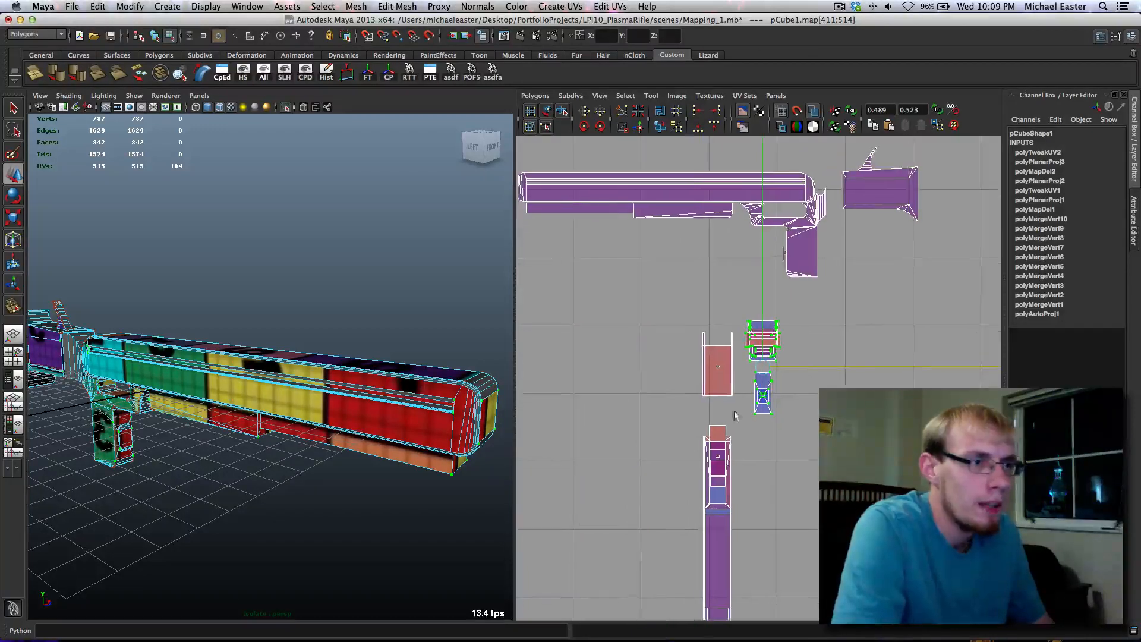
# Dim the texture image in the UV Texture Editor and clear the UV selection
pyautogui.scroll(-10, 827, 290)
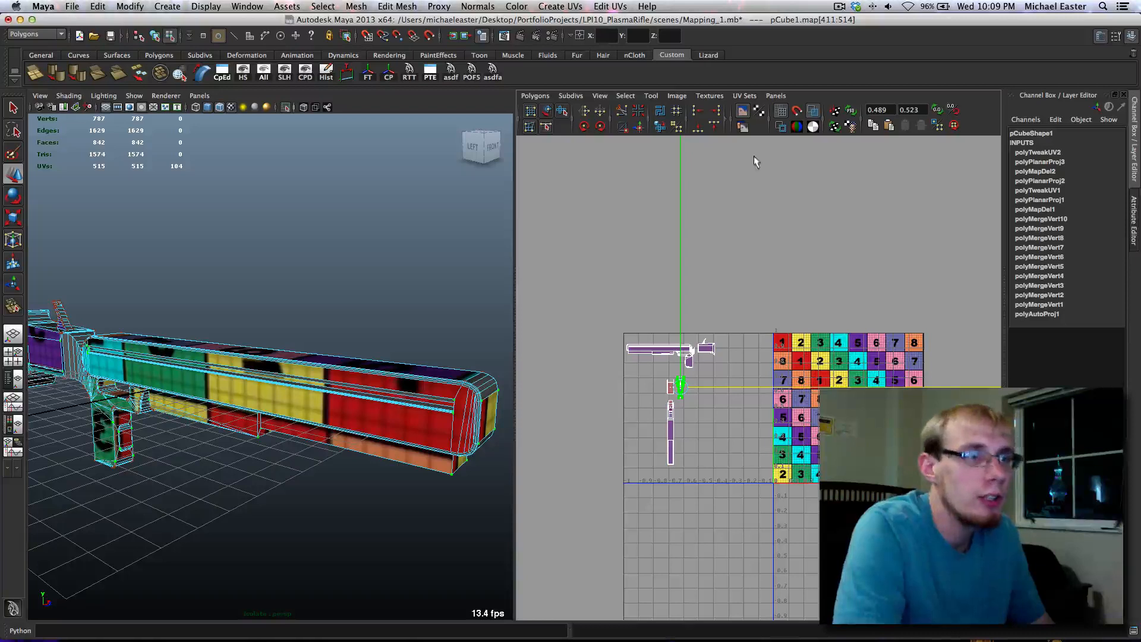
pyautogui.click(738, 129)
pyautogui.keyDown('alt'); pyautogui.moveTo(744, 289); pyautogui.dragTo(743, 260, button='middle'); pyautogui.keyUp('alt')
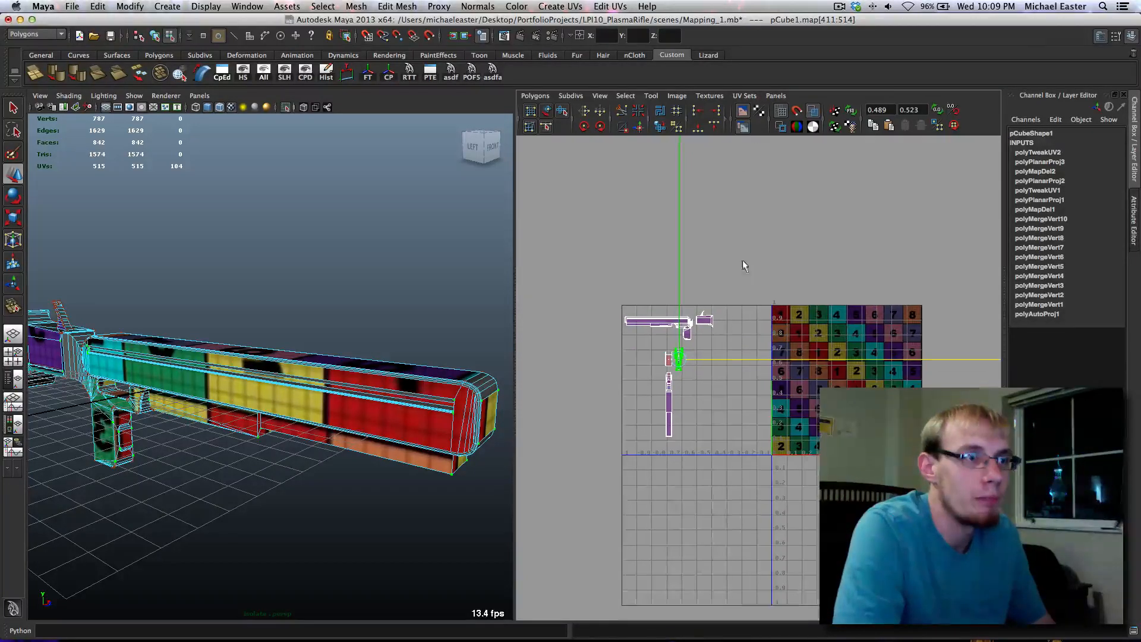
pyautogui.click(728, 120)
pyautogui.keyDown('alt'); pyautogui.moveTo(749, 278); pyautogui.dragTo(821, 247, button='middle'); pyautogui.keyUp('alt')
pyautogui.scroll(-3, 821, 246)
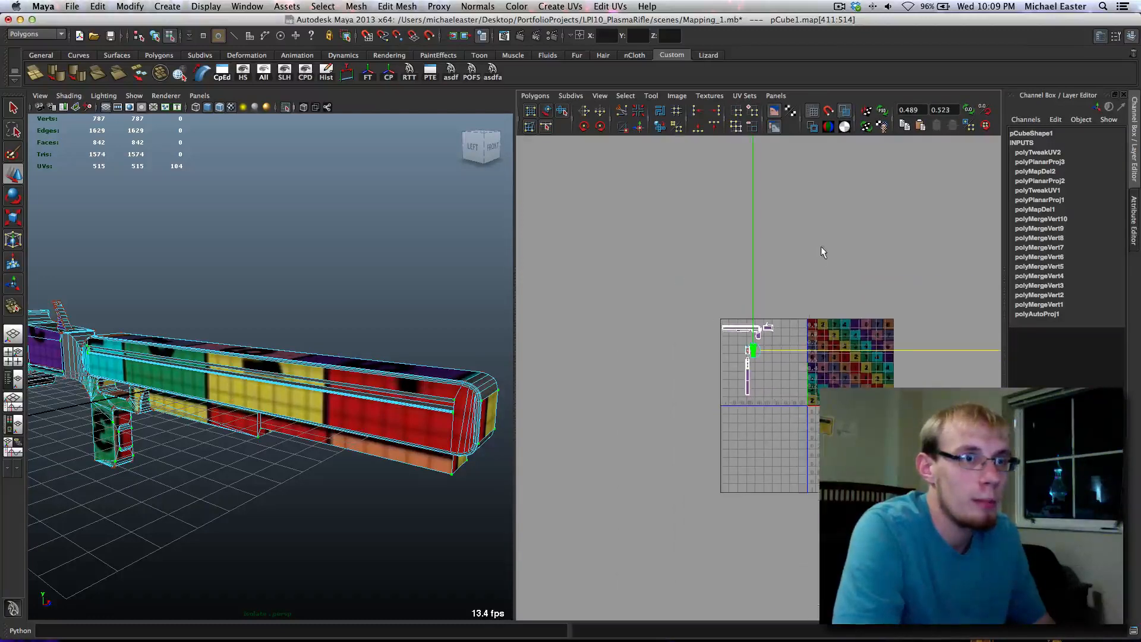
pyautogui.keyDown('alt'); pyautogui.moveTo(756, 330); pyautogui.dragTo(697, 290, button='middle'); pyautogui.keyUp('alt')
pyautogui.click(756, 245)
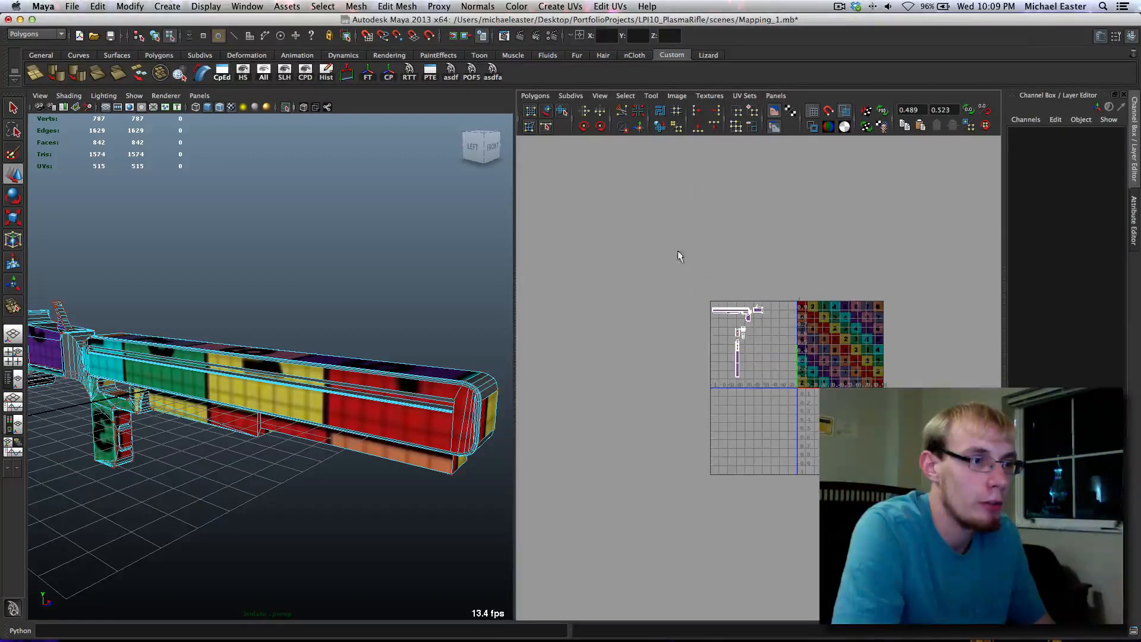
# Select all the rifle's UV shells beside the texture square, shift them slightly closer to it, and return to object selection
pyautogui.moveTo(678, 251); pyautogui.dragTo(804, 423)
pyautogui.moveTo(740, 340)
pyautogui.mouseDown()
pyautogui.moveTo(844, 345)
pyautogui.moveTo(751, 342)
pyautogui.mouseUp()
pyautogui.moveTo(438, 389); pyautogui.dragTo(475, 375, button='right')
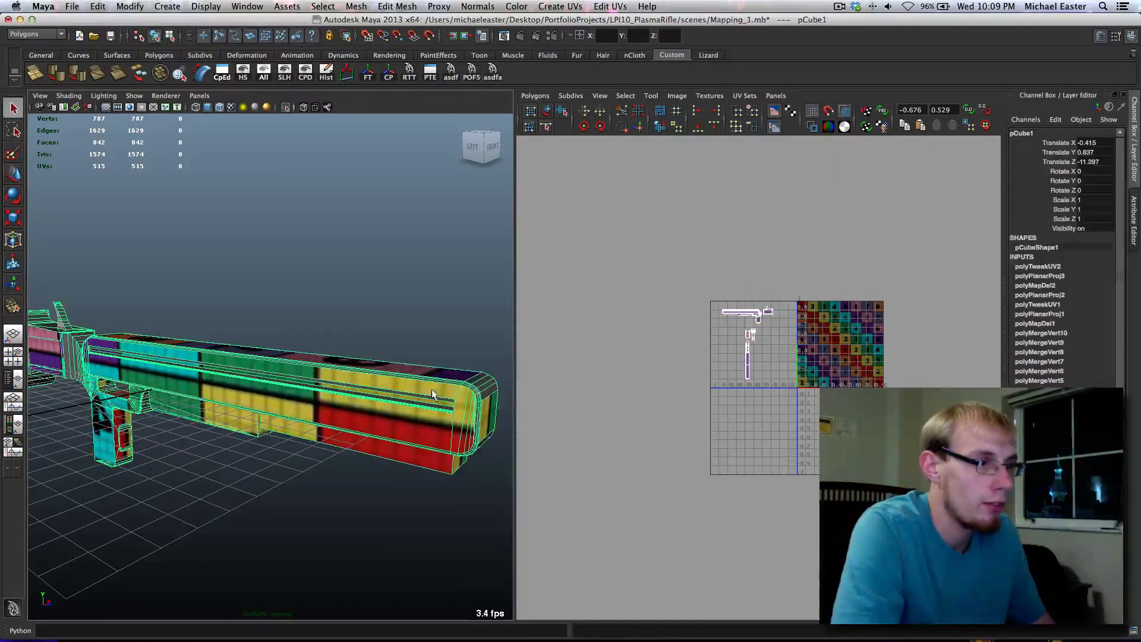
# Enlarge the perspective view and examine the checker texture on the rifle's sides, front end, underside and stock
pyautogui.press('space')
pyautogui.keyDown('alt'); pyautogui.moveTo(382, 370); pyautogui.dragTo(446, 383, button='right'); pyautogui.keyUp('alt')
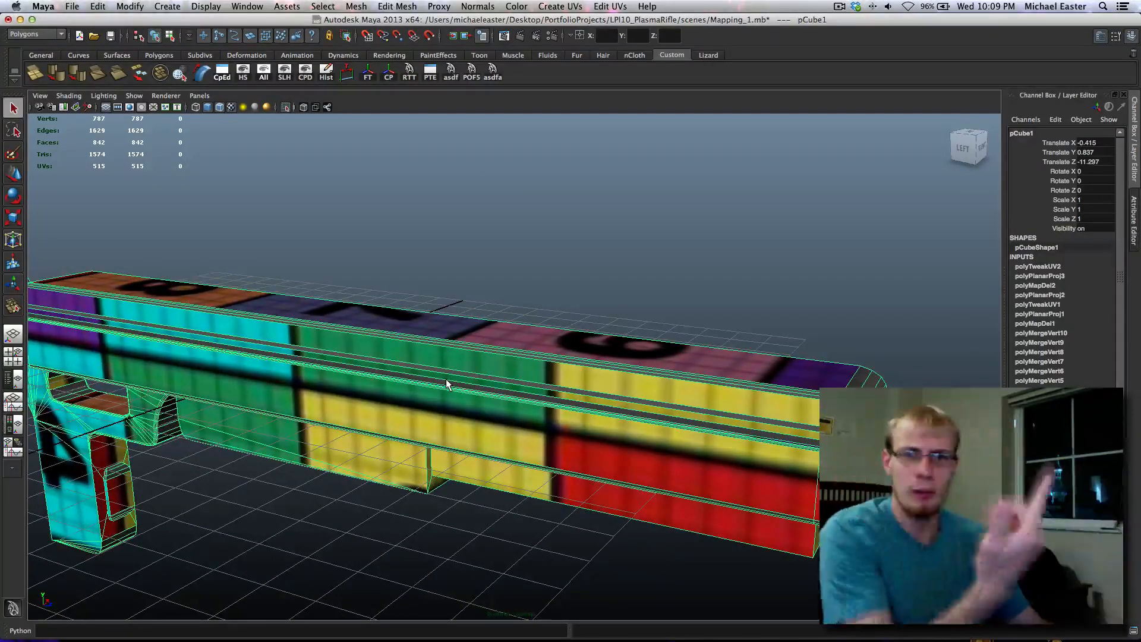
pyautogui.keyDown('alt'); pyautogui.moveTo(487, 451); pyautogui.dragTo(433, 444); pyautogui.keyUp('alt')
pyautogui.keyDown('alt'); pyautogui.moveTo(436, 444); pyautogui.dragTo(410, 409, button='middle'); pyautogui.keyUp('alt')
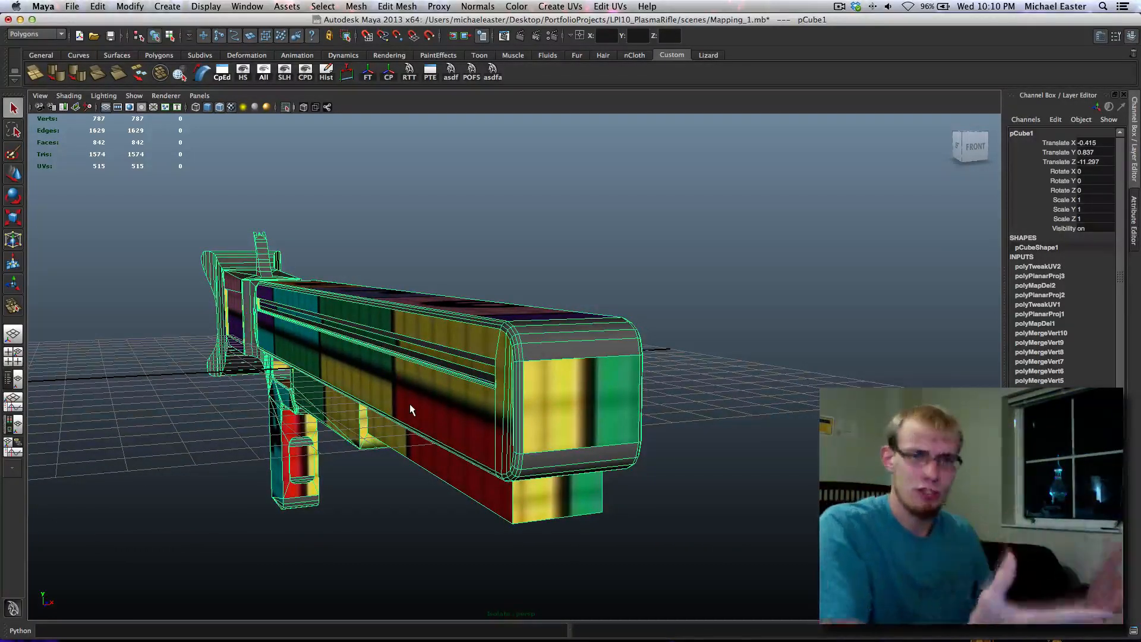
pyautogui.keyDown('alt'); pyautogui.moveTo(409, 399); pyautogui.dragTo(404, 380); pyautogui.keyUp('alt')
pyautogui.keyDown('alt'); pyautogui.moveTo(471, 352); pyautogui.dragTo(434, 395, button='right'); pyautogui.keyUp('alt')
pyautogui.keyDown('alt'); pyautogui.moveTo(437, 247); pyautogui.dragTo(467, 263, button='middle'); pyautogui.keyUp('alt')
pyautogui.keyDown('alt'); pyautogui.moveTo(421, 262); pyautogui.dragTo(403, 271, button='right'); pyautogui.keyUp('alt')
pyautogui.keyDown('alt'); pyautogui.moveTo(184, 336); pyautogui.dragTo(484, 301); pyautogui.keyUp('alt')
pyautogui.keyDown('alt'); pyautogui.moveTo(485, 301); pyautogui.dragTo(612, 430, button='right'); pyautogui.keyUp('alt')
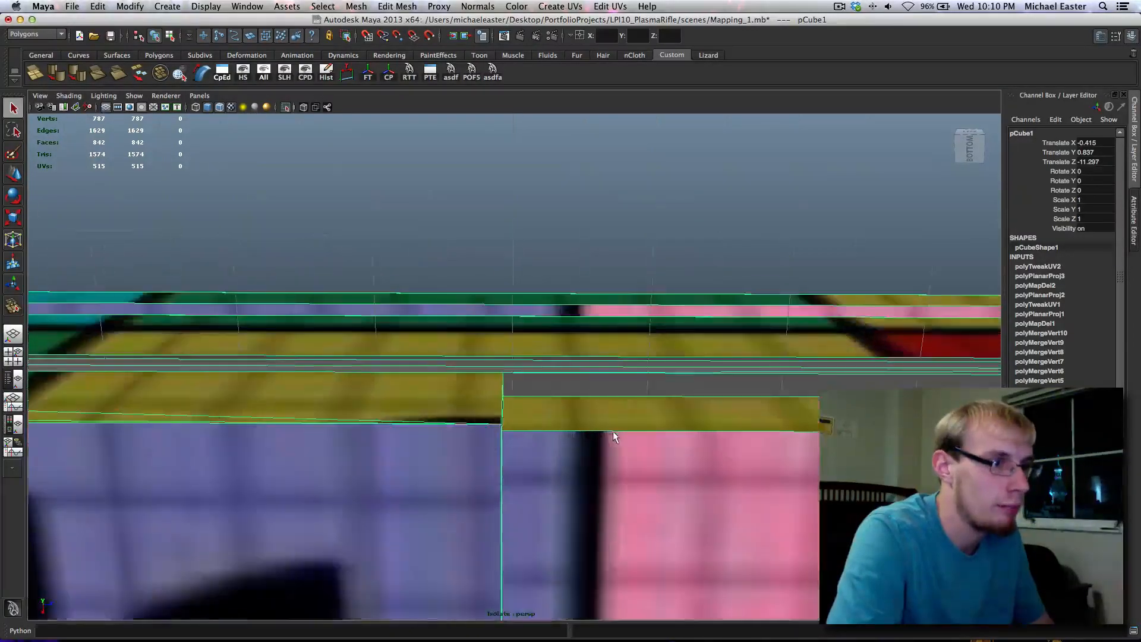
pyautogui.keyDown('alt'); pyautogui.moveTo(614, 436); pyautogui.dragTo(667, 484); pyautogui.keyUp('alt')
pyautogui.keyDown('alt'); pyautogui.moveTo(668, 484); pyautogui.dragTo(315, 457, button='right'); pyautogui.keyUp('alt')
pyautogui.keyDown('alt'); pyautogui.moveTo(314, 457); pyautogui.dragTo(357, 478); pyautogui.keyUp('alt')
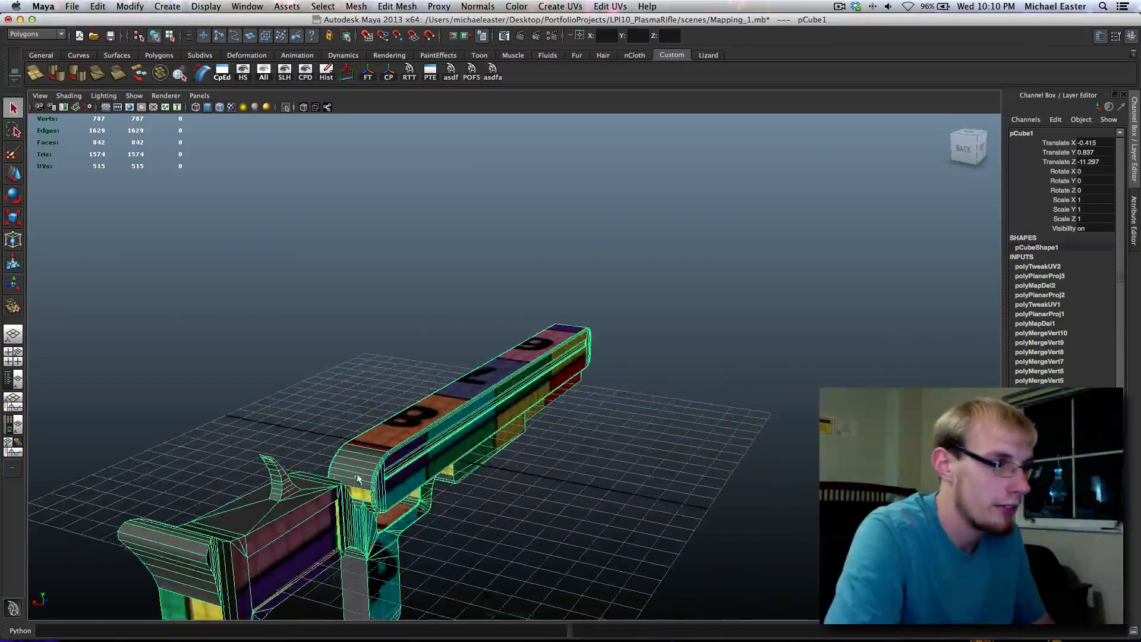
pyautogui.keyDown('alt'); pyautogui.moveTo(357, 479); pyautogui.dragTo(377, 422, button='middle'); pyautogui.keyUp('alt')
# Delete the large recessed panel face on the side of the stock together with its four narrow inset edge faces
pyautogui.moveTo(415, 443); pyautogui.dragTo(414, 462, button='right')
pyautogui.click(415, 456)
pyautogui.press('f')
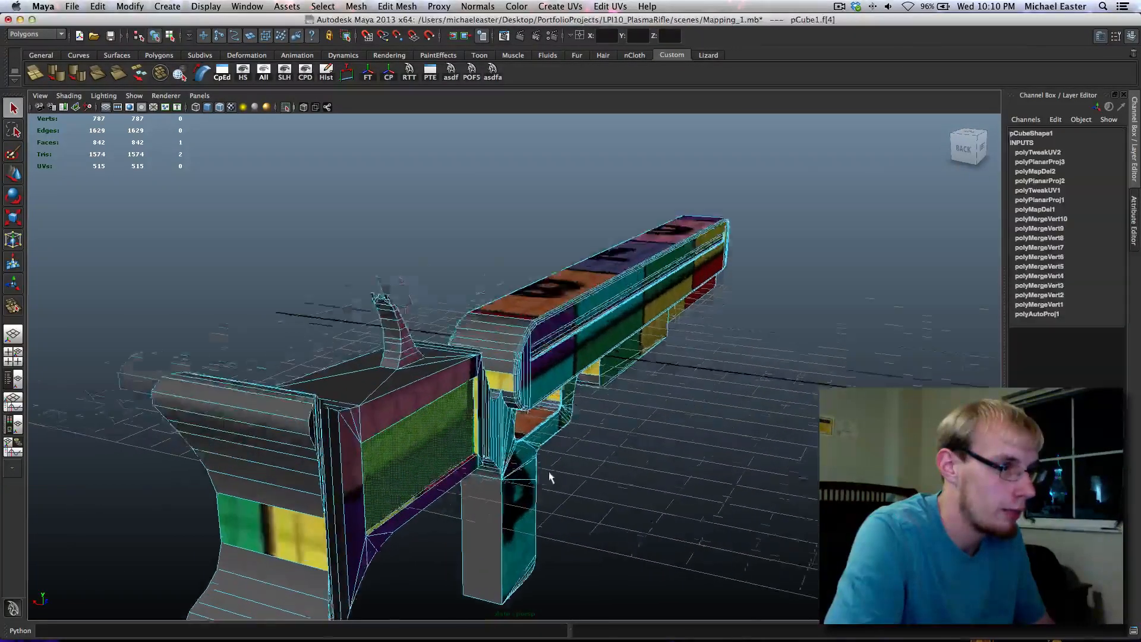
pyautogui.keyDown('alt'); pyautogui.moveTo(549, 473); pyautogui.dragTo(558, 466); pyautogui.keyUp('alt')
pyautogui.keyDown('shift'); pyautogui.click(558, 454); pyautogui.keyUp('shift')
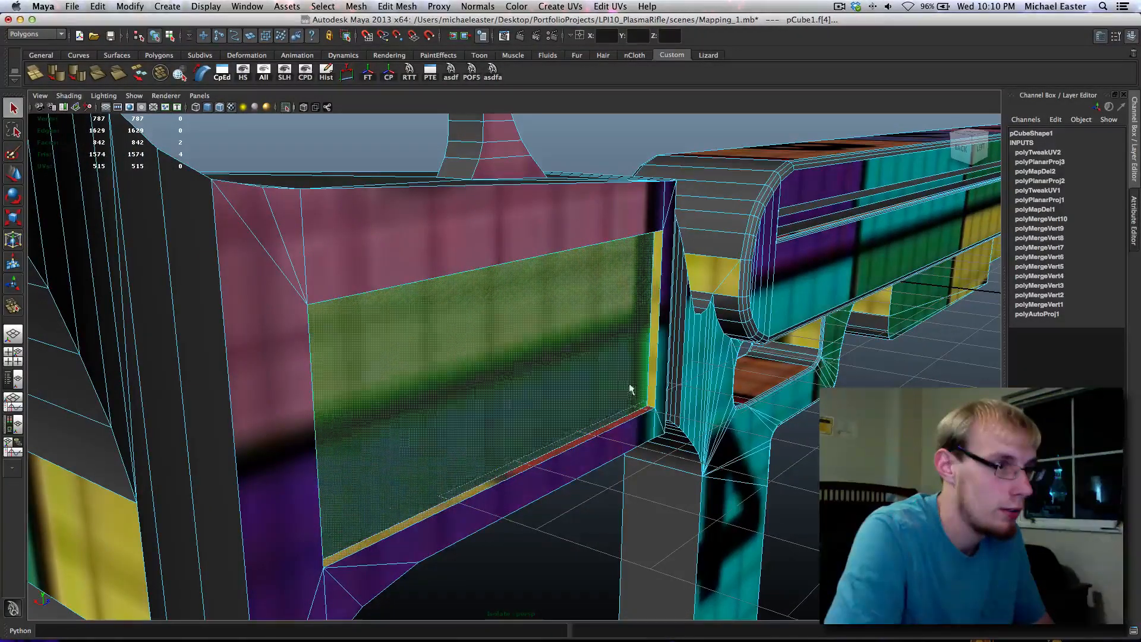
pyautogui.keyDown('shift'); pyautogui.click(652, 378); pyautogui.keyUp('shift')
pyautogui.keyDown('alt'); pyautogui.moveTo(648, 437); pyautogui.dragTo(293, 397); pyautogui.keyUp('alt')
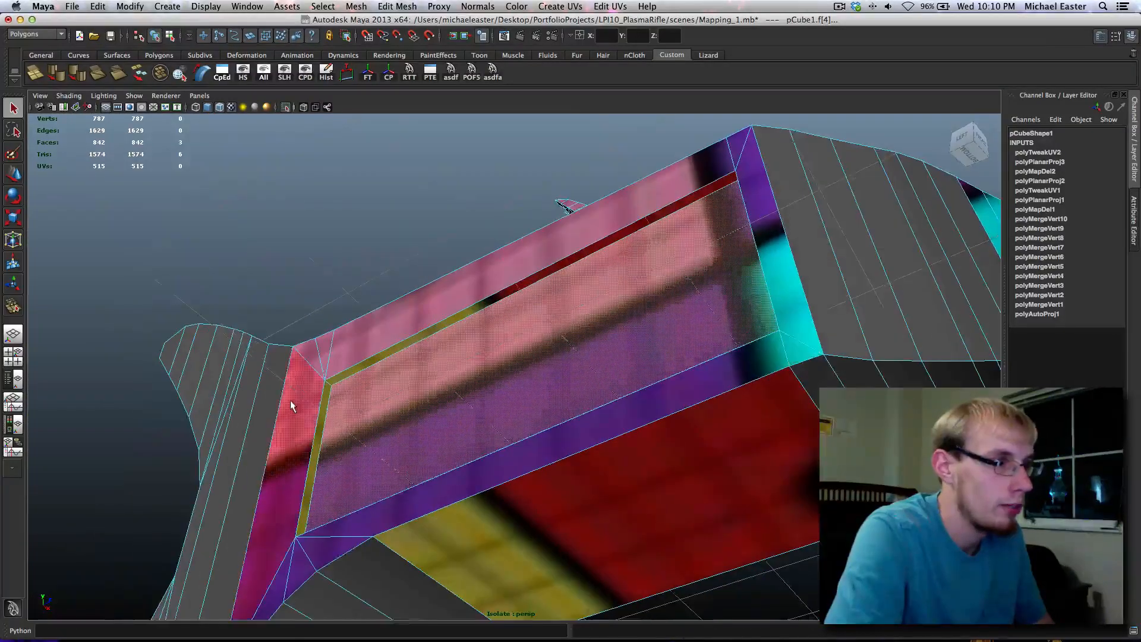
pyautogui.keyDown('shift'); pyautogui.click(327, 401); pyautogui.keyUp('shift')
pyautogui.keyDown('shift'); pyautogui.click(332, 384); pyautogui.keyUp('shift')
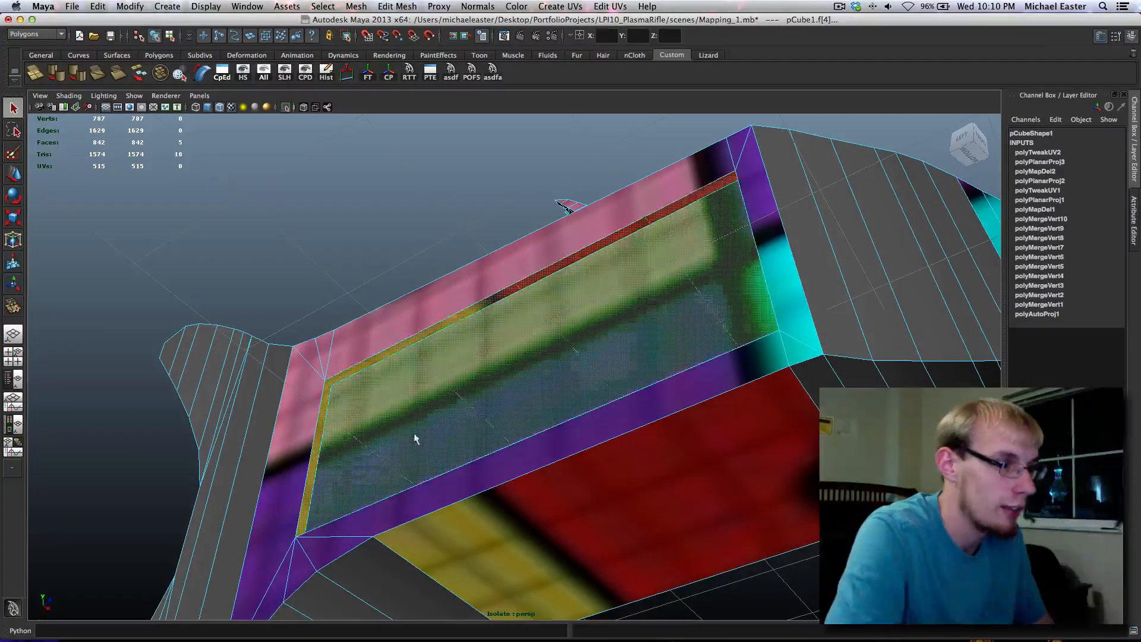
pyautogui.keyDown('alt'); pyautogui.moveTo(415, 435); pyautogui.dragTo(502, 479); pyautogui.keyUp('alt')
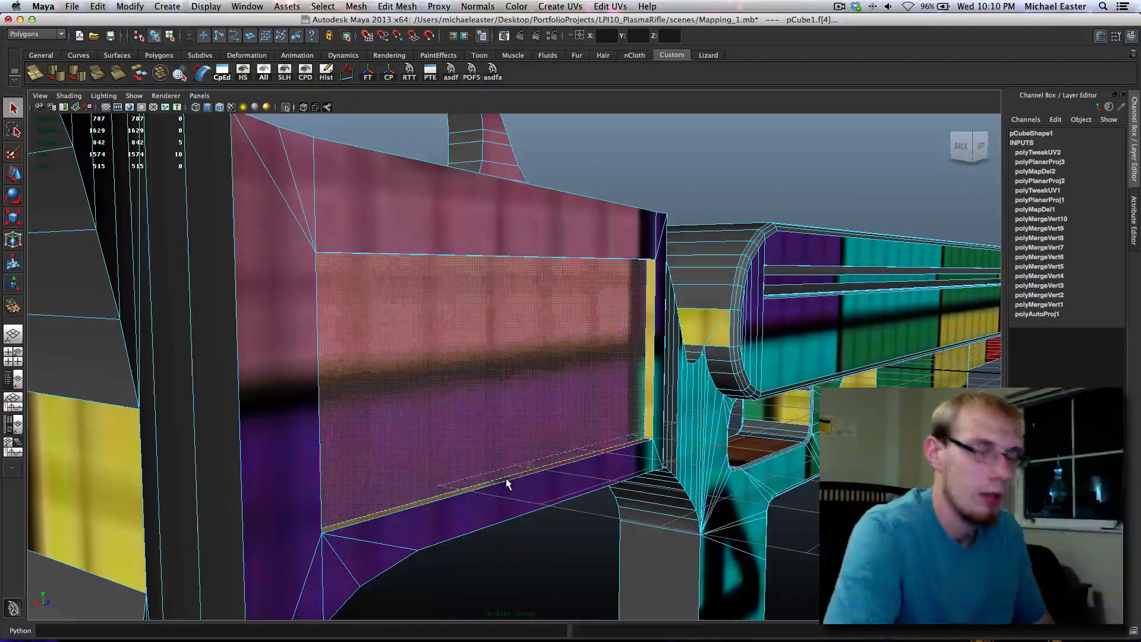
pyautogui.press('Delete')
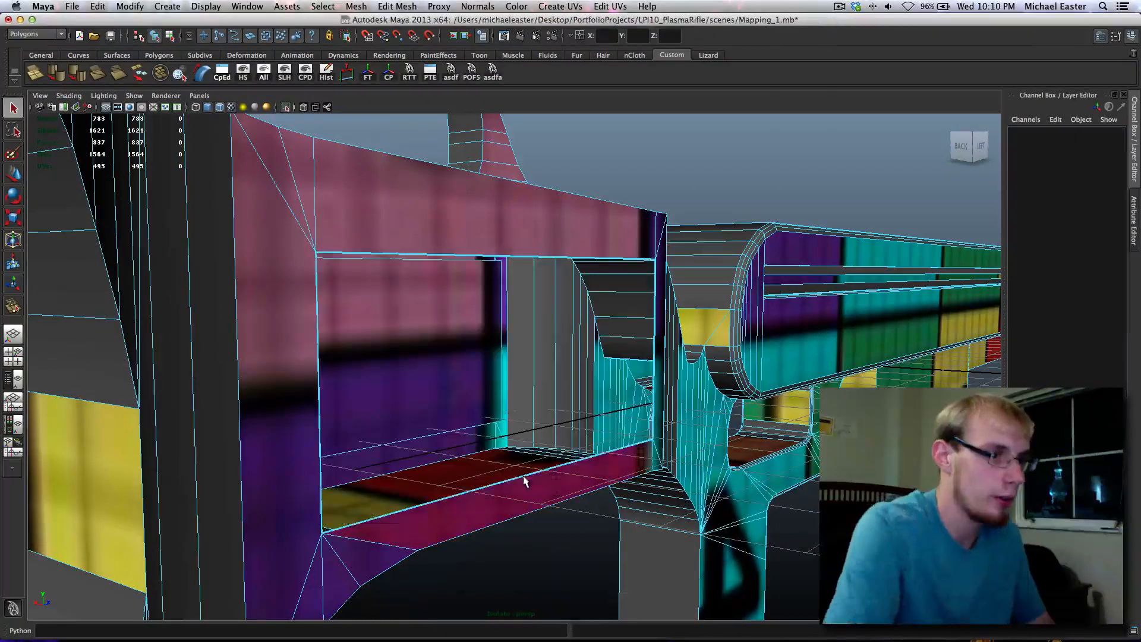
# Select the border edges of the opening in the stock's side and close it with Fill Hole
pyautogui.rightClick(543, 486)
pyautogui.click(539, 402)
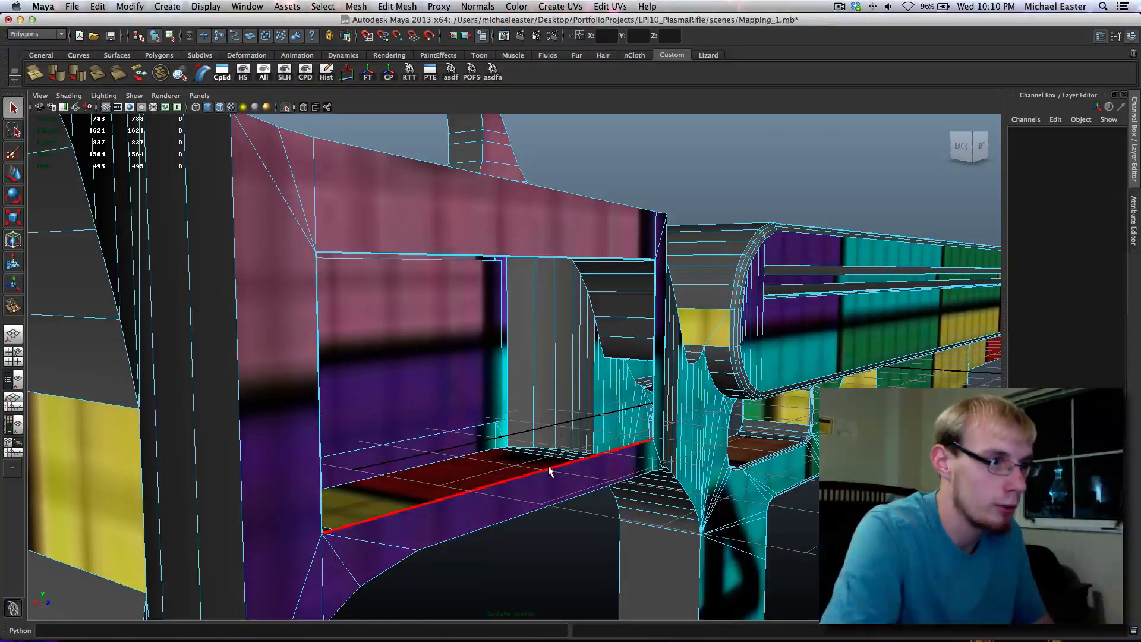
pyautogui.doubleClick(548, 465)
pyautogui.keyDown('shift'); pyautogui.moveTo(561, 282); pyautogui.dragTo(552, 395, button='right'); pyautogui.keyUp('shift')
# Planar-project the filled stock face with the custom projection script, using a projection width and height of 50
pyautogui.keyDown('alt'); pyautogui.moveTo(615, 441); pyautogui.dragTo(561, 419); pyautogui.keyUp('alt')
pyautogui.moveTo(537, 375); pyautogui.dragTo(536, 393, button='right')
pyautogui.click(536, 384)
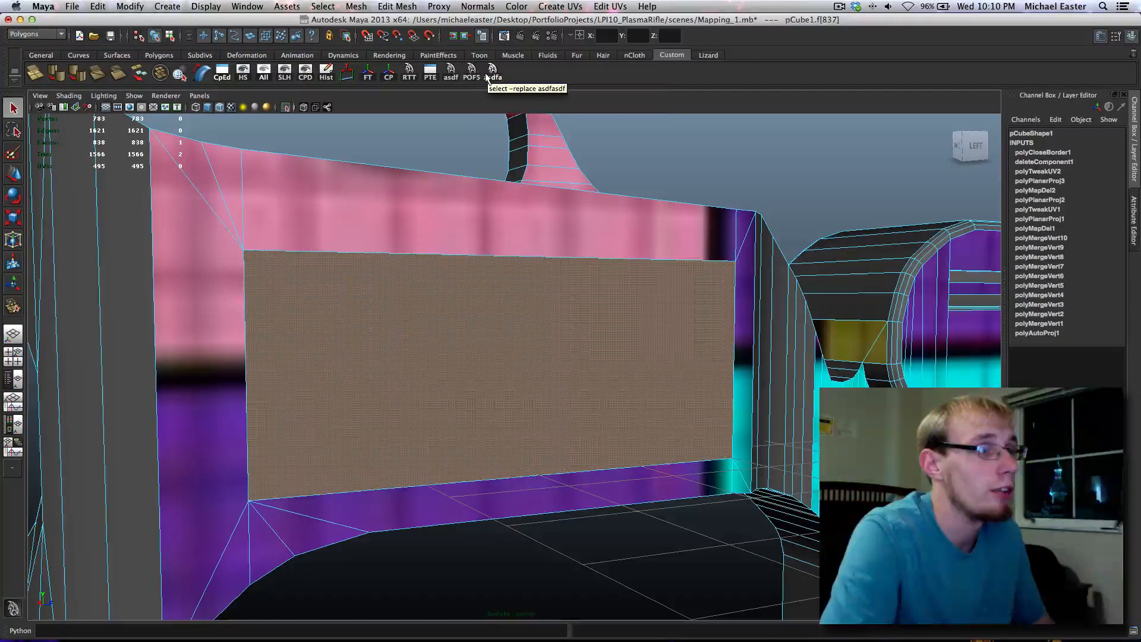
pyautogui.click(463, 78)
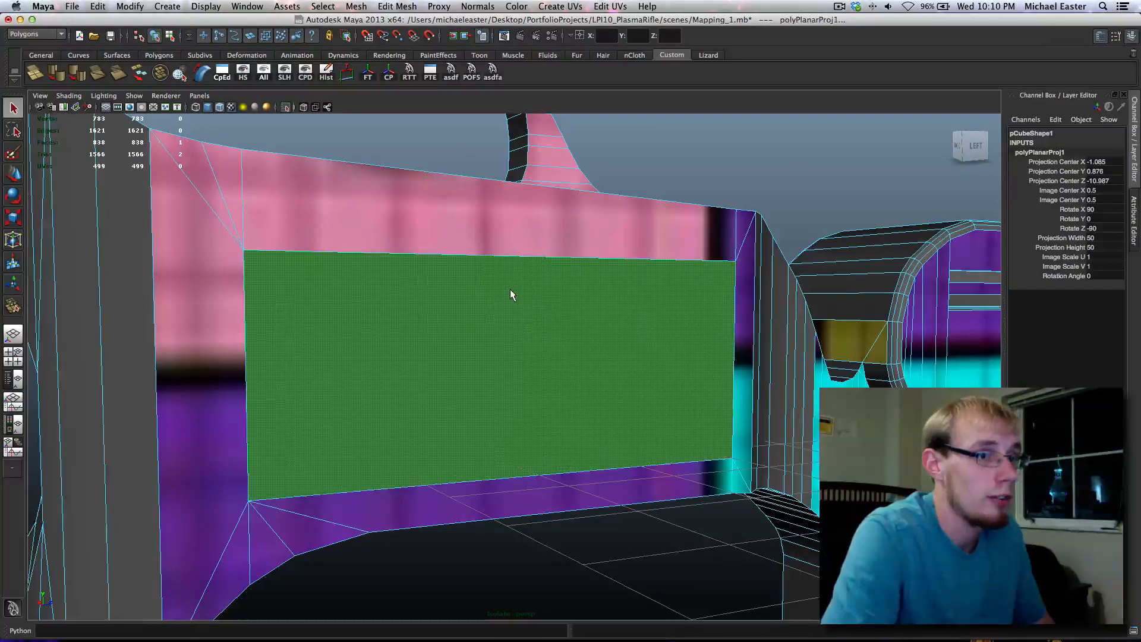
# Reselect the filled stock face, assign the existing texturedFacets material to it, and return to object selection
pyautogui.keyDown('alt'); pyautogui.moveTo(510, 289); pyautogui.dragTo(606, 348); pyautogui.keyUp('alt')
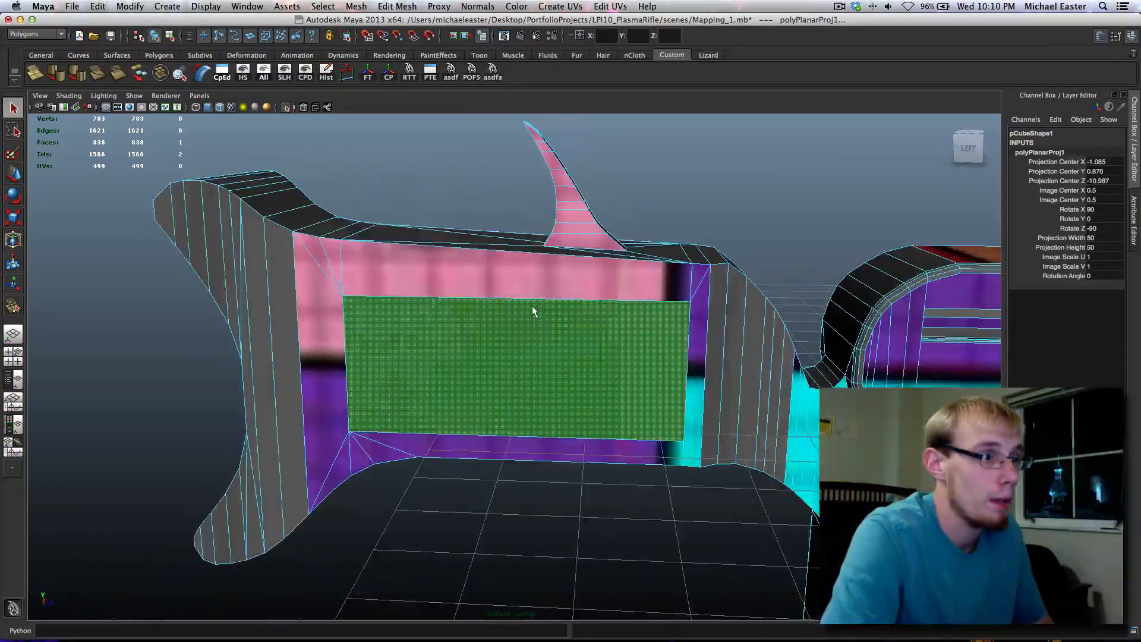
pyautogui.moveTo(547, 294); pyautogui.dragTo(605, 276, button='right')
pyautogui.click(605, 278)
pyautogui.keyDown('alt'); pyautogui.moveTo(493, 348); pyautogui.dragTo(555, 349); pyautogui.keyUp('alt')
pyautogui.moveTo(554, 340); pyautogui.dragTo(556, 363, button='right')
pyautogui.click(565, 364)
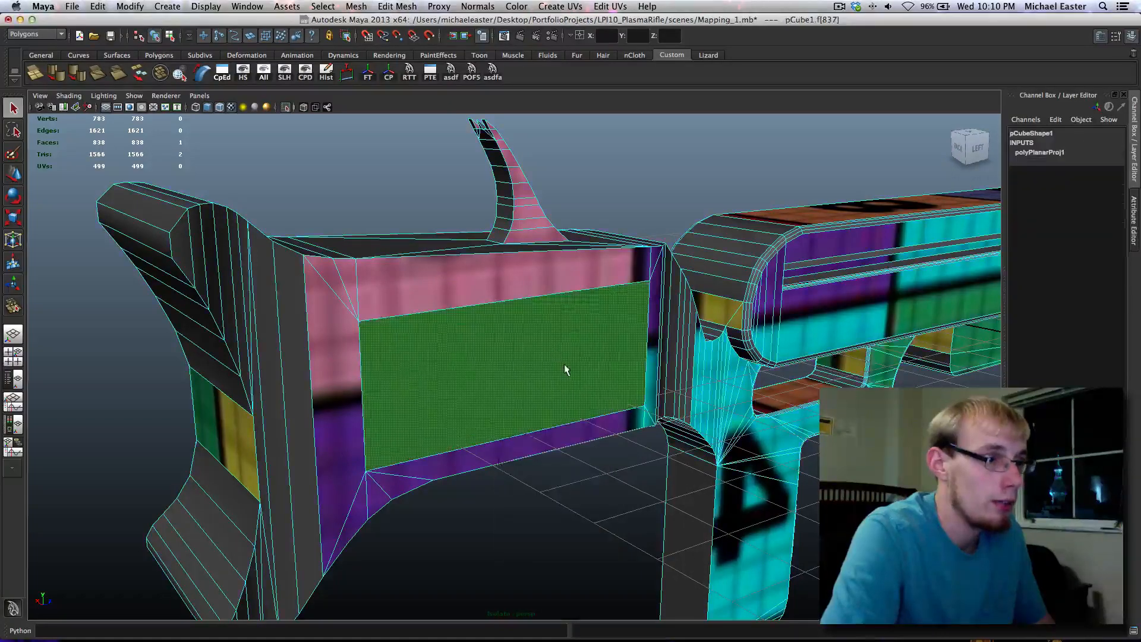
pyautogui.keyDown('alt'); pyautogui.moveTo(591, 365); pyautogui.dragTo(551, 361); pyautogui.keyUp('alt')
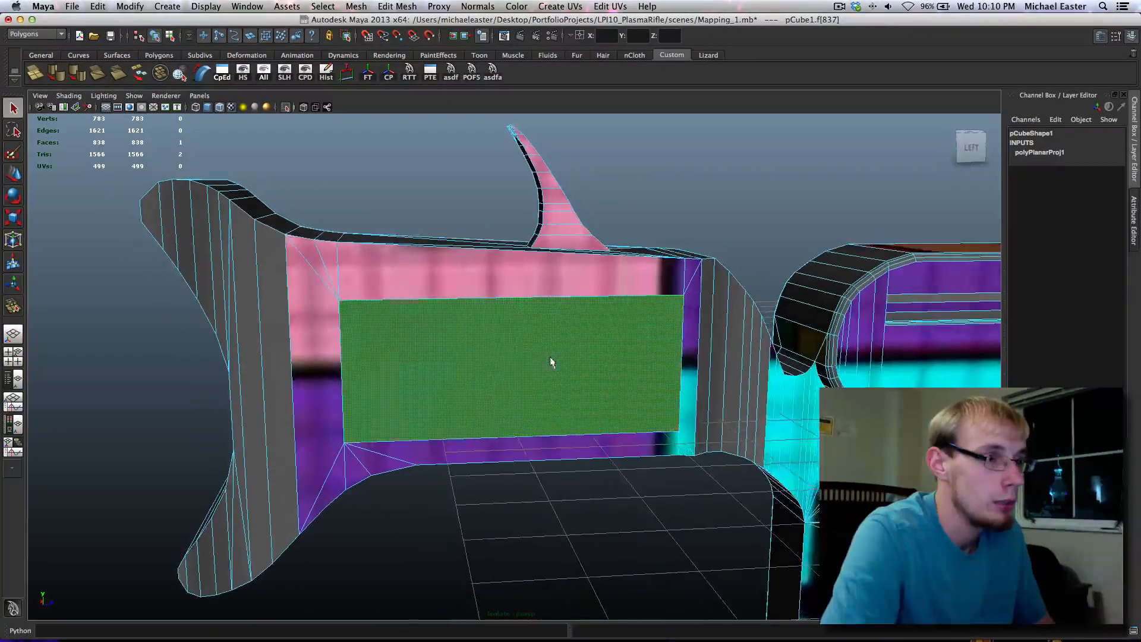
pyautogui.keyDown('alt'); pyautogui.moveTo(540, 519); pyautogui.dragTo(530, 401); pyautogui.keyUp('alt')
pyautogui.keyDown('alt'); pyautogui.moveTo(530, 401); pyautogui.dragTo(606, 442, button='right'); pyautogui.keyUp('alt')
pyautogui.scroll(-5, 593, 451)
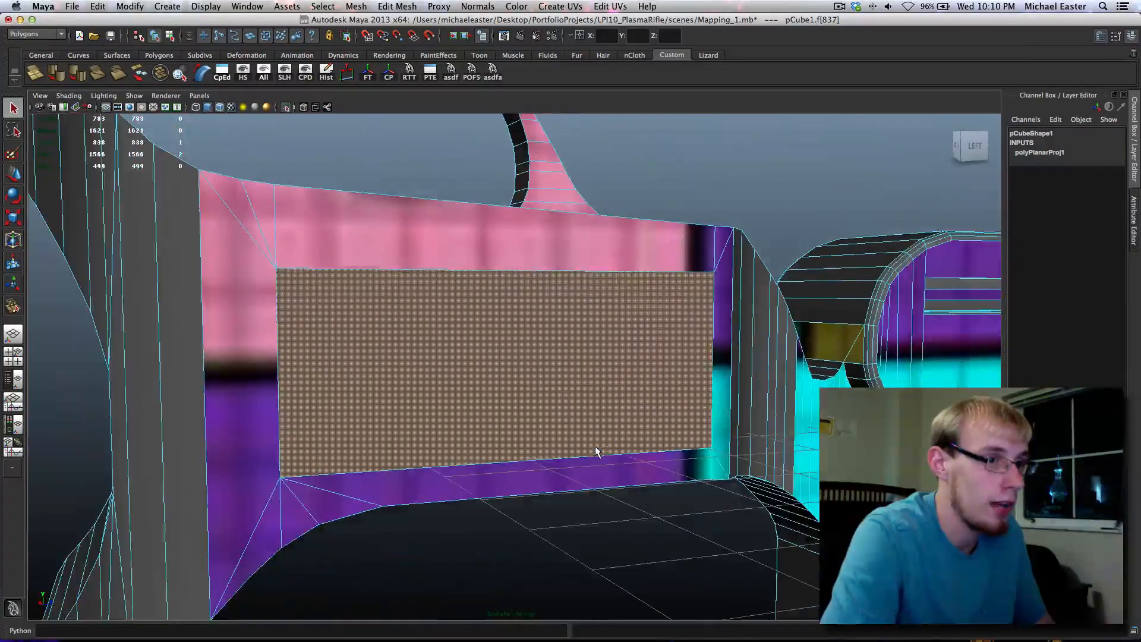
pyautogui.moveTo(588, 347); pyautogui.dragTo(664, 544, button='right')
pyautogui.rightClick(501, 360)
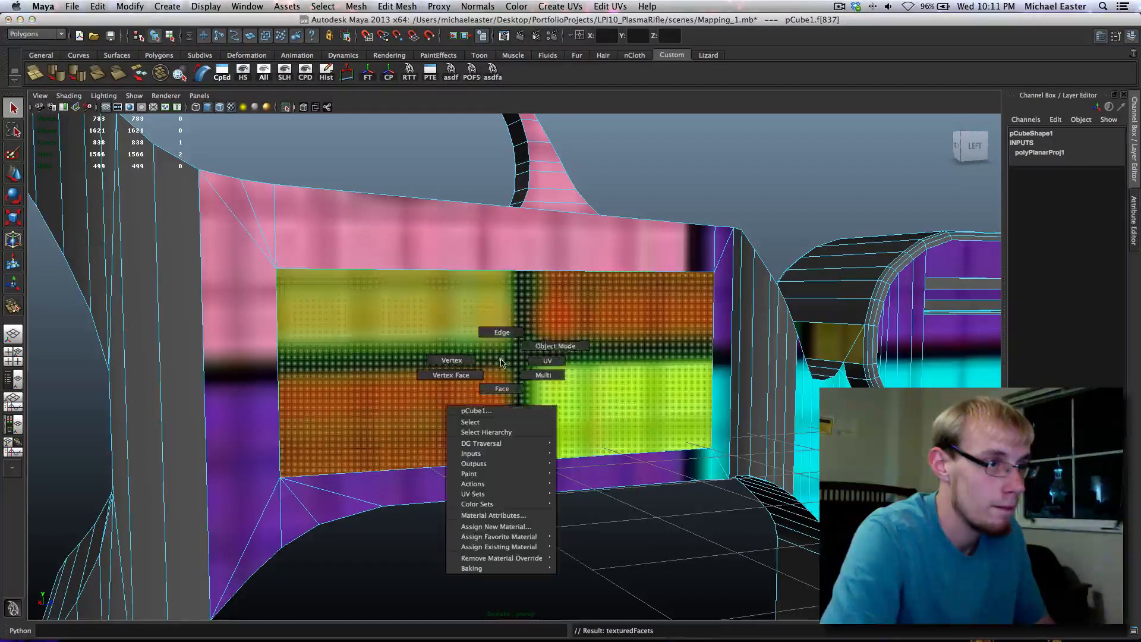
pyautogui.moveTo(588, 319); pyautogui.dragTo(588, 317, button='right')
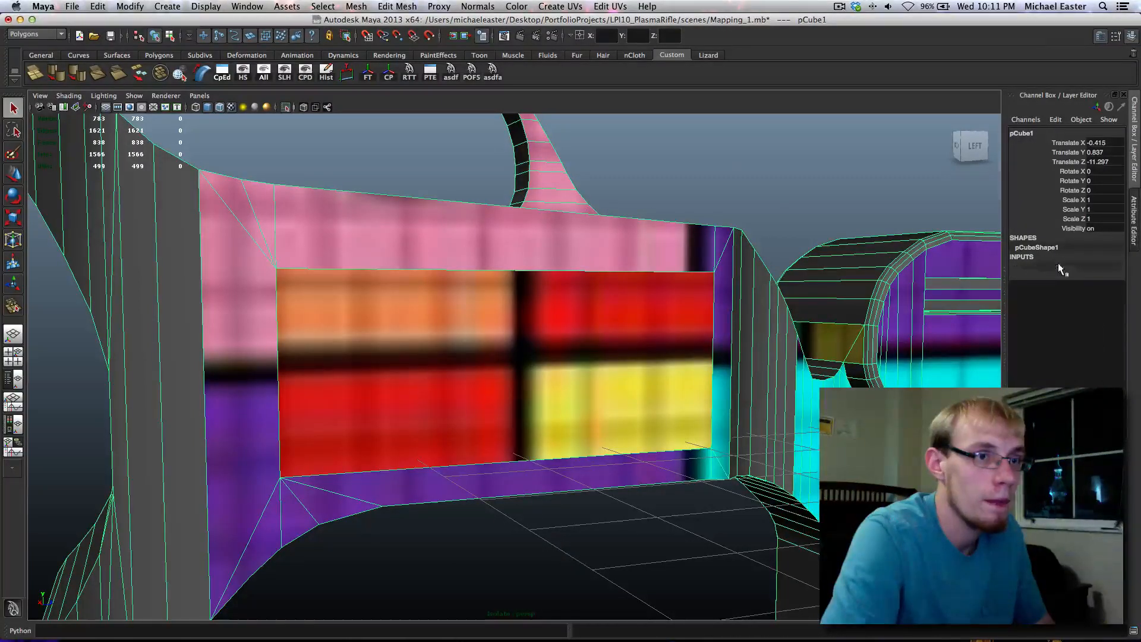
# Display the polyPlanarProj1 projection settings of the rifle and clear the selection
pyautogui.click(1058, 267)
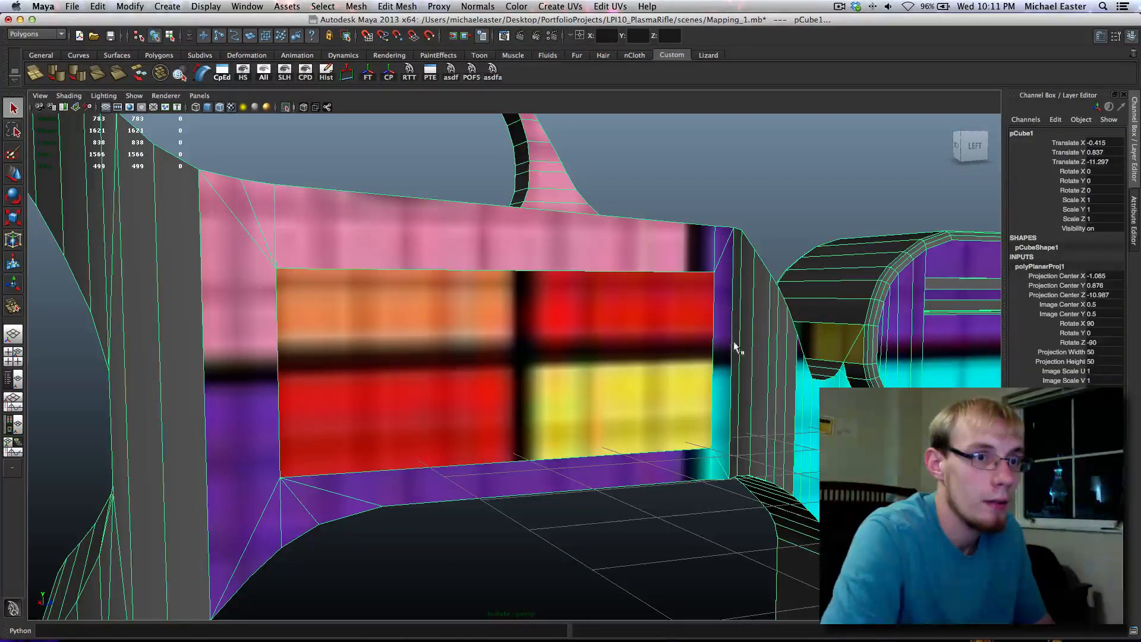
pyautogui.moveTo(556, 350); pyautogui.dragTo(621, 313, button='right')
pyautogui.click(779, 136)
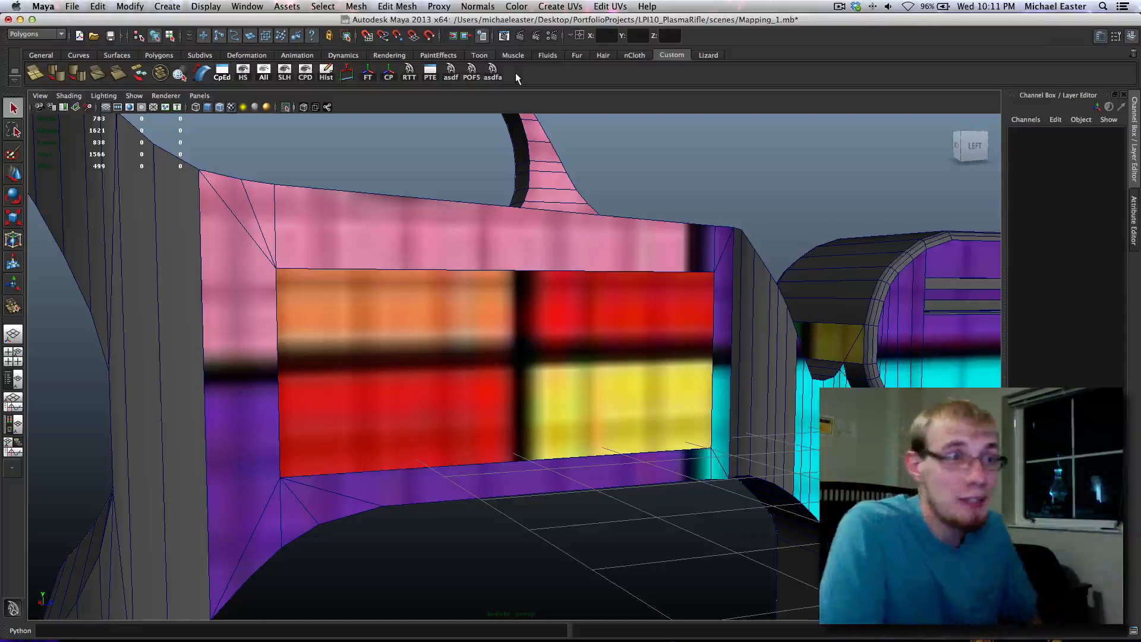
pyautogui.click(835, 7)
pyautogui.click(835, 7)
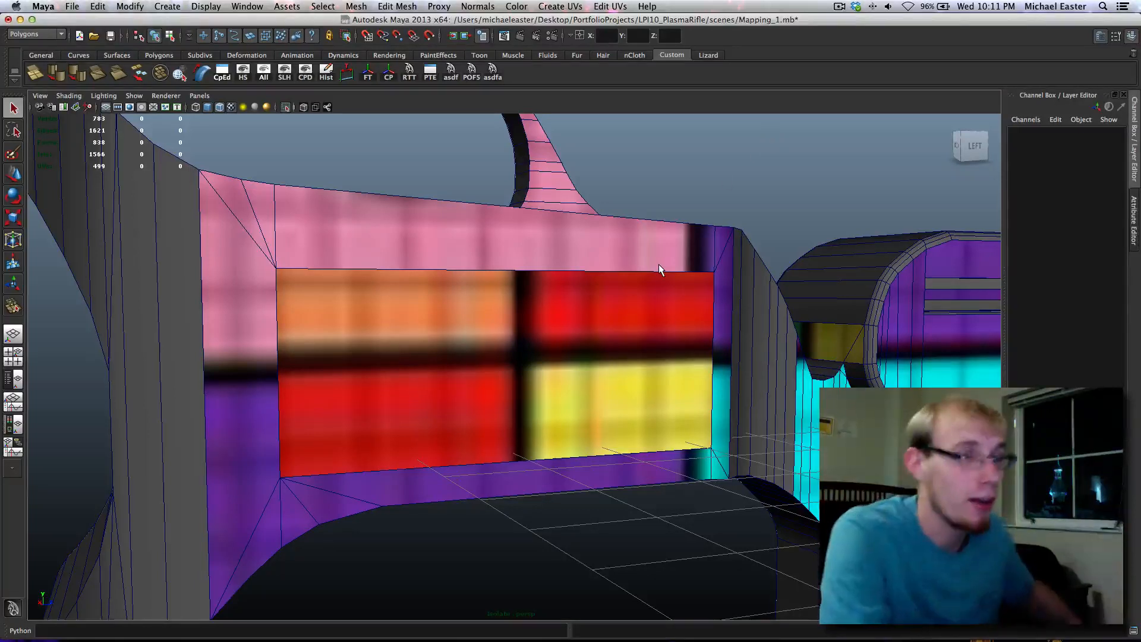
pyautogui.click(440, 276)
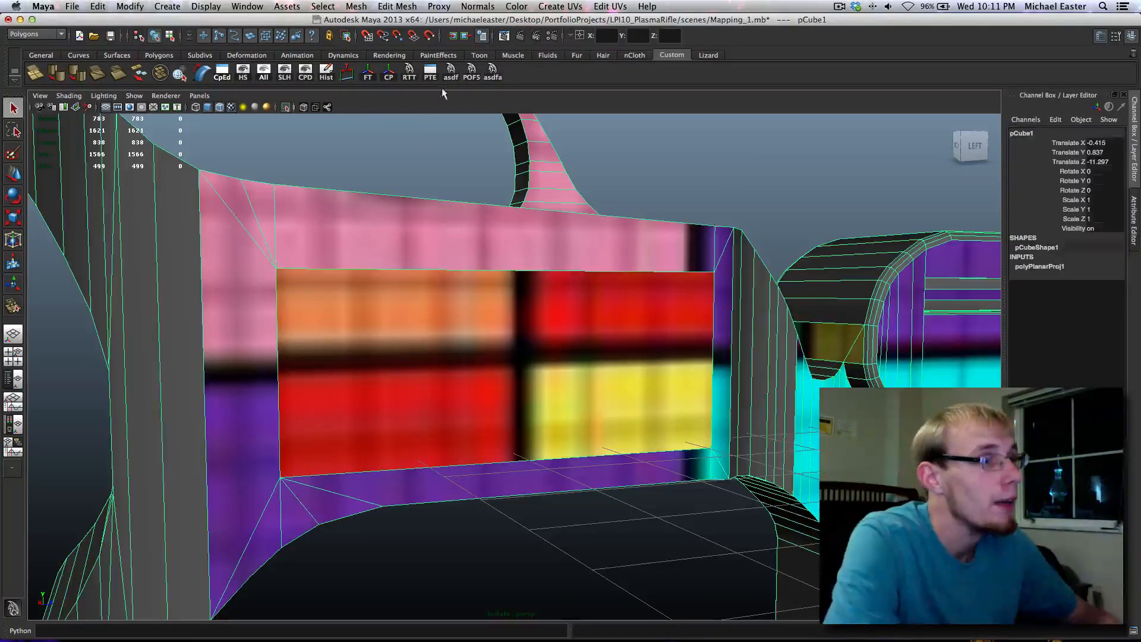
pyautogui.click(416, 136)
# Open the Script Editor, make it narrower and taller, and place it beside the filled stock face
pyautogui.click(236, 5)
pyautogui.moveTo(262, 28)
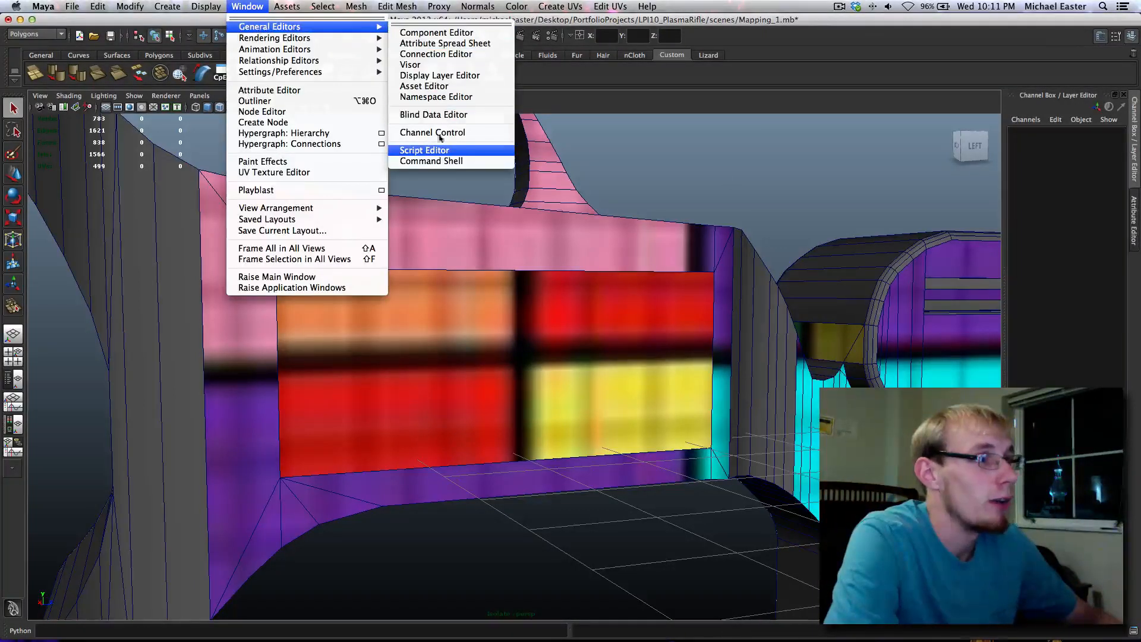
pyautogui.click(441, 151)
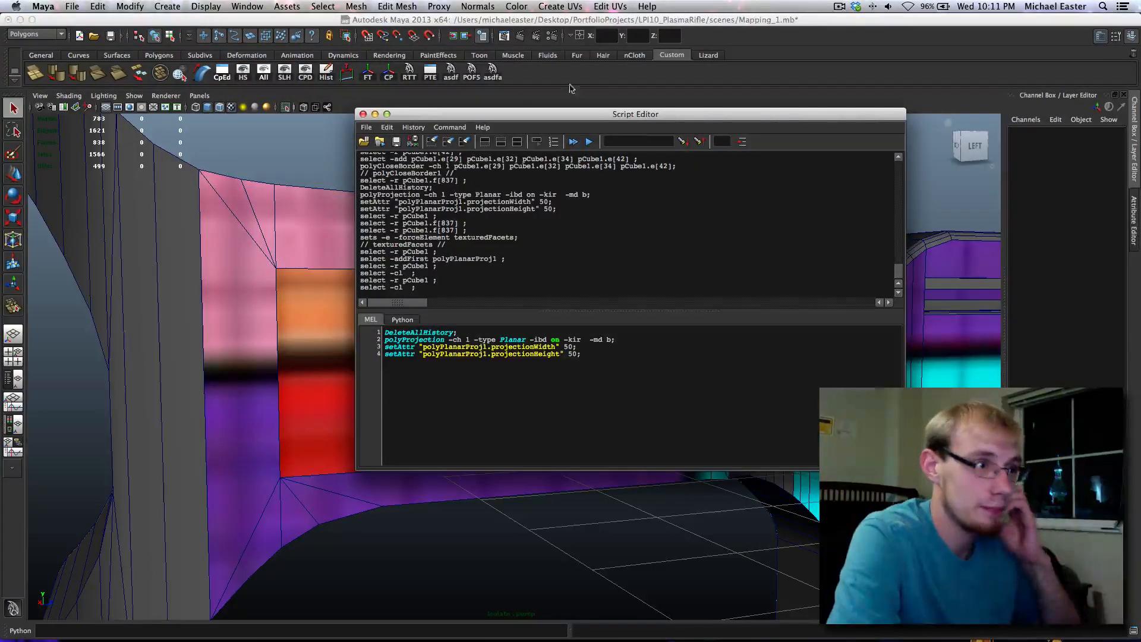
pyautogui.moveTo(904, 470); pyautogui.dragTo(811, 534)
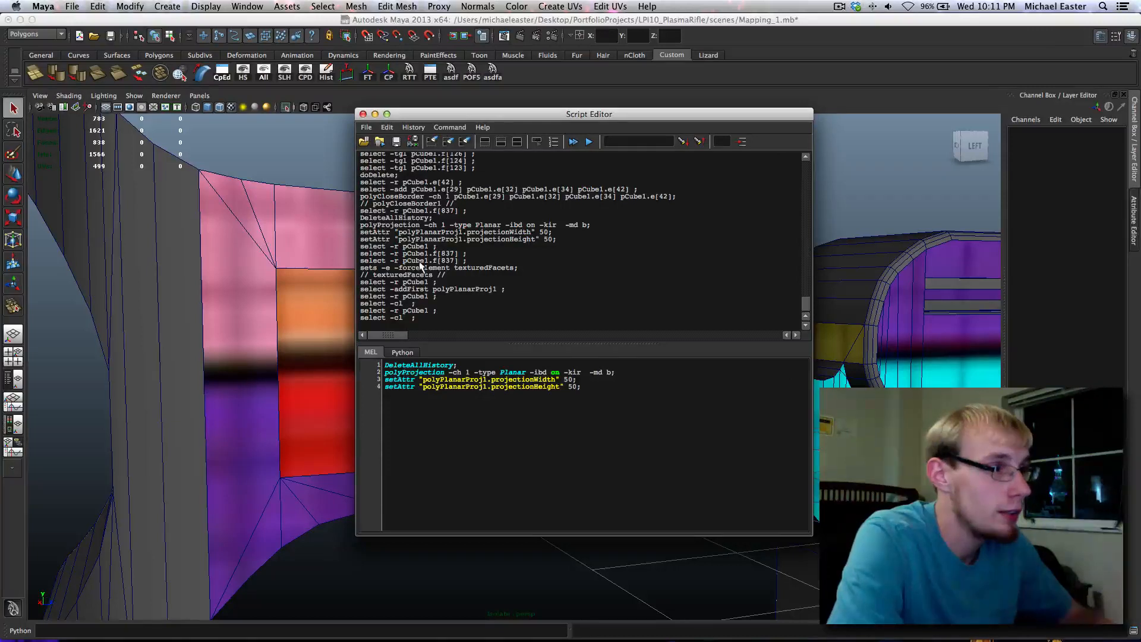
pyautogui.moveTo(384, 267); pyautogui.dragTo(498, 270)
pyautogui.click(533, 270)
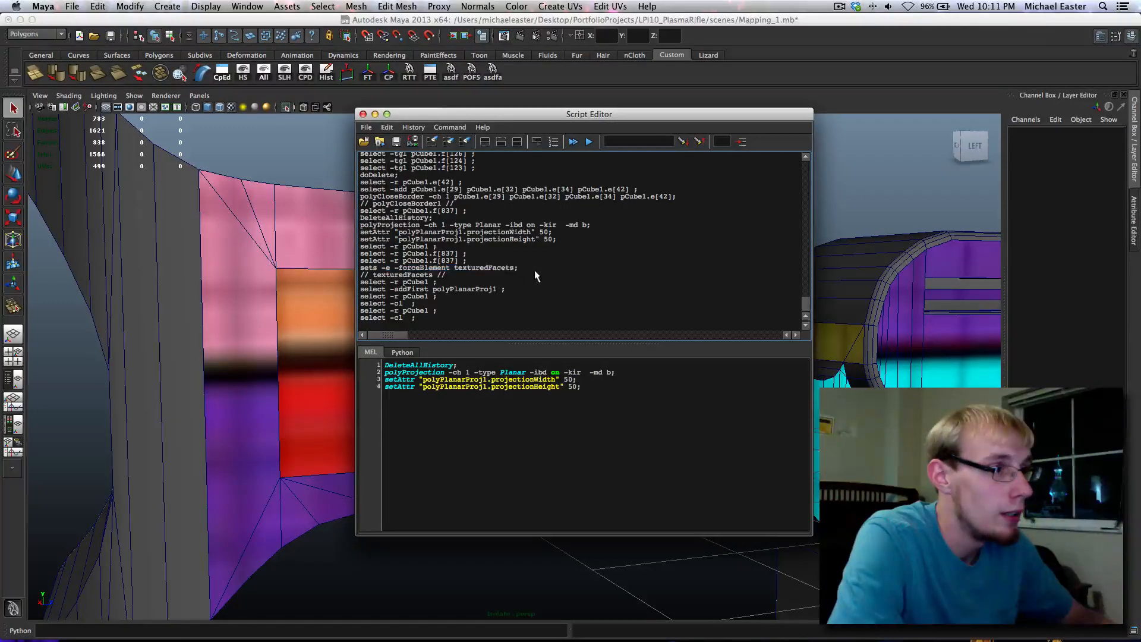
pyautogui.moveTo(479, 118); pyautogui.dragTo(756, 73)
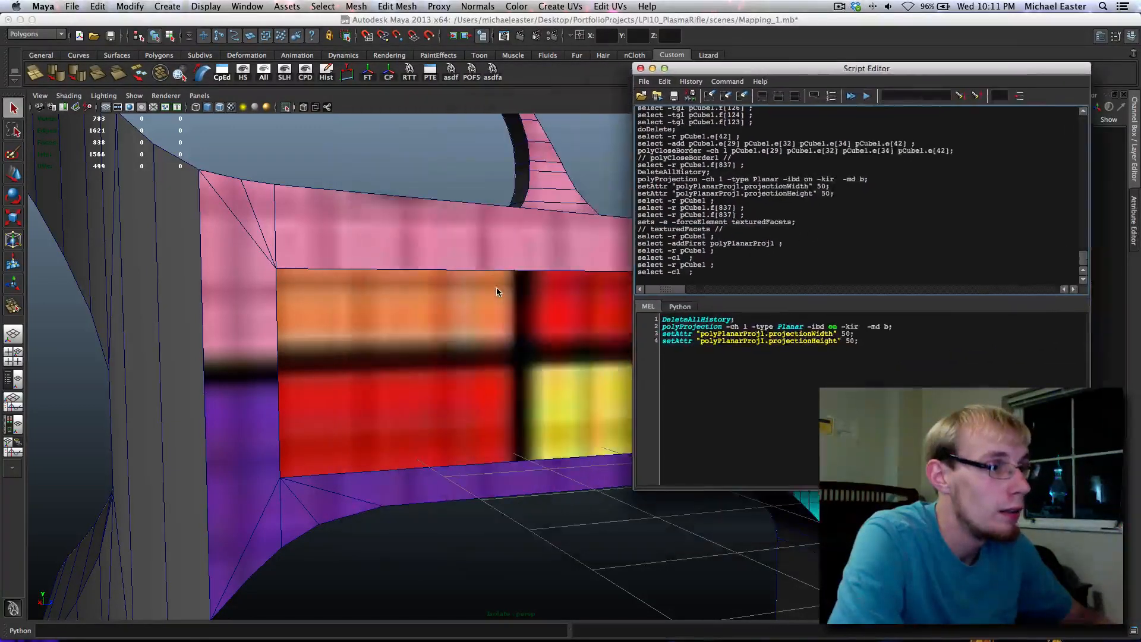
# Assign the texturedFacets material to the filled stock face again and locate the echoed assignment command in the script history
pyautogui.moveTo(497, 287); pyautogui.dragTo(593, 540, button='right')
pyautogui.click(497, 315)
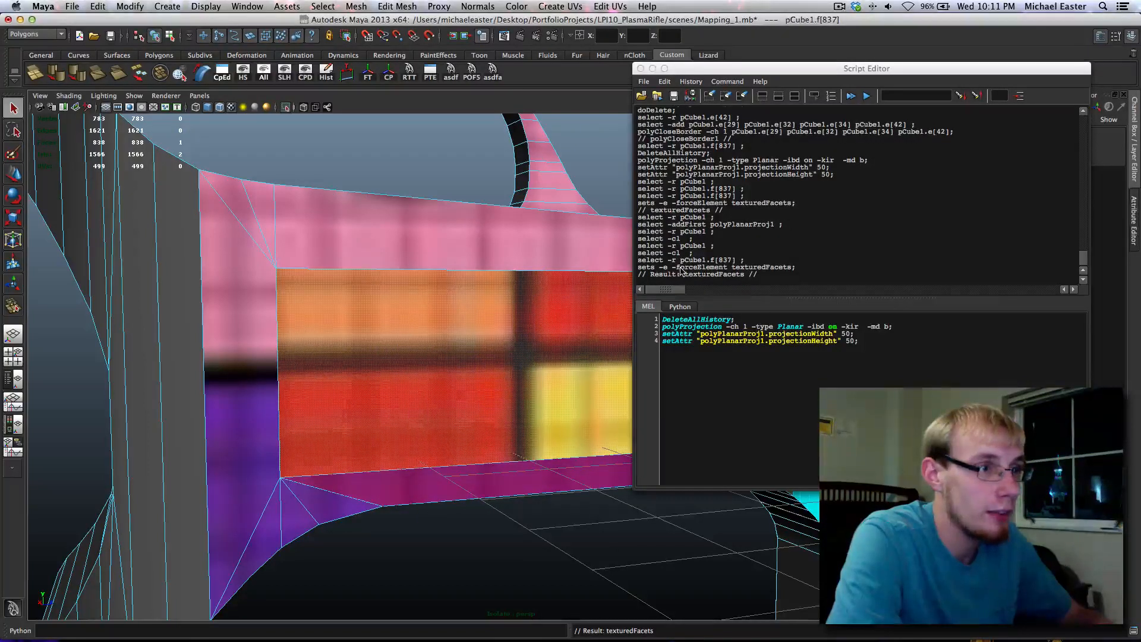
pyautogui.click(660, 270)
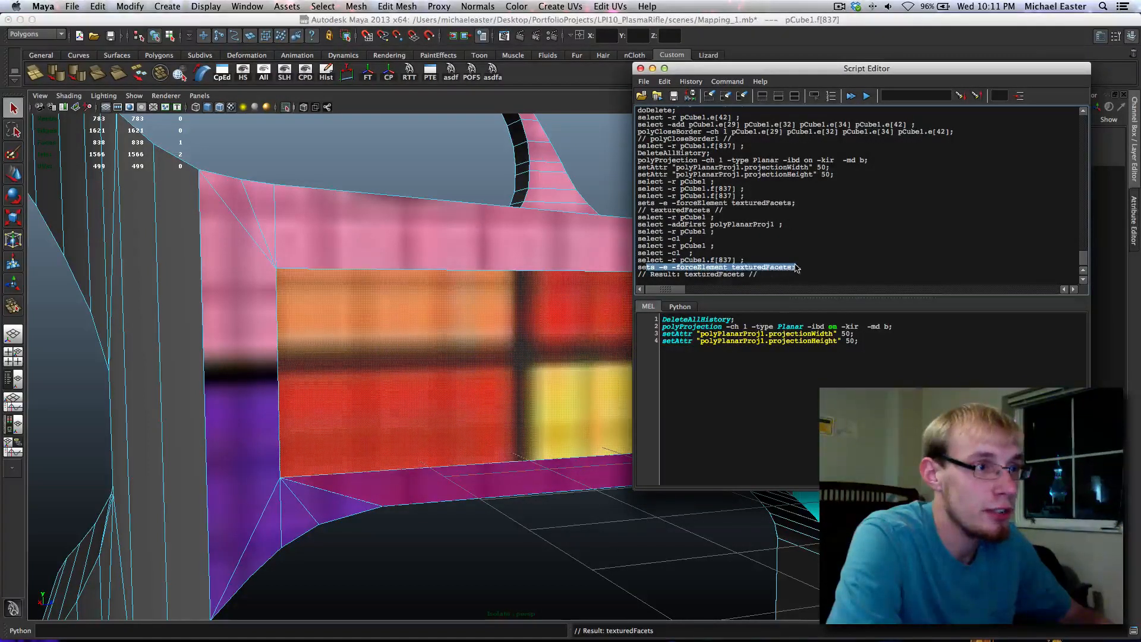
pyautogui.click(820, 275)
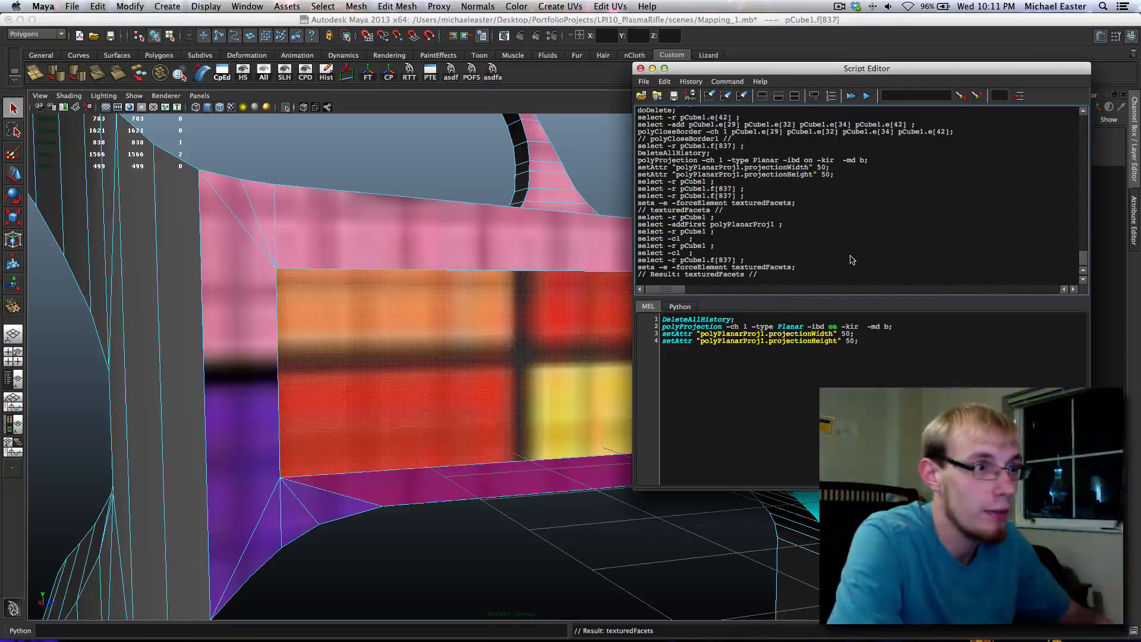
pyautogui.scroll(-1, 853, 260)
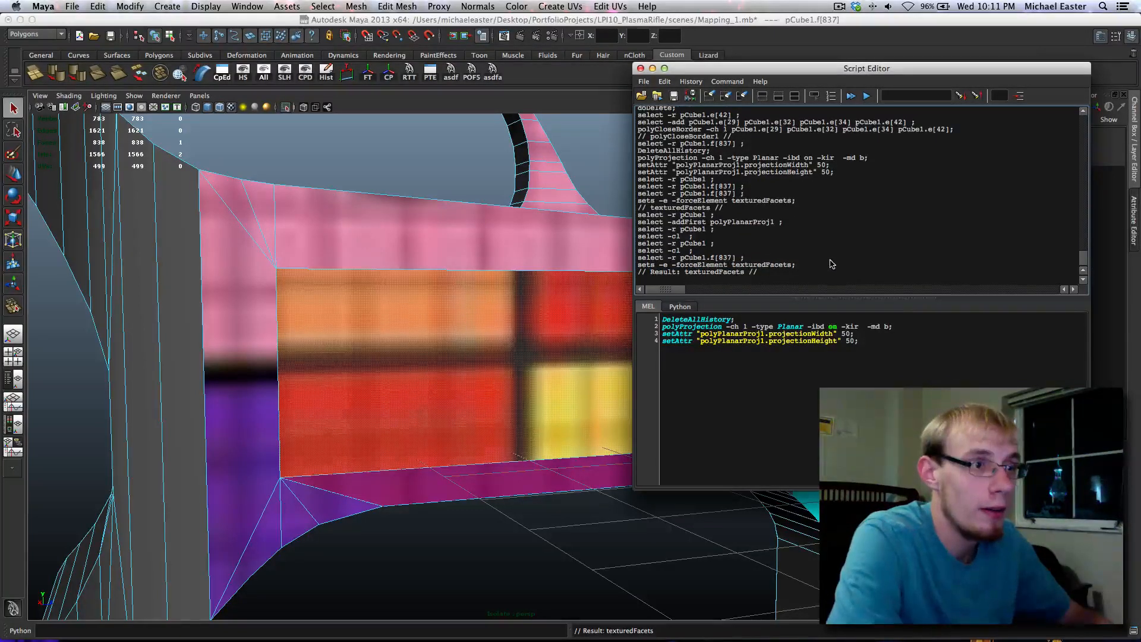
# Copy the sets -e -forceElement texturedFacets command from the script history into a new fifth line of the projection script
pyautogui.click(865, 350)
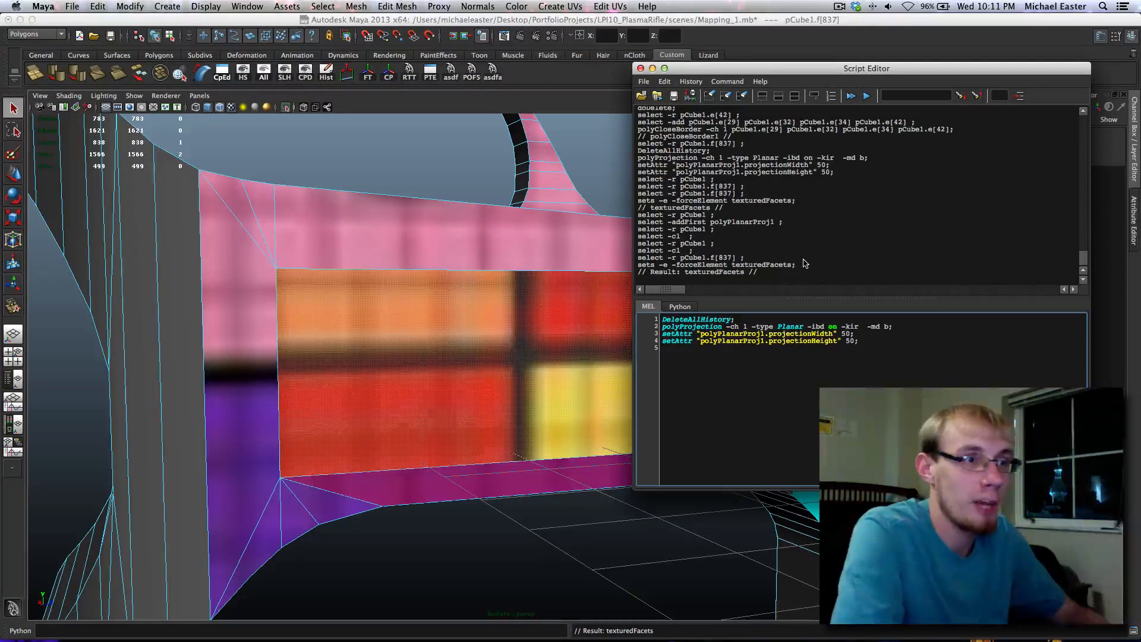
pyautogui.moveTo(804, 263); pyautogui.dragTo(588, 261)
pyautogui.press('super+c')
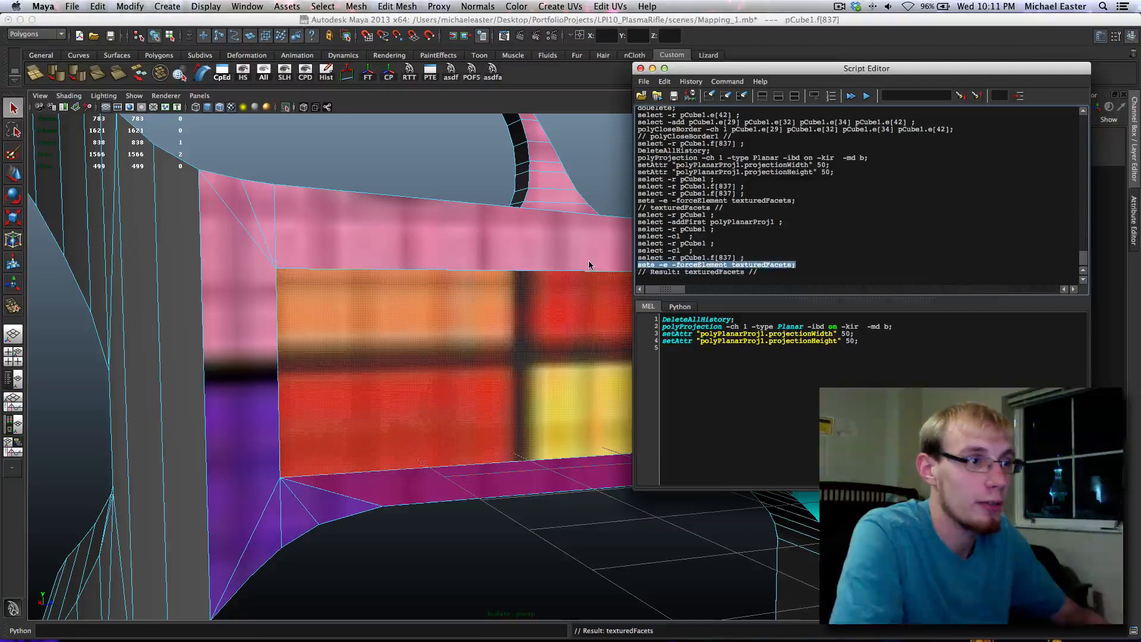
pyautogui.click(728, 415)
pyautogui.press('super+v')
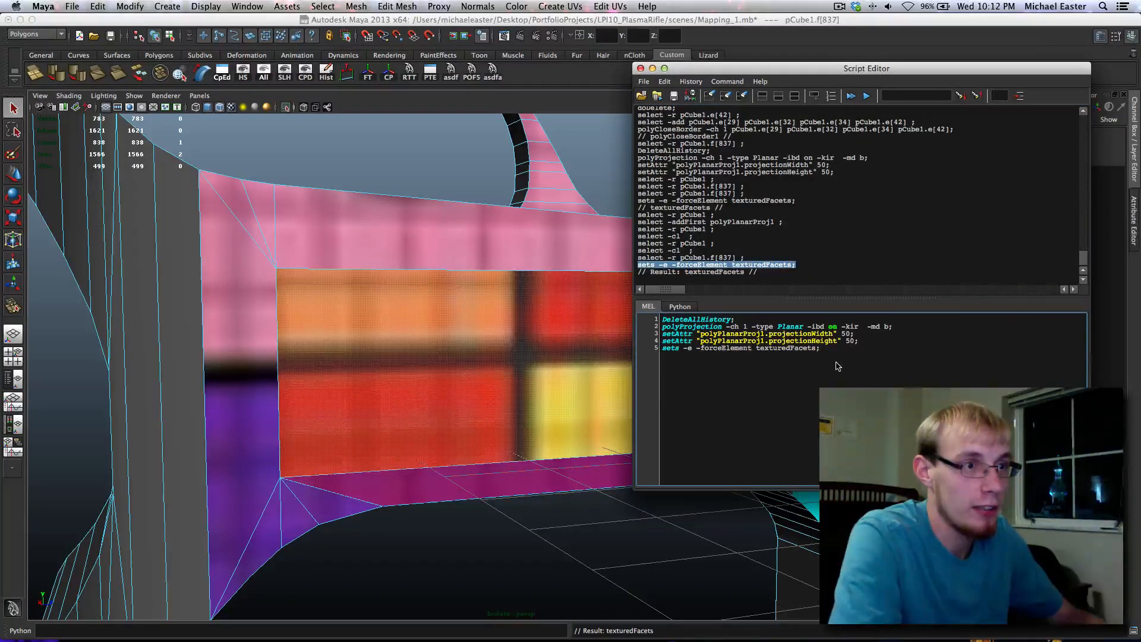
# Save the complete projection and material script as a shelf item named PF50, and close the Script Editor
pyautogui.press('super+a')
pyautogui.hotkey('ctrl', 'Return')
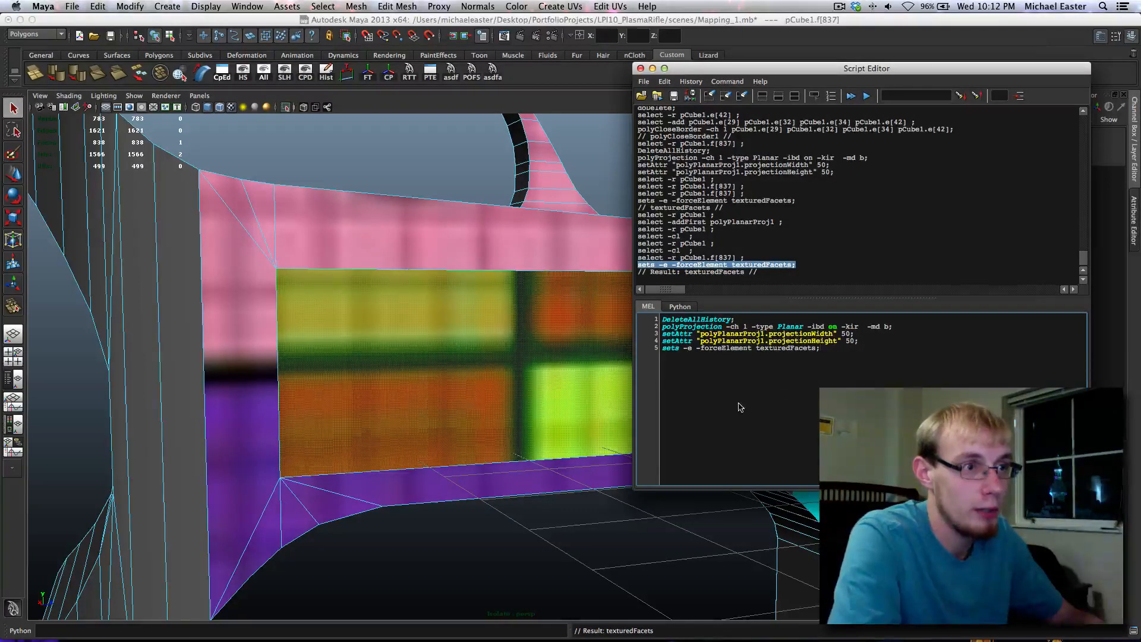
pyautogui.press('super+a')
pyautogui.hotkey('ctrl', 'Return')
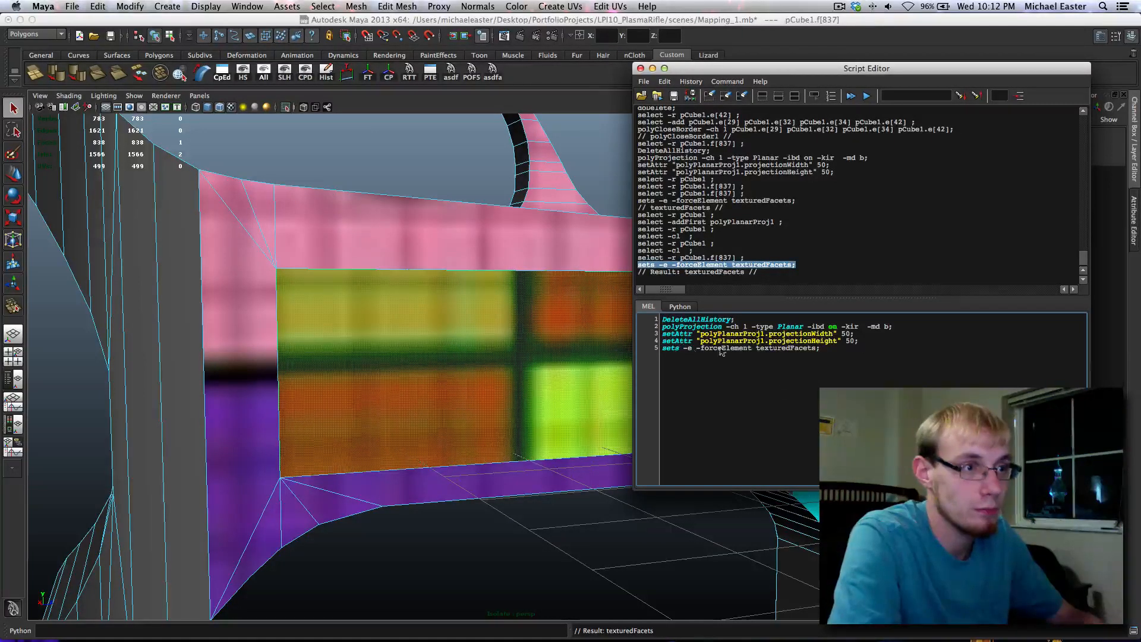
pyautogui.press('super+a')
pyautogui.hotkey('ctrl', 'Return')
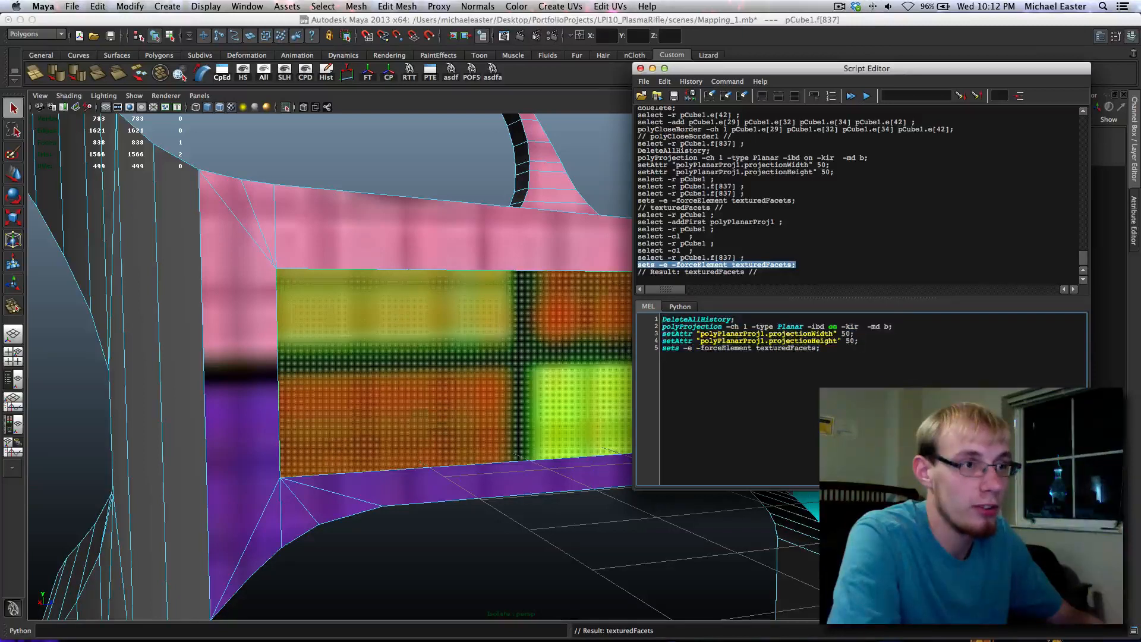
pyautogui.press('super+a')
pyautogui.hotkey('ctrl', 'Return')
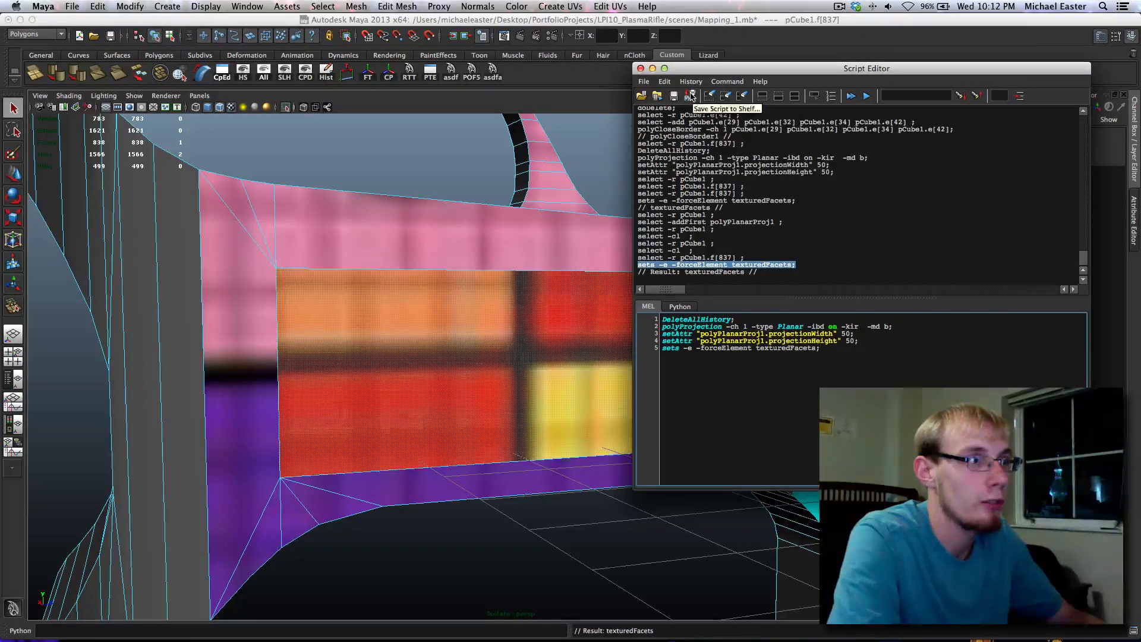
pyautogui.click(690, 97)
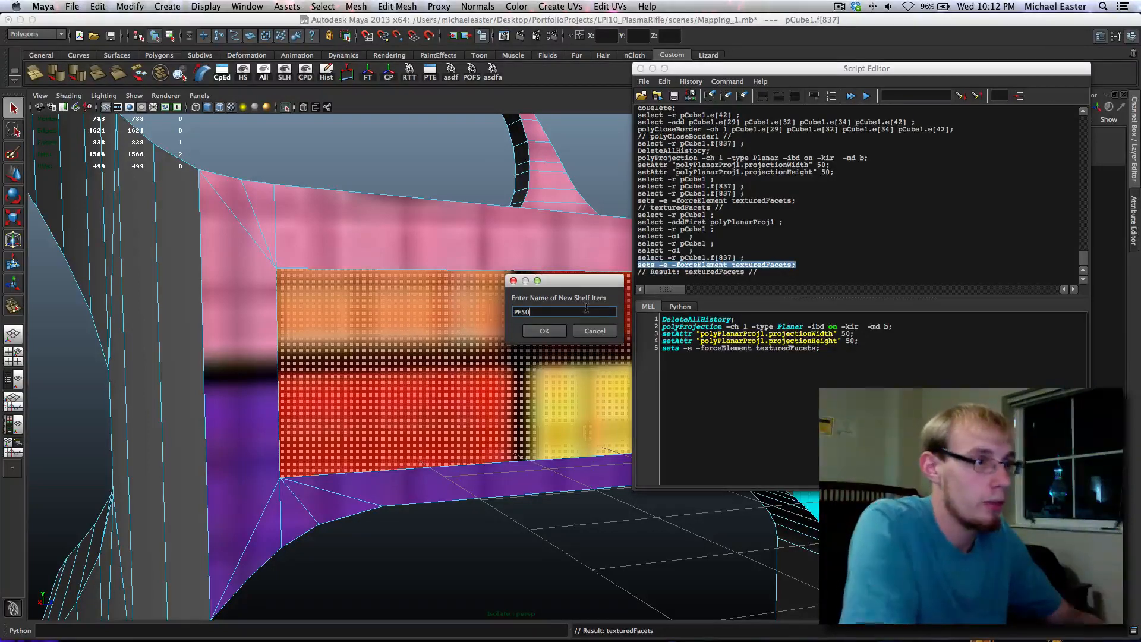
pyautogui.click(545, 331)
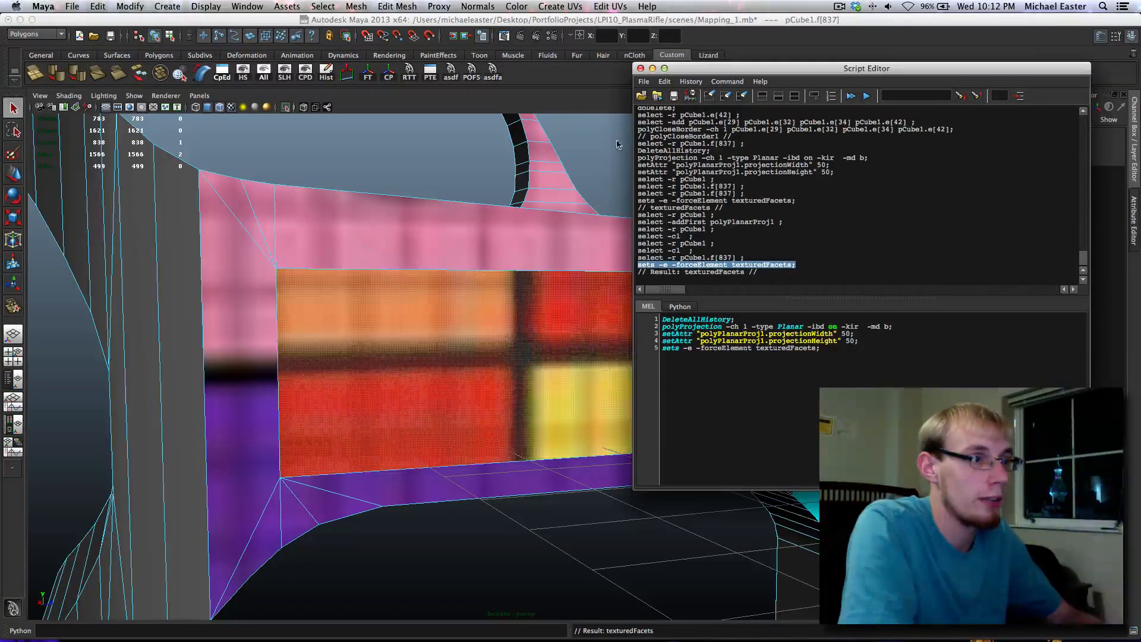
pyautogui.click(640, 68)
# Delete the old POFS script from the Custom shelf
pyautogui.rightClick(468, 75)
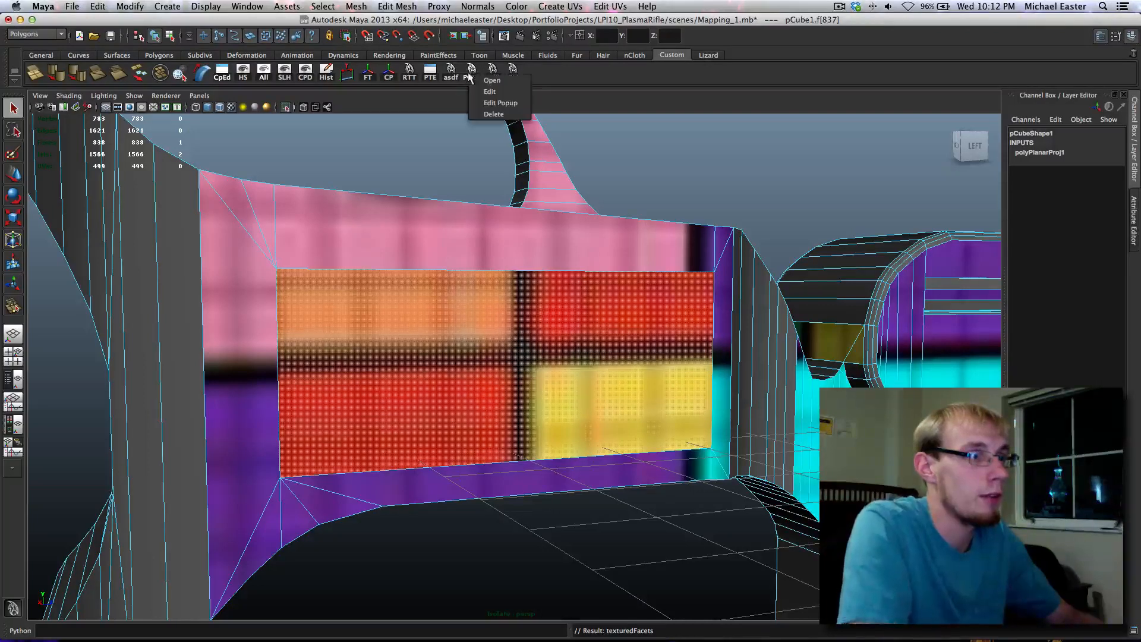
pyautogui.click(483, 111)
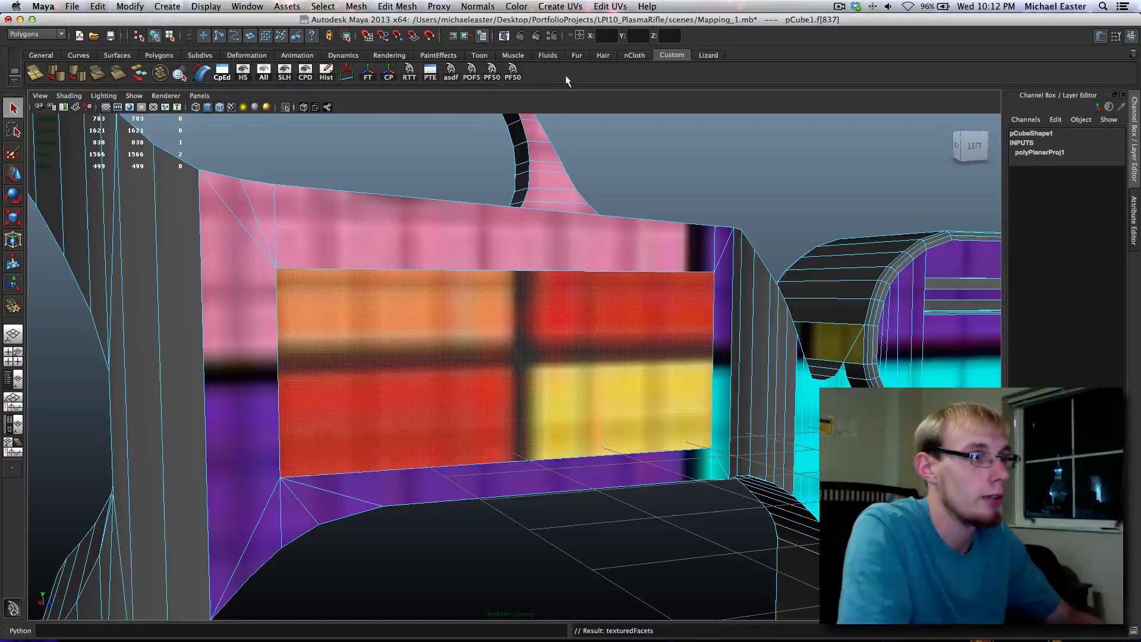
pyautogui.click(629, 55)
pyautogui.click(661, 53)
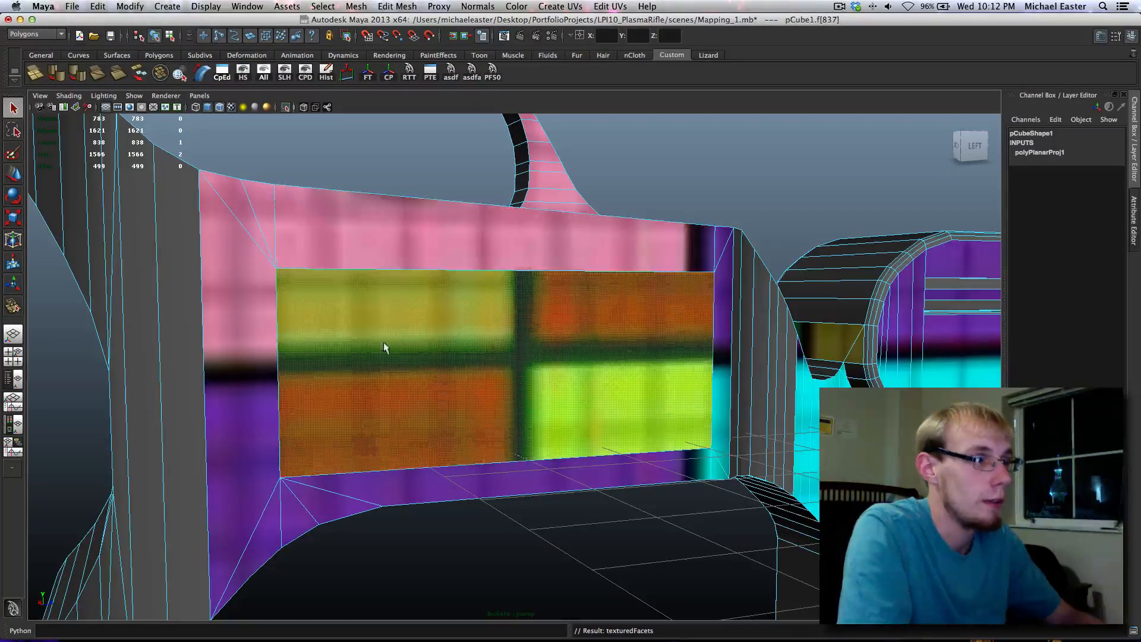
# Select the six flat faces on top of the stock around the fin, run the PF50 script on them, and clear the selection
pyautogui.keyDown('alt'); pyautogui.moveTo(383, 341); pyautogui.dragTo(382, 369); pyautogui.keyUp('alt')
pyautogui.click(469, 287)
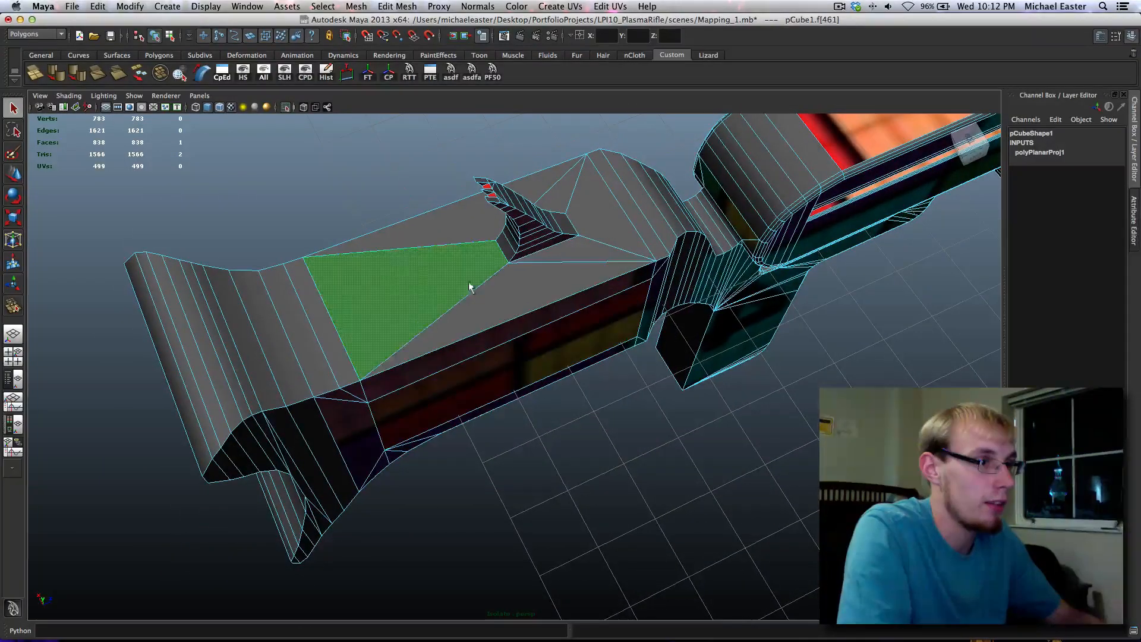
pyautogui.keyDown('shift'); pyautogui.click(511, 280); pyautogui.keyUp('shift')
pyautogui.keyDown('shift'); pyautogui.click(588, 250); pyautogui.keyUp('shift')
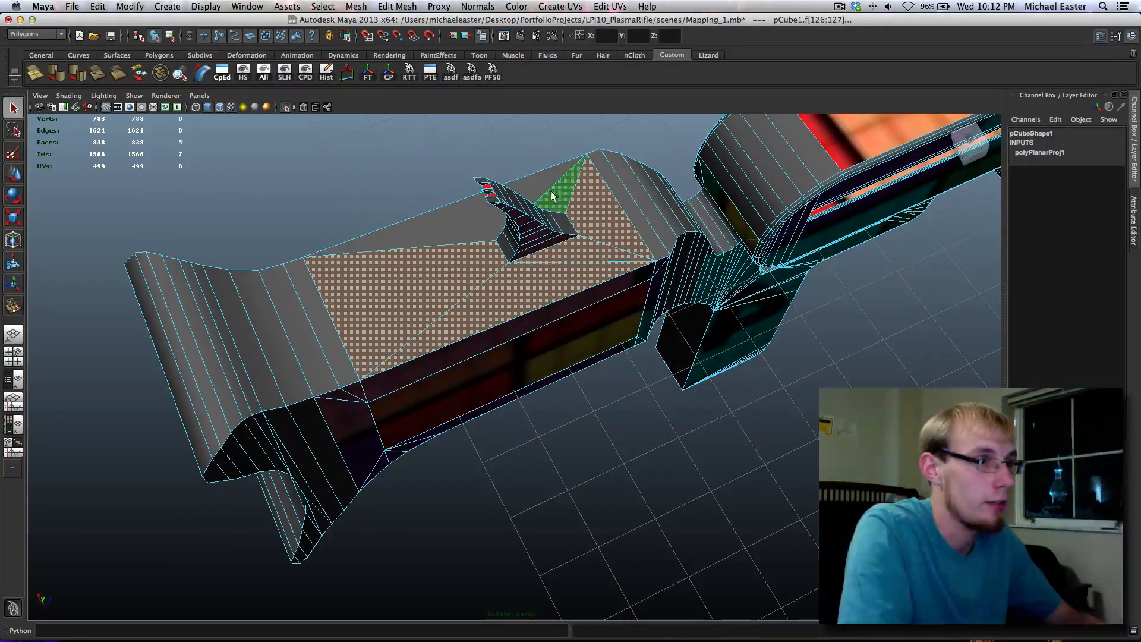
pyautogui.keyDown('shift'); pyautogui.click(552, 197); pyautogui.keyUp('shift')
pyautogui.keyDown('alt'); pyautogui.moveTo(542, 186); pyautogui.dragTo(498, 85); pyautogui.keyUp('alt')
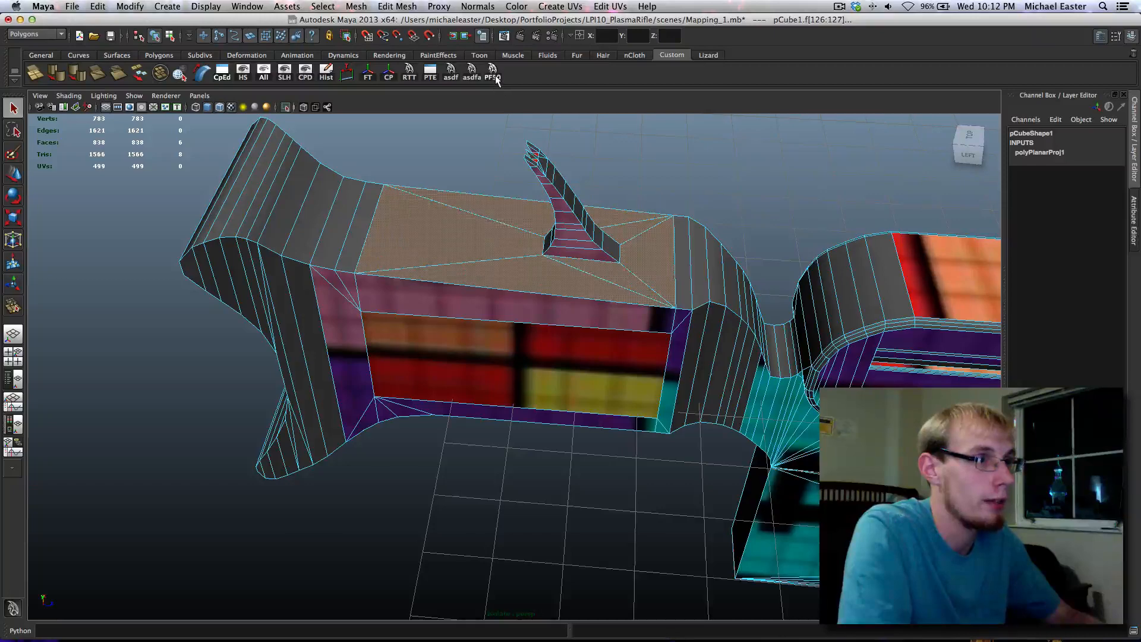
pyautogui.click(495, 76)
pyautogui.keyDown('alt'); pyautogui.moveTo(546, 193); pyautogui.dragTo(445, 237, button='middle'); pyautogui.keyUp('alt')
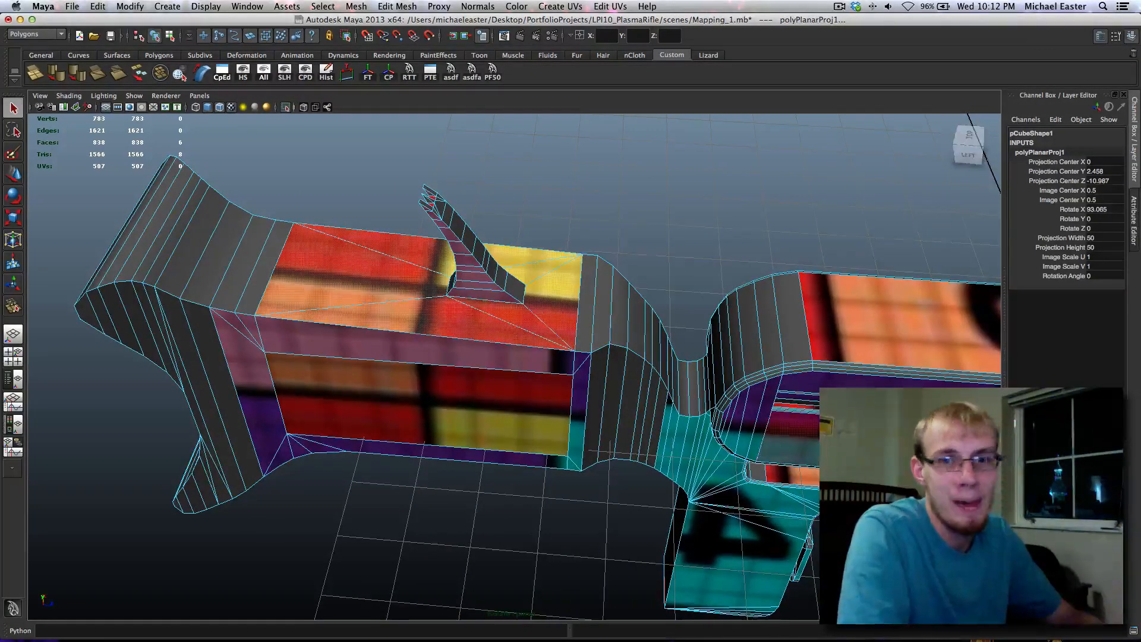
pyautogui.keyDown('alt'); pyautogui.moveTo(555, 359); pyautogui.dragTo(557, 323); pyautogui.keyUp('alt')
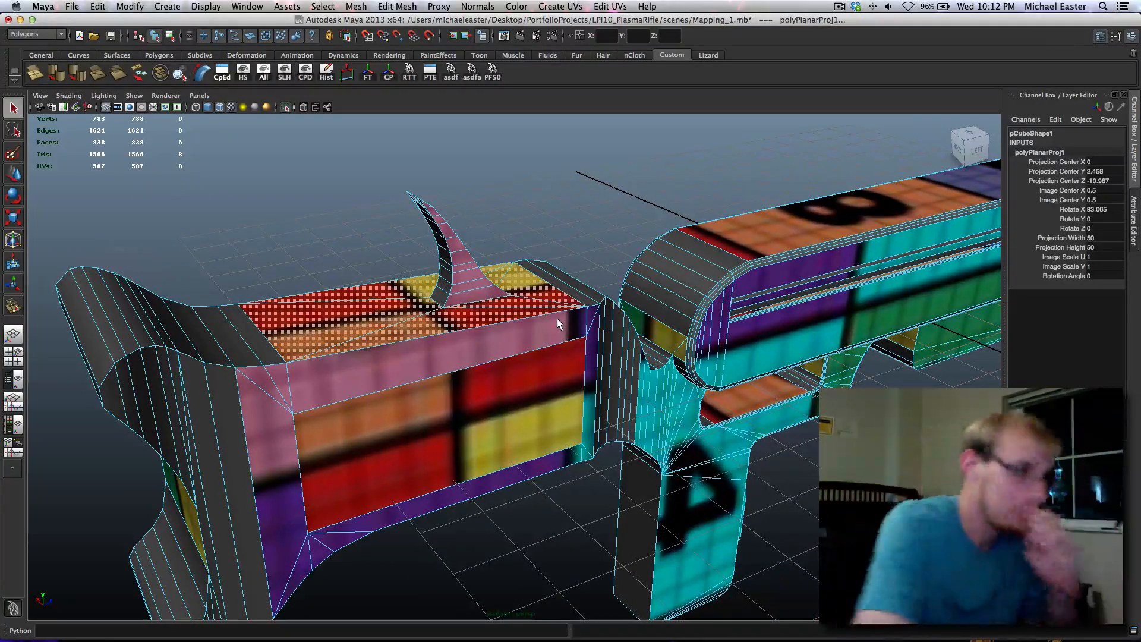
pyautogui.keyDown('alt'); pyautogui.moveTo(372, 318); pyautogui.dragTo(597, 313); pyautogui.keyUp('alt')
pyautogui.click(535, 215)
# Switch to face selection and apply the PF50 projection to the lowest face on the fin's front side
pyautogui.keyDown('alt'); pyautogui.moveTo(486, 274); pyautogui.dragTo(490, 325, button='middle'); pyautogui.keyUp('alt')
pyautogui.scroll(5, 489, 325)
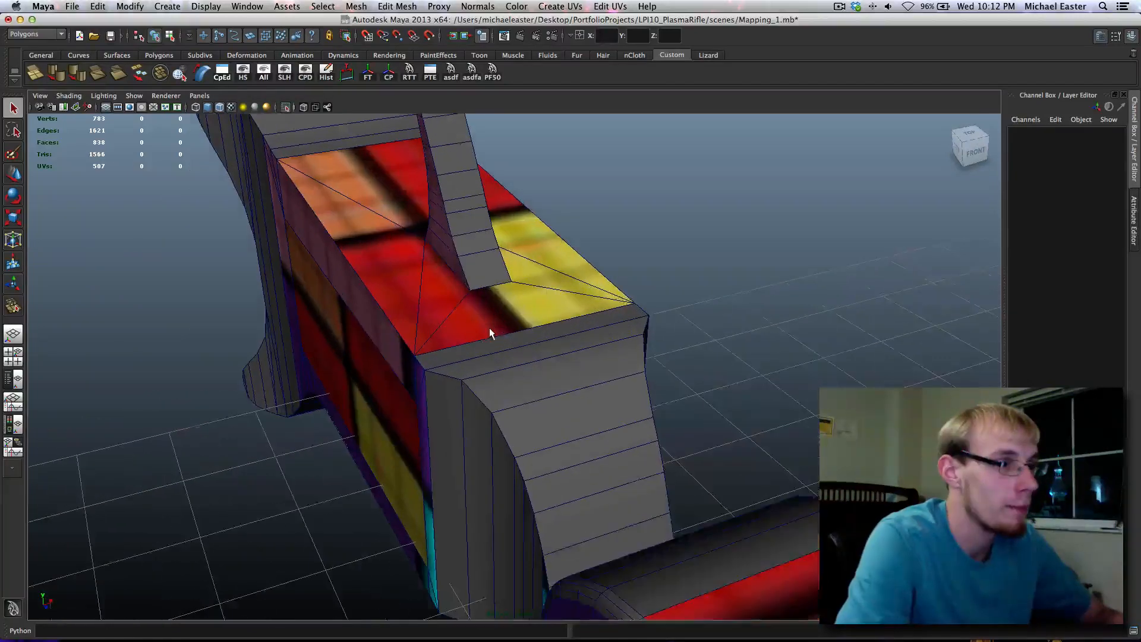
pyautogui.keyDown('alt'); pyautogui.moveTo(482, 243); pyautogui.dragTo(510, 331, button='middle'); pyautogui.keyUp('alt')
pyautogui.rightClick(510, 332)
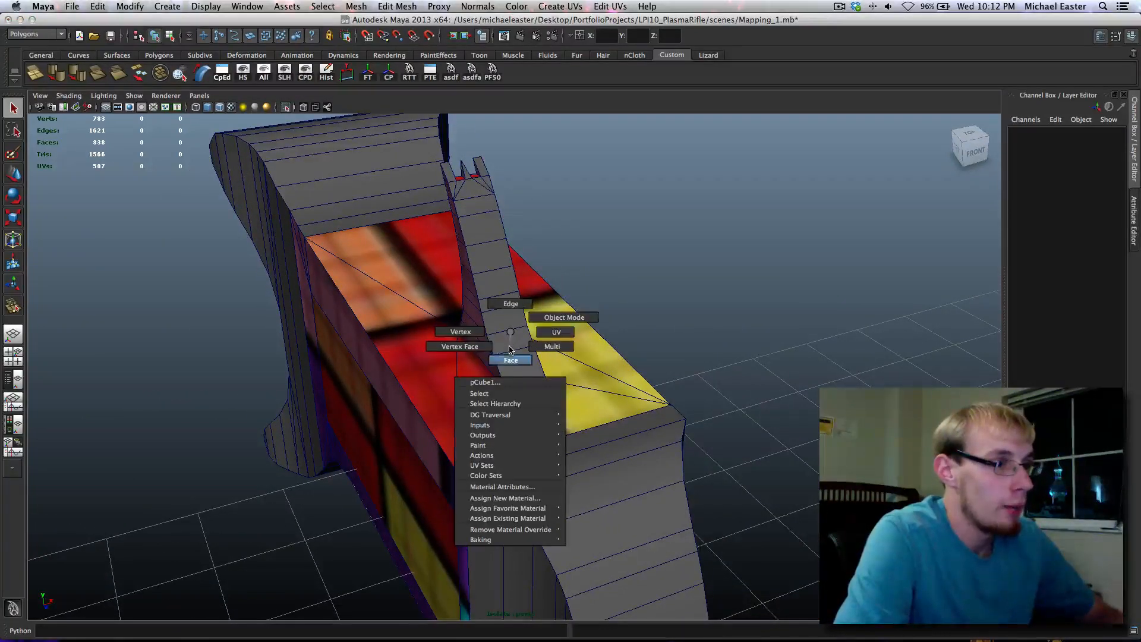
pyautogui.moveTo(509, 349); pyautogui.dragTo(511, 356, button='right')
pyautogui.click(512, 357)
pyautogui.press('g')
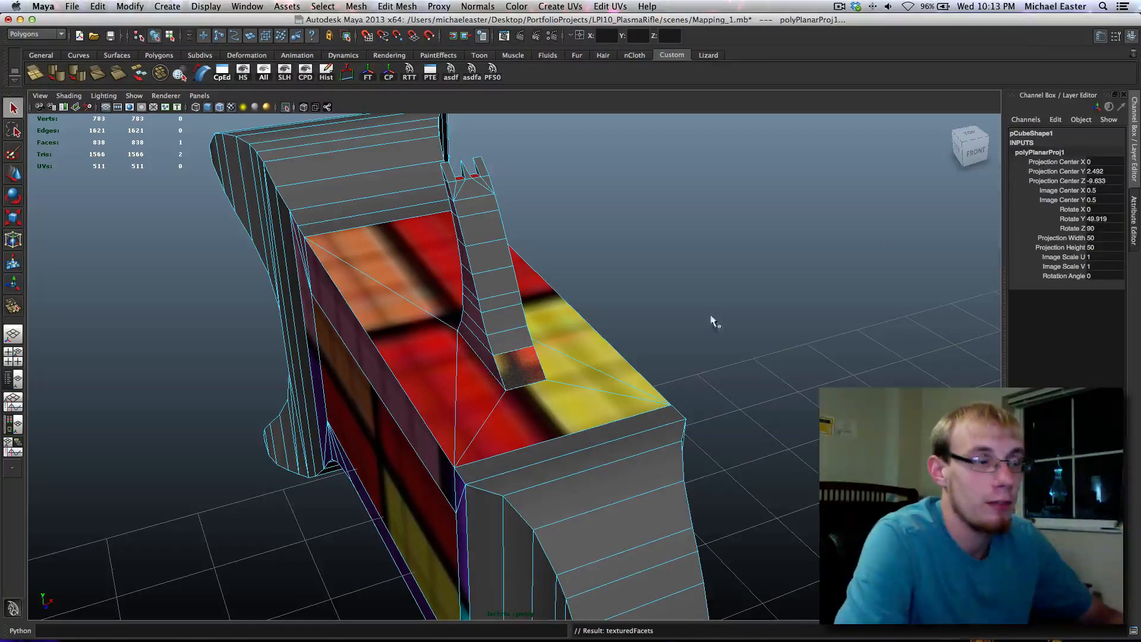
# Repeat the PF50 projection face by face up the fin's front side, stopping below the faces under the prongs
pyautogui.click(503, 300)
pyautogui.press('g')
pyautogui.click(491, 261)
pyautogui.press('g')
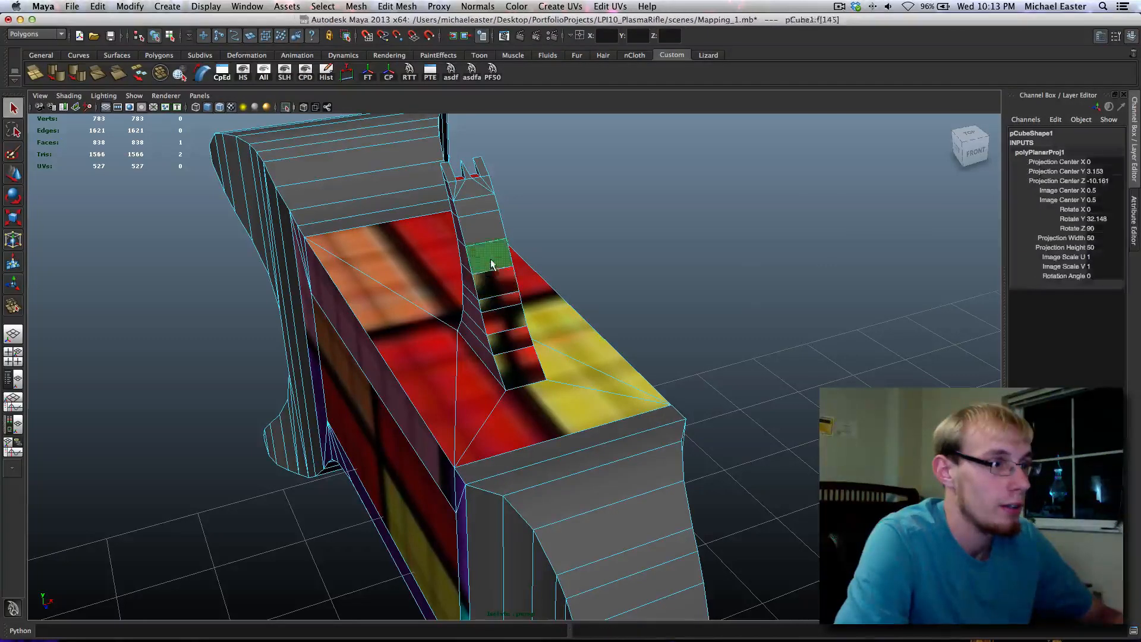
pyautogui.click(481, 225)
pyautogui.press('g')
pyautogui.click(473, 208)
pyautogui.press('g')
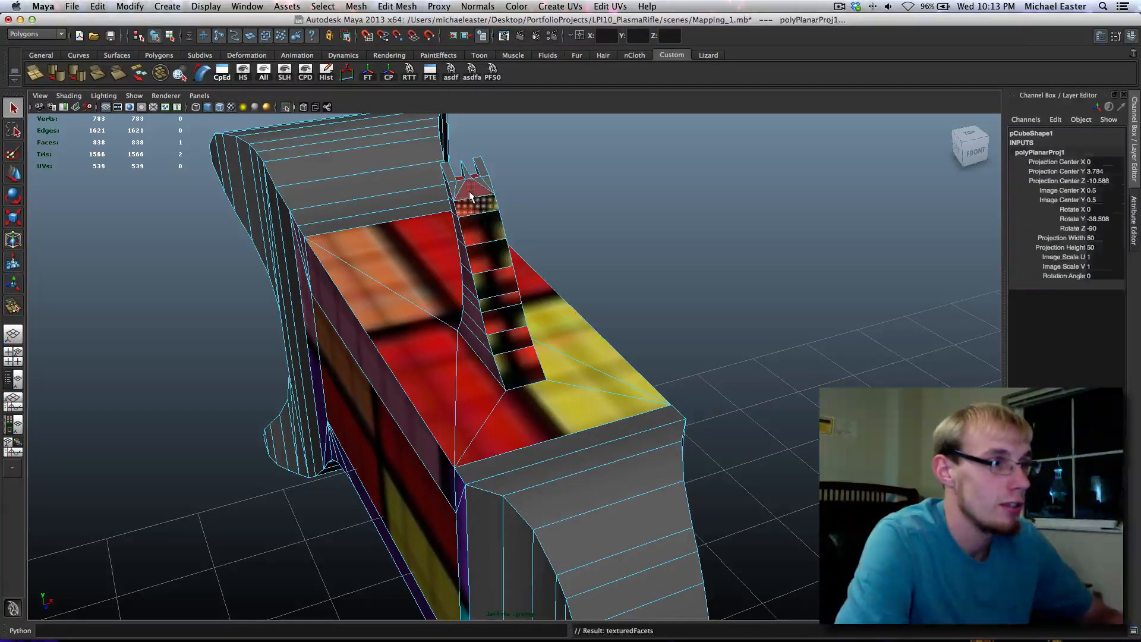
# Select the five adjoining faces directly below the fin's prongs and apply the PF50 projection to them together
pyautogui.click(469, 191)
pyautogui.press('f')
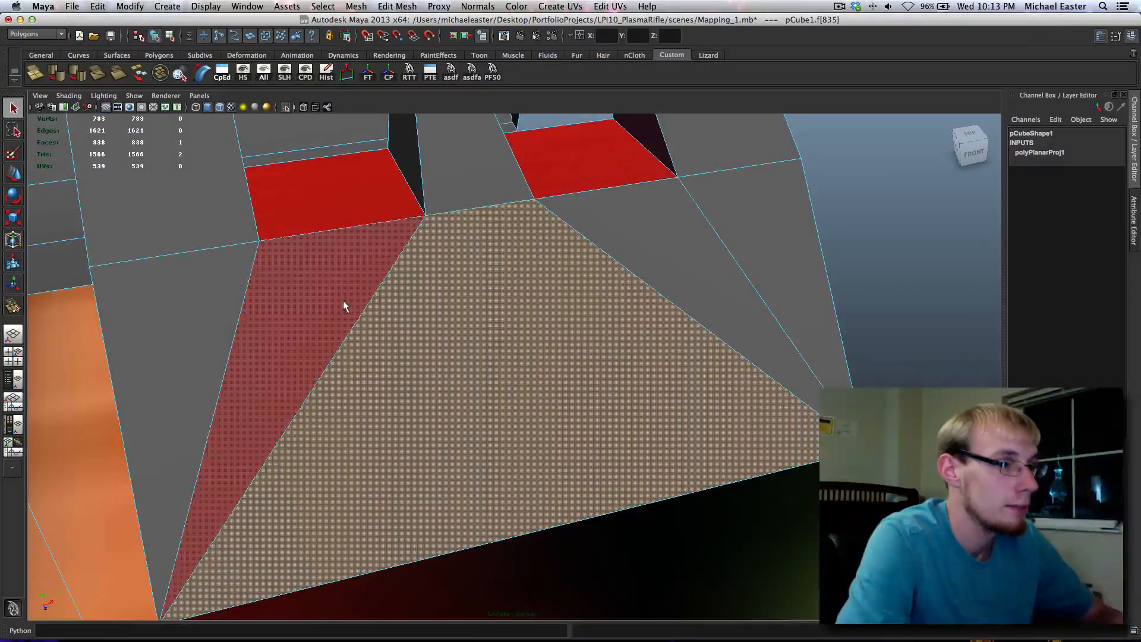
pyautogui.keyDown('shift'); pyautogui.click(343, 301); pyautogui.keyUp('shift')
pyautogui.keyDown('shift'); pyautogui.click(221, 309); pyautogui.keyUp('shift')
pyautogui.keyDown('shift'); pyautogui.click(657, 250); pyautogui.keyUp('shift')
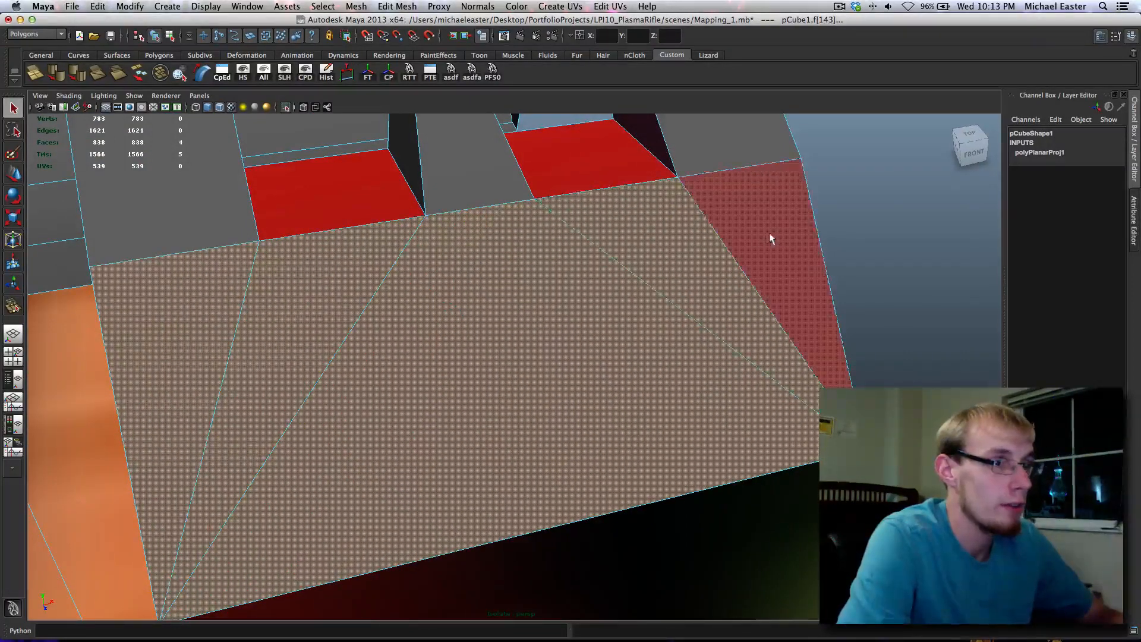
pyautogui.keyDown('shift'); pyautogui.click(769, 234); pyautogui.keyUp('shift')
pyautogui.press('g')
pyautogui.scroll(-5, 556, 350)
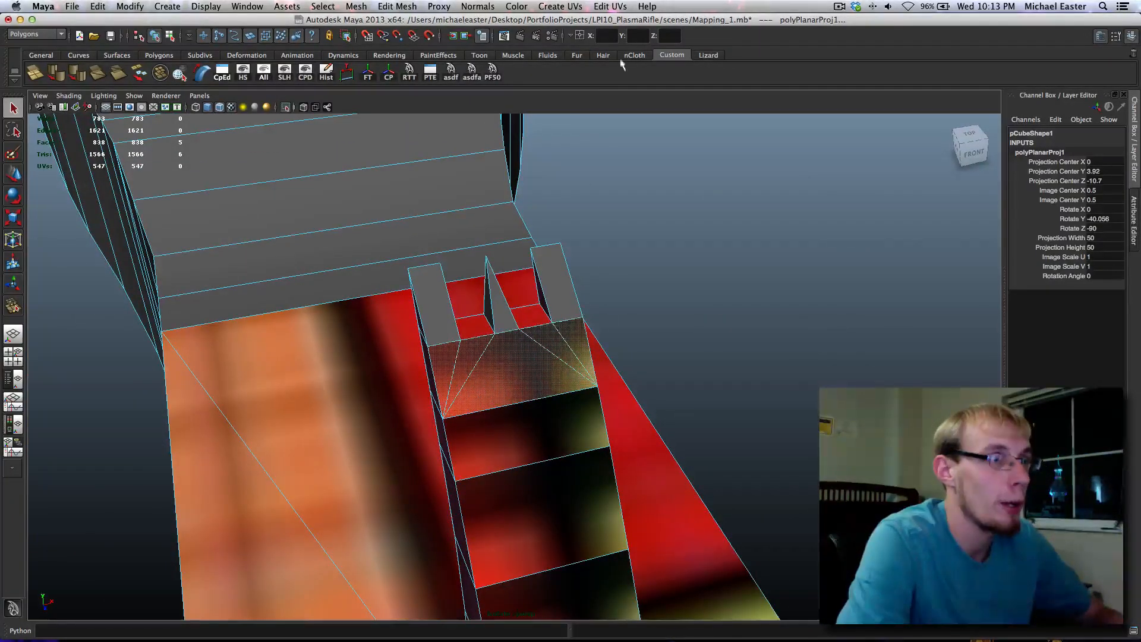
# Show the UV layout beside the model and move the UVs of the five fin faces down and slightly left on the texture grid
pyautogui.press('space')
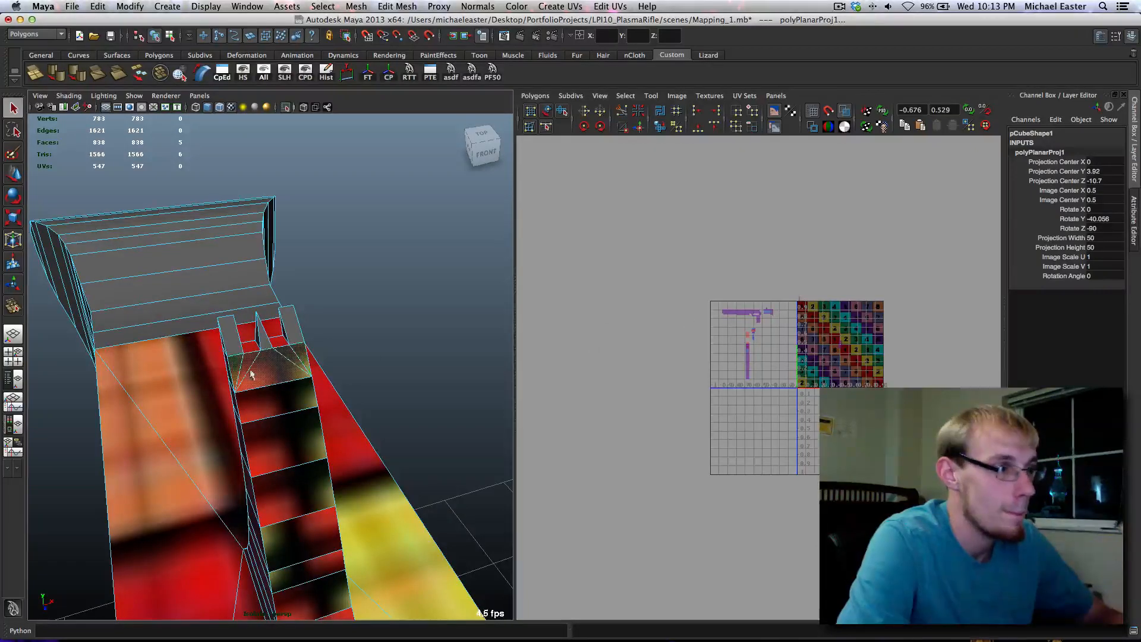
pyautogui.press('a')
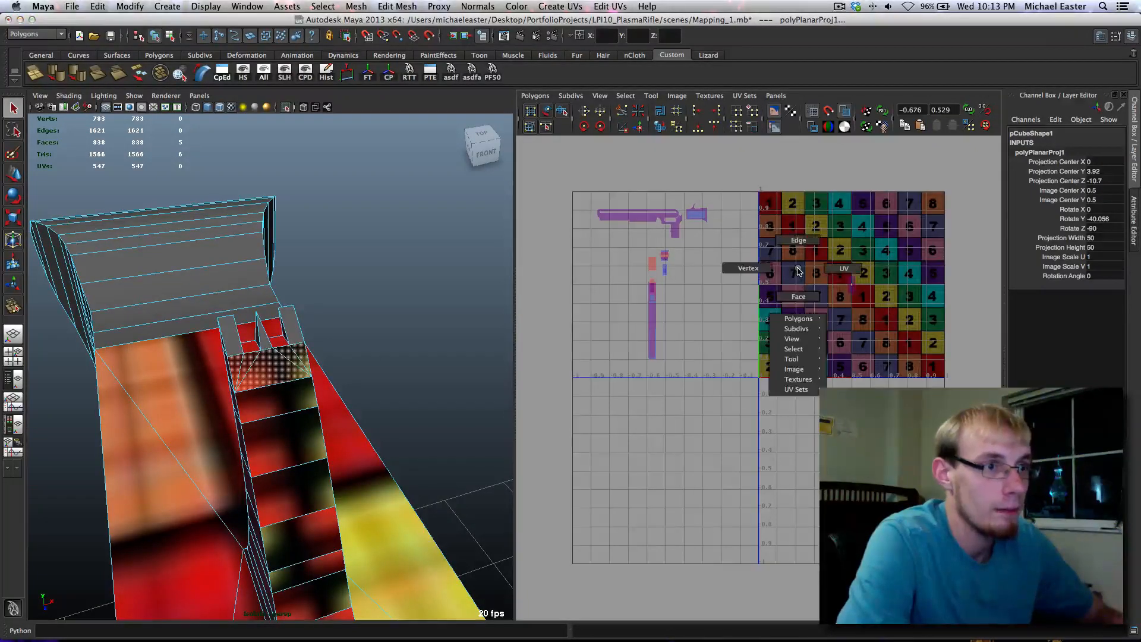
pyautogui.moveTo(800, 271); pyautogui.dragTo(849, 268, button='right')
pyautogui.press('w')
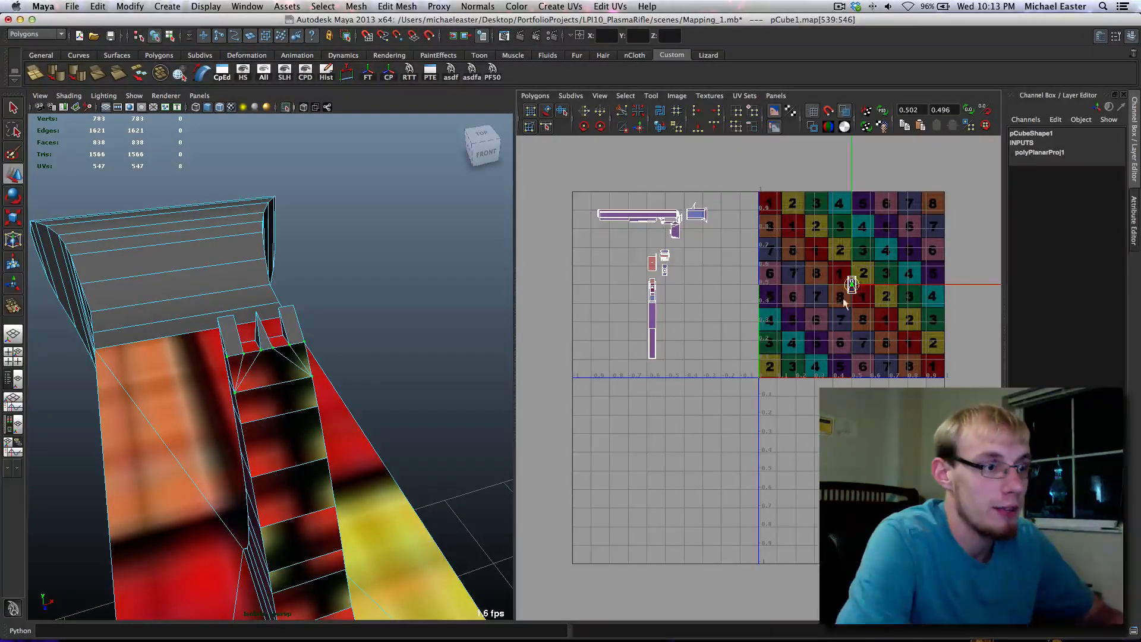
pyautogui.moveTo(850, 285); pyautogui.dragTo(831, 339)
pyautogui.press('f')
pyautogui.scroll(5, 828, 343)
pyautogui.scroll(-4, 826, 343)
# Try moving the UVs of two triangular fin faces away from their shell, undo the move, and return to the full perspective view
pyautogui.rightClick(718, 314)
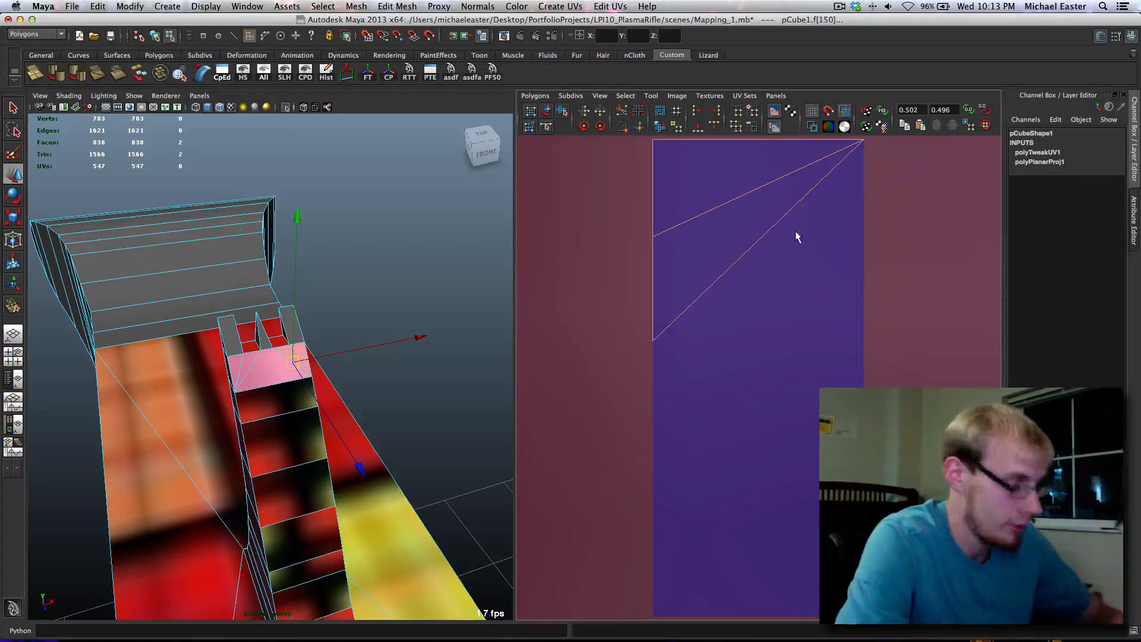
pyautogui.keyDown('ctrl'); pyautogui.moveTo(796, 232); pyautogui.dragTo(888, 237, button='right'); pyautogui.keyUp('ctrl')
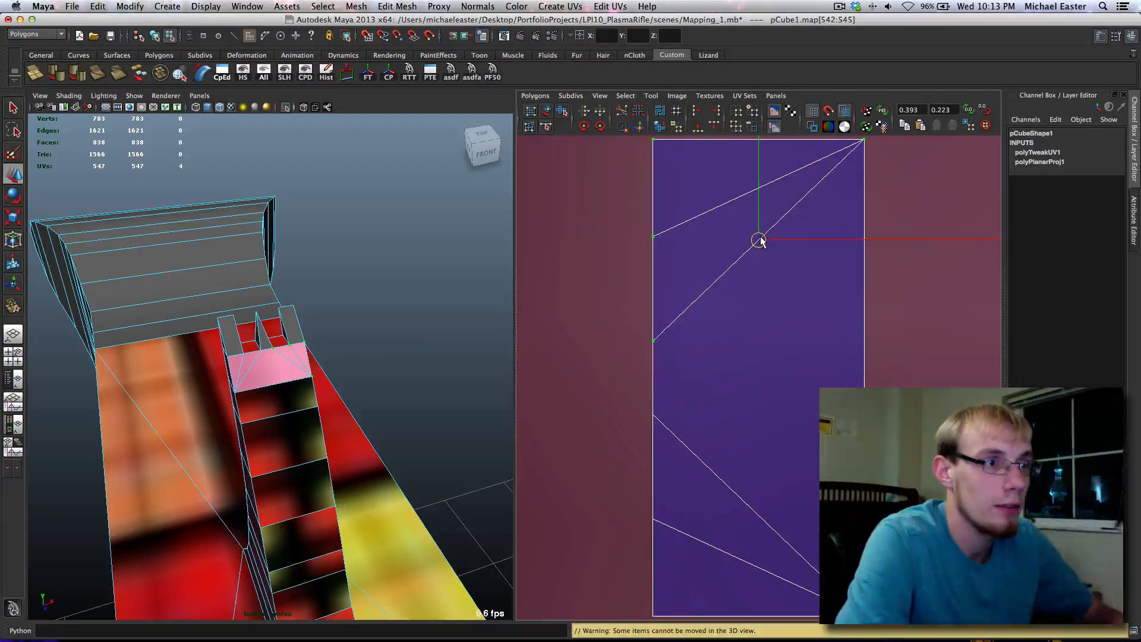
pyautogui.moveTo(761, 237); pyautogui.dragTo(692, 209)
pyautogui.press('z')
pyautogui.scroll(-5, 703, 224)
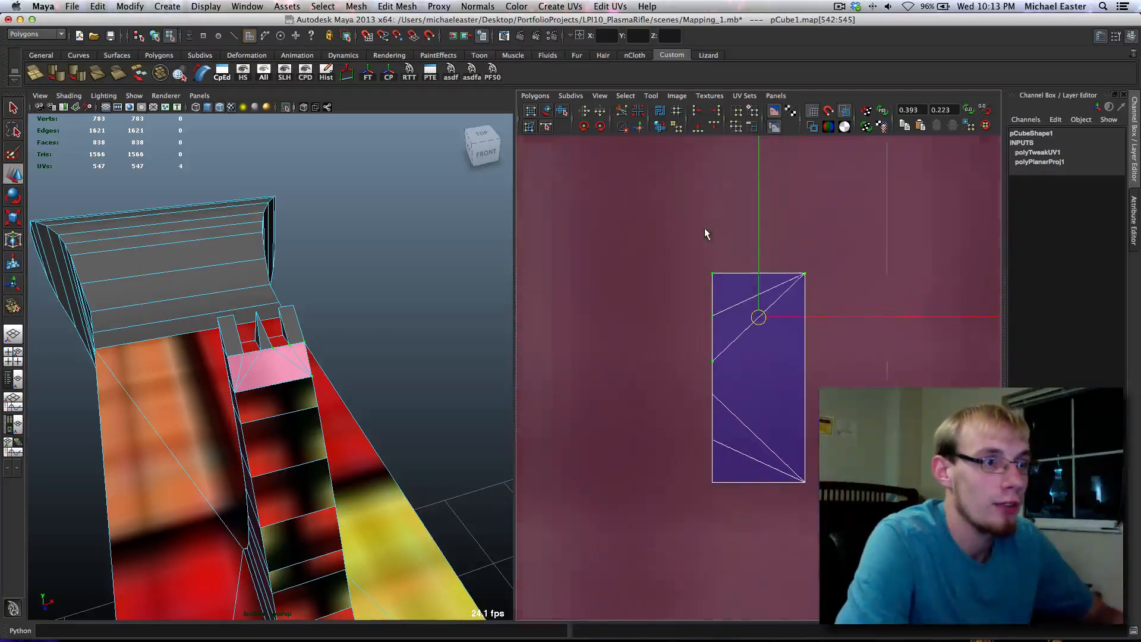
pyautogui.scroll(-1, 705, 233)
pyautogui.press('space')
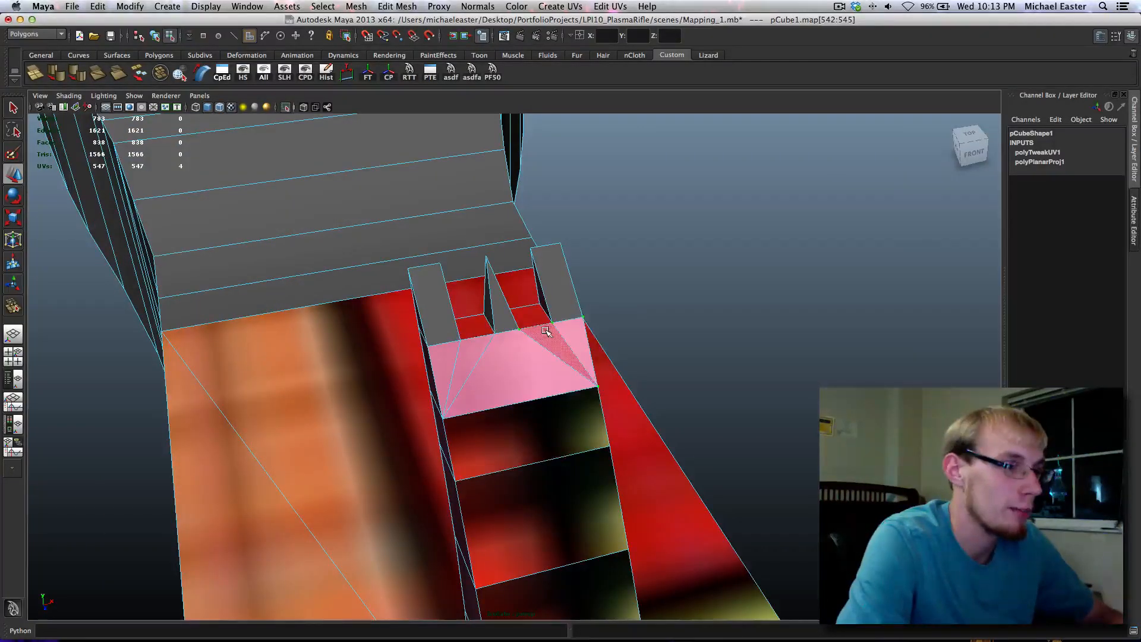
# Select the front faces of the fin's three prongs and apply the PF50 projection to them
pyautogui.moveTo(535, 338); pyautogui.dragTo(552, 319, button='right')
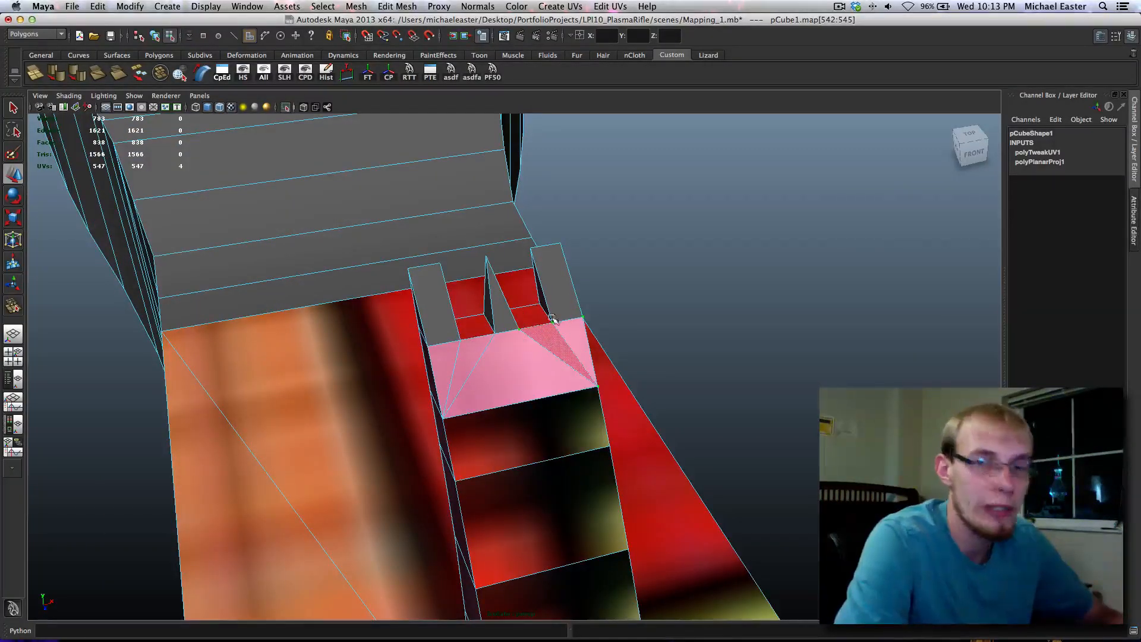
pyautogui.keyDown('shift'); pyautogui.click(496, 319); pyautogui.keyUp('shift')
pyautogui.keyDown('shift'); pyautogui.click(448, 320); pyautogui.keyUp('shift')
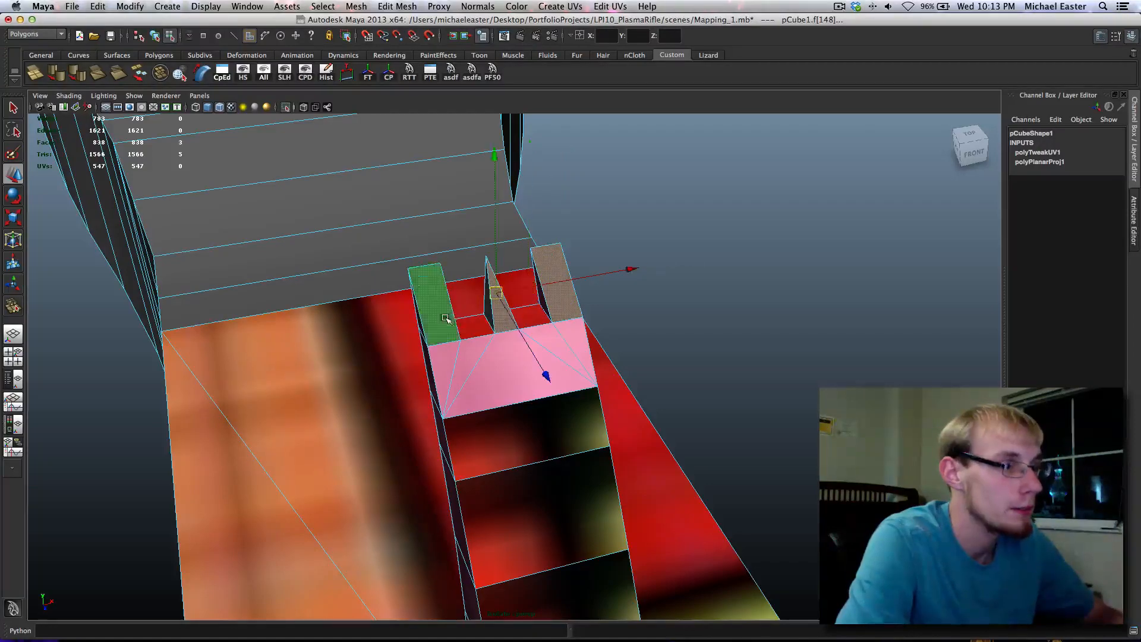
pyautogui.click(497, 77)
# Apply the PF50 projection to the back faces of the fin's three prongs, and to the five adjoining faces below them together
pyautogui.keyDown('alt'); pyautogui.moveTo(326, 332); pyautogui.dragTo(561, 294); pyautogui.keyUp('alt')
pyautogui.click(565, 299)
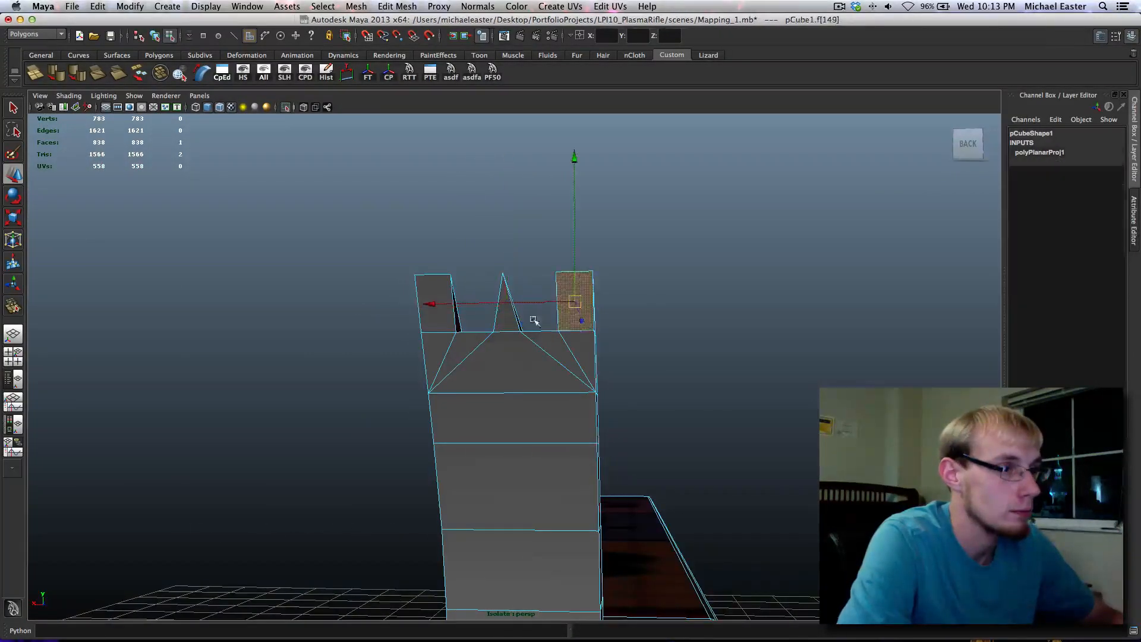
pyautogui.click(454, 351)
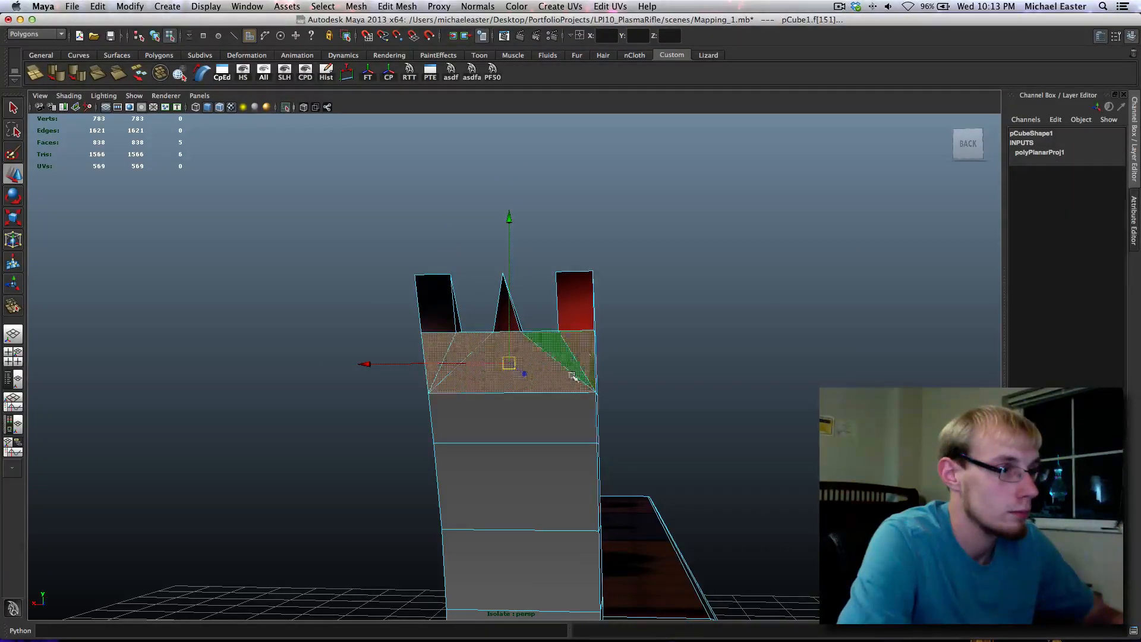
pyautogui.press('g')
# Apply the PF50 projection individually to the three back faces of the fin directly below the triangulated section
pyautogui.click(553, 419)
pyautogui.press('g')
pyautogui.click(547, 484)
pyautogui.press('g')
pyautogui.click(549, 569)
pyautogui.press('g')
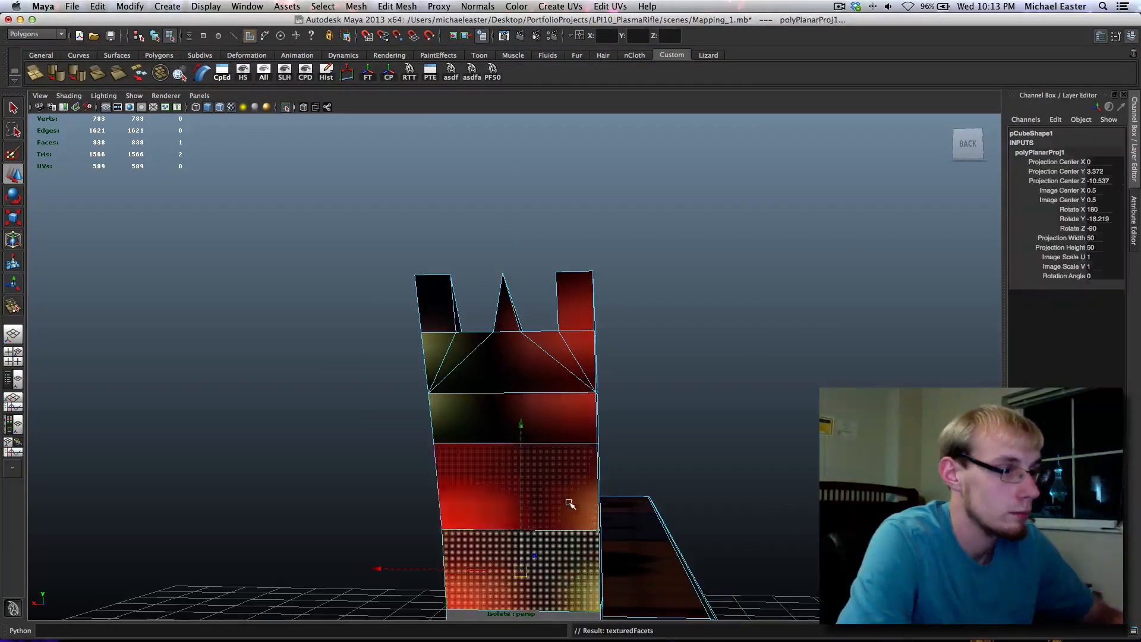
# Continue the individual PF50 projections down the middle and lower back faces of the fin
pyautogui.keyDown('alt'); pyautogui.moveTo(570, 504); pyautogui.dragTo(484, 262, button='middle'); pyautogui.keyUp('alt')
pyautogui.click(475, 416)
pyautogui.press('g')
pyautogui.click(481, 473)
pyautogui.press('g')
pyautogui.click(491, 539)
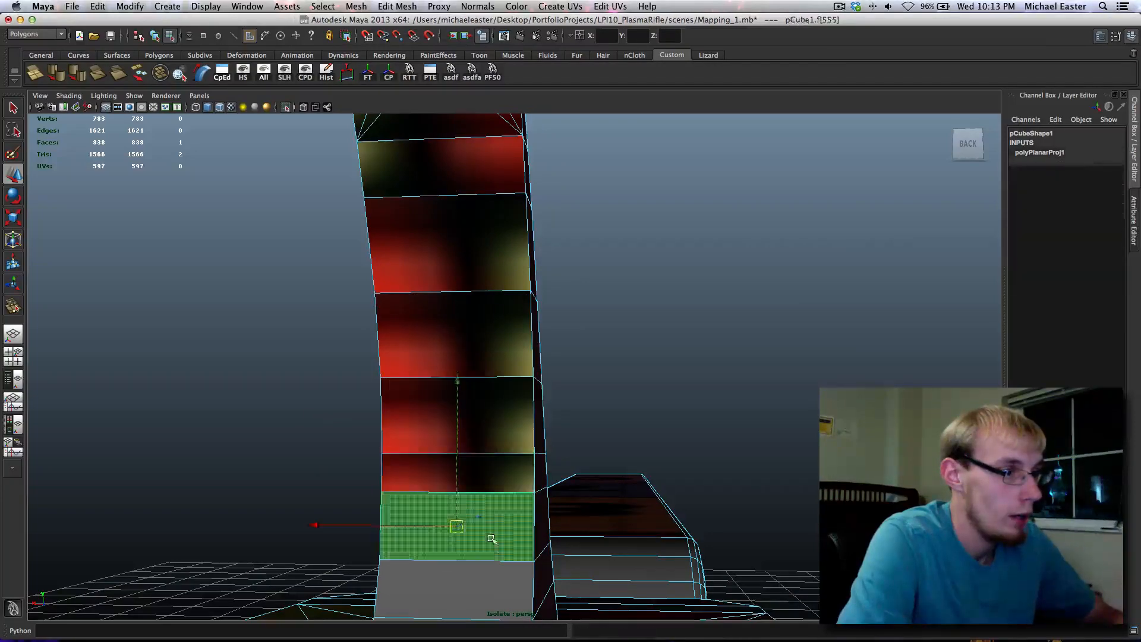
pyautogui.press('g')
# Apply the PF50 projection to each of the last two back faces at the fin's base
pyautogui.click(494, 570)
pyautogui.press('f')
pyautogui.keyDown('alt'); pyautogui.moveTo(476, 390); pyautogui.dragTo(484, 410); pyautogui.keyUp('alt')
pyautogui.press('g')
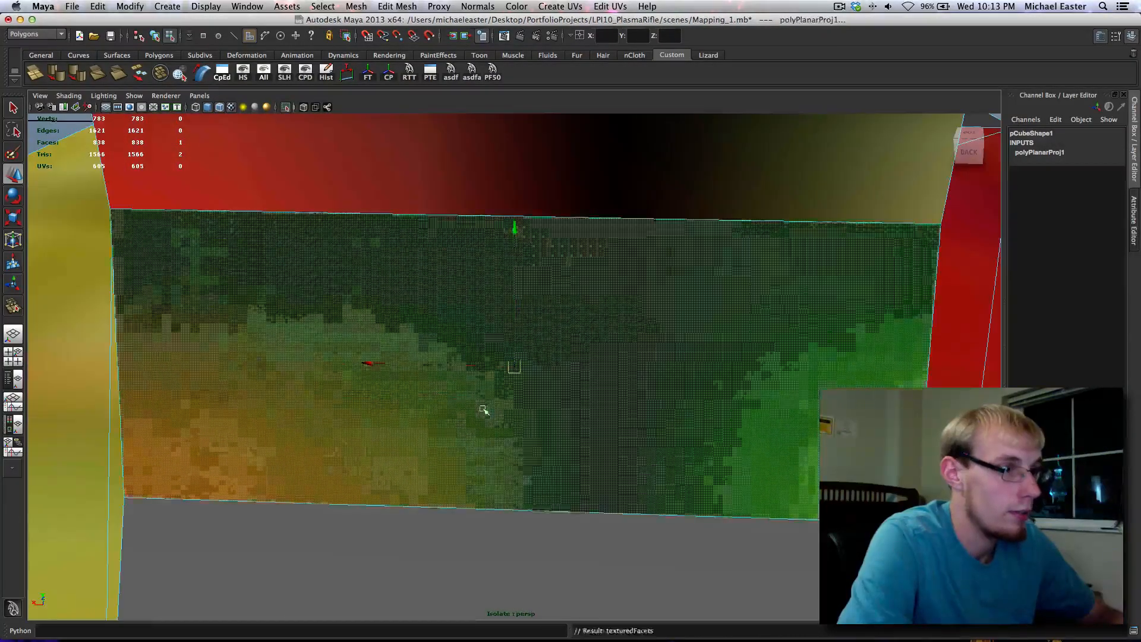
pyautogui.scroll(-10, 484, 413)
pyautogui.click(489, 431)
pyautogui.press('g')
# Project the first four strips from the rear body's top edge onto the slope toward the notch, each with PF50
pyautogui.scroll(-6, 464, 357)
pyautogui.keyDown('alt'); pyautogui.moveTo(253, 297); pyautogui.dragTo(486, 207); pyautogui.keyUp('alt')
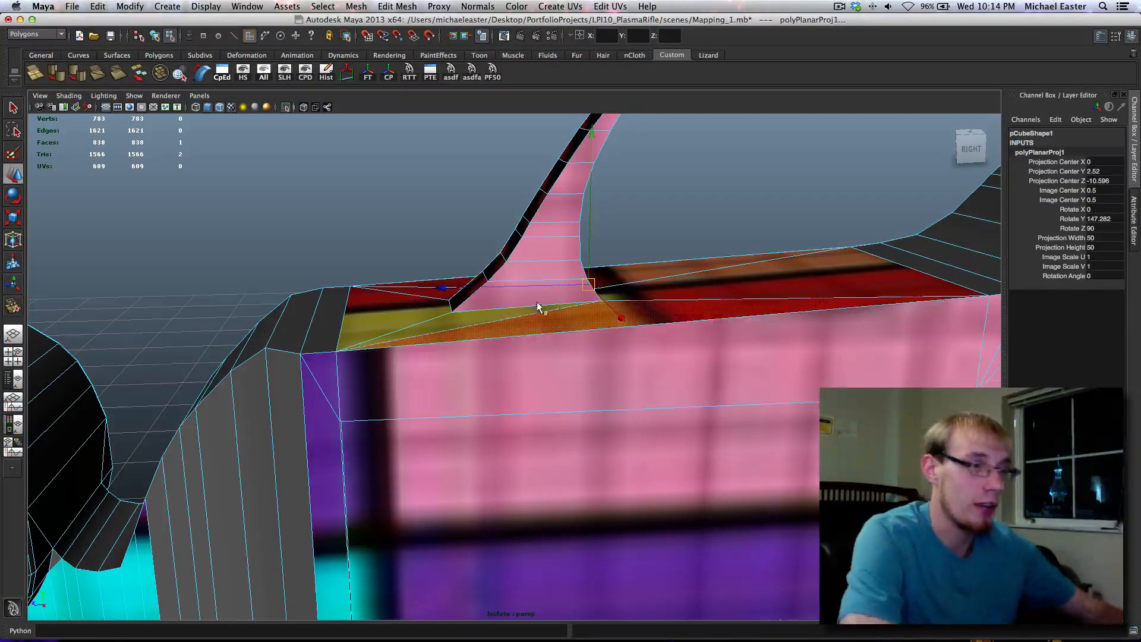
pyautogui.keyDown('alt'); pyautogui.moveTo(538, 306); pyautogui.dragTo(649, 396); pyautogui.keyUp('alt')
pyautogui.click(515, 311)
pyautogui.press('g')
pyautogui.click(495, 322)
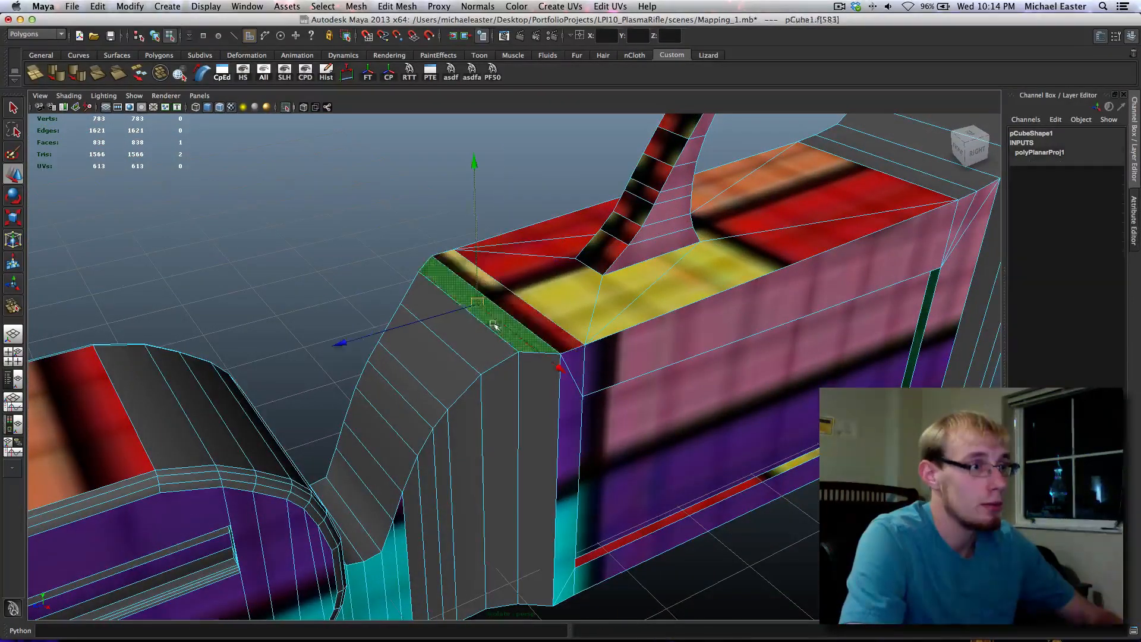
pyautogui.press('g')
pyautogui.click(482, 344)
pyautogui.press('g')
pyautogui.click(438, 390)
pyautogui.press('g')
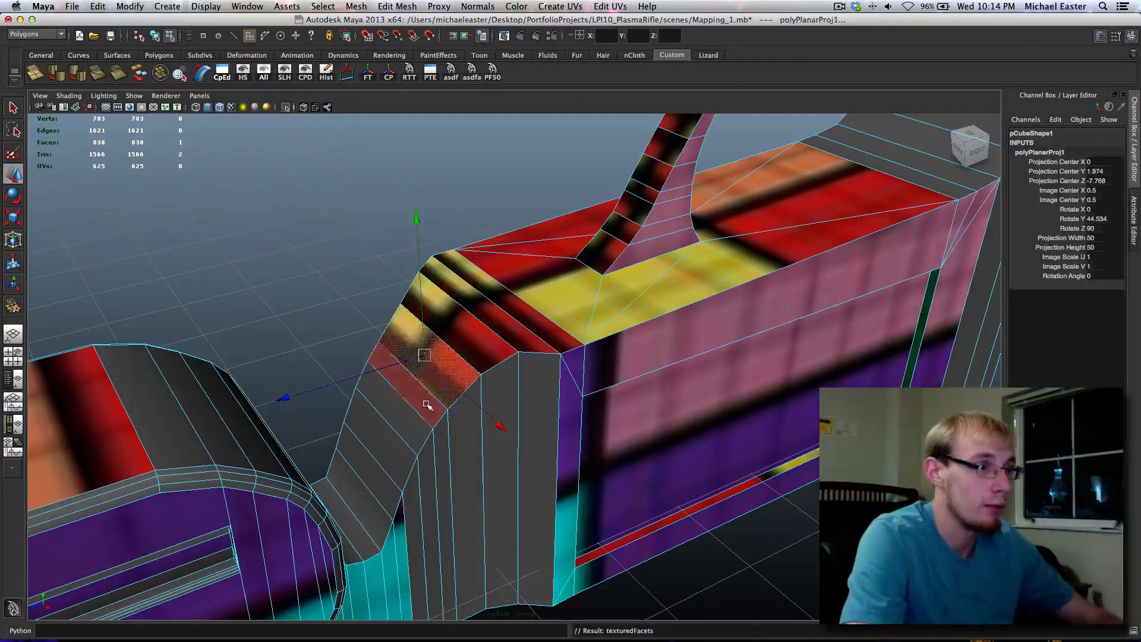
# Apply the PF50 projection to the remaining strips down the rear body's curved slope toward the notch floor
pyautogui.click(428, 405)
pyautogui.press('g')
pyautogui.click(384, 442)
pyautogui.press('g')
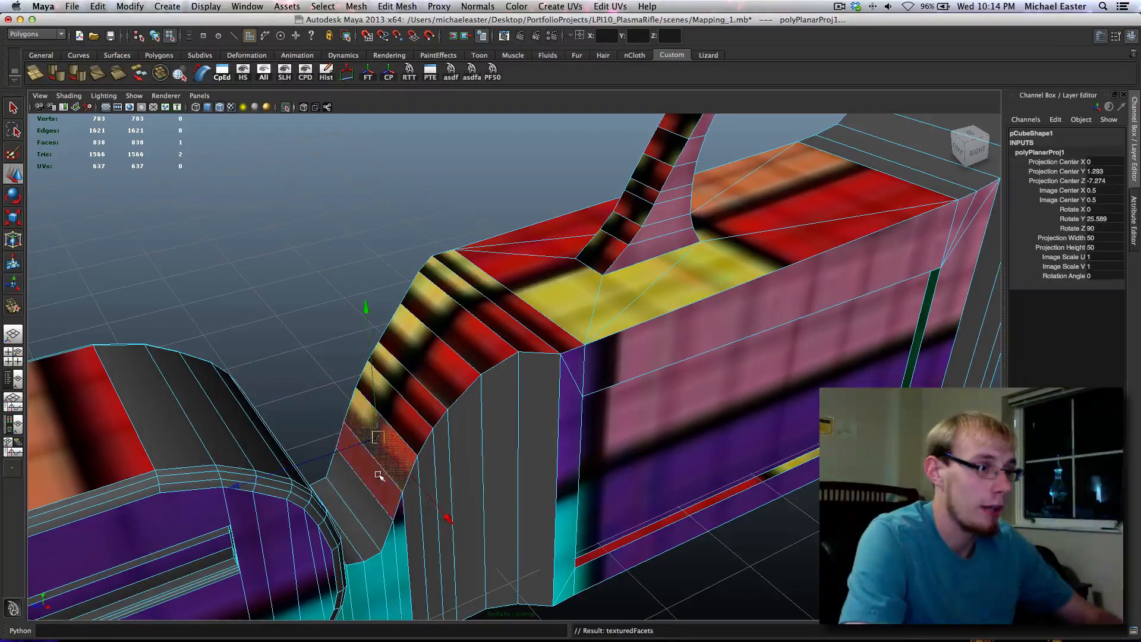
pyautogui.click(379, 476)
pyautogui.press('g')
pyautogui.click(363, 499)
pyautogui.press('g')
# Apply the PF50 projection individually to the four narrow strips forming the floor of the notch between both body sections
pyautogui.keyDown('alt'); pyautogui.moveTo(410, 422); pyautogui.dragTo(365, 438); pyautogui.keyUp('alt')
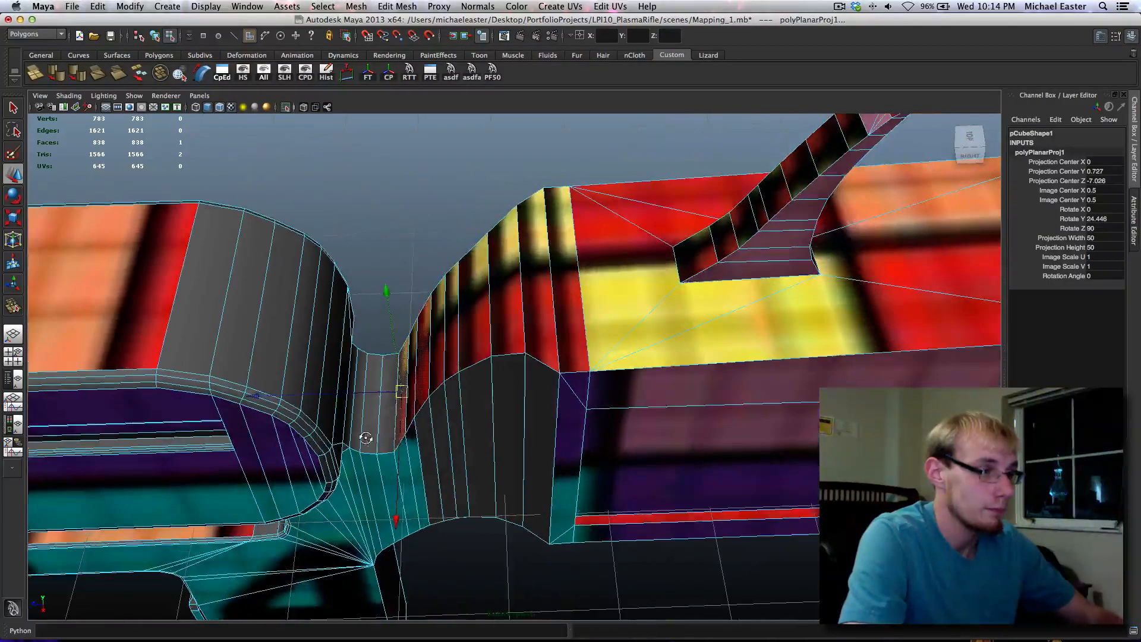
pyautogui.press('f')
pyautogui.keyDown('alt'); pyautogui.moveTo(469, 428); pyautogui.dragTo(461, 422); pyautogui.keyUp('alt')
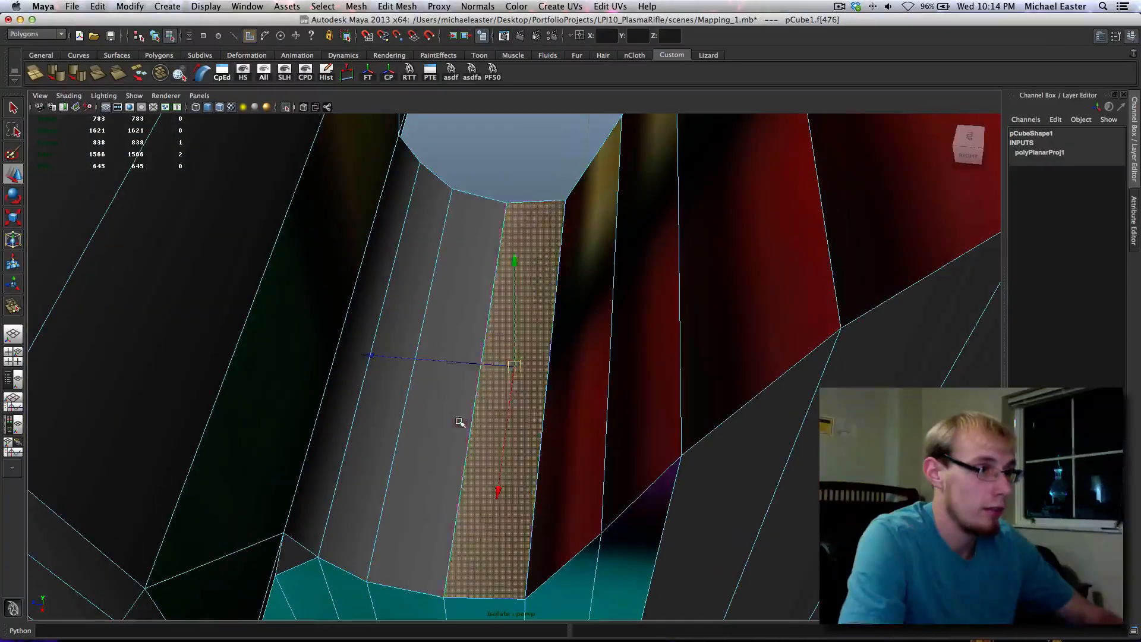
pyautogui.press('g')
pyautogui.click(438, 437)
pyautogui.press('g')
pyautogui.click(366, 454)
pyautogui.press('g')
pyautogui.click(336, 450)
pyautogui.press('g')
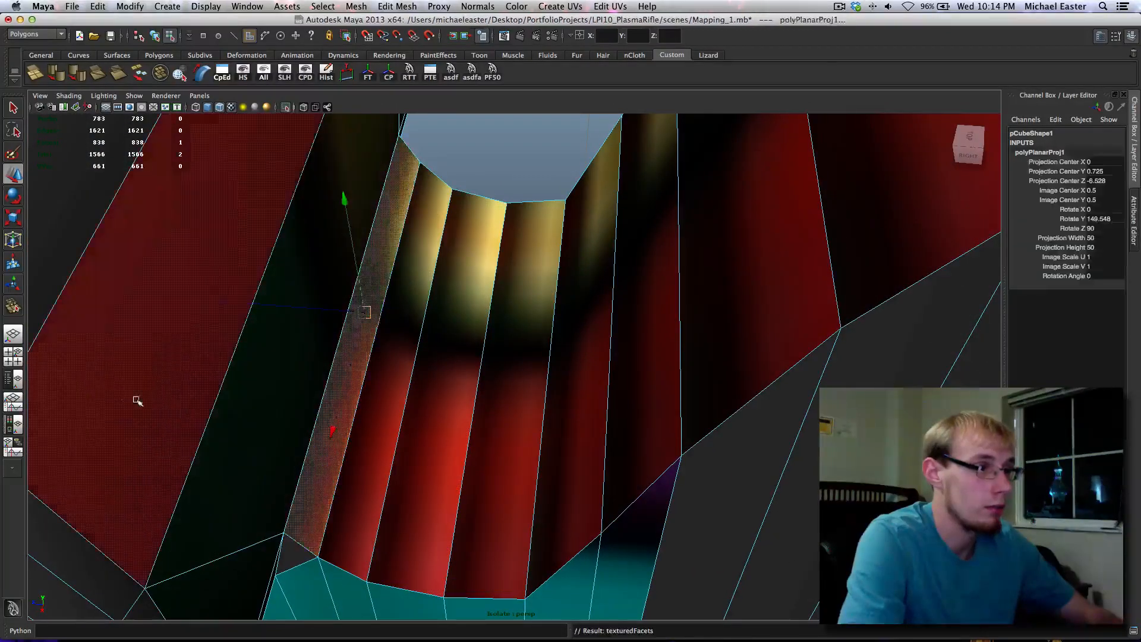
# Project the lower strips of the front section's curved wall beside the notch, one at a time with PF50
pyautogui.click(123, 385)
pyautogui.scroll(-5, 124, 385)
pyautogui.press('g')
pyautogui.click(313, 325)
pyautogui.press('g')
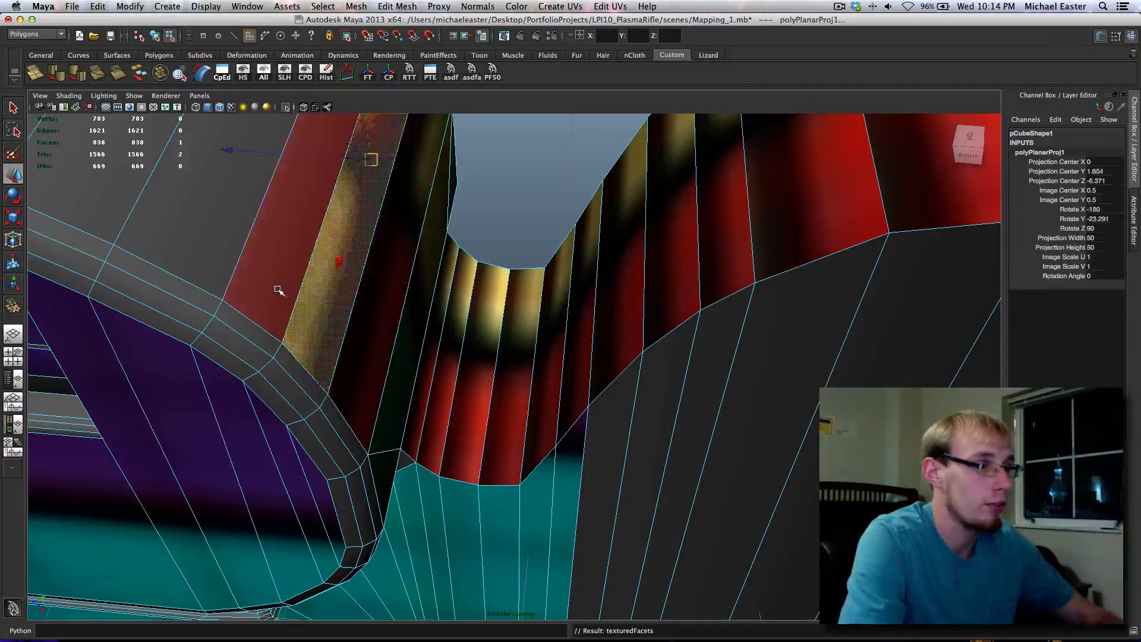
pyautogui.click(277, 290)
pyautogui.scroll(-5, 276, 290)
pyautogui.press('g')
# Apply the PF50 projection to the upper strips of the front section's curved wall, up to its flat top face
pyautogui.click(369, 295)
pyautogui.press('g')
pyautogui.click(332, 286)
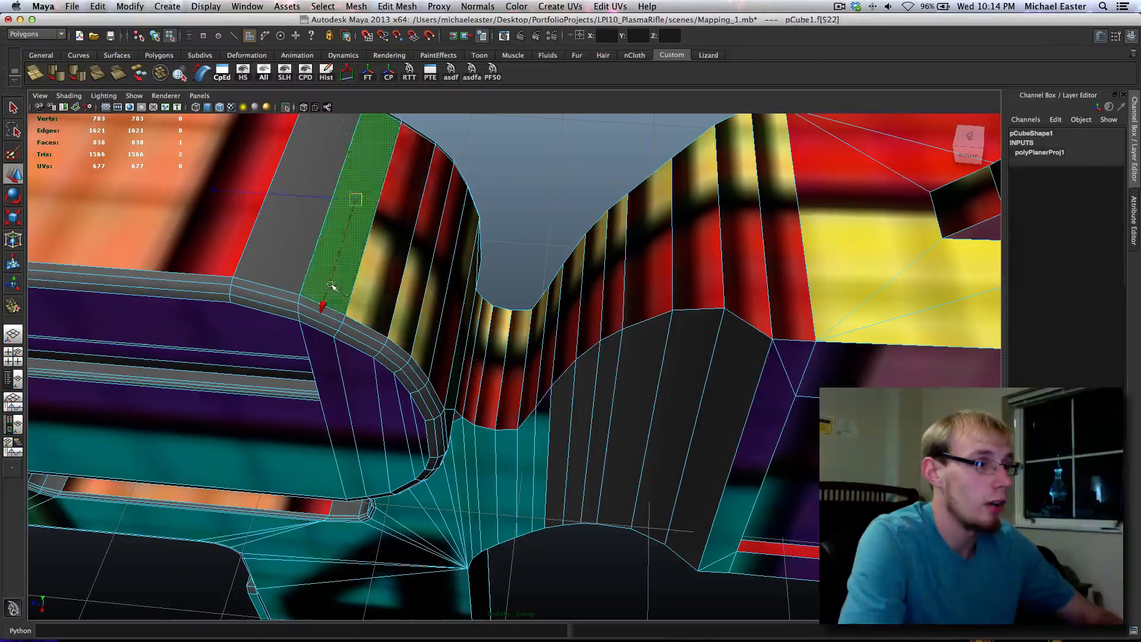
pyautogui.press('g')
pyautogui.click(292, 267)
pyautogui.press('g')
# Apply the PF50 projection to the narrow vertical side strips where the rear body curves outward beside the notch
pyautogui.scroll(-5, 399, 416)
pyautogui.keyDown('alt'); pyautogui.moveTo(511, 505); pyautogui.dragTo(571, 410); pyautogui.keyUp('alt')
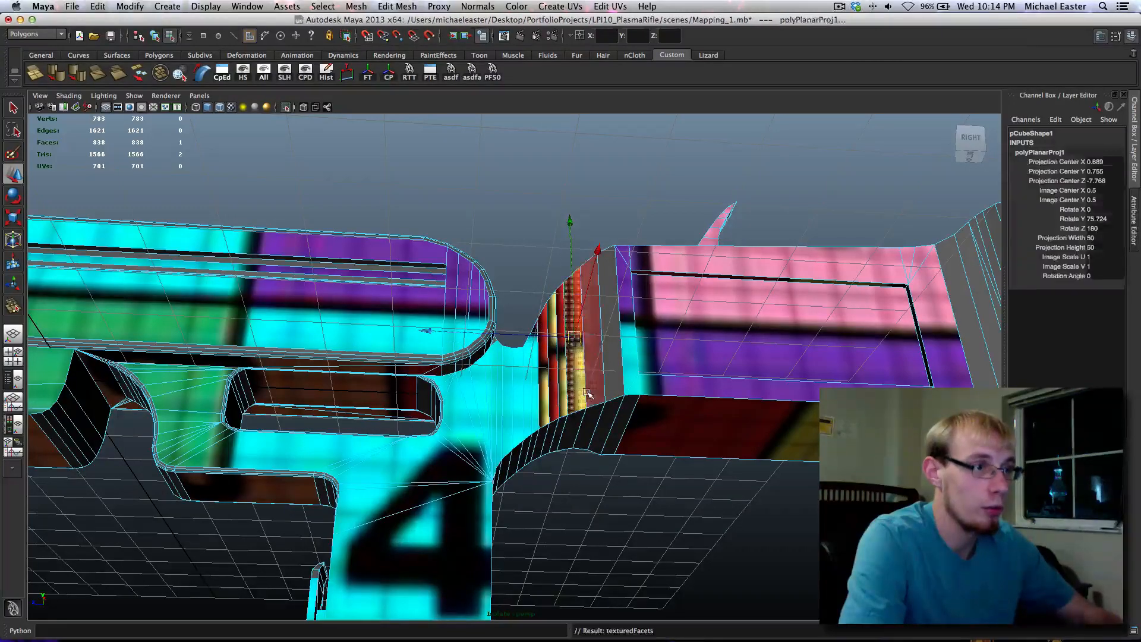
pyautogui.click(615, 383)
pyautogui.press('g')
# Project the curved underside strips between the rear body and the grip individually with PF50
pyautogui.click(649, 448)
pyautogui.press('g')
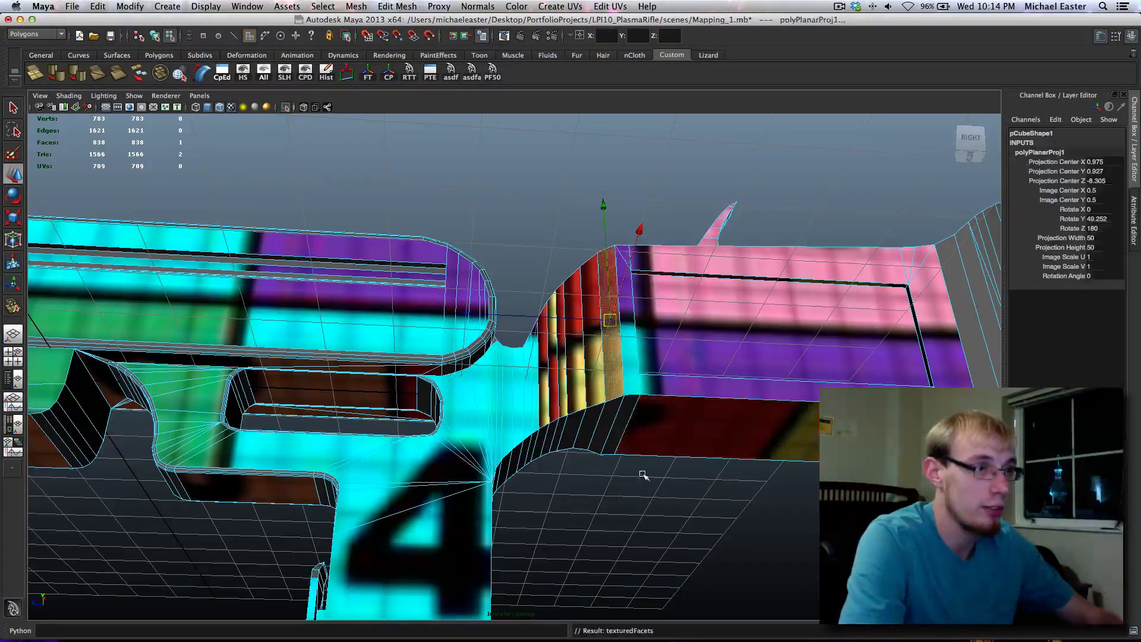
pyautogui.keyDown('alt'); pyautogui.moveTo(649, 448); pyautogui.dragTo(621, 425); pyautogui.keyUp('alt')
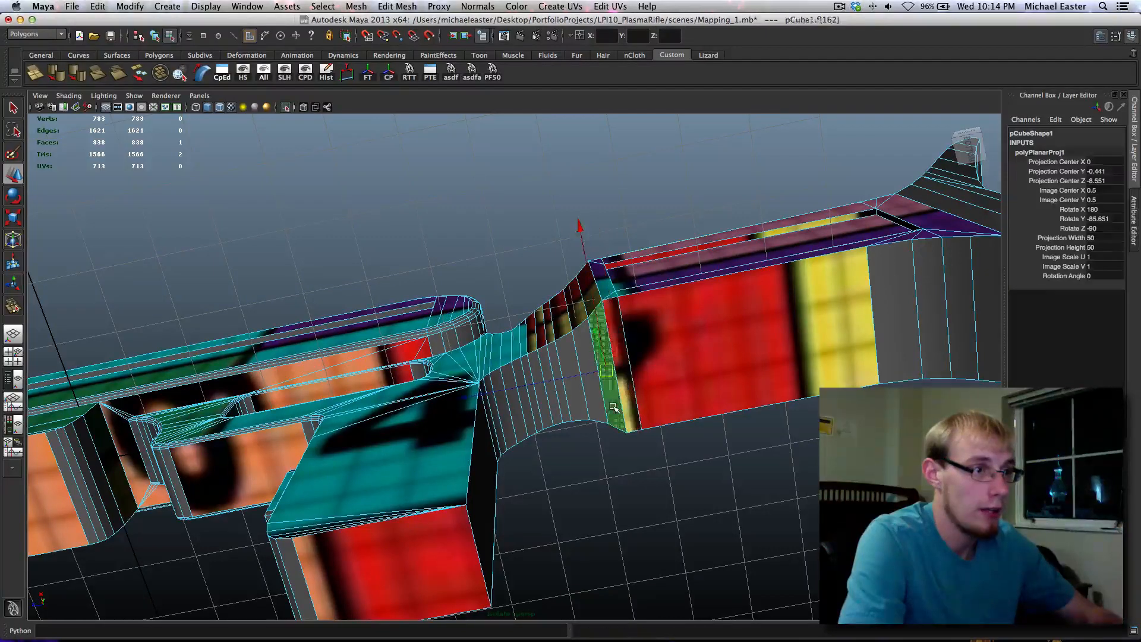
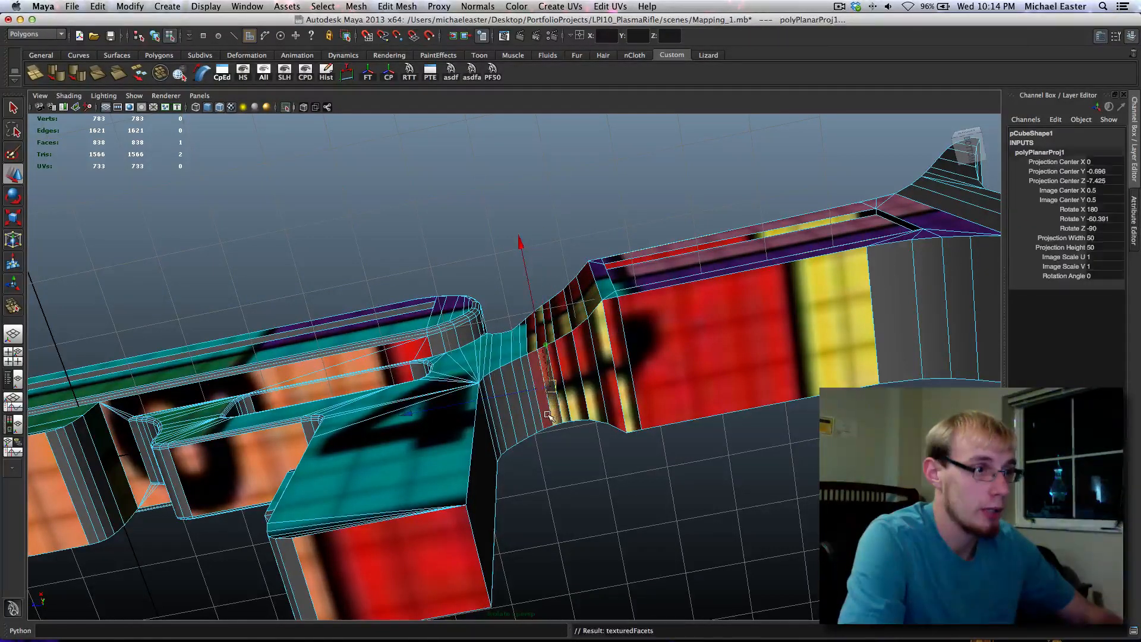
pyautogui.click(515, 426)
pyautogui.press('g')
pyautogui.click(507, 429)
pyautogui.press('g')
# Apply the PF50 projection to the last curved strips above the grip and to the grip's long back face
pyautogui.click(500, 434)
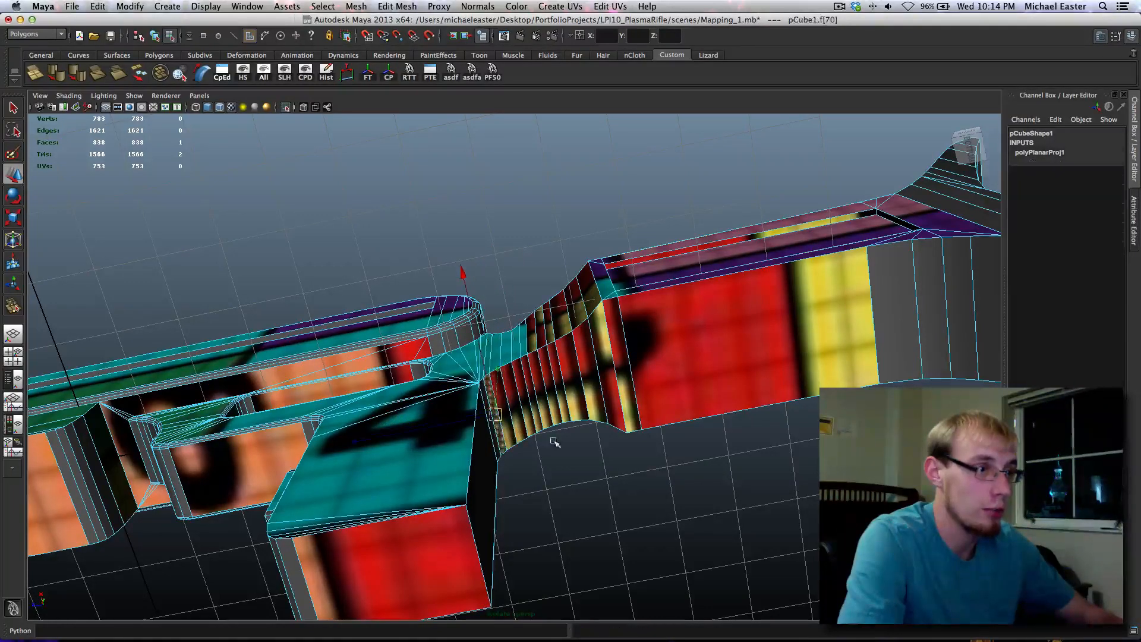
pyautogui.keyDown('alt'); pyautogui.moveTo(555, 433); pyautogui.dragTo(487, 490); pyautogui.keyUp('alt')
pyautogui.press('g')
pyautogui.click(526, 499)
pyautogui.press('g')
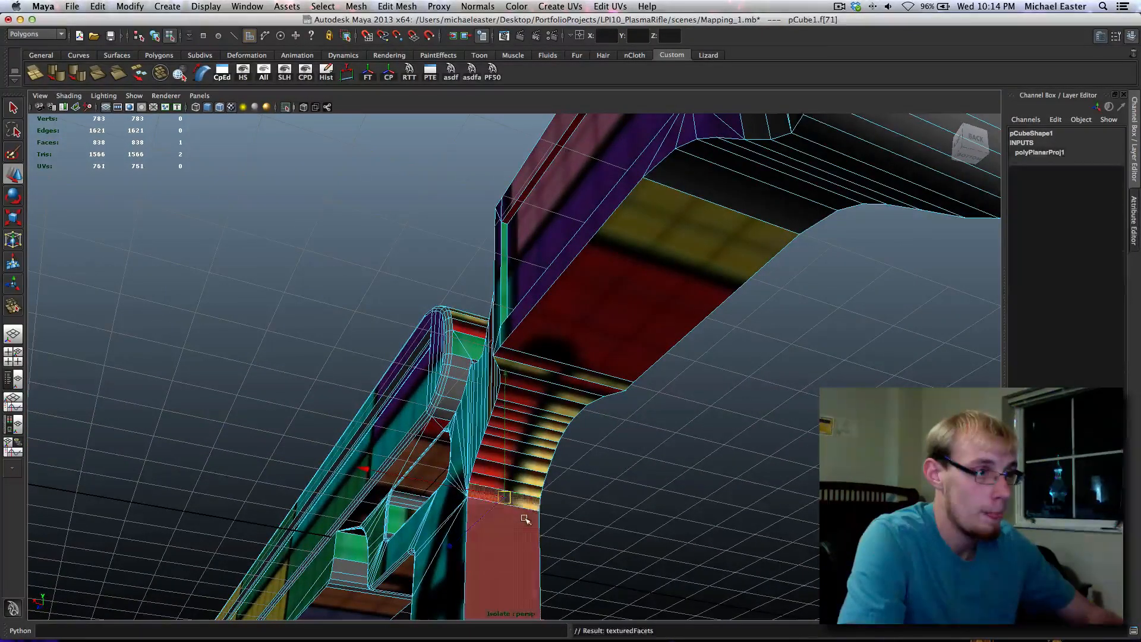
pyautogui.click(526, 519)
pyautogui.press('g')
# Apply the PF50 projection individually to the first three curved strips on the stock's underside, next to the yellow area
pyautogui.scroll(-5, 594, 451)
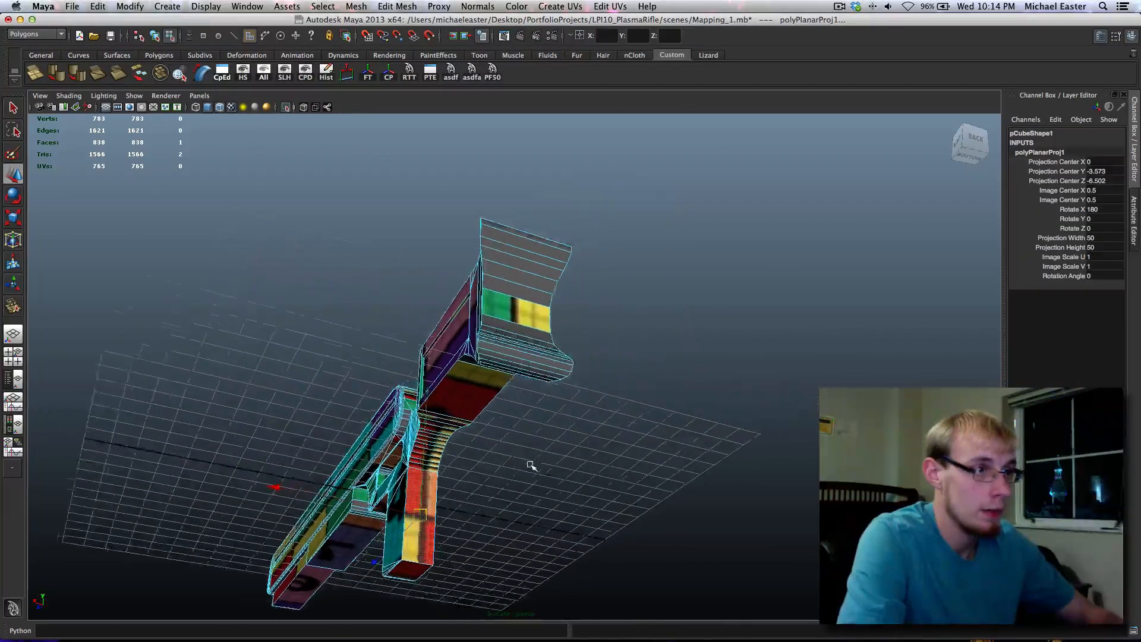
pyautogui.scroll(5, 530, 466)
pyautogui.keyDown('alt'); pyautogui.moveTo(454, 397); pyautogui.dragTo(644, 384); pyautogui.keyUp('alt')
pyautogui.keyDown('alt'); pyautogui.moveTo(711, 416); pyautogui.dragTo(436, 300, button='middle'); pyautogui.keyUp('alt')
pyautogui.scroll(3, 440, 306)
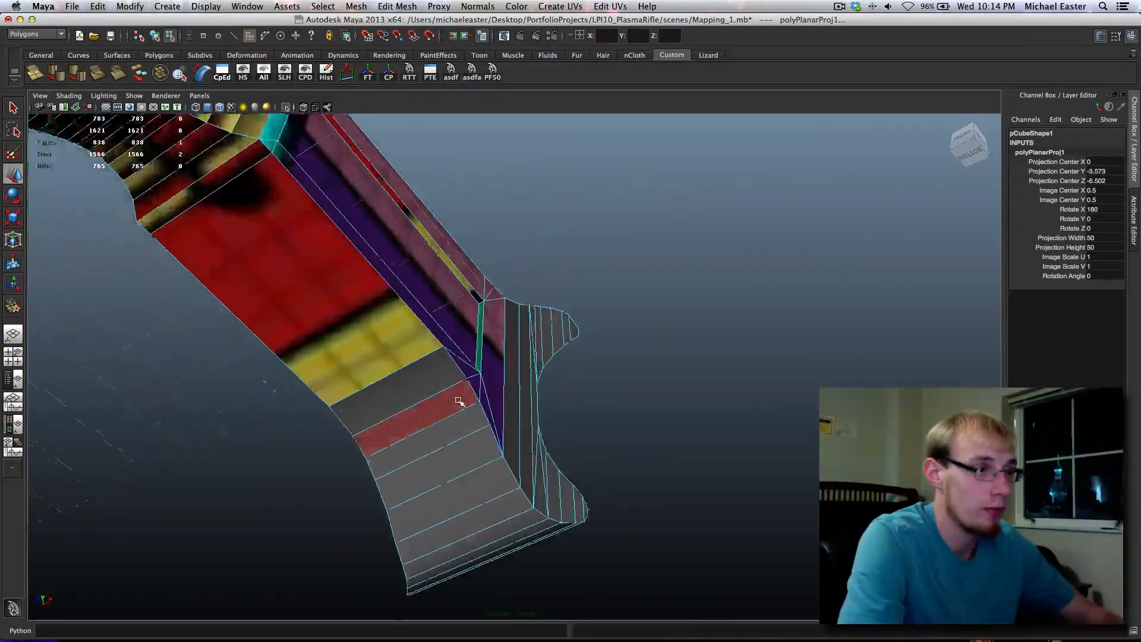
pyautogui.scroll(3, 458, 400)
pyautogui.click(392, 388)
pyautogui.press('g')
pyautogui.click(410, 417)
pyautogui.press('g')
pyautogui.click(433, 458)
pyautogui.press('g')
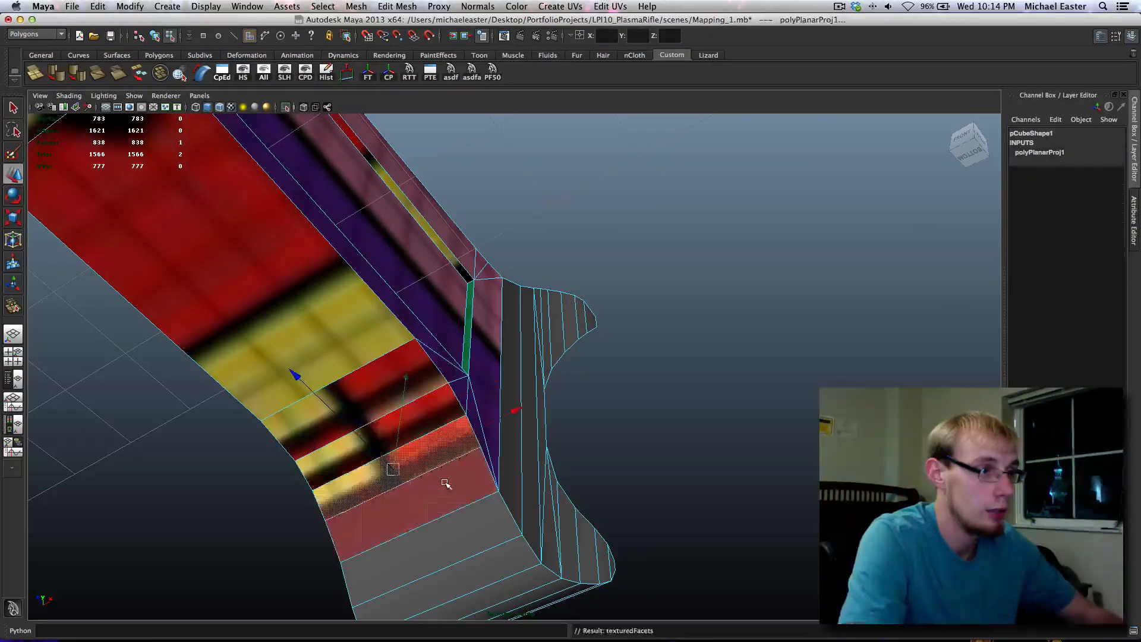
# Project the next four strips along the stock's underside toward its lower tip, each with PF50
pyautogui.click(446, 484)
pyautogui.press('g')
pyautogui.click(477, 521)
pyautogui.press('g')
pyautogui.click(520, 572)
pyautogui.press('g')
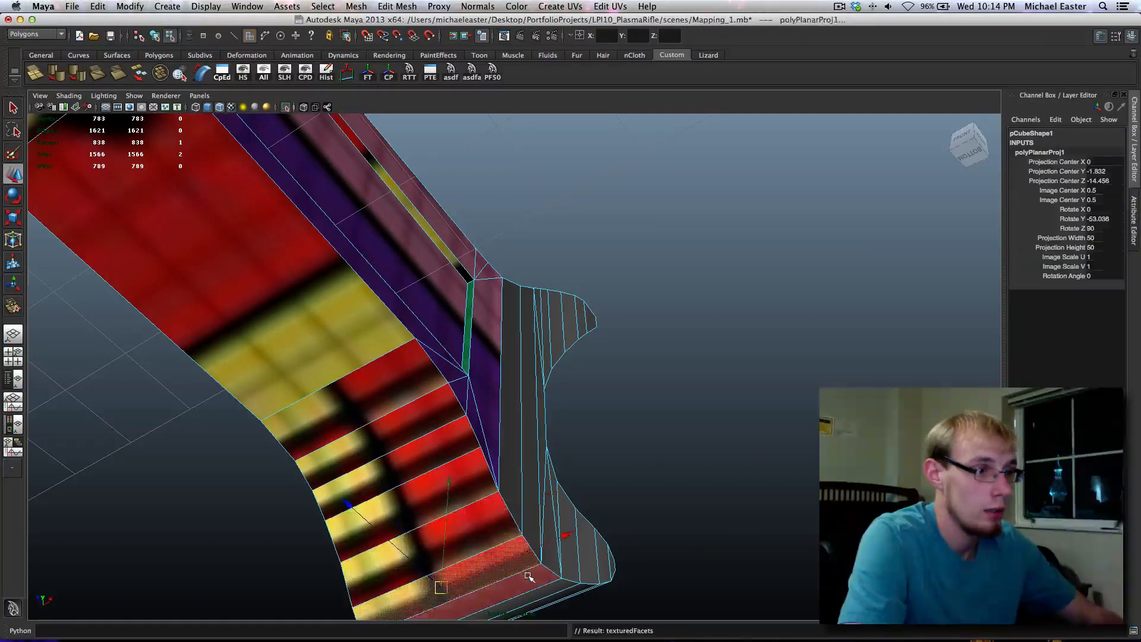
pyautogui.click(530, 576)
pyautogui.press('g')
# Apply the PF50 projection to the narrow strips wrapping around the stock's lower tip
pyautogui.keyDown('alt'); pyautogui.moveTo(559, 516); pyautogui.dragTo(351, 419); pyautogui.keyUp('alt')
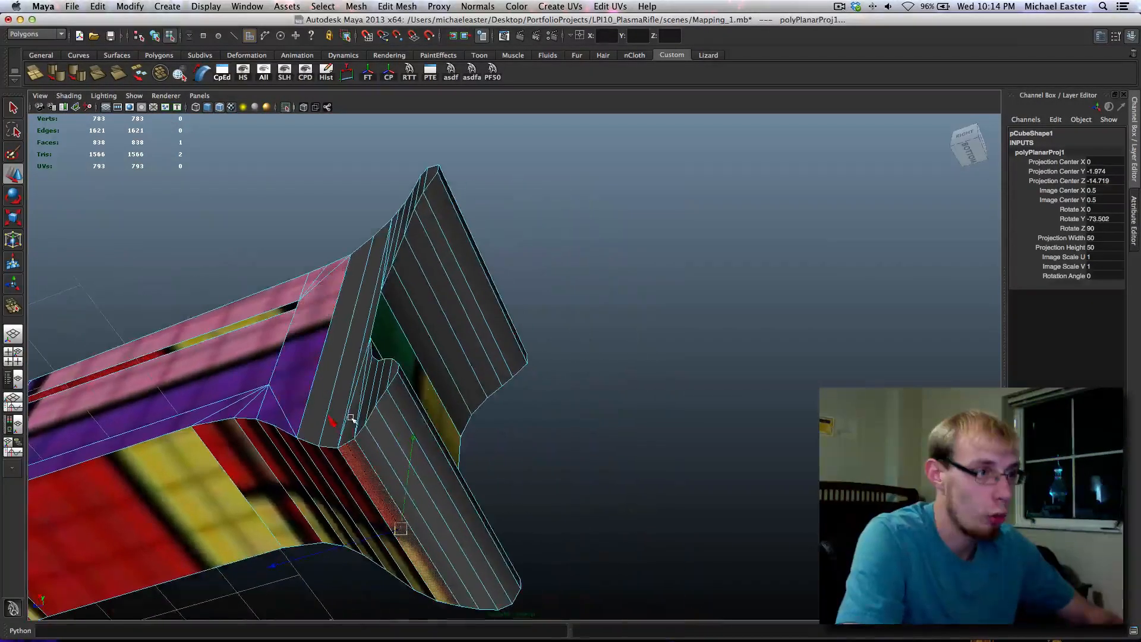
pyautogui.click(389, 473)
pyautogui.click(386, 431)
pyautogui.press('g')
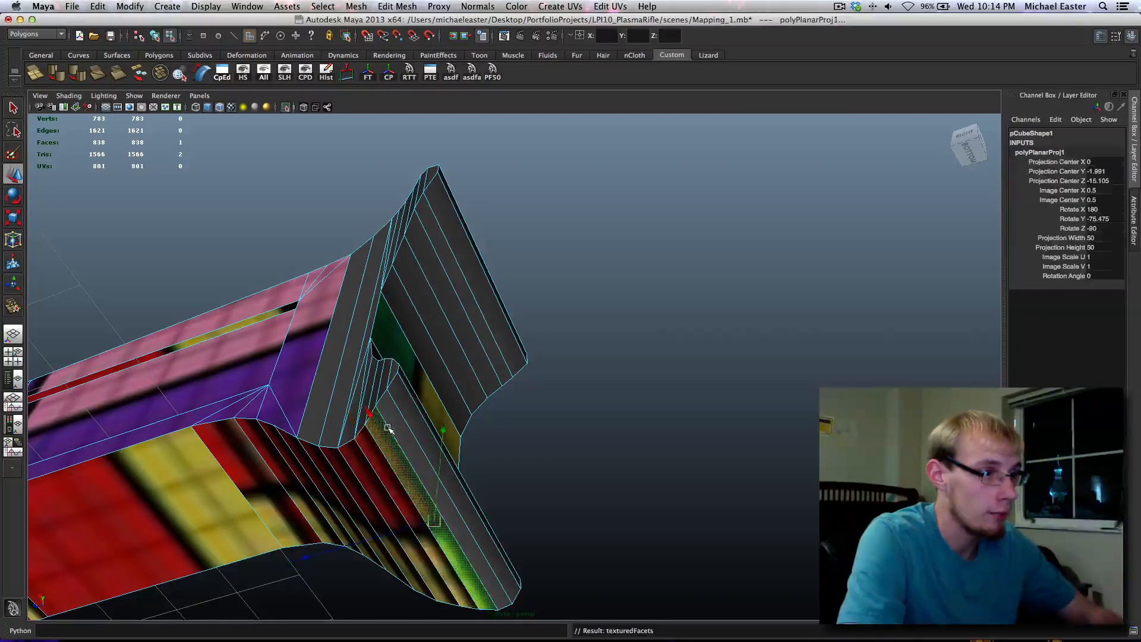
# Project the lower curved strips on the back of the stock individually with PF50, working up from the lower tip
pyautogui.keyDown('alt'); pyautogui.moveTo(404, 437); pyautogui.dragTo(424, 560); pyautogui.keyUp('alt')
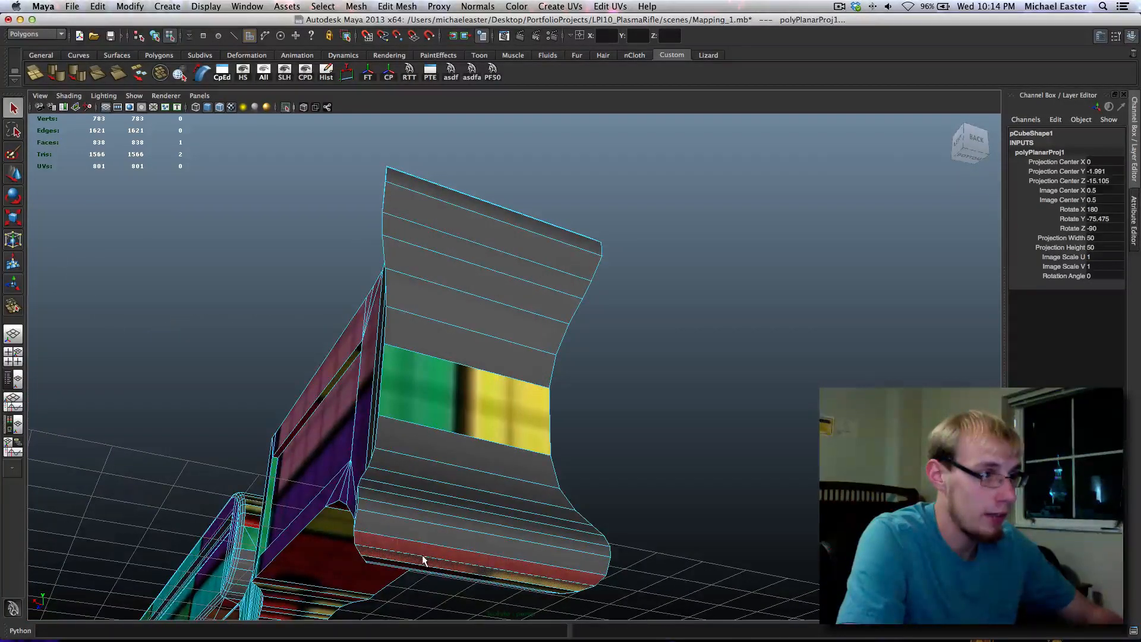
pyautogui.click(478, 540)
pyautogui.press('g')
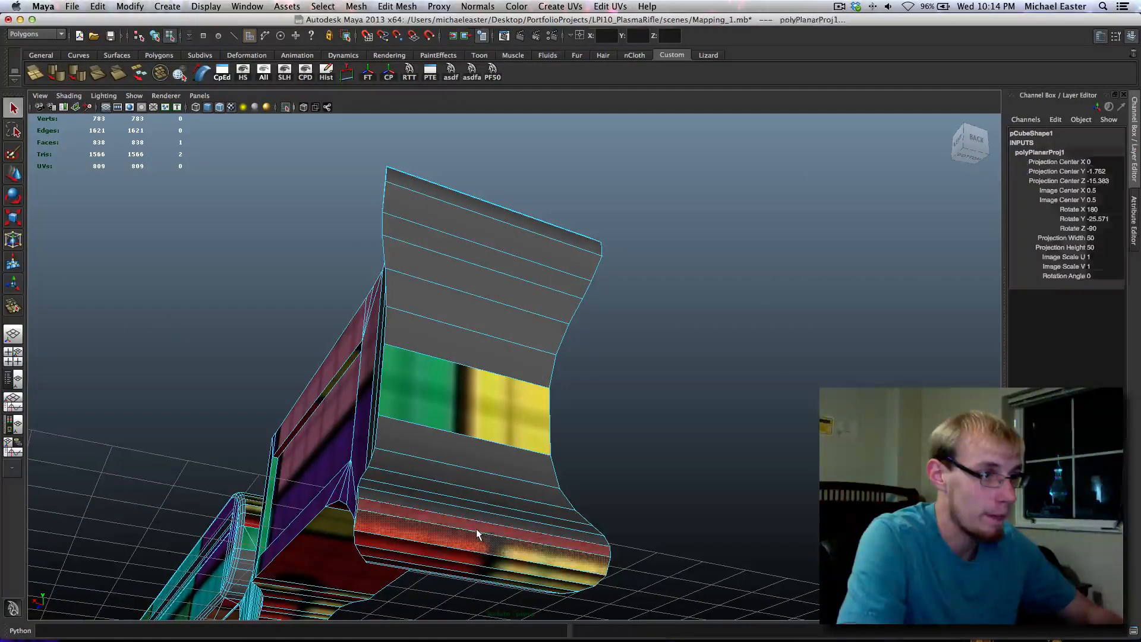
pyautogui.click(482, 493)
pyautogui.press('g')
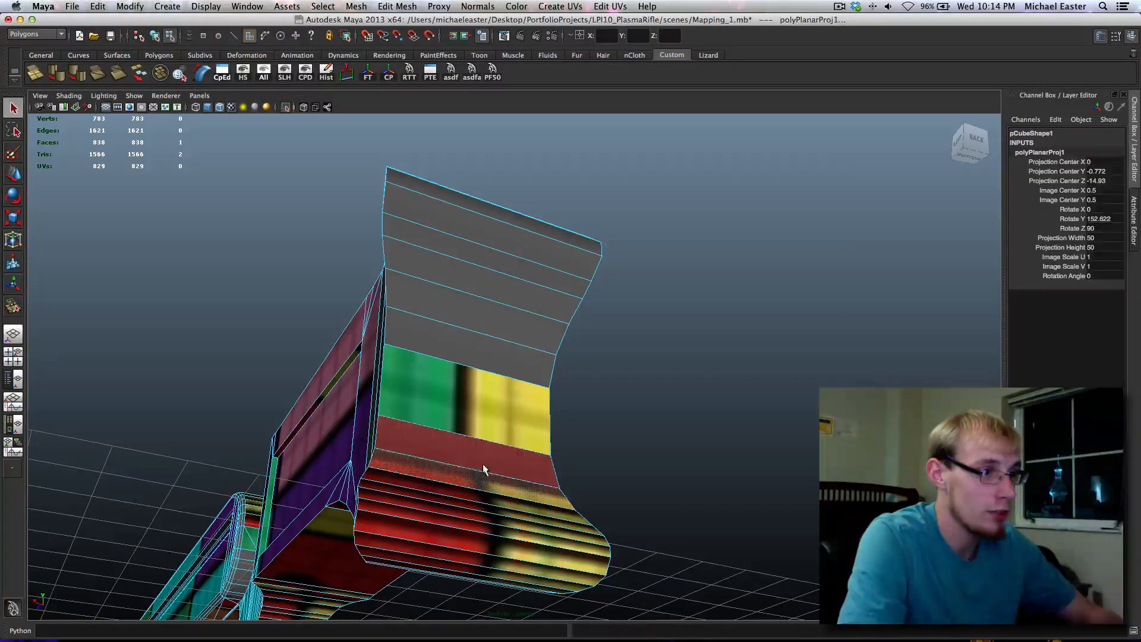
# Apply the PF50 projection to each strip directly above the green-and-yellow face on the stock's back
pyautogui.click(496, 337)
pyautogui.press('g')
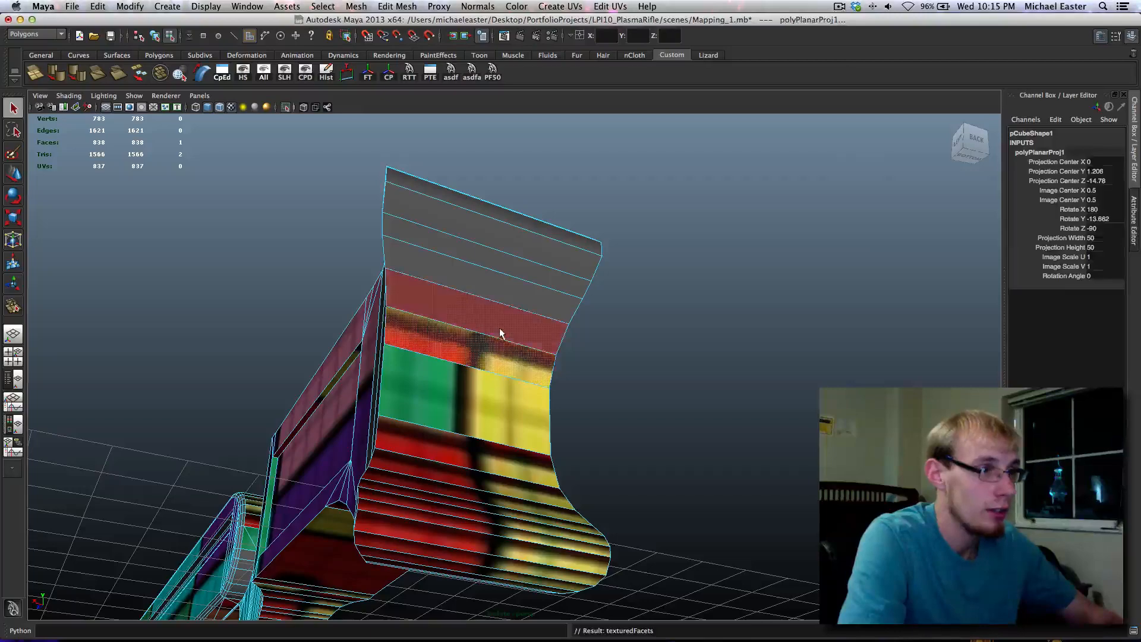
pyautogui.click(510, 306)
pyautogui.click(509, 281)
pyautogui.press('g')
# Project the remaining upper strips on the stock's back up to its upper tip, each with PF50
pyautogui.click(509, 256)
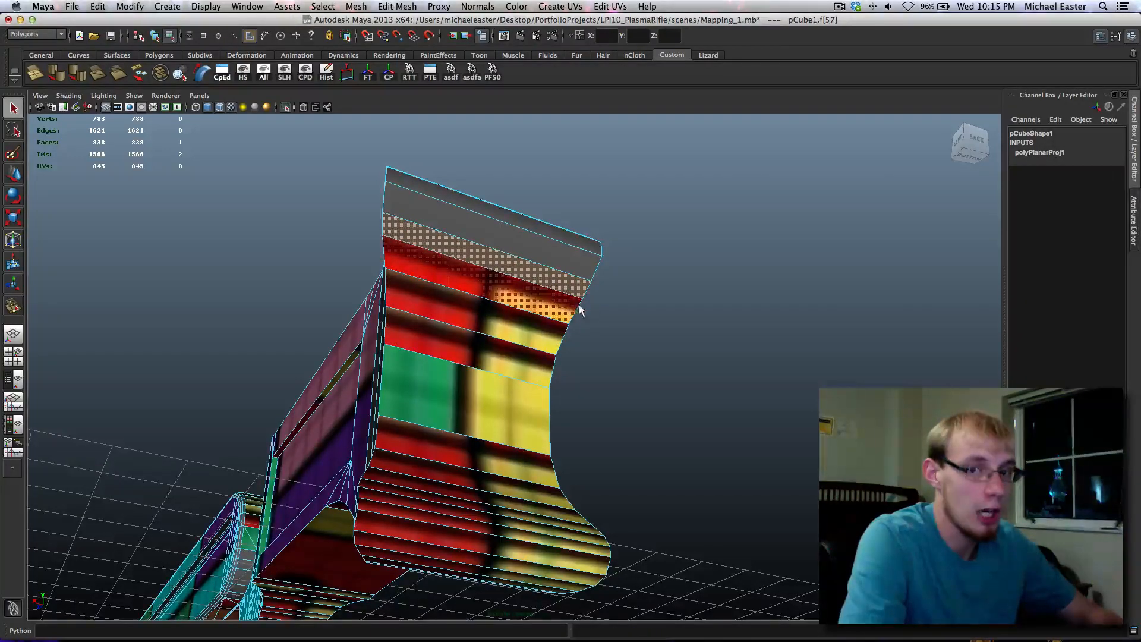
pyautogui.keyDown('alt'); pyautogui.moveTo(578, 307); pyautogui.dragTo(466, 334); pyautogui.keyUp('alt')
pyautogui.press('f')
pyautogui.press('g')
pyautogui.click(461, 294)
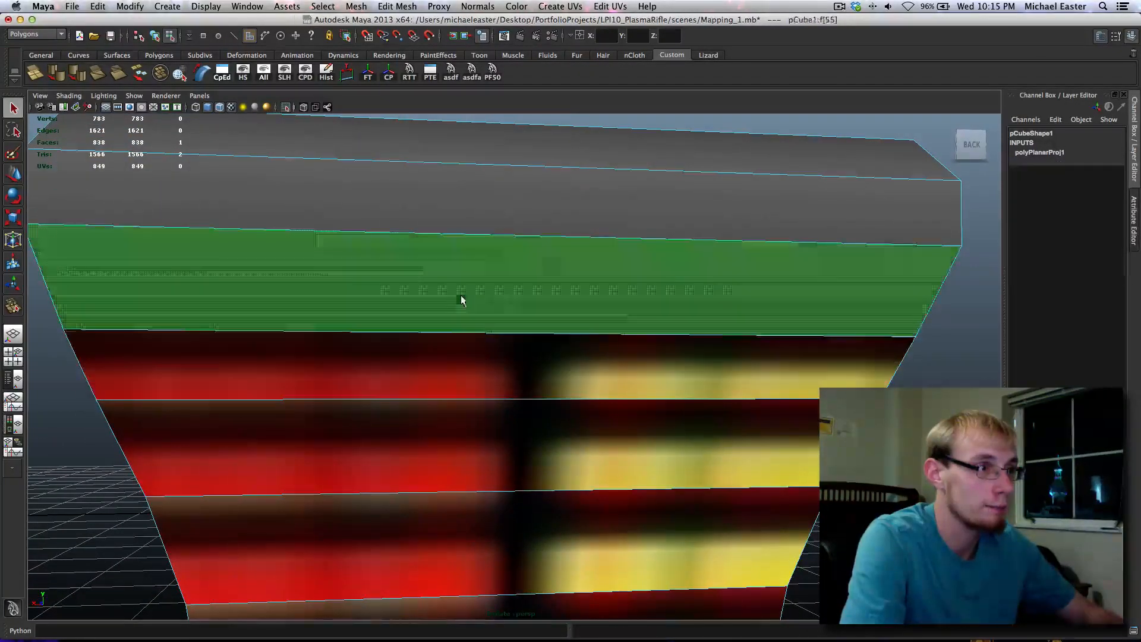
pyautogui.press('g')
pyautogui.click(453, 209)
pyautogui.press('g')
pyautogui.click(459, 143)
pyautogui.press('g')
# Apply the PF50 projection individually to the first strips over the stock's upper tip
pyautogui.keyDown('alt'); pyautogui.moveTo(480, 210); pyautogui.dragTo(483, 314); pyautogui.keyUp('alt')
pyautogui.click(521, 407)
pyautogui.press('g')
pyautogui.click(509, 348)
pyautogui.press('g')
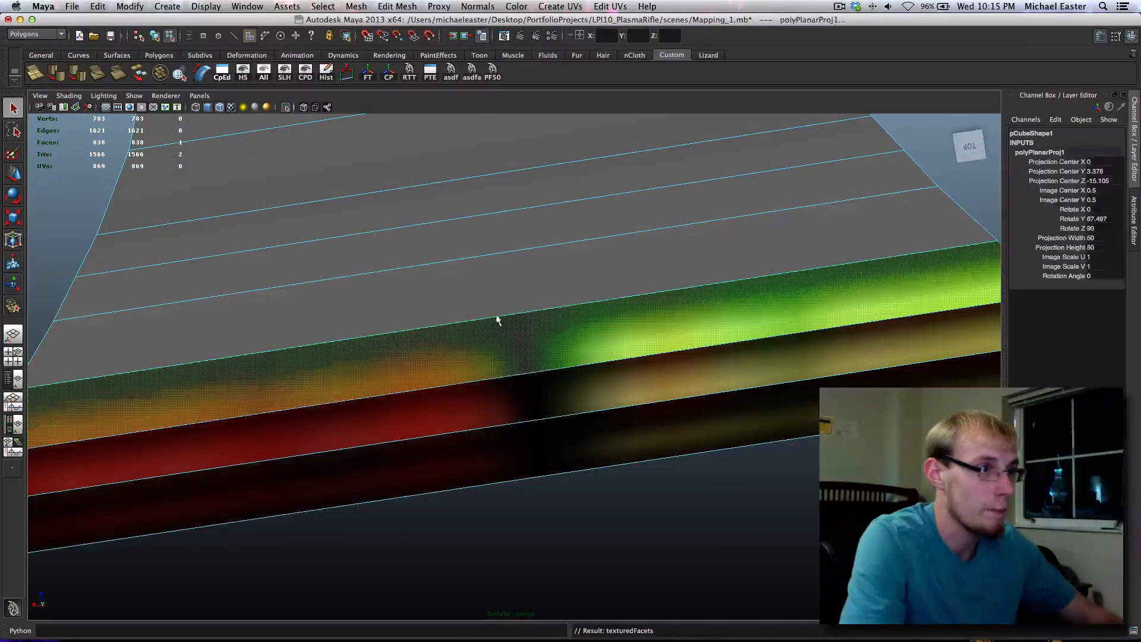
pyautogui.click(483, 291)
pyautogui.press('g')
# Project the next three strips down the front slope of the stock's upper tip individually with PF50
pyautogui.click(464, 234)
pyautogui.press('g')
pyautogui.click(448, 189)
pyautogui.press('g')
pyautogui.click(444, 178)
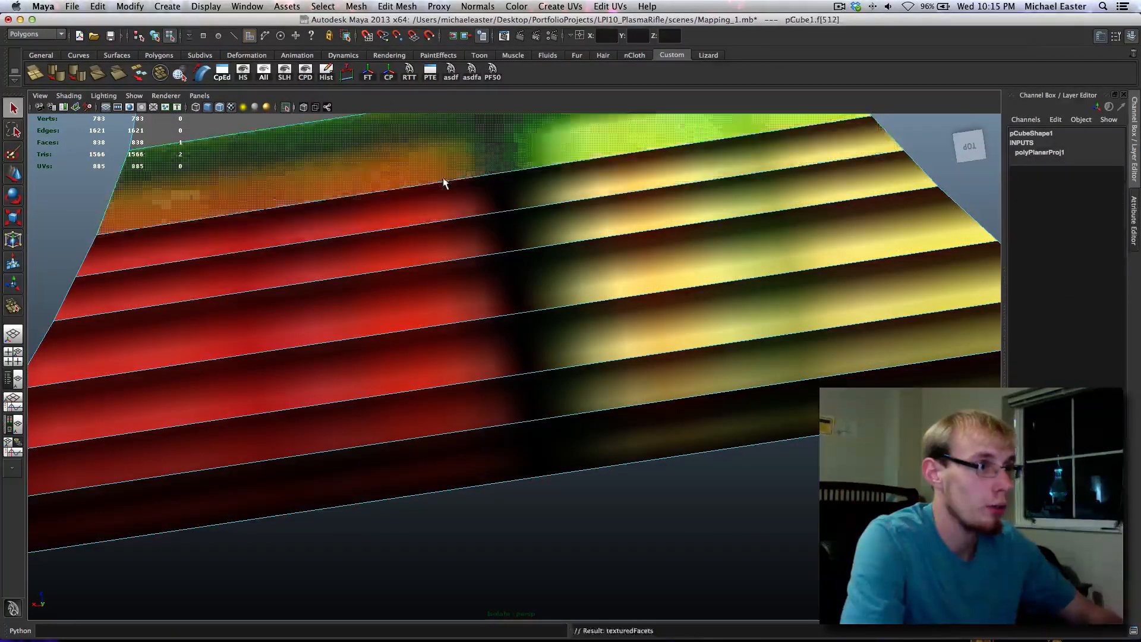
pyautogui.press('g')
pyautogui.scroll(-5, 446, 181)
pyautogui.keyDown('alt'); pyautogui.moveTo(456, 290); pyautogui.dragTo(255, 269); pyautogui.keyUp('alt')
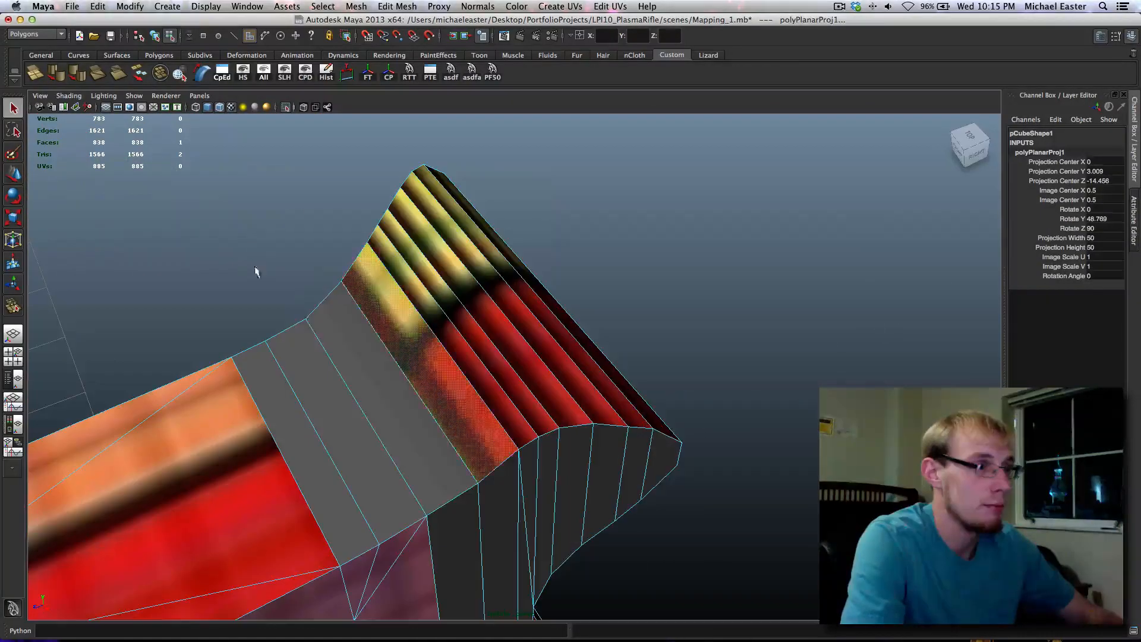
# Project the remaining strips down the stock's top slope individually with PF50, ending at the orange-and-red top face
pyautogui.click(390, 428)
pyautogui.press('g')
pyautogui.click(354, 433)
pyautogui.press('g')
pyautogui.click(310, 464)
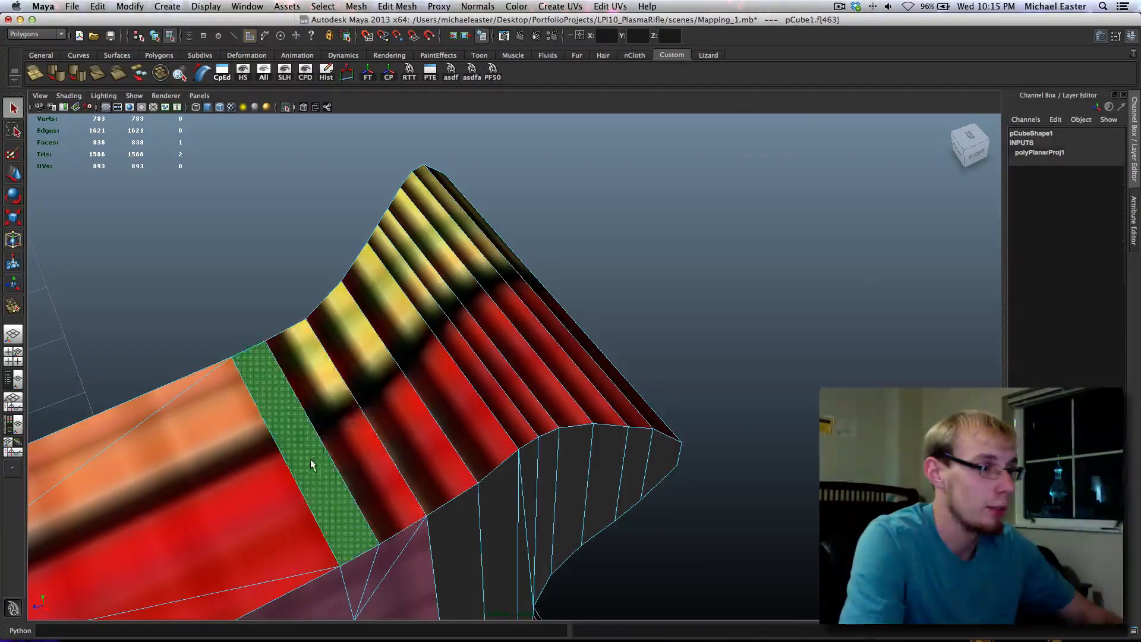
pyautogui.press('g')
# Apply PF50 separately to the three tall strips behind the pink-and-purple face on the stock's right side
pyautogui.keyDown('alt'); pyautogui.moveTo(599, 601); pyautogui.dragTo(540, 530); pyautogui.keyUp('alt')
pyautogui.keyDown('alt'); pyautogui.moveTo(540, 530); pyautogui.dragTo(568, 289, button='middle'); pyautogui.keyUp('alt')
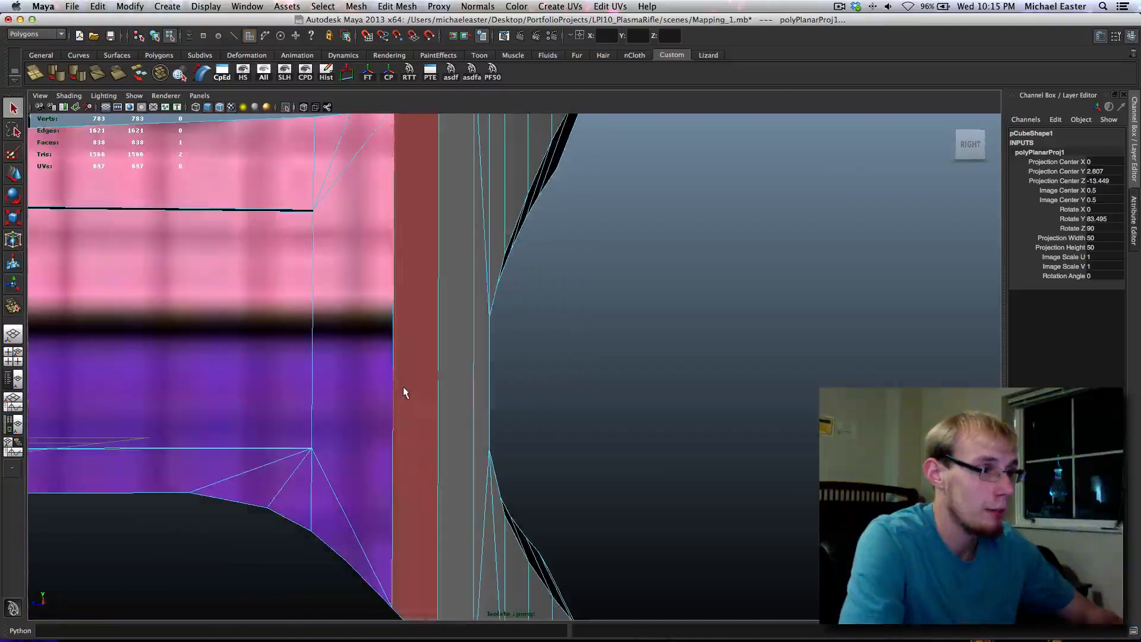
pyautogui.click(404, 388)
pyautogui.press('g')
pyautogui.click(460, 388)
pyautogui.press('g')
pyautogui.click(477, 380)
pyautogui.press('g')
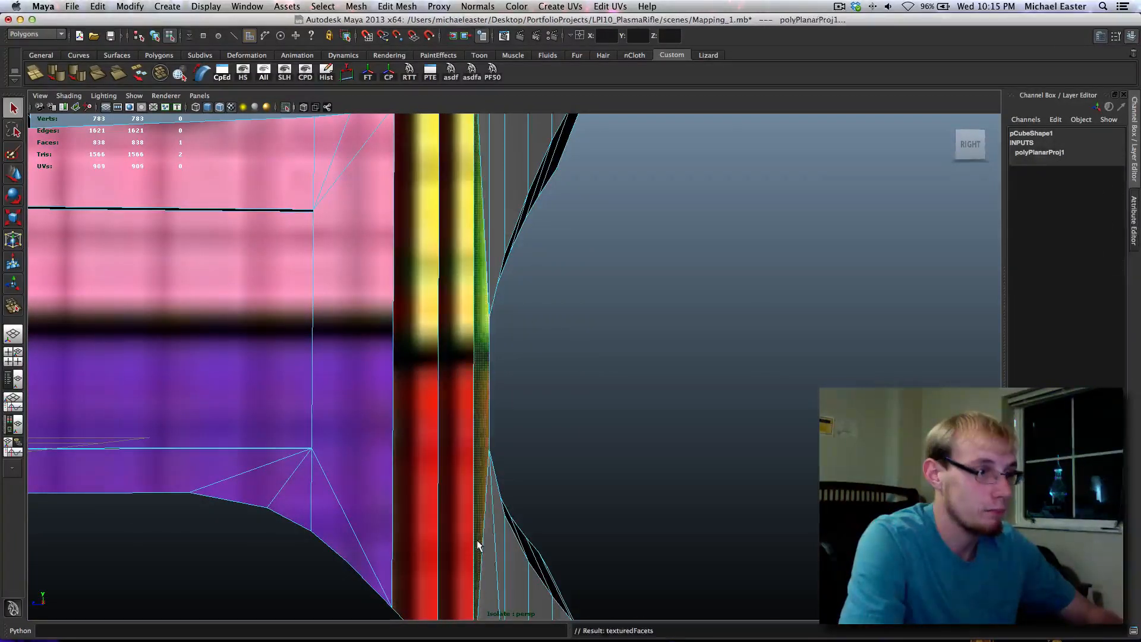
# Project the triangular sliver and vertical strips on the right side of the stock's lower tip with PF50
pyautogui.click(495, 543)
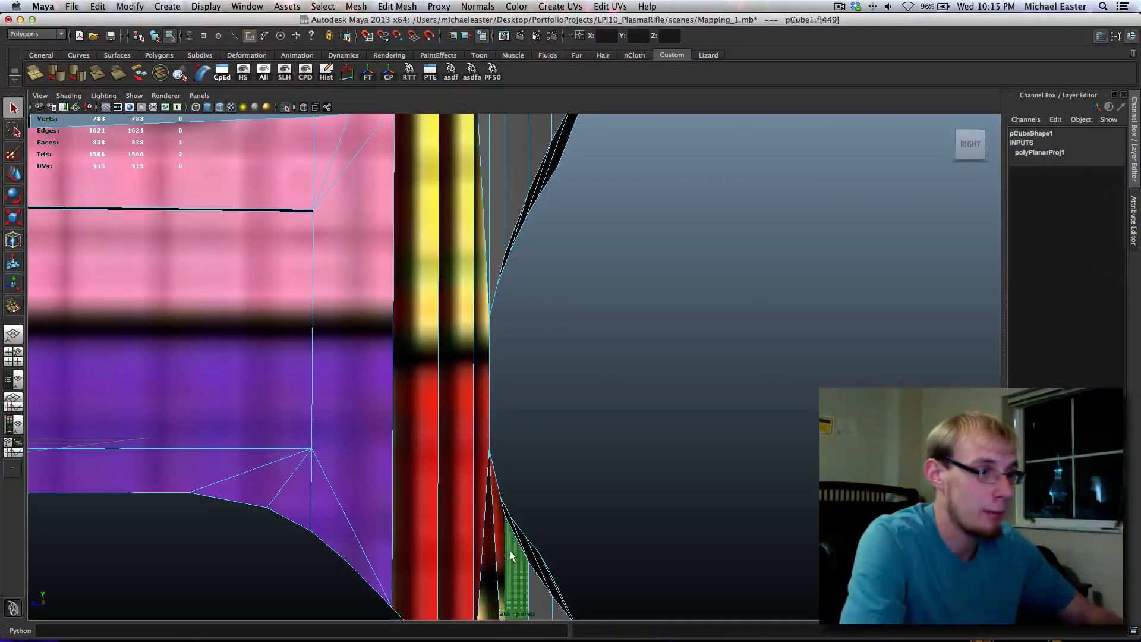
pyautogui.keyDown('alt'); pyautogui.moveTo(516, 560); pyautogui.dragTo(465, 367, button='middle'); pyautogui.keyUp('alt')
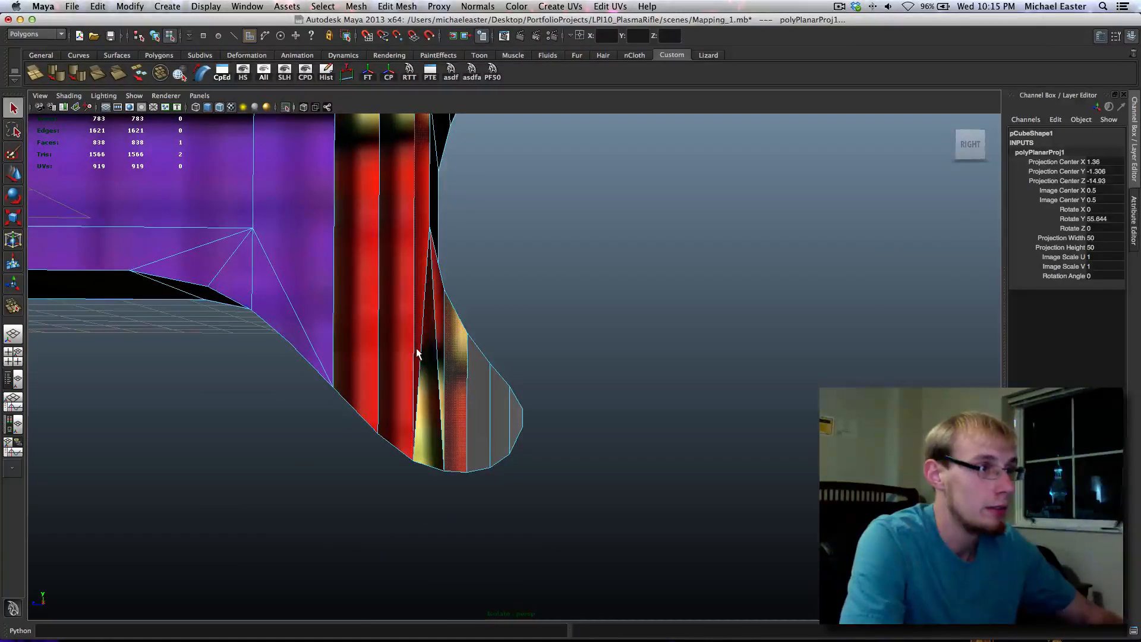
pyautogui.click(487, 413)
pyautogui.press('g')
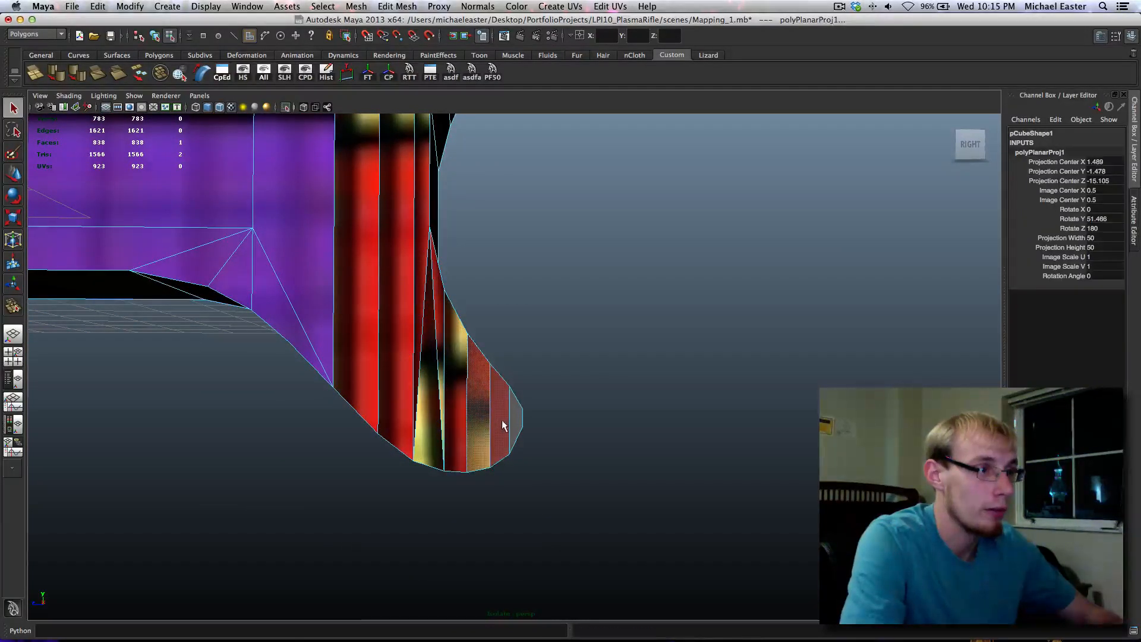
pyautogui.click(504, 422)
pyautogui.press('g')
# Project the vertical strips on the right side of the stock's upper tip individually with PF50
pyautogui.keyDown('alt'); pyautogui.moveTo(447, 202); pyautogui.dragTo(456, 612, button='middle'); pyautogui.keyUp('alt')
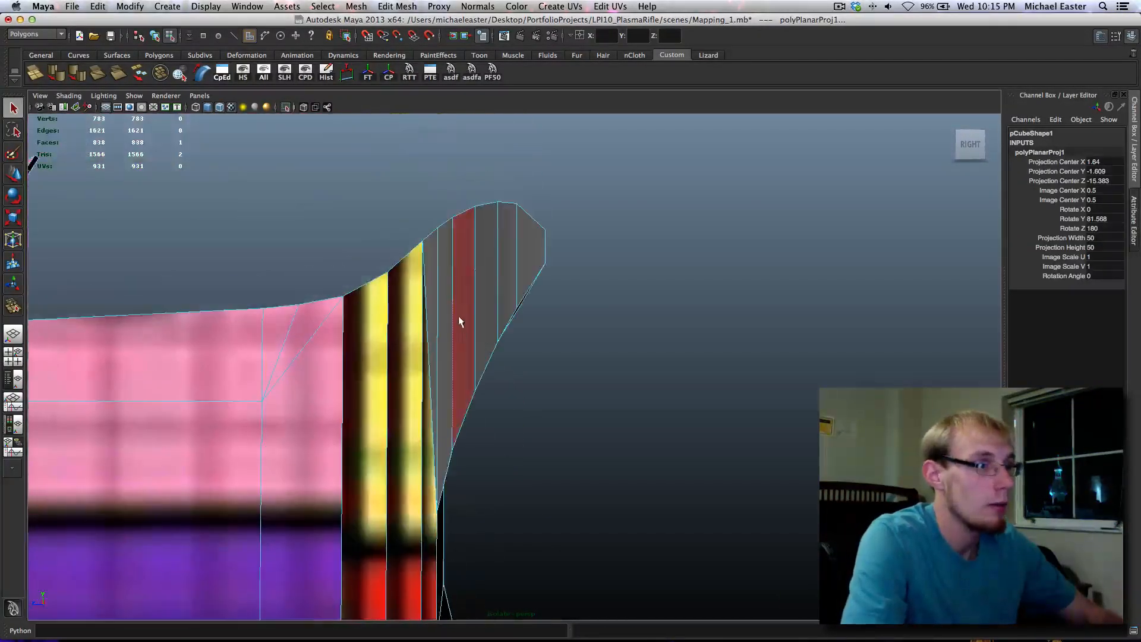
pyautogui.click(434, 370)
pyautogui.press('g')
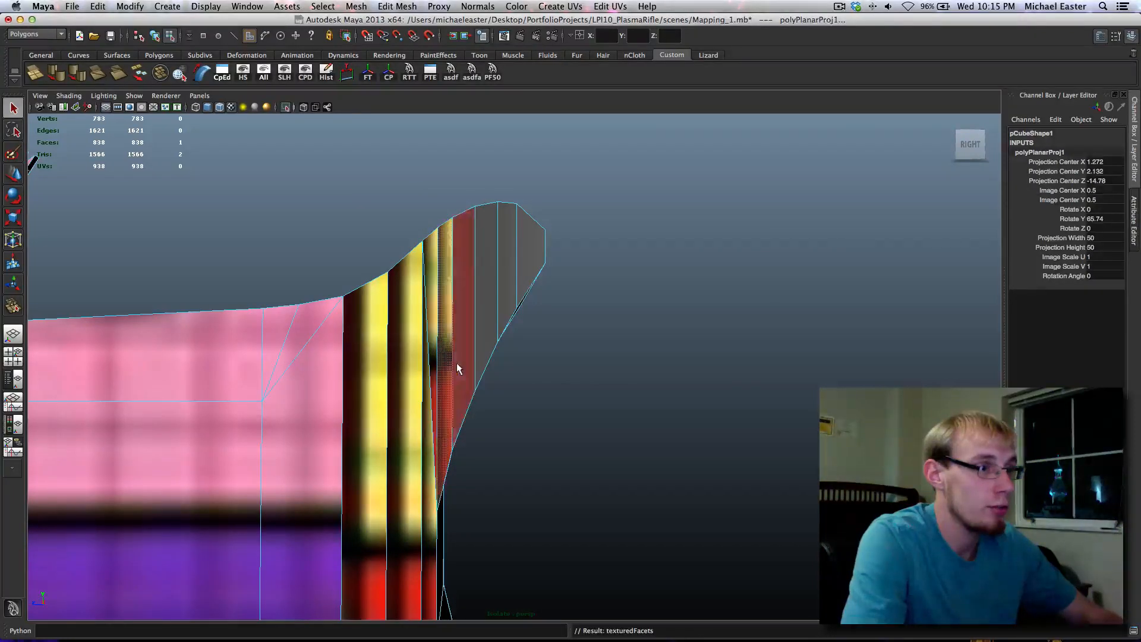
pyautogui.click(515, 302)
pyautogui.press('g')
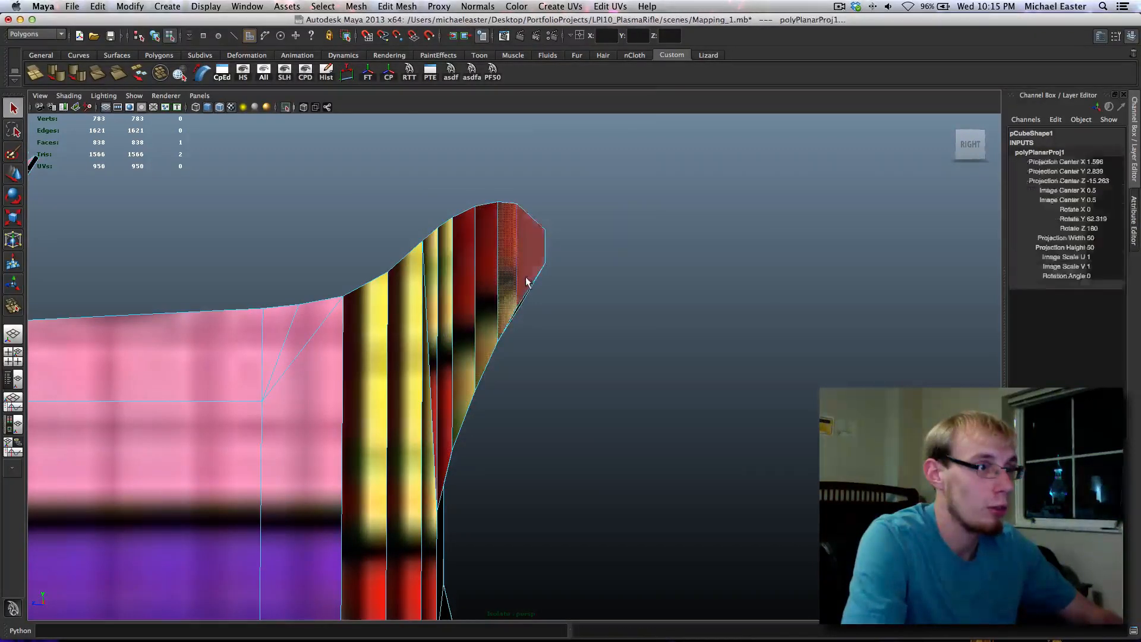
# Apply PF50 separately to the three tall strips behind the pink-and-purple face on the stock's left side
pyautogui.keyDown('alt'); pyautogui.moveTo(551, 414); pyautogui.dragTo(255, 428); pyautogui.keyUp('alt')
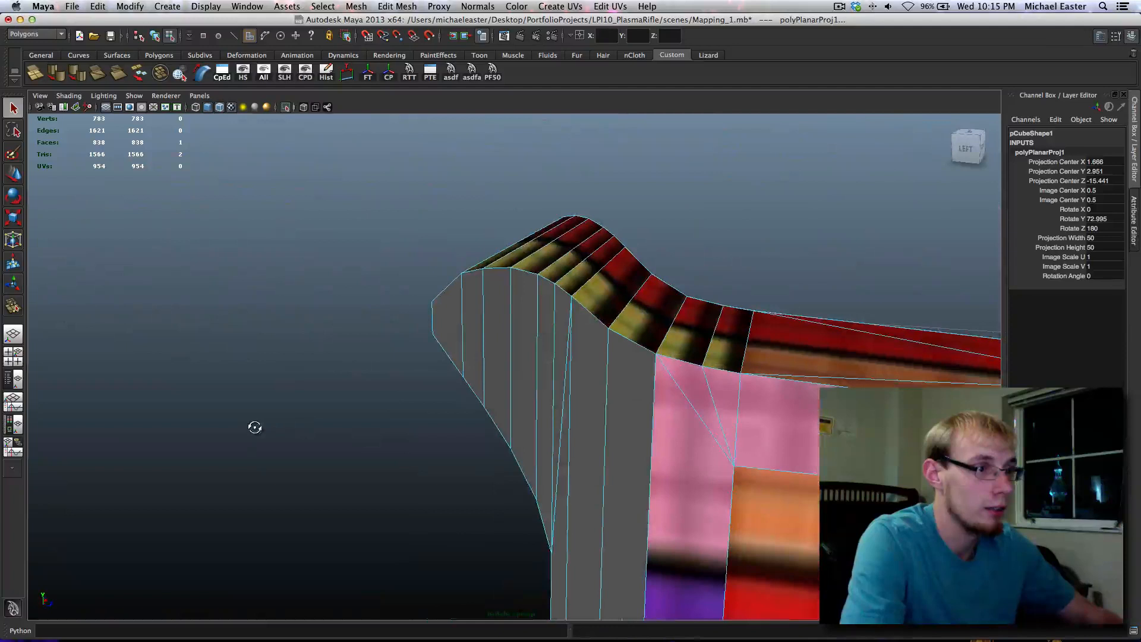
pyautogui.click(627, 427)
pyautogui.press('g')
pyautogui.click(586, 430)
pyautogui.press('g')
pyautogui.click(559, 433)
pyautogui.press('g')
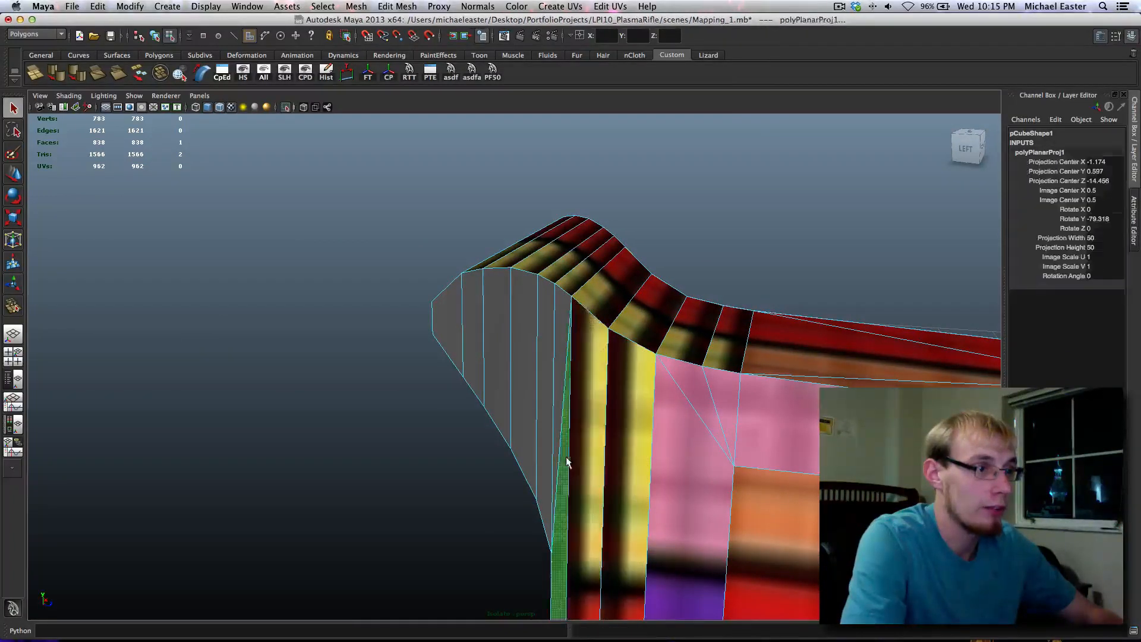
# Project the remaining six strips on the left side of the stock's upper tip one by one with PF50
pyautogui.click(530, 437)
pyautogui.press('g')
pyautogui.click(543, 431)
pyautogui.press('g')
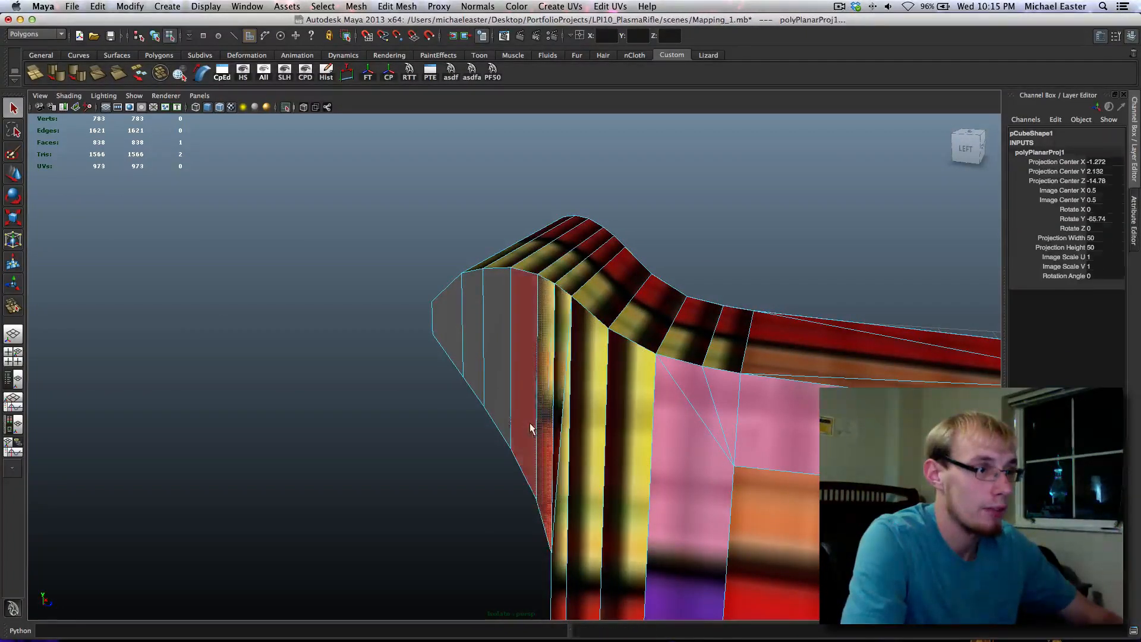
pyautogui.click(523, 421)
pyautogui.press('g')
pyautogui.click(498, 394)
pyautogui.press('g')
pyautogui.click(473, 368)
pyautogui.press('g')
pyautogui.click(460, 358)
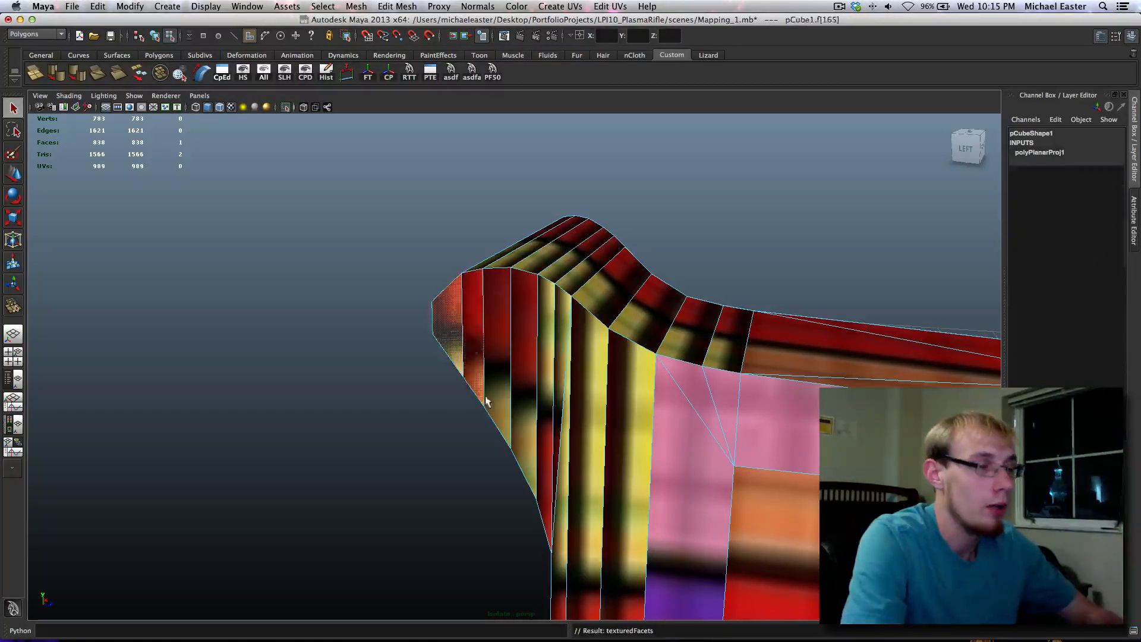
pyautogui.press('g')
# Project the triangular sliver and vertical strips on the left side of the stock's lower tip with PF50
pyautogui.keyDown('alt'); pyautogui.moveTo(582, 501); pyautogui.dragTo(569, 286, button='middle'); pyautogui.keyUp('alt')
pyautogui.press('g')
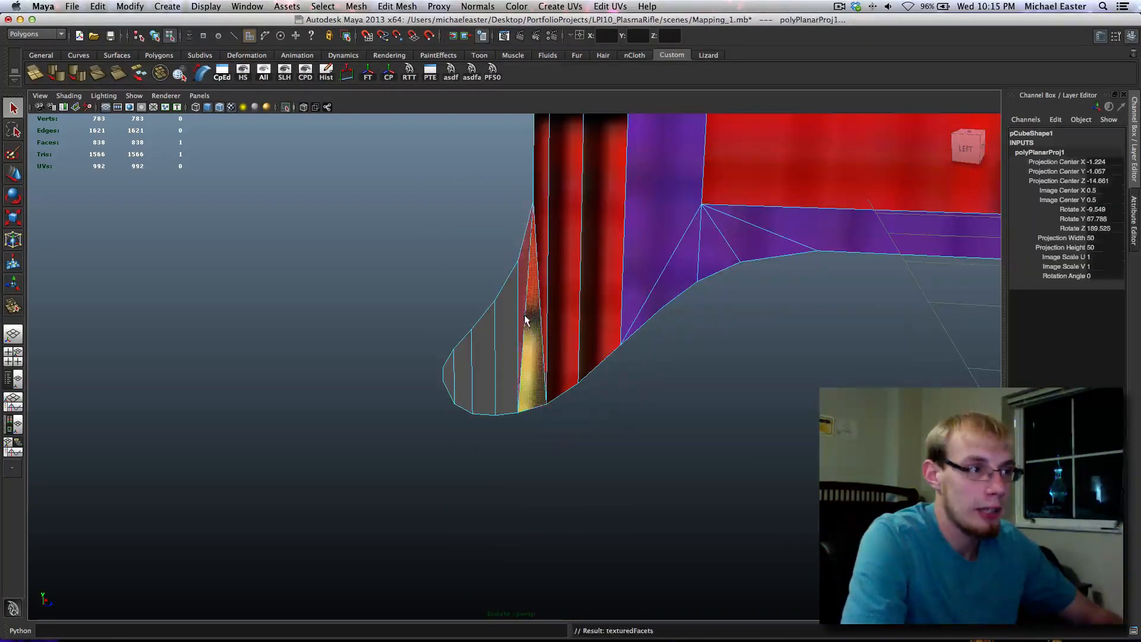
pyautogui.click(527, 313)
pyautogui.press('g')
pyautogui.click(509, 331)
pyautogui.press('g')
pyautogui.click(493, 348)
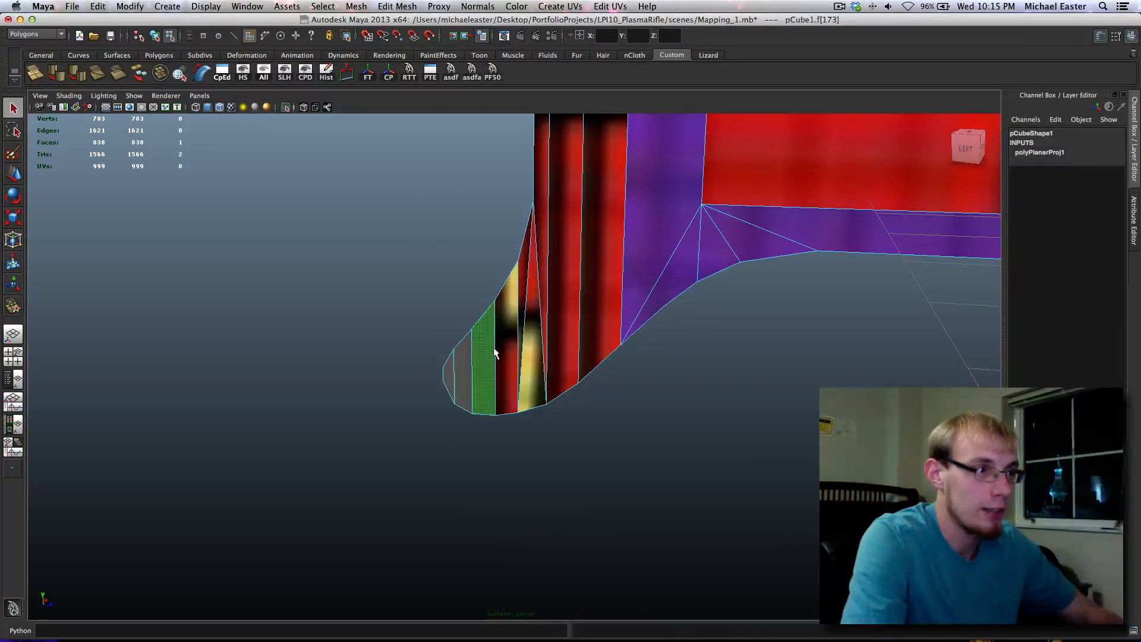
pyautogui.press('g')
pyautogui.click(458, 381)
pyautogui.press('g')
# Apply PF50 to the first two vertical strips in front of the red-and-yellow panel on the body's left side
pyautogui.keyDown('alt'); pyautogui.moveTo(457, 385); pyautogui.dragTo(547, 293); pyautogui.keyUp('alt')
pyautogui.keyDown('alt'); pyautogui.moveTo(548, 293); pyautogui.dragTo(537, 402, button='right'); pyautogui.keyUp('alt')
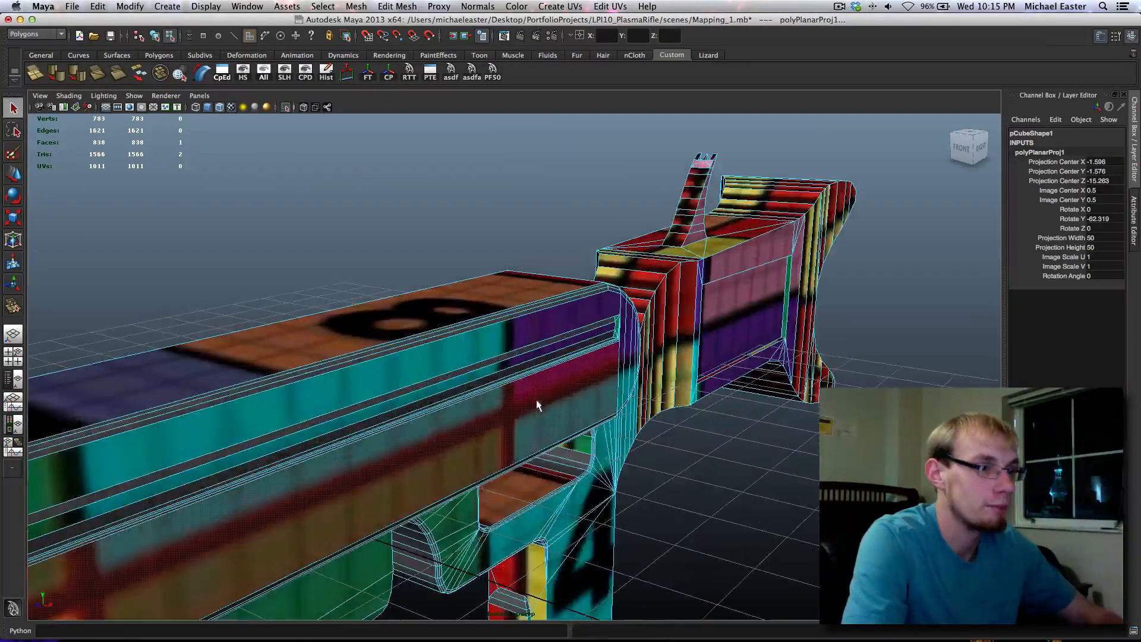
pyautogui.keyDown('alt'); pyautogui.moveTo(674, 353); pyautogui.dragTo(517, 346, button='middle'); pyautogui.keyUp('alt')
pyautogui.keyDown('alt'); pyautogui.moveTo(439, 276); pyautogui.dragTo(662, 323); pyautogui.keyUp('alt')
pyautogui.keyDown('alt'); pyautogui.moveTo(662, 323); pyautogui.dragTo(364, 328, button='middle'); pyautogui.keyUp('alt')
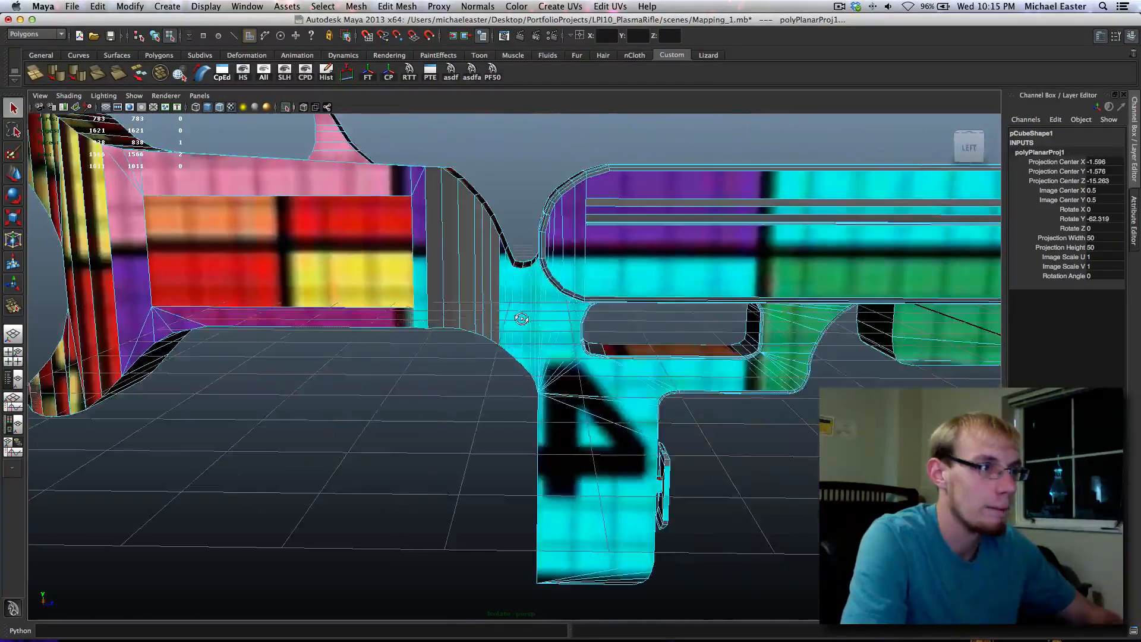
pyautogui.scroll(6, 522, 318)
pyautogui.click(396, 265)
pyautogui.press('g')
pyautogui.click(421, 268)
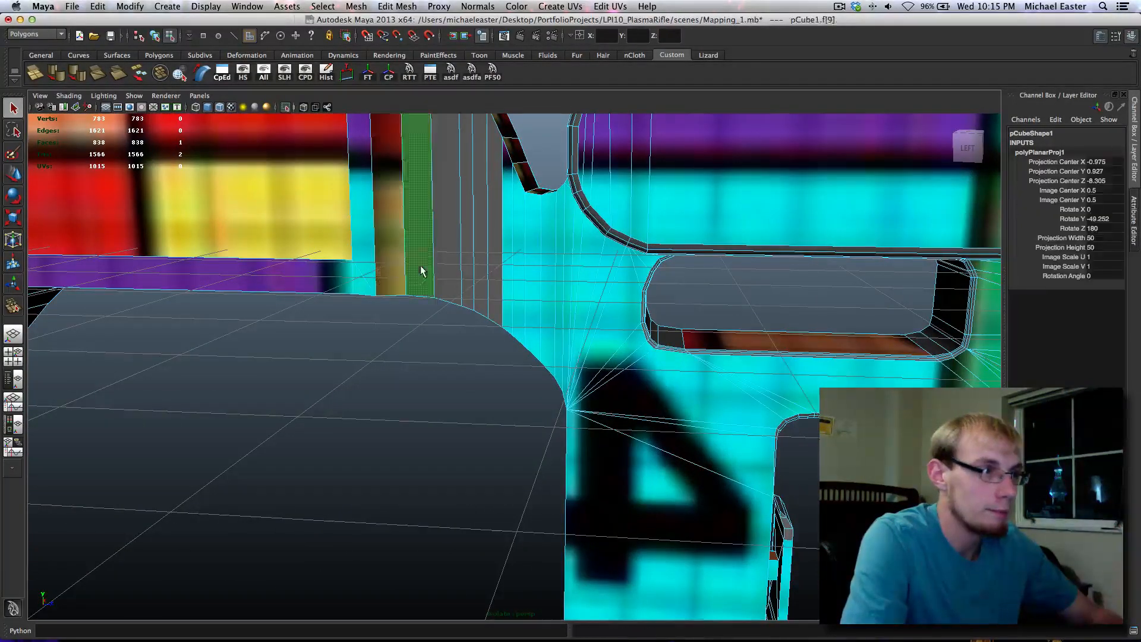
pyautogui.press('g')
# Project the remaining narrow strips on the body's left side with PF50, up to the cyan grip face
pyautogui.click(453, 277)
pyautogui.press('g')
pyautogui.click(467, 280)
pyautogui.press('g')
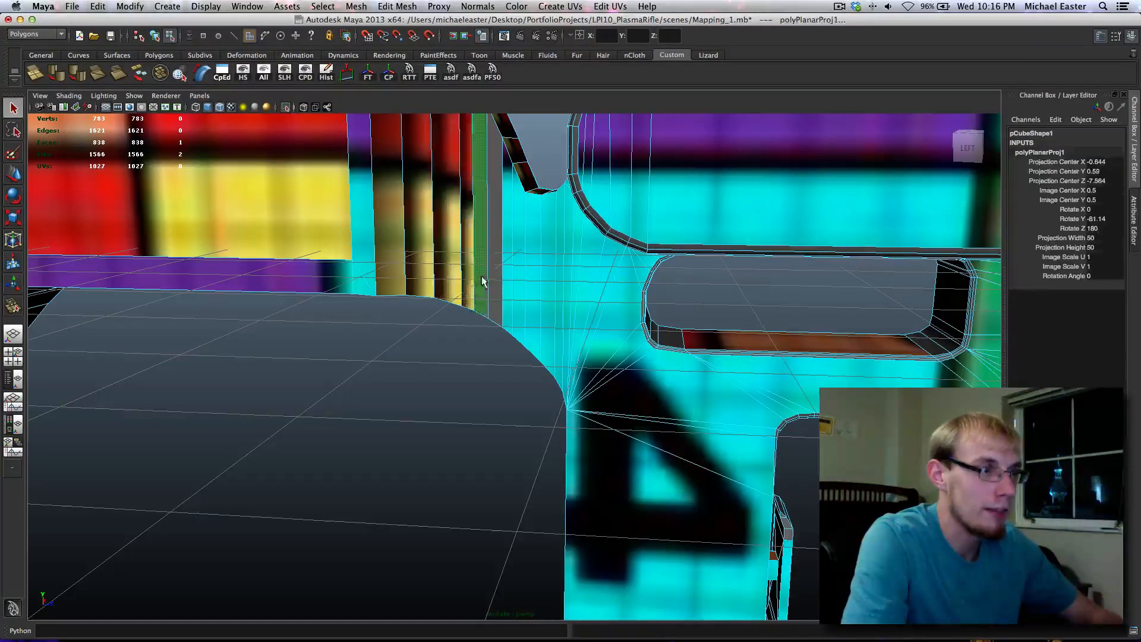
pyautogui.click(485, 277)
pyautogui.press('g')
# Project the narrow underside ledges on both sides of the block beneath the barrel housing with PF50
pyautogui.keyDown('alt'); pyautogui.moveTo(484, 277); pyautogui.dragTo(314, 289, button='middle'); pyautogui.keyUp('alt')
pyautogui.keyDown('alt'); pyautogui.moveTo(314, 290); pyautogui.dragTo(336, 265); pyautogui.keyUp('alt')
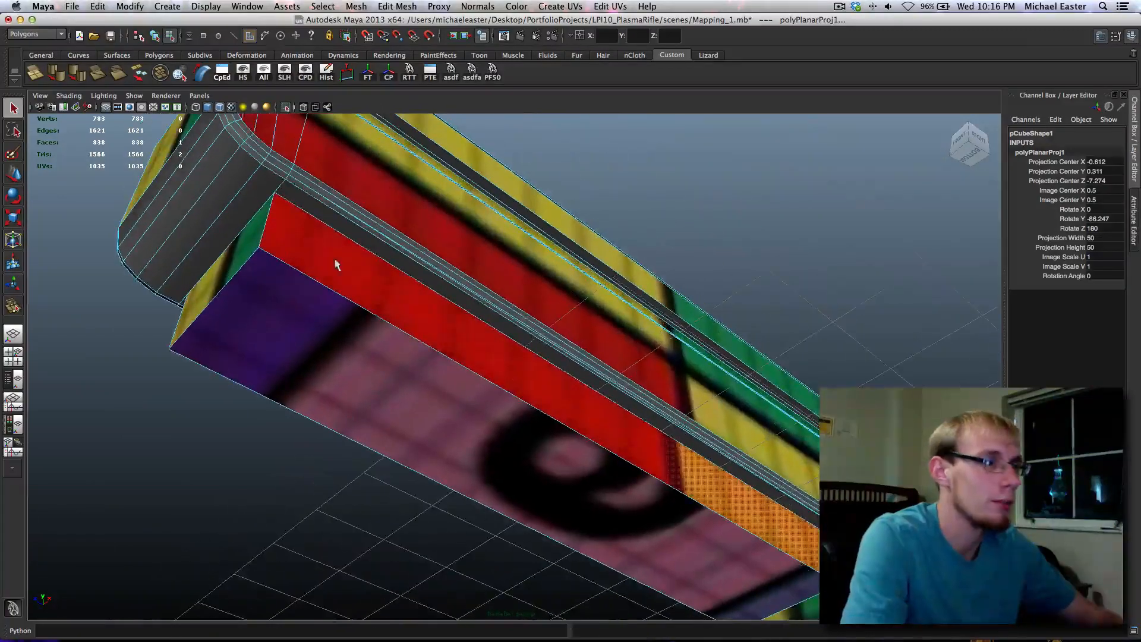
pyautogui.press('g')
pyautogui.keyDown('alt'); pyautogui.moveTo(326, 295); pyautogui.dragTo(573, 347); pyautogui.keyUp('alt')
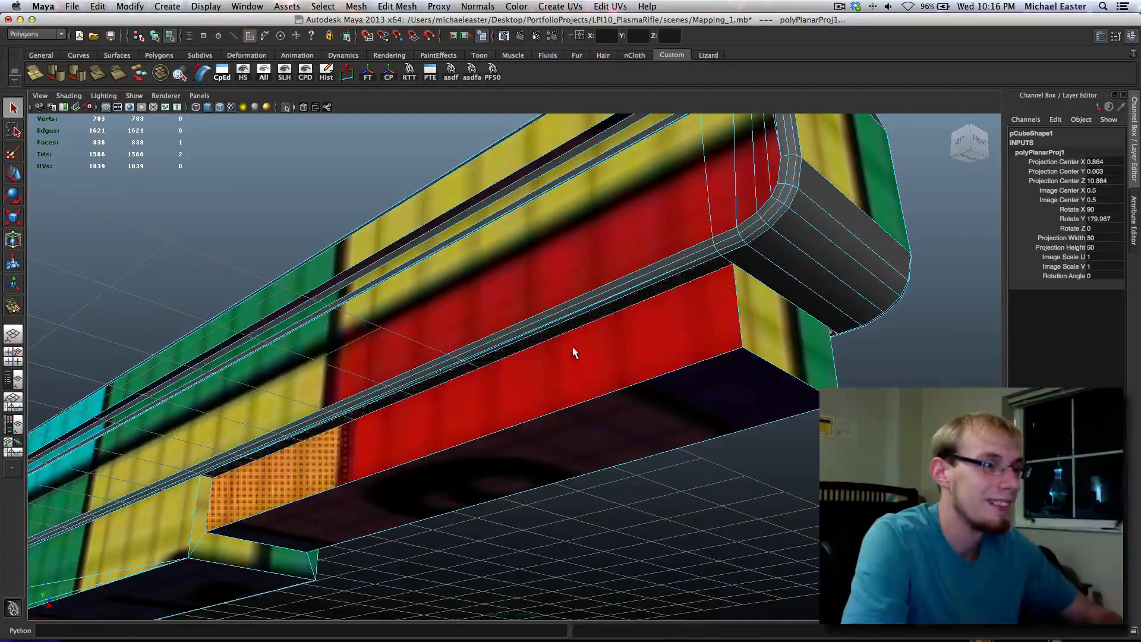
pyautogui.click(561, 332)
pyautogui.press('g')
# Project each strip of the barrel housing's rounded lower front edge individually with PF50
pyautogui.click(792, 252)
pyautogui.press('g')
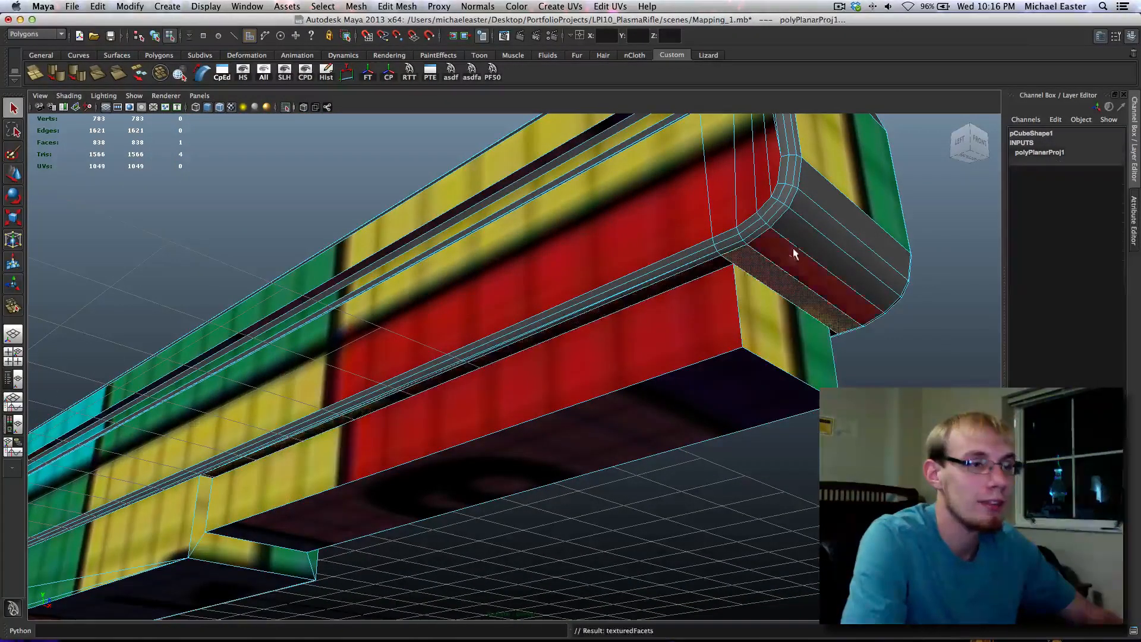
pyautogui.click(800, 250)
pyautogui.press('g')
pyautogui.click(804, 243)
pyautogui.press('g')
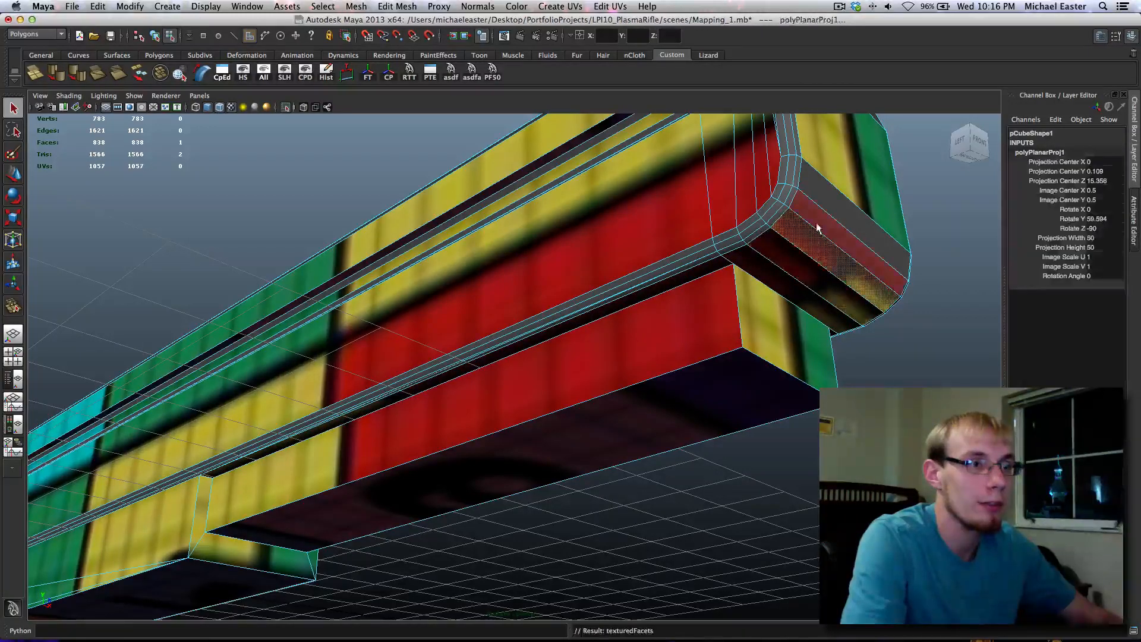
pyautogui.click(813, 223)
pyautogui.press('g')
pyautogui.press('g')
# Apply PF50 to each of the four strips on the barrel housing's rounded upper front edge
pyautogui.keyDown('alt'); pyautogui.moveTo(821, 195); pyautogui.dragTo(672, 308); pyautogui.keyUp('alt')
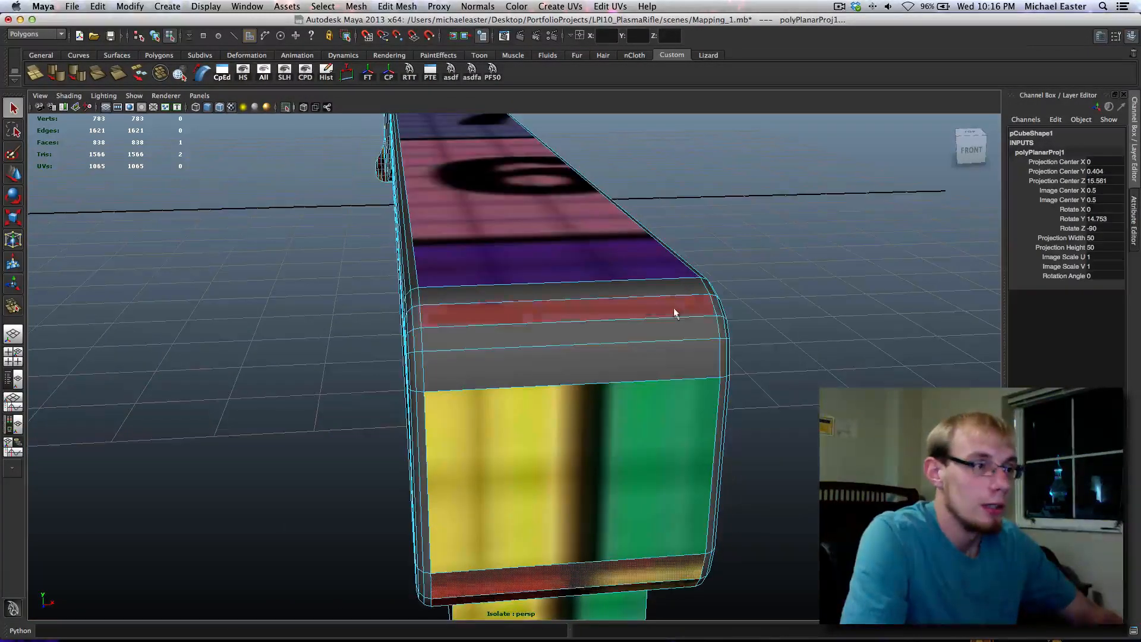
pyautogui.click(630, 345)
pyautogui.press('g')
pyautogui.click(631, 329)
pyautogui.press('g')
pyautogui.click(632, 307)
pyautogui.press('g')
pyautogui.click(628, 290)
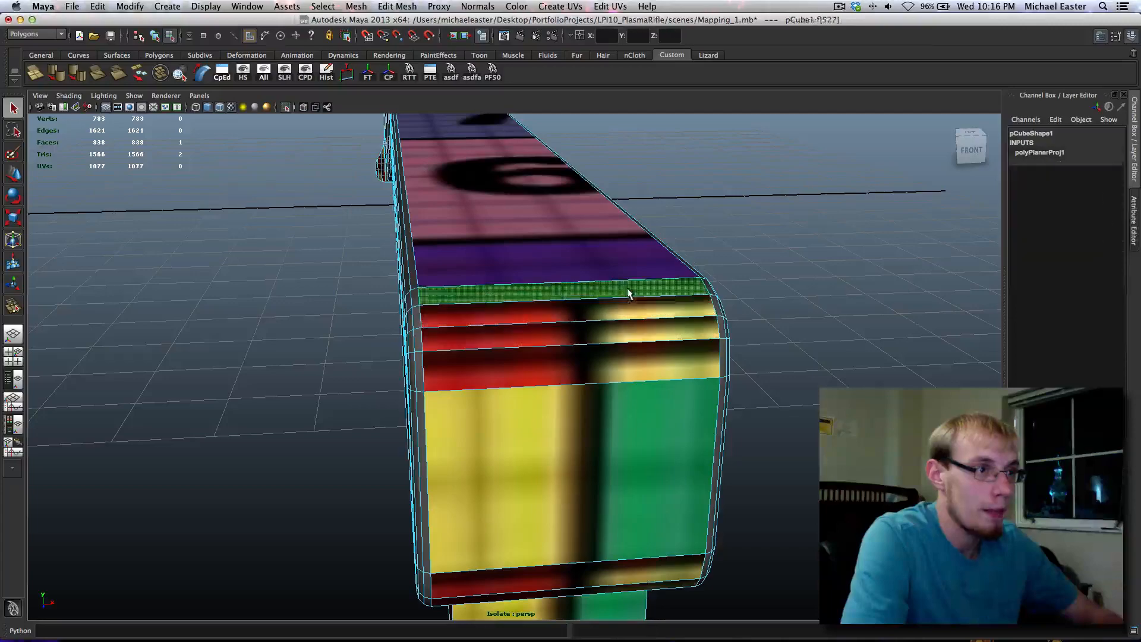
pyautogui.press('g')
# Inspect the body and the front of the grip for faces that are still unmapped
pyautogui.keyDown('alt'); pyautogui.moveTo(378, 252); pyautogui.dragTo(486, 259); pyautogui.keyUp('alt')
pyautogui.keyDown('alt'); pyautogui.moveTo(333, 286); pyautogui.dragTo(466, 313, button='middle'); pyautogui.keyUp('alt')
pyautogui.keyDown('alt'); pyautogui.moveTo(333, 309); pyautogui.dragTo(523, 288, button='middle'); pyautogui.keyUp('alt')
pyautogui.scroll(2, 435, 347)
pyautogui.keyDown('alt'); pyautogui.moveTo(435, 346); pyautogui.dragTo(321, 305); pyautogui.keyUp('alt')
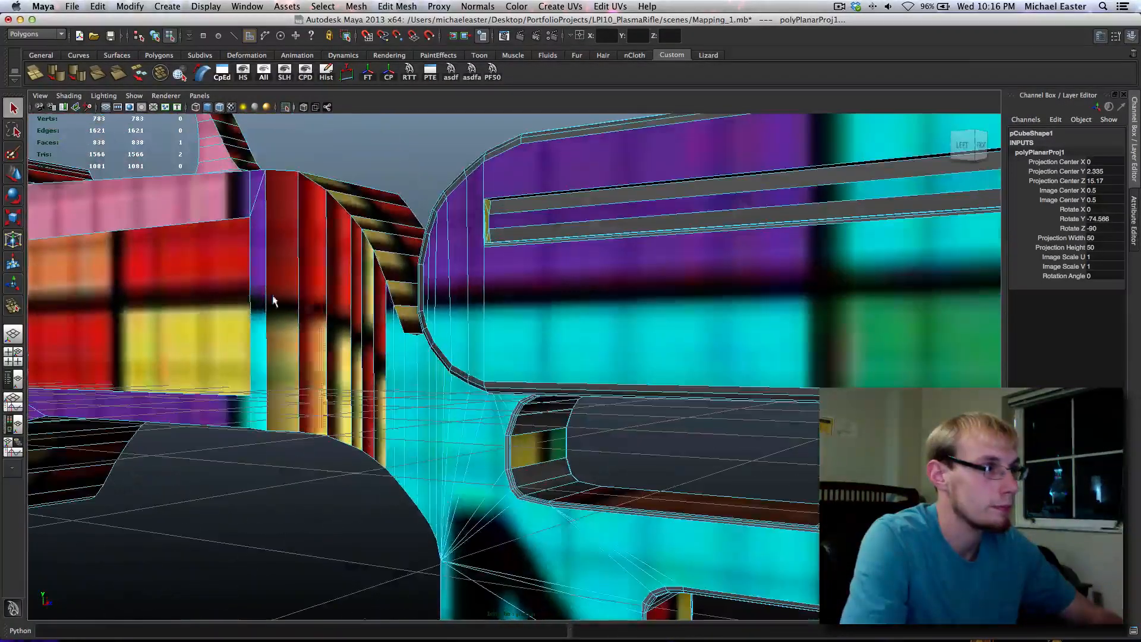
pyautogui.moveTo(247, 295); pyautogui.dragTo(311, 275, button='right')
pyautogui.click(311, 275)
pyautogui.scroll(-10, 435, 309)
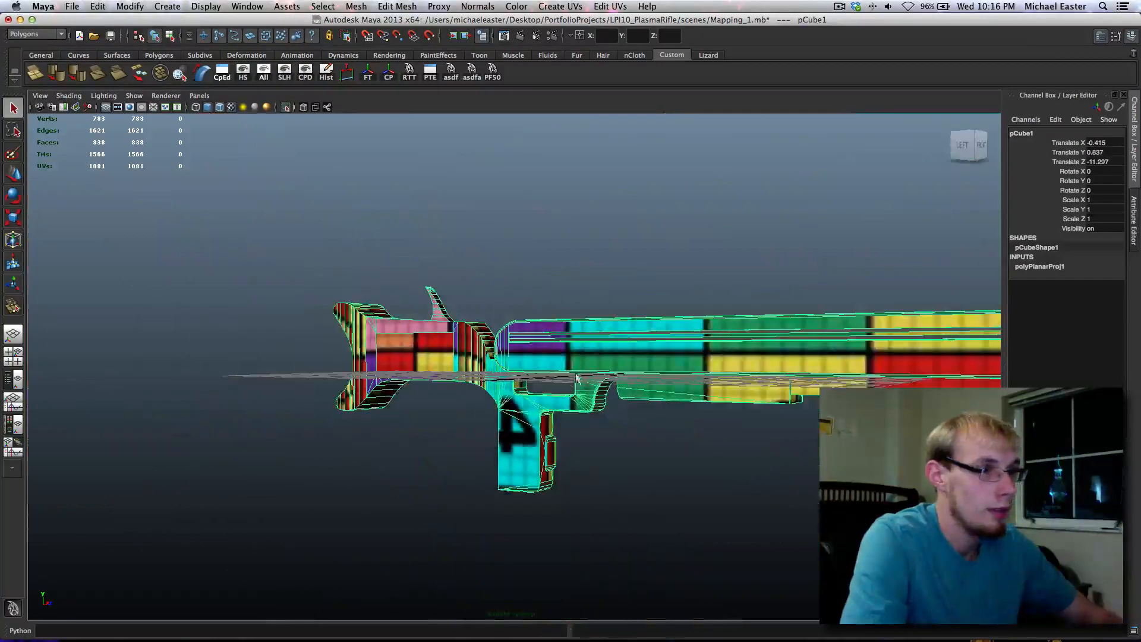
pyautogui.keyDown('alt'); pyautogui.moveTo(588, 378); pyautogui.dragTo(547, 358); pyautogui.keyUp('alt')
pyautogui.scroll(10, 546, 359)
pyautogui.keyDown('alt'); pyautogui.moveTo(512, 450); pyautogui.dragTo(564, 265, button='middle'); pyautogui.keyUp('alt')
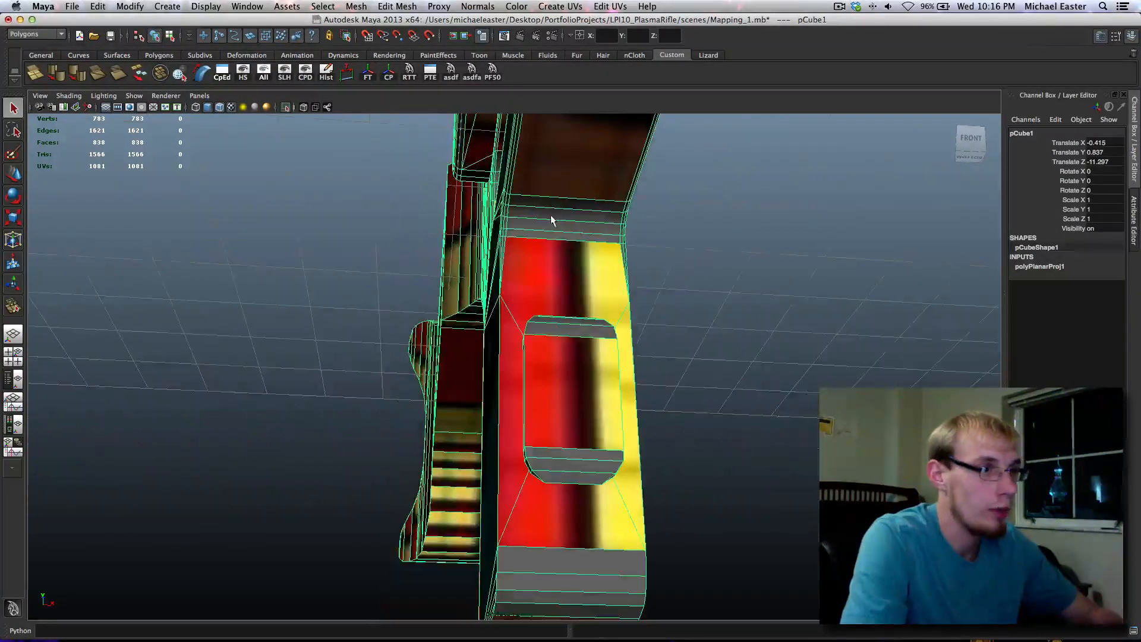
# Return to face selection and project the curved strips between the grip's front and the underside above it with PF50
pyautogui.moveTo(551, 215); pyautogui.dragTo(550, 243, button='right')
pyautogui.click(550, 236)
pyautogui.press('f')
pyautogui.keyDown('alt'); pyautogui.moveTo(394, 285); pyautogui.dragTo(437, 283); pyautogui.keyUp('alt')
pyautogui.press('g')
pyautogui.click(420, 278)
pyautogui.press('g')
pyautogui.click(573, 221)
pyautogui.press('g')
pyautogui.scroll(-5, 573, 221)
pyautogui.click(573, 222)
pyautogui.press('g')
# Project the curved strips in the rear lower corner of the opening above the grip individually with PF50
pyautogui.keyDown('alt'); pyautogui.moveTo(443, 216); pyautogui.dragTo(461, 432, button='middle'); pyautogui.keyUp('alt')
pyautogui.scroll(-5, 463, 429)
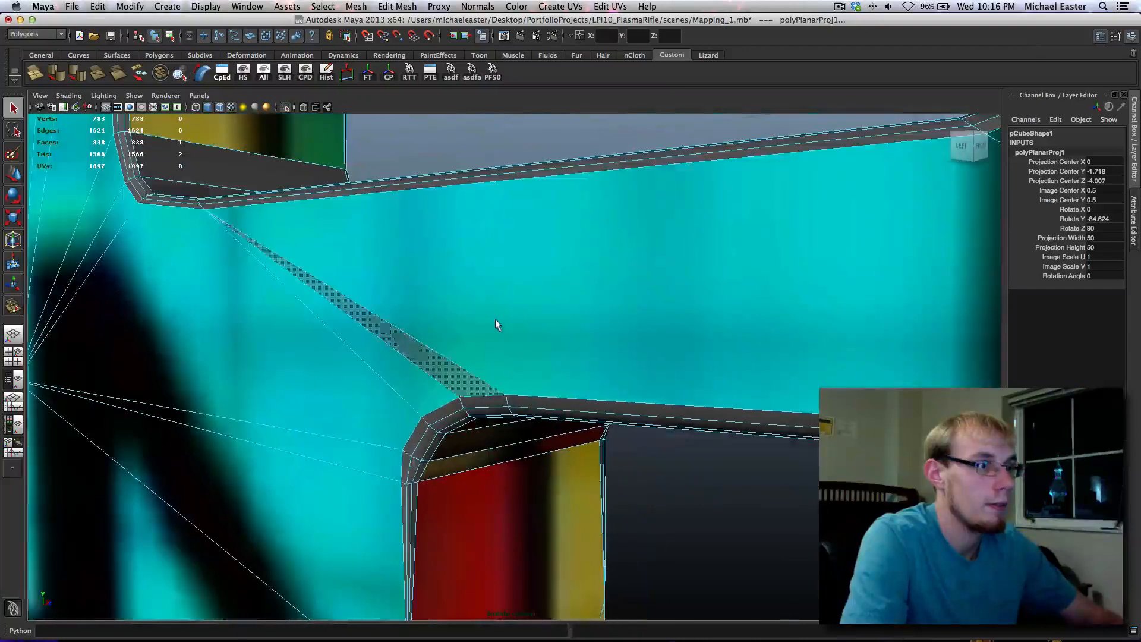
pyautogui.keyDown('alt'); pyautogui.moveTo(494, 319); pyautogui.dragTo(450, 319); pyautogui.keyUp('alt')
pyautogui.keyDown('alt'); pyautogui.moveTo(450, 320); pyautogui.dragTo(612, 393, button='middle'); pyautogui.keyUp('alt')
pyautogui.click(473, 290)
pyautogui.press('g')
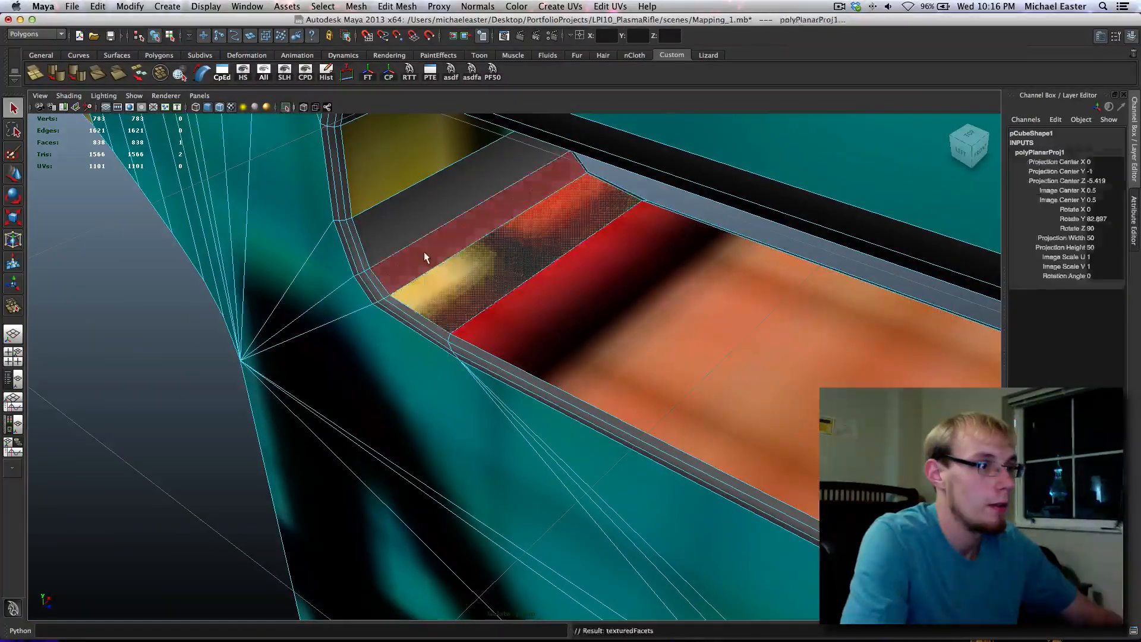
pyautogui.click(425, 253)
pyautogui.press('g')
pyautogui.click(611, 386)
pyautogui.press('g')
# Apply PF50 to each of the three strips in the front lower corner of the opening above the grip
pyautogui.keyDown('alt'); pyautogui.moveTo(611, 387); pyautogui.dragTo(582, 308); pyautogui.keyUp('alt')
pyautogui.click(592, 288)
pyautogui.press('g')
pyautogui.click(596, 268)
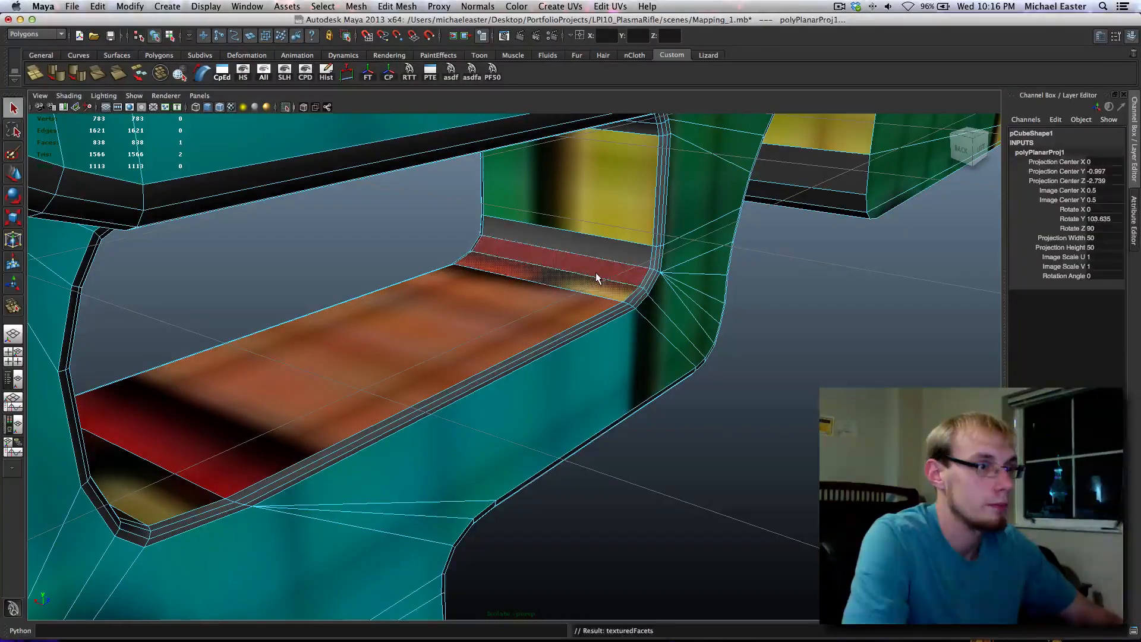
pyautogui.press('g')
pyautogui.click(603, 258)
pyautogui.press('g')
# Project the curved strips at the body's rounded rear corner and the small notch faces on both sides with PF50
pyautogui.scroll(-5, 553, 458)
pyautogui.keyDown('alt'); pyautogui.moveTo(553, 458); pyautogui.dragTo(442, 397); pyautogui.keyUp('alt')
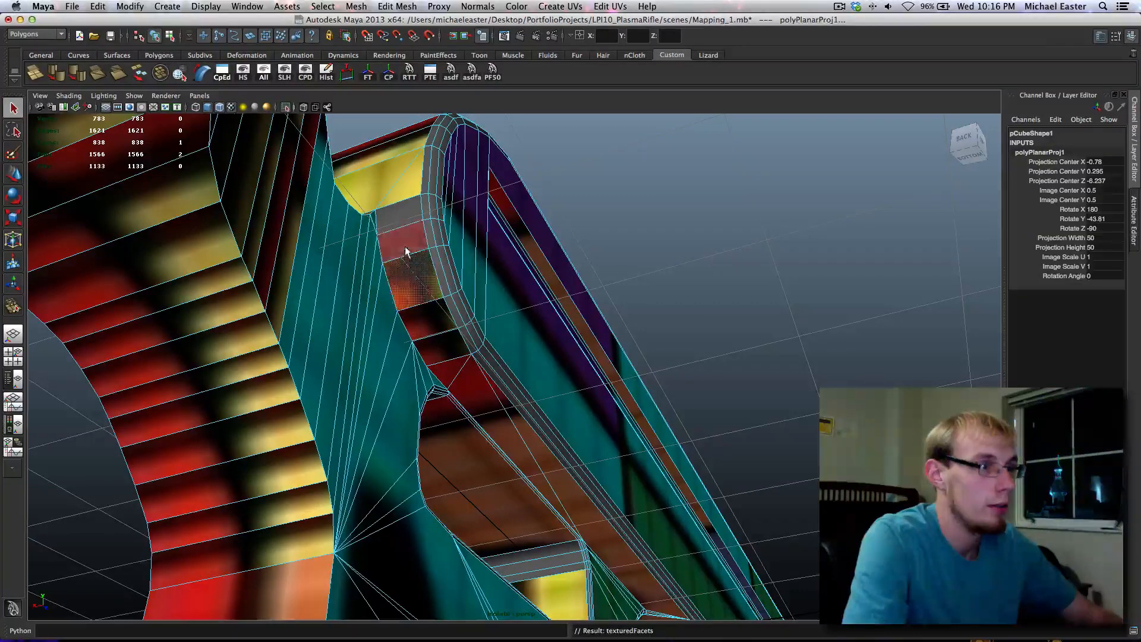
pyautogui.keyDown('alt'); pyautogui.moveTo(378, 252); pyautogui.dragTo(340, 408); pyautogui.keyUp('alt')
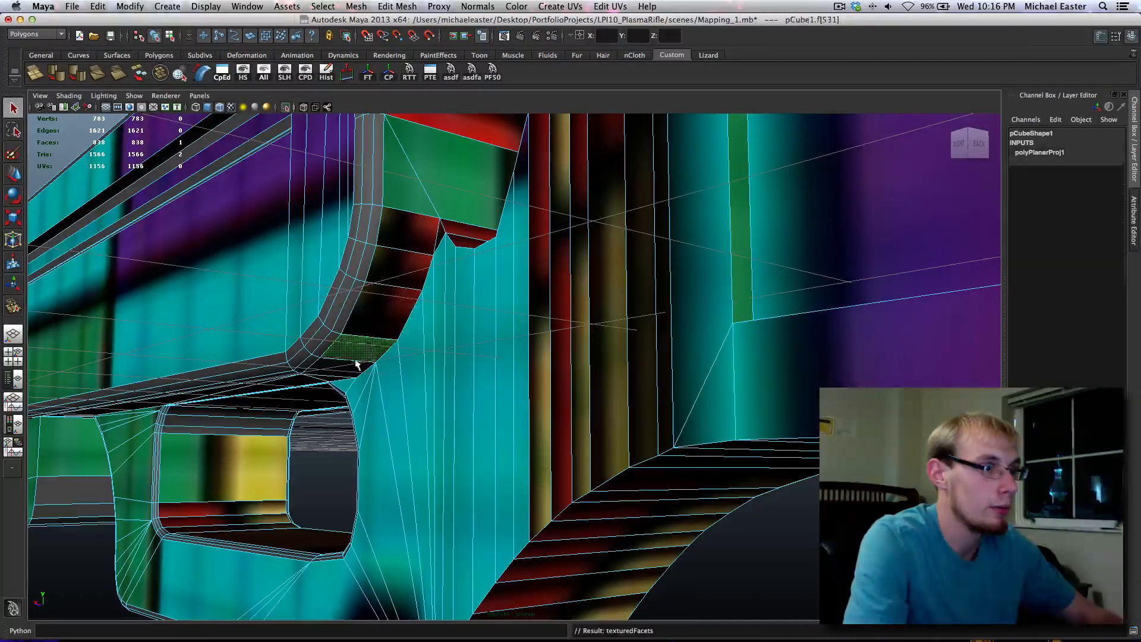
pyautogui.keyDown('alt'); pyautogui.moveTo(374, 341); pyautogui.dragTo(350, 309); pyautogui.keyUp('alt')
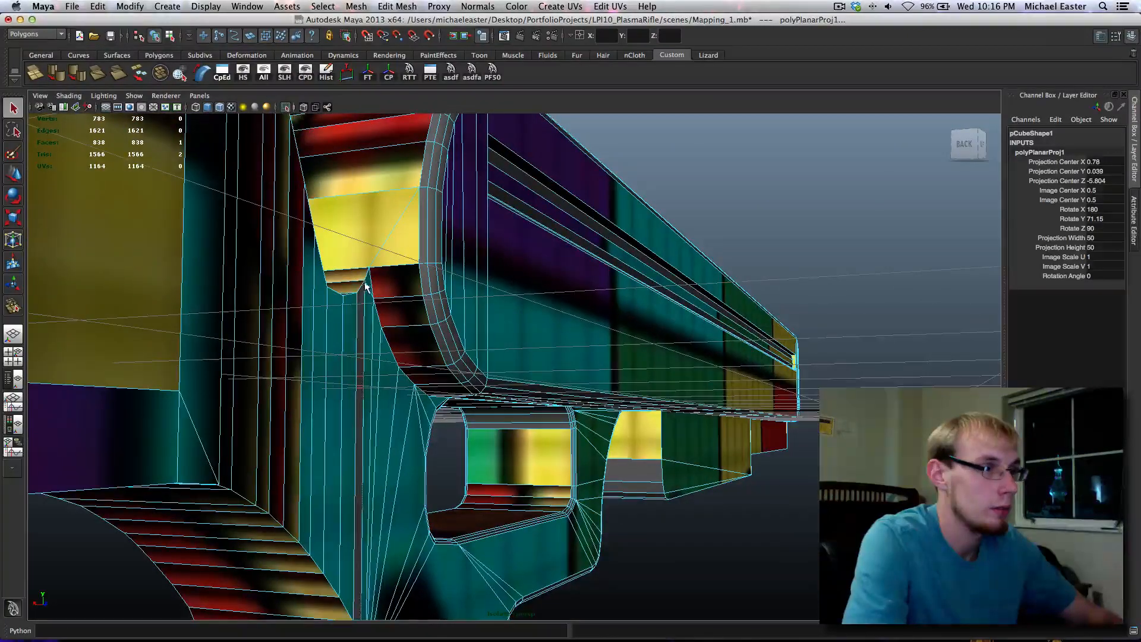
# Move and sew the small triangular face beside the rear notch onto the UV shell of the rifle's side
pyautogui.press('f')
pyautogui.scroll(-4, 383, 349)
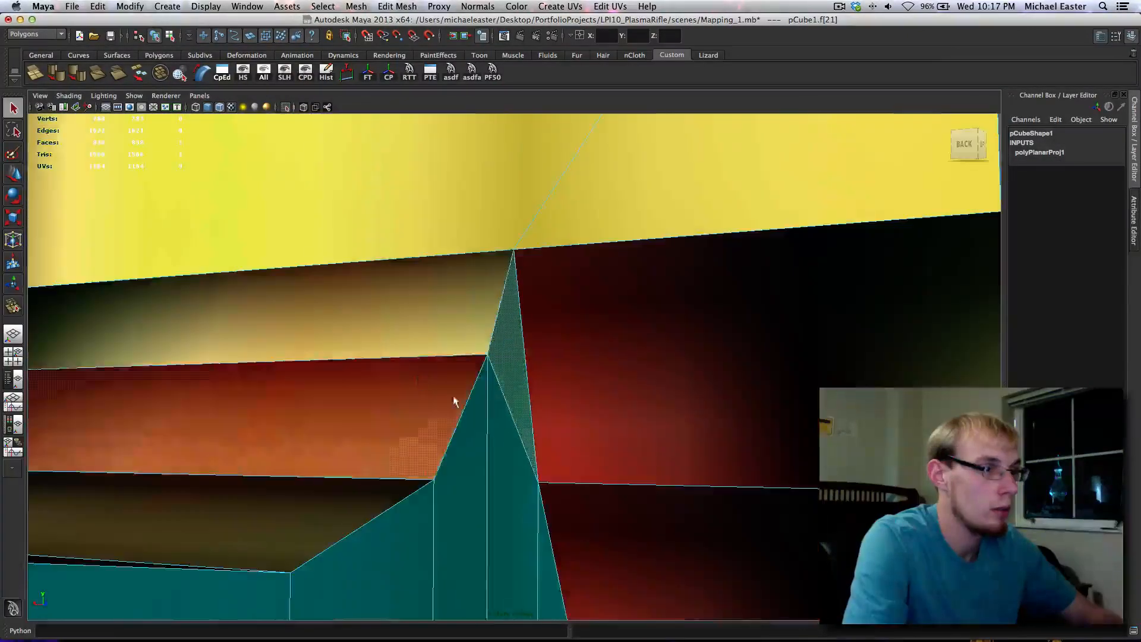
pyautogui.moveTo(454, 399)
pyautogui.keyDown('alt'); pyautogui.mouseDown()
pyautogui.moveTo(407, 429)
pyautogui.moveTo(448, 433)
pyautogui.moveTo(492, 464)
pyautogui.moveTo(460, 440)
pyautogui.moveTo(523, 445)
pyautogui.moveTo(428, 437)
pyautogui.mouseUp(); pyautogui.keyUp('alt')
pyautogui.keyDown('alt'); pyautogui.moveTo(232, 441); pyautogui.dragTo(413, 392); pyautogui.keyUp('alt')
pyautogui.moveTo(366, 294); pyautogui.dragTo(372, 266, button='right')
pyautogui.press('space')
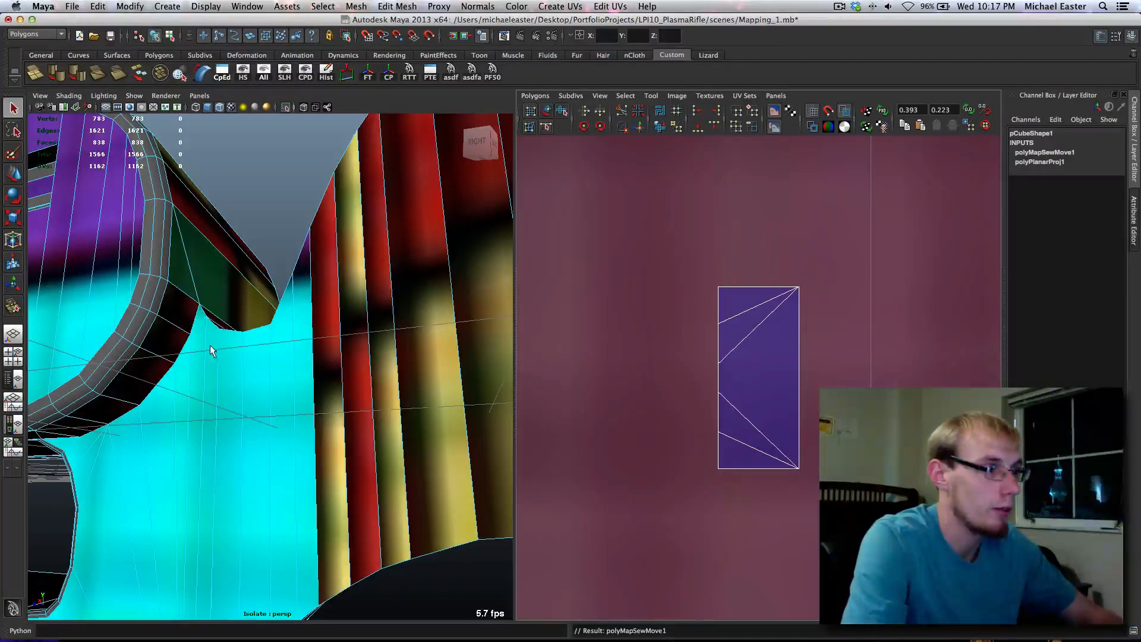
pyautogui.moveTo(213, 347); pyautogui.dragTo(250, 312, button='right')
pyautogui.press('space')
pyautogui.keyDown('alt'); pyautogui.moveTo(549, 328); pyautogui.dragTo(474, 359); pyautogui.keyUp('alt')
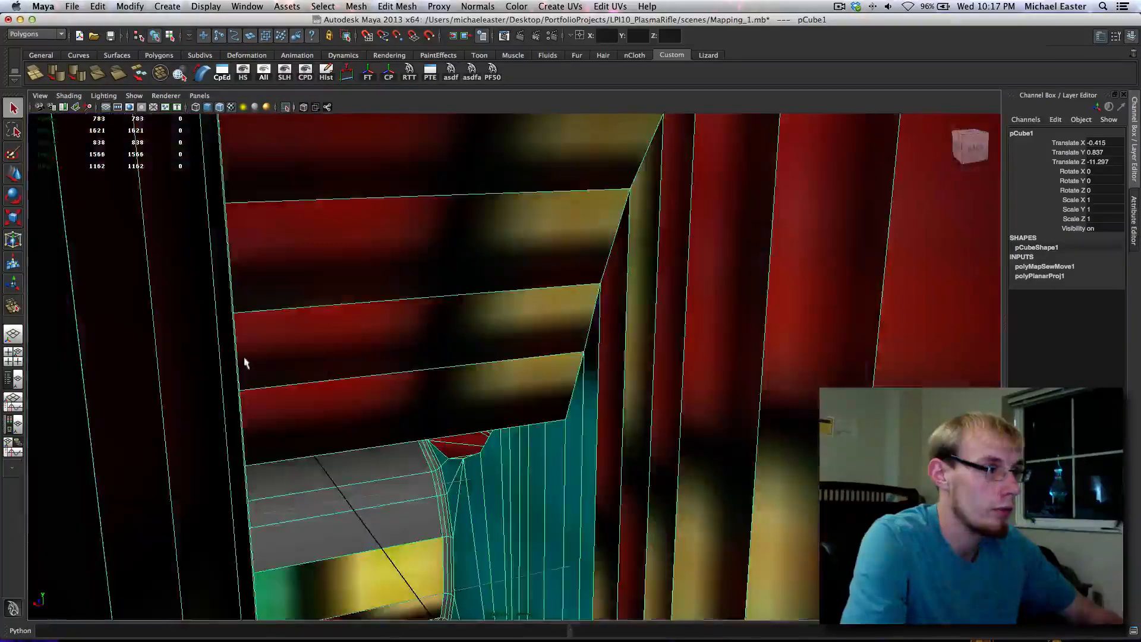
pyautogui.keyDown('alt'); pyautogui.moveTo(245, 362); pyautogui.dragTo(570, 323); pyautogui.keyUp('alt')
# Return to face selection and apply PF50 to the curved strips in the rear upper corner of the opening above the grip
pyautogui.moveTo(412, 423); pyautogui.dragTo(413, 450, button='right')
pyautogui.click(413, 413)
pyautogui.press('g')
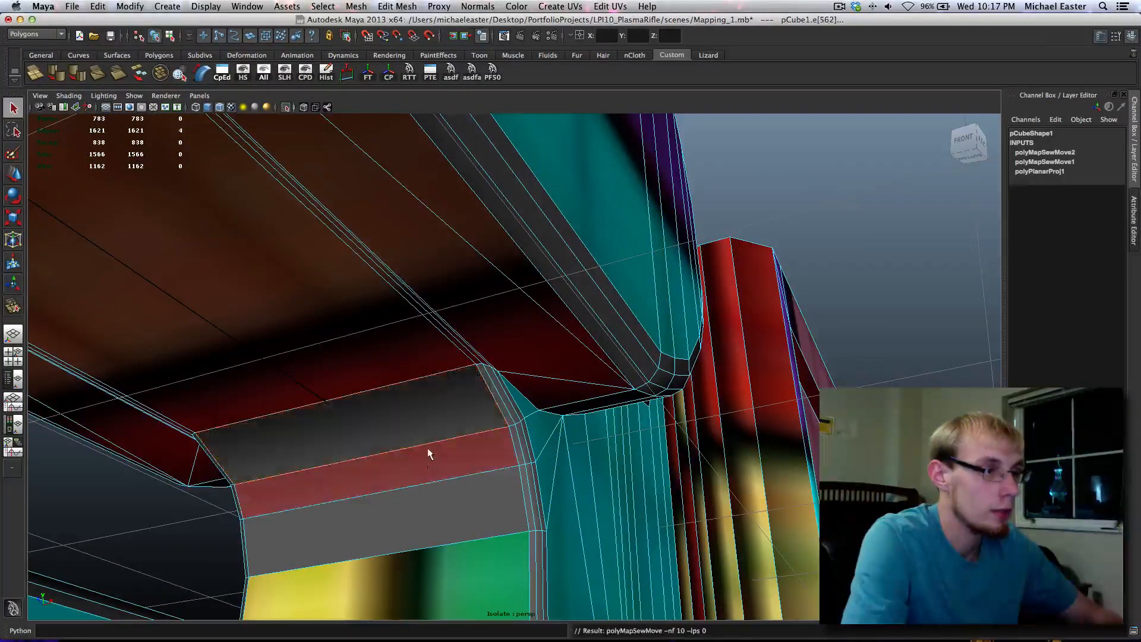
pyautogui.press('z')
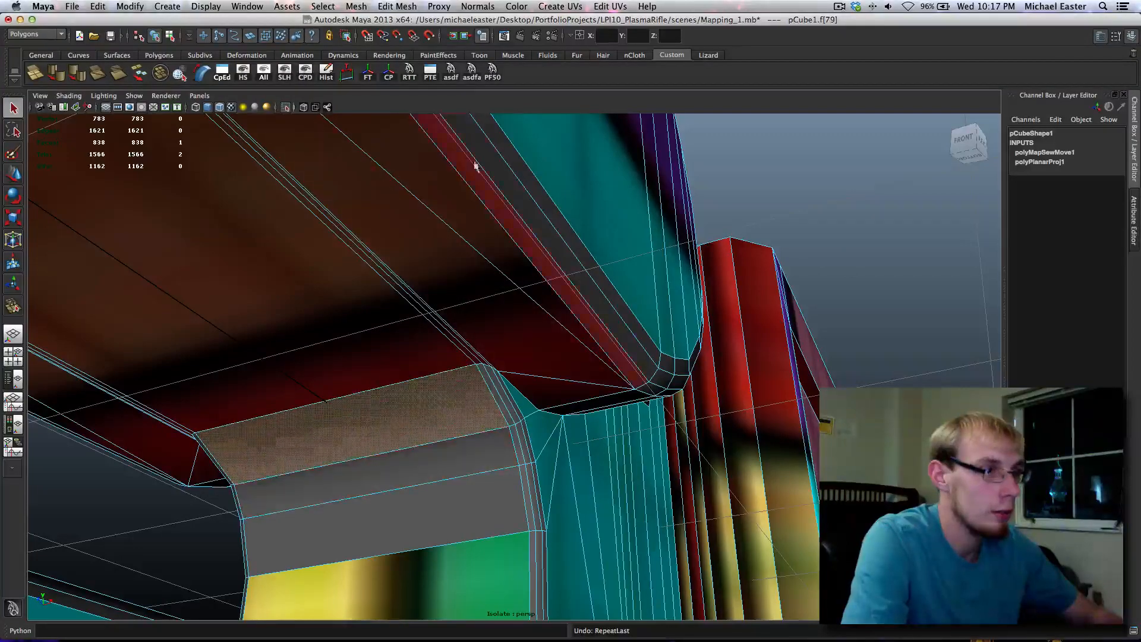
pyautogui.click(492, 72)
pyautogui.keyDown('alt'); pyautogui.moveTo(465, 493); pyautogui.dragTo(526, 405); pyautogui.keyUp('alt')
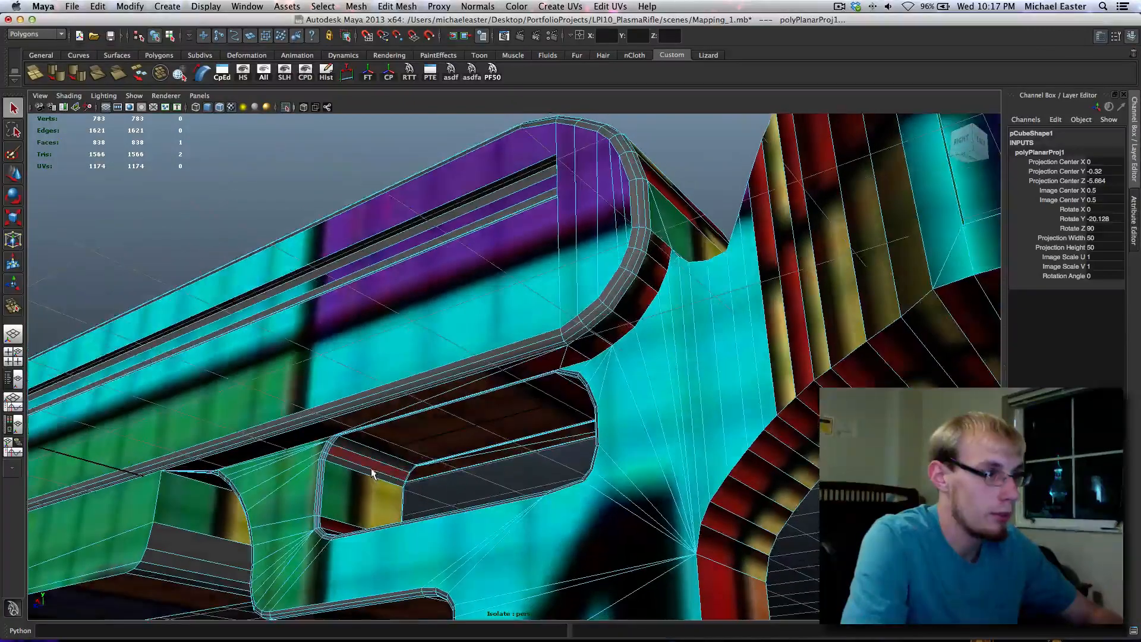
# Project each curved strip in the front upper corner of the opening above the grip with PF50
pyautogui.click(372, 467)
pyautogui.press('g')
pyautogui.click(378, 458)
pyautogui.press('g')
pyautogui.click(375, 460)
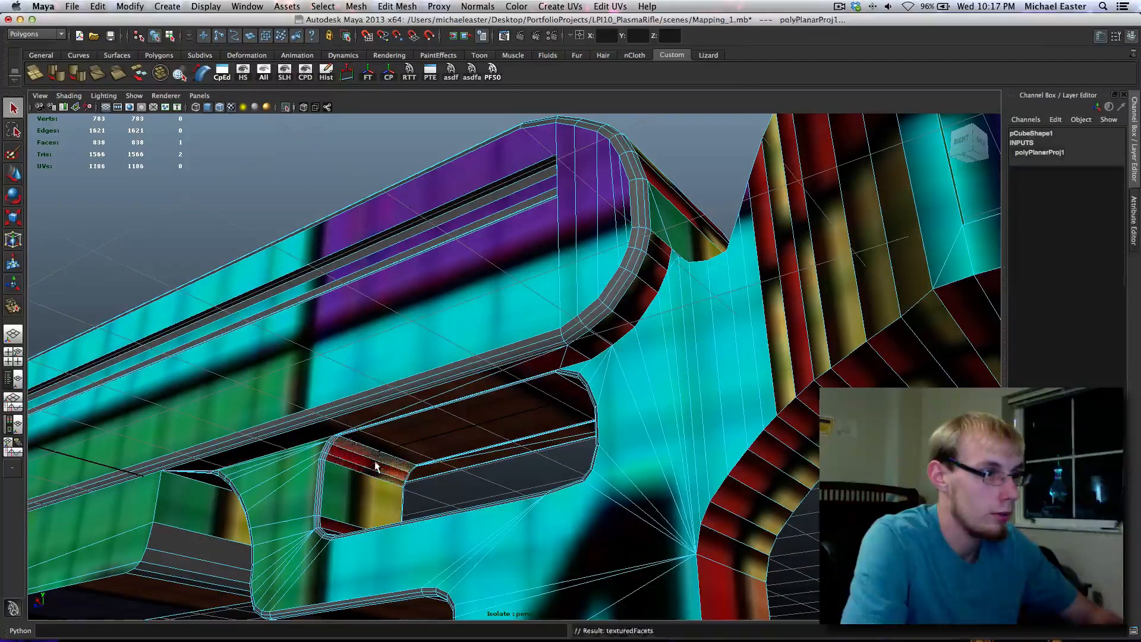
pyautogui.press('g')
pyautogui.scroll(5, 377, 467)
pyautogui.press('f')
pyautogui.keyDown('alt'); pyautogui.moveTo(378, 467); pyautogui.dragTo(344, 443); pyautogui.keyUp('alt')
pyautogui.scroll(-4, 388, 496)
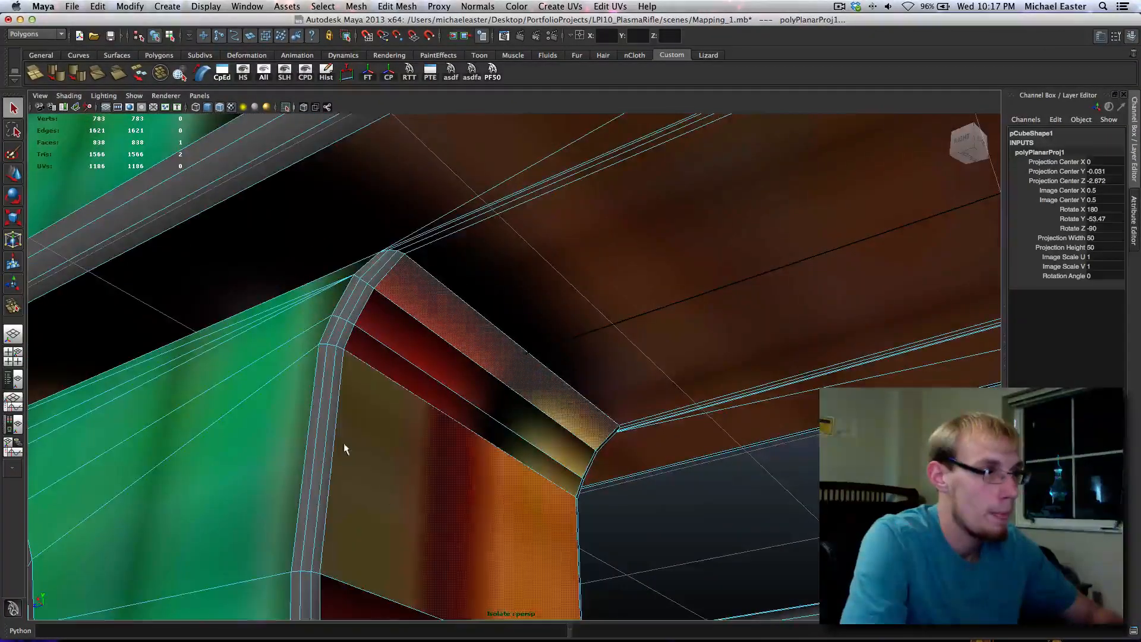
# Apply PF50 individually to the four curved strips on the rear lower edge of the forward underside block
pyautogui.keyDown('alt'); pyautogui.moveTo(343, 444); pyautogui.dragTo(532, 460, button='middle'); pyautogui.keyUp('alt')
pyautogui.scroll(-5, 531, 460)
pyautogui.scroll(-5, 533, 465)
pyautogui.keyDown('alt'); pyautogui.moveTo(533, 465); pyautogui.dragTo(436, 462); pyautogui.keyUp('alt')
pyautogui.keyDown('alt'); pyautogui.moveTo(436, 461); pyautogui.dragTo(611, 403, button='middle'); pyautogui.keyUp('alt')
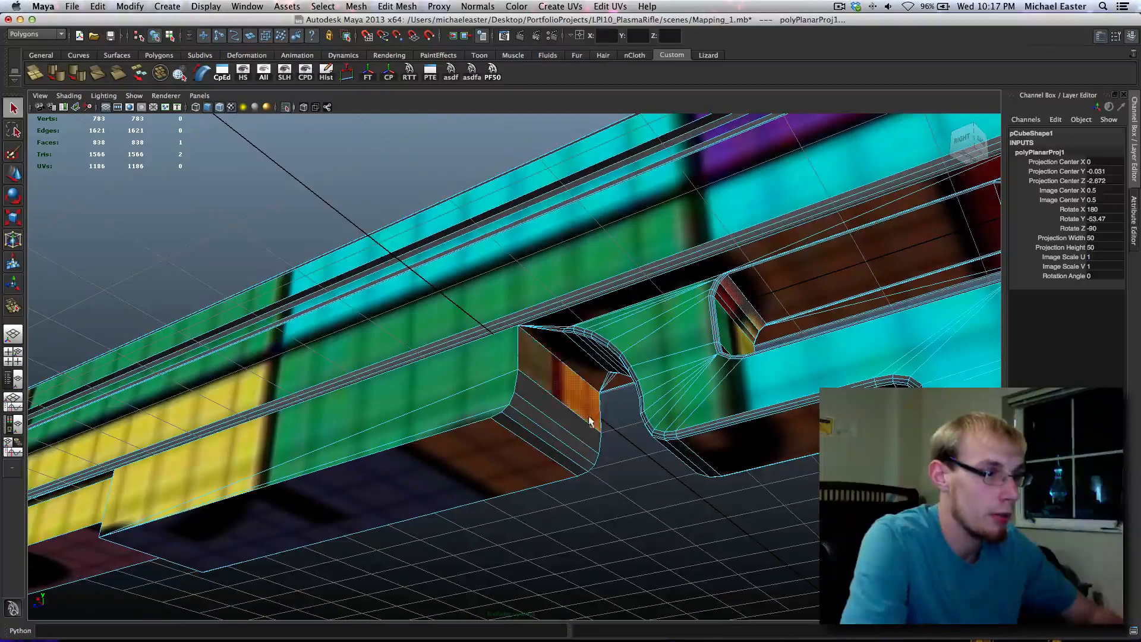
pyautogui.click(580, 434)
pyautogui.press('g')
pyautogui.click(579, 440)
pyautogui.press('g')
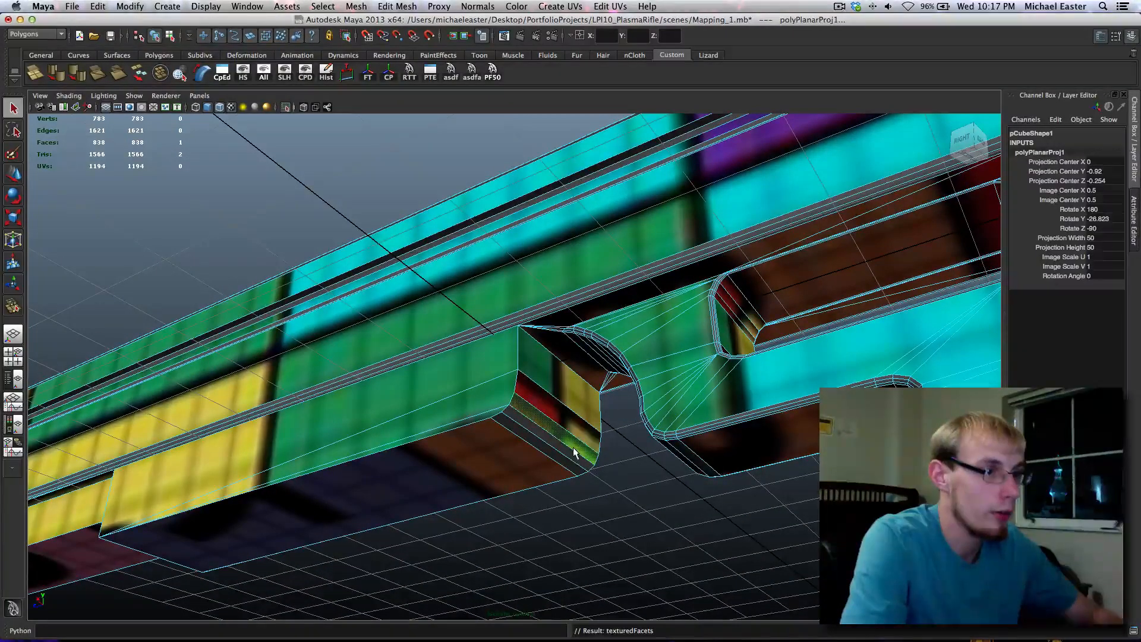
pyautogui.click(572, 450)
pyautogui.press('g')
pyautogui.click(565, 459)
pyautogui.press('g')
# Project the S-curved run of strips on the underside between the grip area and the forward block with PF50
pyautogui.keyDown('alt'); pyautogui.moveTo(578, 464); pyautogui.dragTo(647, 480); pyautogui.keyUp('alt')
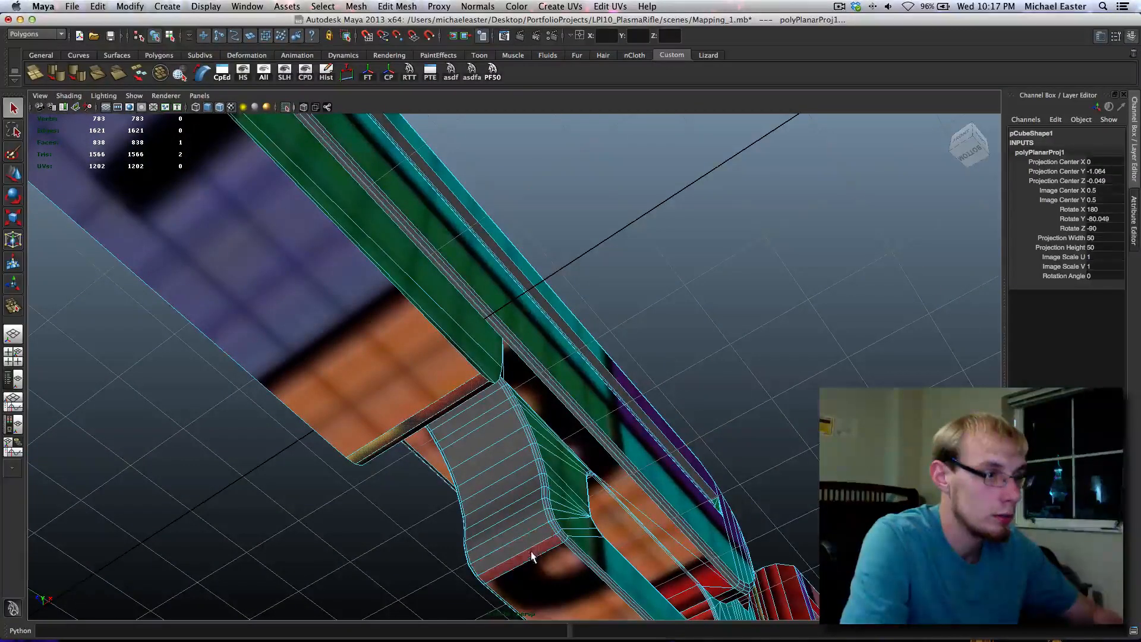
pyautogui.press('g')
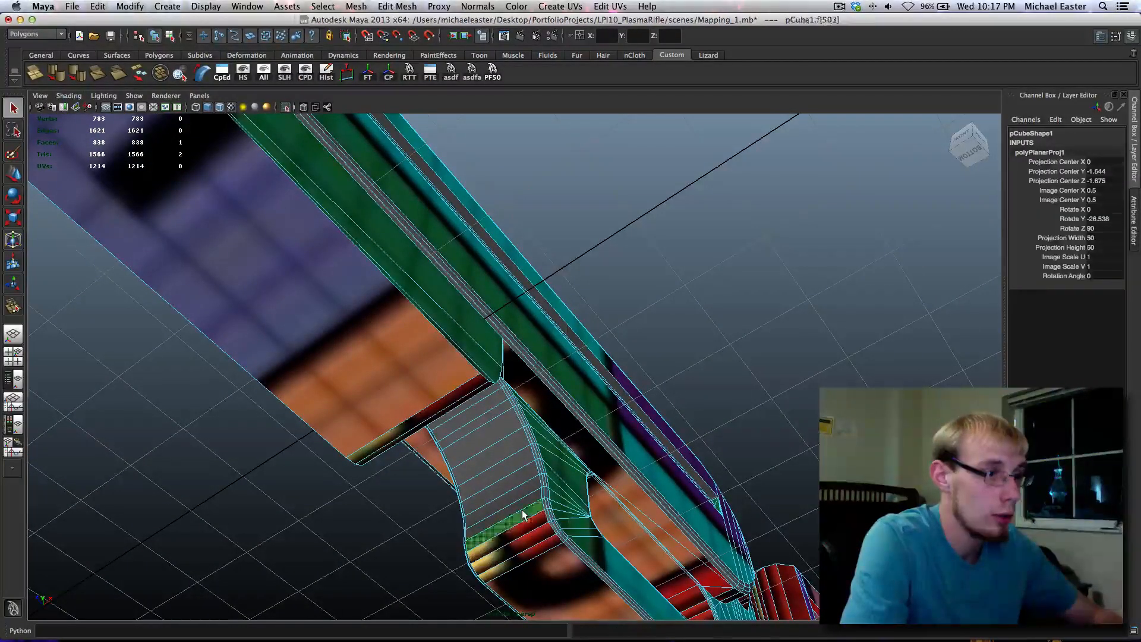
pyautogui.click(521, 509)
pyautogui.press('g')
pyautogui.click(521, 501)
pyautogui.press('g')
pyautogui.click(516, 487)
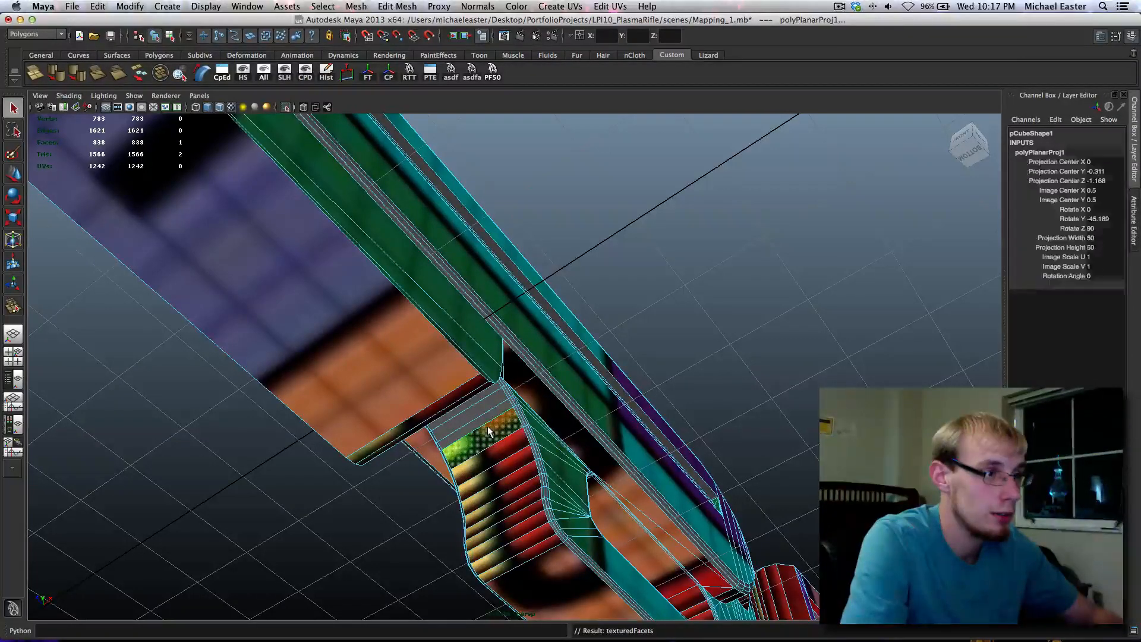
pyautogui.keyDown('alt'); pyautogui.moveTo(581, 489); pyautogui.dragTo(561, 425); pyautogui.keyUp('alt')
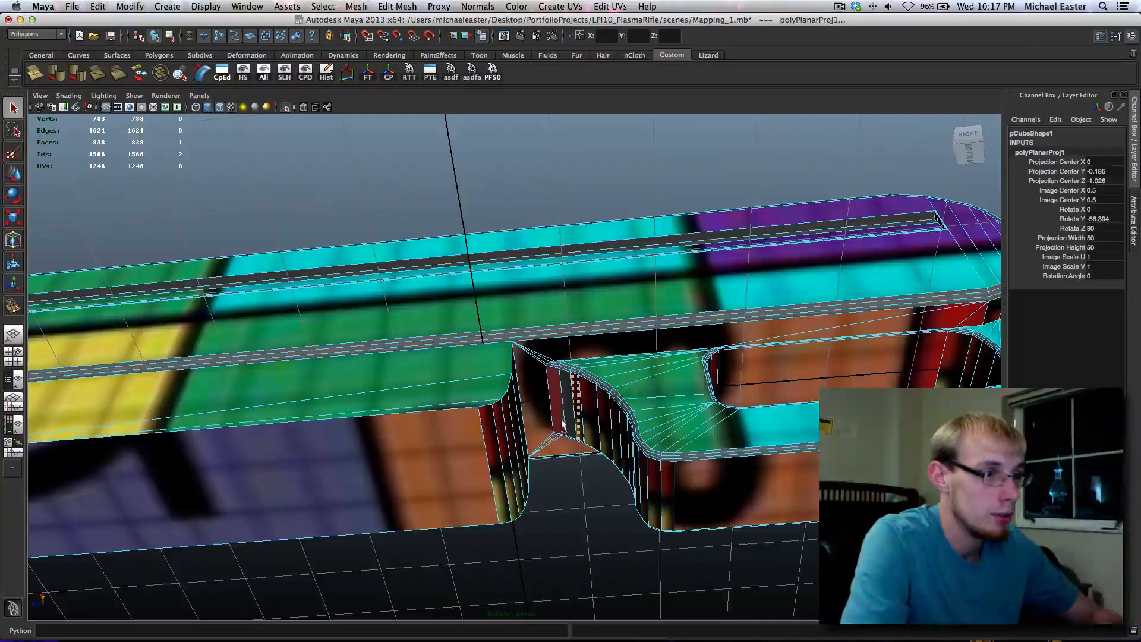
# Apply PF50 to the bevel strips along the lower front edge of the grip
pyautogui.keyDown('alt'); pyautogui.moveTo(771, 525); pyautogui.dragTo(511, 417); pyautogui.keyUp('alt')
pyautogui.click(511, 416)
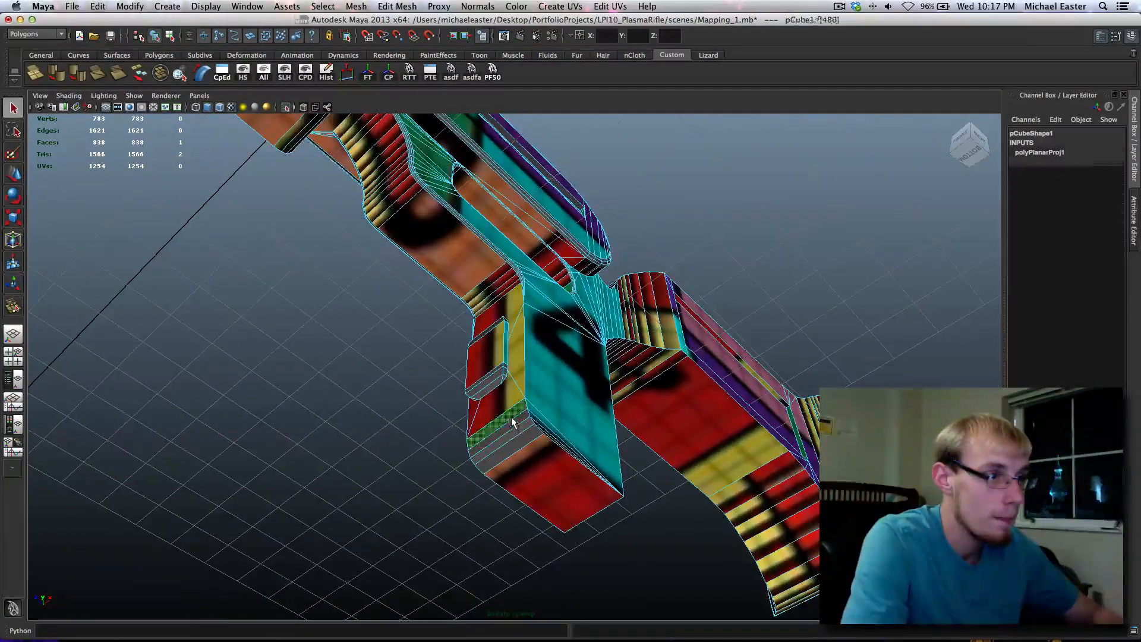
pyautogui.press('g')
pyautogui.click(509, 426)
pyautogui.press('g')
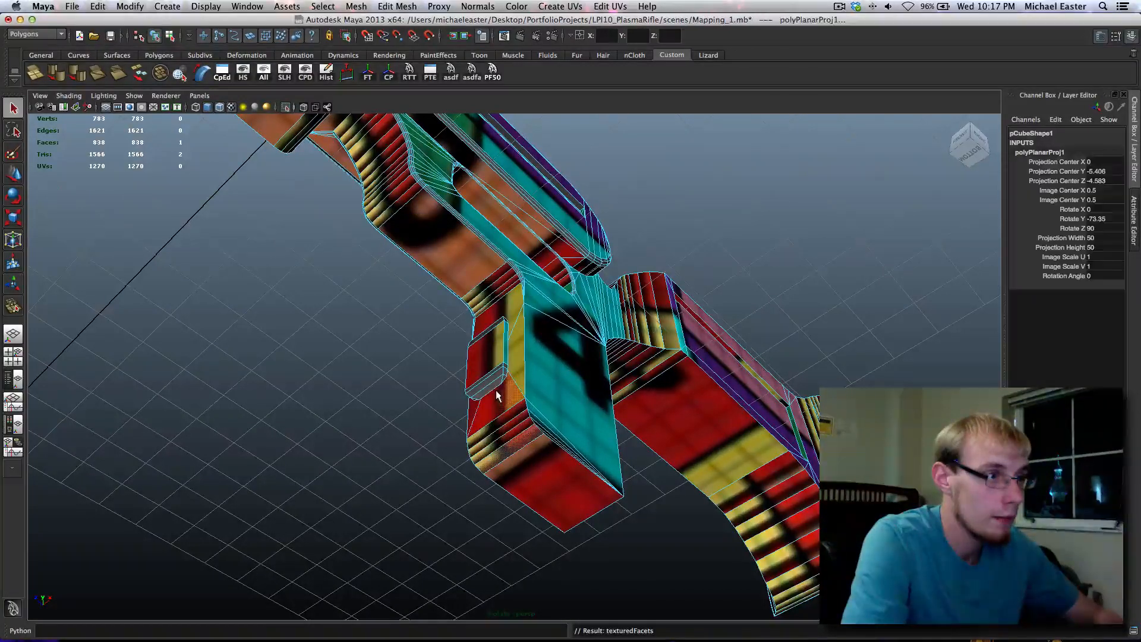
# Project the three front bevel strips at the lower end of the raised plate on the grip's front with PF50
pyautogui.press('f')
pyautogui.keyDown('alt'); pyautogui.moveTo(493, 387); pyautogui.dragTo(508, 422); pyautogui.keyUp('alt')
pyautogui.scroll(-4, 508, 422)
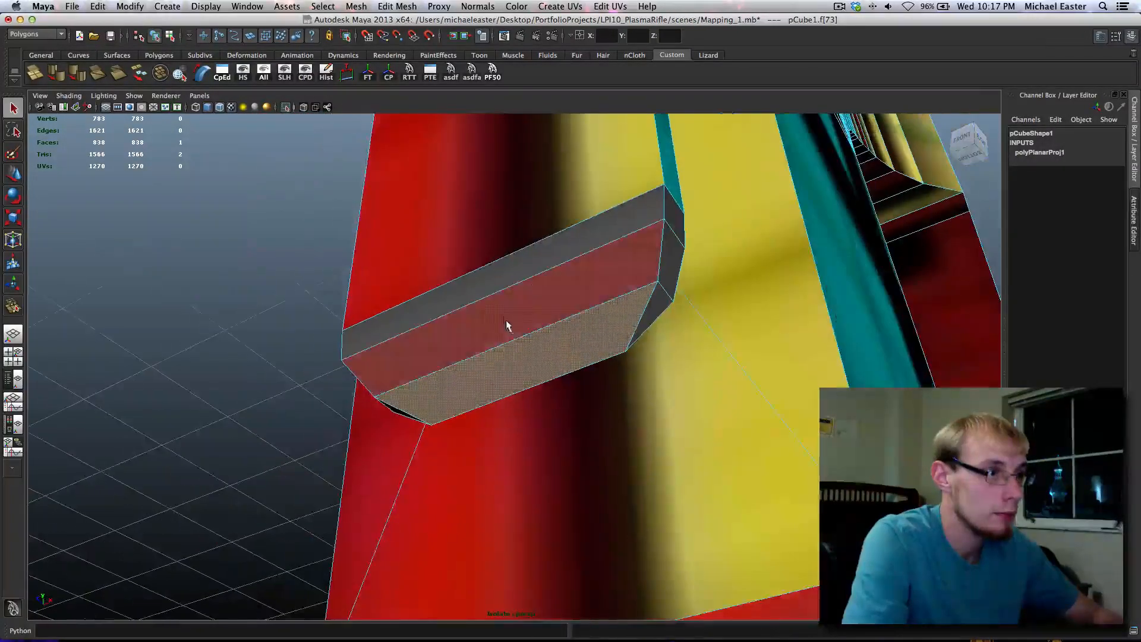
pyautogui.press('g')
pyautogui.click(502, 319)
pyautogui.press('g')
pyautogui.click(484, 291)
pyautogui.press('g')
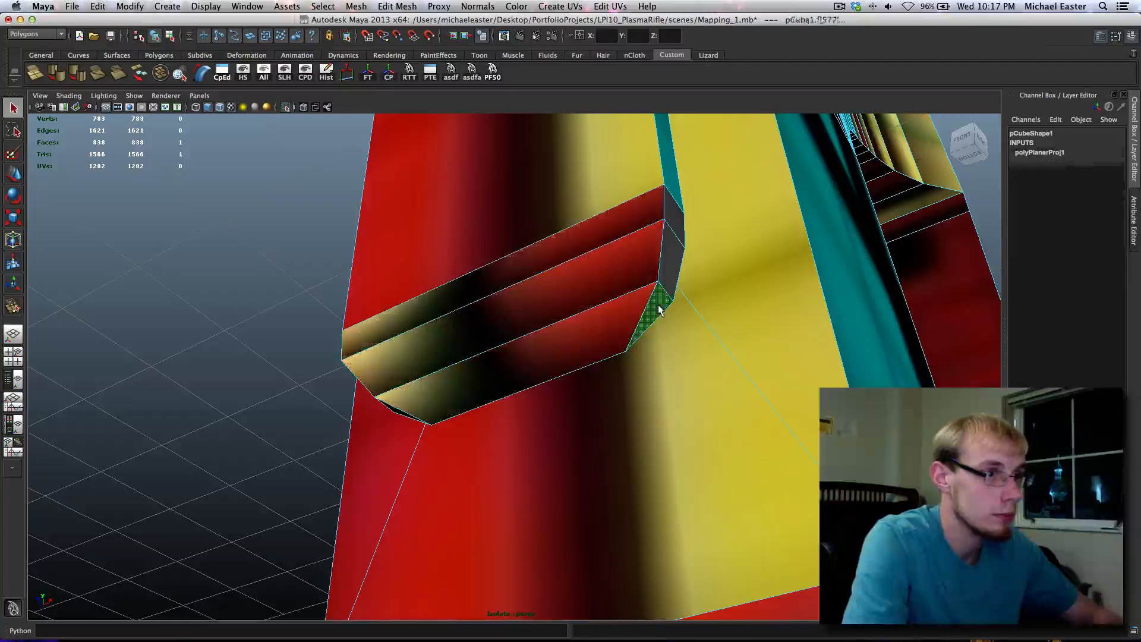
# Apply PF50 to the small side chamfer faces at the lower end of the grip's raised plate
pyautogui.click(664, 274)
pyautogui.press('g')
pyautogui.click(675, 214)
pyautogui.press('g')
pyautogui.click(708, 440)
pyautogui.press('g')
# Project the matching chamfer faces on the opposite side of the raised plate's lower end with PF50
pyautogui.scroll(-5, 708, 440)
pyautogui.keyDown('alt'); pyautogui.moveTo(413, 460); pyautogui.dragTo(573, 513); pyautogui.keyUp('alt')
pyautogui.click(513, 337)
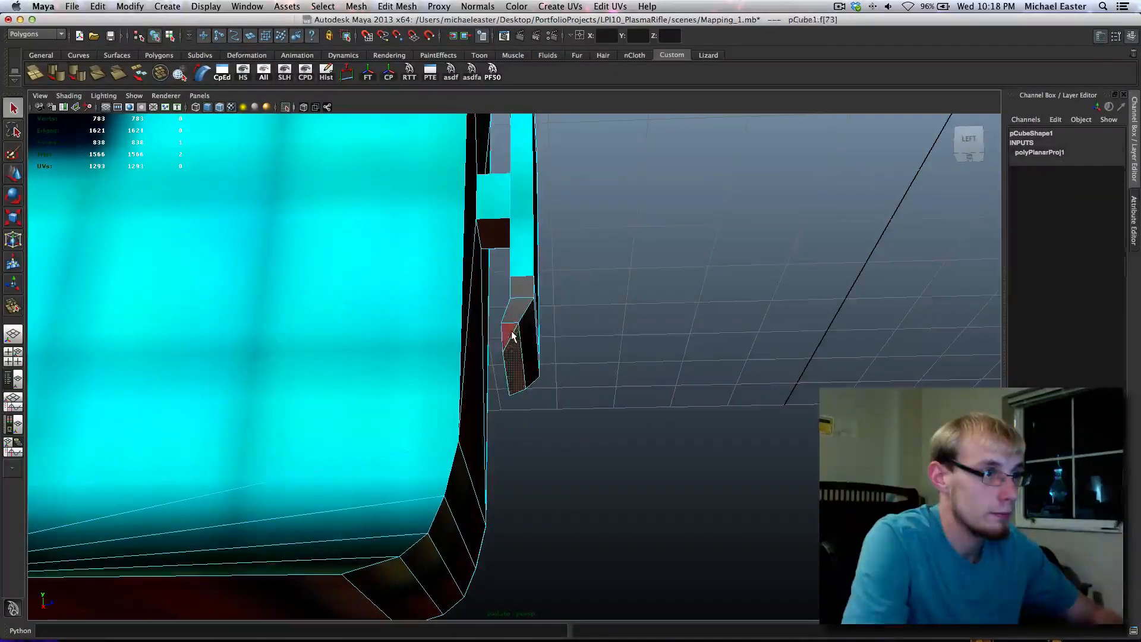
pyautogui.press('g')
pyautogui.click(517, 312)
pyautogui.press('g')
pyautogui.click(521, 293)
pyautogui.press('g')
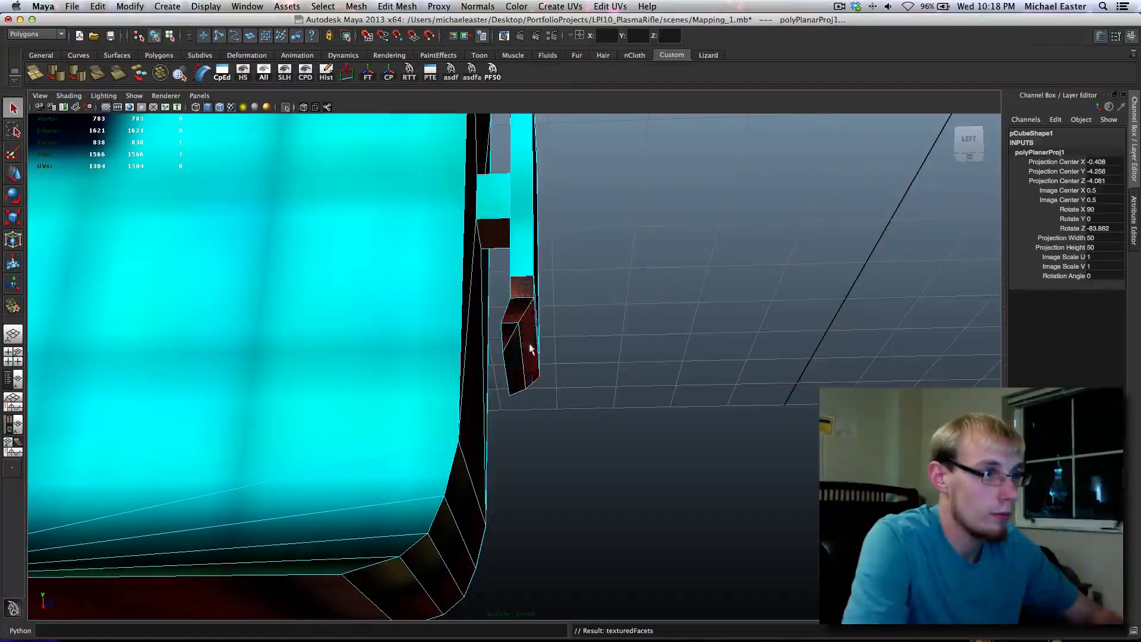
# Apply PF50 to the faces on the back of the raised plate's lower half, one at a time
pyautogui.keyDown('alt'); pyautogui.moveTo(505, 390); pyautogui.dragTo(552, 445); pyautogui.keyUp('alt')
pyautogui.click(510, 359)
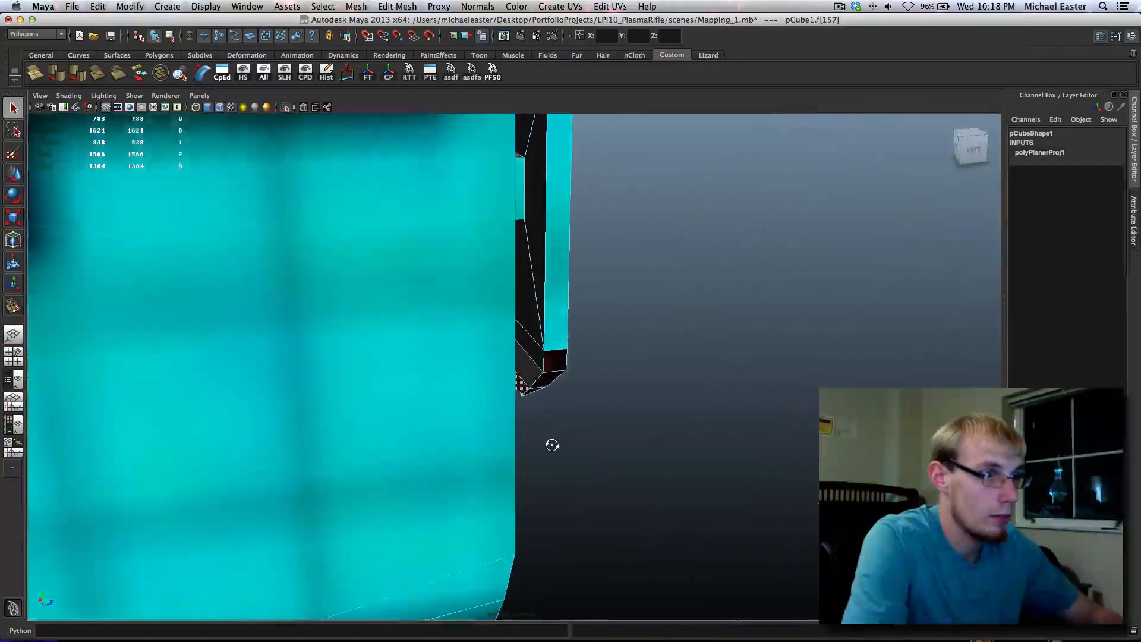
pyautogui.click(532, 381)
pyautogui.click(536, 361)
pyautogui.press('g')
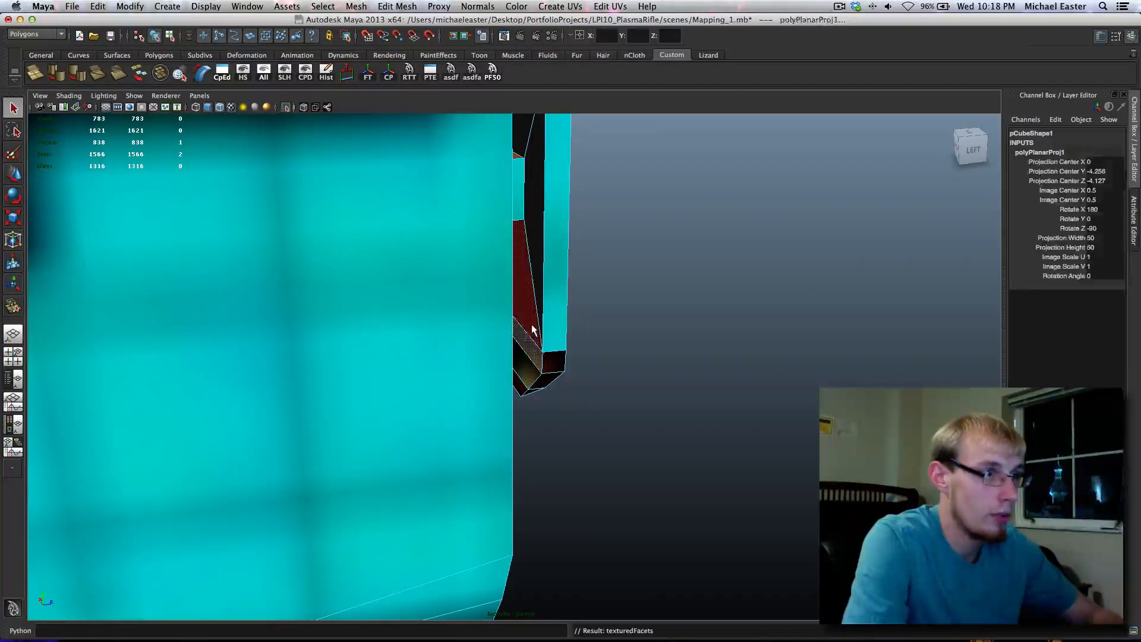
pyautogui.click(534, 316)
pyautogui.press('g')
pyautogui.click(536, 296)
pyautogui.keyDown('alt'); pyautogui.moveTo(630, 562); pyautogui.dragTo(625, 555); pyautogui.keyUp('alt')
pyautogui.press('g')
# Project the faces on the back of the raised plate around and above its connecting stub with PF50
pyautogui.keyDown('alt'); pyautogui.moveTo(608, 359); pyautogui.dragTo(596, 580, button='middle'); pyautogui.keyUp('alt')
pyautogui.click(512, 321)
pyautogui.press('g')
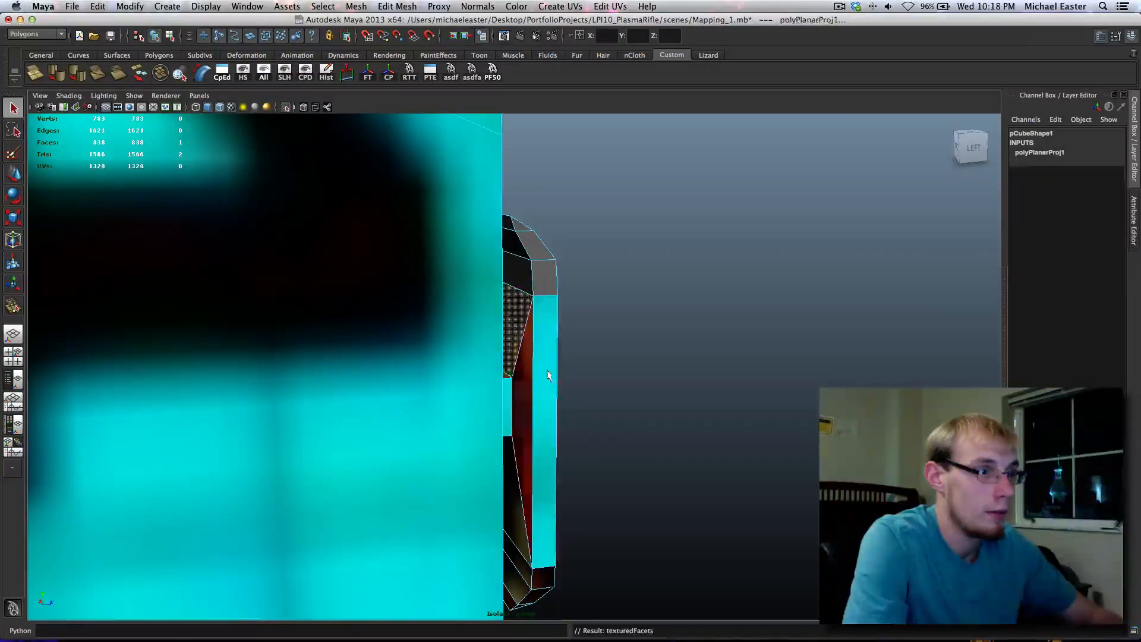
pyautogui.keyDown('alt'); pyautogui.moveTo(598, 436); pyautogui.dragTo(573, 468); pyautogui.keyUp('alt')
pyautogui.click(520, 407)
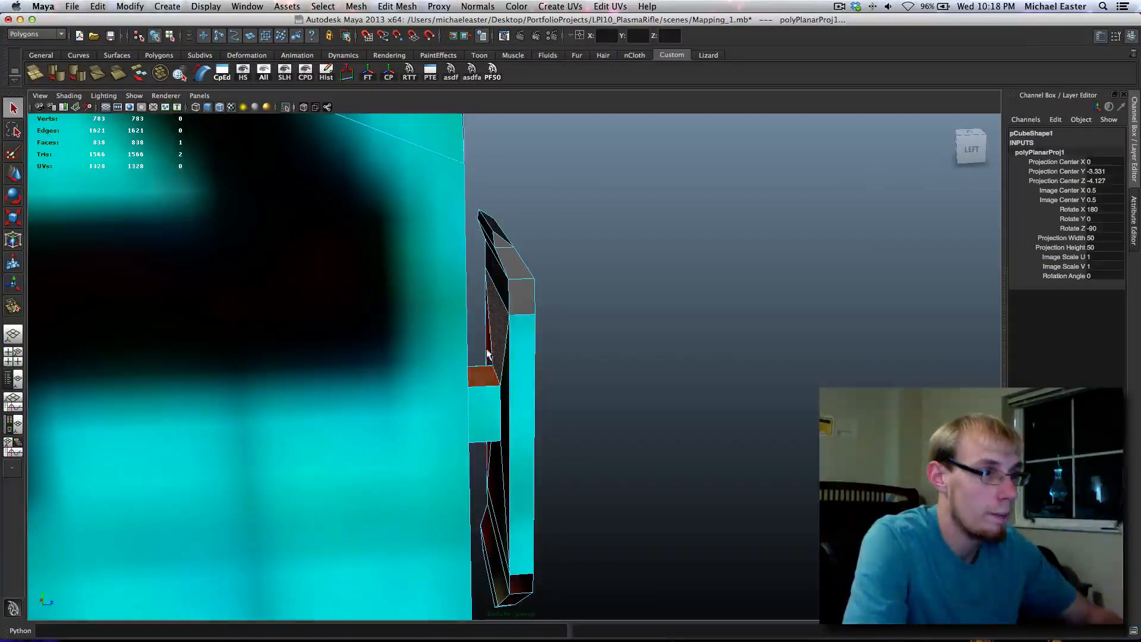
pyautogui.click(518, 429)
pyautogui.press('g')
# Apply PF50 to the slanted back faces and the adjoining side chamfers at the raised plate's upper end
pyautogui.keyDown('alt'); pyautogui.moveTo(517, 439); pyautogui.dragTo(520, 410); pyautogui.keyUp('alt')
pyautogui.click(512, 245)
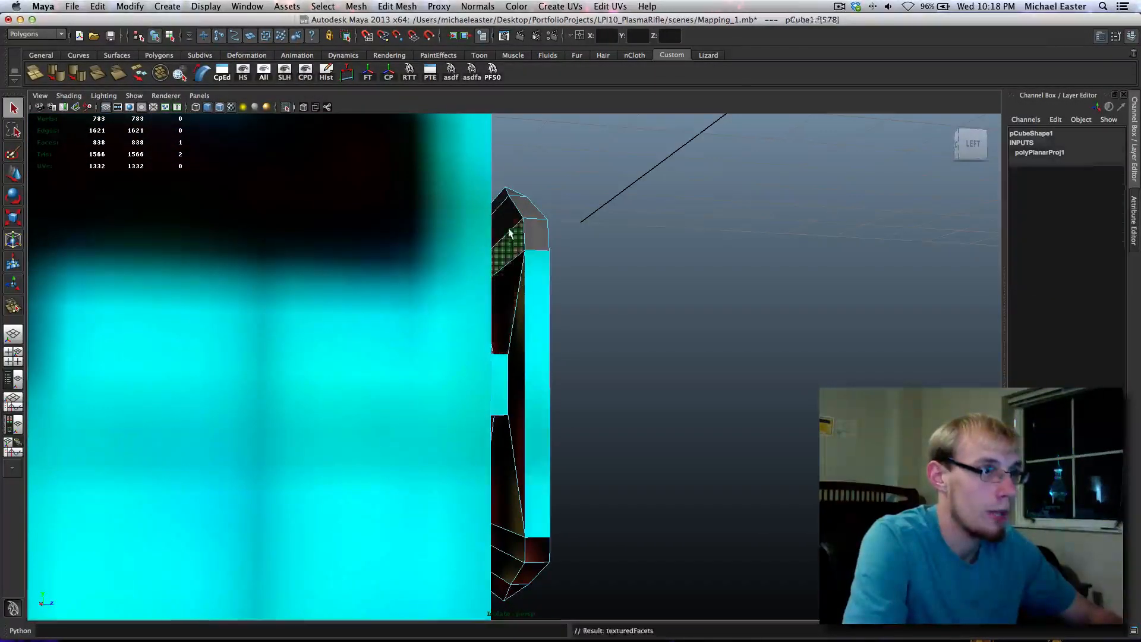
pyautogui.press('g')
pyautogui.click(503, 213)
pyautogui.press('g')
pyautogui.click(501, 197)
pyautogui.press('g')
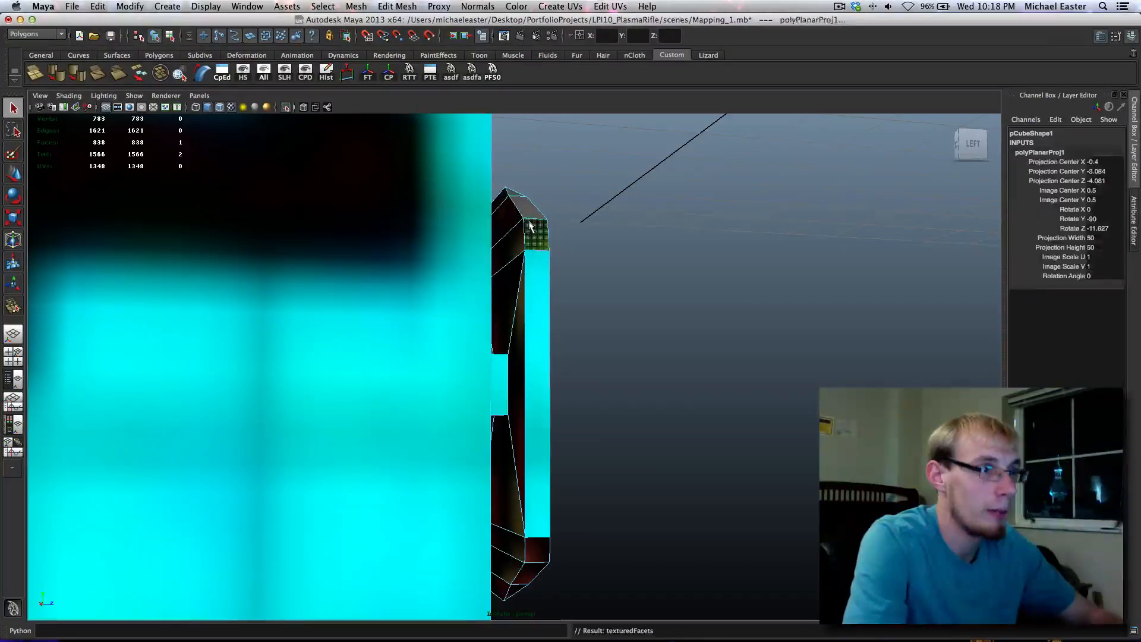
pyautogui.click(511, 196)
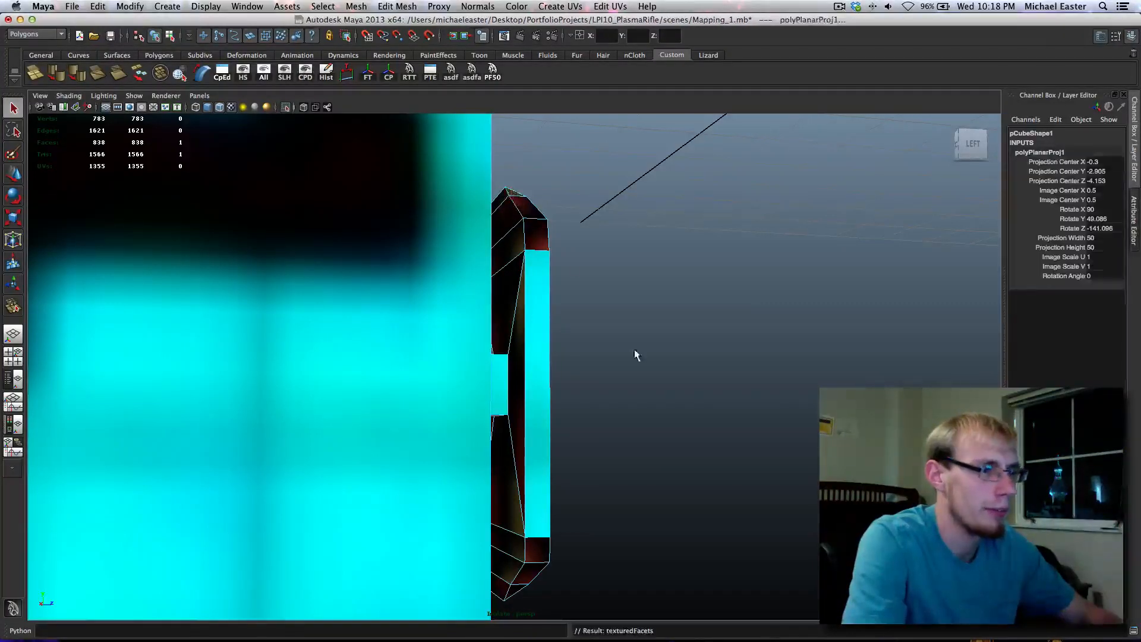
# Project the opposite side chamfers and the front bevel strips at the raised plate's upper end with PF50
pyautogui.keyDown('alt'); pyautogui.moveTo(635, 355); pyautogui.dragTo(570, 294); pyautogui.keyUp('alt')
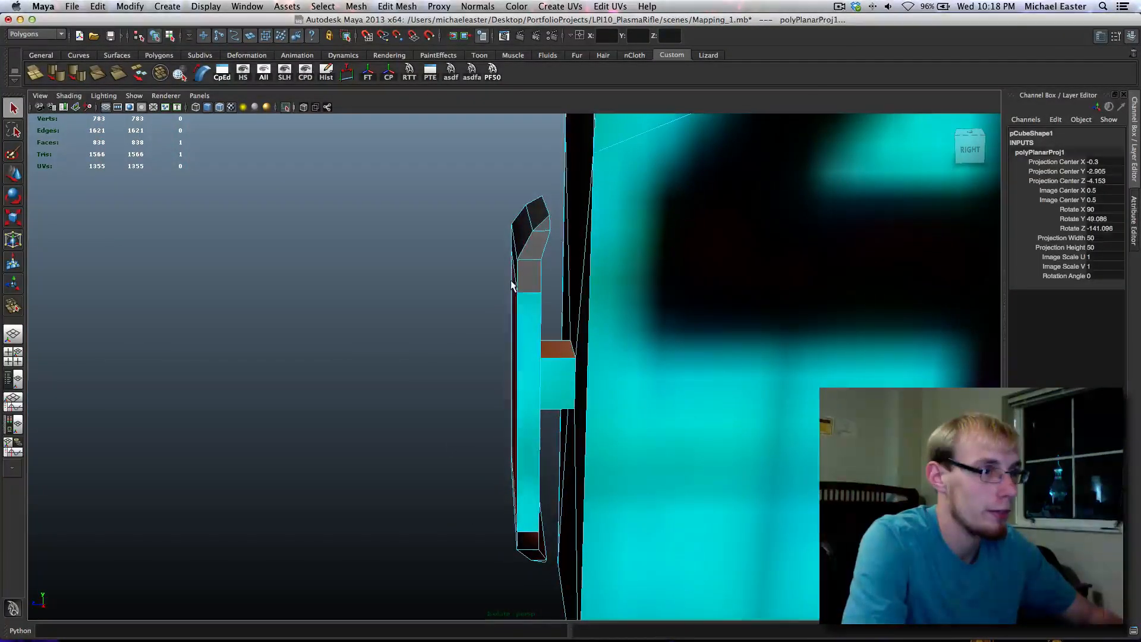
pyautogui.click(531, 255)
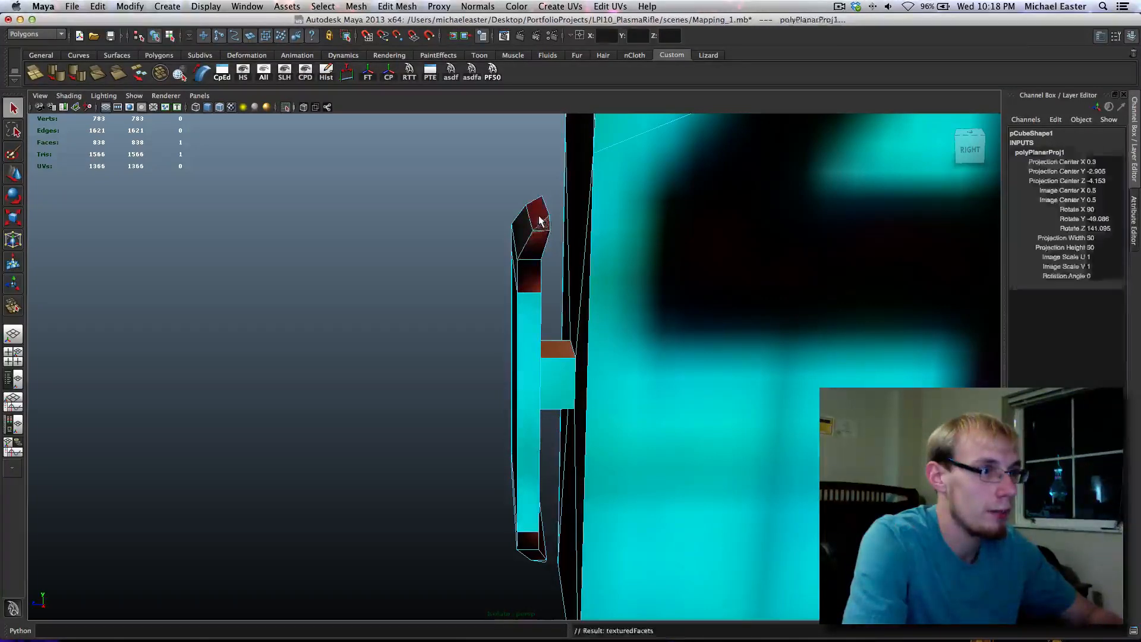
pyautogui.click(524, 239)
pyautogui.press('g')
pyautogui.keyDown('alt'); pyautogui.moveTo(465, 261); pyautogui.dragTo(513, 283); pyautogui.keyUp('alt')
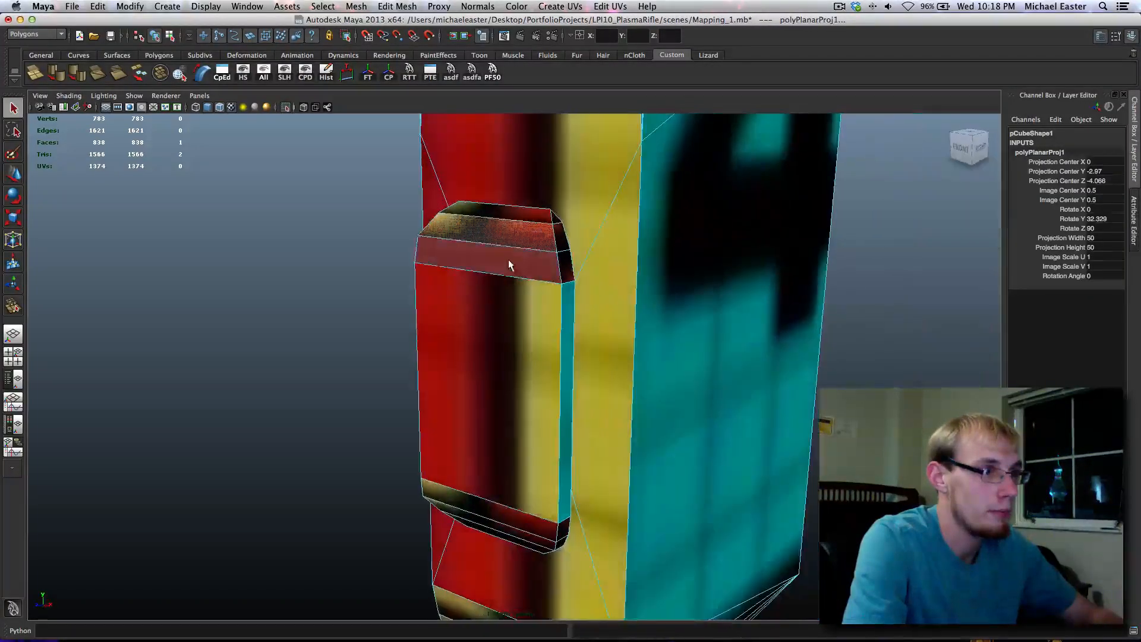
pyautogui.click(510, 263)
pyautogui.press('g')
# Apply PF50 to the two long unmapped groove strips on the left side of the rifle body
pyautogui.keyDown('alt'); pyautogui.moveTo(341, 397); pyautogui.dragTo(470, 415); pyautogui.keyUp('alt')
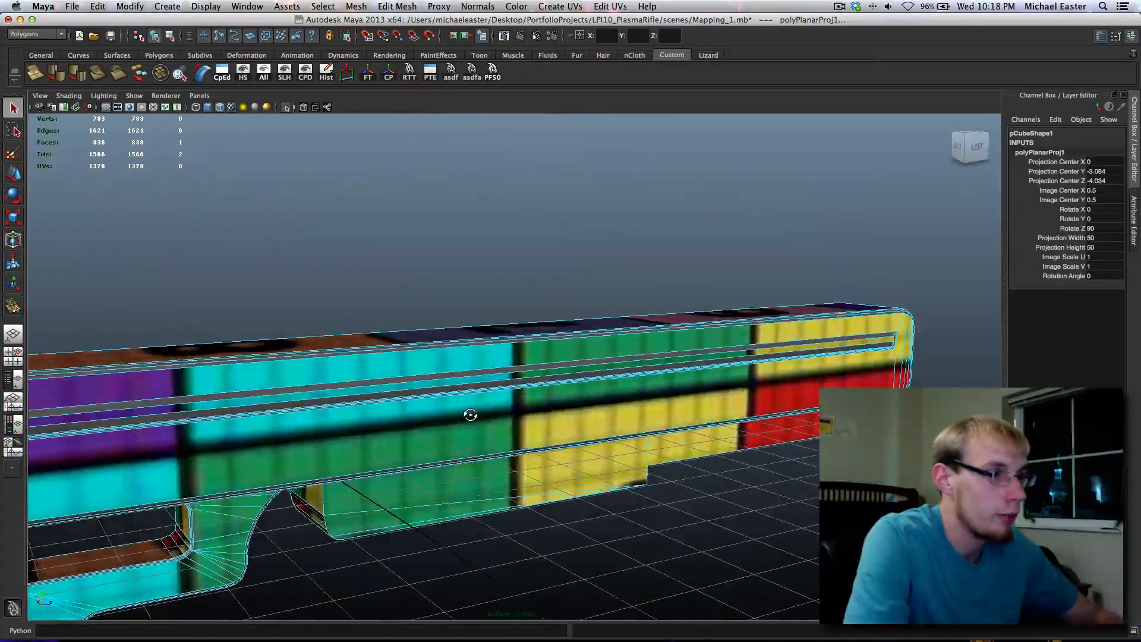
pyautogui.keyDown('alt'); pyautogui.moveTo(265, 438); pyautogui.dragTo(485, 450, button='middle'); pyautogui.keyUp('alt')
pyautogui.scroll(5, 485, 451)
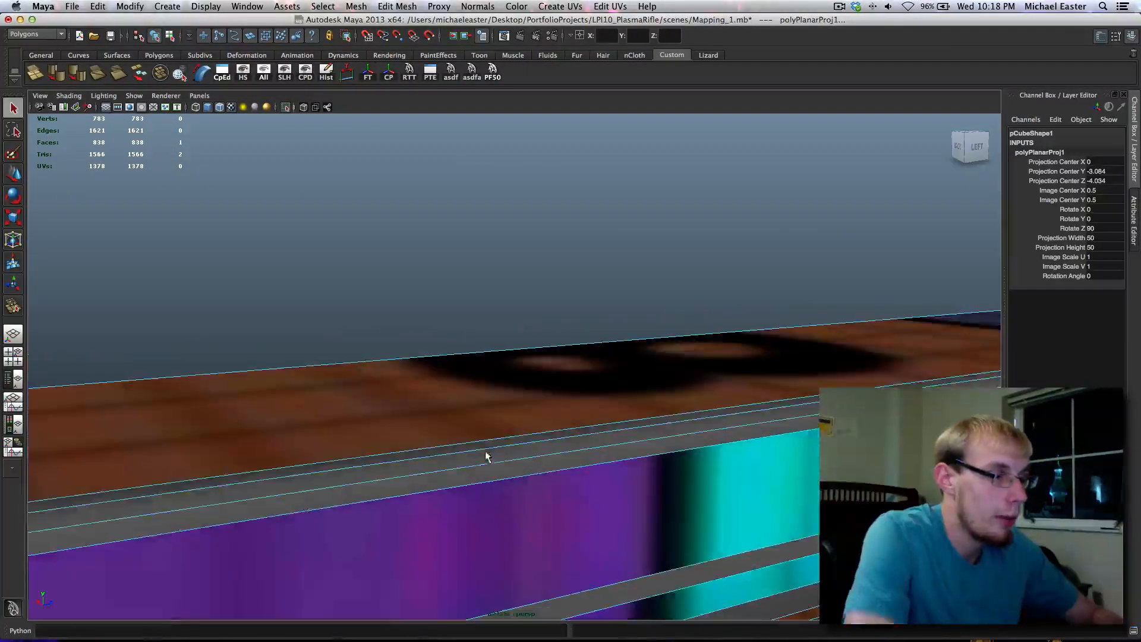
pyautogui.keyDown('alt'); pyautogui.moveTo(426, 525); pyautogui.dragTo(477, 427, button='middle'); pyautogui.keyUp('alt')
pyautogui.scroll(-2, 477, 428)
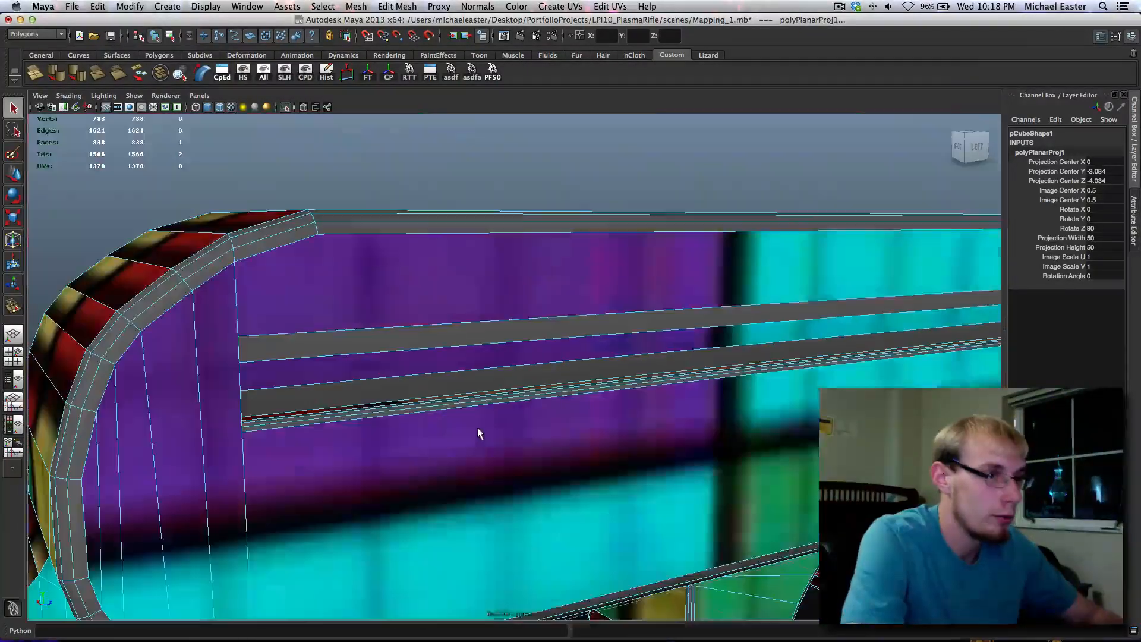
pyautogui.click(437, 343)
pyautogui.press('g')
pyautogui.click(434, 387)
pyautogui.press('g')
# Project the long groove faces on the right side of the rifle body with PF50, one at a time
pyautogui.keyDown('alt'); pyautogui.moveTo(713, 517); pyautogui.dragTo(690, 389); pyautogui.keyUp('alt')
pyautogui.click(819, 325)
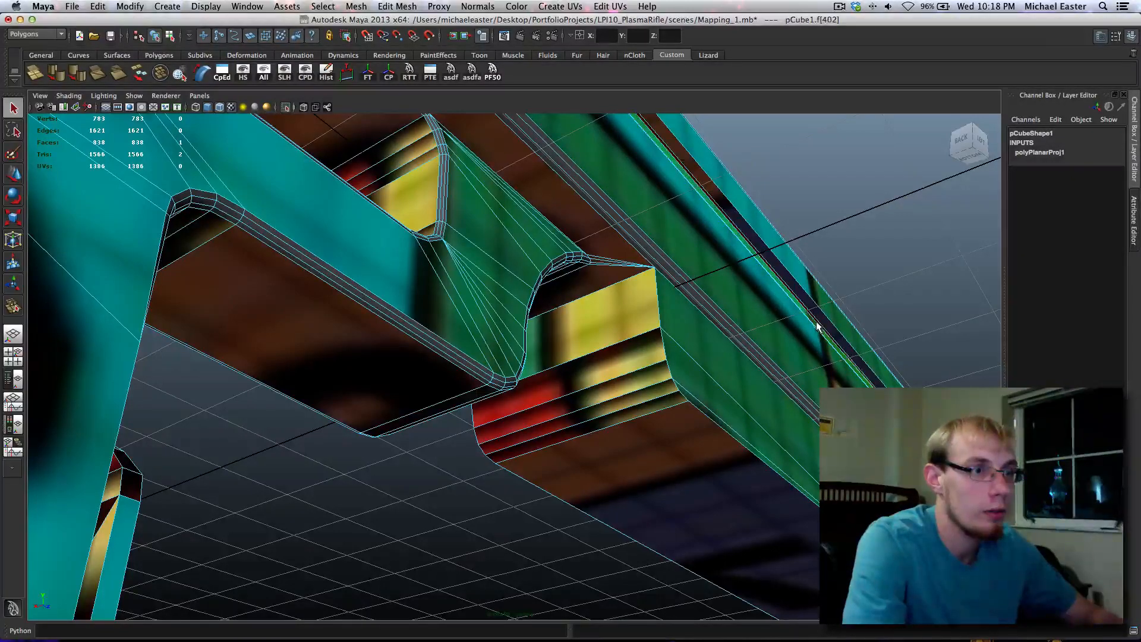
pyautogui.click(819, 325)
pyautogui.press('f')
pyautogui.scroll(10, 591, 518)
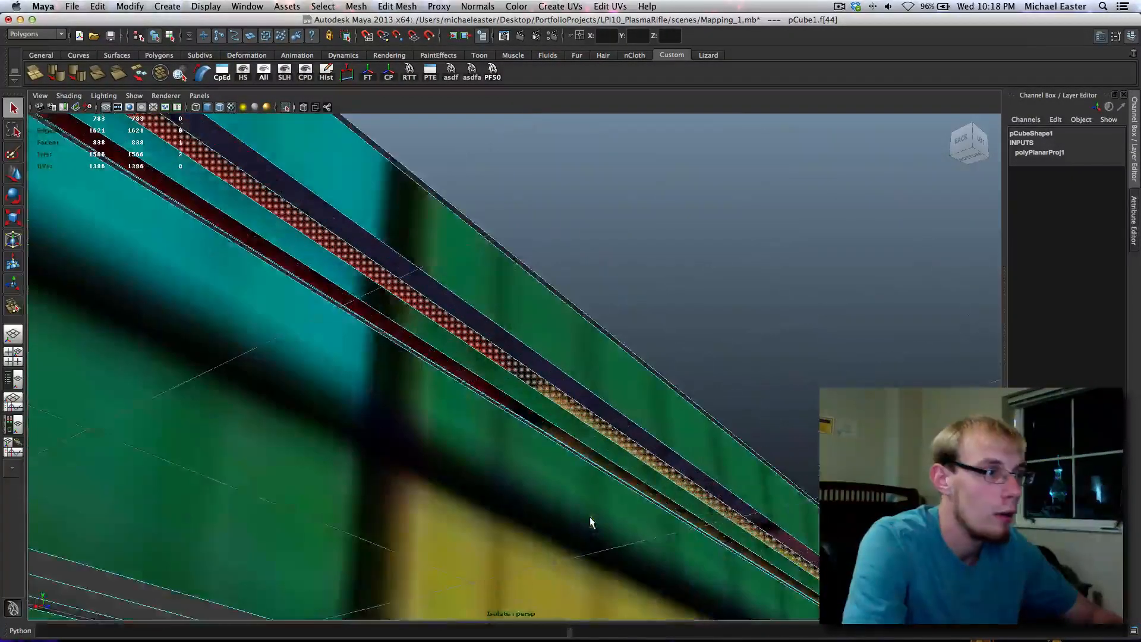
pyautogui.scroll(-8, 600, 524)
pyautogui.keyDown('alt'); pyautogui.moveTo(433, 481); pyautogui.dragTo(477, 397); pyautogui.keyUp('alt')
pyautogui.click(400, 247)
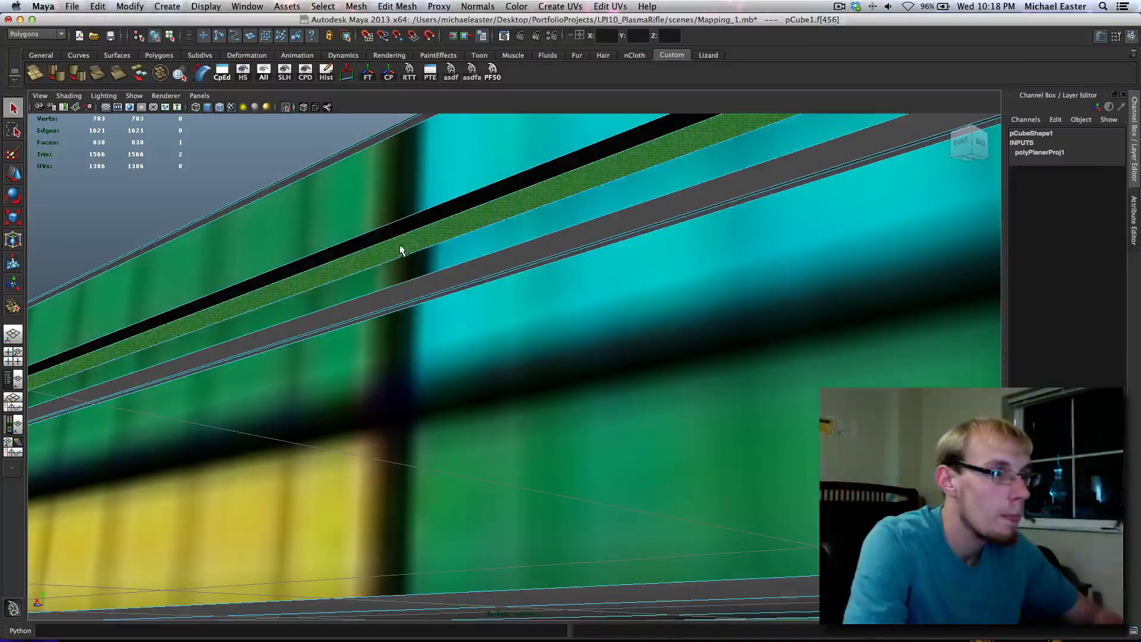
pyautogui.press('g')
pyautogui.click(397, 230)
pyautogui.press('g')
pyautogui.keyDown('alt'); pyautogui.moveTo(426, 287); pyautogui.dragTo(571, 533); pyautogui.keyUp('alt')
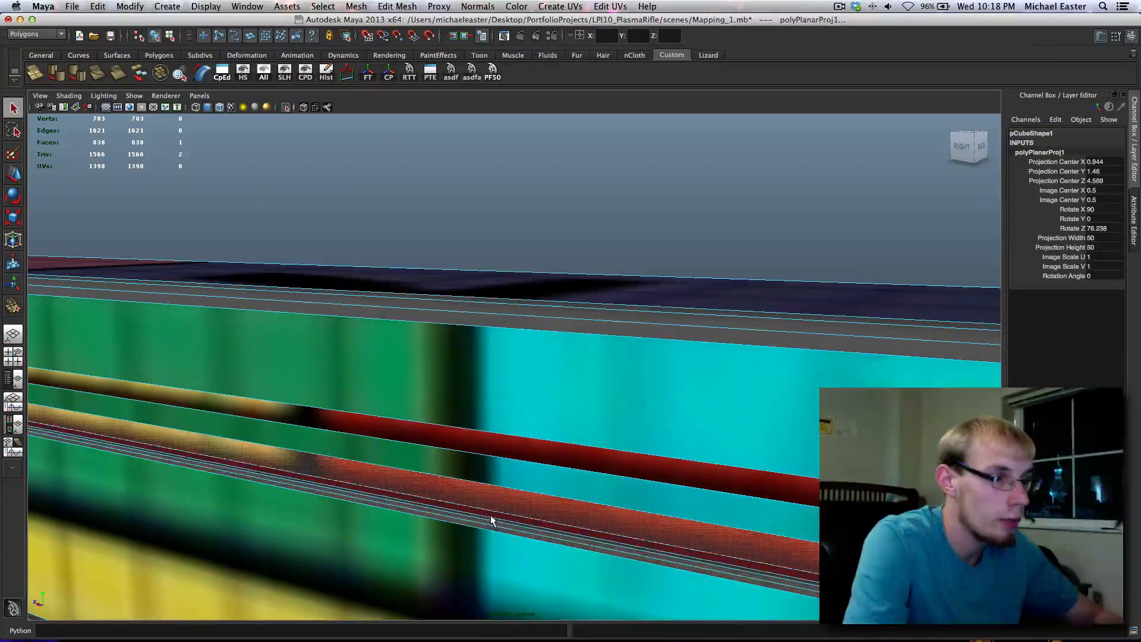
pyautogui.click(491, 521)
pyautogui.press('g')
# In Hypershade, select all faces that use defaultPolygonShader and assign Mapper_Lambert to them
pyautogui.keyDown('alt'); pyautogui.moveTo(491, 521); pyautogui.dragTo(631, 515); pyautogui.keyUp('alt')
pyautogui.keyDown('alt'); pyautogui.moveTo(687, 404); pyautogui.dragTo(502, 405, button='right'); pyautogui.keyUp('alt')
pyautogui.click(505, 414)
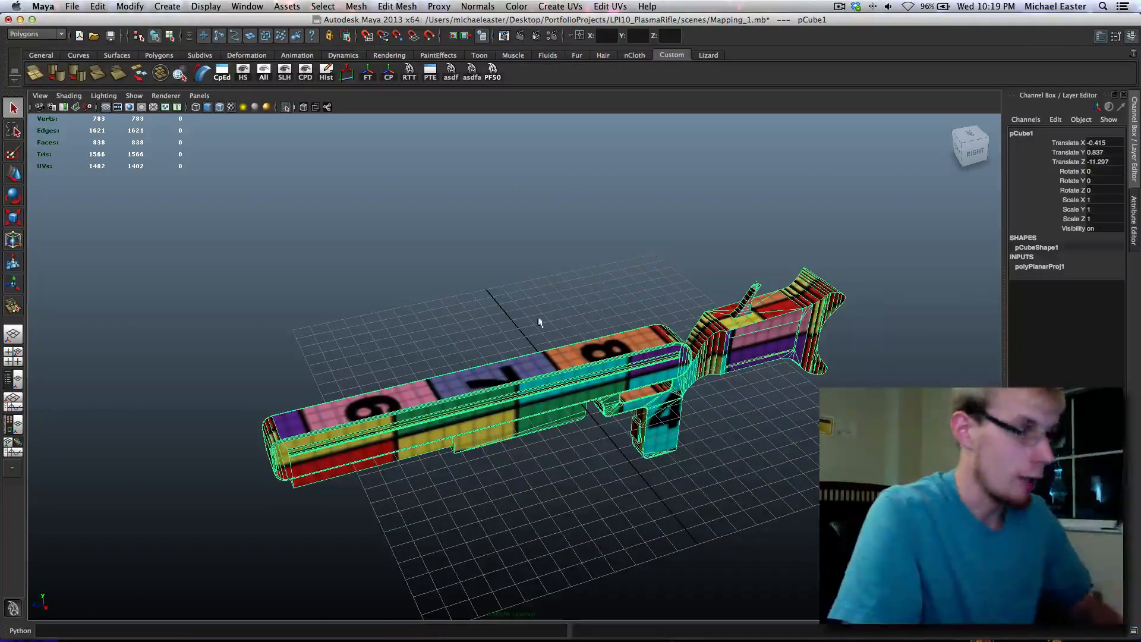
pyautogui.keyDown('alt'); pyautogui.moveTo(616, 348); pyautogui.dragTo(672, 363, button='right'); pyautogui.keyUp('alt')
pyautogui.press('super+grave')
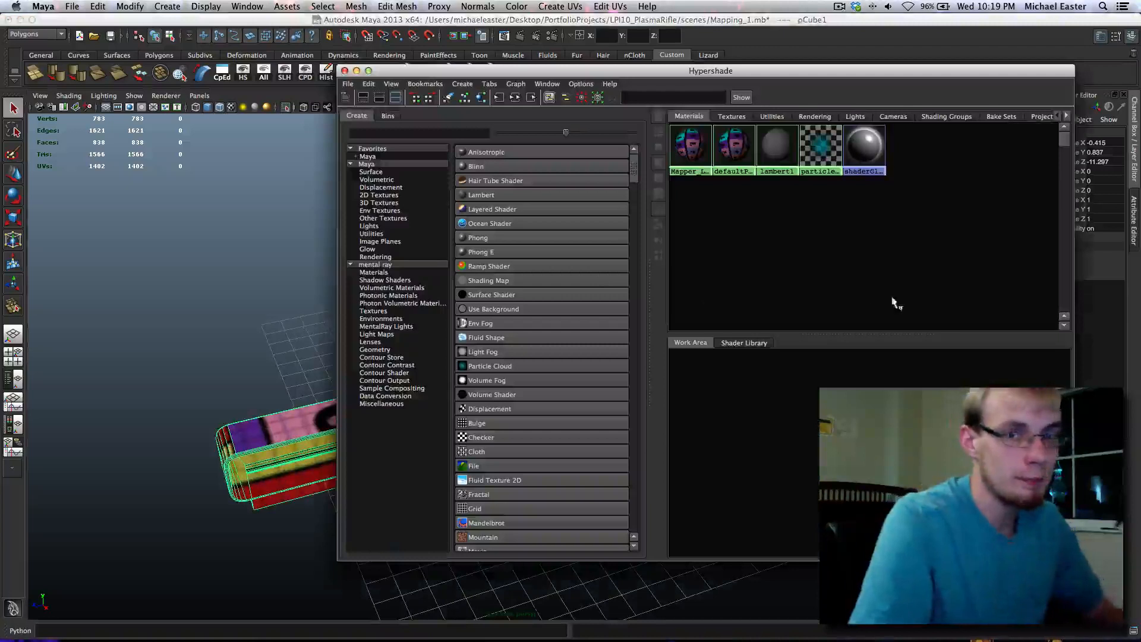
pyautogui.rightClick(736, 153)
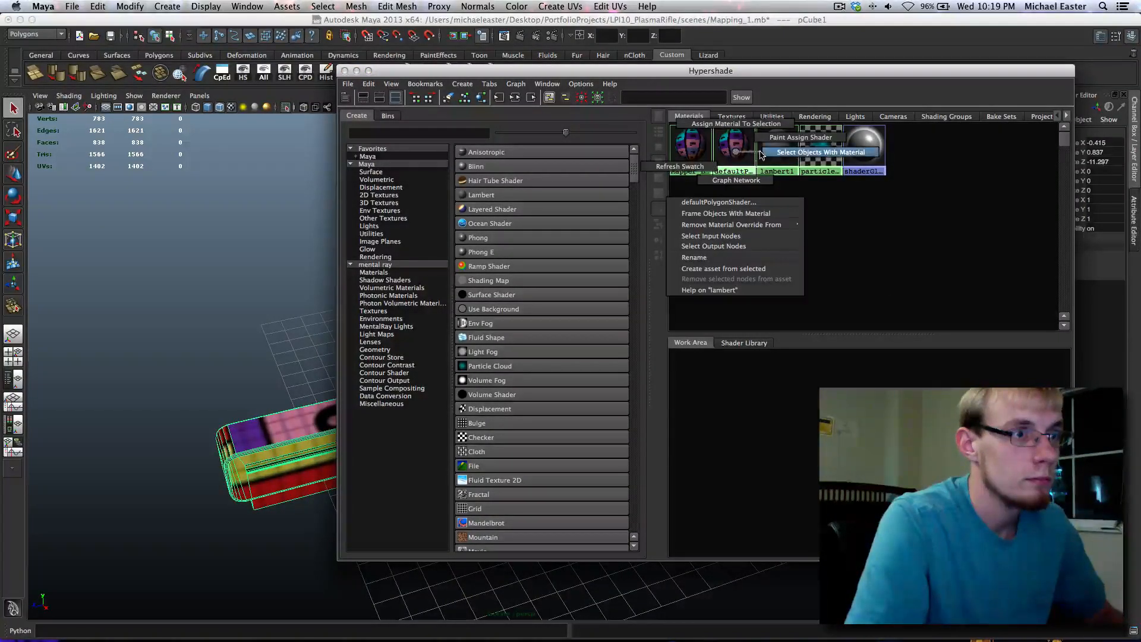
pyautogui.click(762, 153)
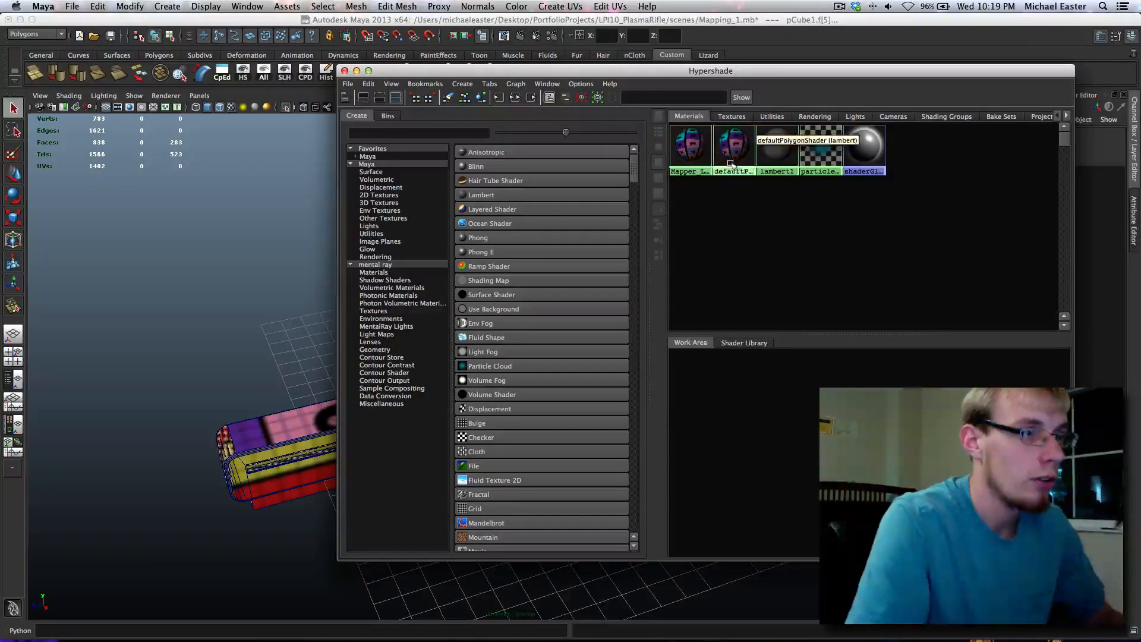
pyautogui.rightClick(690, 159)
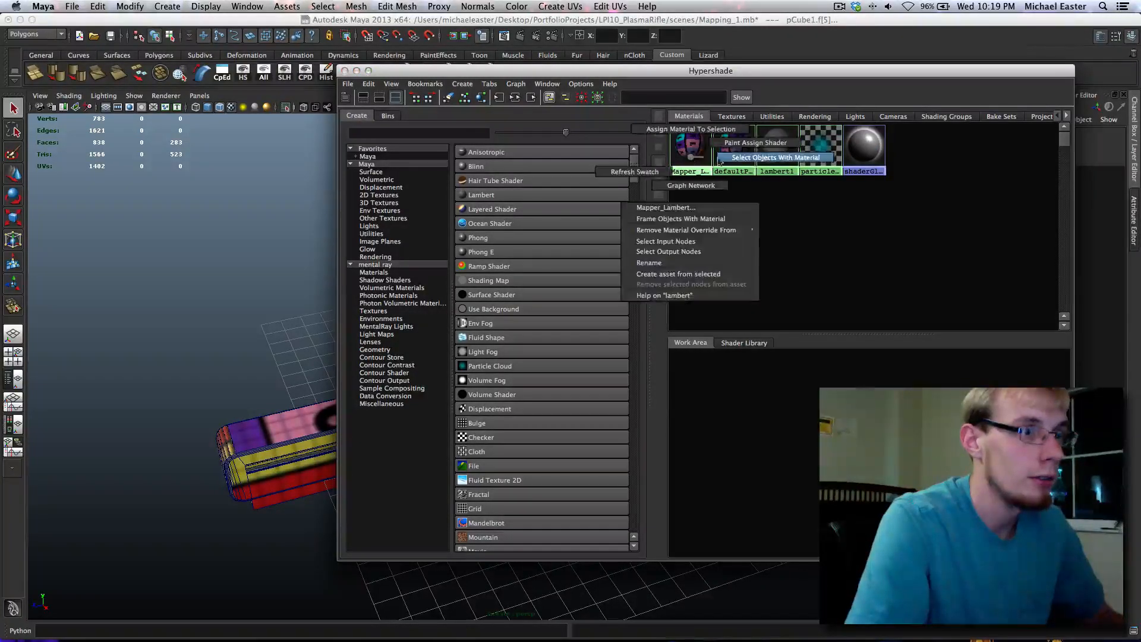
pyautogui.click(691, 129)
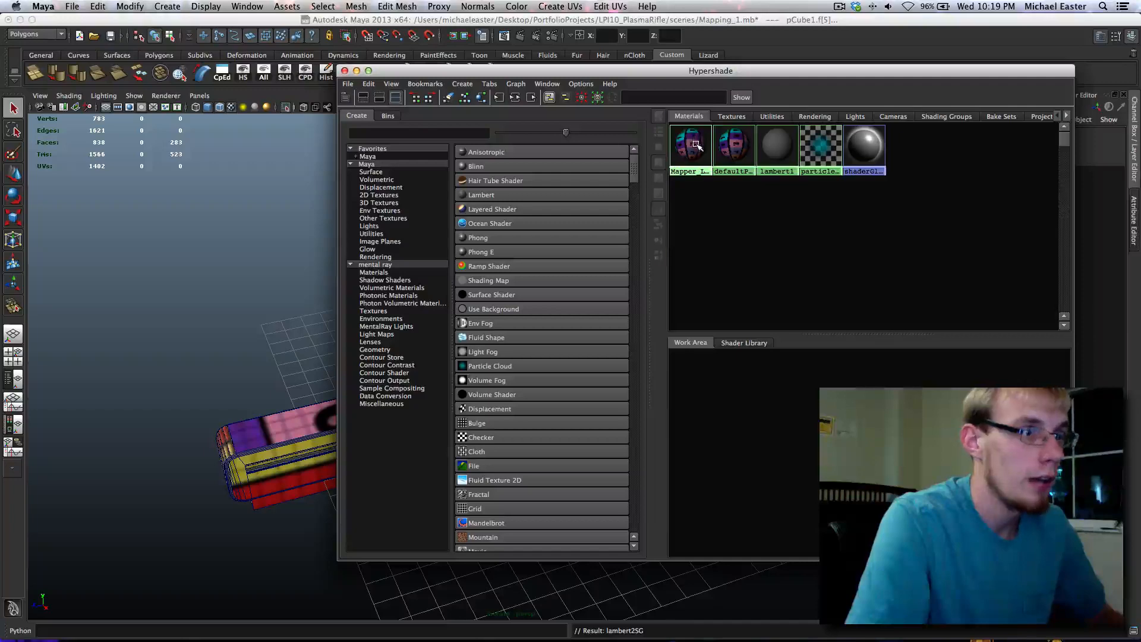
# Select the faces using Mapper_Lambert, invert the face selection across the whole rifle, and close Hypershade
pyautogui.rightClick(696, 145)
pyautogui.click(739, 148)
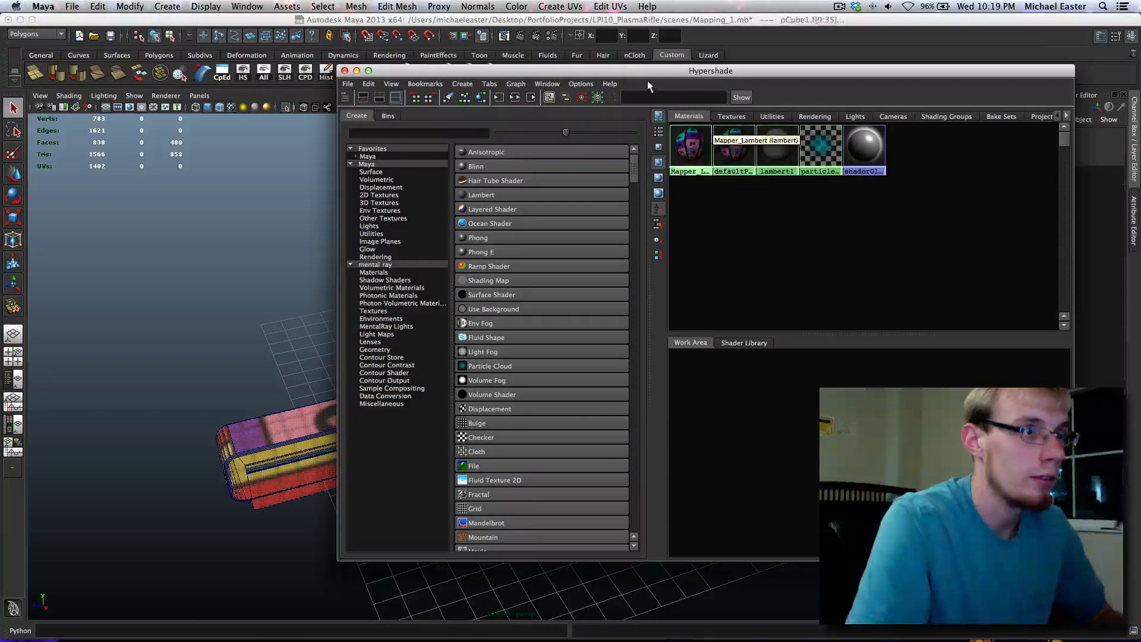
pyautogui.moveTo(647, 75); pyautogui.dragTo(918, 355)
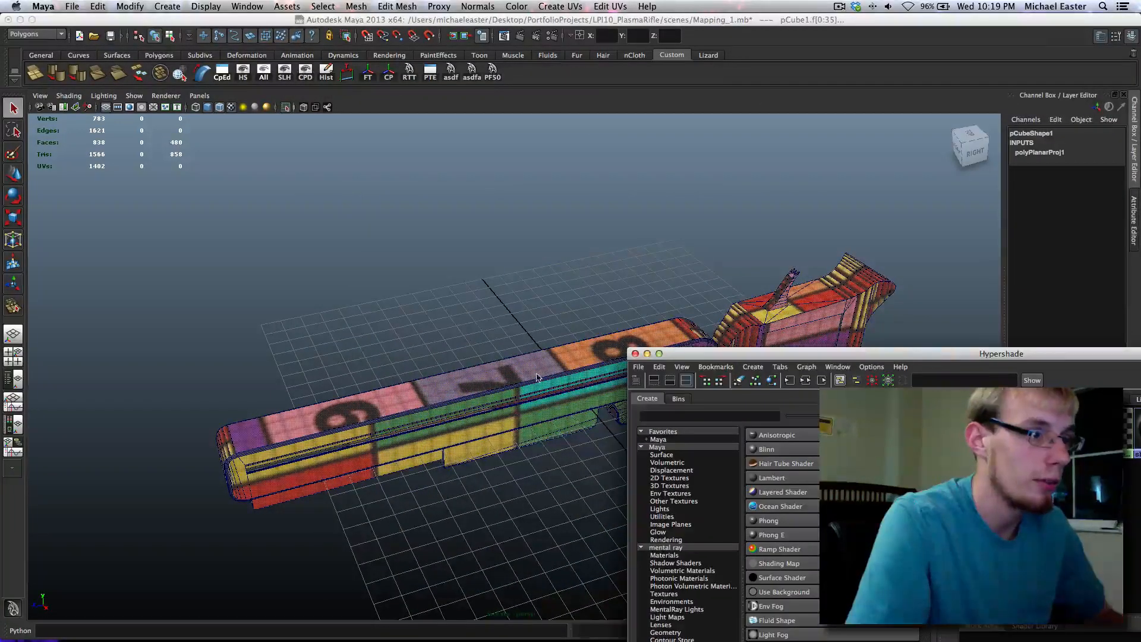
pyautogui.moveTo(536, 378); pyautogui.dragTo(535, 392, button='right')
pyautogui.scroll(-10, 533, 389)
pyautogui.moveTo(360, 245); pyautogui.dragTo(355, 232)
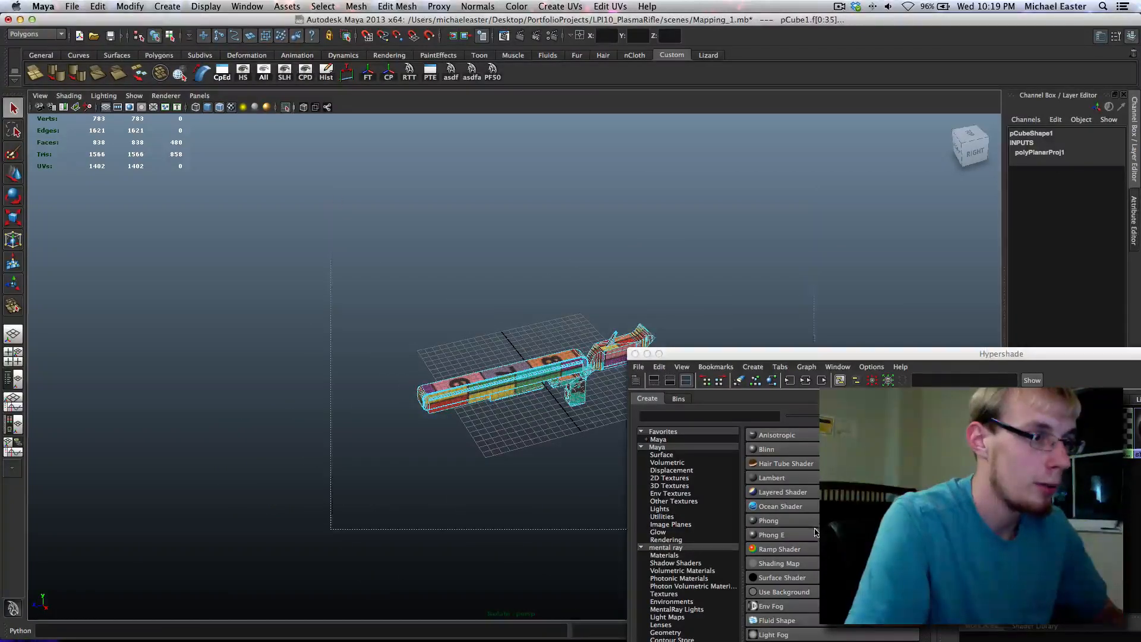
pyautogui.click(635, 354)
# Examine the selected faces around the rifle in wireframe to see which areas lack the mapping material
pyautogui.keyDown('alt'); pyautogui.moveTo(623, 359); pyautogui.dragTo(622, 405); pyautogui.keyUp('alt')
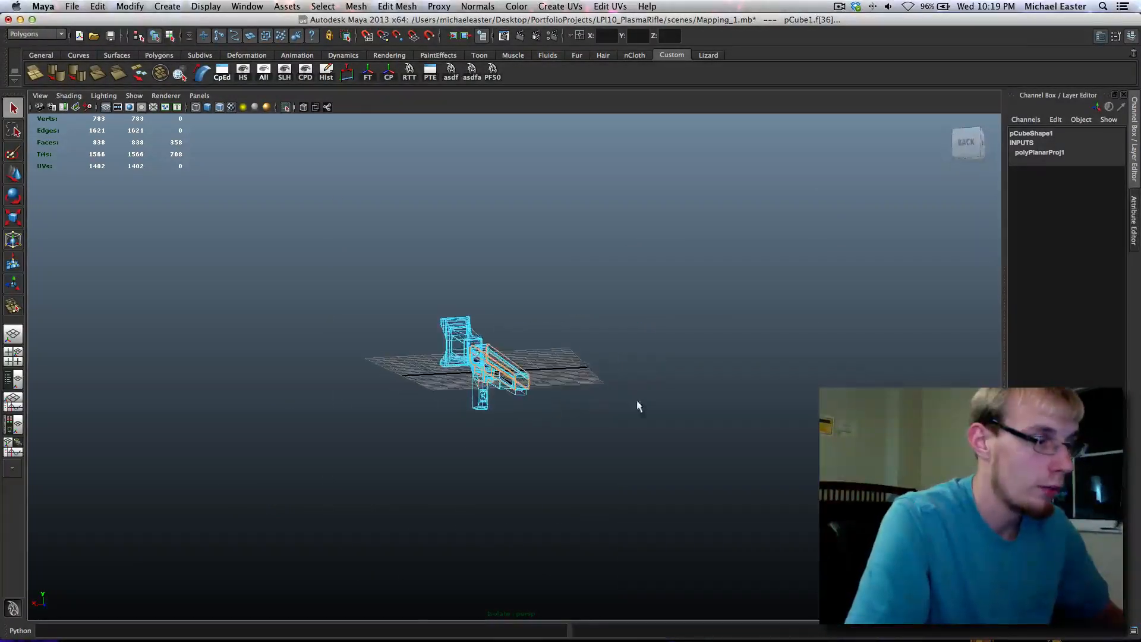
pyautogui.scroll(10, 637, 401)
pyautogui.keyDown('alt'); pyautogui.moveTo(672, 445); pyautogui.dragTo(598, 458); pyautogui.keyUp('alt')
pyautogui.scroll(5, 514, 456)
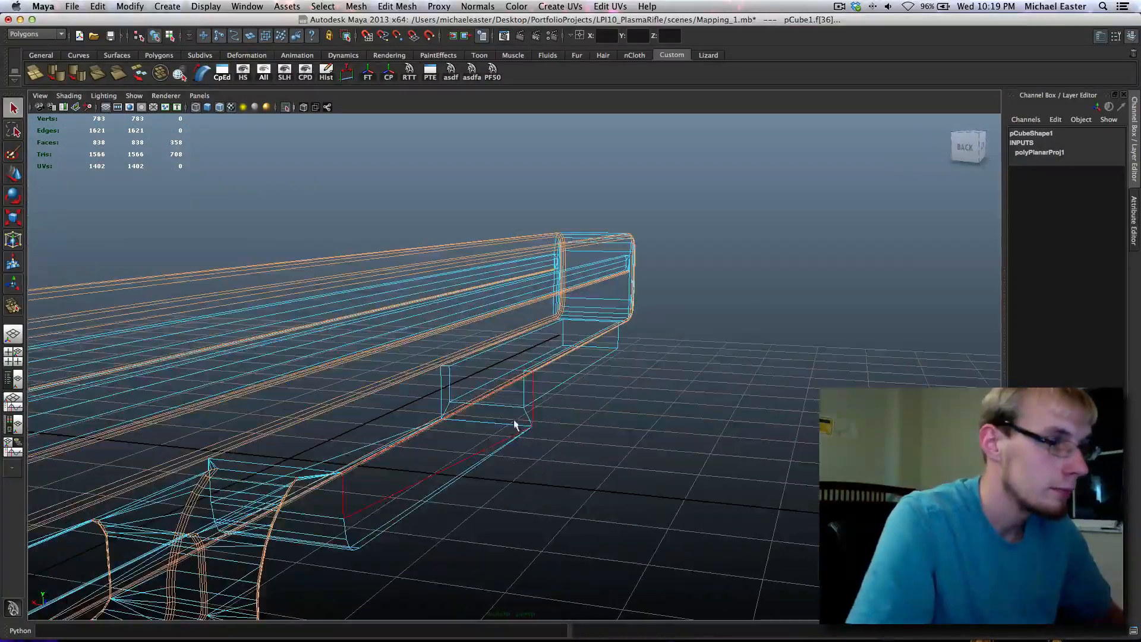
pyautogui.keyDown('alt'); pyautogui.moveTo(515, 424); pyautogui.dragTo(666, 428); pyautogui.keyUp('alt')
pyautogui.keyDown('alt'); pyautogui.moveTo(751, 397); pyautogui.dragTo(326, 390, button='right'); pyautogui.keyUp('alt')
pyautogui.keyDown('alt'); pyautogui.moveTo(326, 390); pyautogui.dragTo(457, 411); pyautogui.keyUp('alt')
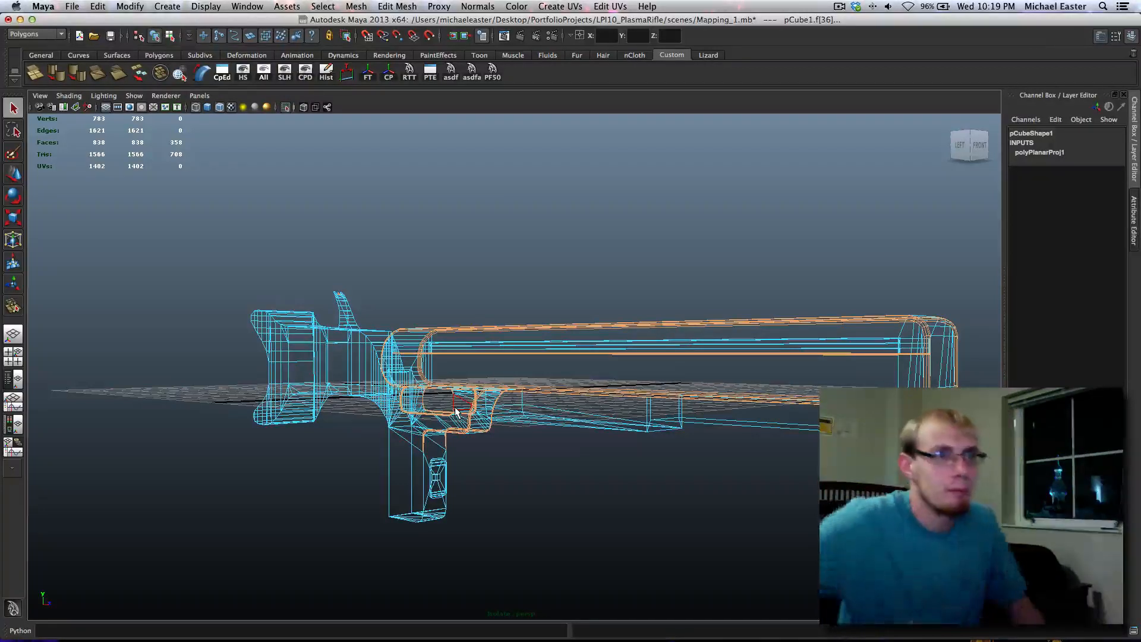
pyautogui.click(838, 6)
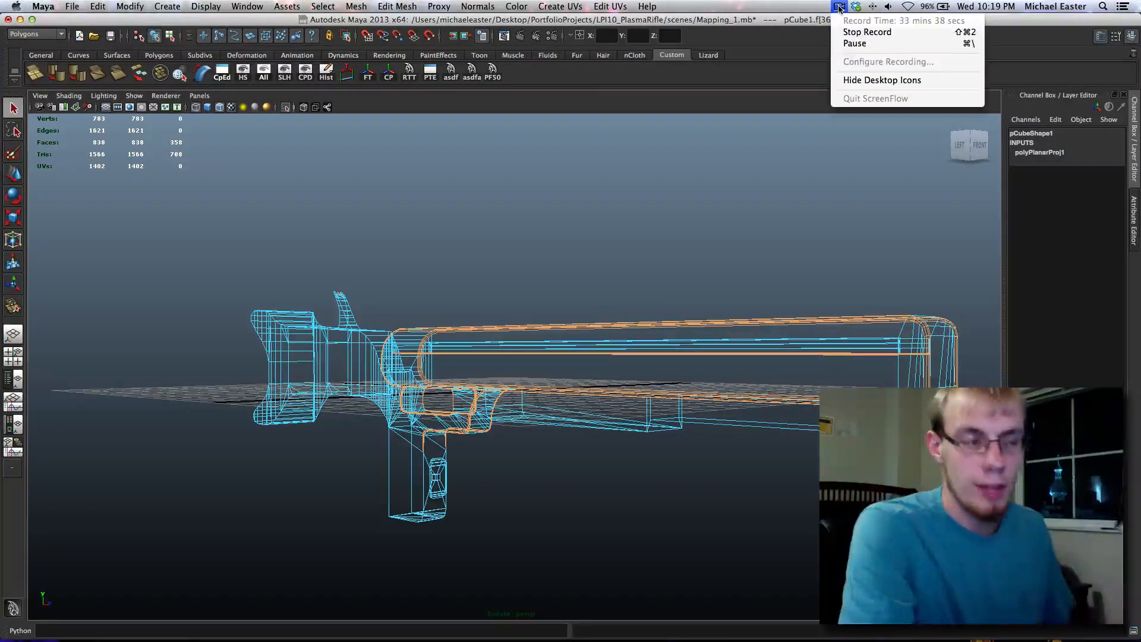
pyautogui.click(838, 7)
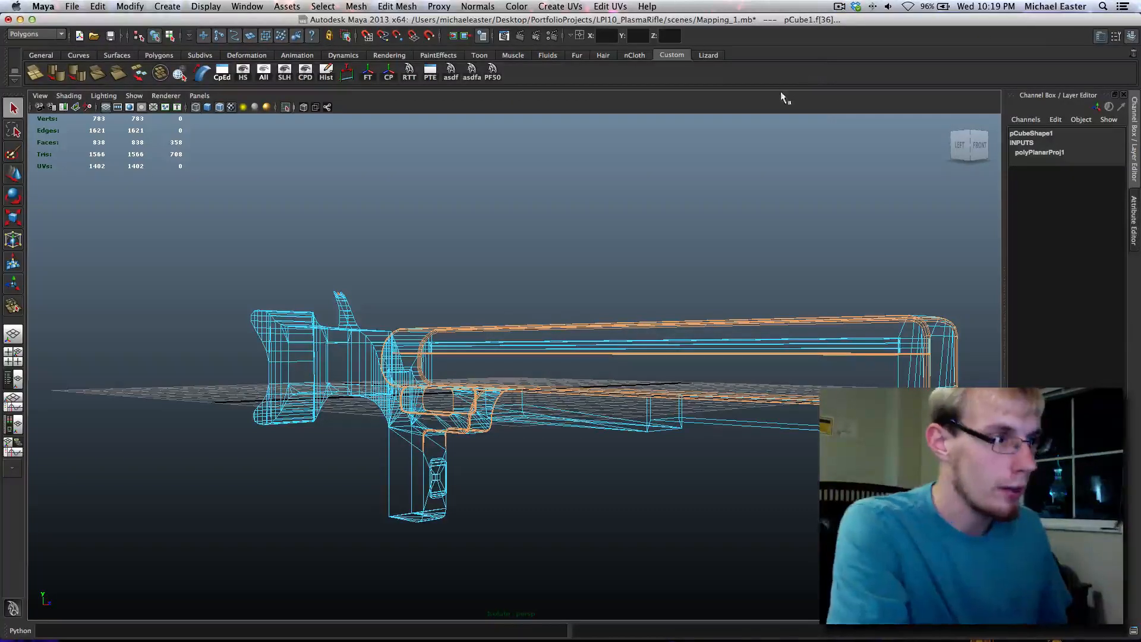
# Restore textured display and apply PF50 to the three long bevel strips along the body's upper left edge
pyautogui.press('6')
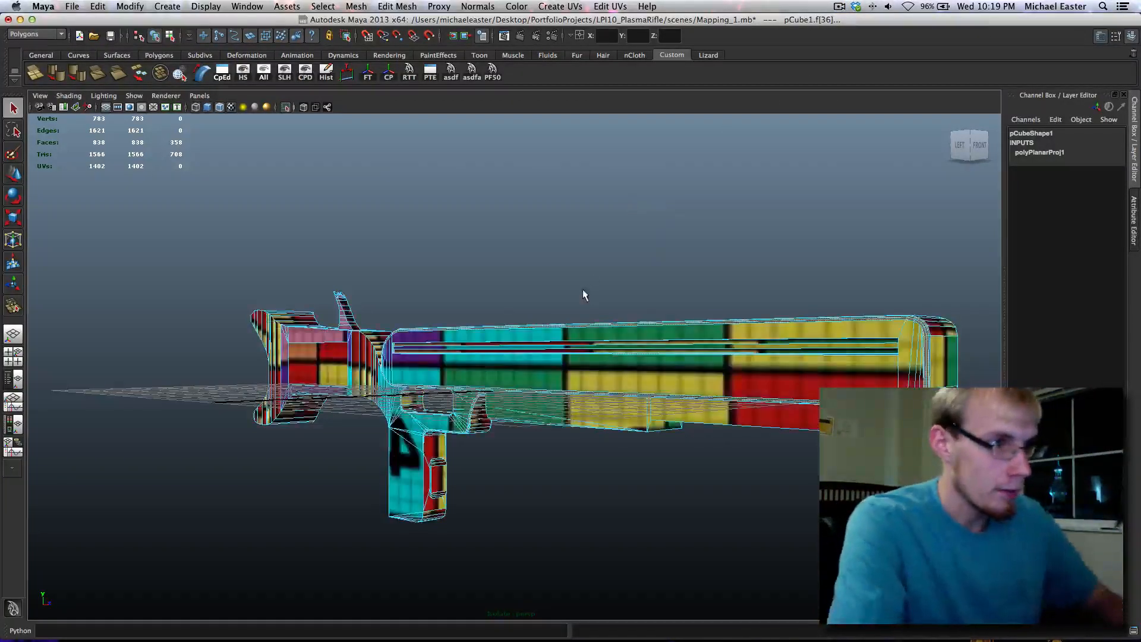
pyautogui.keyDown('alt'); pyautogui.moveTo(621, 360); pyautogui.dragTo(385, 324, button='middle'); pyautogui.keyUp('alt')
pyautogui.scroll(5, 385, 324)
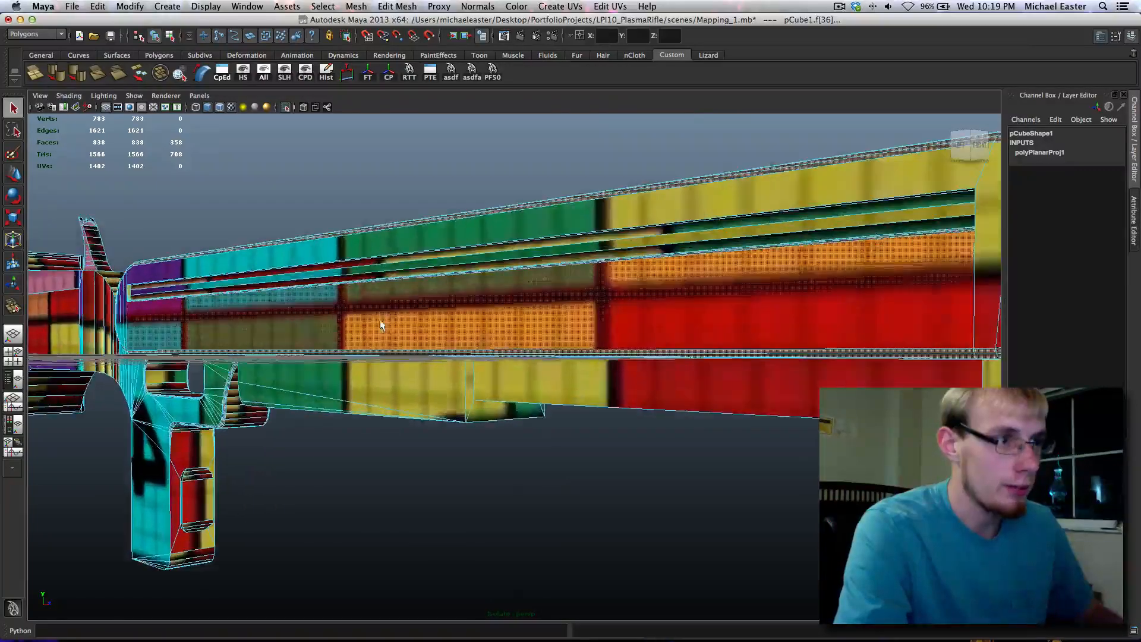
pyautogui.keyDown('alt'); pyautogui.moveTo(636, 282); pyautogui.dragTo(497, 288, button='middle'); pyautogui.keyUp('alt')
pyautogui.keyDown('alt'); pyautogui.moveTo(497, 289); pyautogui.dragTo(651, 267); pyautogui.keyUp('alt')
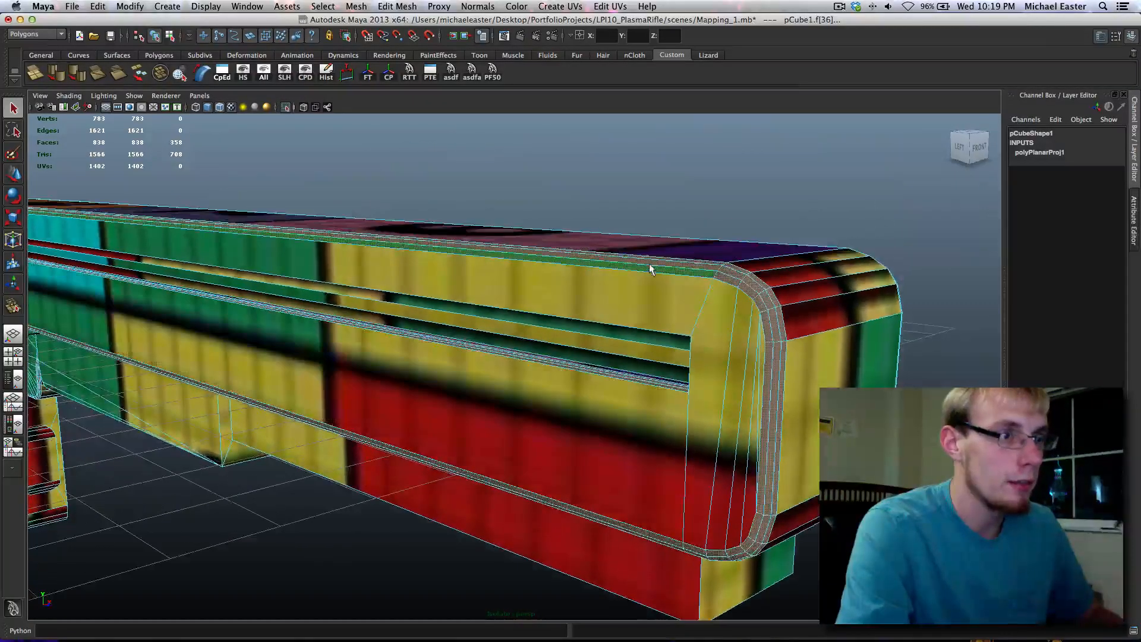
pyautogui.click(650, 272)
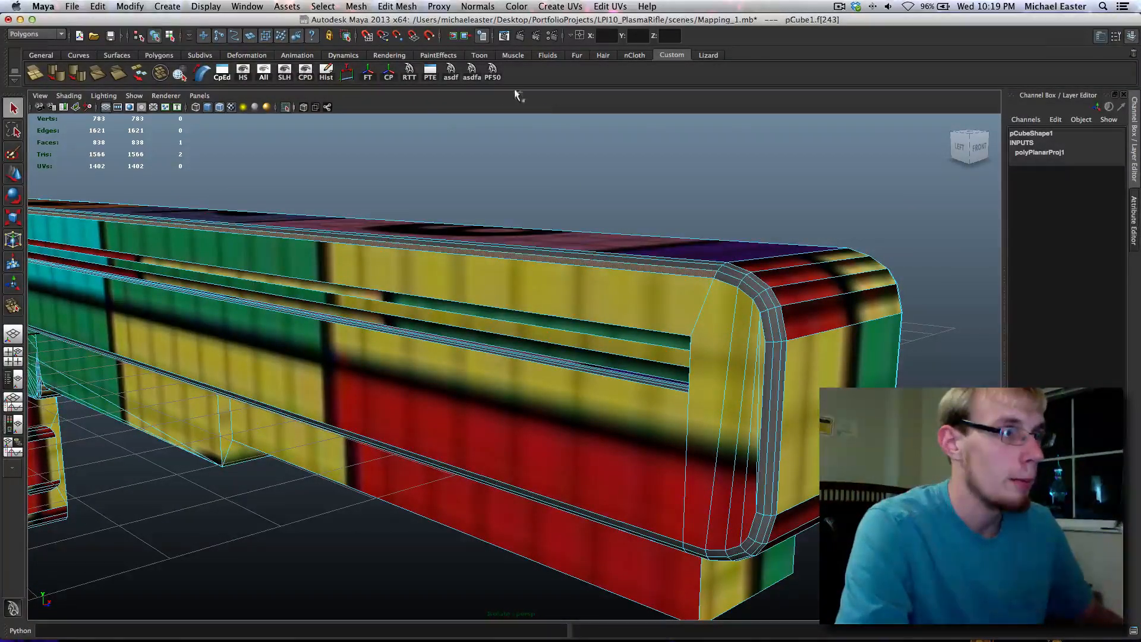
pyautogui.click(493, 76)
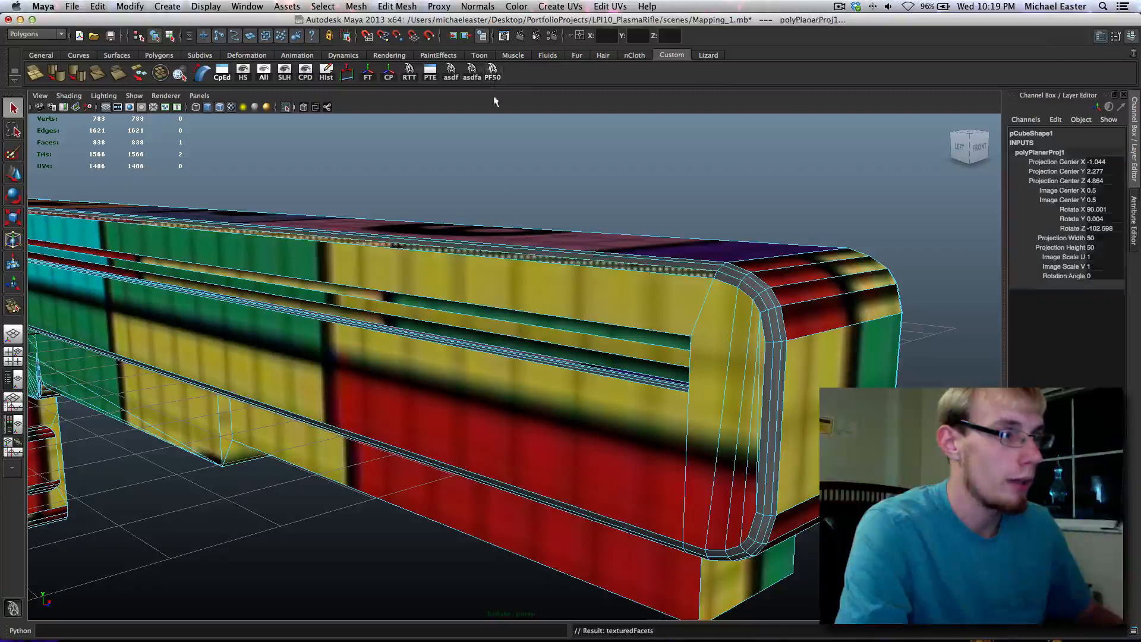
pyautogui.click(529, 250)
pyautogui.press('g')
pyautogui.click(591, 256)
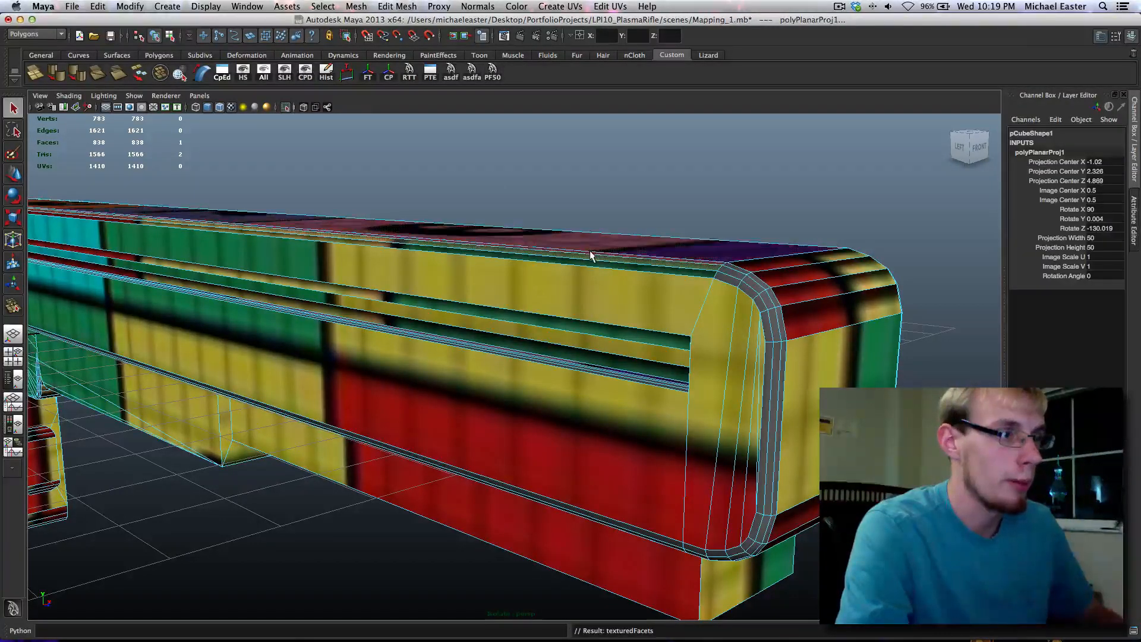
pyautogui.press('g')
# Project the first two rows of bevel faces on the body's upper front corner, left side, with PF50
pyautogui.click(726, 276)
pyautogui.press('g')
pyautogui.click(734, 278)
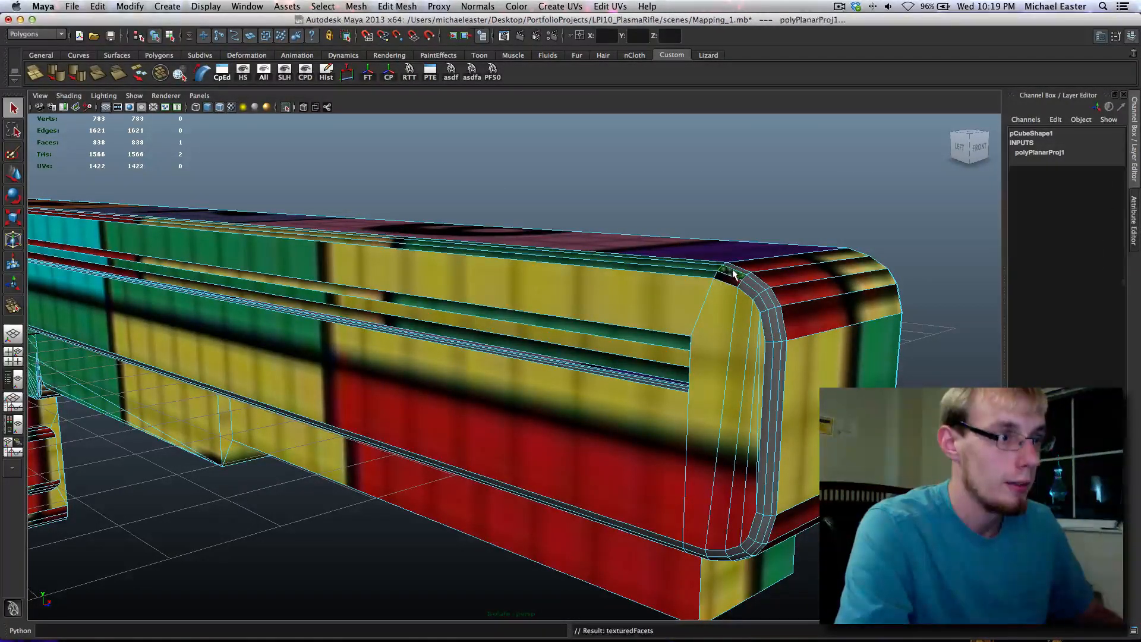
pyautogui.press('g')
pyautogui.click(747, 281)
pyautogui.press('g')
pyautogui.click(761, 285)
pyautogui.press('g')
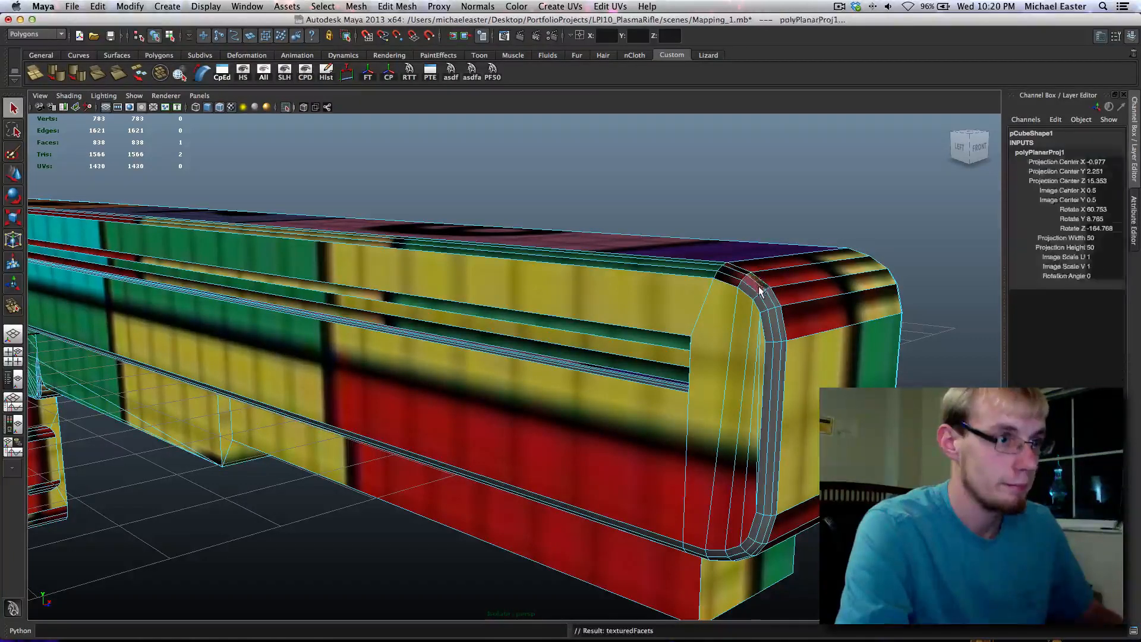
pyautogui.click(759, 293)
pyautogui.press('g')
pyautogui.click(754, 298)
pyautogui.press('g')
# Apply PF50 to the remaining two rows of bevel faces down the left side's upper front corner
pyautogui.click(759, 303)
pyautogui.press('g')
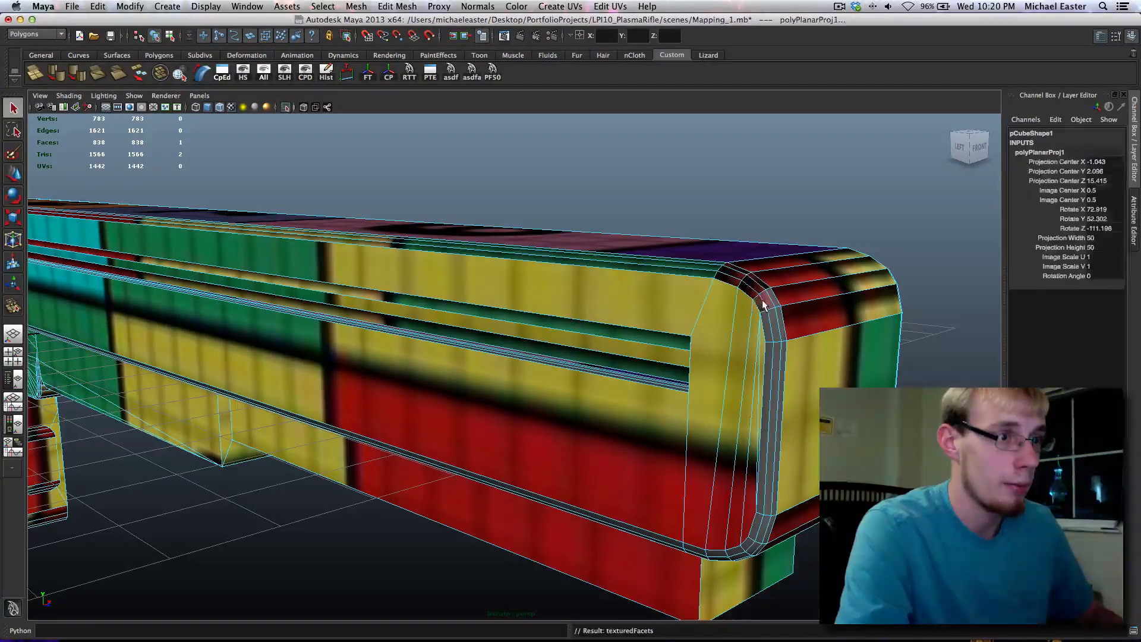
pyautogui.click(766, 303)
pyautogui.press('g')
pyautogui.click(774, 304)
pyautogui.press('g')
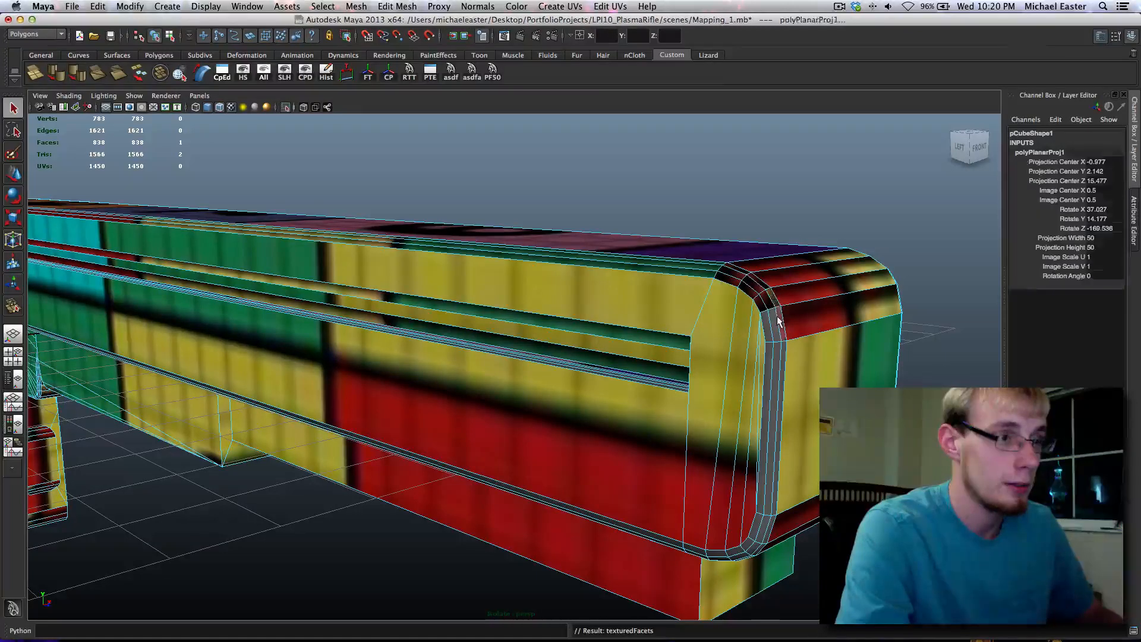
pyautogui.click(771, 315)
pyautogui.press('g')
pyautogui.click(771, 326)
pyautogui.press('g')
pyautogui.click(769, 327)
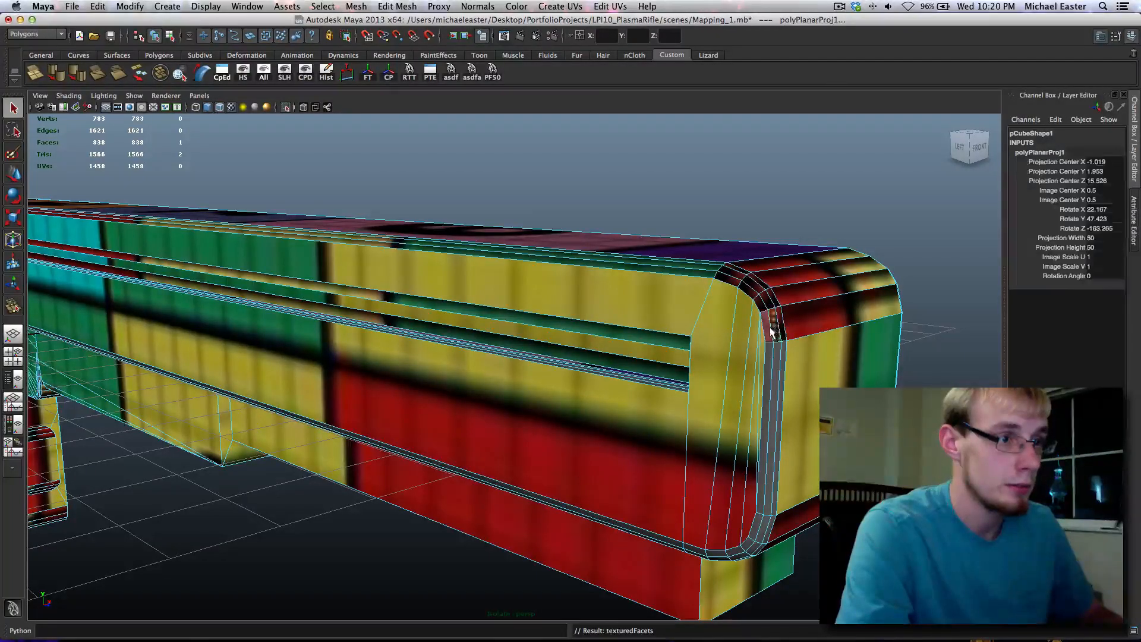
pyautogui.press('g')
# Project the three vertical bevel strips along the body's front left edge with PF50
pyautogui.click(769, 348)
pyautogui.press('g')
pyautogui.click(774, 352)
pyautogui.press('g')
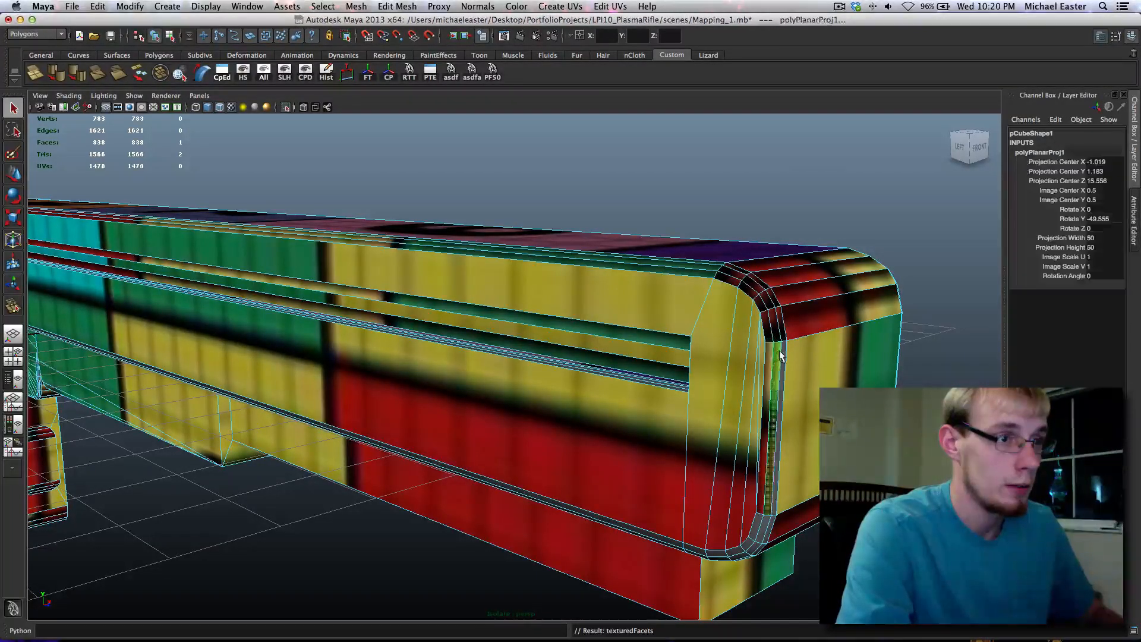
pyautogui.click(779, 351)
pyautogui.press('g')
# Apply PF50 to the first two rows of bevel faces on the body's lower front corner, left side
pyautogui.keyDown('alt'); pyautogui.moveTo(779, 410); pyautogui.dragTo(657, 188, button='middle'); pyautogui.keyUp('alt')
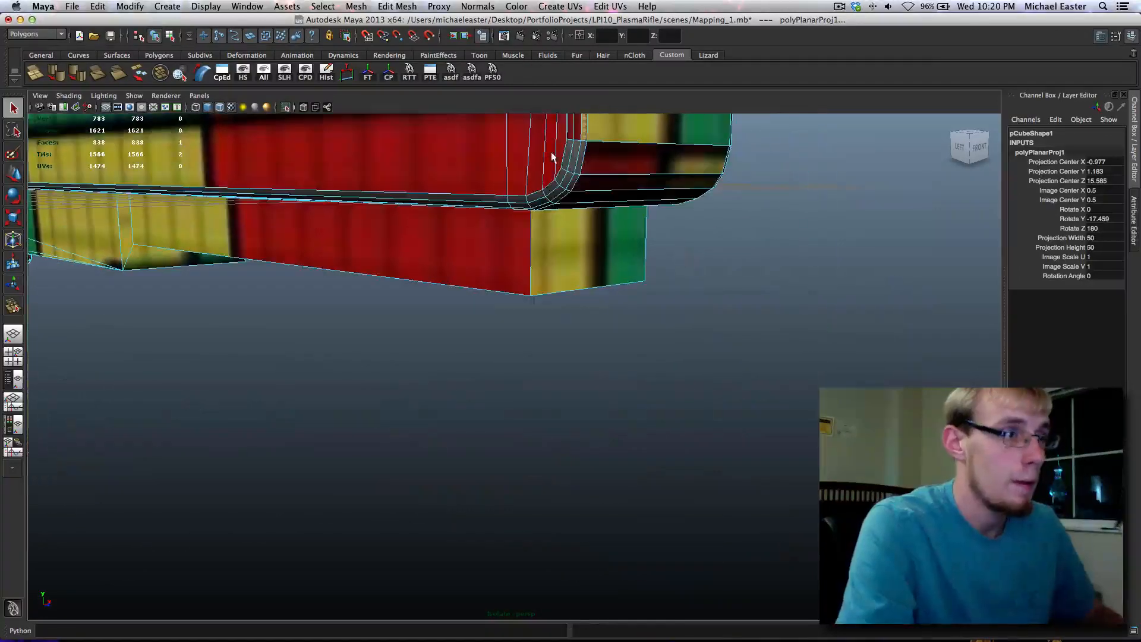
pyautogui.click(581, 158)
pyautogui.press('g')
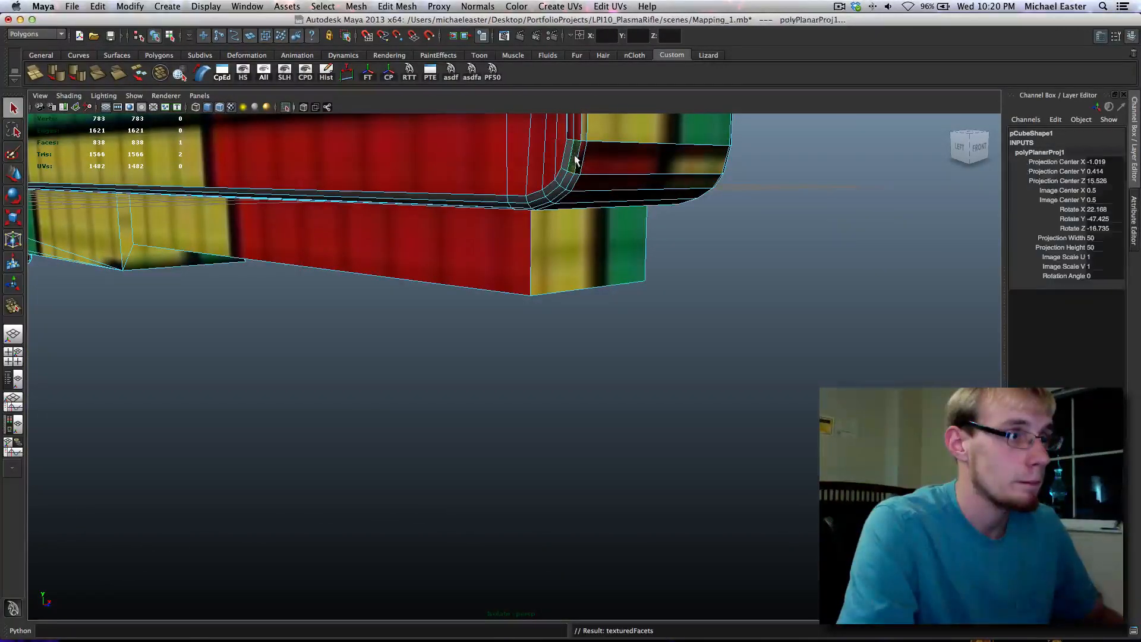
pyautogui.click(570, 160)
pyautogui.press('g')
pyautogui.click(570, 186)
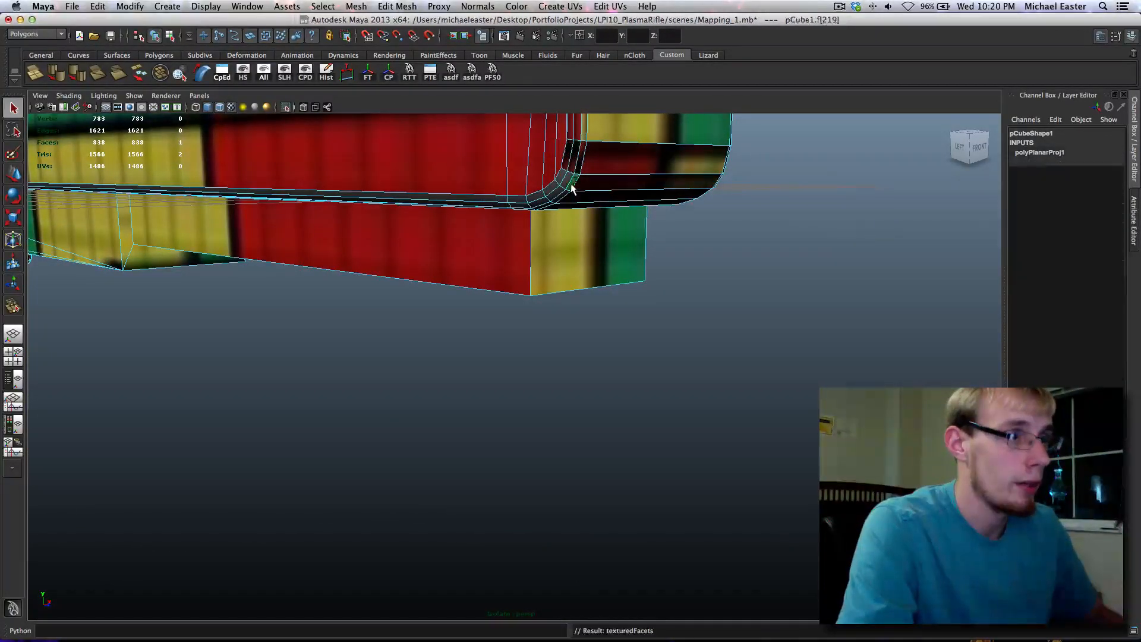
pyautogui.press('g')
pyautogui.click(569, 186)
pyautogui.press('g')
pyautogui.click(564, 185)
pyautogui.press('g')
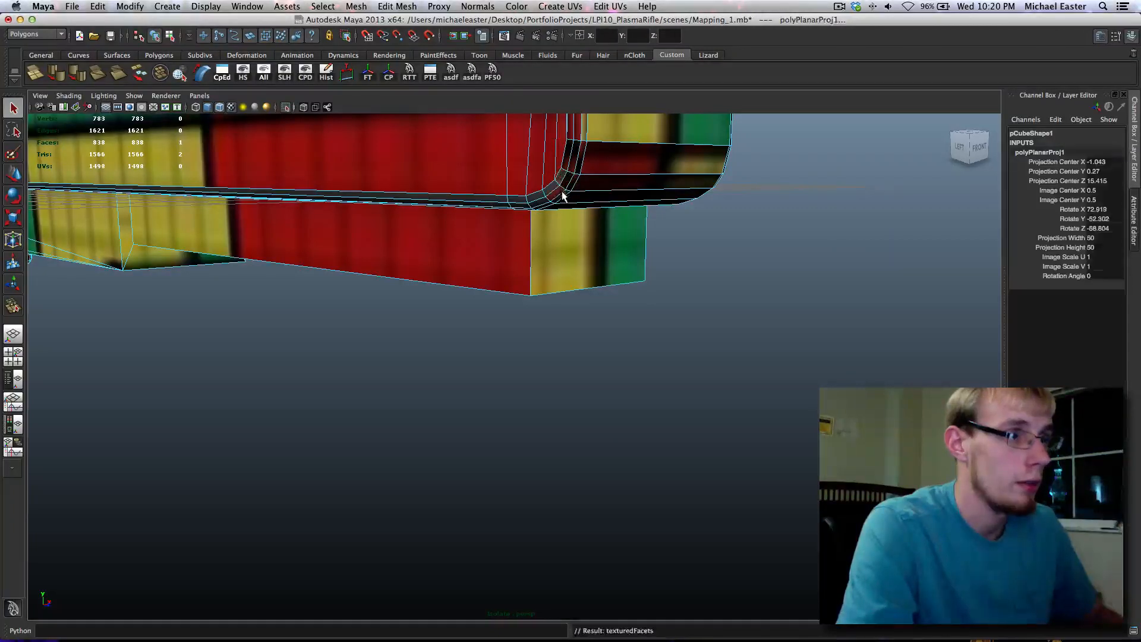
# Project the third row of bevel faces around the left side's lower front corner with PF50
pyautogui.click(562, 198)
pyautogui.press('g')
pyautogui.click(557, 197)
pyautogui.press('g')
pyautogui.click(551, 196)
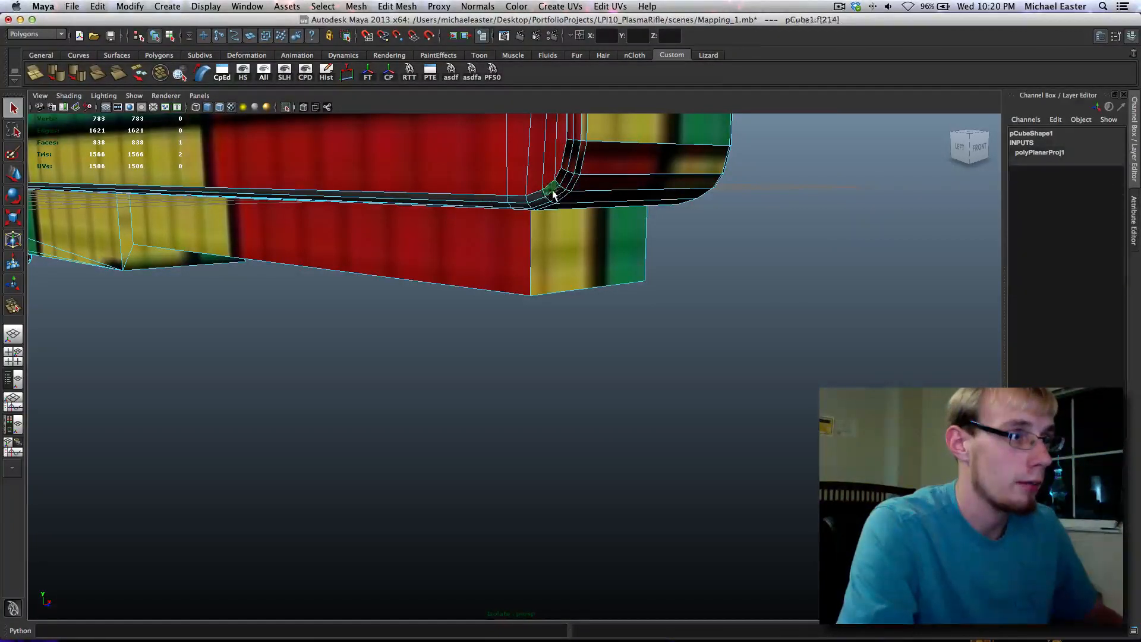
pyautogui.press('g')
# Project the fourth row of bevel faces on the left side's lower front corner, from the underside up, with PF50
pyautogui.click(548, 205)
pyautogui.press('f')
pyautogui.keyDown('alt'); pyautogui.moveTo(633, 233); pyautogui.dragTo(634, 200); pyautogui.keyUp('alt')
pyautogui.scroll(-5, 634, 200)
pyautogui.press('g')
pyautogui.click(516, 343)
pyautogui.press('g')
pyautogui.click(495, 327)
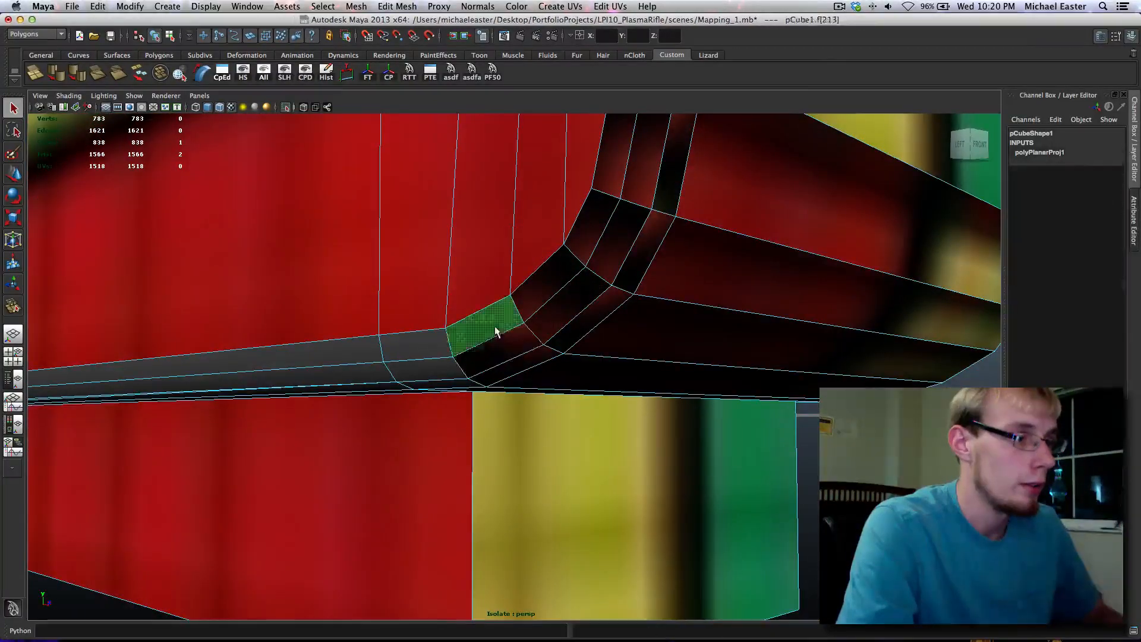
pyautogui.press('g')
# Apply PF50 to the last row of lower front corner bevel faces, where they meet the long bottom edge
pyautogui.click(474, 376)
pyautogui.press('g')
pyautogui.click(423, 373)
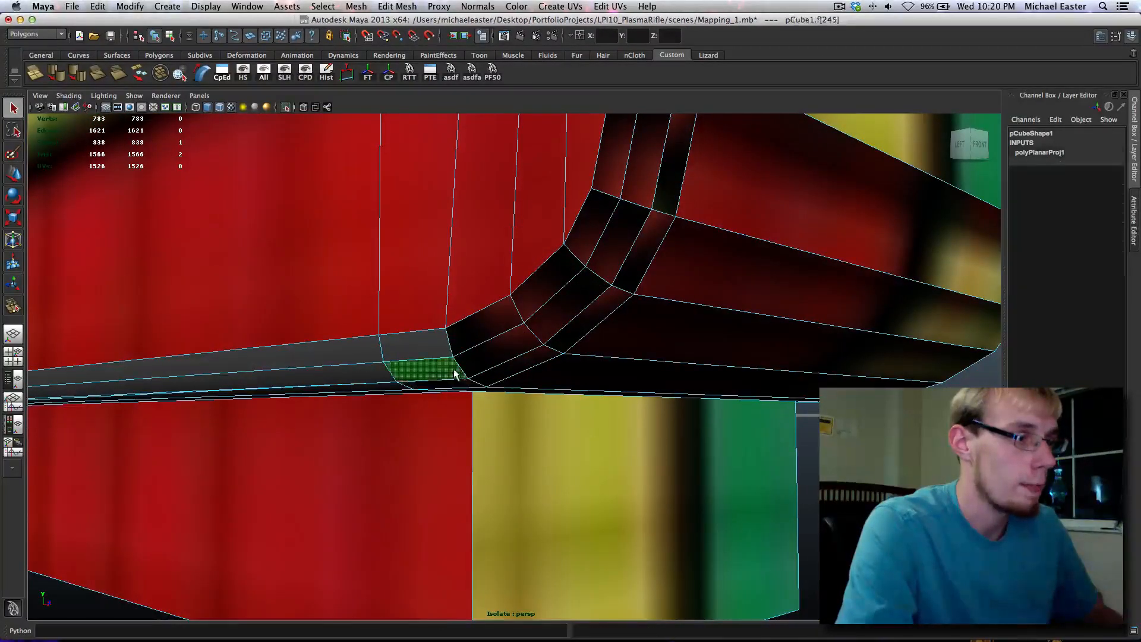
pyautogui.press('g')
pyautogui.click(443, 345)
pyautogui.press('g')
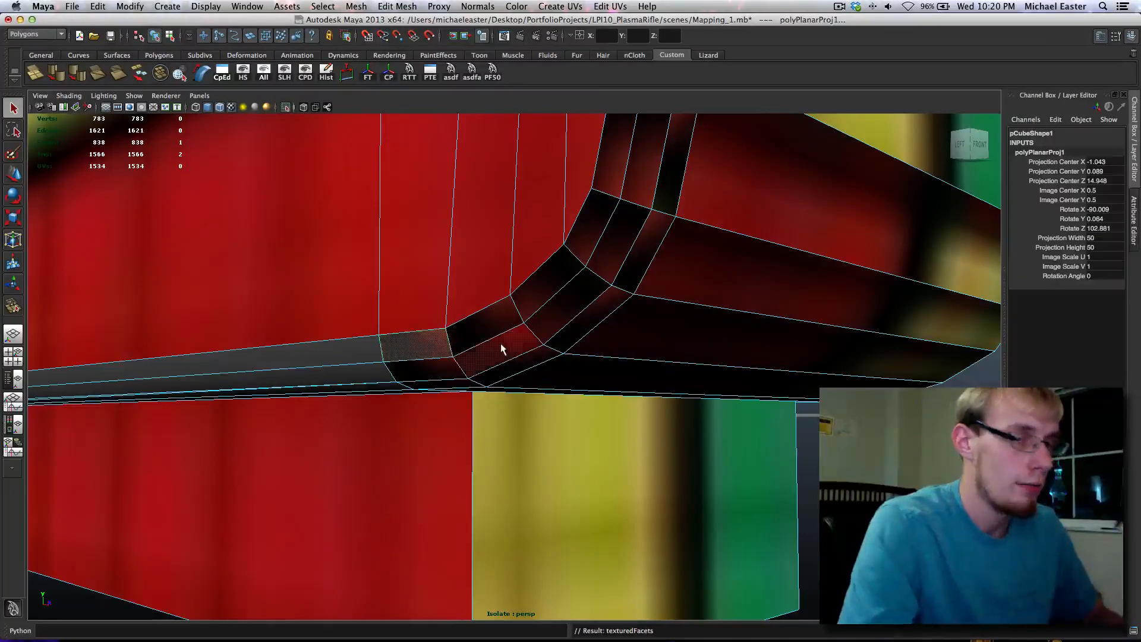
# Project the three long bevel strips along the body's lower left edge with PF50
pyautogui.keyDown('alt'); pyautogui.moveTo(438, 354); pyautogui.dragTo(361, 385); pyautogui.keyUp('alt')
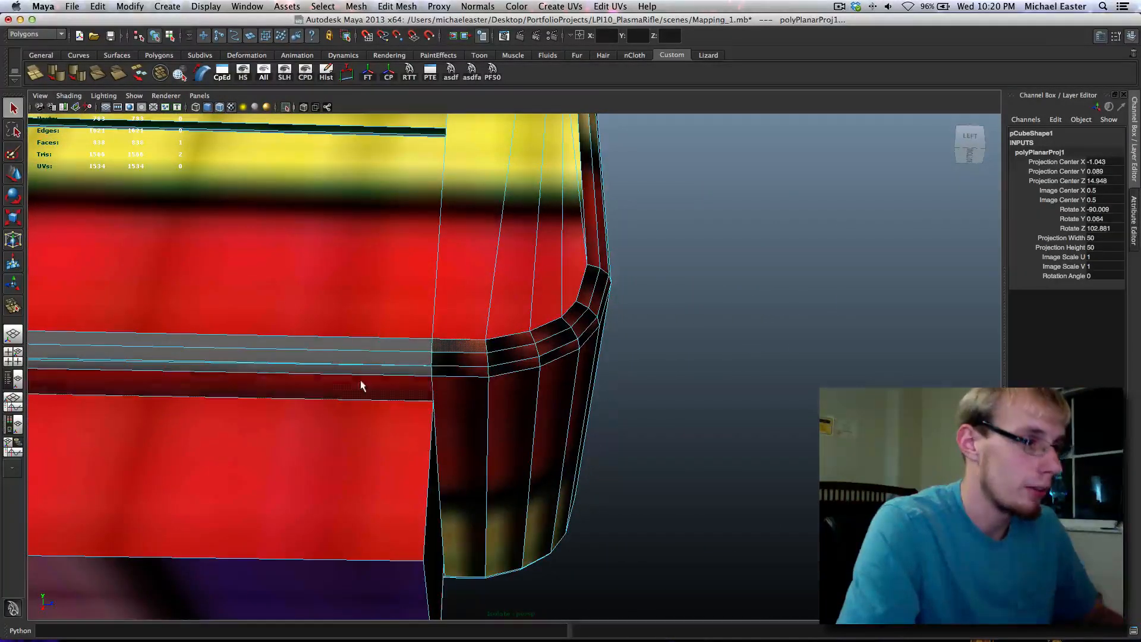
pyautogui.click(340, 373)
pyautogui.keyDown('alt'); pyautogui.moveTo(158, 376); pyautogui.dragTo(707, 402, button='middle'); pyautogui.keyUp('alt')
pyautogui.scroll(3, 707, 402)
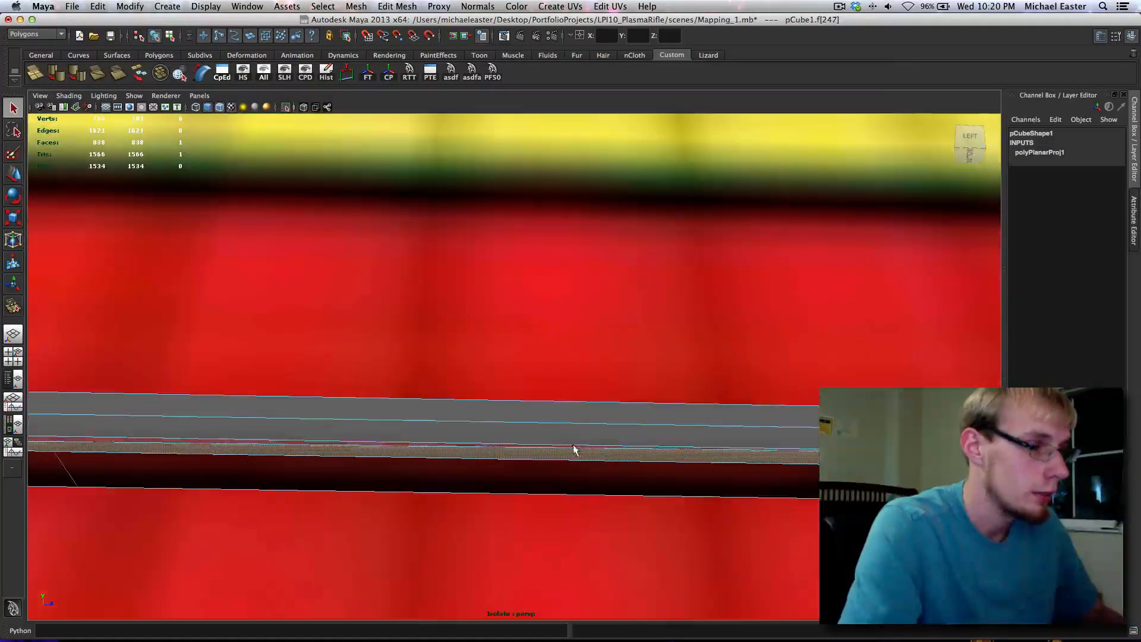
pyautogui.press('g')
pyautogui.click(567, 450)
pyautogui.press('g')
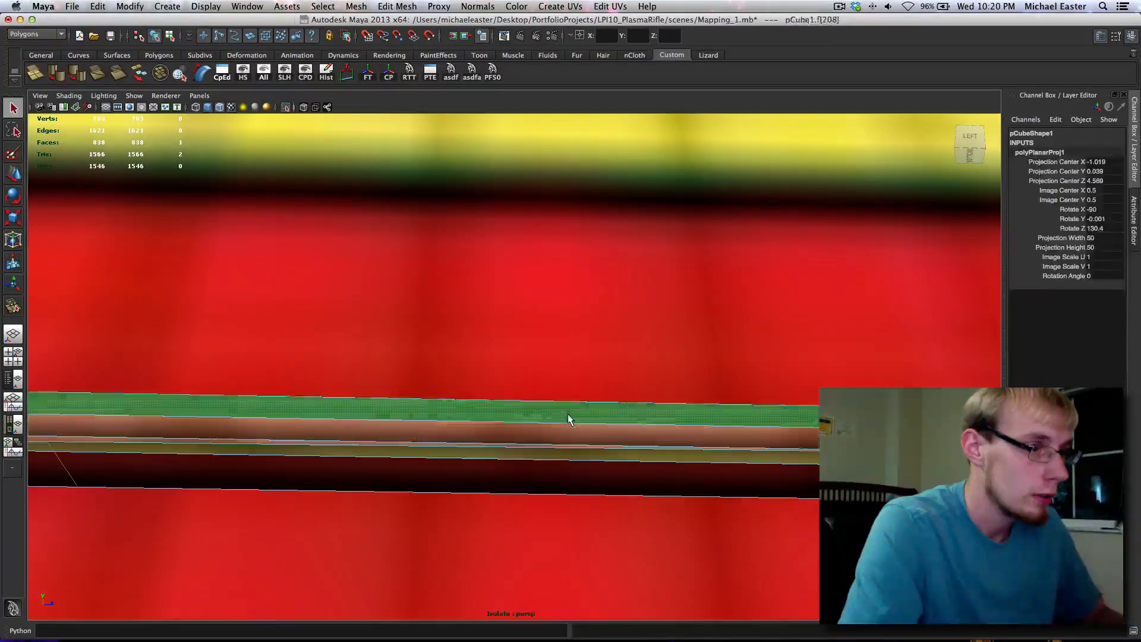
# Apply PF50 to the first row of bevel faces where the lower left edge curves up at the body's rear
pyautogui.scroll(-3, 567, 427)
pyautogui.scroll(-3, 567, 427)
pyautogui.keyDown('alt'); pyautogui.moveTo(364, 402); pyautogui.dragTo(879, 412, button='middle'); pyautogui.keyUp('alt')
pyautogui.scroll(5, 480, 450)
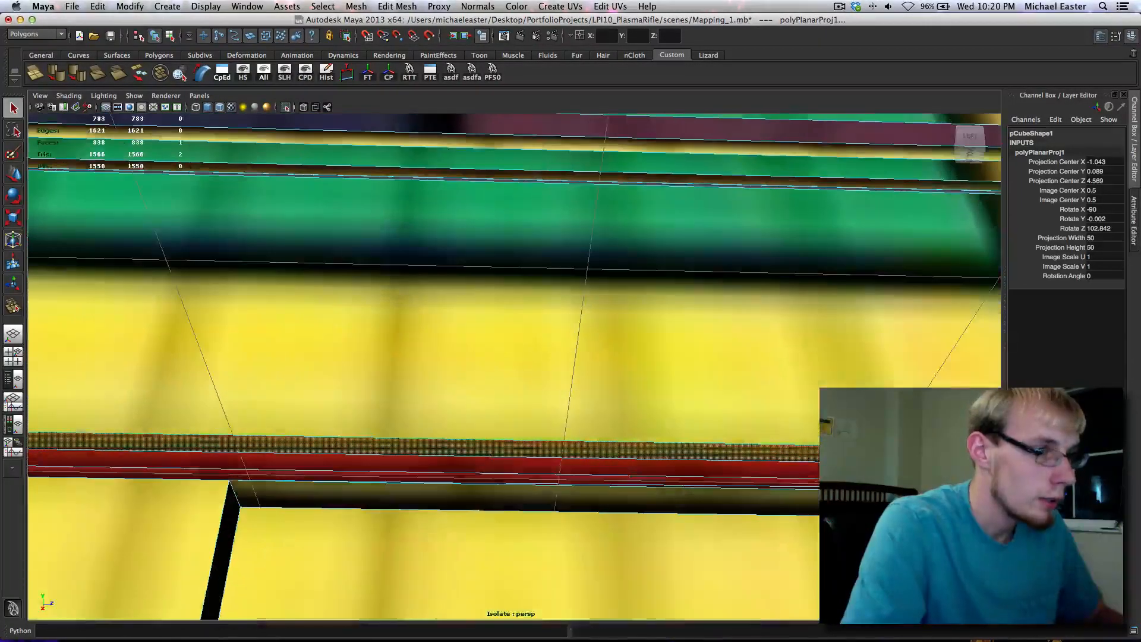
pyautogui.keyDown('alt'); pyautogui.moveTo(479, 450); pyautogui.dragTo(521, 386, button='middle'); pyautogui.keyUp('alt')
pyautogui.keyDown('alt'); pyautogui.moveTo(521, 385); pyautogui.dragTo(586, 357); pyautogui.keyUp('alt')
pyautogui.keyDown('alt'); pyautogui.moveTo(586, 356); pyautogui.dragTo(879, 380, button='middle'); pyautogui.keyUp('alt')
pyautogui.scroll(-5, 336, 318)
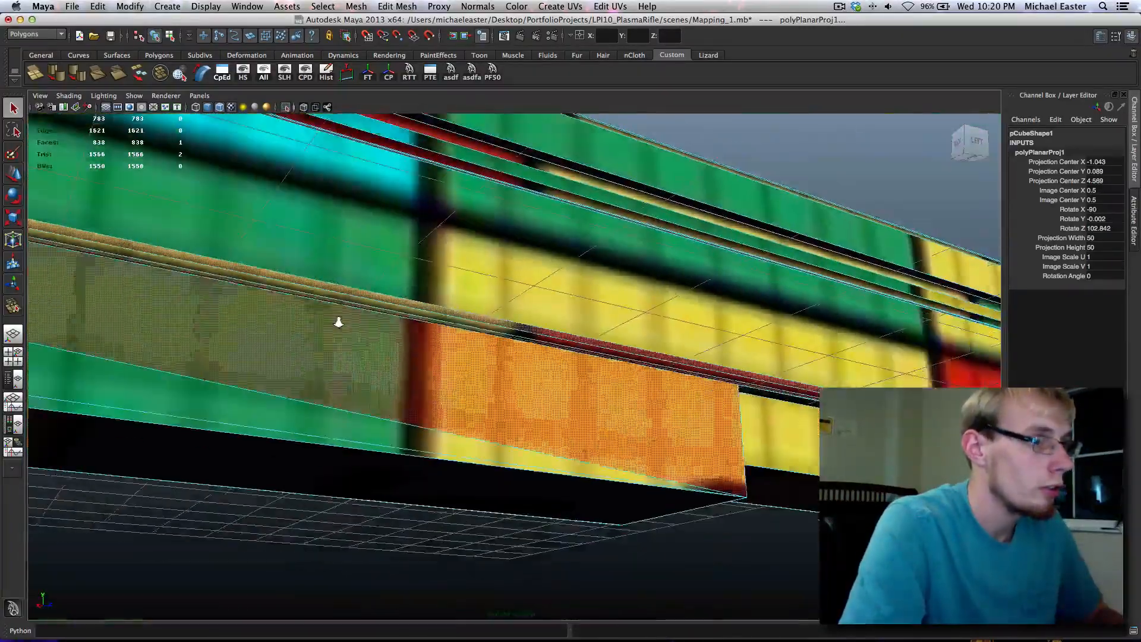
pyautogui.keyDown('alt'); pyautogui.moveTo(337, 319); pyautogui.dragTo(653, 369, button='middle'); pyautogui.keyUp('alt')
pyautogui.scroll(3, 653, 368)
pyautogui.keyDown('alt'); pyautogui.moveTo(178, 384); pyautogui.dragTo(456, 402, button='middle'); pyautogui.keyUp('alt')
pyautogui.keyDown('alt'); pyautogui.moveTo(455, 402); pyautogui.dragTo(409, 369); pyautogui.keyUp('alt')
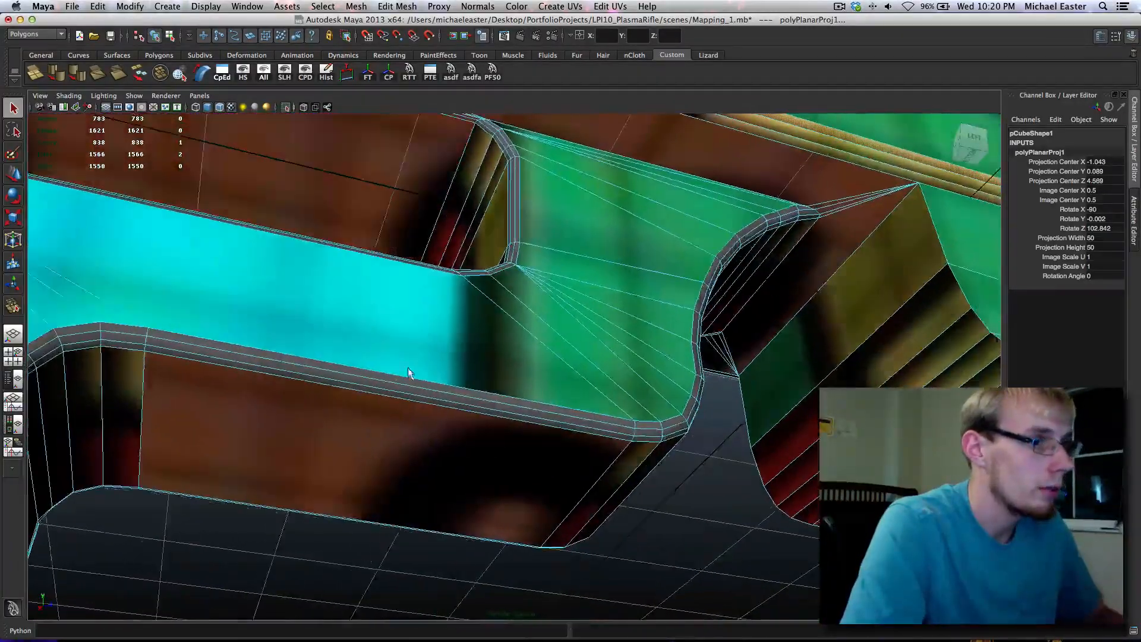
pyautogui.keyDown('alt'); pyautogui.moveTo(409, 370); pyautogui.dragTo(652, 486, button='middle'); pyautogui.keyUp('alt')
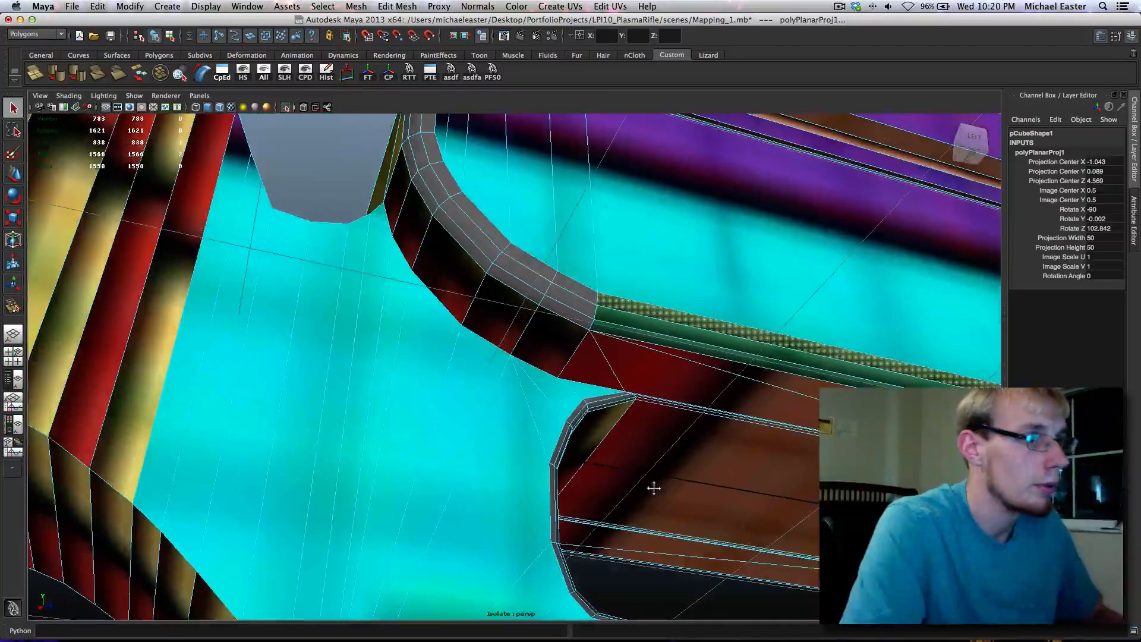
pyautogui.click(576, 319)
pyautogui.press('g')
pyautogui.click(579, 305)
pyautogui.press('g')
pyautogui.click(581, 291)
pyautogui.press('g')
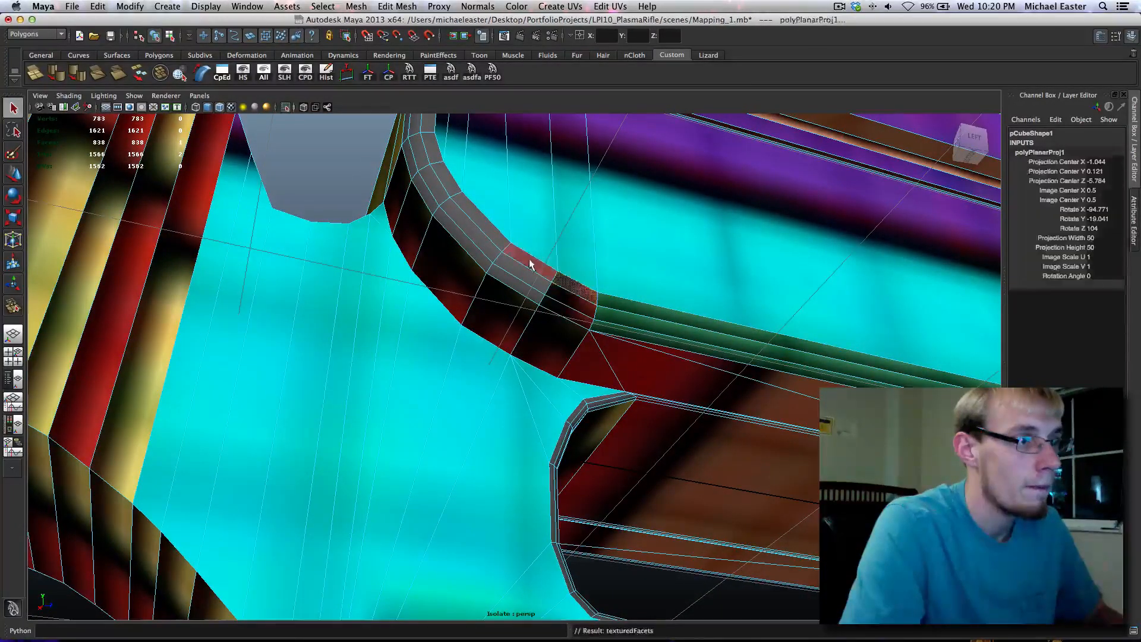
# Project the next two rows of bevel faces around the left side's lower rear corner with PF50
pyautogui.click(529, 259)
pyautogui.press('g')
pyautogui.click(524, 269)
pyautogui.press('g')
pyautogui.click(516, 282)
pyautogui.press('g')
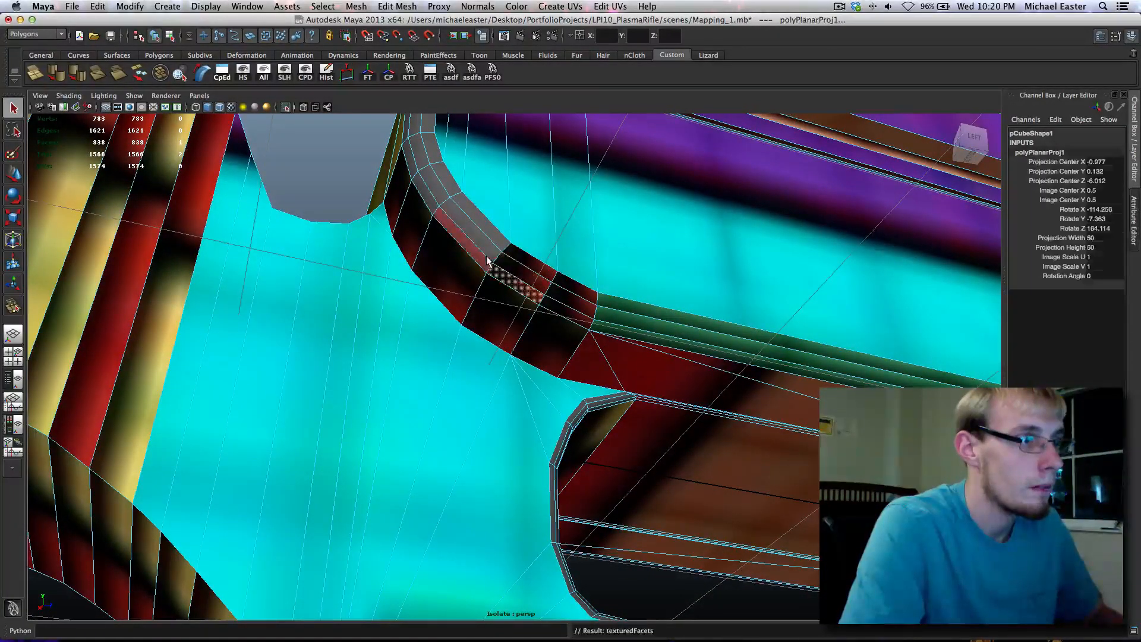
pyautogui.click(487, 254)
pyautogui.press('g')
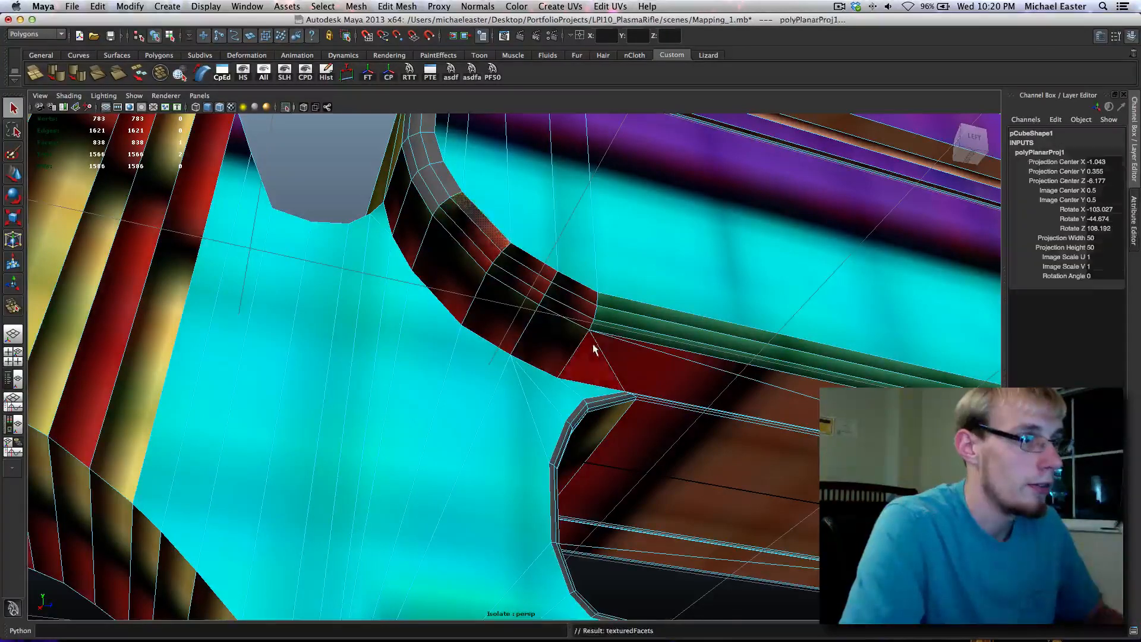
# Apply PF50 to the remaining lower rear corner bevels, the vertical rear strips and the first bevel faces above them on the left side
pyautogui.keyDown('alt'); pyautogui.moveTo(591, 339); pyautogui.dragTo(519, 549); pyautogui.keyUp('alt')
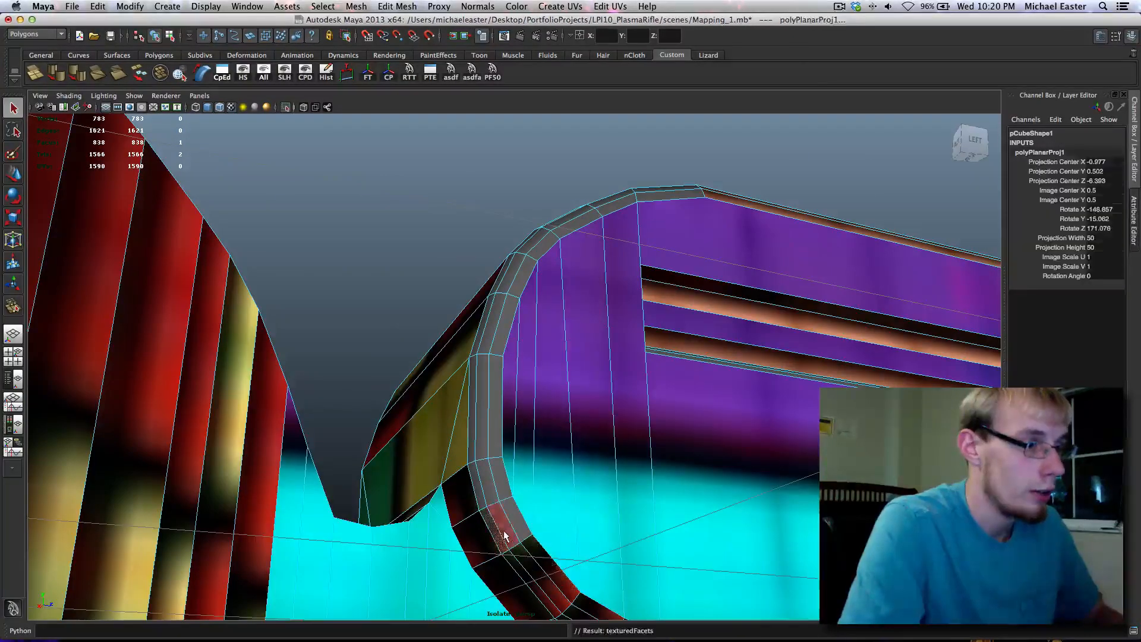
pyautogui.click(497, 482)
pyautogui.click(487, 494)
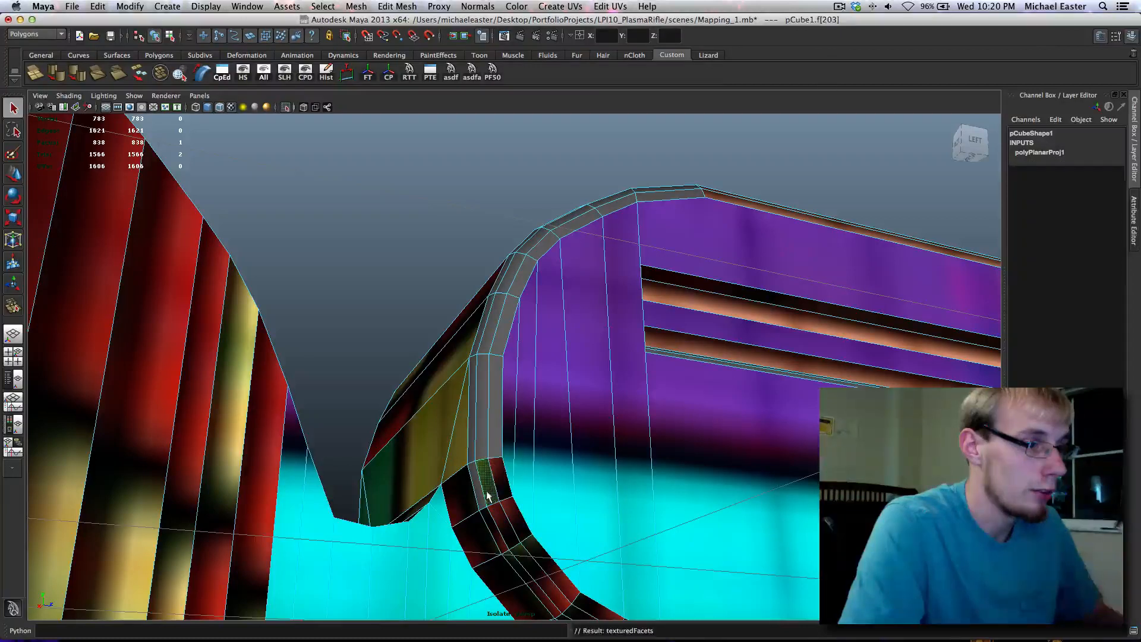
pyautogui.click(491, 455)
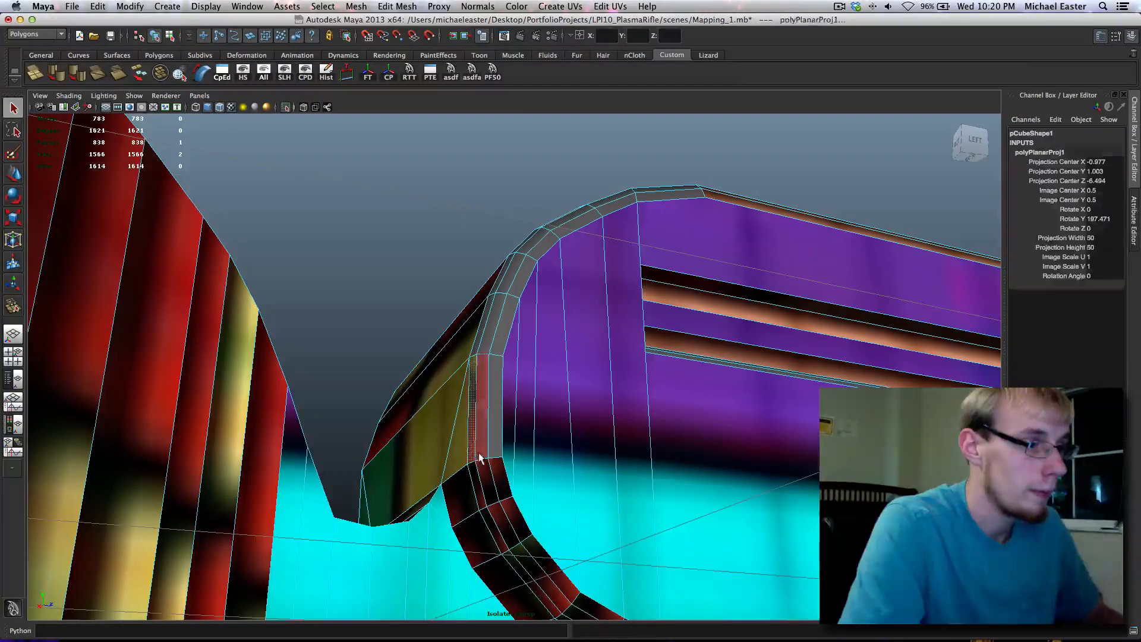
pyautogui.click(501, 326)
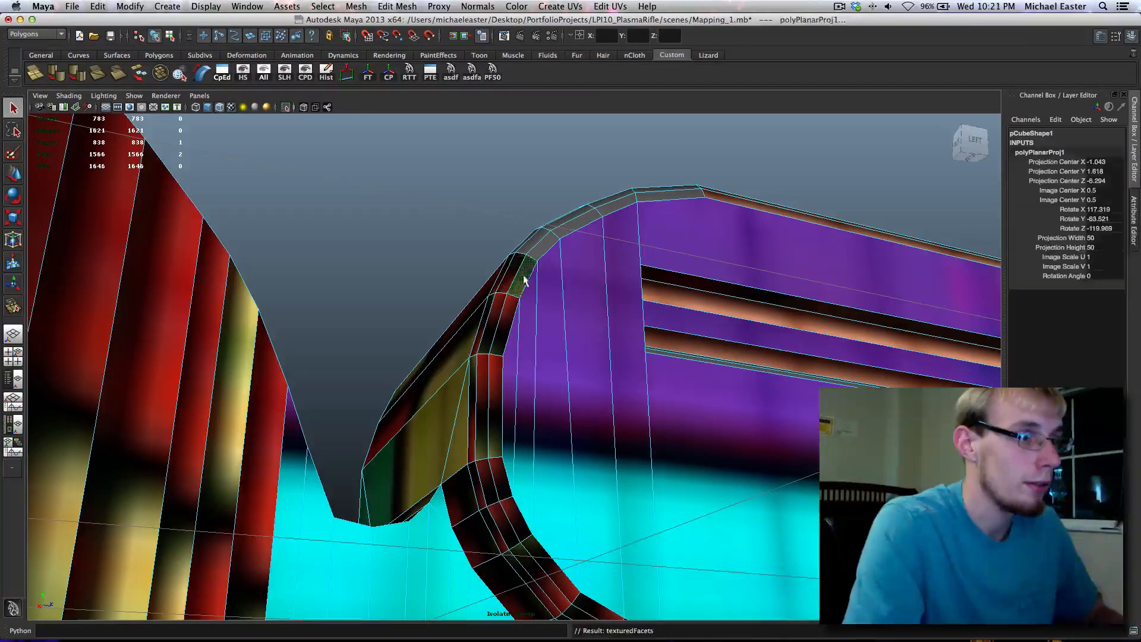
# Project the next row of bevel faces up the left side's upper rear corner with PF50
pyautogui.keyDown('alt'); pyautogui.moveTo(524, 279); pyautogui.dragTo(558, 593); pyautogui.keyUp('alt')
pyautogui.click(496, 581)
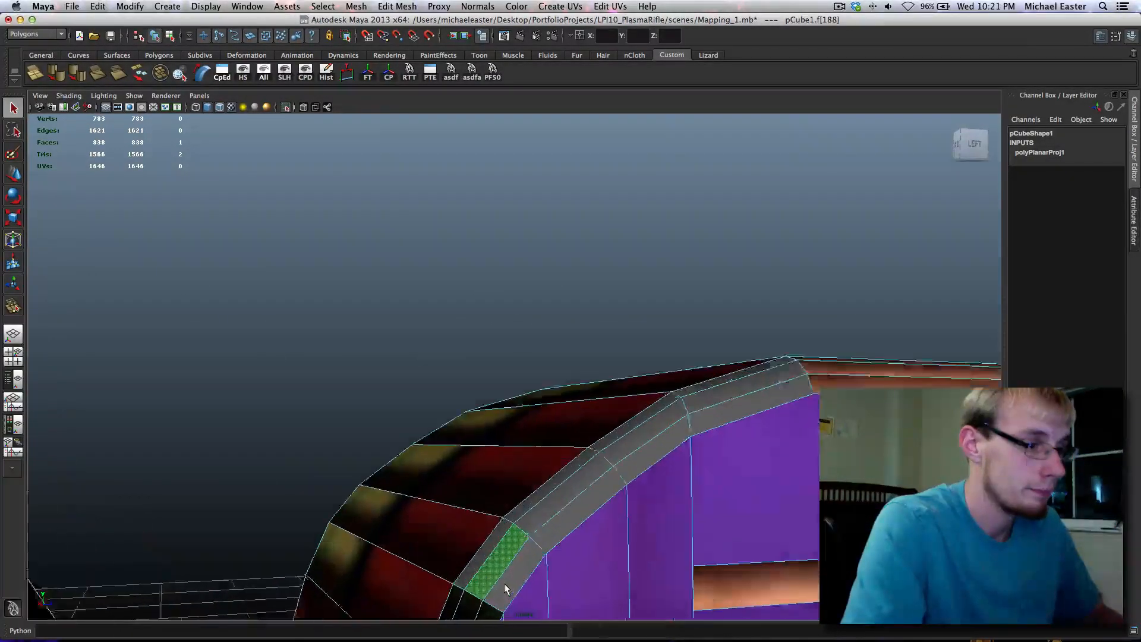
pyautogui.press('f')
pyautogui.click(384, 420)
pyautogui.click(450, 464)
pyautogui.press('g')
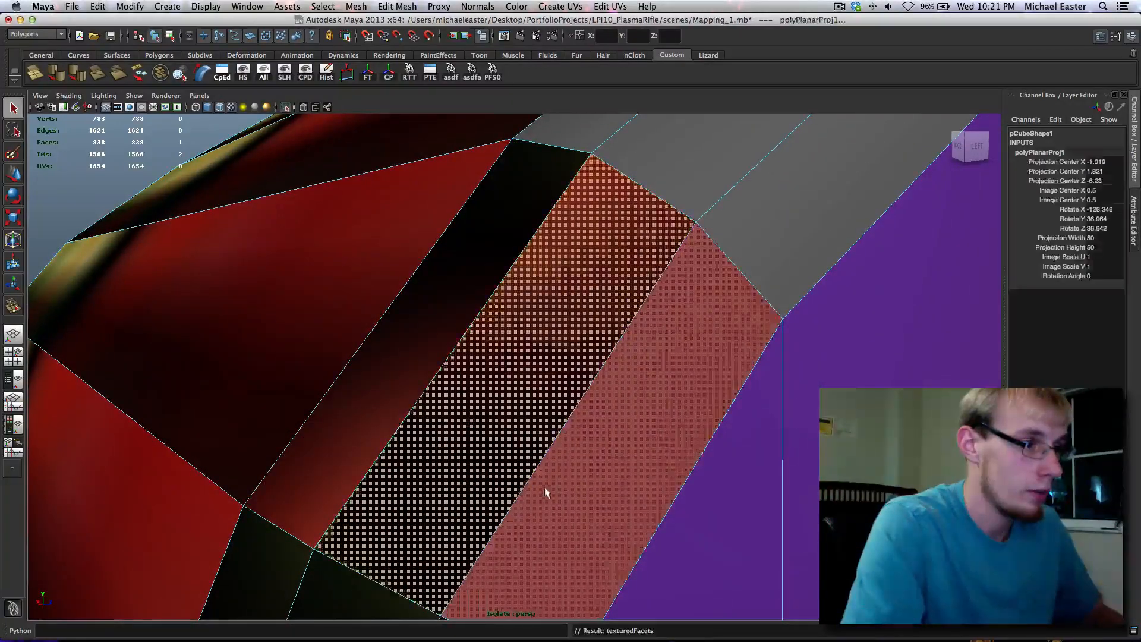
pyautogui.click(546, 490)
pyautogui.press('g')
# Apply PF50 to the three bevel faces midway up the left side's upper rear curve
pyautogui.scroll(-6, 597, 437)
pyautogui.click(566, 261)
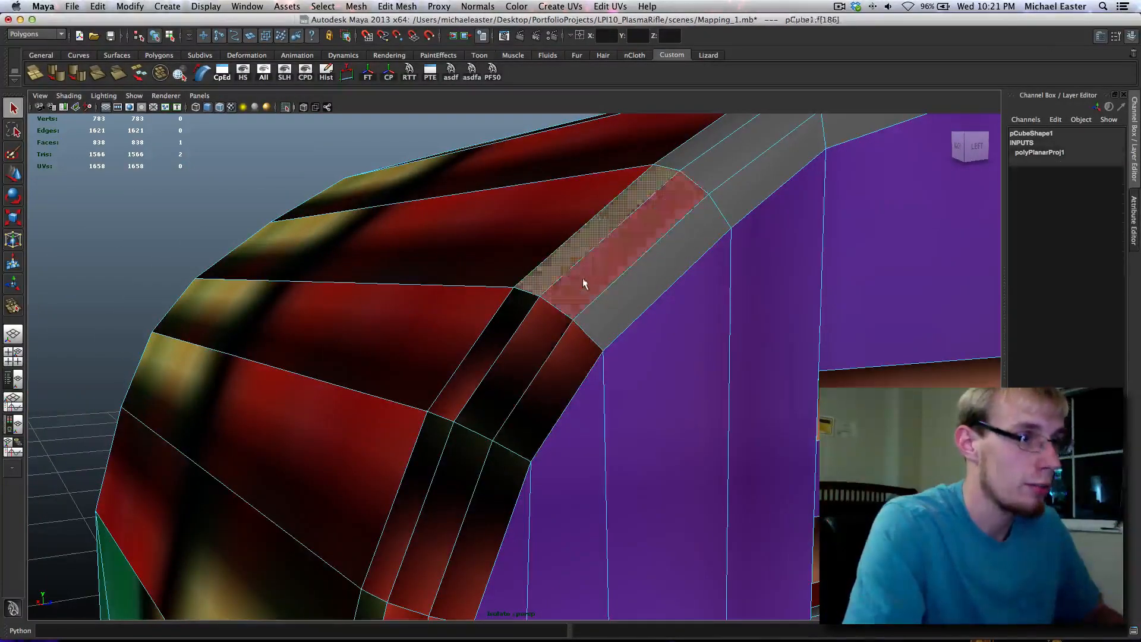
pyautogui.press('g')
pyautogui.click(587, 281)
pyautogui.press('g')
pyautogui.click(618, 300)
pyautogui.press('g')
# Project the second-to-last row of bevel faces on the left side's upper rear corner with PF50
pyautogui.scroll(-5, 613, 237)
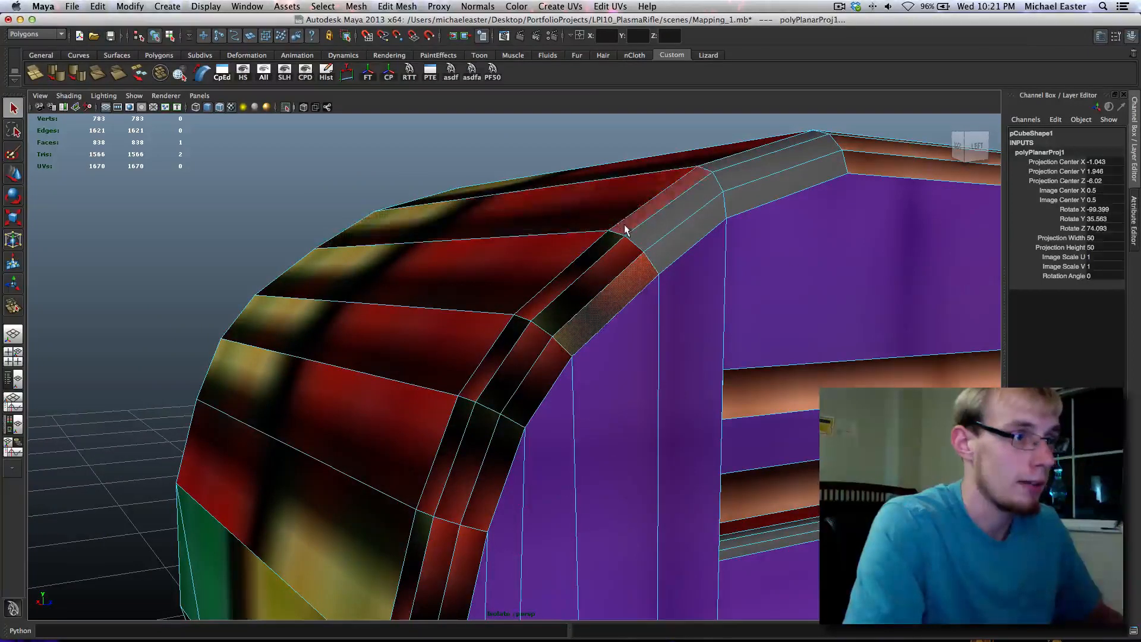
pyautogui.click(624, 228)
pyautogui.press('g')
pyautogui.click(637, 237)
pyautogui.press('g')
pyautogui.click(663, 250)
pyautogui.press('g')
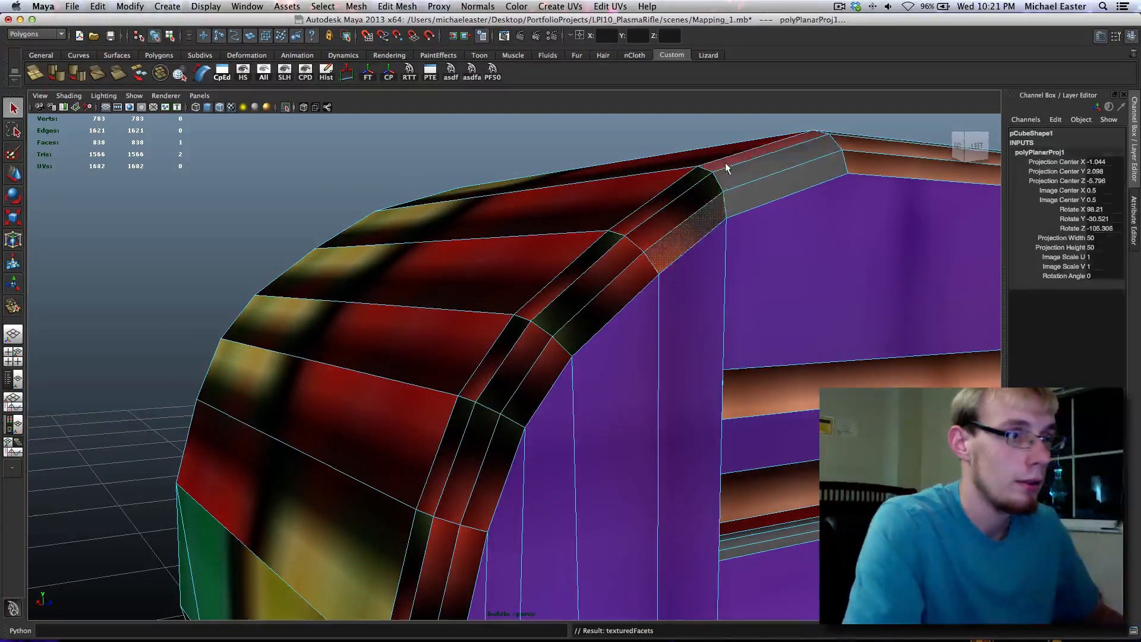
# Apply PF50 to the last row of upper rear corner bevel faces, adjoining the long top-left bevel strips
pyautogui.click(726, 165)
pyautogui.press('g')
pyautogui.click(730, 172)
pyautogui.press('g')
pyautogui.click(744, 192)
pyautogui.press('g')
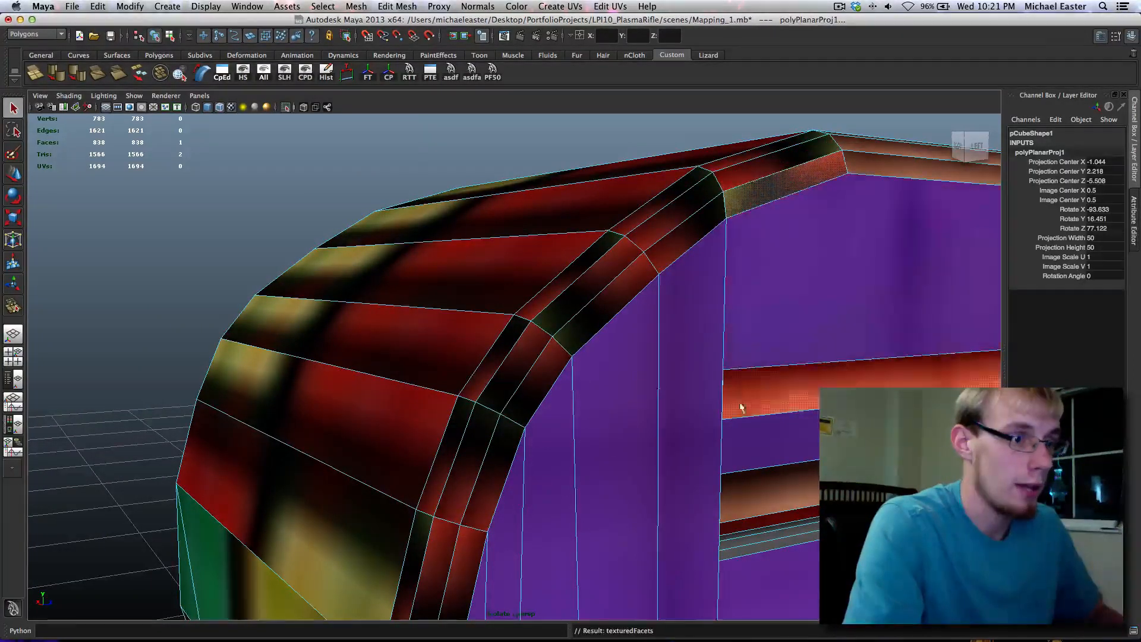
# Project the three thin bevel strips below the lower groove on the body's left side with PF50
pyautogui.scroll(-1, 772, 505)
pyautogui.click(775, 504)
pyautogui.press('g')
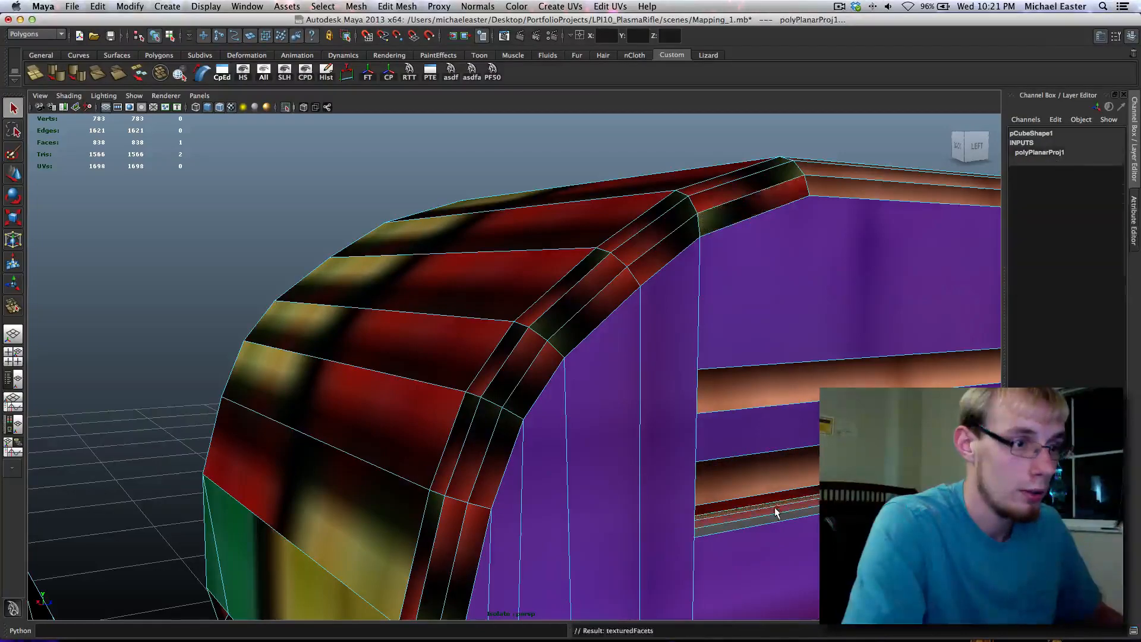
pyautogui.click(775, 511)
pyautogui.press('g')
pyautogui.click(776, 518)
pyautogui.press('g')
# Apply PF50 to the three thin bevel strips below the lower groove on the body's right side
pyautogui.scroll(-1, 781, 510)
pyautogui.keyDown('alt'); pyautogui.moveTo(781, 512); pyautogui.dragTo(597, 405); pyautogui.keyUp('alt')
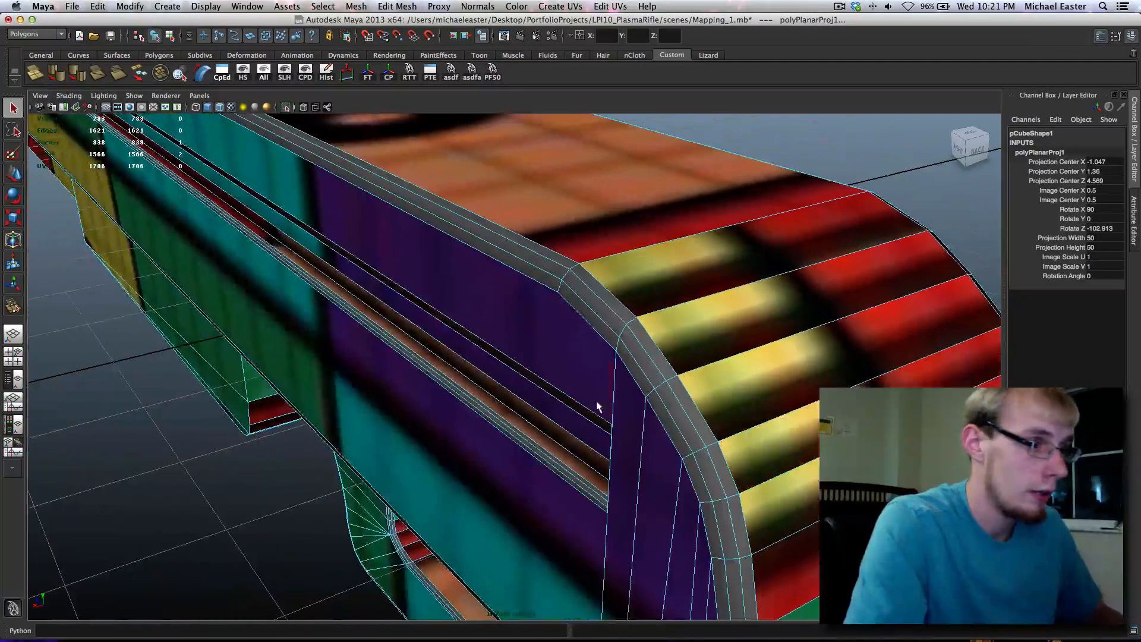
pyautogui.click(480, 410)
pyautogui.press('g')
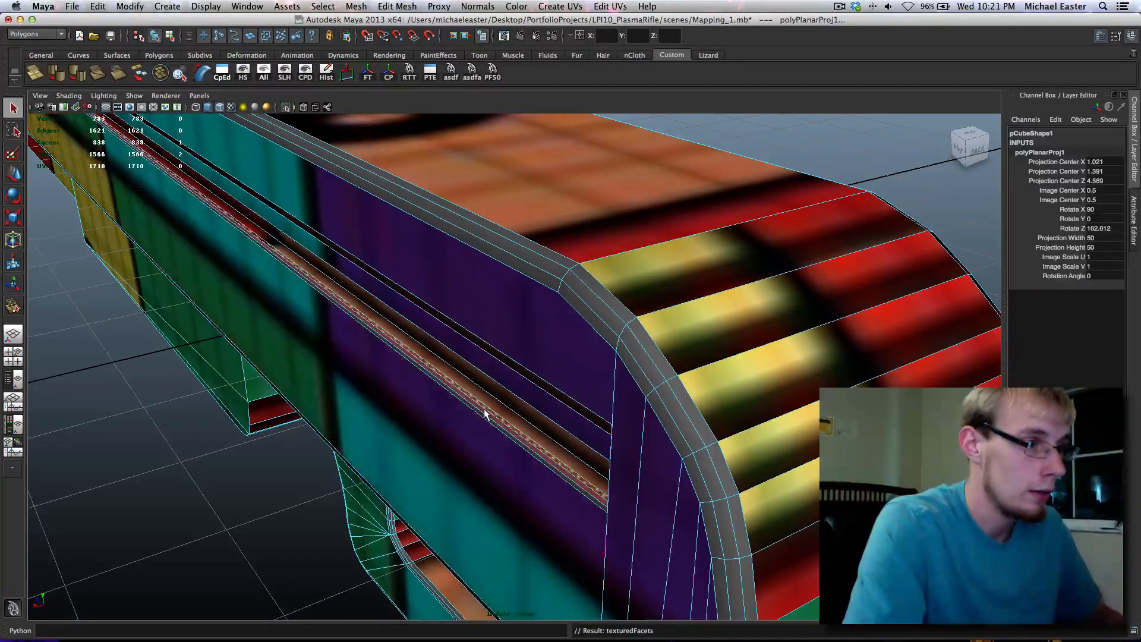
pyautogui.click(484, 411)
pyautogui.press('g')
pyautogui.click(495, 461)
pyautogui.press('g')
# Project the three vertical bevel strips on the body's rear right edge with PF50
pyautogui.keyDown('alt'); pyautogui.moveTo(505, 493); pyautogui.dragTo(603, 456); pyautogui.keyUp('alt')
pyautogui.click(731, 457)
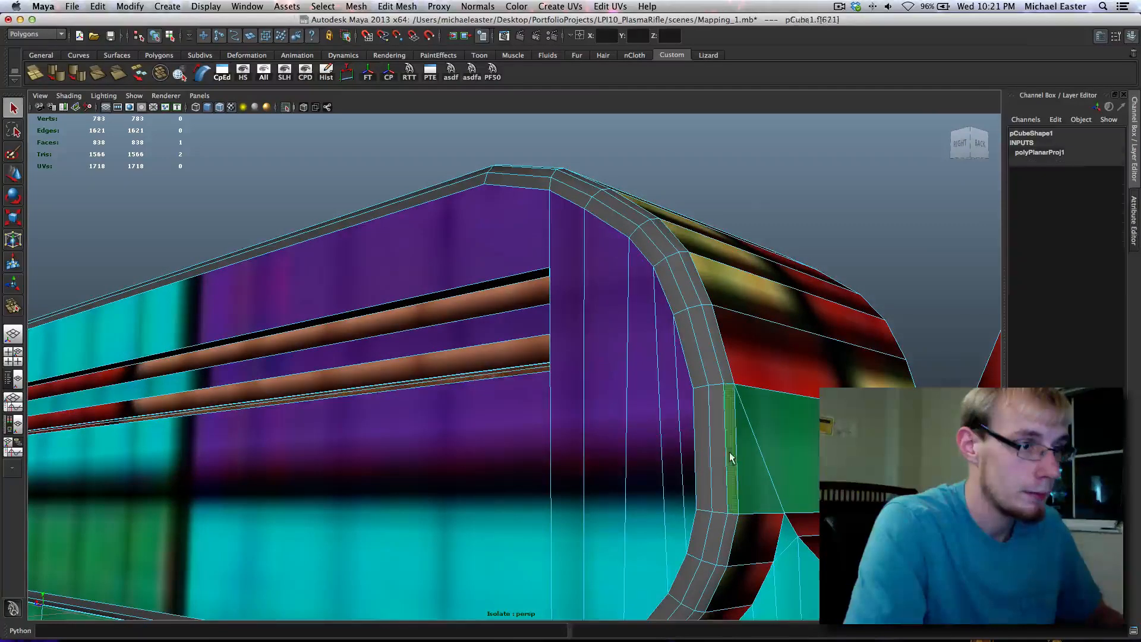
pyautogui.press('g')
pyautogui.click(718, 458)
pyautogui.press('g')
pyautogui.click(703, 458)
pyautogui.press('g')
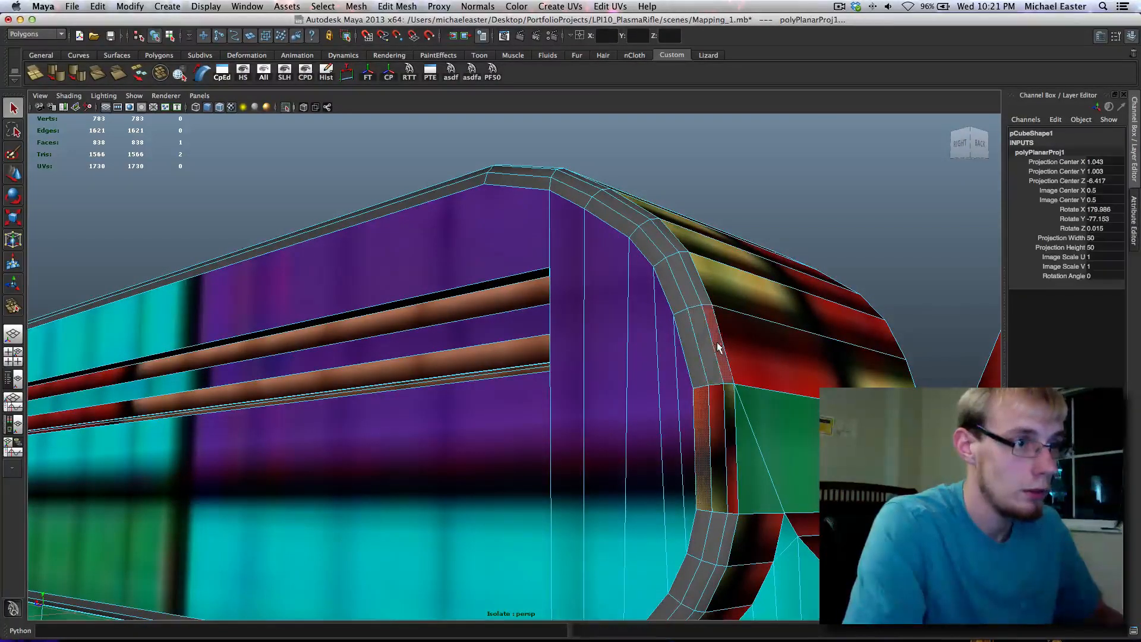
# Apply PF50 to the row of three bevel faces directly above the right side's vertical rear strips
pyautogui.click(718, 348)
pyautogui.press('g')
pyautogui.click(706, 347)
pyautogui.press('g')
pyautogui.click(691, 350)
pyautogui.press('g')
# Project the second row of bevel faces up the right side's upper rear corner with PF50
pyautogui.click(693, 278)
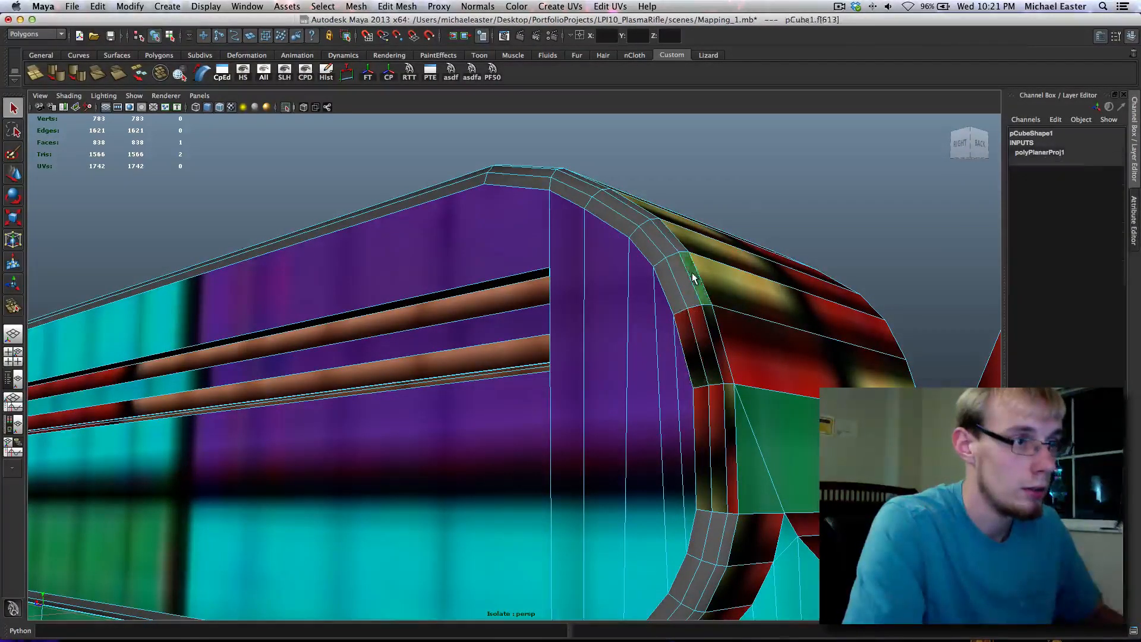
pyautogui.press('g')
pyautogui.click(685, 281)
pyautogui.press('g')
pyautogui.click(674, 288)
pyautogui.press('g')
pyautogui.scroll(-6, 674, 310)
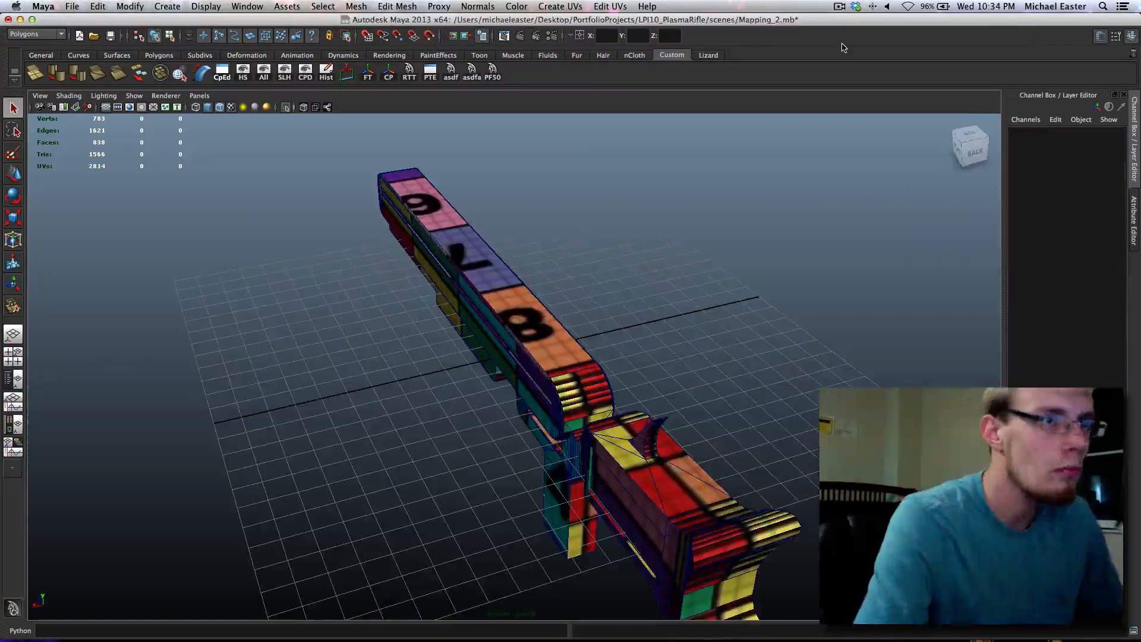
pyautogui.press('super+Tab')
pyautogui.press('super+Tab')
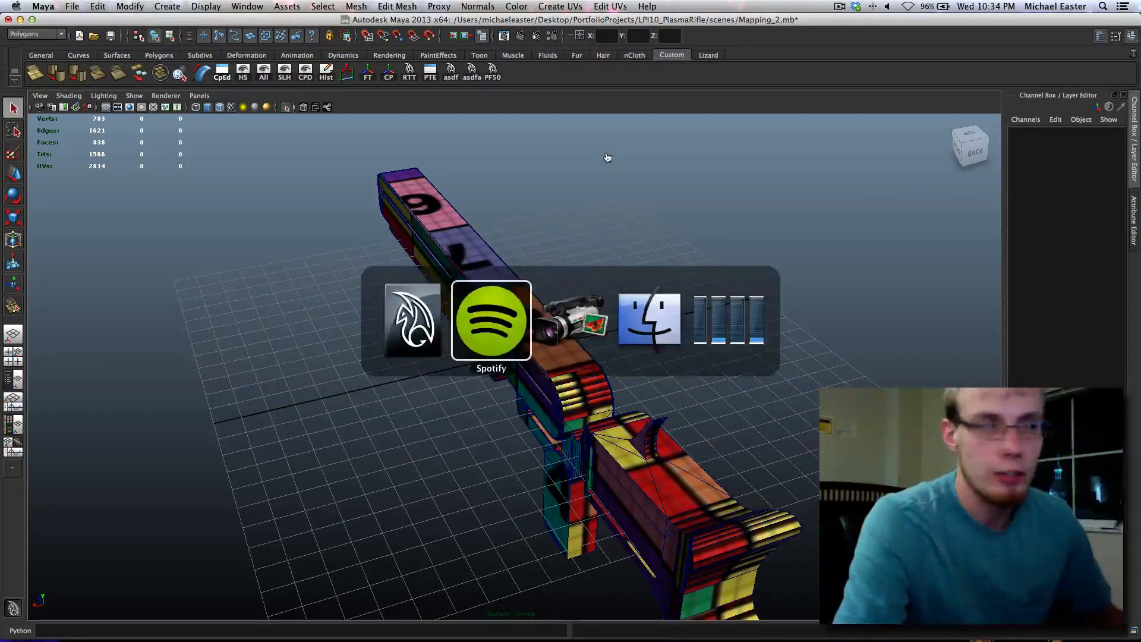
pyautogui.click(670, 250)
# In Hypershade, select everything on the rifle body that uses the Mapper_Lambert material
pyautogui.keyDown('alt'); pyautogui.moveTo(670, 251); pyautogui.dragTo(320, 240); pyautogui.keyUp('alt')
pyautogui.keyDown('alt'); pyautogui.moveTo(319, 243); pyautogui.dragTo(507, 277, button='middle'); pyautogui.keyUp('alt')
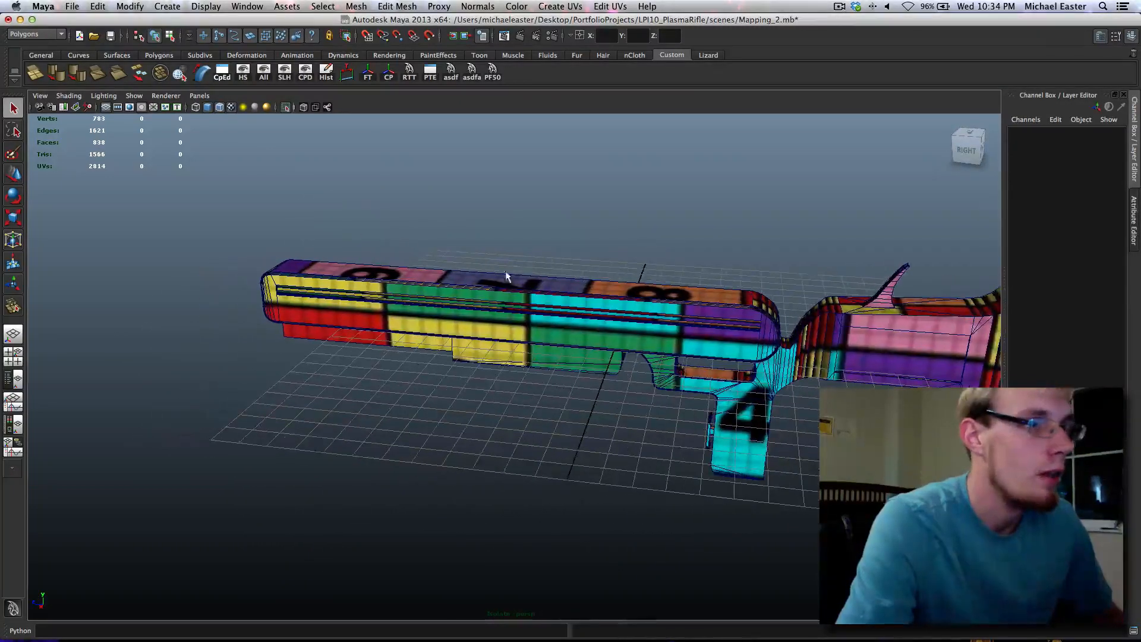
pyautogui.moveTo(348, 321)
pyautogui.keyDown('alt'); pyautogui.mouseDown()
pyautogui.moveTo(341, 298)
pyautogui.moveTo(354, 306)
pyautogui.mouseUp(); pyautogui.keyUp('alt')
pyautogui.keyDown('alt'); pyautogui.moveTo(487, 352); pyautogui.dragTo(380, 316, button='middle'); pyautogui.keyUp('alt')
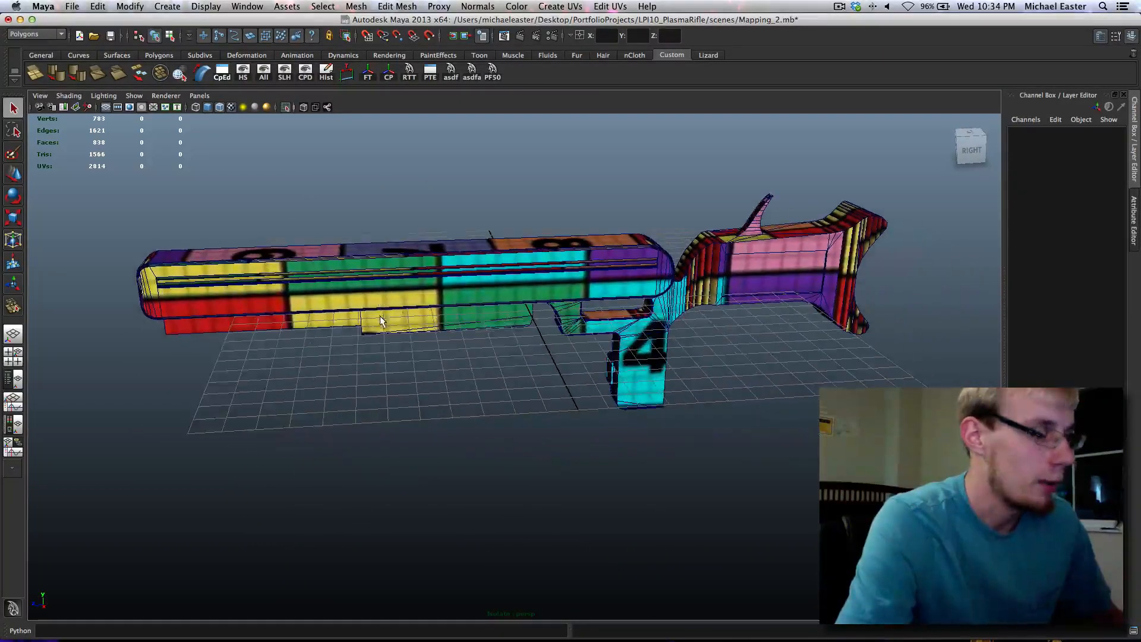
pyautogui.keyDown('alt'); pyautogui.moveTo(359, 323); pyautogui.dragTo(370, 319); pyautogui.keyUp('alt')
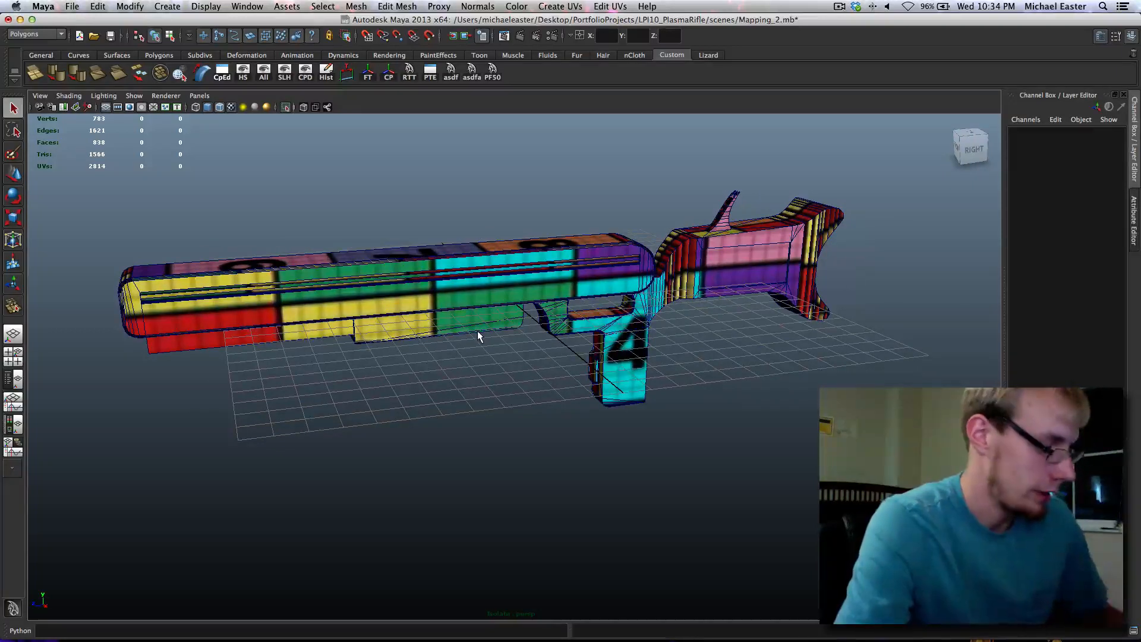
pyautogui.hotkey('shift', 't')
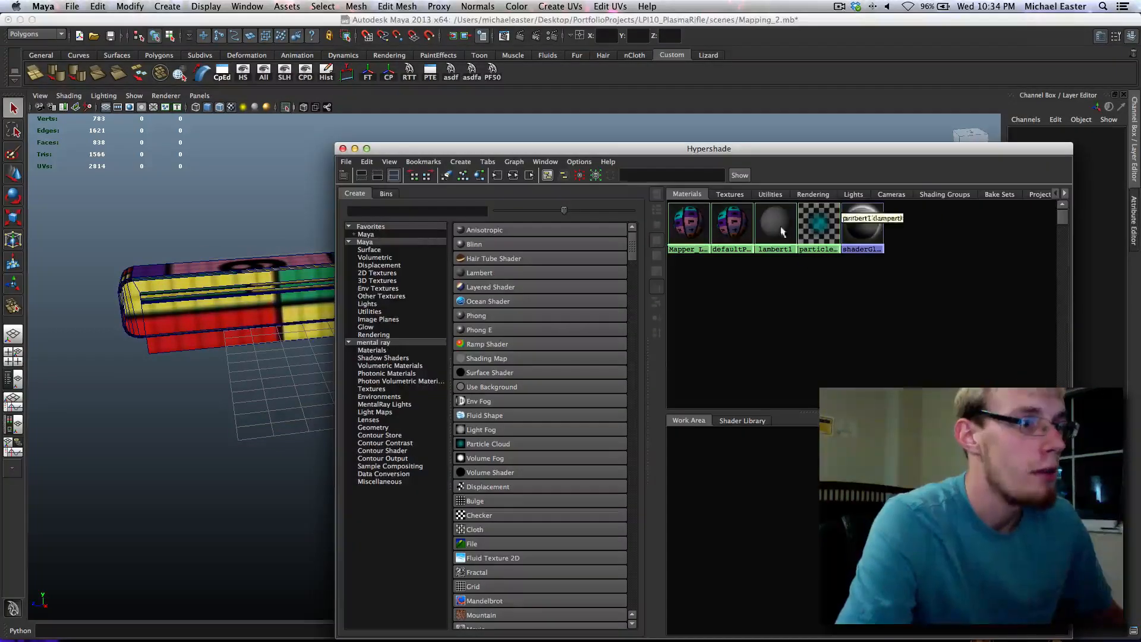
pyautogui.rightClick(714, 221)
pyautogui.rightClick(699, 220)
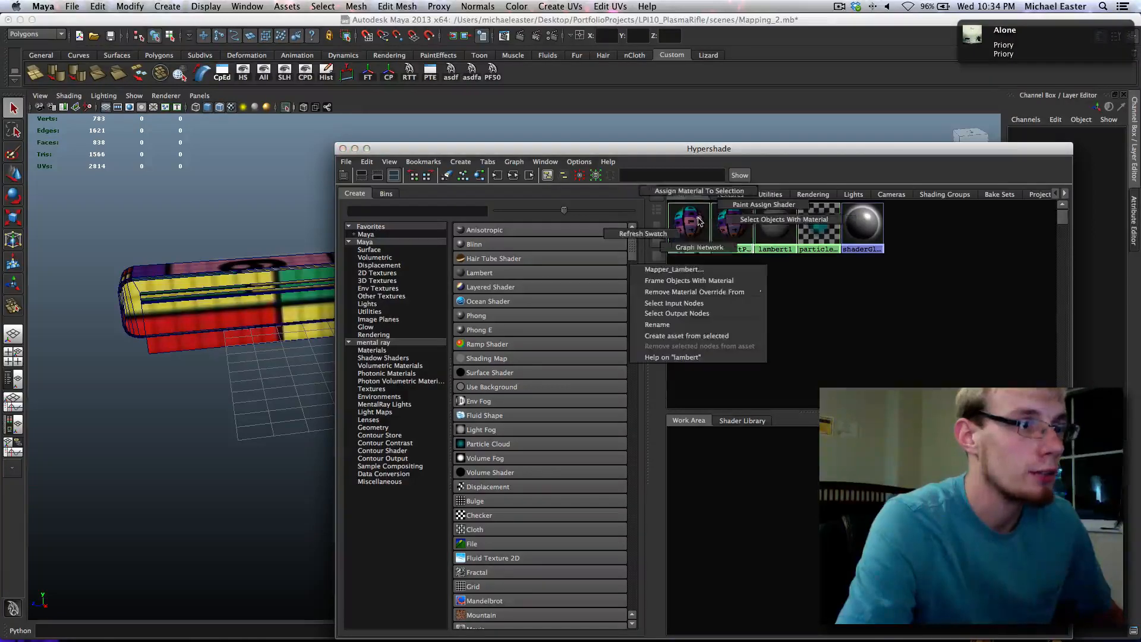
pyautogui.click(772, 217)
# Invert the face selection across the whole rifle body and inspect it in wireframe for faces lacking the mapper material
pyautogui.moveTo(641, 148); pyautogui.dragTo(1052, 429)
pyautogui.moveTo(609, 262); pyautogui.dragTo(607, 279, button='right')
pyautogui.keyDown('alt'); pyautogui.moveTo(606, 278); pyautogui.dragTo(503, 265, button='right'); pyautogui.keyUp('alt')
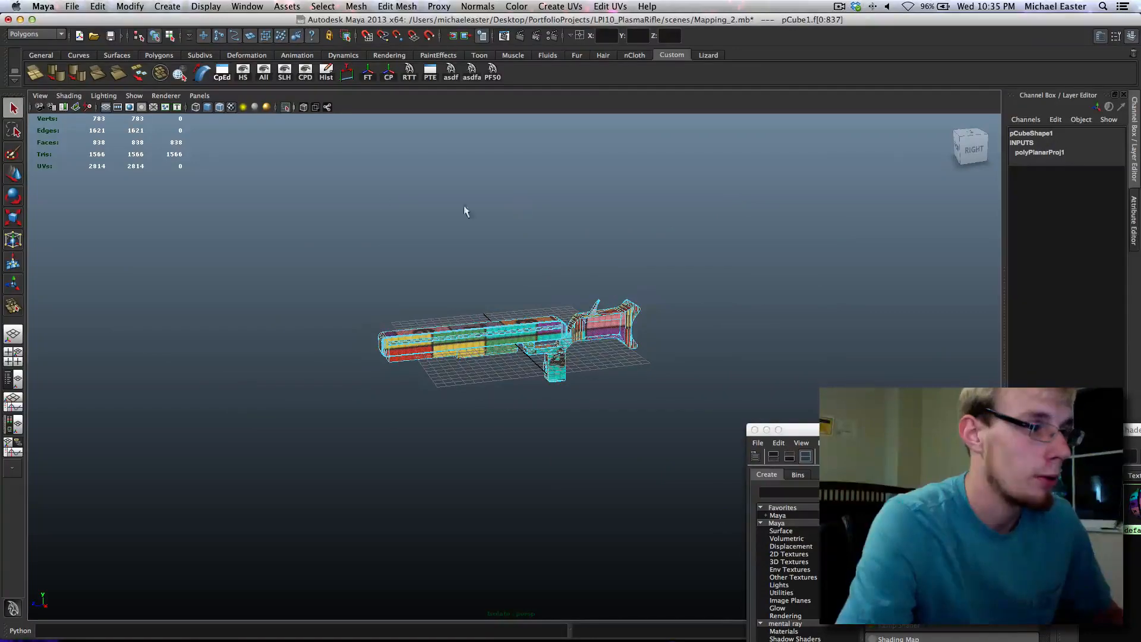
pyautogui.keyDown('shift'); pyautogui.moveTo(198, 276); pyautogui.dragTo(856, 542); pyautogui.keyUp('shift')
pyautogui.press('4')
pyautogui.keyDown('alt'); pyautogui.moveTo(475, 364); pyautogui.dragTo(570, 356, button='right'); pyautogui.keyUp('alt')
pyautogui.keyDown('alt'); pyautogui.moveTo(285, 303); pyautogui.dragTo(620, 269); pyautogui.keyUp('alt')
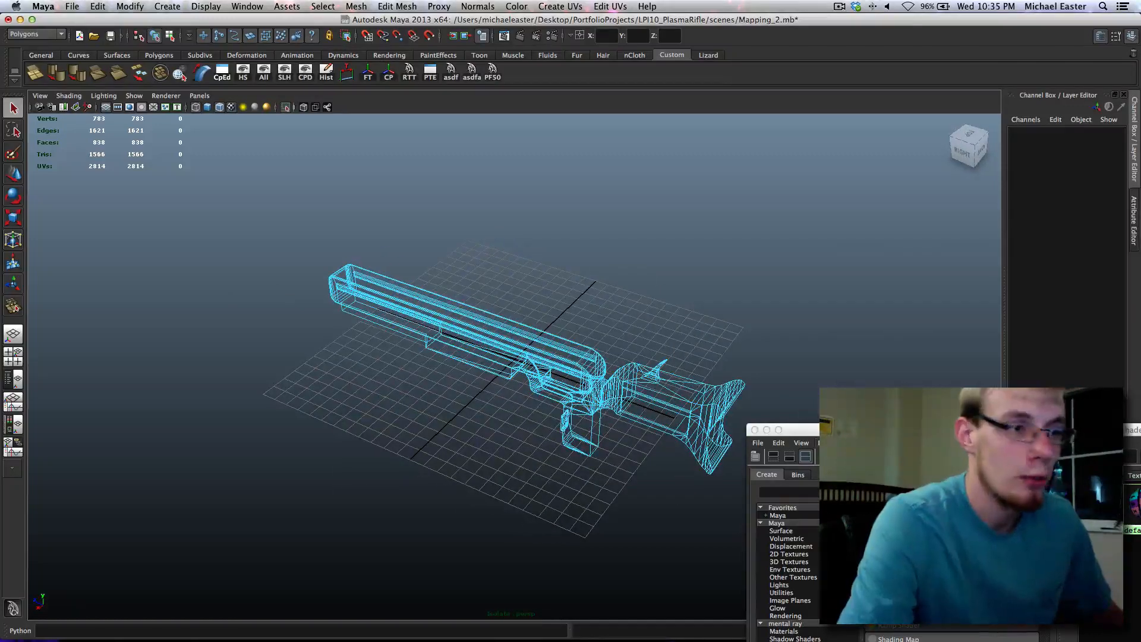
# Close Hypershade, return the rifle body to object mode with textured shading, and clear the selection
pyautogui.moveTo(791, 429); pyautogui.dragTo(288, 137)
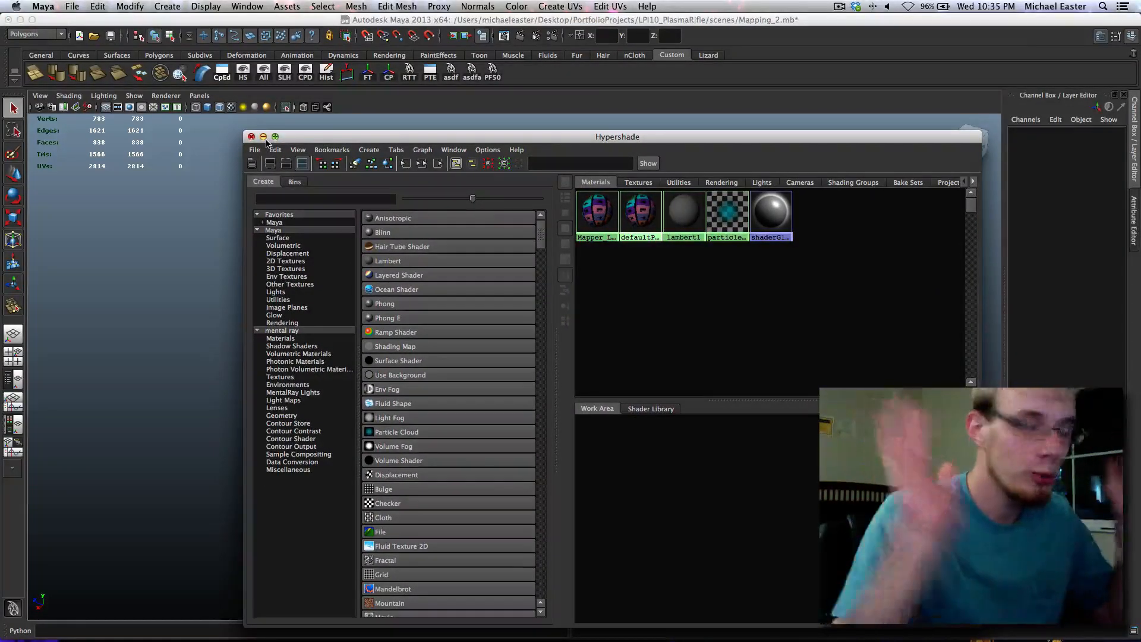
pyautogui.click(251, 137)
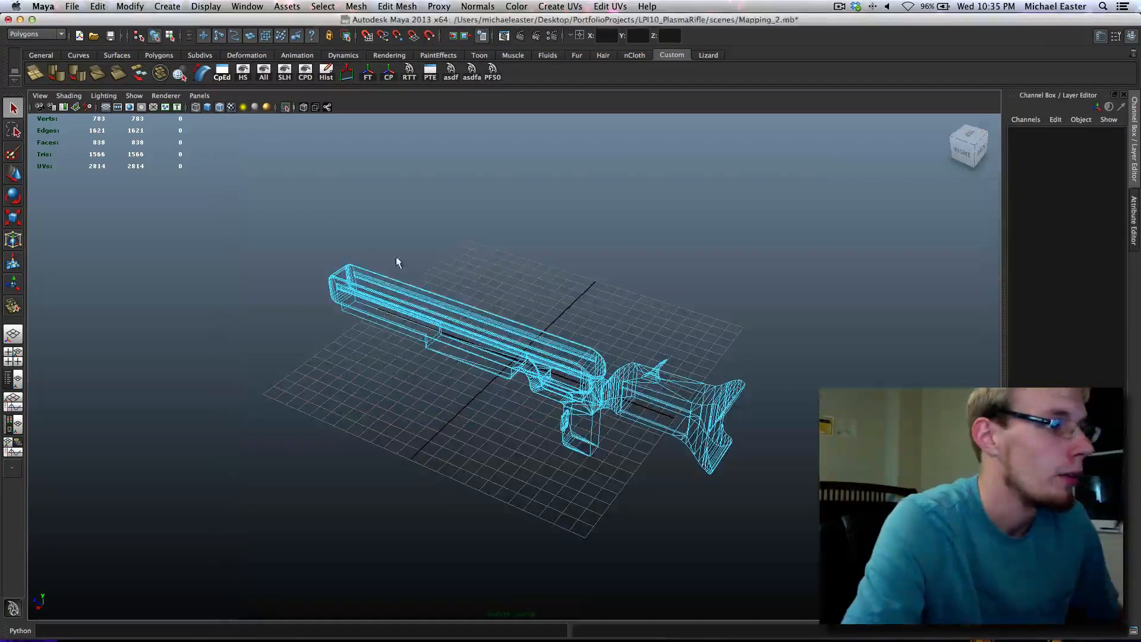
pyautogui.moveTo(428, 316); pyautogui.dragTo(455, 305, button='right')
pyautogui.click(454, 314)
pyautogui.press('6')
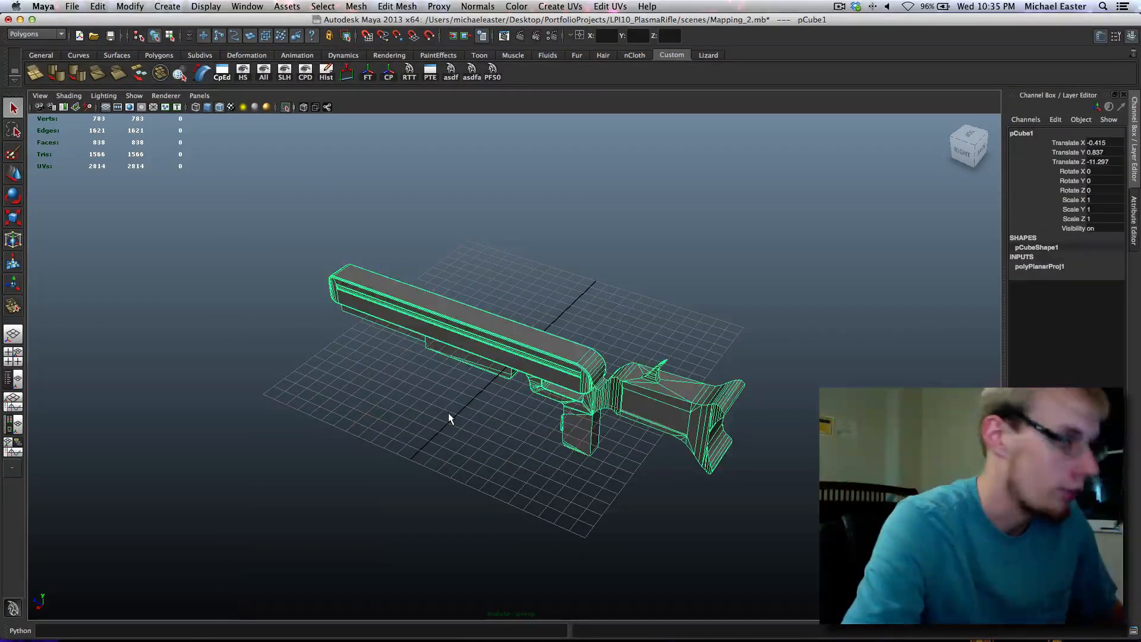
pyautogui.scroll(5, 452, 377)
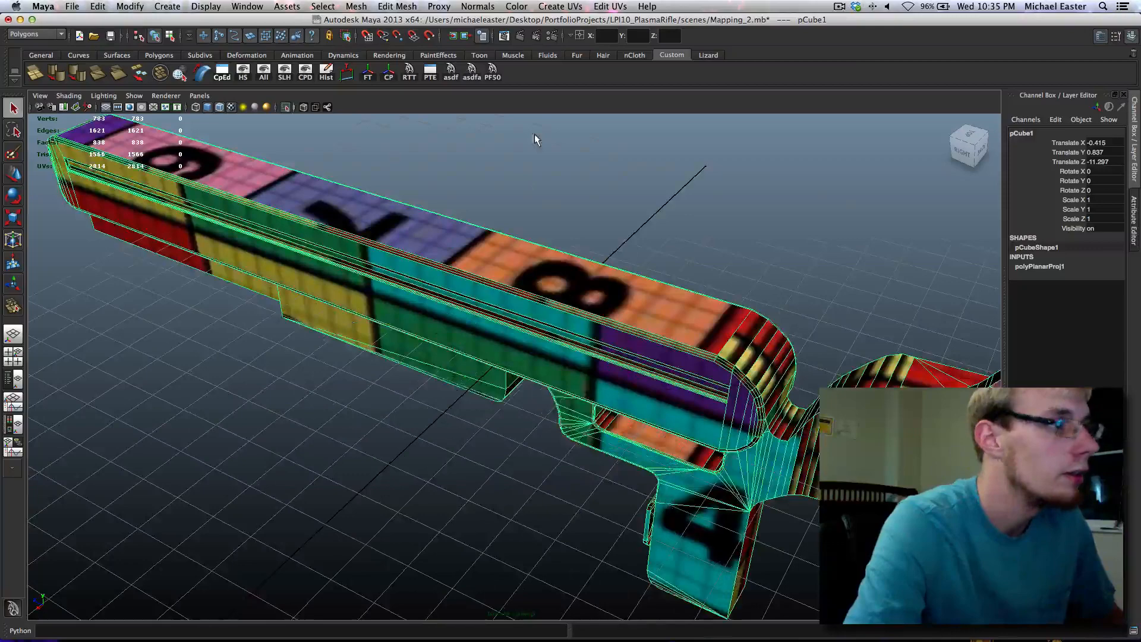
pyautogui.click(534, 140)
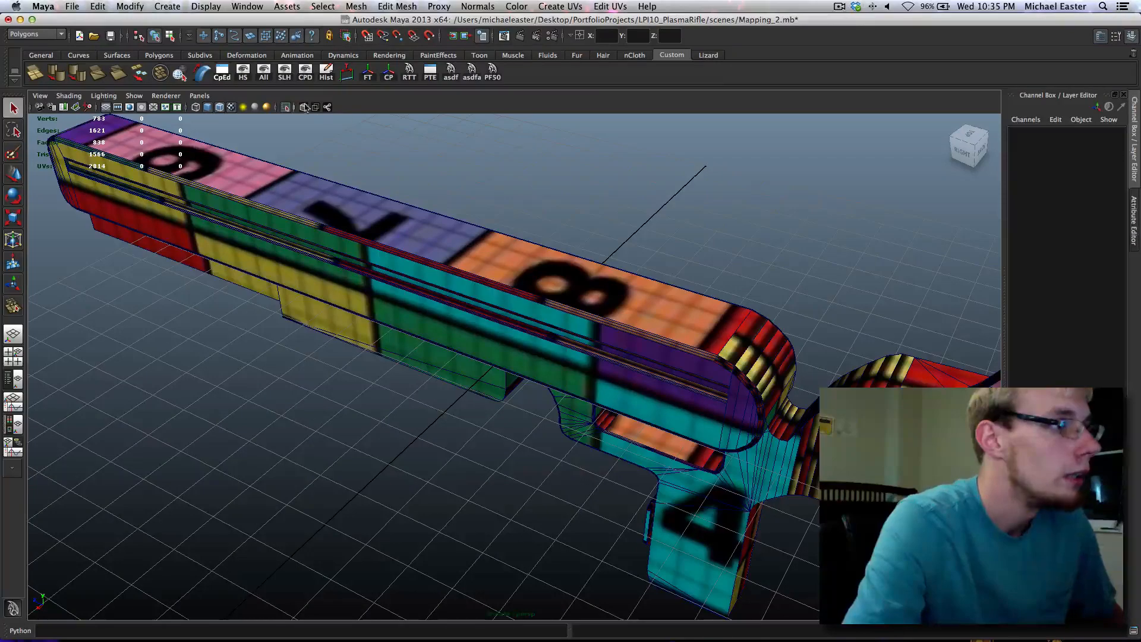
# Turn off Isolate Select to bring back all of the rifle's other parts
pyautogui.click(285, 107)
pyautogui.keyDown('alt'); pyautogui.moveTo(309, 282); pyautogui.dragTo(575, 244); pyautogui.keyUp('alt')
pyautogui.keyDown('alt'); pyautogui.moveTo(575, 244); pyautogui.dragTo(427, 351, button='right'); pyautogui.keyUp('alt')
pyautogui.keyDown('alt'); pyautogui.moveTo(427, 351); pyautogui.dragTo(486, 328); pyautogui.keyUp('alt')
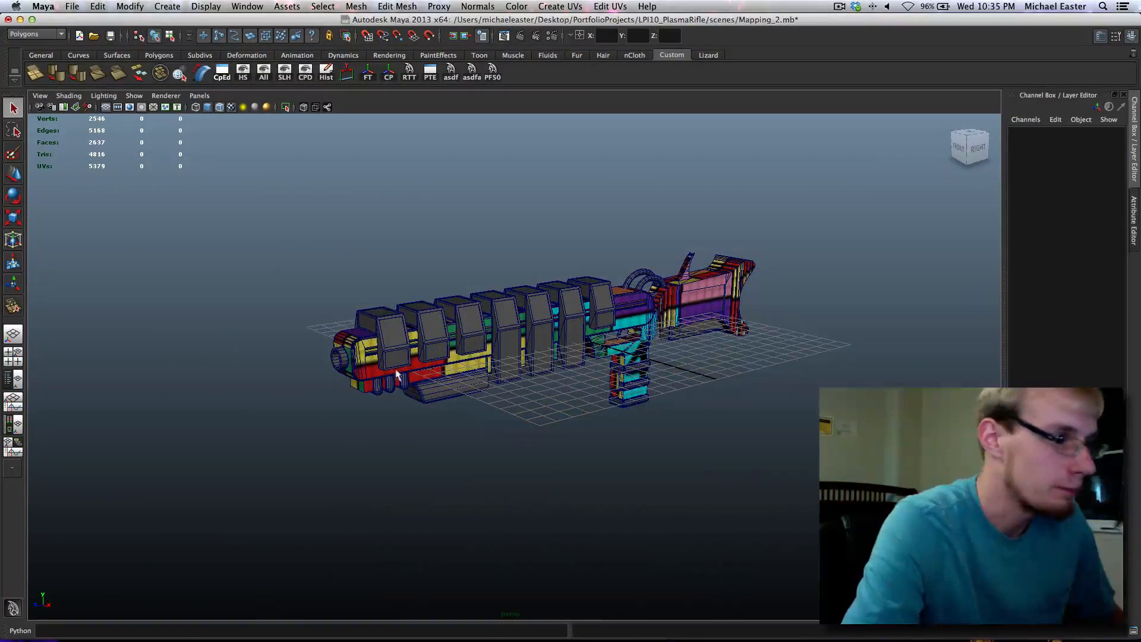
# Examine the front rib block and the row of gray unmapped rib blocks along the barrel
pyautogui.click(390, 327)
pyautogui.press('f')
pyautogui.keyDown('alt'); pyautogui.moveTo(535, 380); pyautogui.dragTo(582, 305); pyautogui.keyUp('alt')
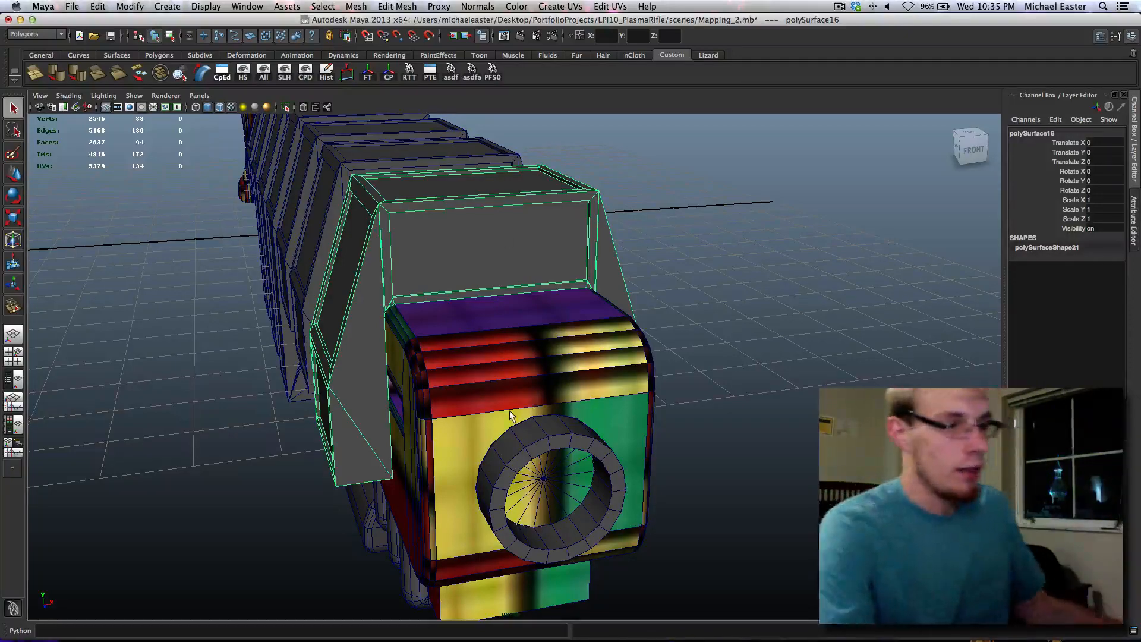
pyautogui.keyDown('alt'); pyautogui.moveTo(325, 318); pyautogui.dragTo(369, 290); pyautogui.keyUp('alt')
pyautogui.keyDown('alt'); pyautogui.moveTo(296, 258); pyautogui.dragTo(634, 365, button='middle'); pyautogui.keyUp('alt')
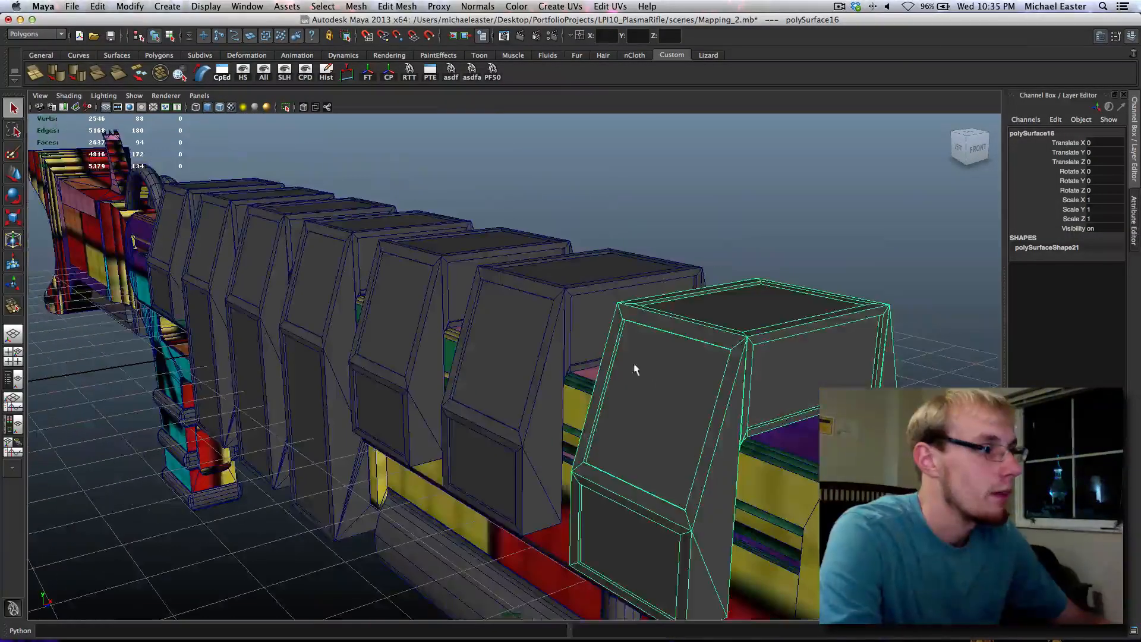
pyautogui.keyDown('alt'); pyautogui.moveTo(634, 365); pyautogui.dragTo(348, 312, button='right'); pyautogui.keyUp('alt')
pyautogui.keyDown('alt'); pyautogui.moveTo(323, 306); pyautogui.dragTo(342, 296); pyautogui.keyUp('alt')
pyautogui.keyDown('alt'); pyautogui.moveTo(342, 296); pyautogui.dragTo(425, 317, button='middle'); pyautogui.keyUp('alt')
pyautogui.click(661, 266)
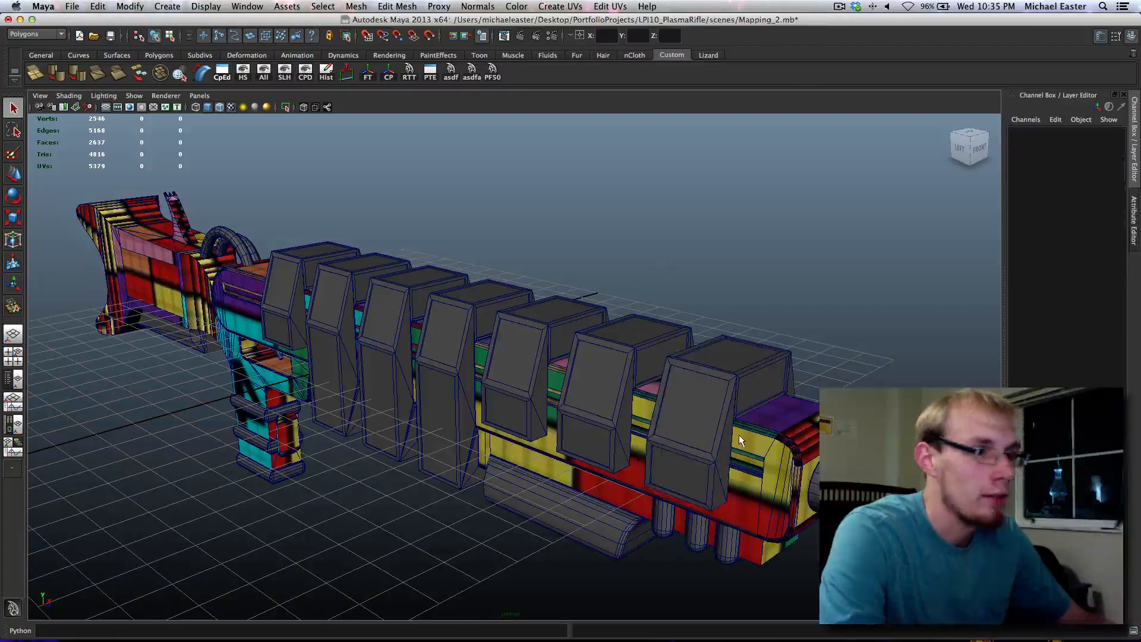
pyautogui.click(740, 434)
pyautogui.click(804, 286)
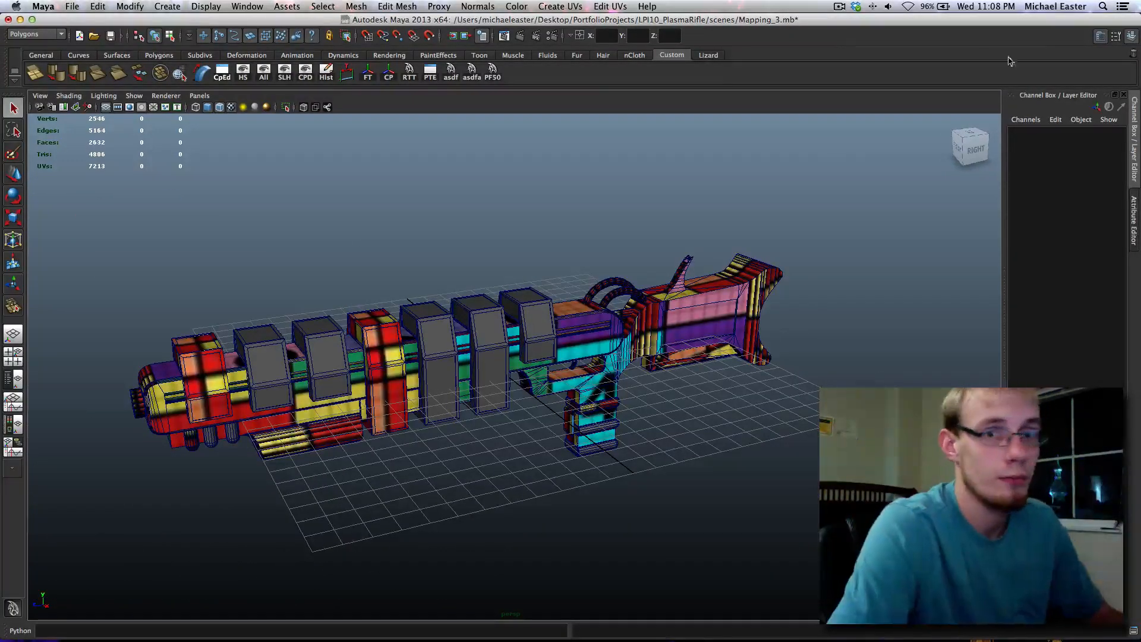
pyautogui.press('super+Tab')
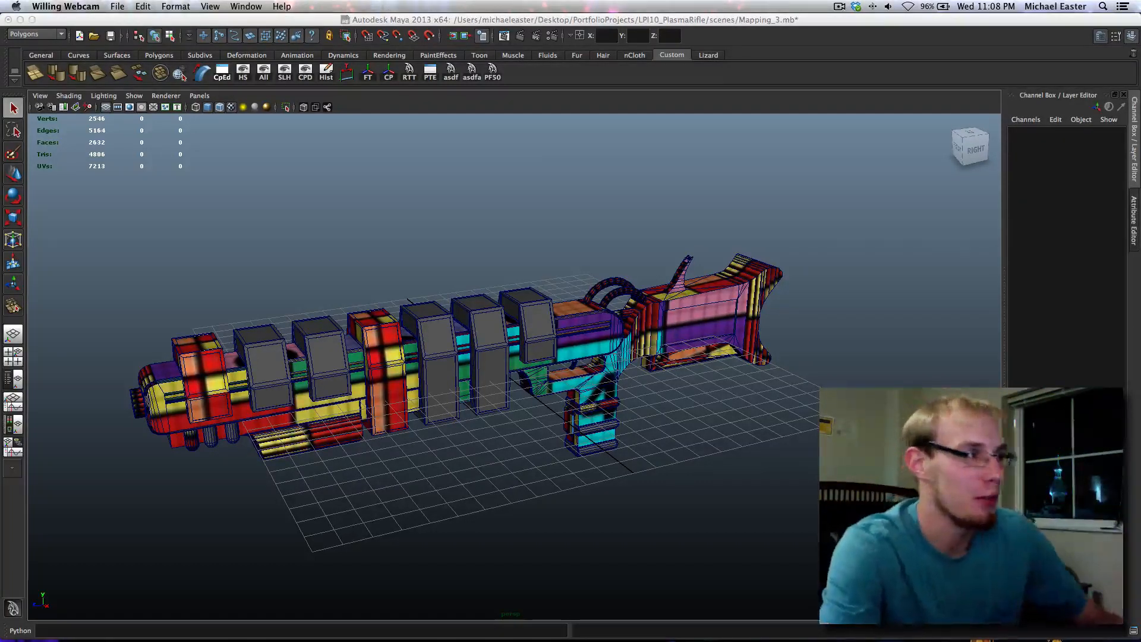
pyautogui.keyDown('alt'); pyautogui.moveTo(406, 225); pyautogui.dragTo(387, 228); pyautogui.keyUp('alt')
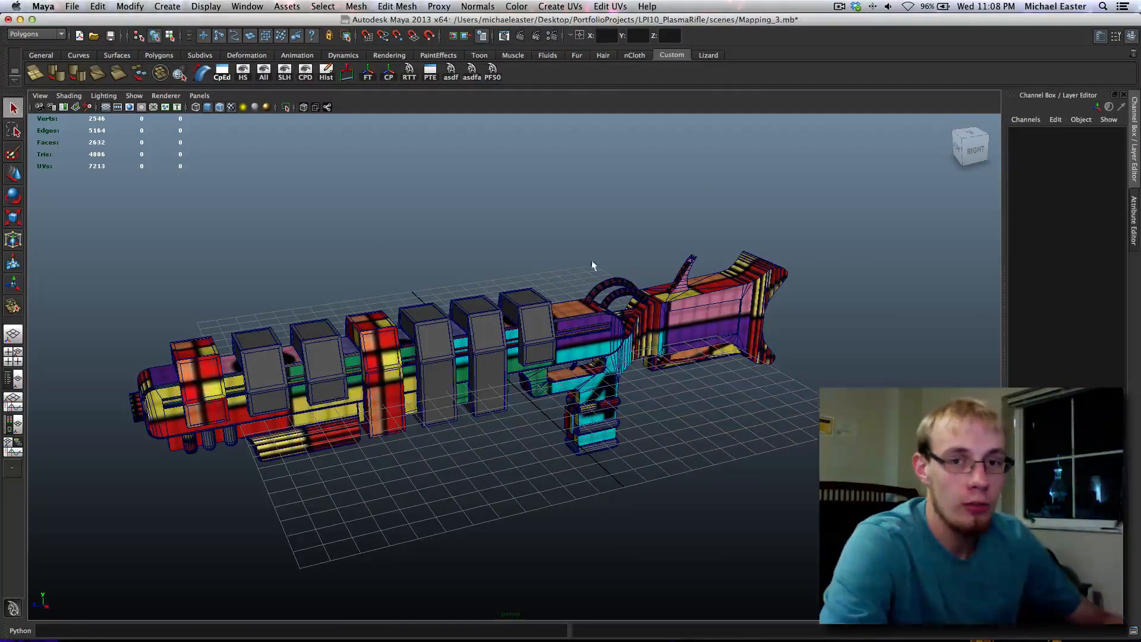
pyautogui.press('super+Tab')
pyautogui.press('super+Tab')
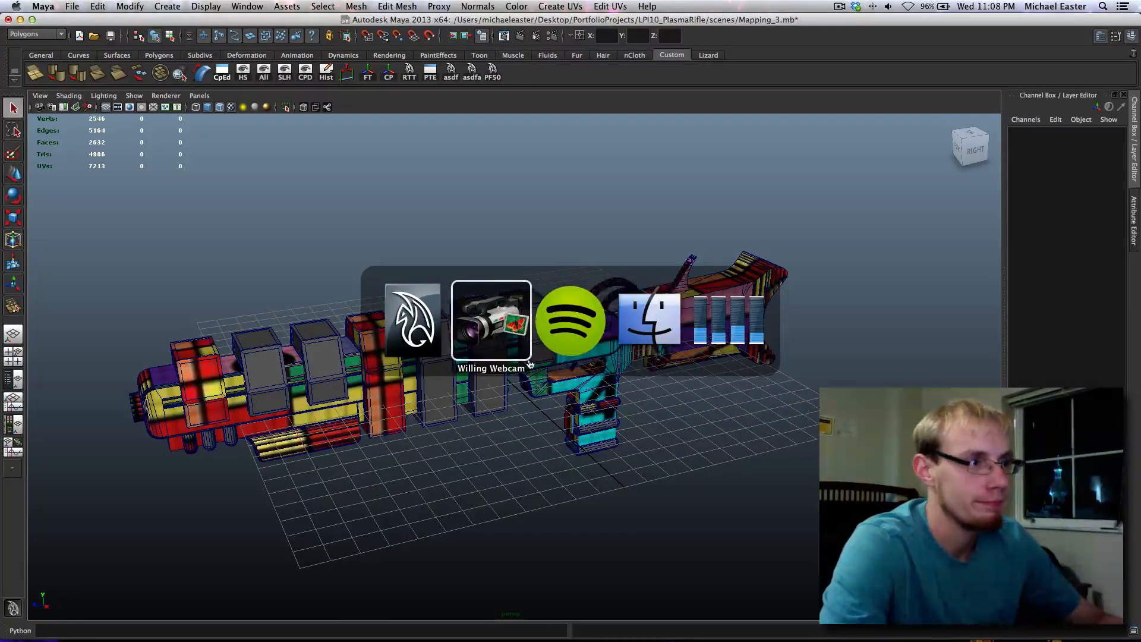
pyautogui.press('super+Tab')
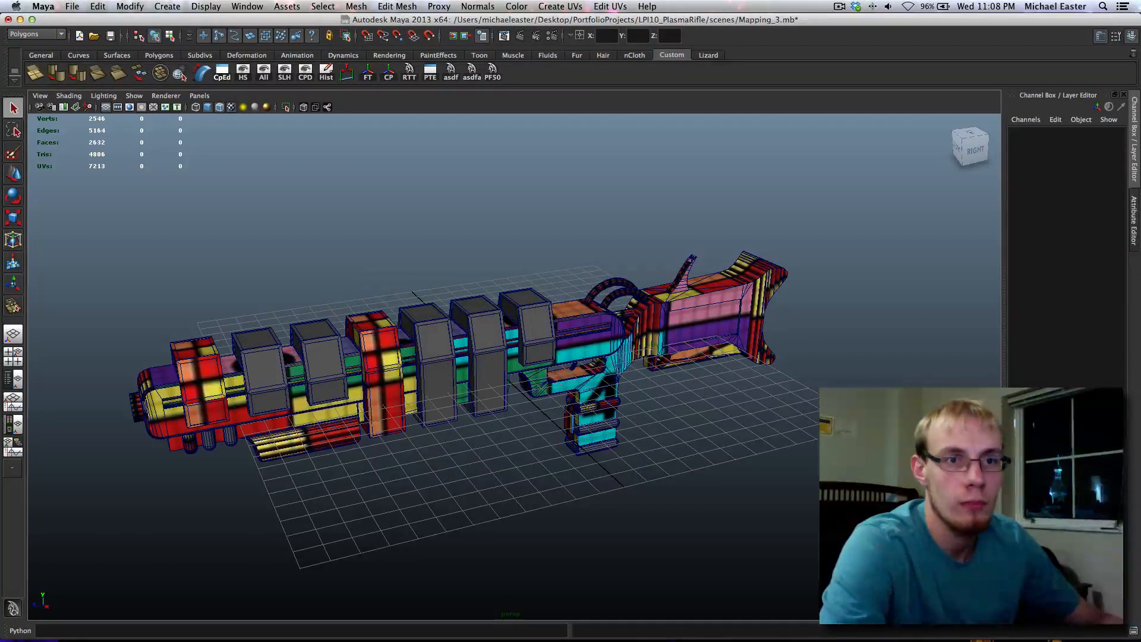
# Review the mapped rib blocks along the barrel and pick out the gray ones still lacking UVs
pyautogui.keyDown('alt'); pyautogui.moveTo(915, 115); pyautogui.dragTo(463, 284); pyautogui.keyUp('alt')
pyautogui.keyDown('alt'); pyautogui.moveTo(522, 295); pyautogui.dragTo(522, 197, button='middle'); pyautogui.keyUp('alt')
pyautogui.scroll(5, 521, 198)
pyautogui.keyDown('alt'); pyautogui.moveTo(496, 246); pyautogui.dragTo(635, 300); pyautogui.keyUp('alt')
pyautogui.keyDown('alt'); pyautogui.moveTo(537, 345); pyautogui.dragTo(523, 223); pyautogui.keyUp('alt')
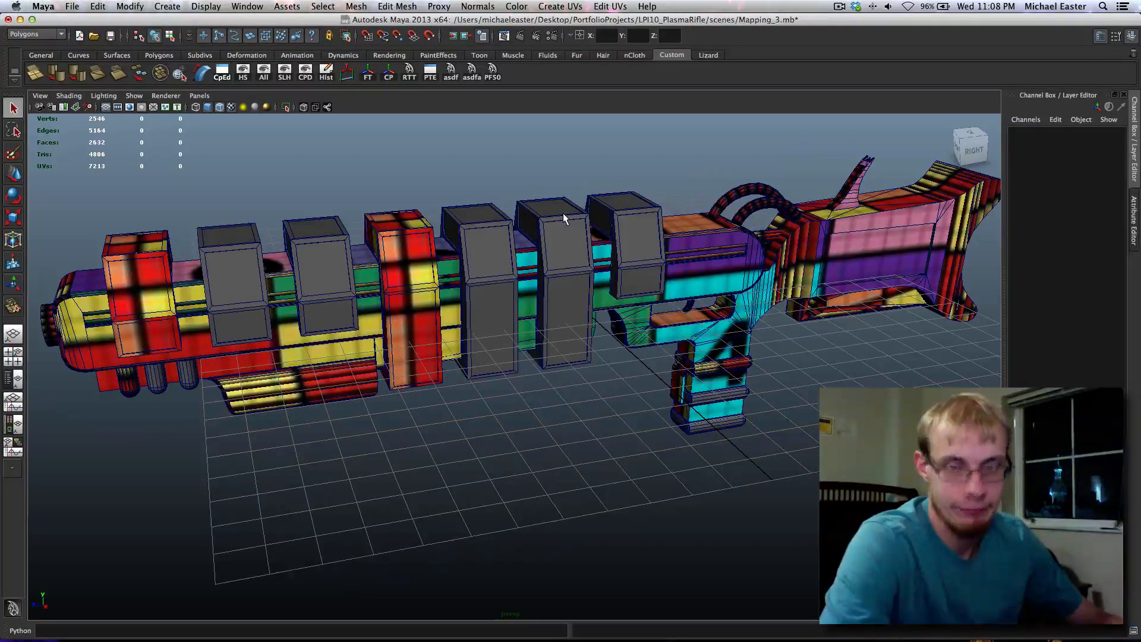
pyautogui.scroll(-8, 562, 213)
pyautogui.keyDown('alt'); pyautogui.moveTo(492, 235); pyautogui.dragTo(495, 232); pyautogui.keyUp('alt')
pyautogui.scroll(4, 493, 231)
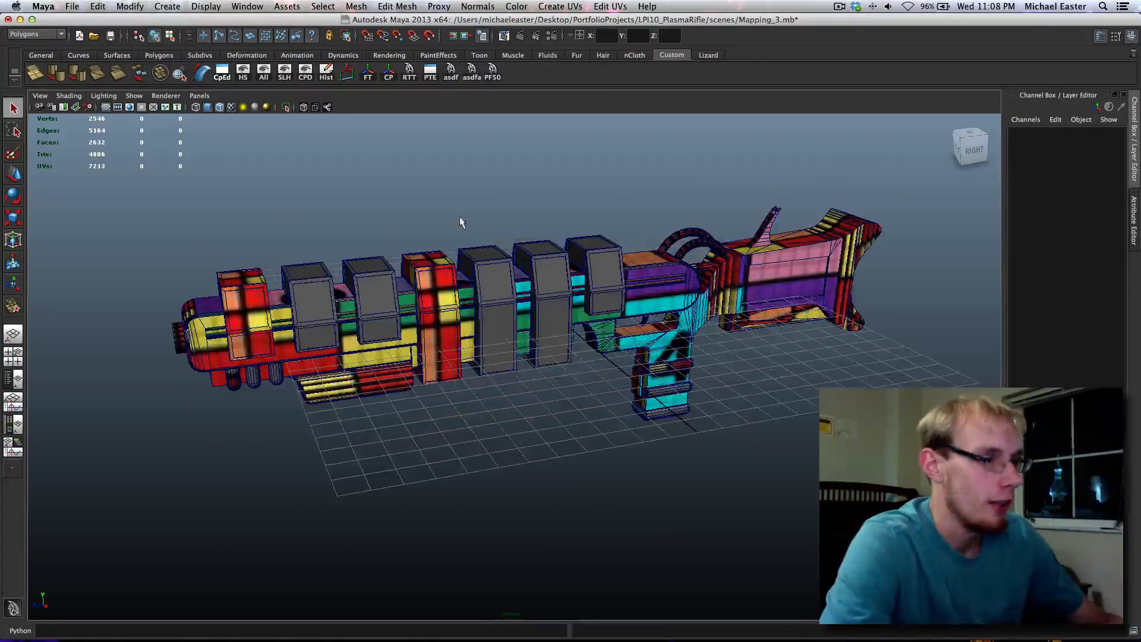
pyautogui.scroll(3, 416, 267)
pyautogui.click(447, 299)
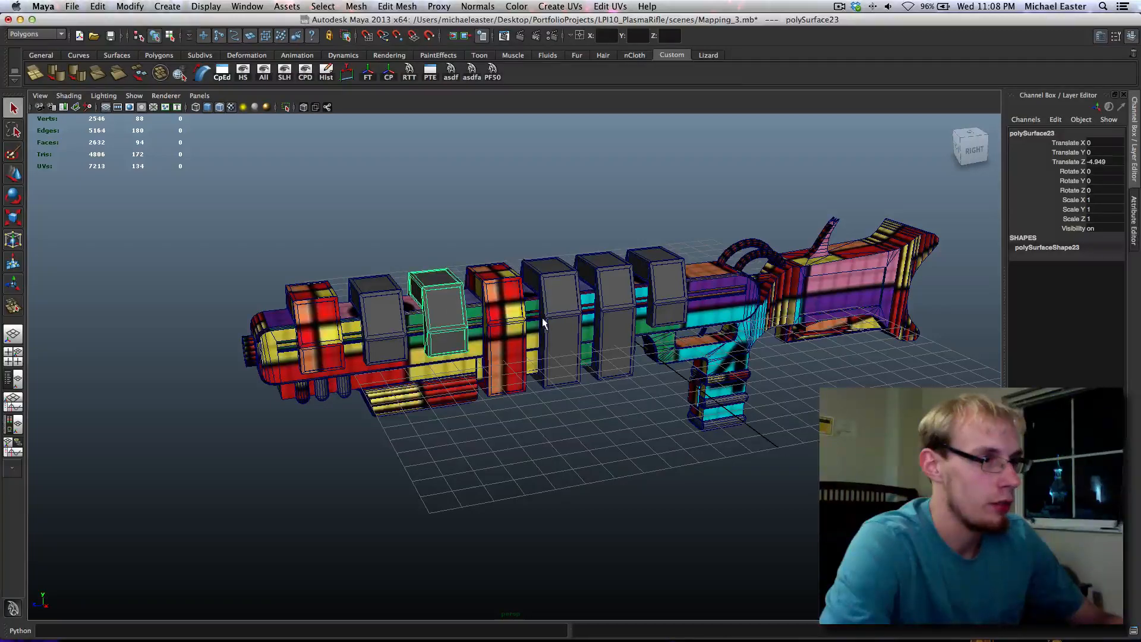
pyautogui.click(560, 316)
pyautogui.click(621, 299)
pyautogui.click(662, 291)
pyautogui.keyDown('alt'); pyautogui.moveTo(514, 303); pyautogui.dragTo(574, 279, button='middle'); pyautogui.keyUp('alt')
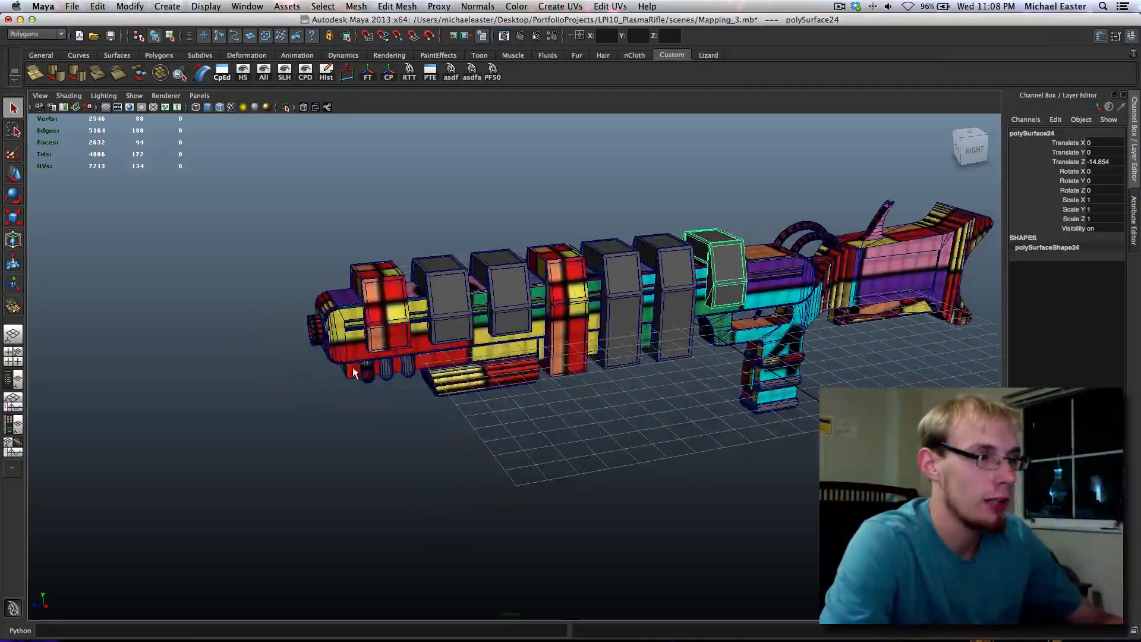
# Snap the pivot of the UV-mapped front peg under the barrel to the vertex at its upper rear corner
pyautogui.scroll(3, 353, 372)
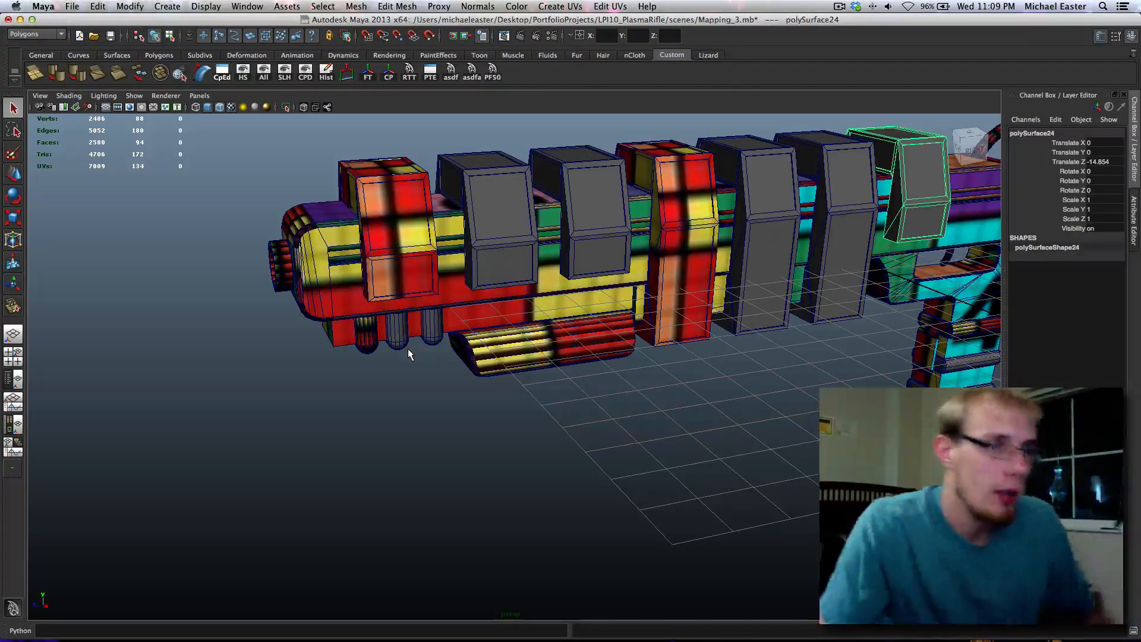
pyautogui.keyDown('alt'); pyautogui.moveTo(569, 238); pyautogui.dragTo(533, 235); pyautogui.keyUp('alt')
pyautogui.keyDown('alt'); pyautogui.moveTo(500, 243); pyautogui.dragTo(514, 268, button='middle'); pyautogui.keyUp('alt')
pyautogui.keyDown('alt'); pyautogui.moveTo(469, 270); pyautogui.dragTo(499, 261); pyautogui.keyUp('alt')
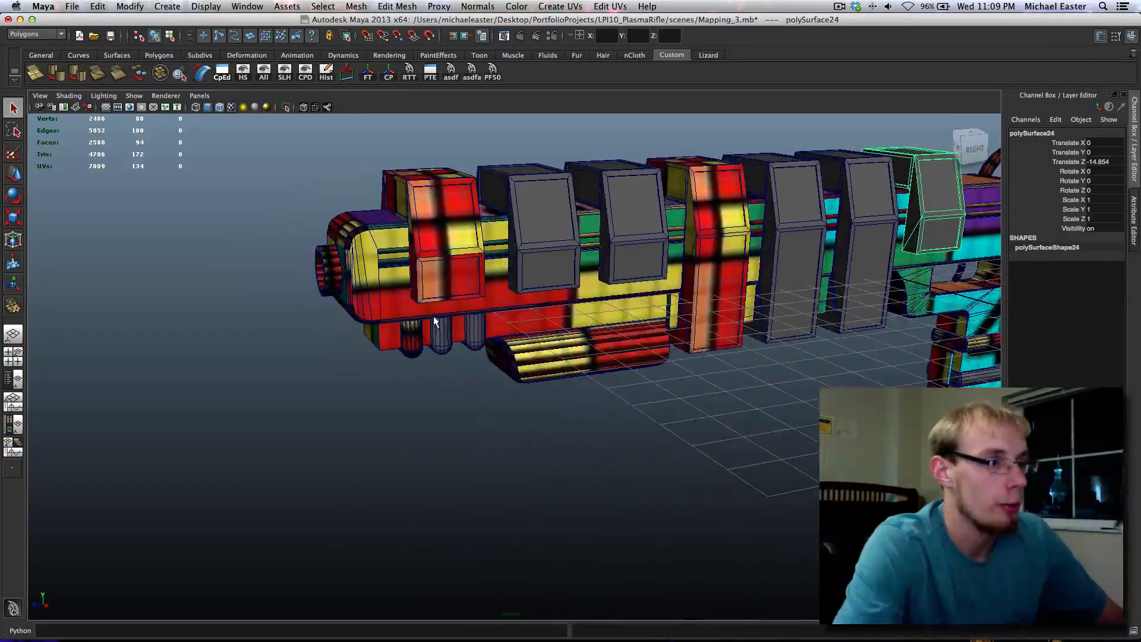
pyautogui.click(418, 340)
pyautogui.keyDown('alt'); pyautogui.moveTo(475, 352); pyautogui.dragTo(468, 295); pyautogui.keyUp('alt')
pyautogui.press('f')
pyautogui.press('w')
pyautogui.press('d')
pyautogui.press('v')
pyautogui.moveTo(517, 238); pyautogui.dragTo(531, 224, button='middle')
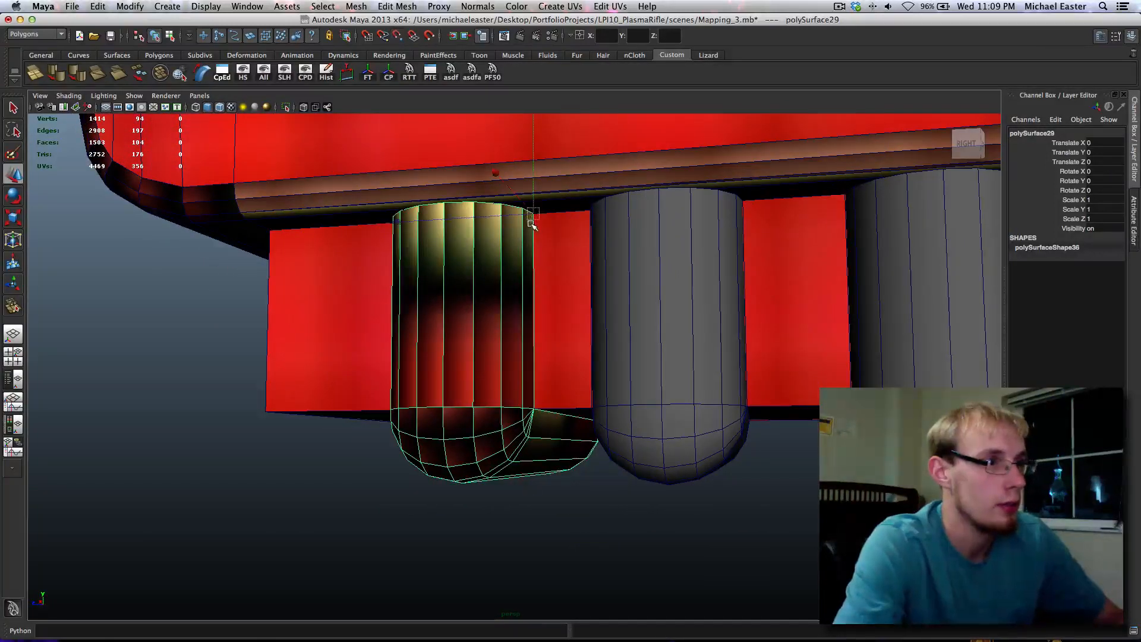
# Duplicate the mapped front peg and vertex-snap the copy onto the second, gray peg
pyautogui.scroll(-3, 532, 224)
pyautogui.hotkey('ctrl', 'd')
pyautogui.press('v')
pyautogui.moveTo(696, 264); pyautogui.dragTo(669, 257, button='middle')
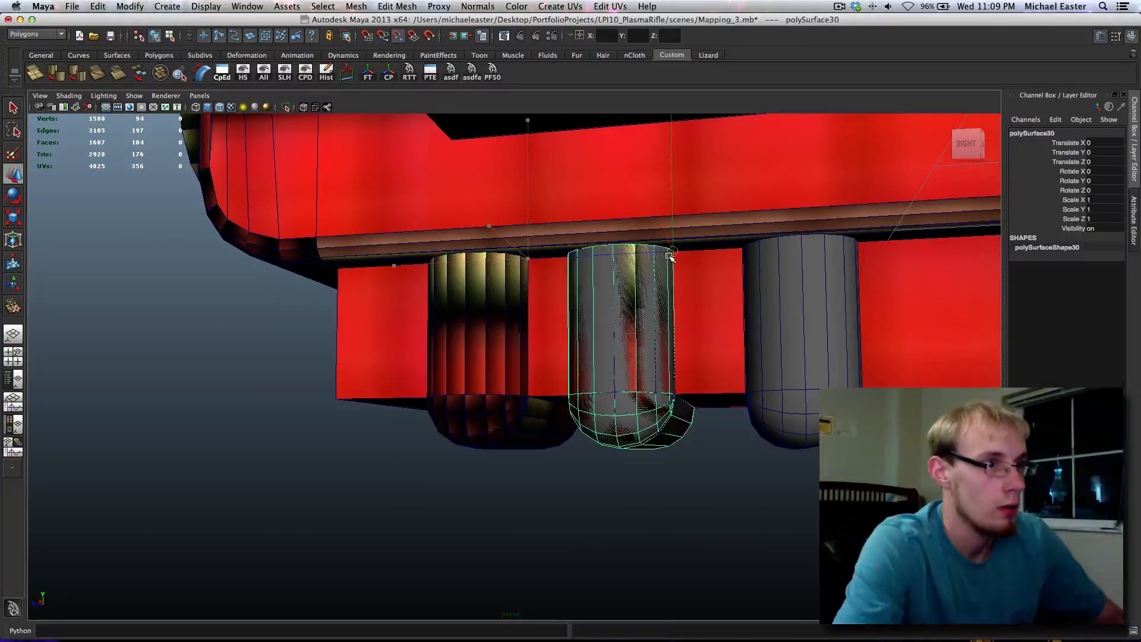
pyautogui.keyDown('alt'); pyautogui.moveTo(750, 291); pyautogui.dragTo(583, 297, button='middle'); pyautogui.keyUp('alt')
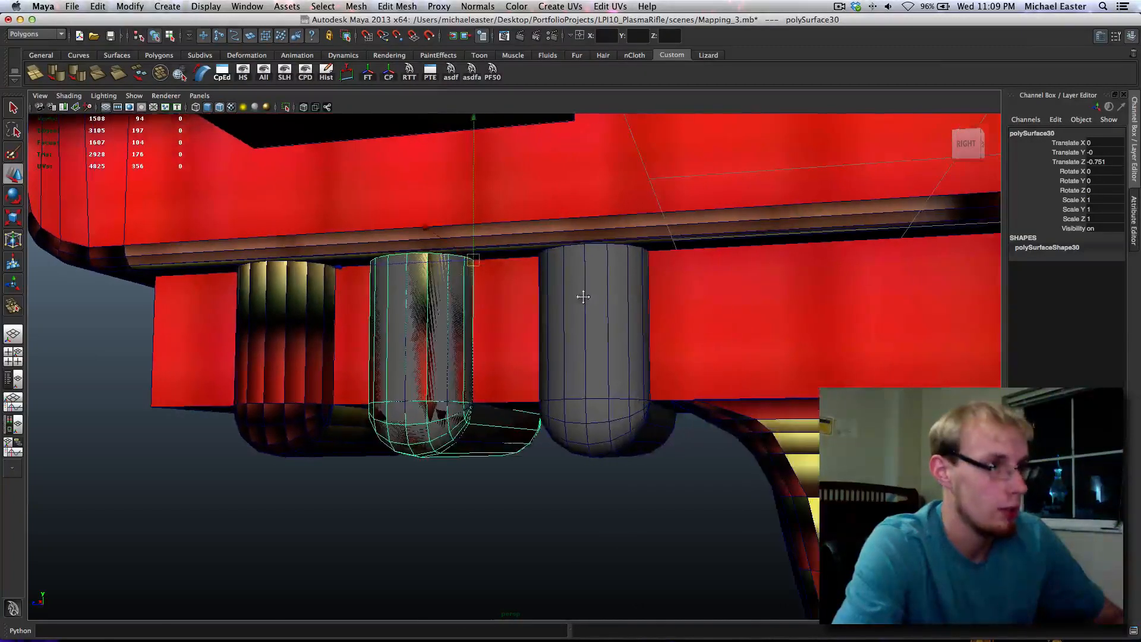
pyautogui.hotkey('ctrl', 'f')
pyautogui.press('v')
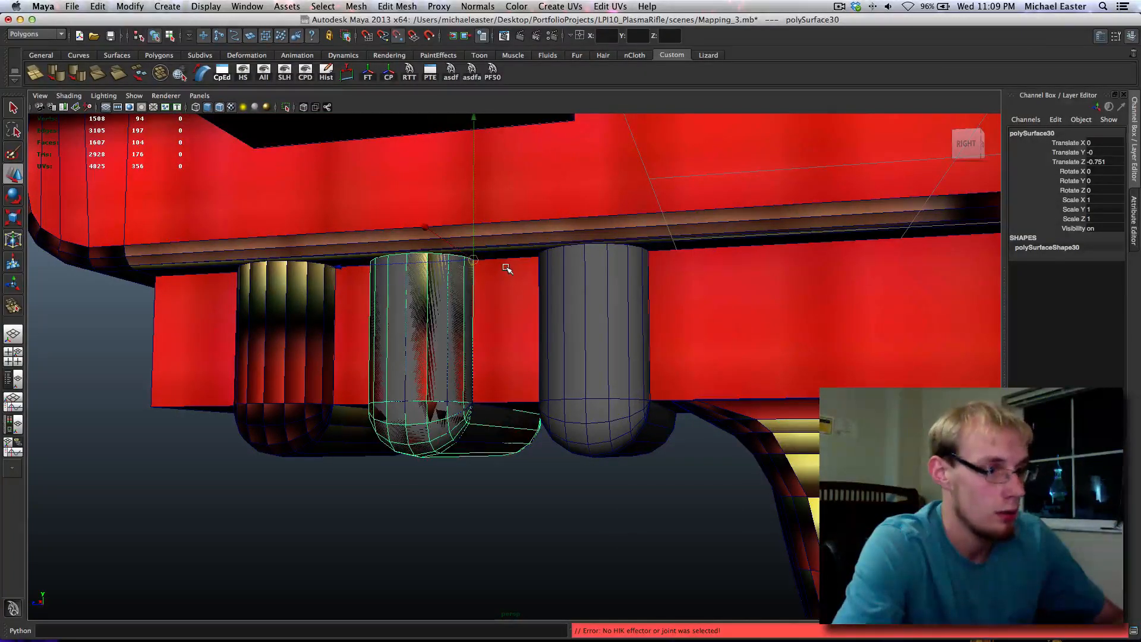
pyautogui.moveTo(480, 263); pyautogui.dragTo(657, 262)
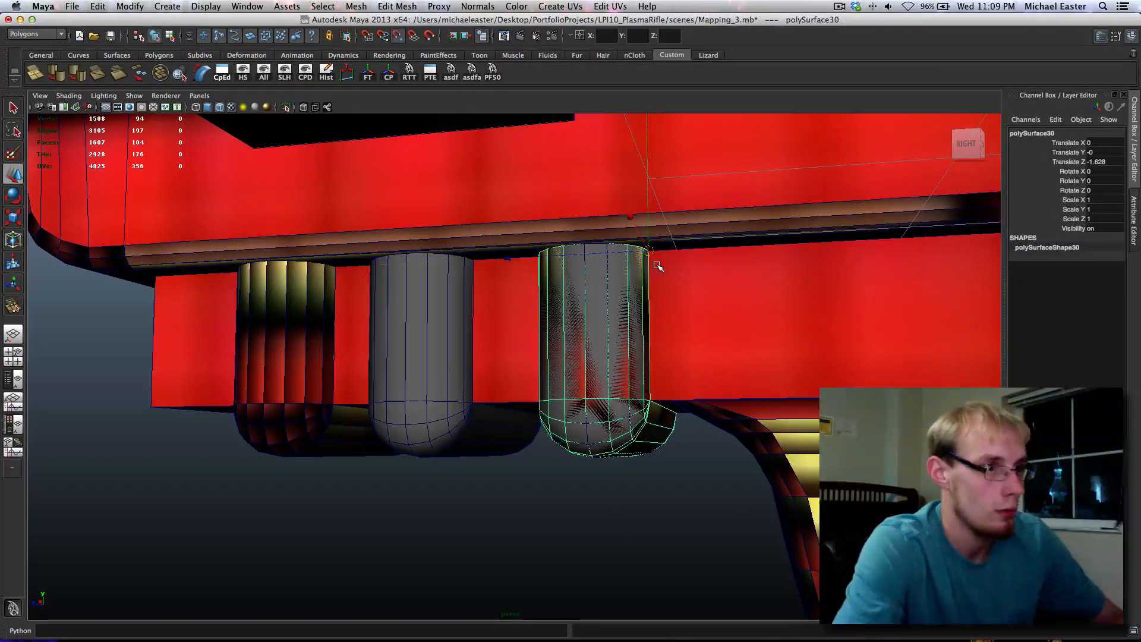
pyautogui.hotkey('ctrl', 'z')
# Duplicate the mapped copy at the second peg and vertex-snap the new copy onto the third peg
pyautogui.hotkey('ctrl', 'd')
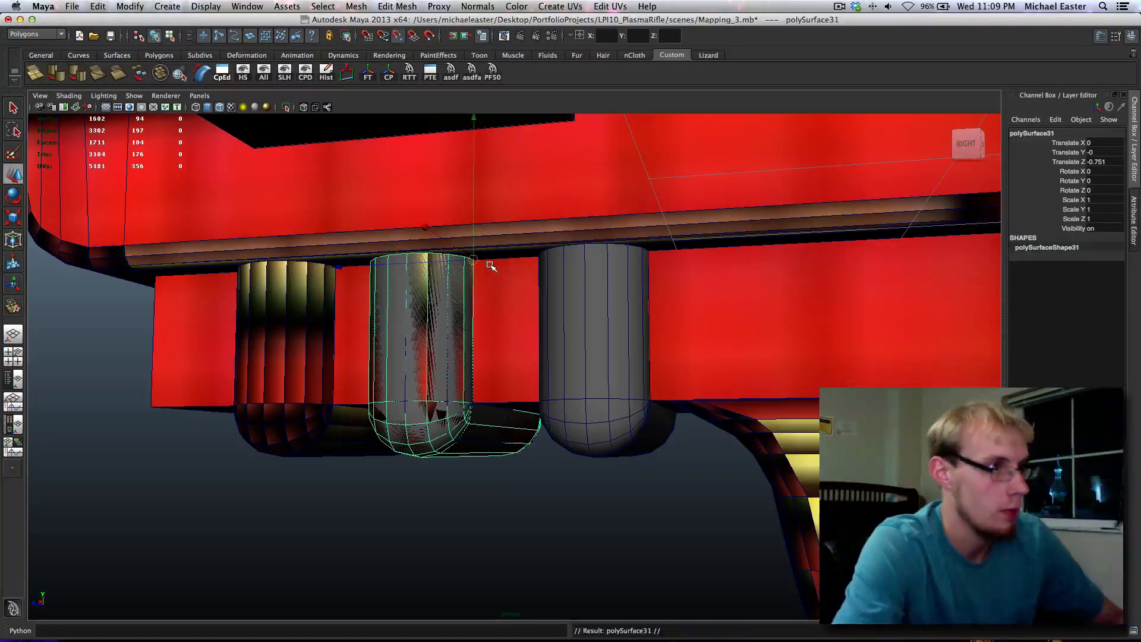
pyautogui.moveTo(477, 262); pyautogui.dragTo(712, 372)
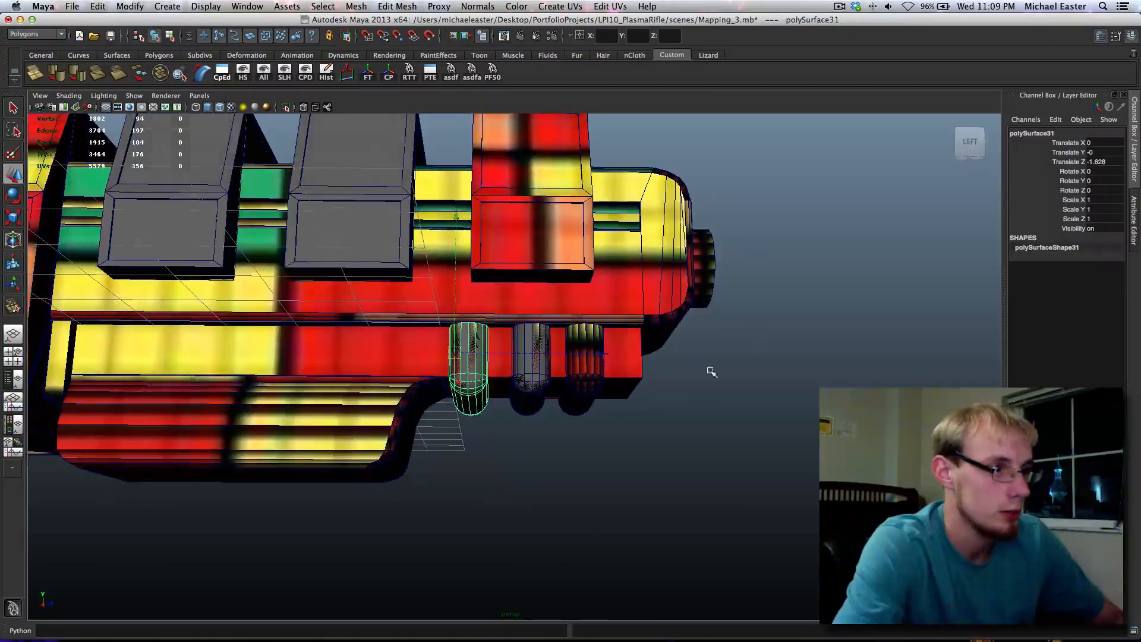
# Delete the original gray second and third pegs under the barrel, keeping the UV-mapped copies in place
pyautogui.moveTo(448, 416); pyautogui.dragTo(491, 436)
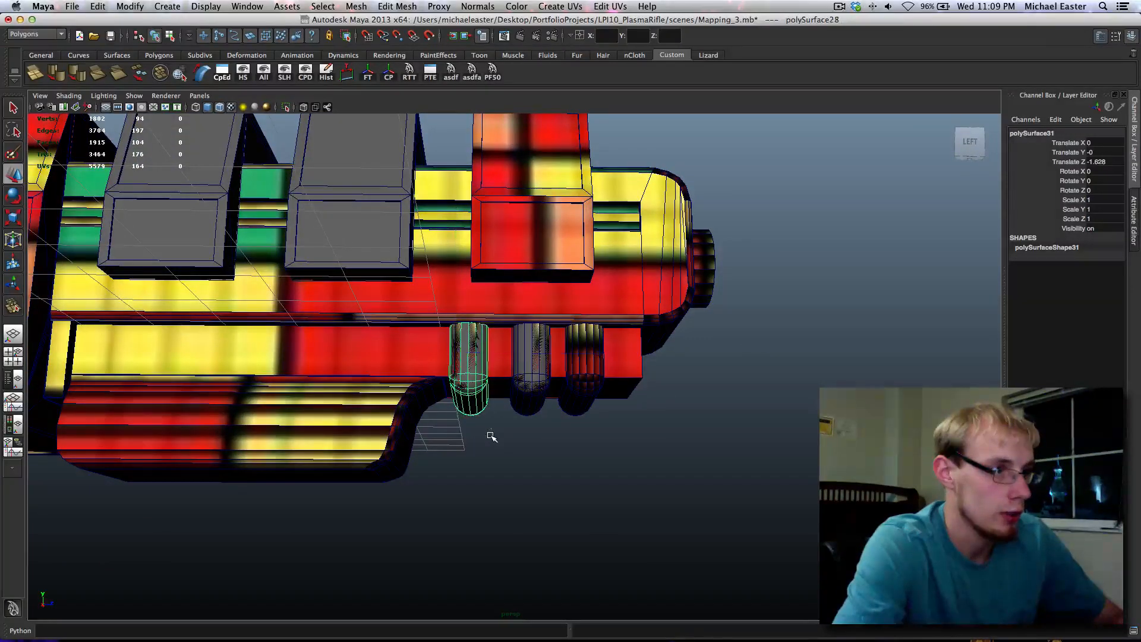
pyautogui.press('Delete')
pyautogui.click(511, 404)
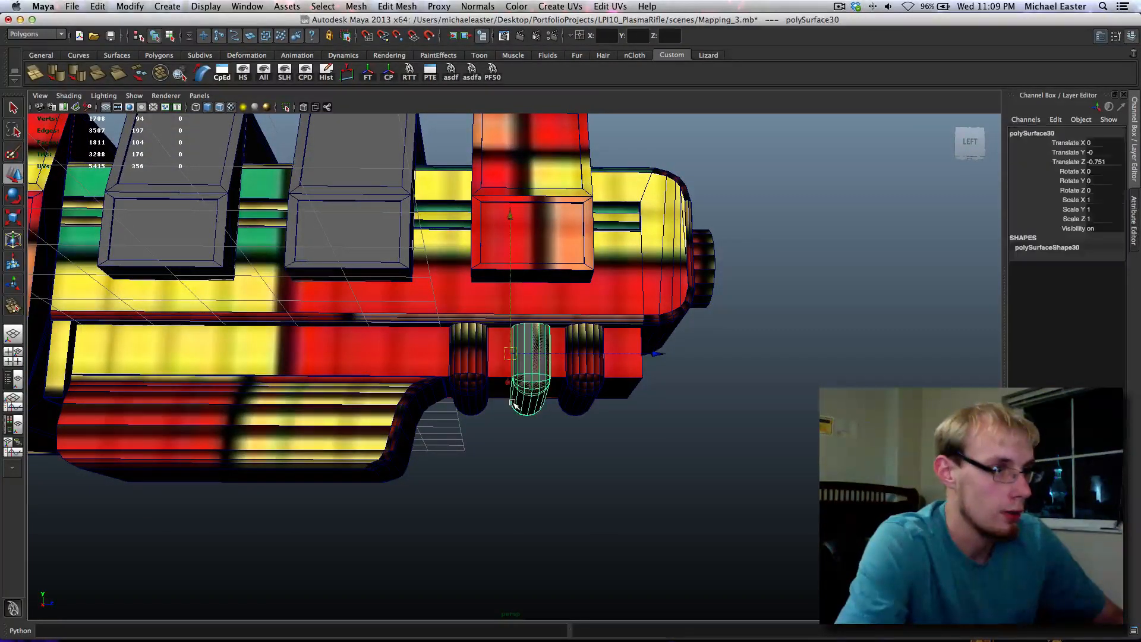
pyautogui.press('Delete')
pyautogui.press('z')
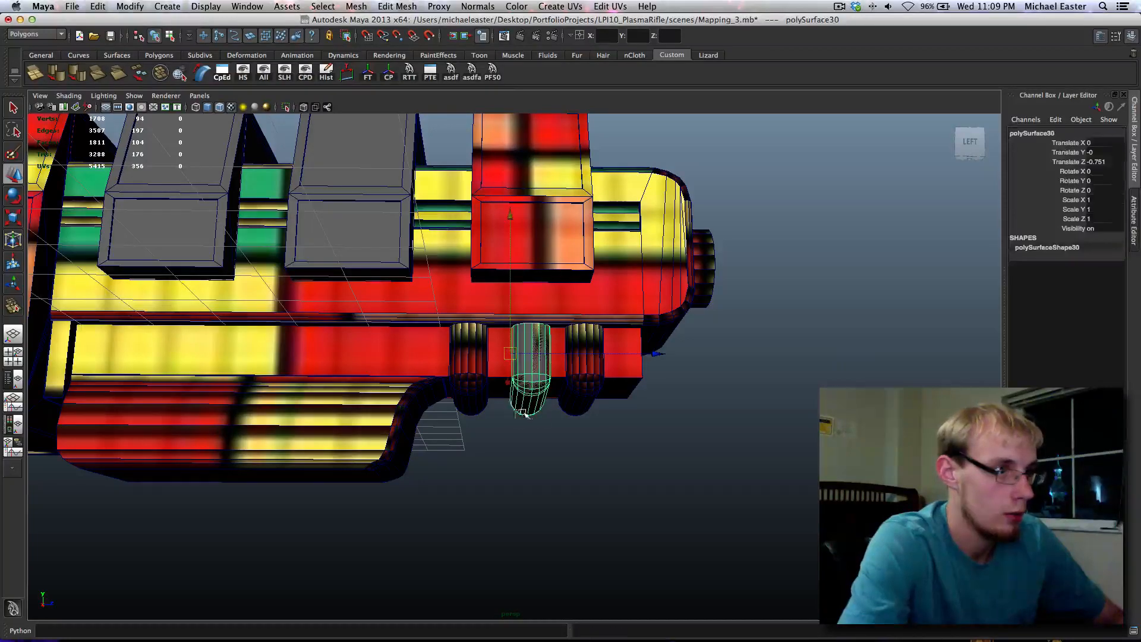
pyautogui.press('Delete')
pyautogui.keyDown('alt'); pyautogui.moveTo(535, 415); pyautogui.dragTo(286, 410); pyautogui.keyUp('alt')
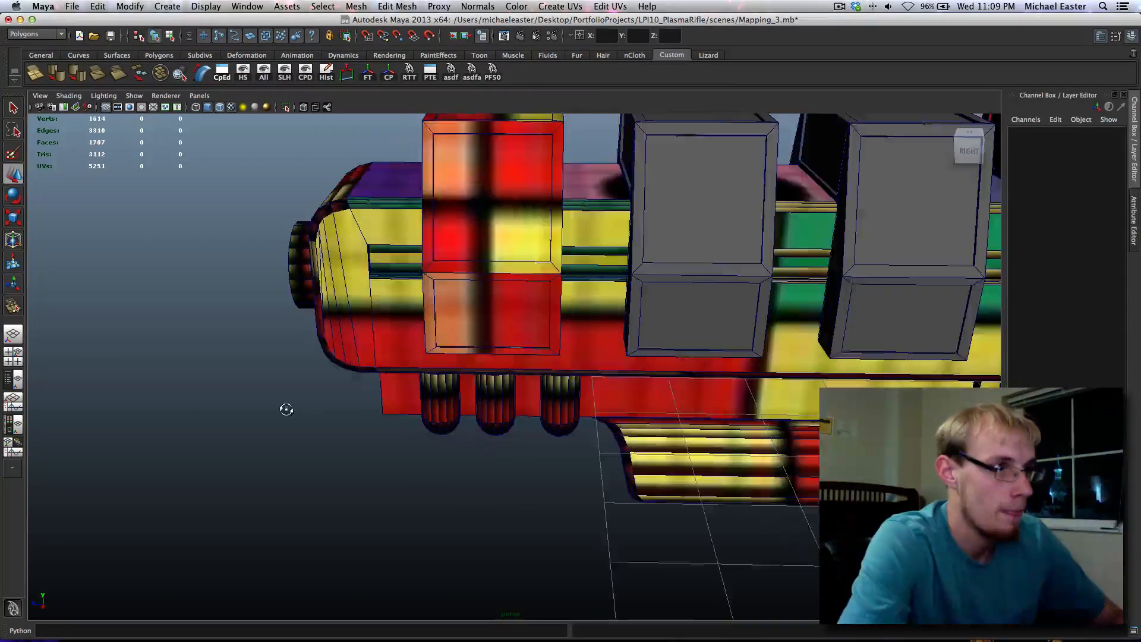
# Select all of the rifle's parts, delete their construction history and save the scene
pyautogui.click(484, 280)
pyautogui.keyDown('alt'); pyautogui.moveTo(483, 280); pyautogui.dragTo(442, 336); pyautogui.keyUp('alt')
pyautogui.keyDown('alt'); pyautogui.moveTo(546, 289); pyautogui.dragTo(465, 281); pyautogui.keyUp('alt')
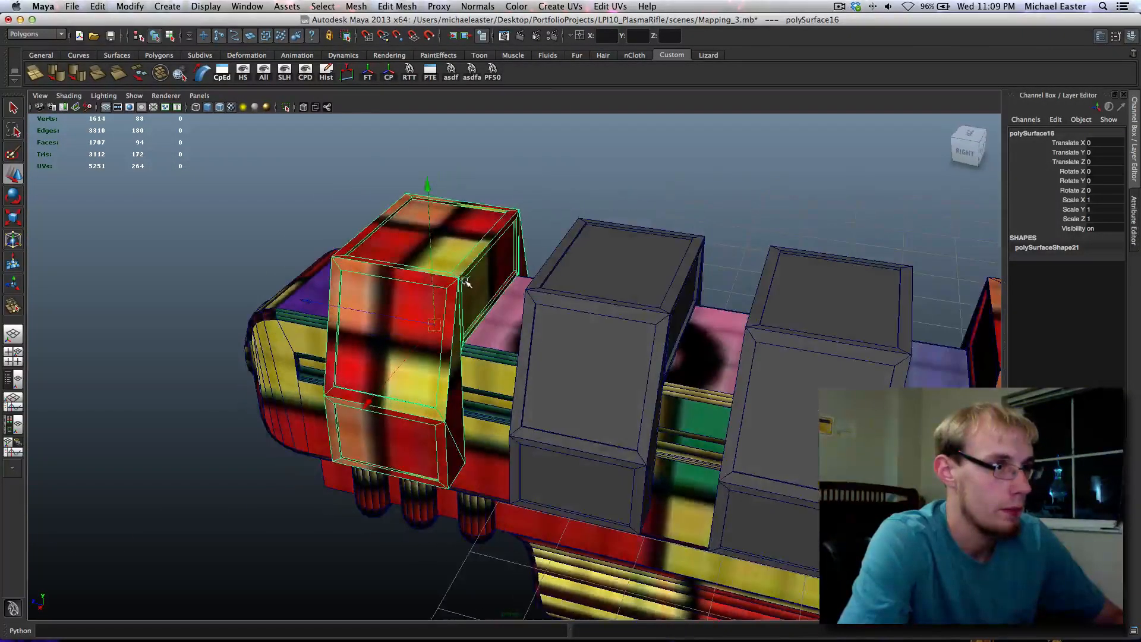
pyautogui.click(569, 171)
pyautogui.moveTo(568, 170); pyautogui.dragTo(574, 295, button='right')
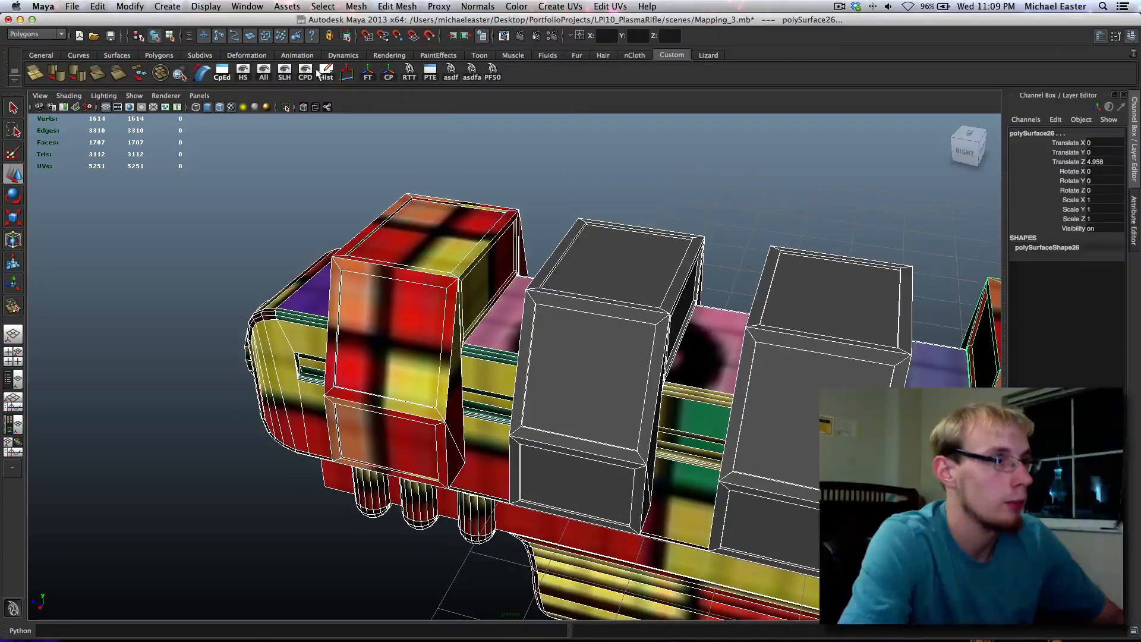
pyautogui.press('super+s')
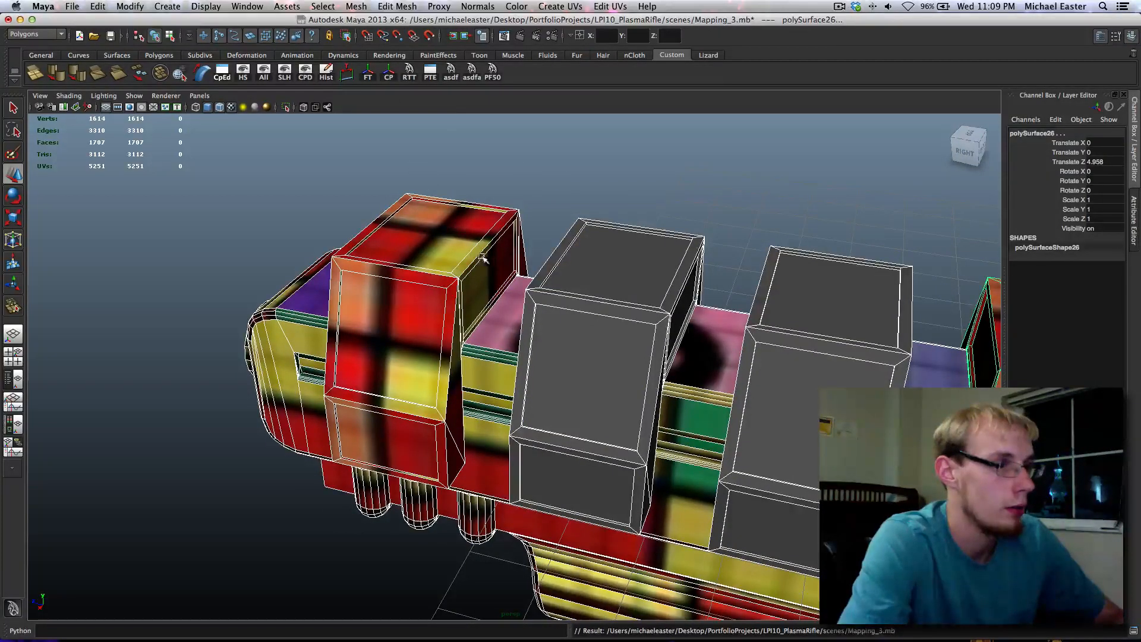
# Use the Hypershade to select all geometry still assigned to the default gray material
pyautogui.click(482, 258)
pyautogui.keyDown('alt'); pyautogui.moveTo(636, 301); pyautogui.dragTo(630, 298); pyautogui.keyUp('alt')
pyautogui.scroll(-5, 457, 294)
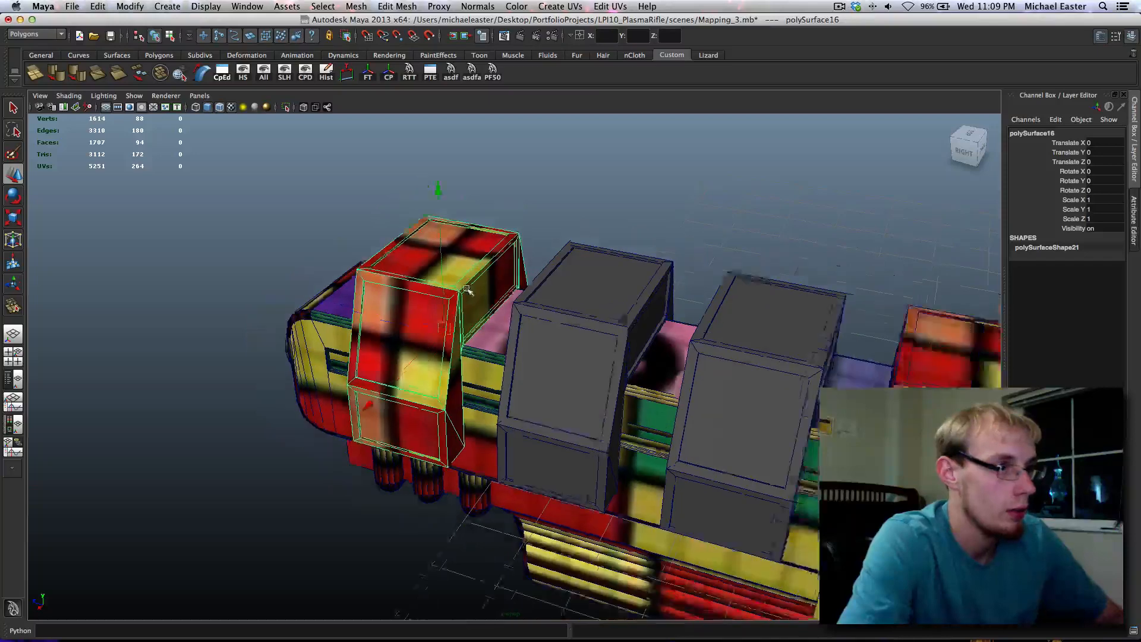
pyautogui.keyDown('alt'); pyautogui.moveTo(495, 323); pyautogui.dragTo(543, 300); pyautogui.keyUp('alt')
pyautogui.click(636, 208)
pyautogui.keyDown('alt'); pyautogui.moveTo(785, 267); pyautogui.dragTo(649, 238, button='middle'); pyautogui.keyUp('alt')
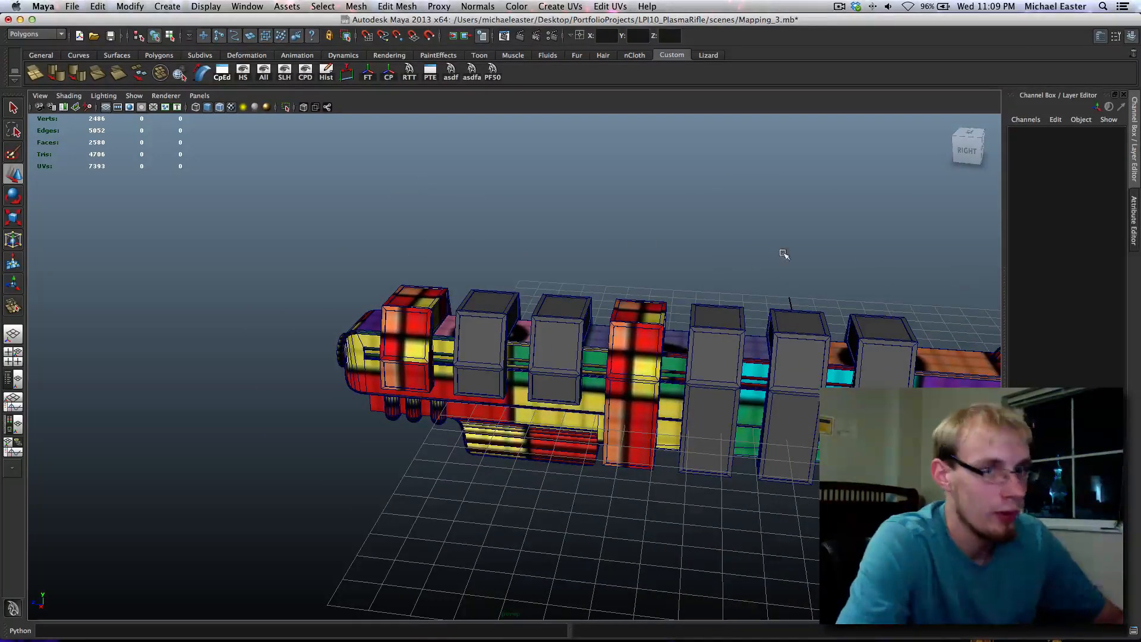
pyautogui.moveTo(1140, 89); pyautogui.dragTo(741, 615)
pyautogui.rightClick(590, 429)
pyautogui.click(594, 443)
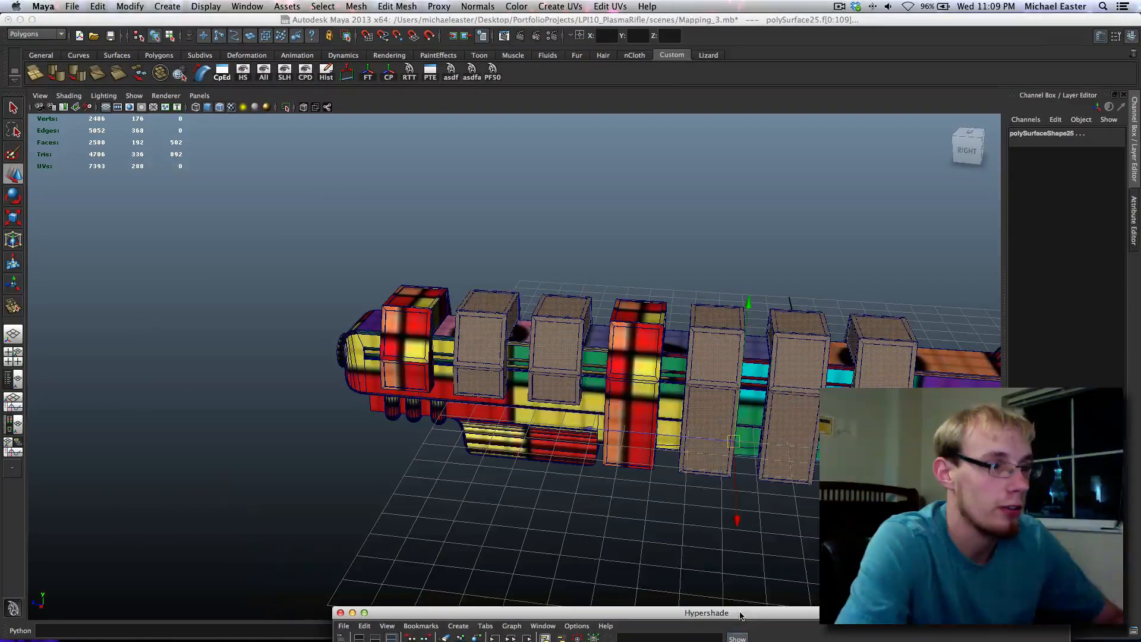
# Examine the selected unmapped parts in wireframe and textured display, and close the Hypershade
pyautogui.click(665, 428)
pyautogui.press('4')
pyautogui.keyDown('alt'); pyautogui.moveTo(670, 413); pyautogui.dragTo(827, 351); pyautogui.keyUp('alt')
pyautogui.keyDown('alt'); pyautogui.moveTo(828, 352); pyautogui.dragTo(815, 359, button='middle'); pyautogui.keyUp('alt')
pyautogui.keyDown('alt'); pyautogui.moveTo(815, 359); pyautogui.dragTo(676, 425); pyautogui.keyUp('alt')
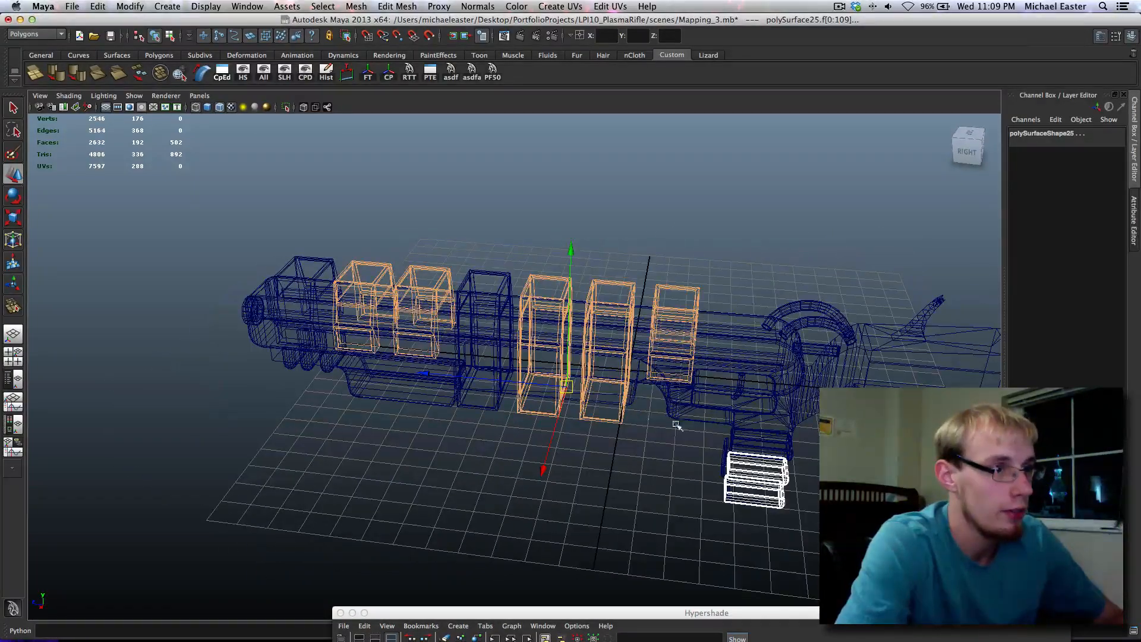
pyautogui.keyDown('alt'); pyautogui.moveTo(782, 438); pyautogui.dragTo(529, 352); pyautogui.keyUp('alt')
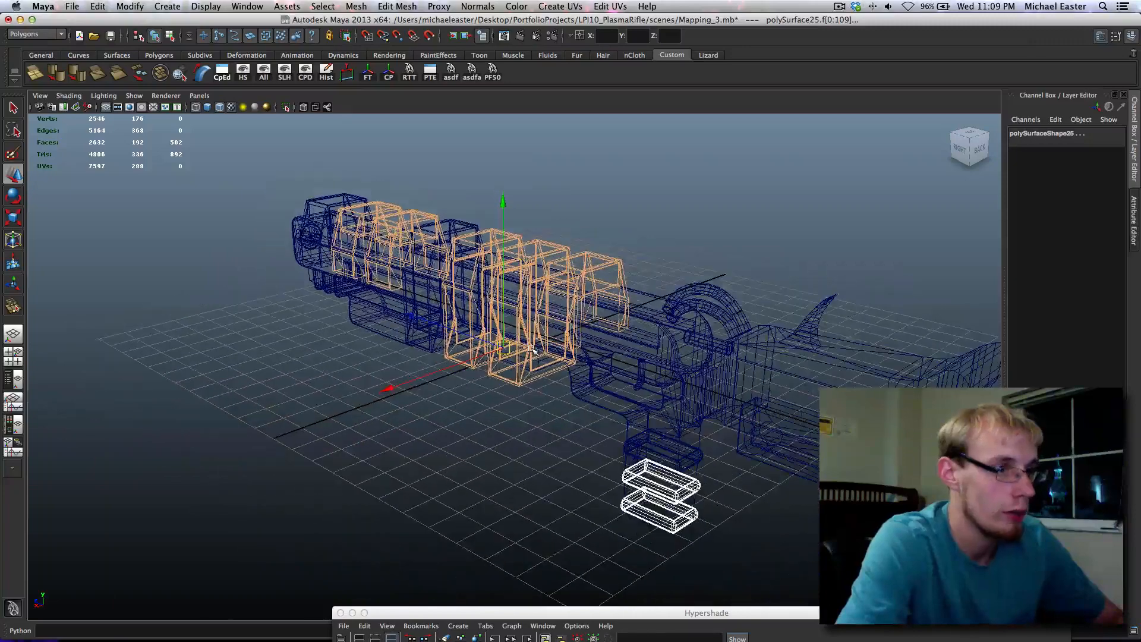
pyautogui.keyDown('alt'); pyautogui.moveTo(412, 313); pyautogui.dragTo(436, 289); pyautogui.keyUp('alt')
pyautogui.press('6')
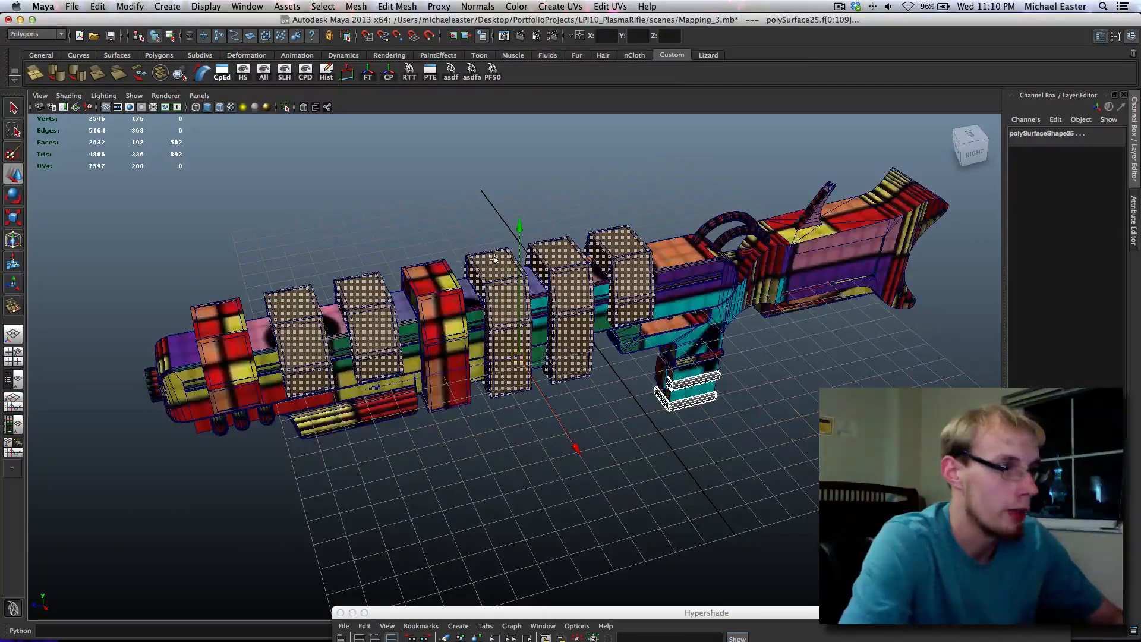
pyautogui.click(340, 612)
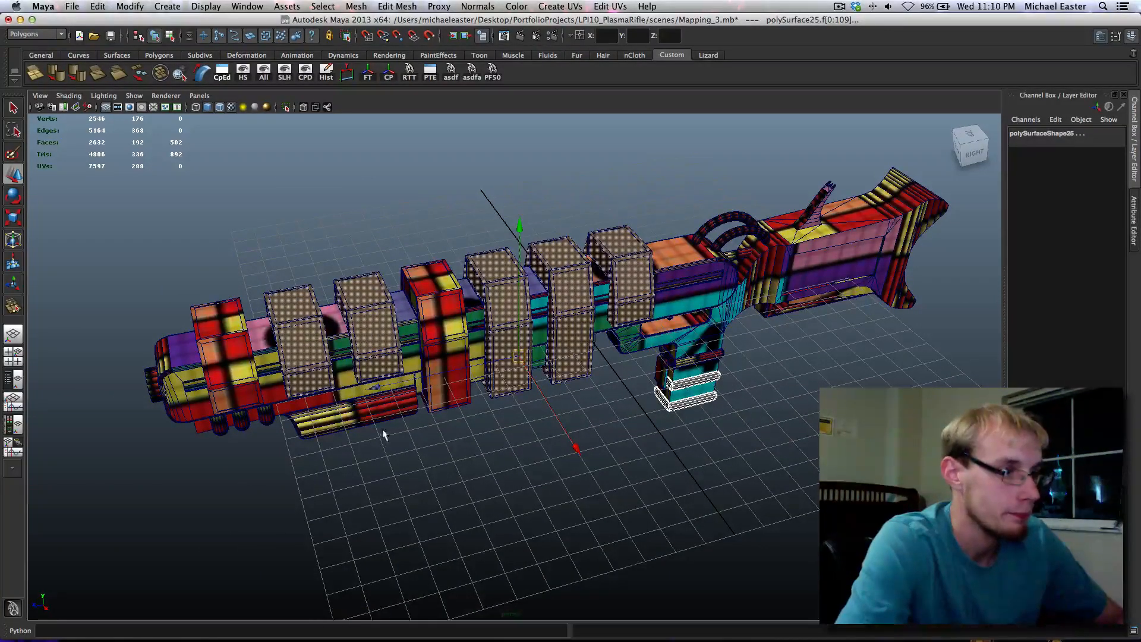
# Return to object selection and snap the mapped front rib block's pivot to its upper rear corner vertex
pyautogui.moveTo(338, 342); pyautogui.dragTo(387, 323, button='right')
pyautogui.press('q')
pyautogui.click(384, 204)
pyautogui.keyDown('alt'); pyautogui.moveTo(648, 351); pyautogui.dragTo(518, 327); pyautogui.keyUp('alt')
pyautogui.click(249, 256)
pyautogui.scroll(5, 333, 267)
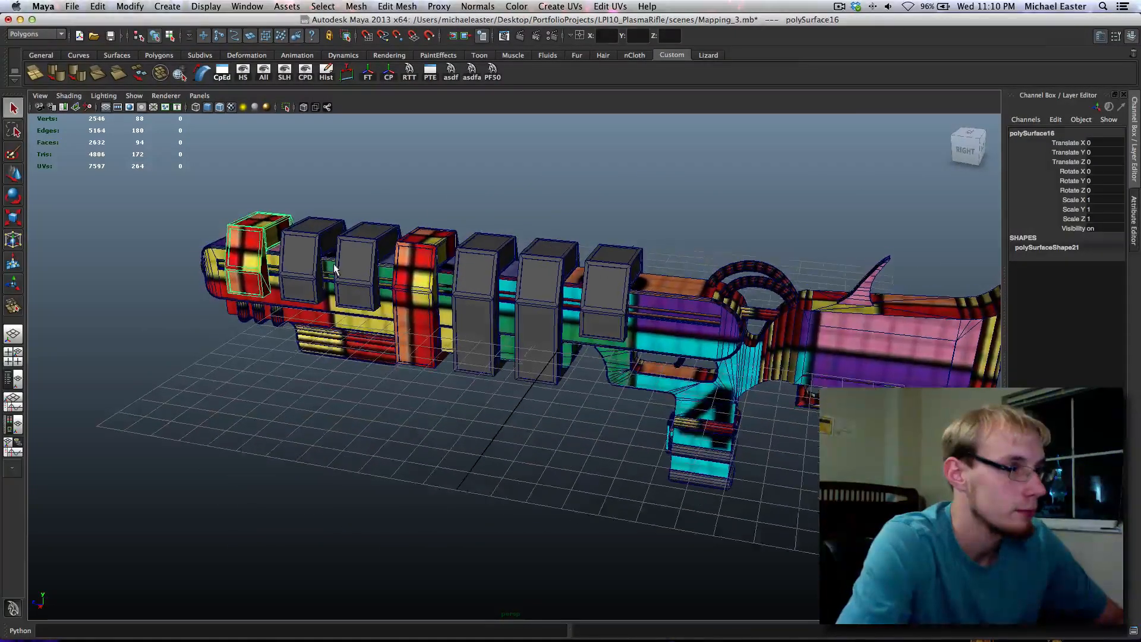
pyautogui.press('w')
pyautogui.press('f')
pyautogui.keyDown('alt'); pyautogui.moveTo(555, 293); pyautogui.dragTo(512, 364); pyautogui.keyUp('alt')
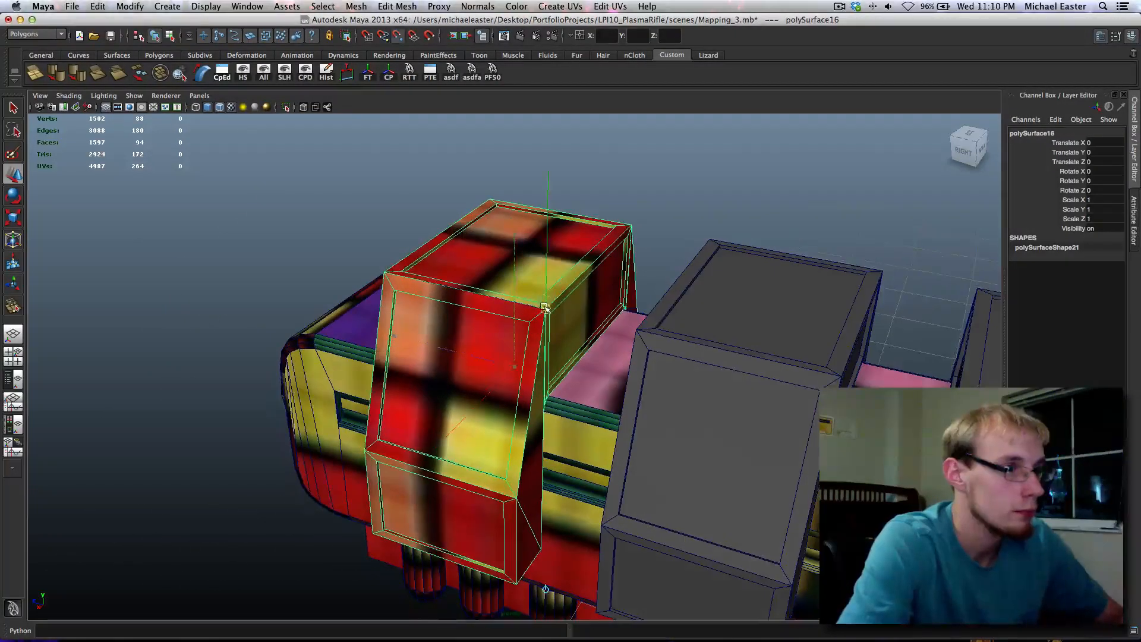
# Duplicate the mapped front rib block, vertex-snap the copy onto the second block and delete the gray original there
pyautogui.scroll(-2, 578, 304)
pyautogui.scroll(-1, 579, 309)
pyautogui.hotkey('ctrl', 'd')
pyautogui.moveTo(547, 329); pyautogui.dragTo(699, 374)
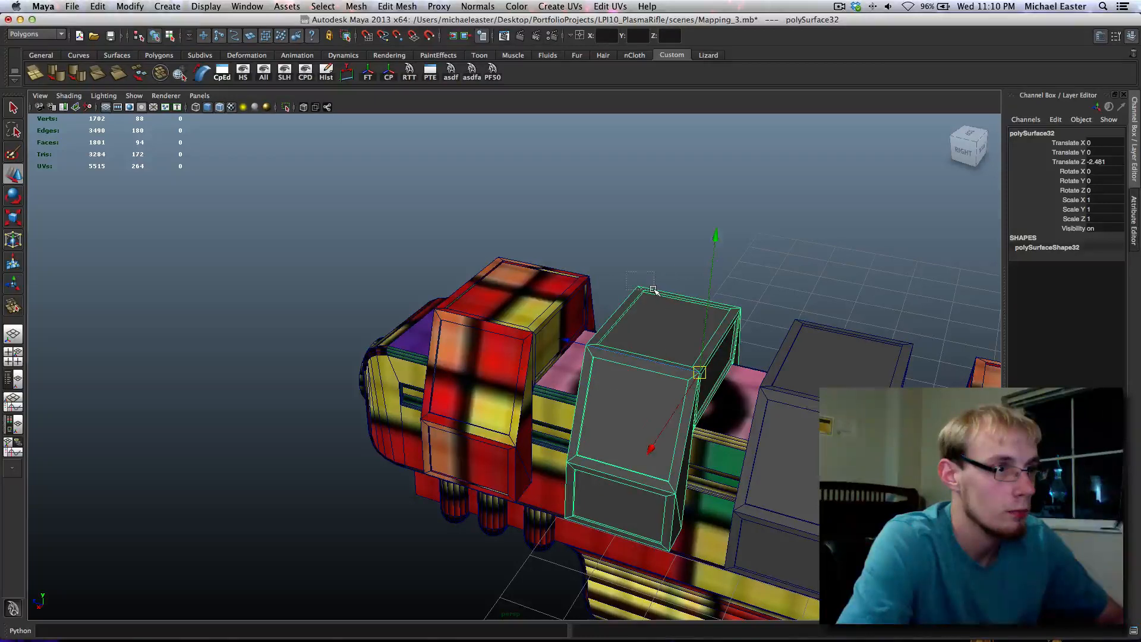
pyautogui.press('Delete')
# Duplicate the front rib block again, vertex-snap the copy onto the third block and delete the gray original there
pyautogui.click(543, 314)
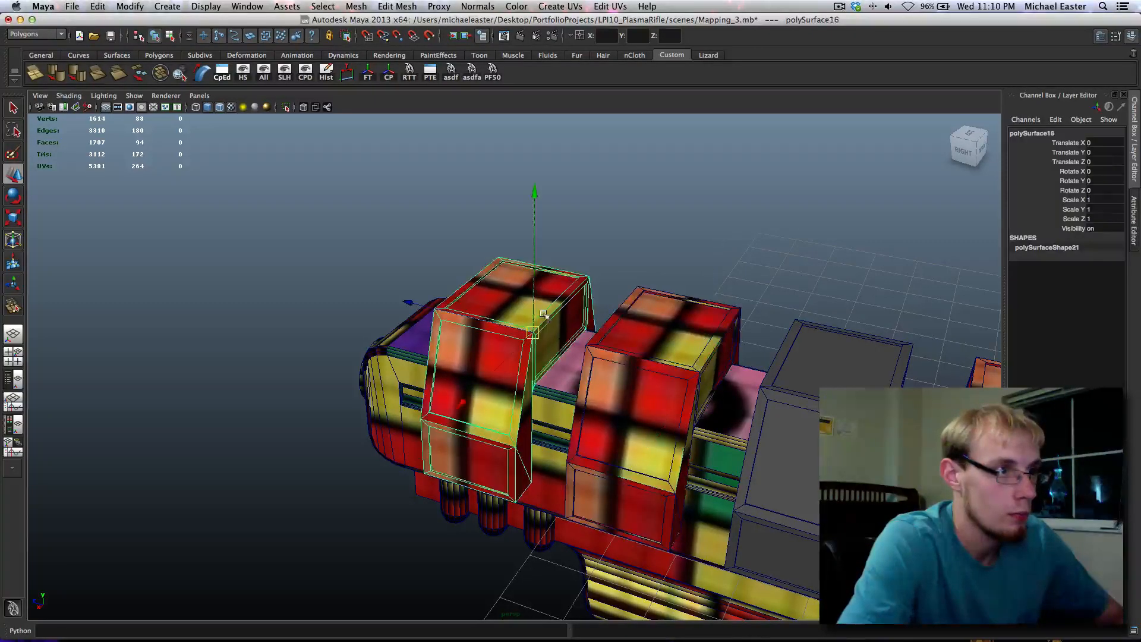
pyautogui.hotkey('ctrl', 'd')
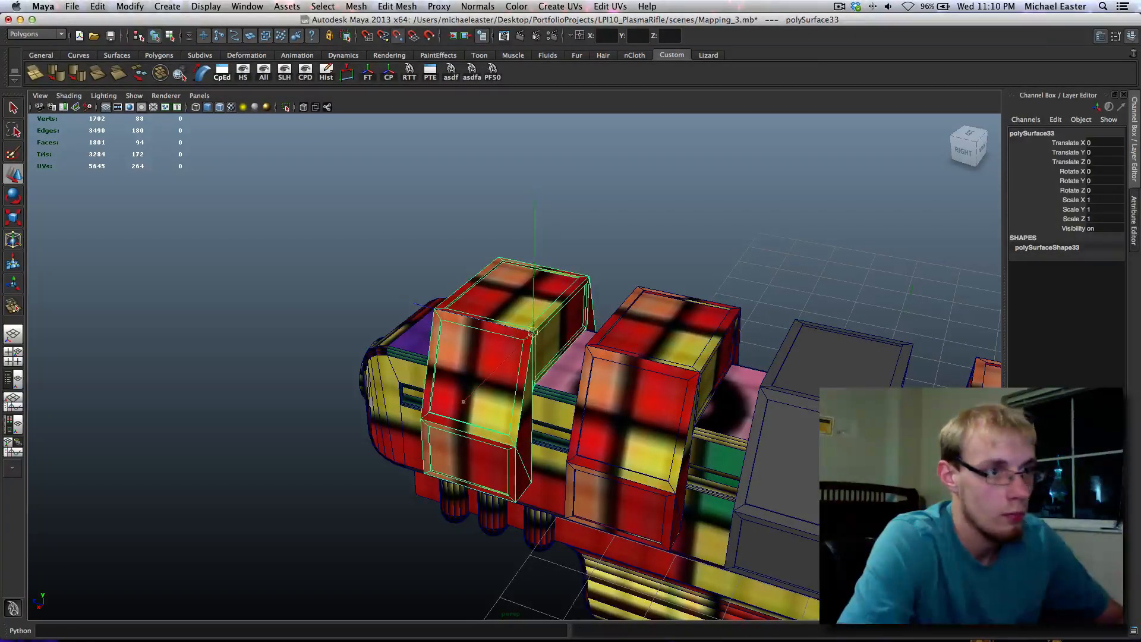
pyautogui.moveTo(675, 370); pyautogui.dragTo(841, 366, button='middle')
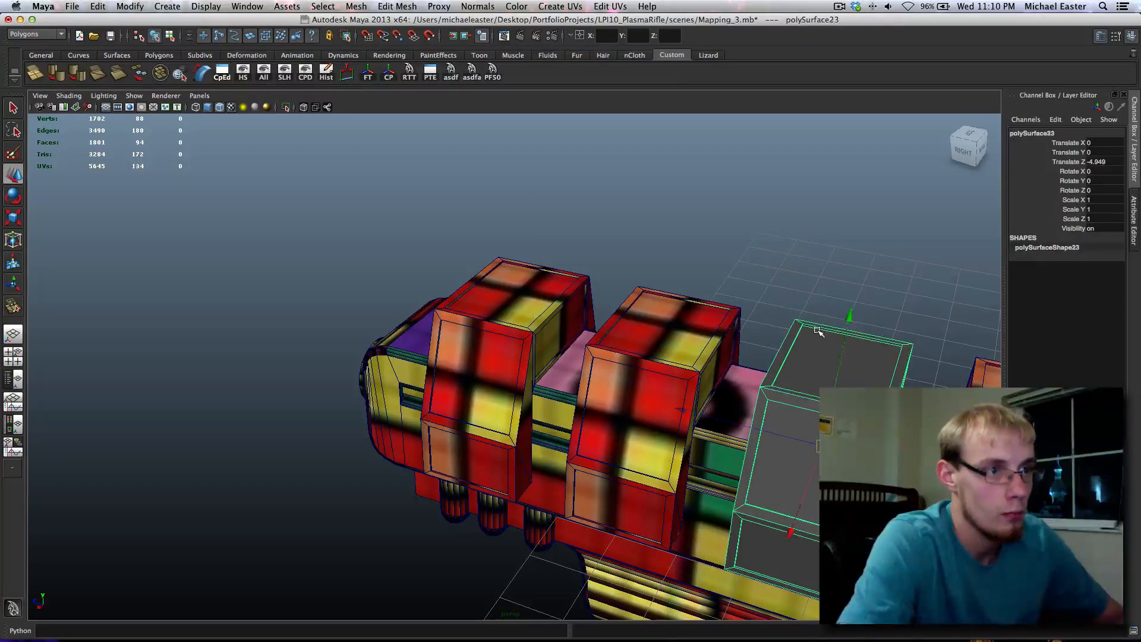
pyautogui.press('Delete')
# Snap the mapped tall rib block's pivot to its upper rear corner and replace the adjacent gray tall block with a vertex-snapped duplicate
pyautogui.keyDown('alt'); pyautogui.moveTo(884, 362); pyautogui.dragTo(304, 194, button='middle'); pyautogui.keyUp('alt')
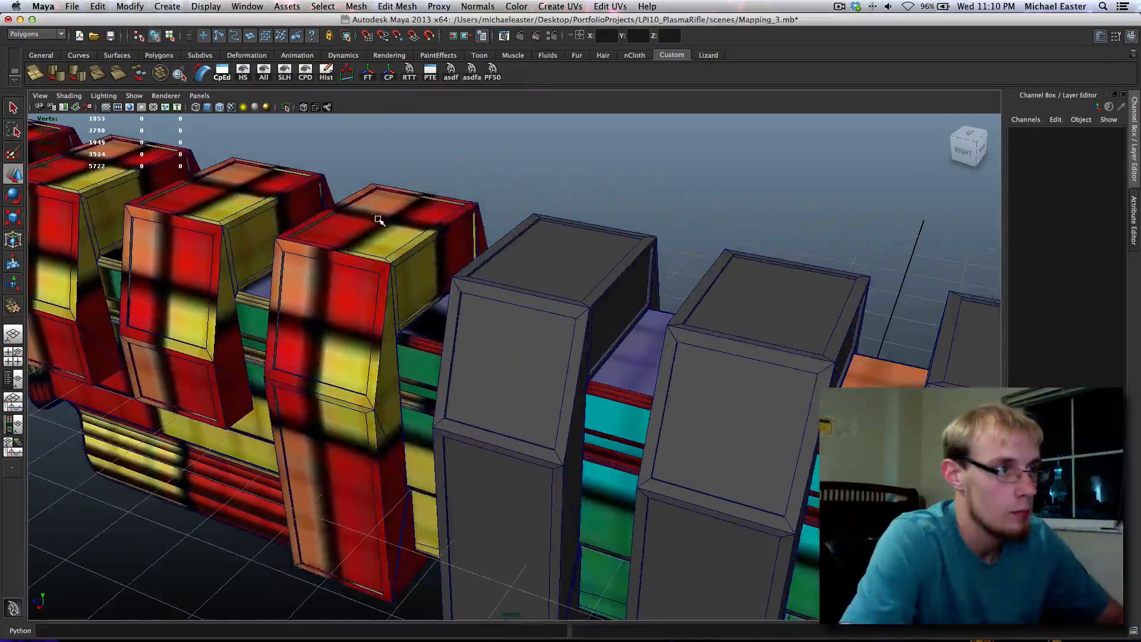
pyautogui.click(380, 219)
pyautogui.press('v')
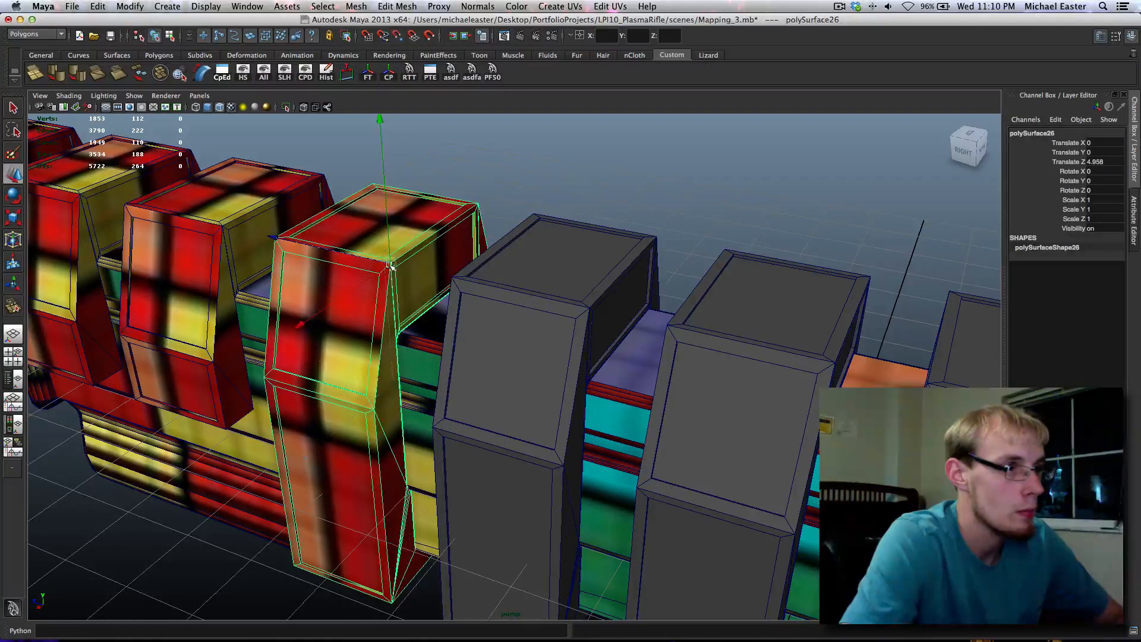
pyautogui.press('v')
pyautogui.moveTo(599, 311); pyautogui.dragTo(588, 308, button='middle')
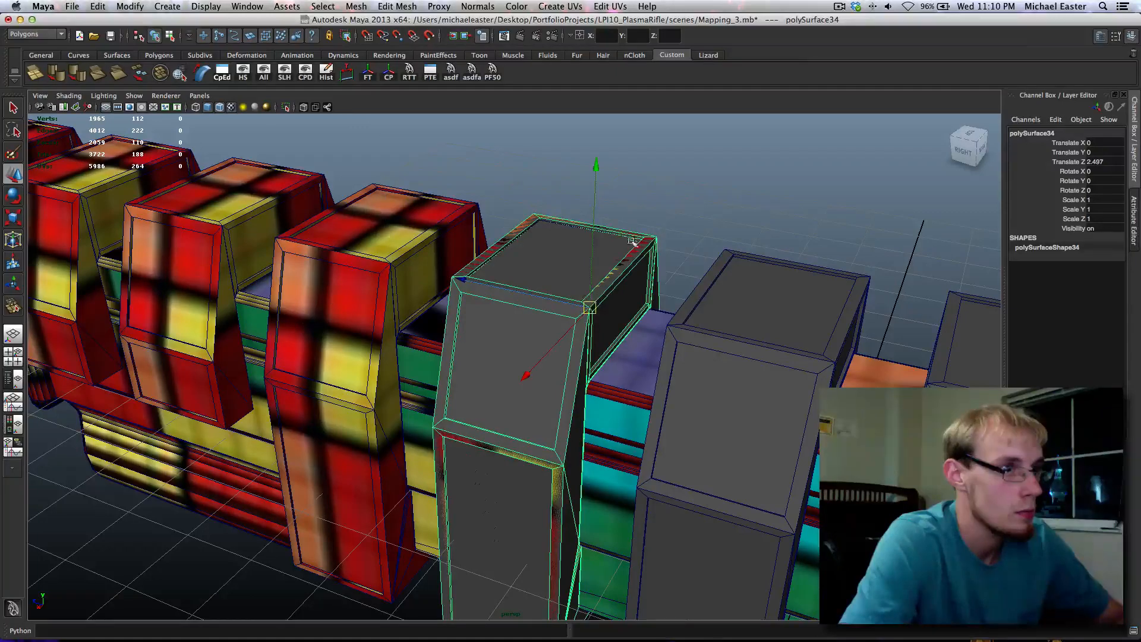
pyautogui.press('Delete')
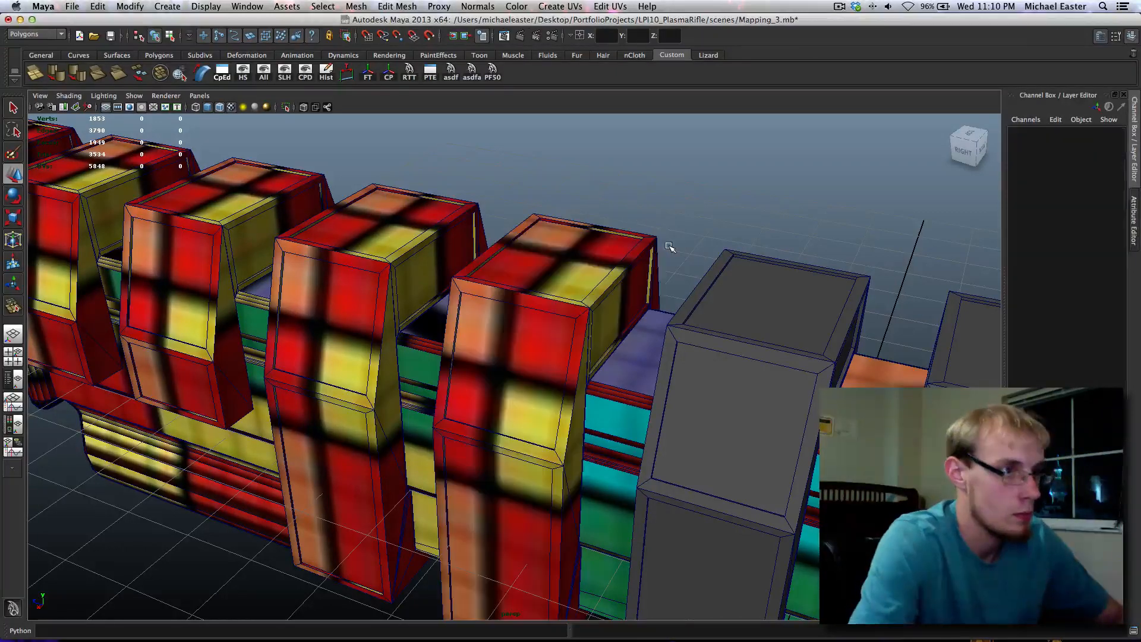
# Duplicate the fifth rib block, vertex-snap the copy onto the sixth block and delete the gray original there
pyautogui.click(576, 275)
pyautogui.scroll(-3, 576, 275)
pyautogui.scroll(-2, 658, 303)
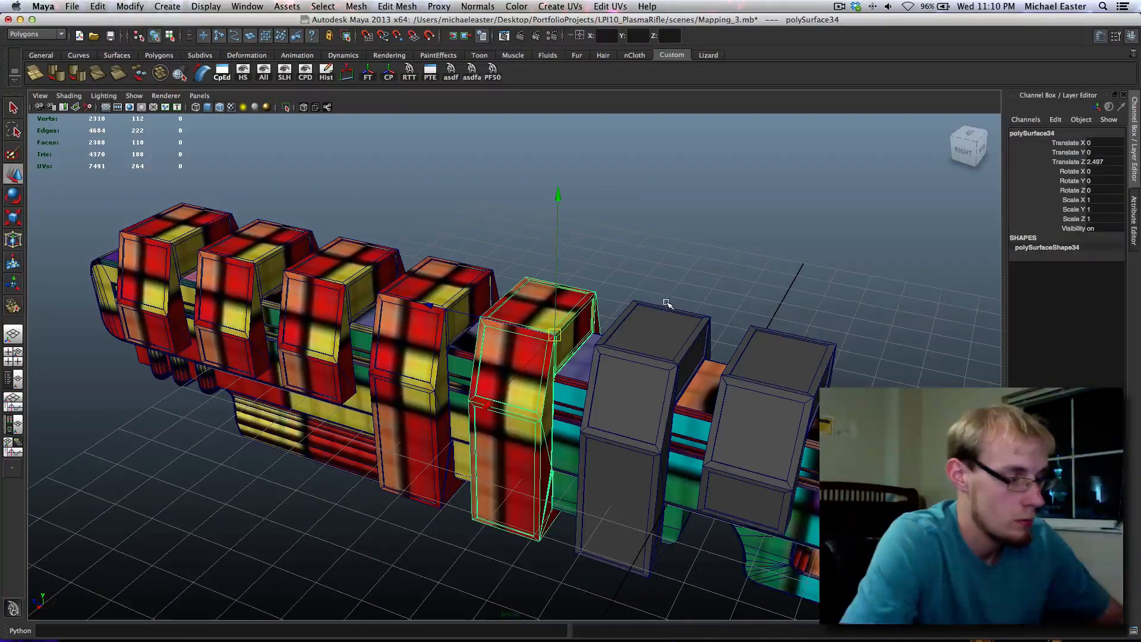
pyautogui.press('super+d')
pyautogui.press('v')
pyautogui.moveTo(559, 333); pyautogui.dragTo(681, 359)
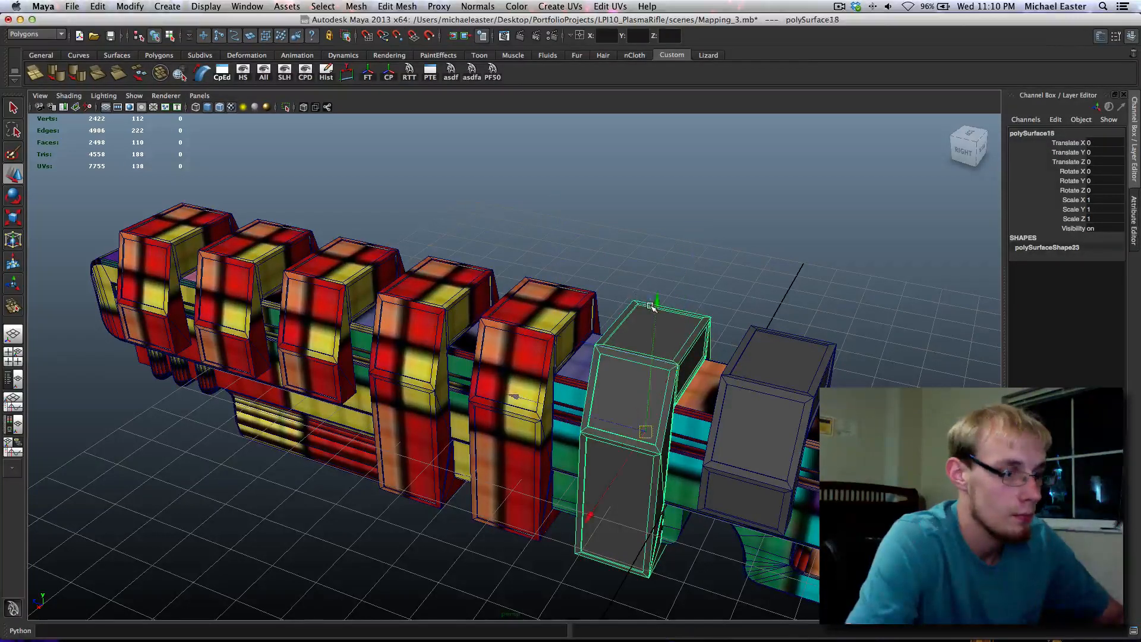
pyautogui.press('Delete')
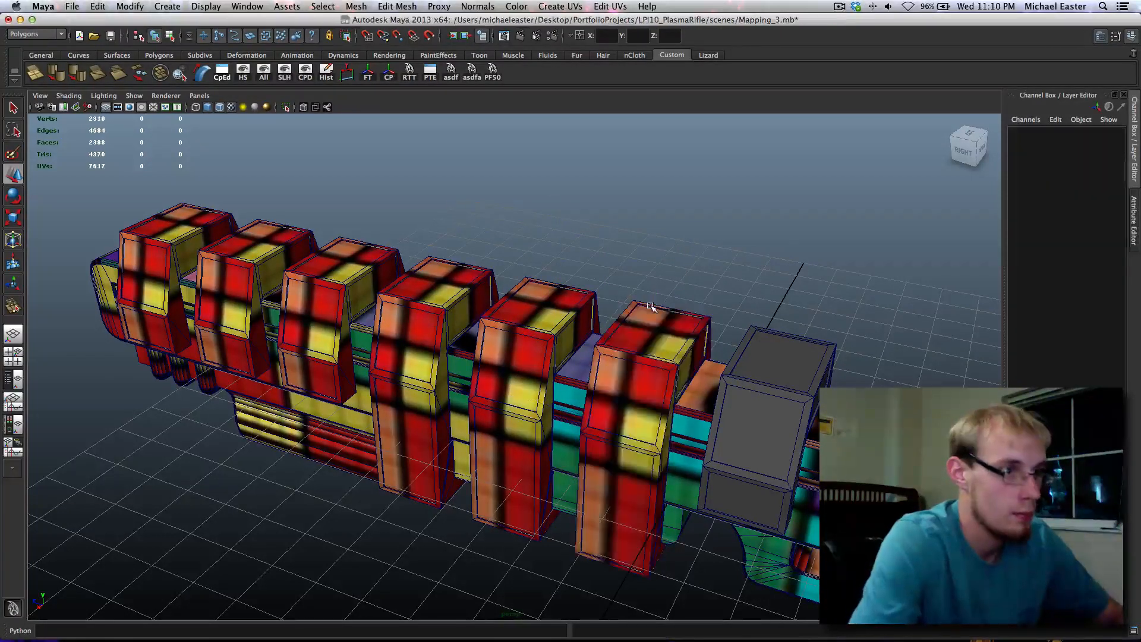
# Duplicate the short front rib block, vertex-snap the copy onto the rearmost block and delete the gray original there
pyautogui.click(147, 245)
pyautogui.keyDown('alt'); pyautogui.moveTo(390, 283); pyautogui.dragTo(341, 281, button='middle'); pyautogui.keyUp('alt')
pyautogui.press('super+d')
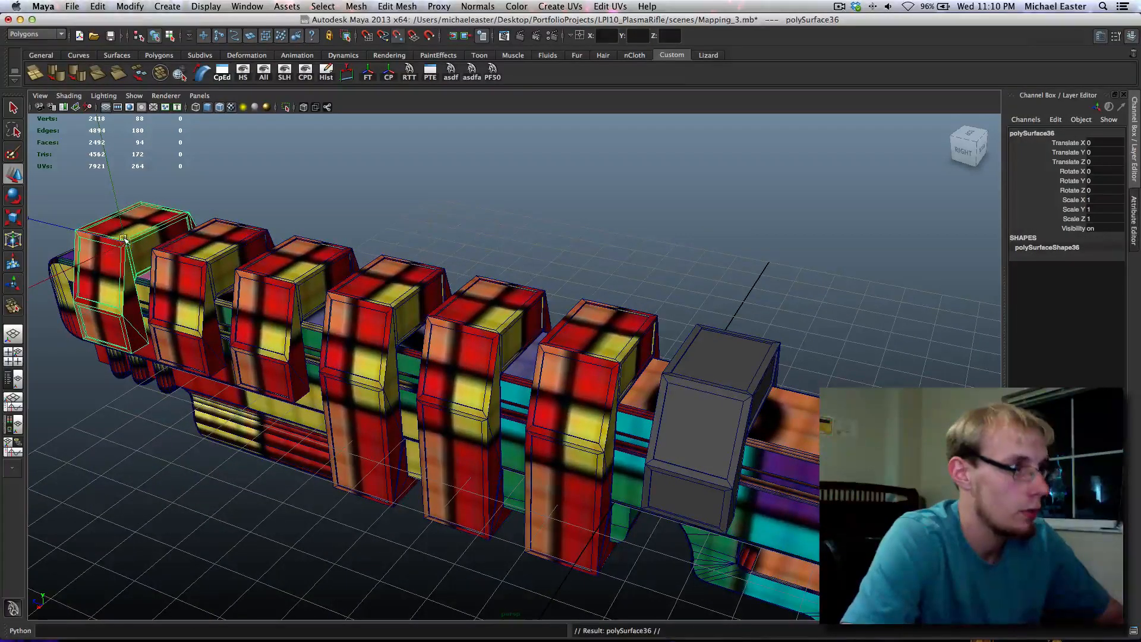
pyautogui.moveTo(124, 239); pyautogui.dragTo(753, 396)
pyautogui.keyDown('shift'); pyautogui.moveTo(776, 345); pyautogui.dragTo(776, 347); pyautogui.keyUp('shift')
pyautogui.press('Delete')
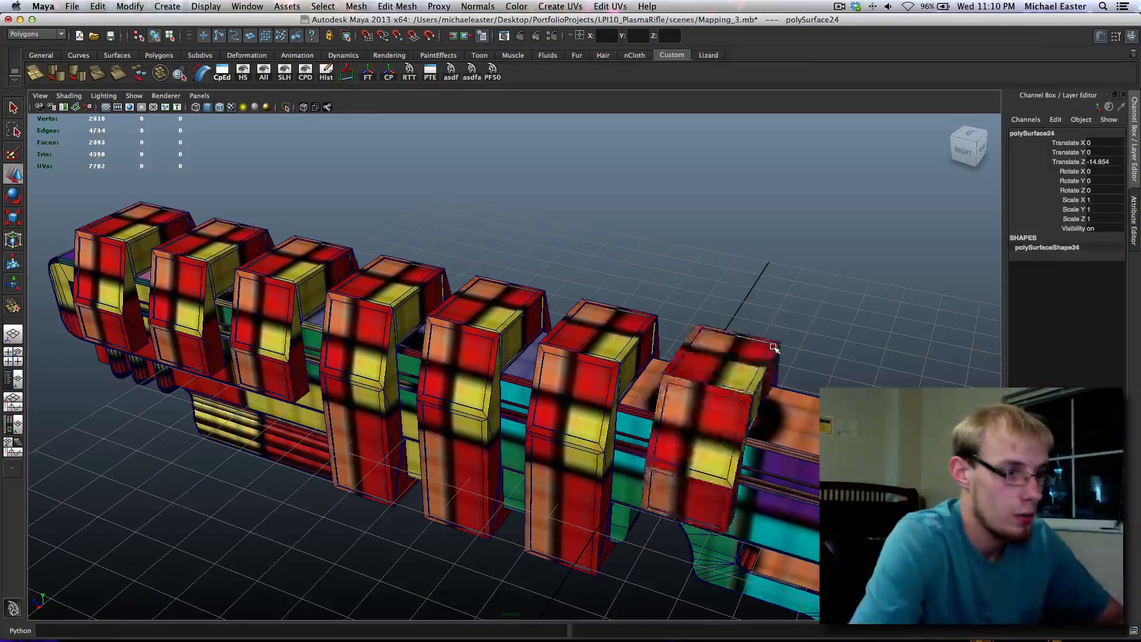
# Snap the pivot of the grip's mapped upper band to its upper rear corner vertex
pyautogui.keyDown('alt'); pyautogui.moveTo(555, 408); pyautogui.dragTo(619, 349); pyautogui.keyUp('alt')
pyautogui.scroll(5, 628, 407)
pyautogui.click(619, 382)
pyautogui.press('f')
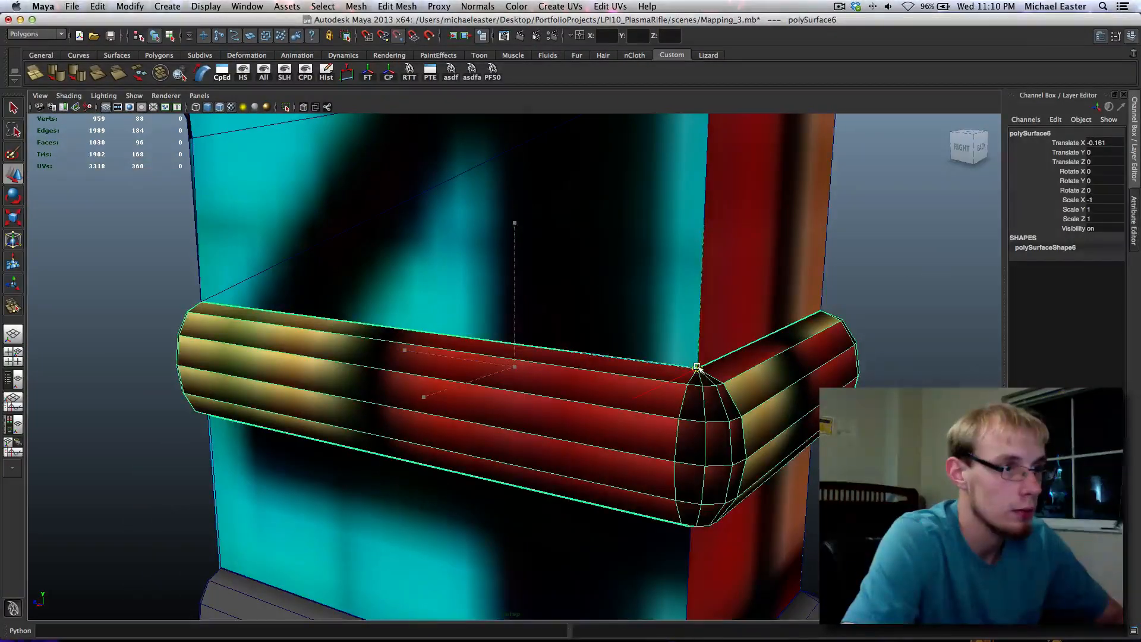
# Duplicate the grip's mapped upper band, vertex-snap the copy onto the middle band and delete the gray original there
pyautogui.scroll(-5, 696, 367)
pyautogui.hotkey('ctrl', 'd')
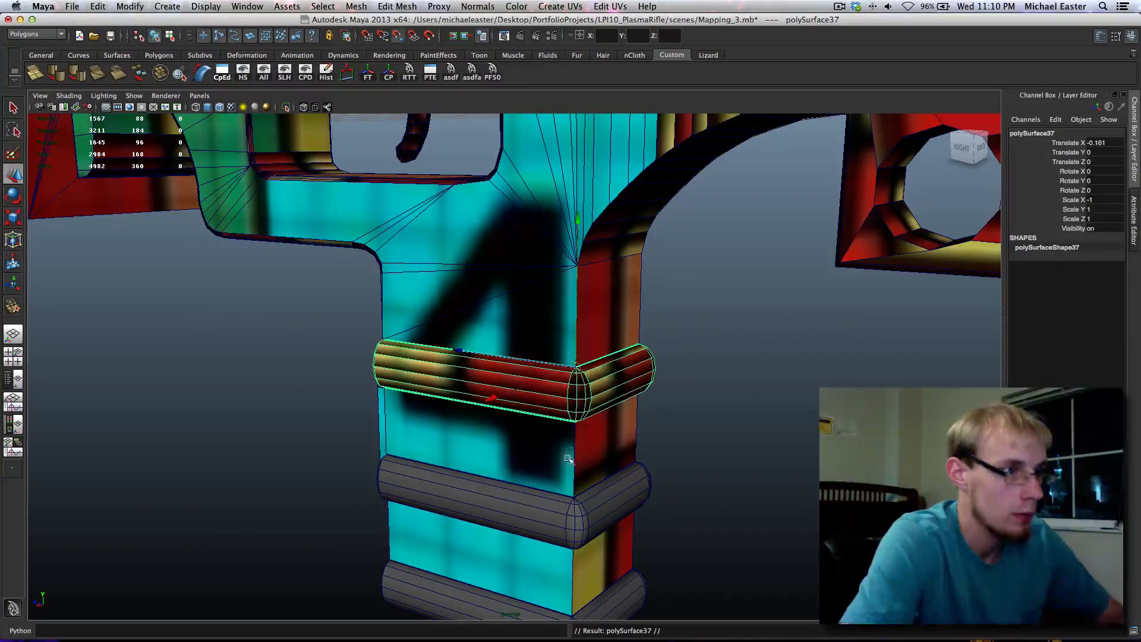
pyautogui.moveTo(580, 498); pyautogui.dragTo(573, 493, button='middle')
pyautogui.keyDown('alt'); pyautogui.moveTo(602, 456); pyautogui.dragTo(612, 450, button='middle'); pyautogui.keyUp('alt')
pyautogui.moveTo(683, 452); pyautogui.dragTo(649, 484)
pyautogui.press('Delete')
# Duplicate the grip's middle band, vertex-snap the copy onto the lowest band and delete the gray original there
pyautogui.click(612, 480)
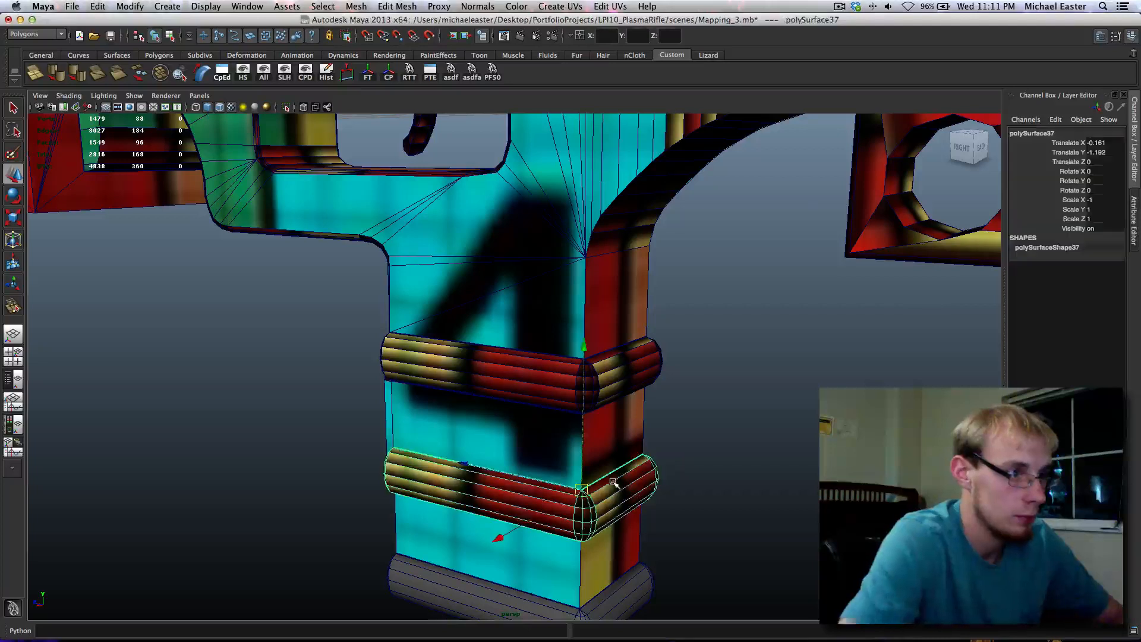
pyautogui.hotkey('ctrl', 'd')
pyautogui.moveTo(585, 540); pyautogui.dragTo(585, 606)
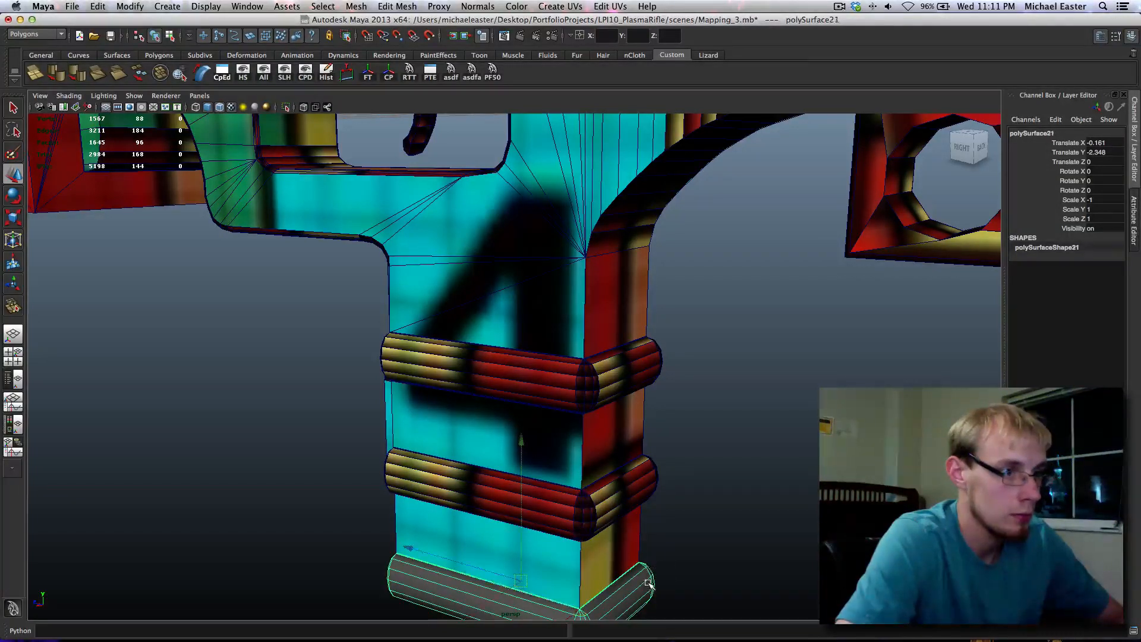
pyautogui.click(678, 570)
pyautogui.keyDown('alt'); pyautogui.moveTo(634, 463); pyautogui.dragTo(619, 275, button='right'); pyautogui.keyUp('alt')
pyautogui.keyDown('alt'); pyautogui.moveTo(564, 286); pyautogui.dragTo(629, 274); pyautogui.keyUp('alt')
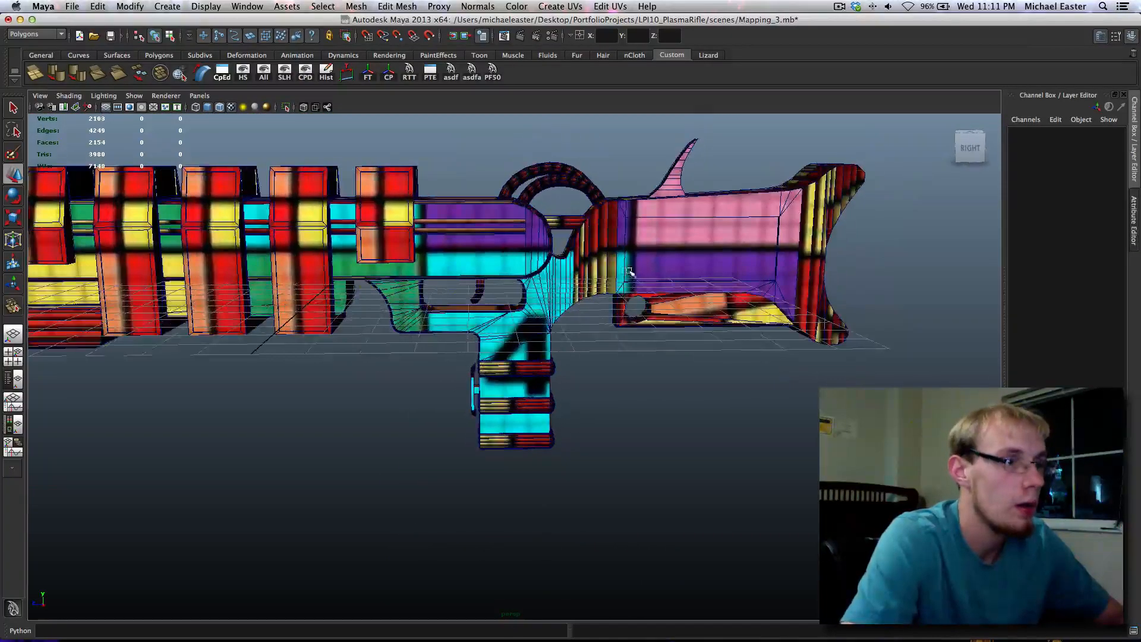
pyautogui.keyDown('alt'); pyautogui.moveTo(683, 282); pyautogui.dragTo(688, 364, button='middle'); pyautogui.keyUp('alt')
pyautogui.keyDown('alt'); pyautogui.moveTo(440, 400); pyautogui.dragTo(463, 386); pyautogui.keyUp('alt')
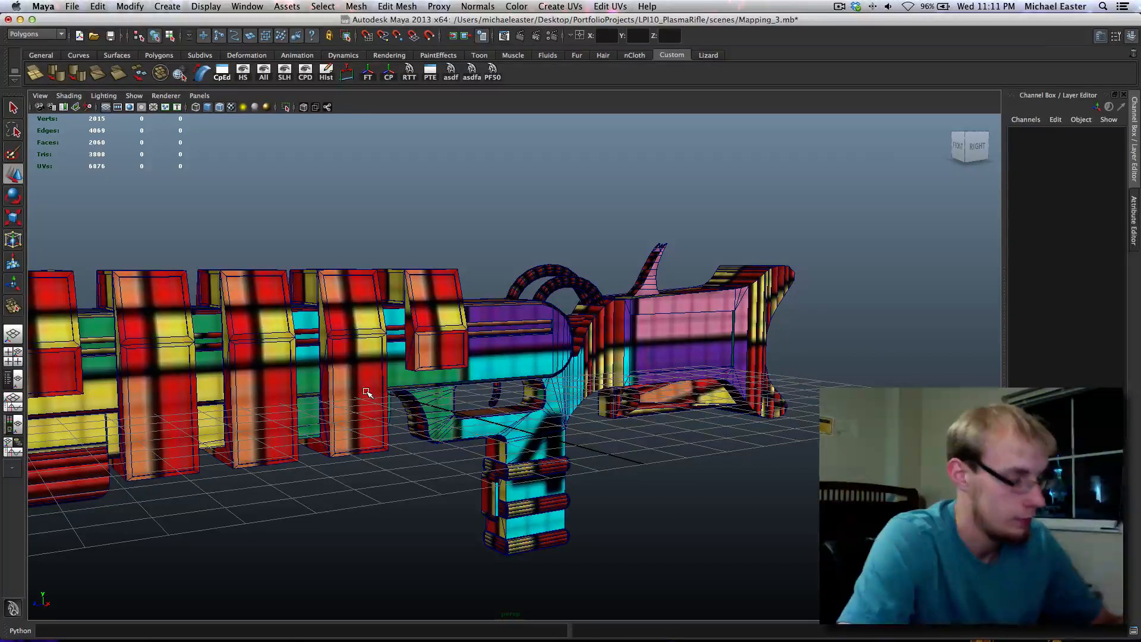
# Check in the Hypershade which objects still use the lambert1 material and close it
pyautogui.press('super+grave')
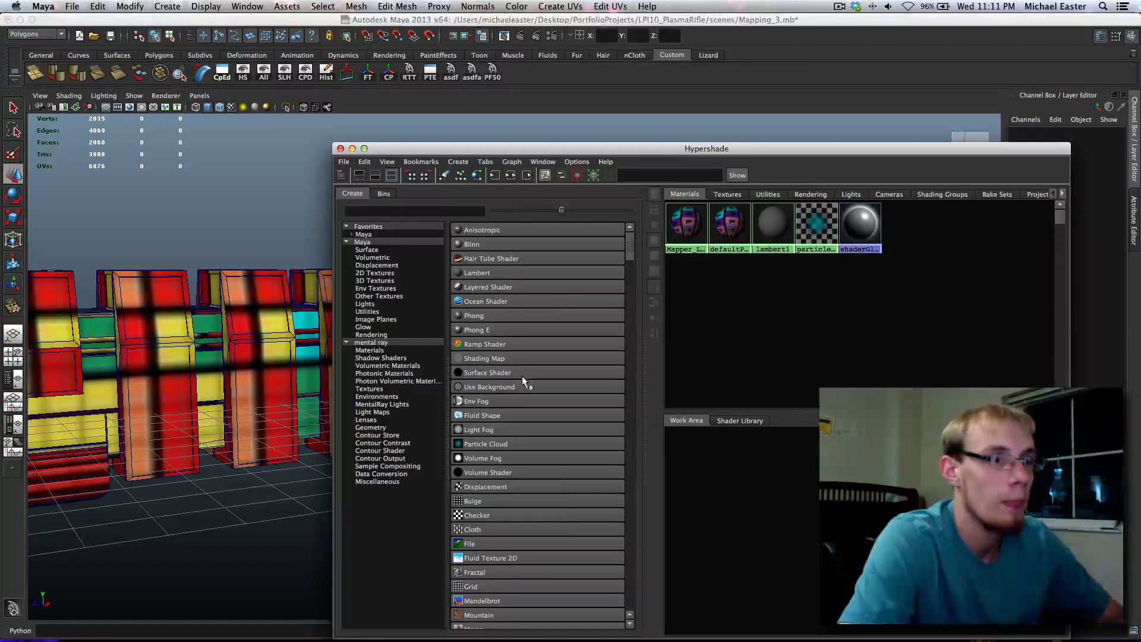
pyautogui.moveTo(776, 236); pyautogui.dragTo(870, 250, button='right')
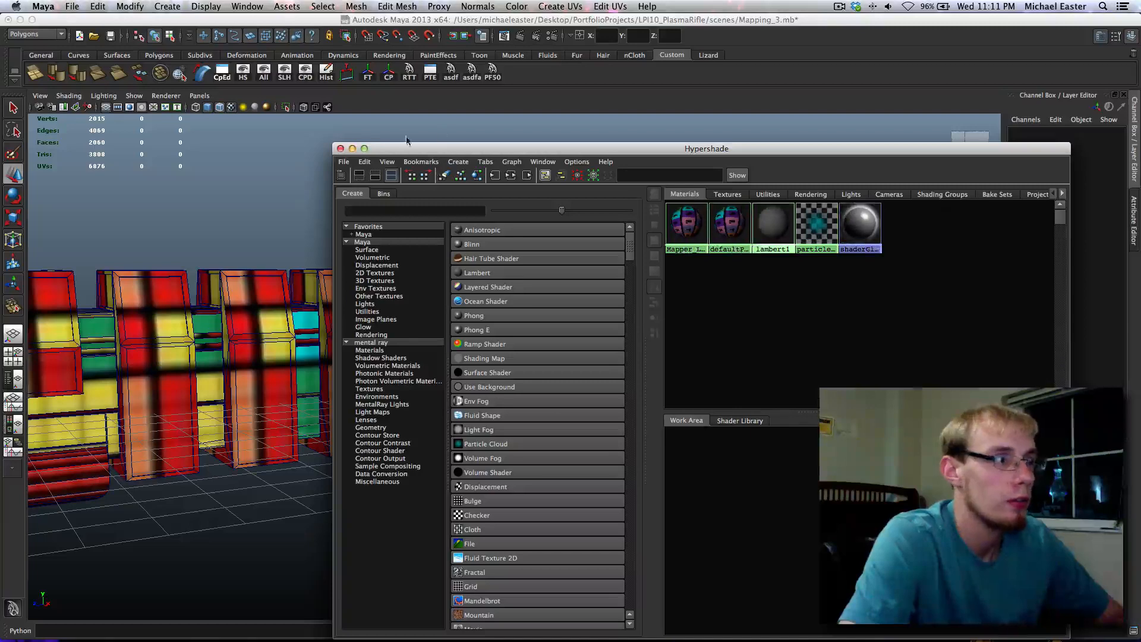
pyautogui.click(340, 149)
# Inspect the whole rifle from both sides in wireframe, shaded and textured display for unmapped parts
pyautogui.press('f')
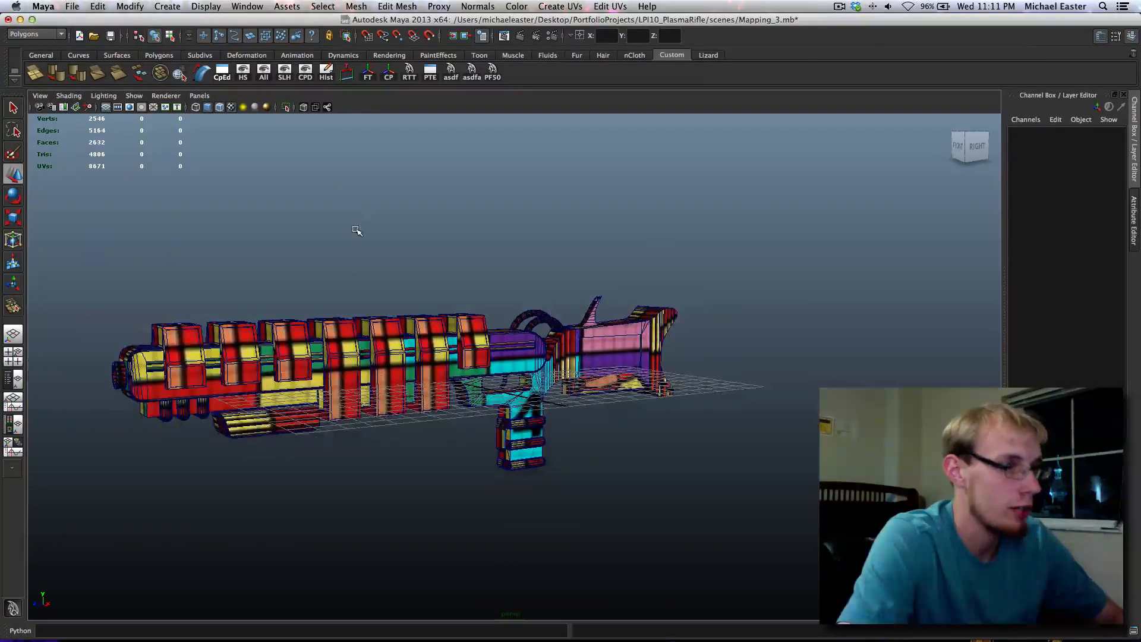
pyautogui.press('4')
pyautogui.scroll(4, 372, 252)
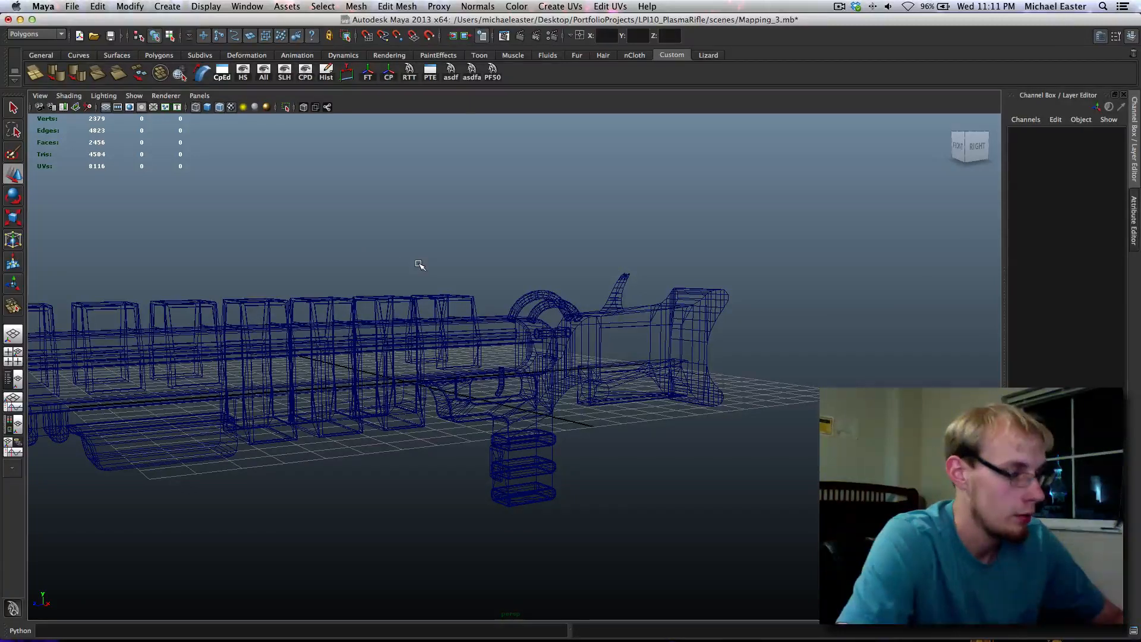
pyautogui.press('5')
pyautogui.press('4')
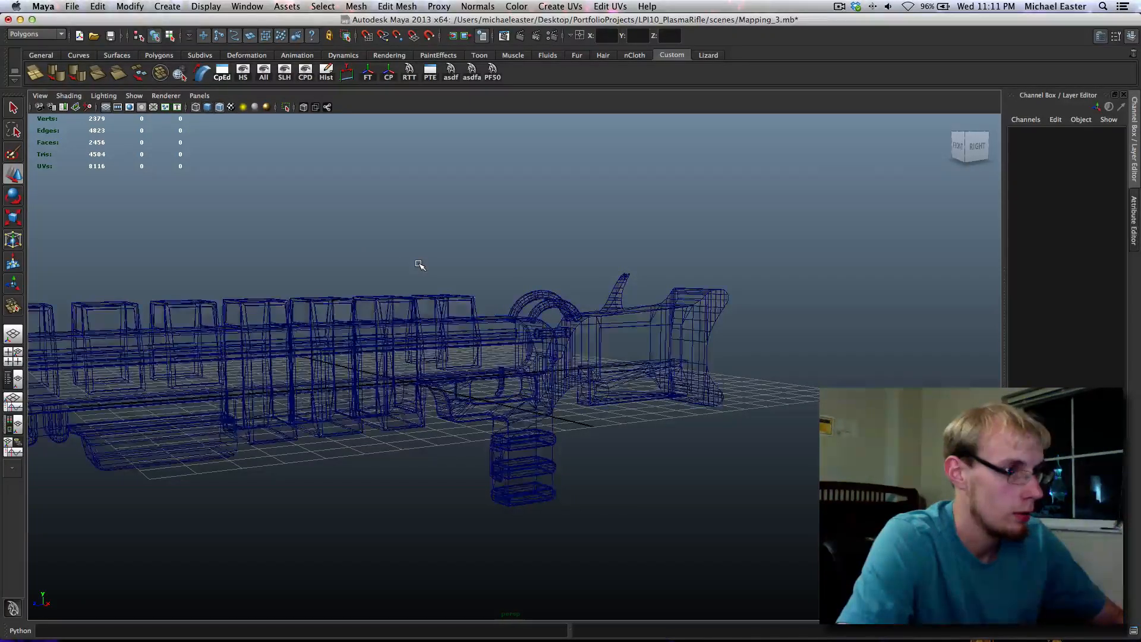
pyautogui.press('5')
pyautogui.press('6')
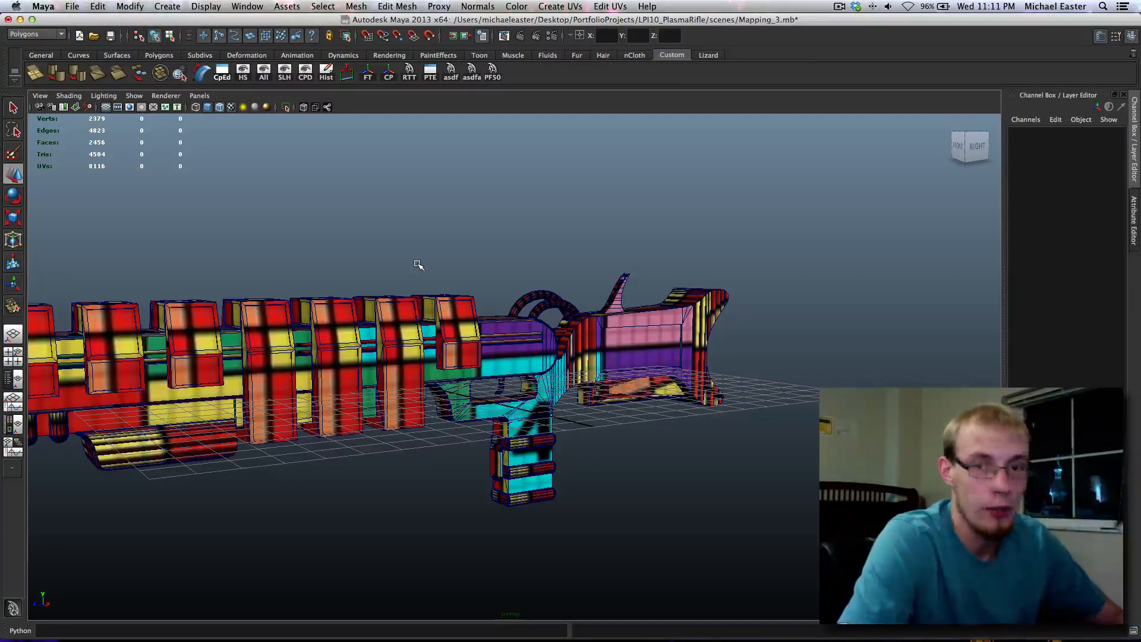
pyautogui.keyDown('alt'); pyautogui.moveTo(448, 273); pyautogui.dragTo(581, 203); pyautogui.keyUp('alt')
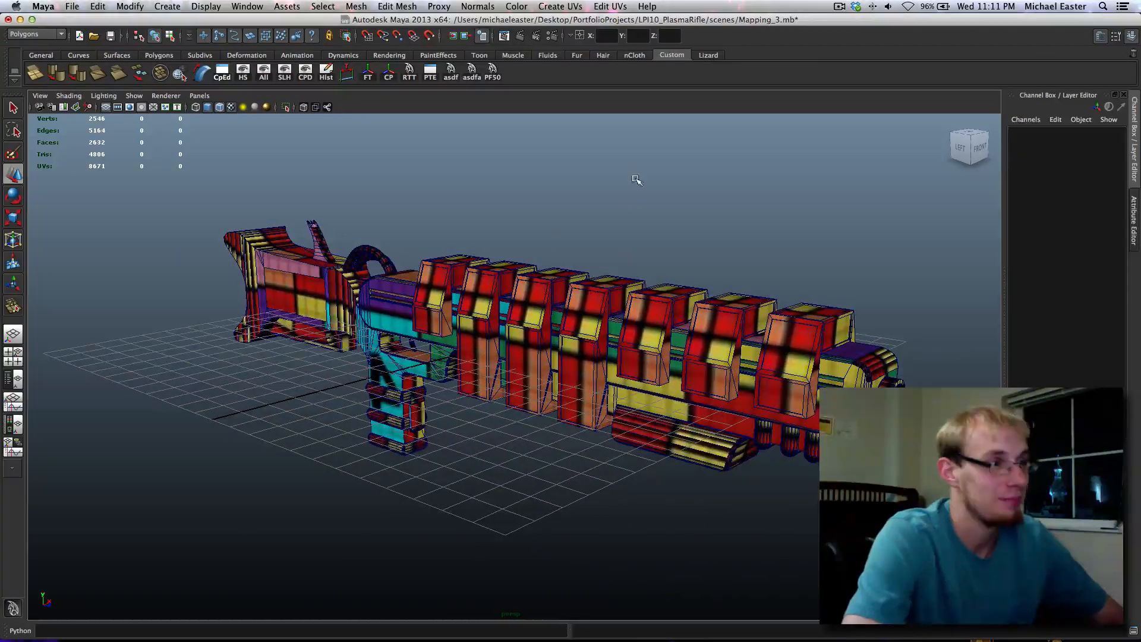
# Select the whole rifle, delete its construction history and save the scene as Mapping_4
pyautogui.click(630, 337)
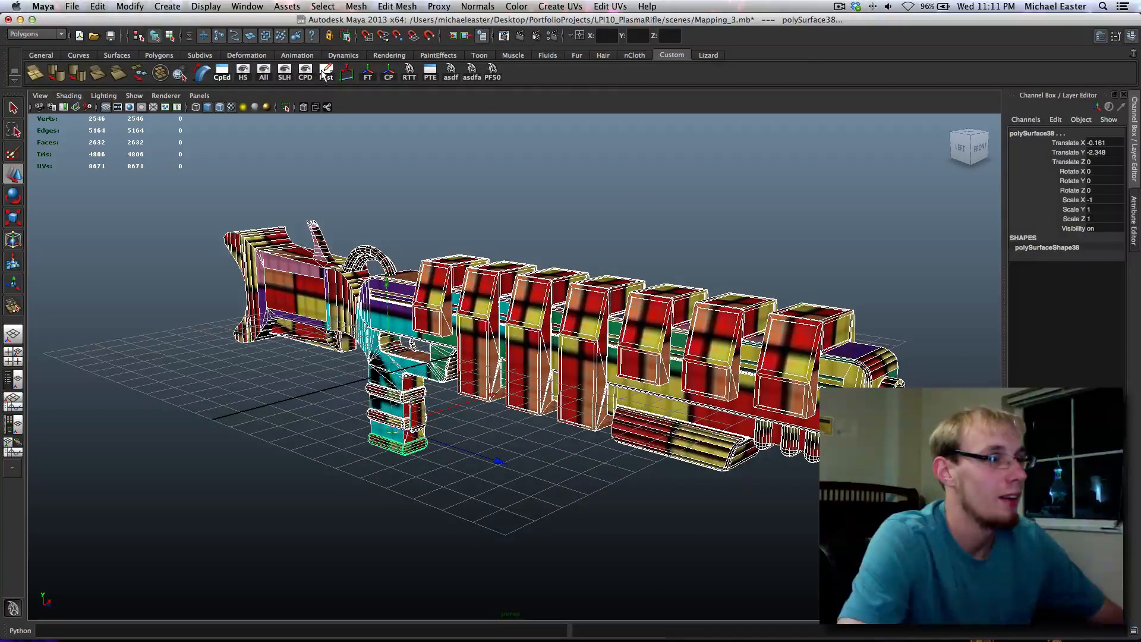
pyautogui.press('super+shift+s')
pyautogui.click(528, 140)
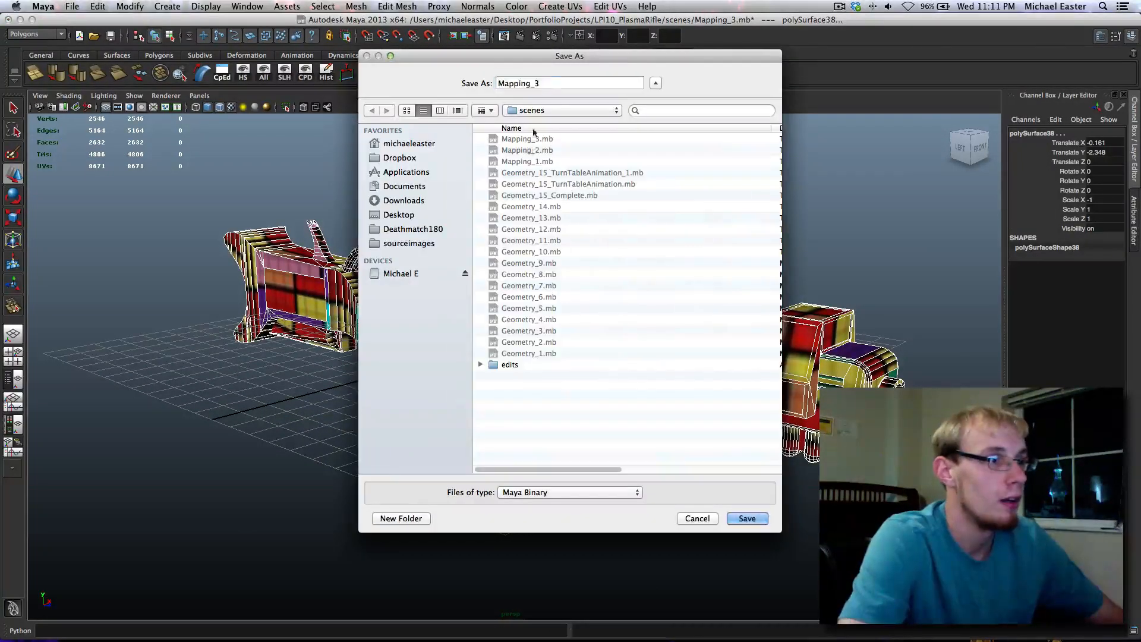
pyautogui.click(559, 84)
pyautogui.write('4')
pyautogui.press('Return')
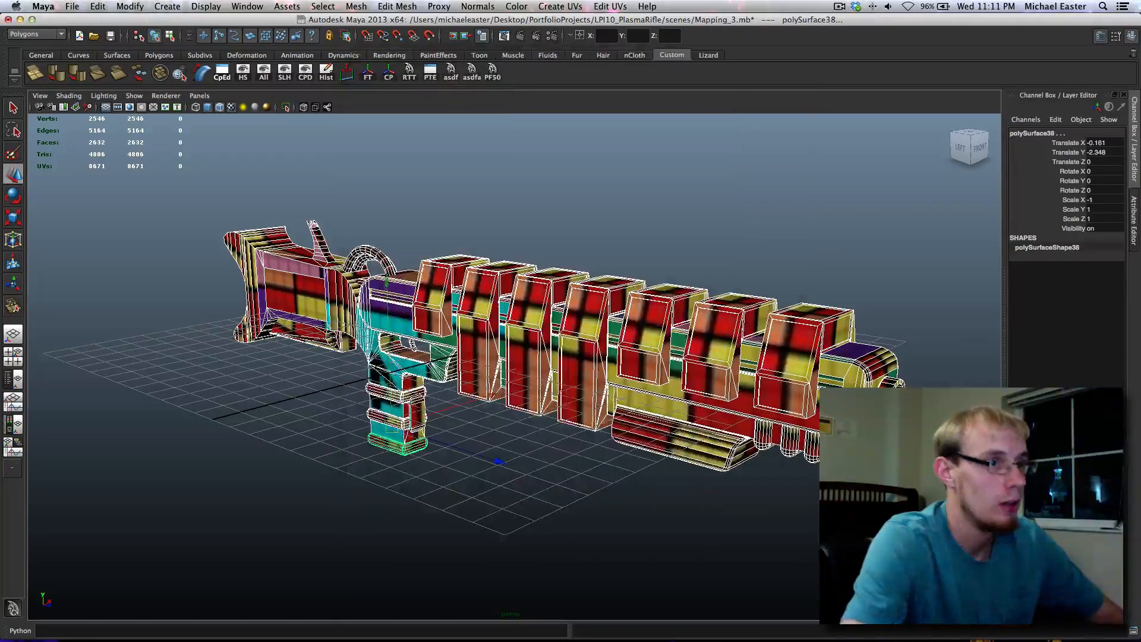
pyautogui.keyDown('alt'); pyautogui.moveTo(690, 223); pyautogui.dragTo(700, 229); pyautogui.keyUp('alt')
pyautogui.click(700, 230)
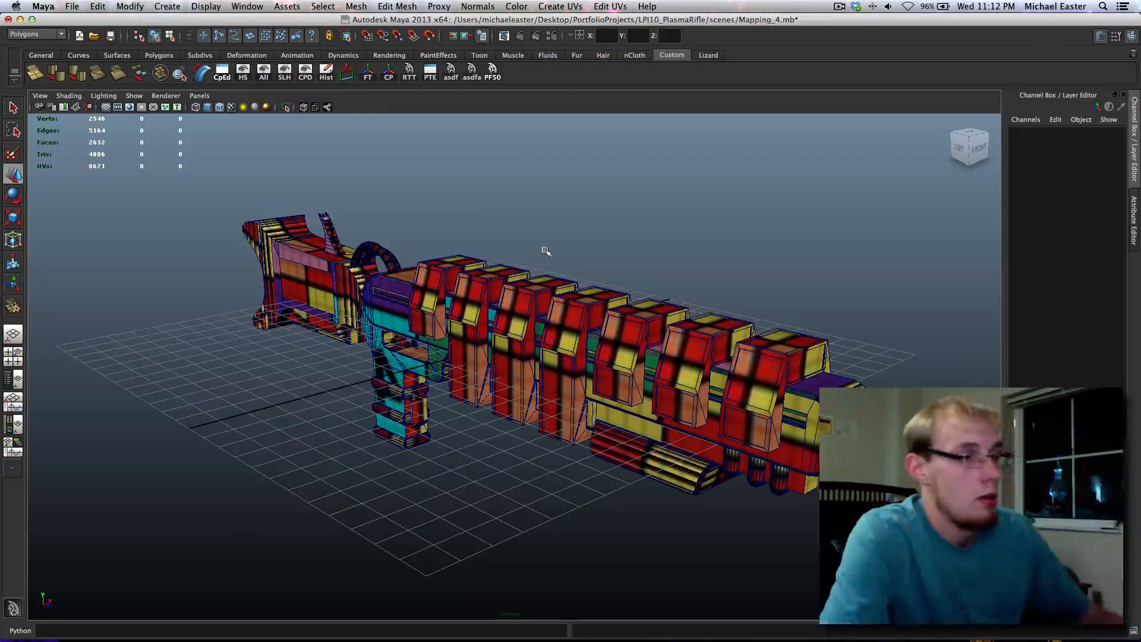
# Show the UV texture editor beside the perspective view and run an automatic UV Layout on the whole rifle
pyautogui.keyDown('alt'); pyautogui.moveTo(542, 250); pyautogui.dragTo(516, 252); pyautogui.keyUp('alt')
pyautogui.keyDown('alt'); pyautogui.moveTo(483, 202); pyautogui.dragTo(538, 213, button='middle'); pyautogui.keyUp('alt')
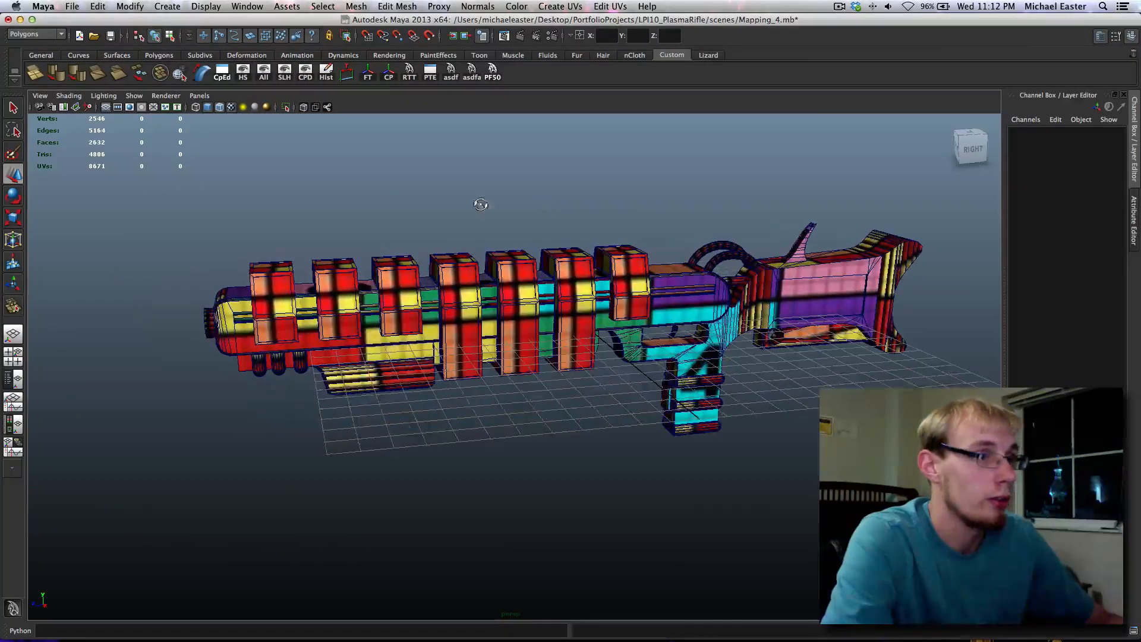
pyautogui.keyDown('alt'); pyautogui.moveTo(478, 203); pyautogui.dragTo(529, 206); pyautogui.keyUp('alt')
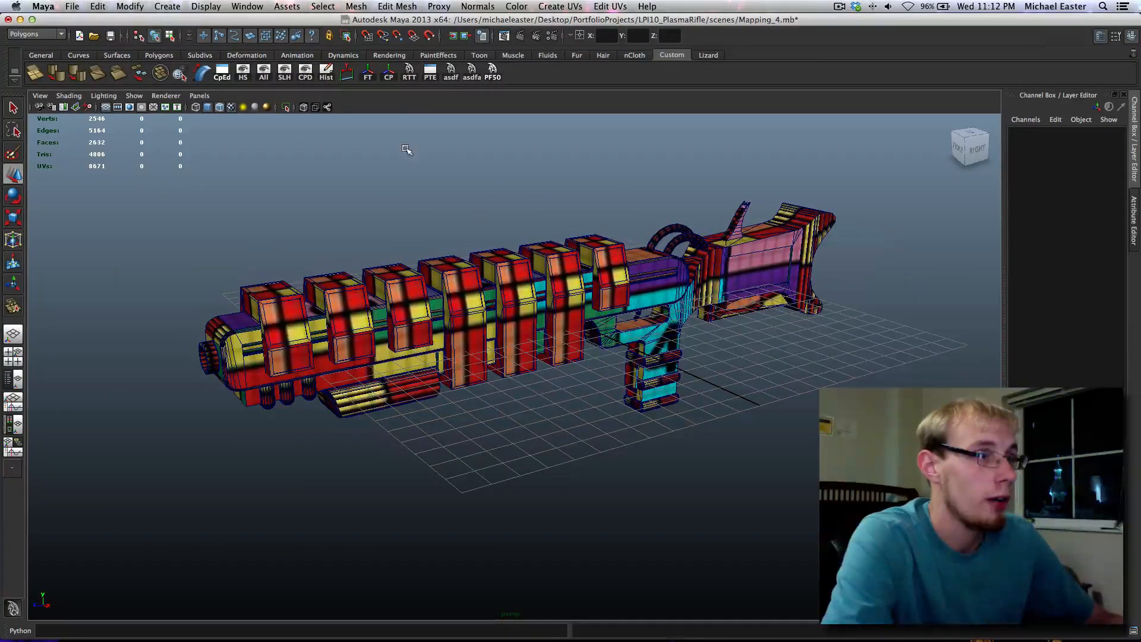
pyautogui.click(430, 72)
pyautogui.moveTo(282, 204); pyautogui.dragTo(298, 265, button='right')
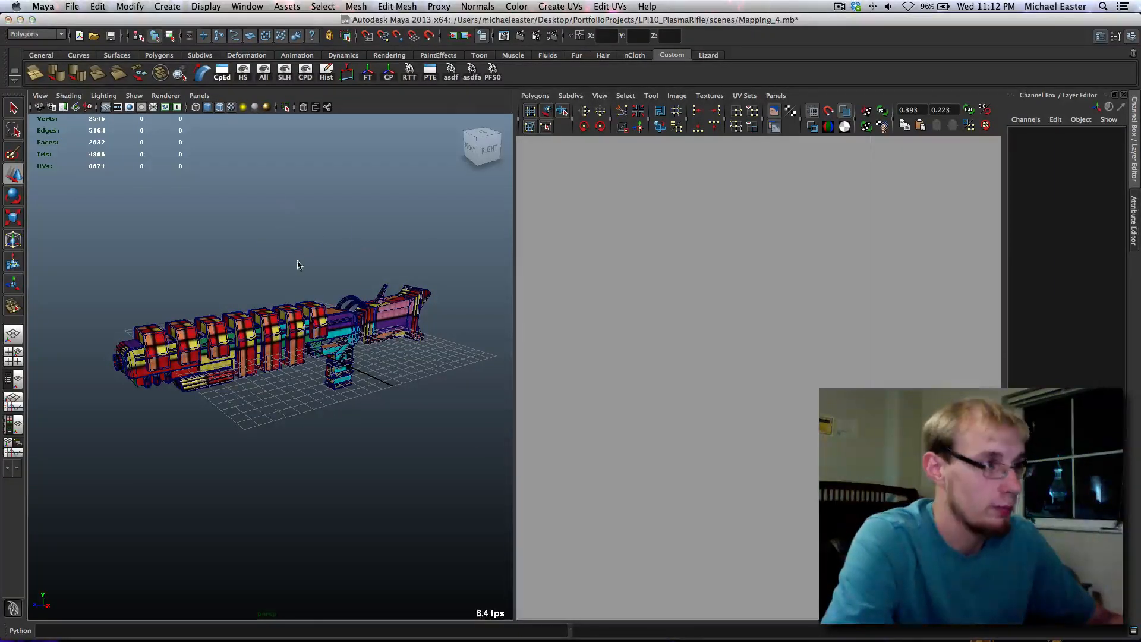
pyautogui.scroll(-10, 745, 327)
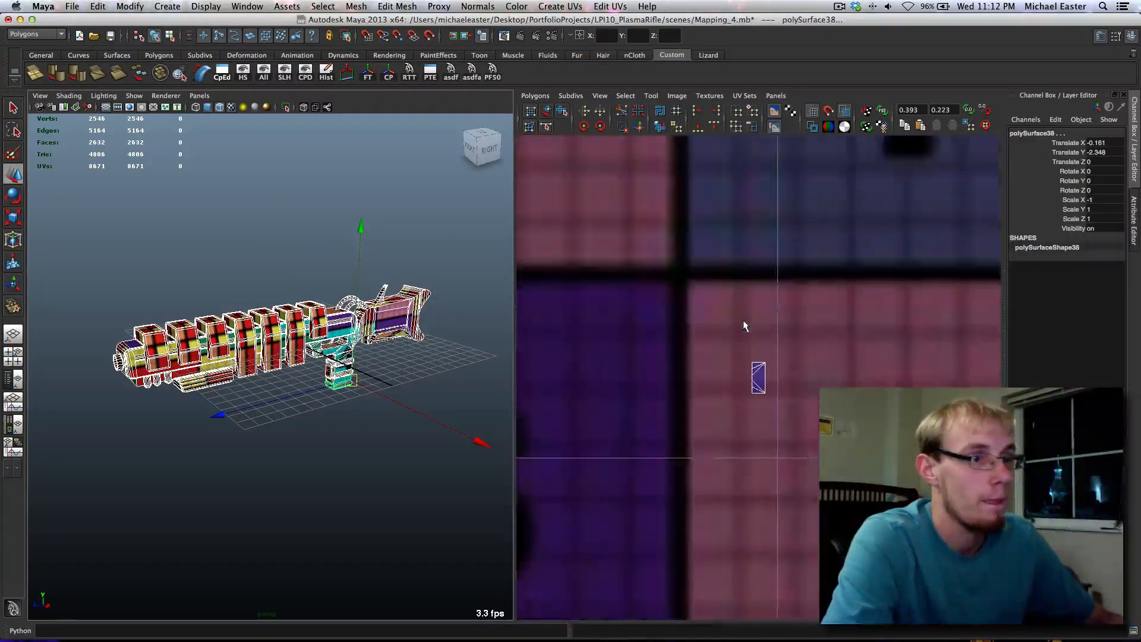
pyautogui.scroll(-5, 742, 315)
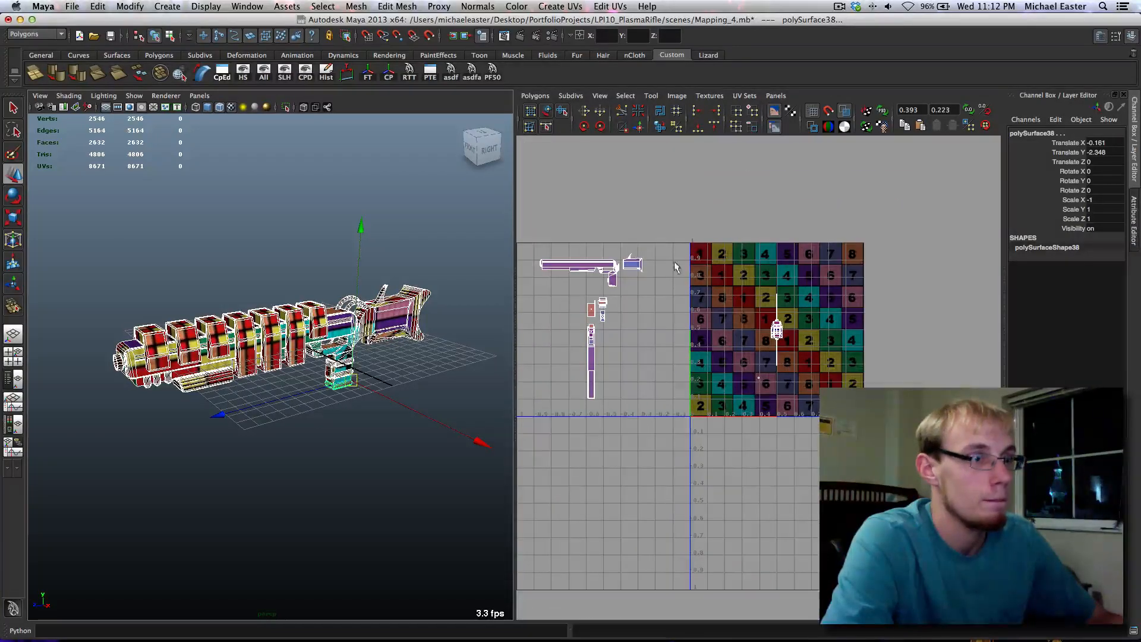
pyautogui.click(535, 95)
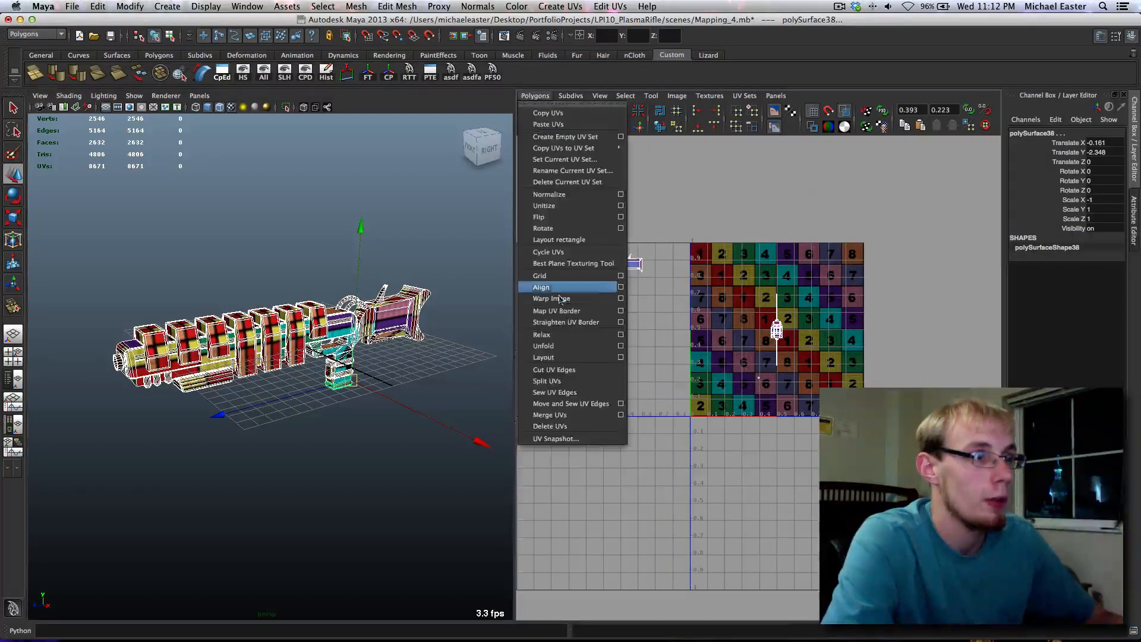
pyautogui.click(551, 357)
# Examine the packed UV shells in the texture space and the checker texture on the rib blocks
pyautogui.scroll(12, 811, 331)
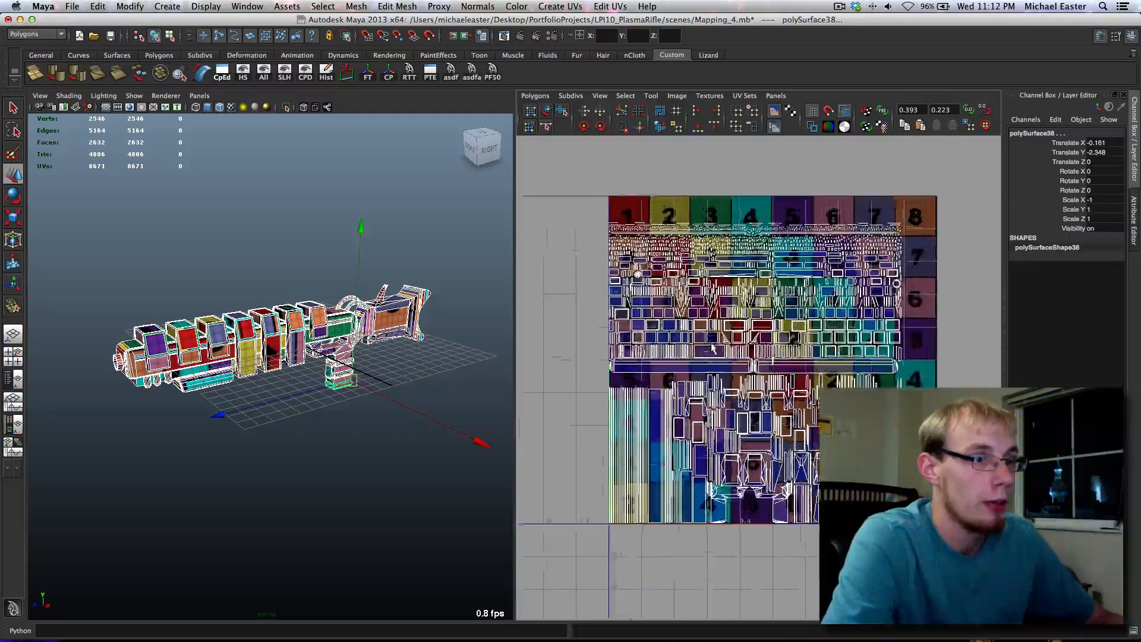
pyautogui.scroll(2, 719, 327)
pyautogui.scroll(-6, 726, 328)
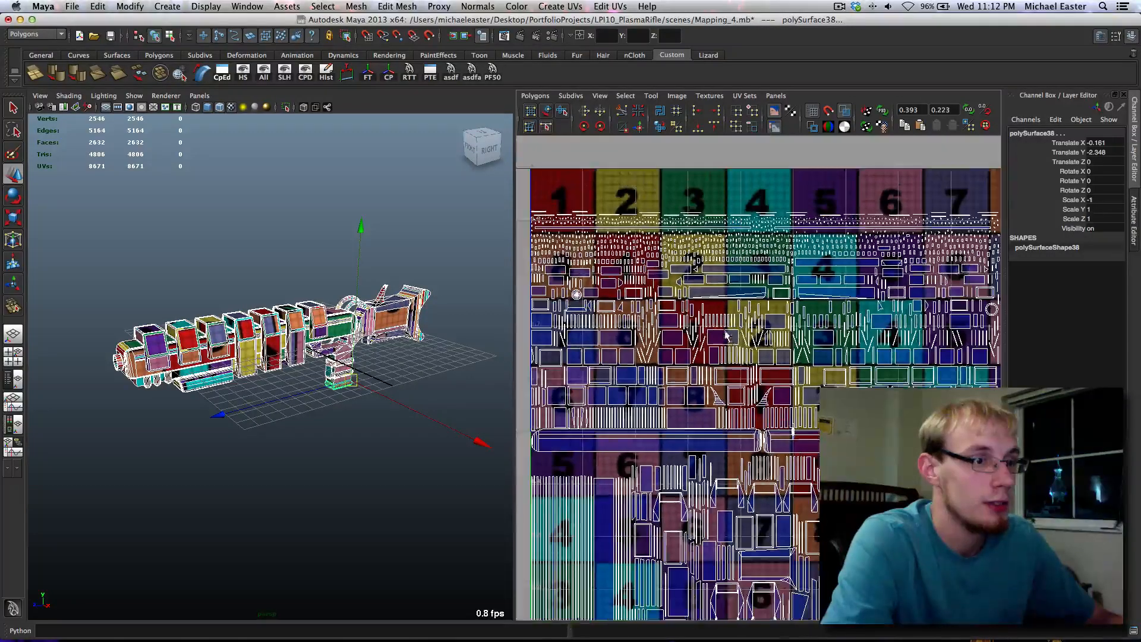
pyautogui.keyDown('alt'); pyautogui.moveTo(735, 356); pyautogui.dragTo(805, 247, button='middle'); pyautogui.keyUp('alt')
pyautogui.scroll(-2, 805, 246)
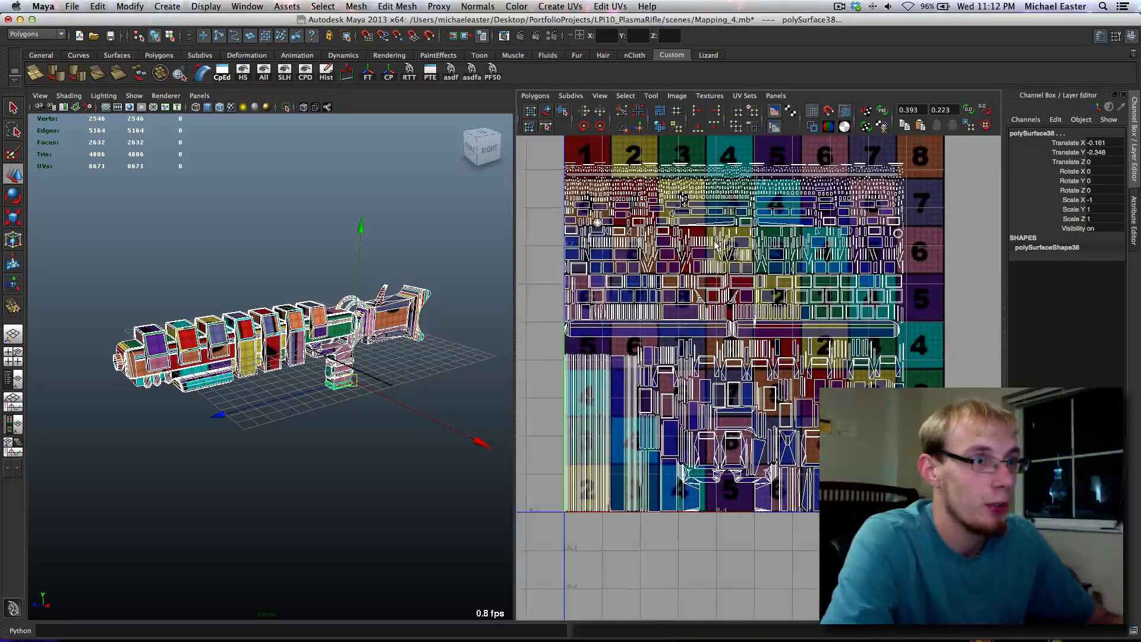
pyautogui.keyDown('alt'); pyautogui.moveTo(716, 247); pyautogui.dragTo(754, 266, button='middle'); pyautogui.keyUp('alt')
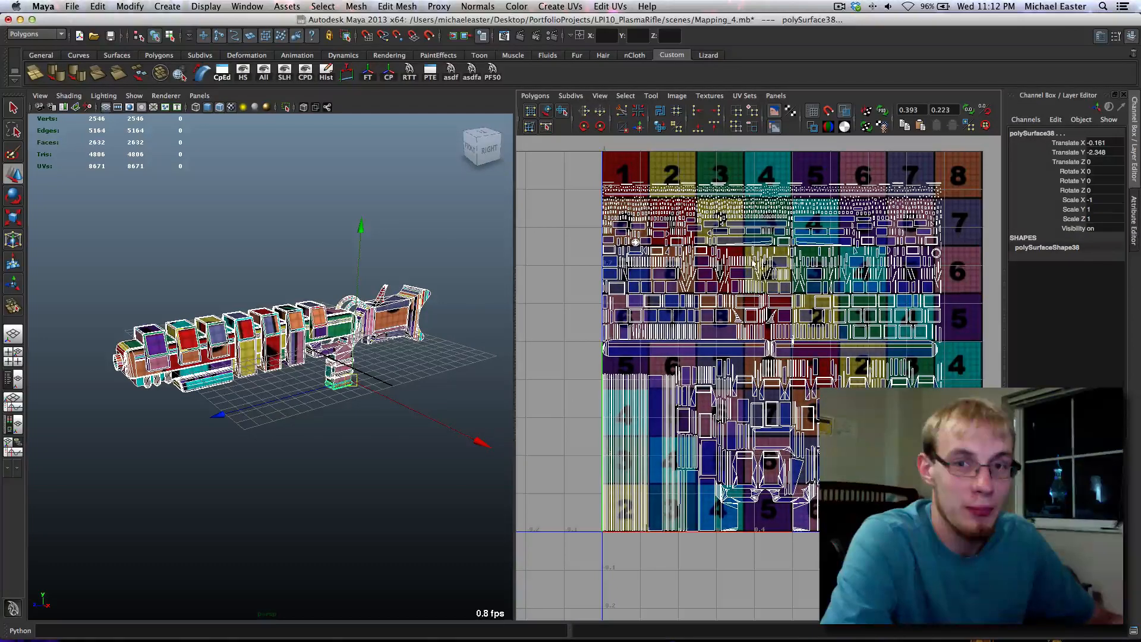
pyautogui.keyDown('alt'); pyautogui.moveTo(166, 293); pyautogui.dragTo(362, 306, button='right'); pyautogui.keyUp('alt')
pyautogui.keyDown('alt'); pyautogui.moveTo(307, 268); pyautogui.dragTo(427, 315, button='middle'); pyautogui.keyUp('alt')
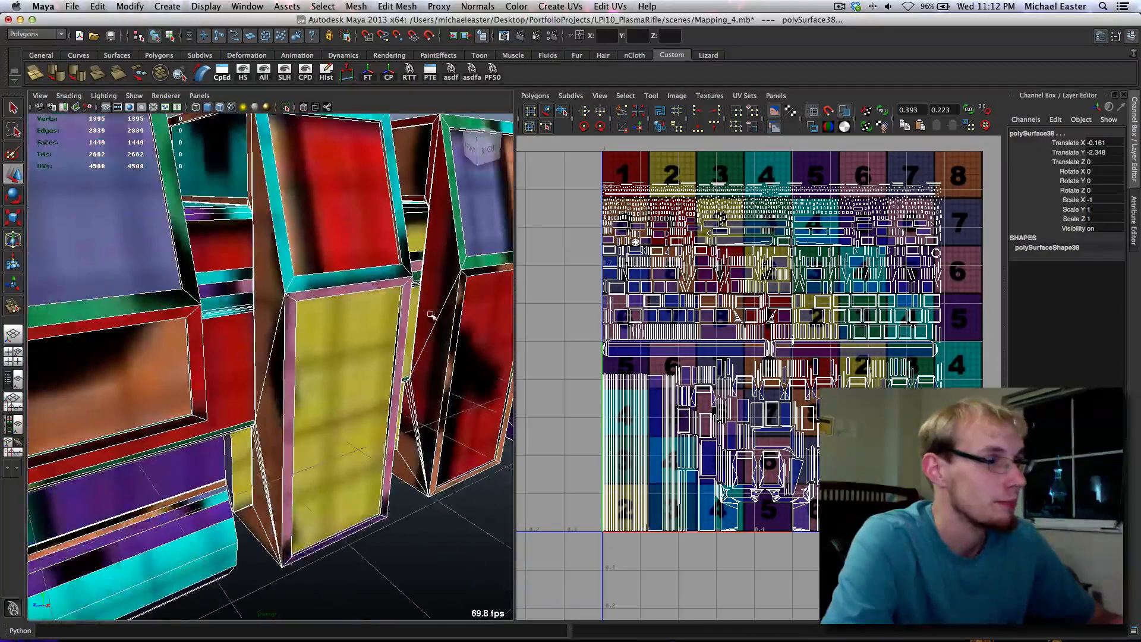
# Render a test frame of the rifle in perspective from its muzzle end and close the render
pyautogui.keyDown('alt'); pyautogui.moveTo(427, 315); pyautogui.dragTo(365, 302, button='right'); pyautogui.keyUp('alt')
pyautogui.keyDown('alt'); pyautogui.moveTo(243, 286); pyautogui.dragTo(298, 282); pyautogui.keyUp('alt')
pyautogui.hotkey('ctrl', 'r')
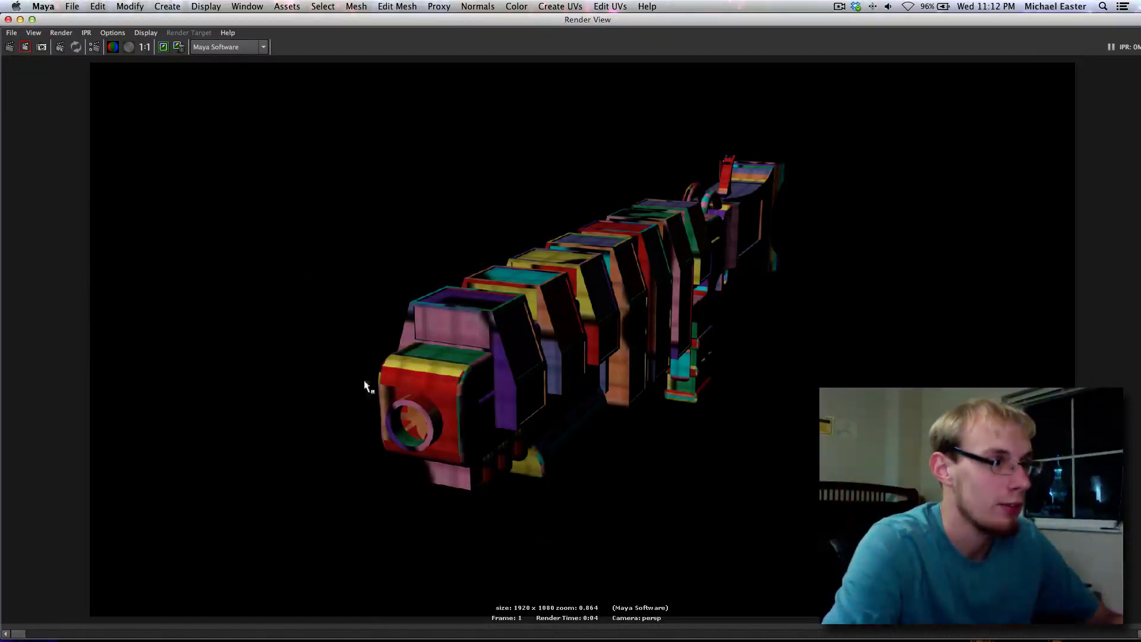
pyautogui.click(8, 21)
# Frame the muzzle cylinder, select the round cap faces inside it and check them in wireframe and textured display
pyautogui.scroll(8, 196, 351)
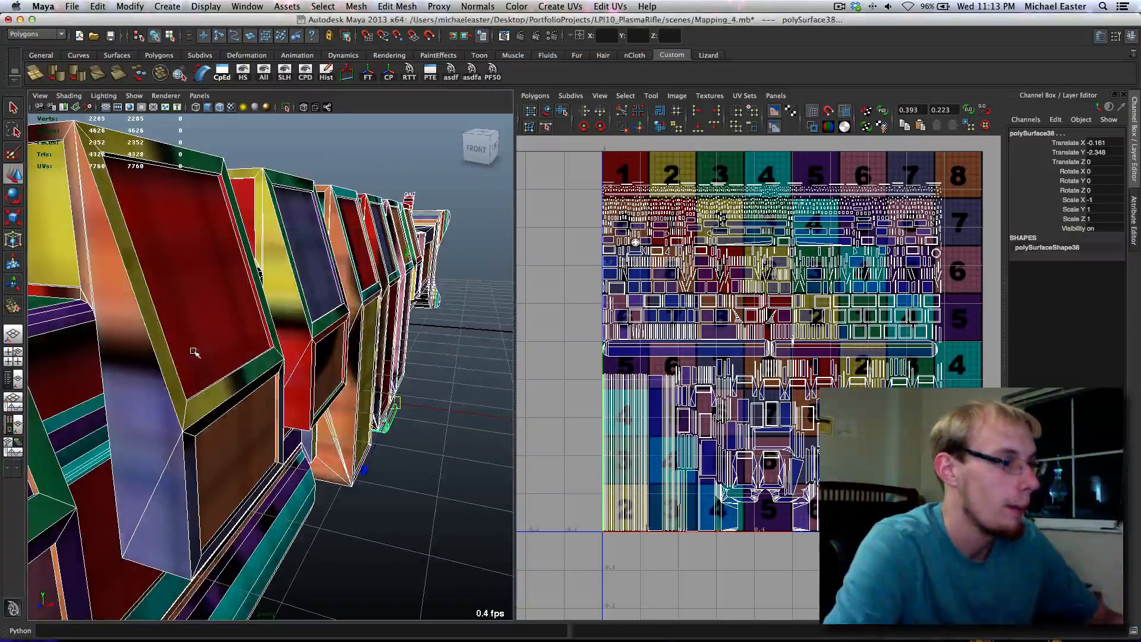
pyautogui.keyDown('alt'); pyautogui.moveTo(165, 388); pyautogui.dragTo(242, 367, button='middle'); pyautogui.keyUp('alt')
pyautogui.scroll(-10, 276, 339)
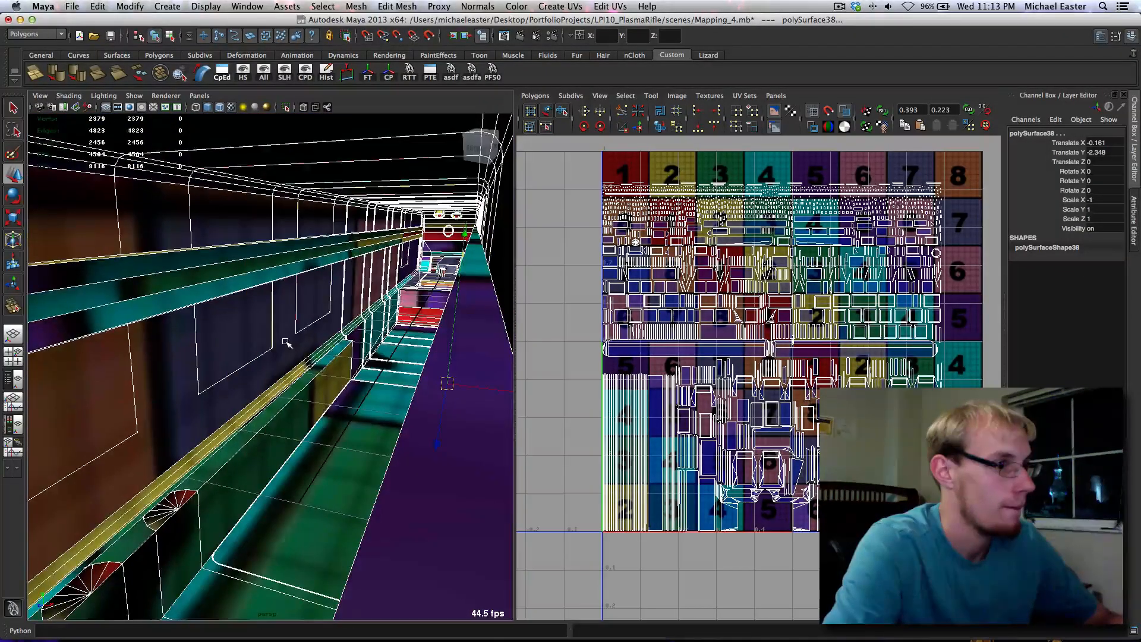
pyautogui.click(216, 429)
pyautogui.press('f')
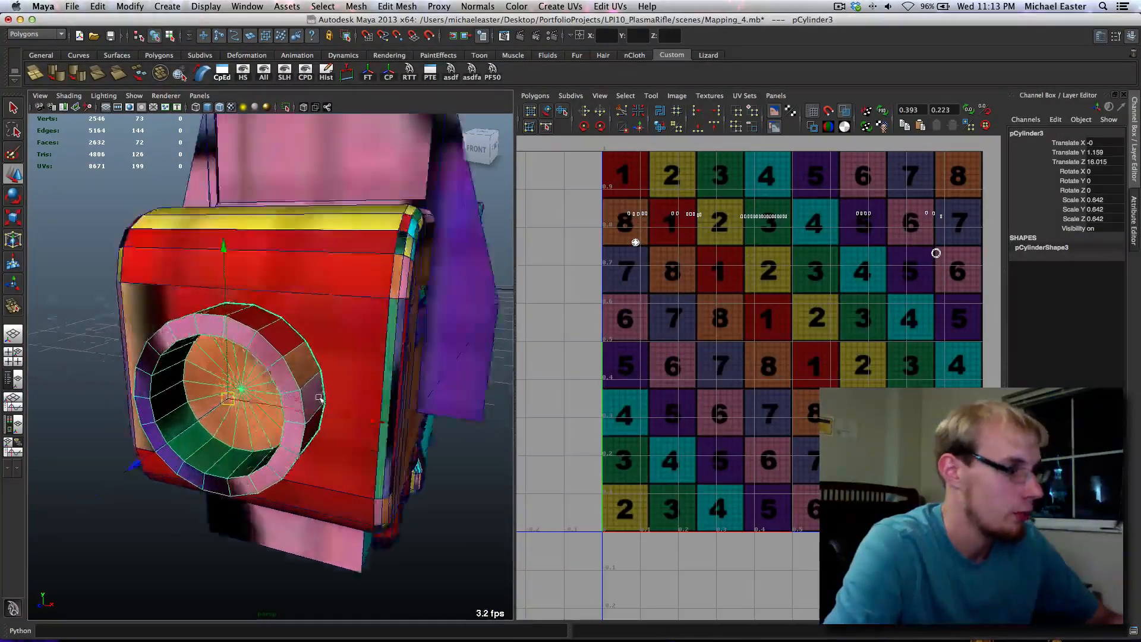
pyautogui.keyDown('alt'); pyautogui.moveTo(288, 402); pyautogui.dragTo(313, 400); pyautogui.keyUp('alt')
pyautogui.moveTo(381, 313); pyautogui.dragTo(377, 328, button='right')
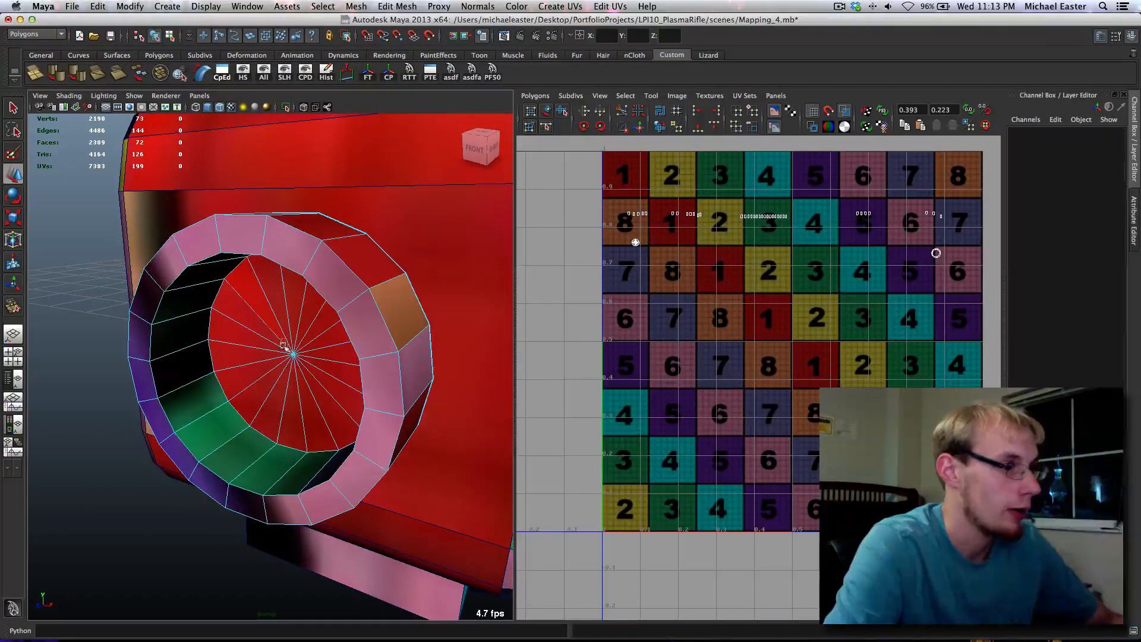
pyautogui.moveTo(298, 374)
pyautogui.mouseDown()
pyautogui.moveTo(275, 368)
pyautogui.moveTo(369, 354)
pyautogui.mouseUp()
pyautogui.press('4')
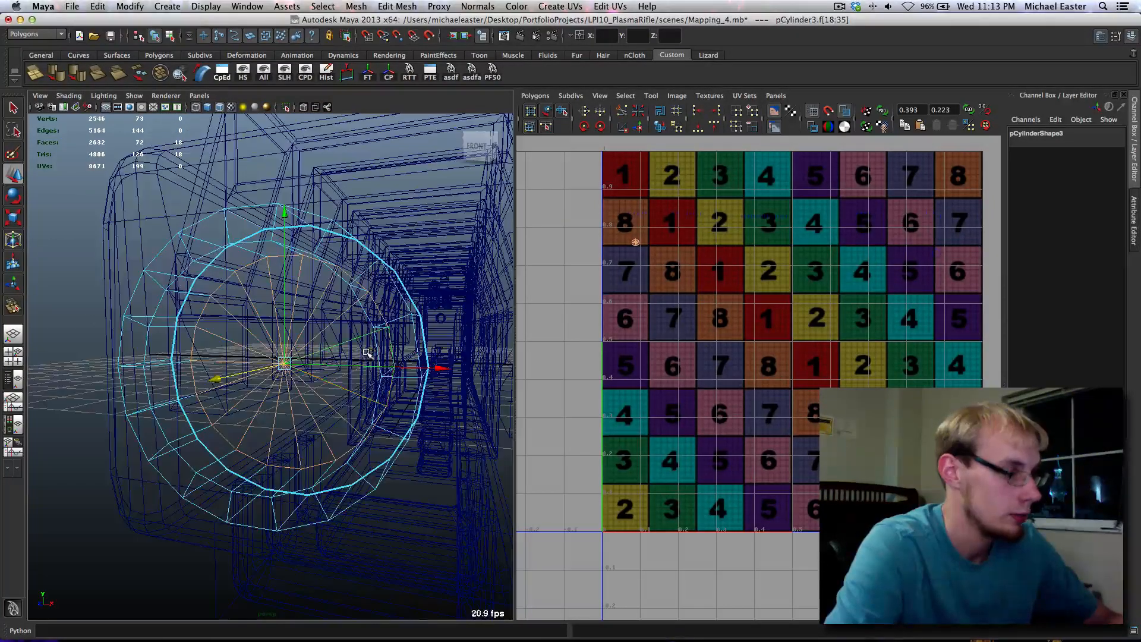
pyautogui.press('5')
pyautogui.press('6')
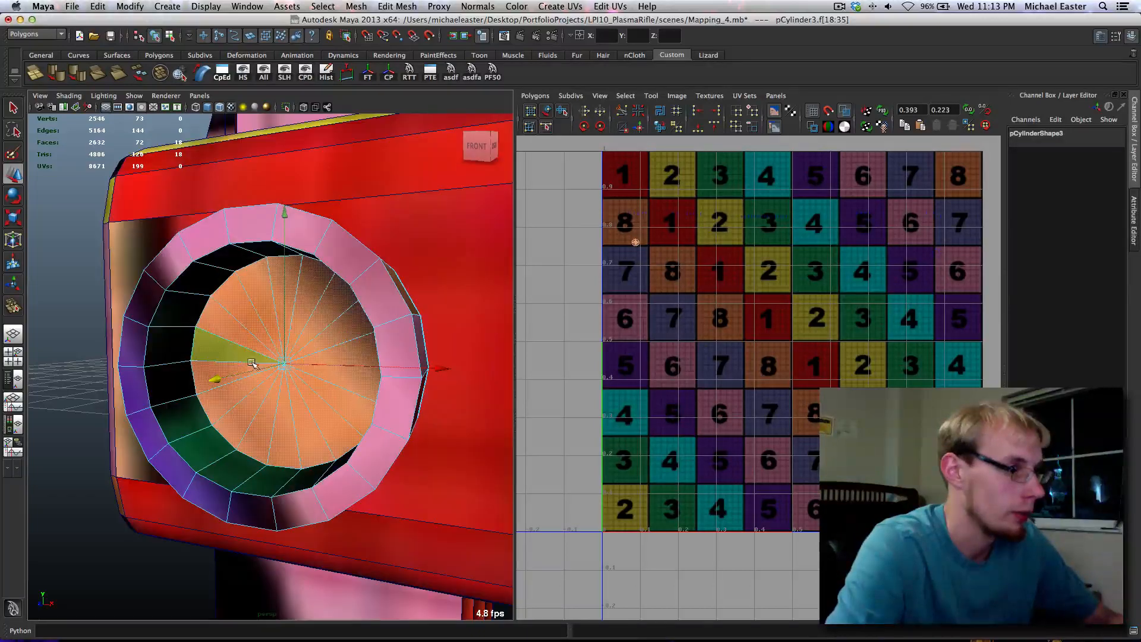
# Apply a separate 50 by 50 planar projection to inner wall faces along the muzzle ring's left and upper side
pyautogui.moveTo(175, 349); pyautogui.dragTo(174, 376, button='right')
pyautogui.click(172, 340)
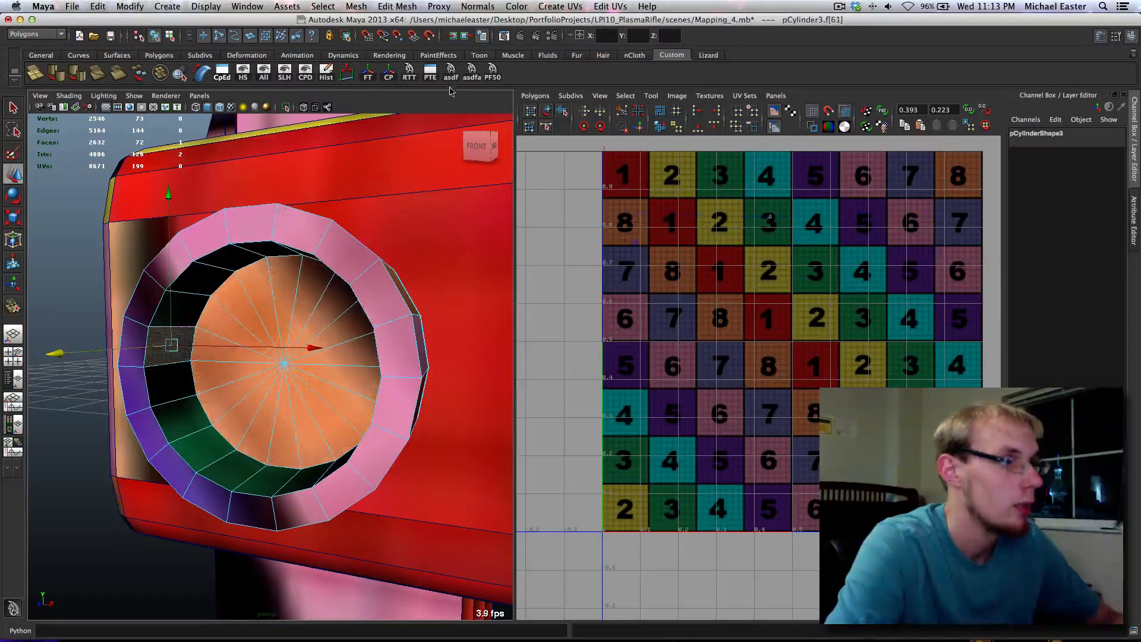
pyautogui.click(493, 76)
pyautogui.keyDown('alt'); pyautogui.moveTo(190, 345); pyautogui.dragTo(212, 329); pyautogui.keyUp('alt')
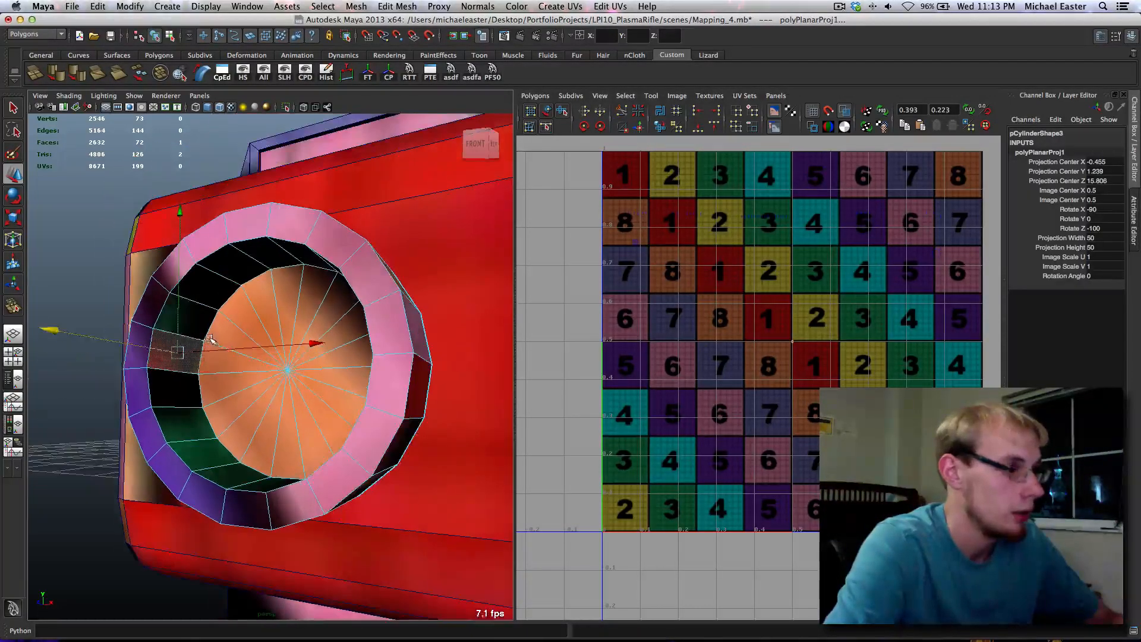
pyautogui.press('g')
pyautogui.click(214, 294)
pyautogui.press('g')
pyautogui.click(236, 272)
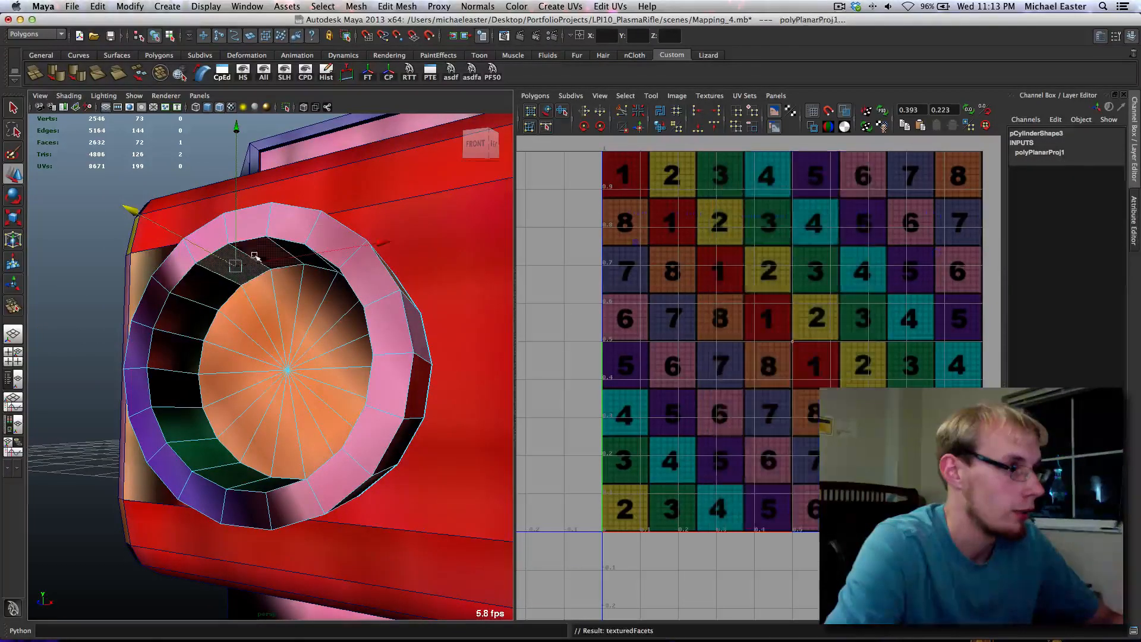
pyautogui.press('g')
pyautogui.click(266, 256)
pyautogui.press('g')
# Apply a separate 50 by 50 planar projection to each inner wall face along the muzzle ring's upper right and right side
pyautogui.keyDown('alt'); pyautogui.moveTo(292, 291); pyautogui.dragTo(342, 280); pyautogui.keyUp('alt')
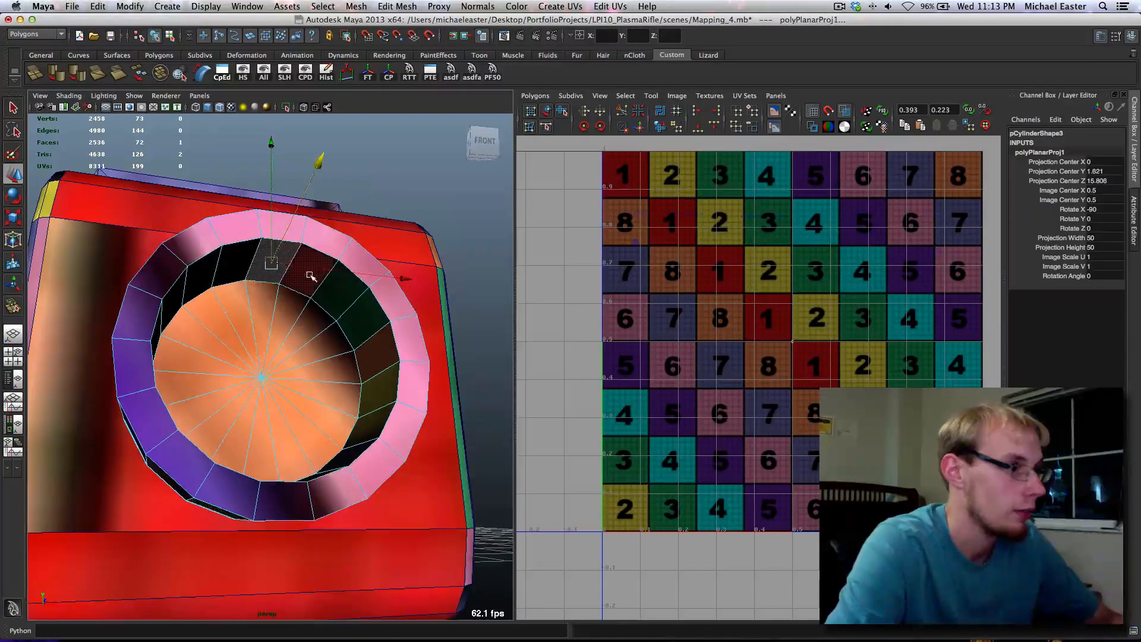
pyautogui.click(309, 269)
pyautogui.press('g')
pyautogui.click(336, 296)
pyautogui.press('g')
pyautogui.click(357, 323)
pyautogui.press('g')
pyautogui.click(372, 359)
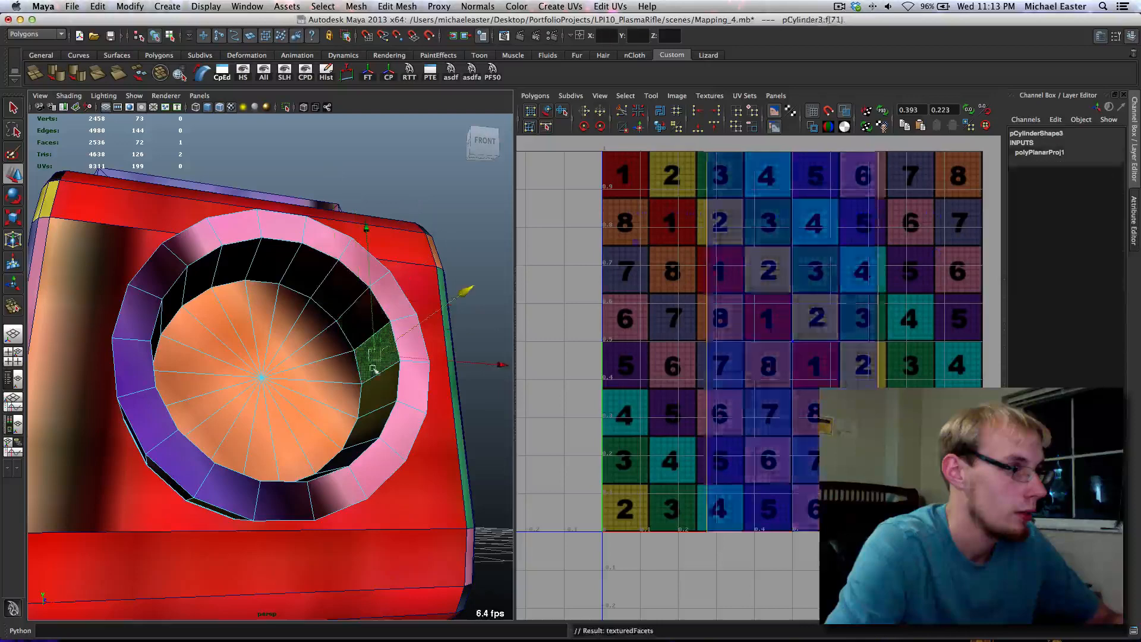
pyautogui.press('g')
pyautogui.click(374, 397)
pyautogui.press('g')
pyautogui.click(369, 422)
pyautogui.press('g')
# Project the inner wall faces along the muzzle ring's underside one by one with the same 50 by 50 planar mapping
pyautogui.keyDown('alt'); pyautogui.moveTo(306, 414); pyautogui.dragTo(318, 451); pyautogui.keyUp('alt')
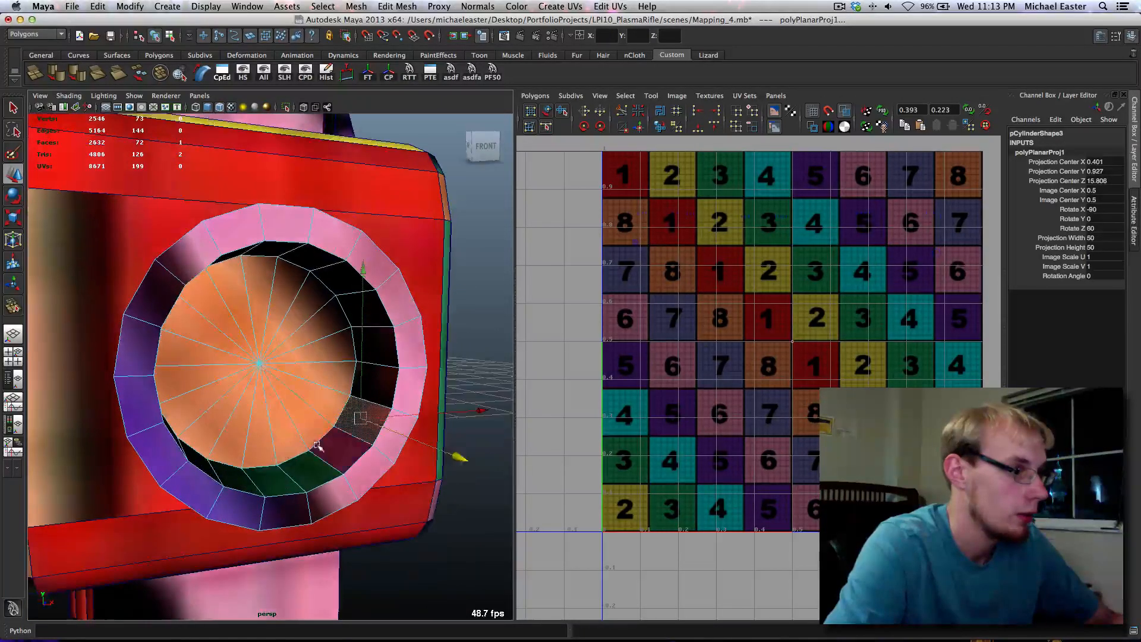
pyautogui.click(324, 448)
pyautogui.press('g')
pyautogui.click(294, 472)
pyautogui.press('g')
pyautogui.click(264, 482)
pyautogui.press('g')
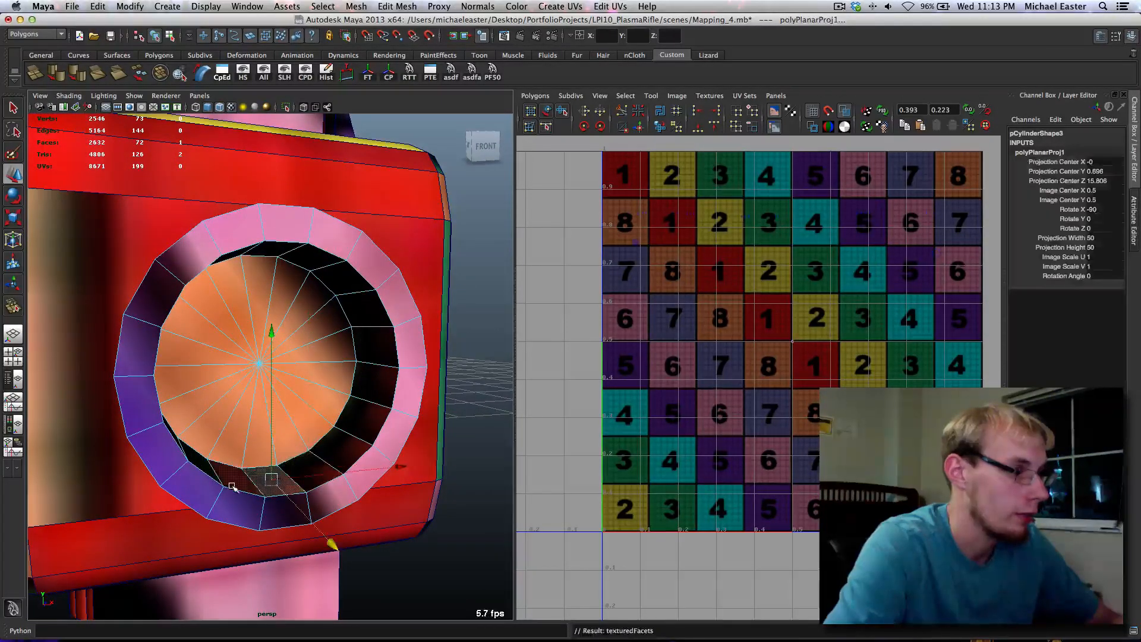
pyautogui.click(236, 484)
pyautogui.press('g')
# Repeat the individual 50 by 50 planar projection on the remaining inner wall faces at the muzzle ring's lower left
pyautogui.keyDown('alt'); pyautogui.moveTo(238, 461); pyautogui.dragTo(189, 439); pyautogui.keyUp('alt')
pyautogui.click(212, 436)
pyautogui.press('g')
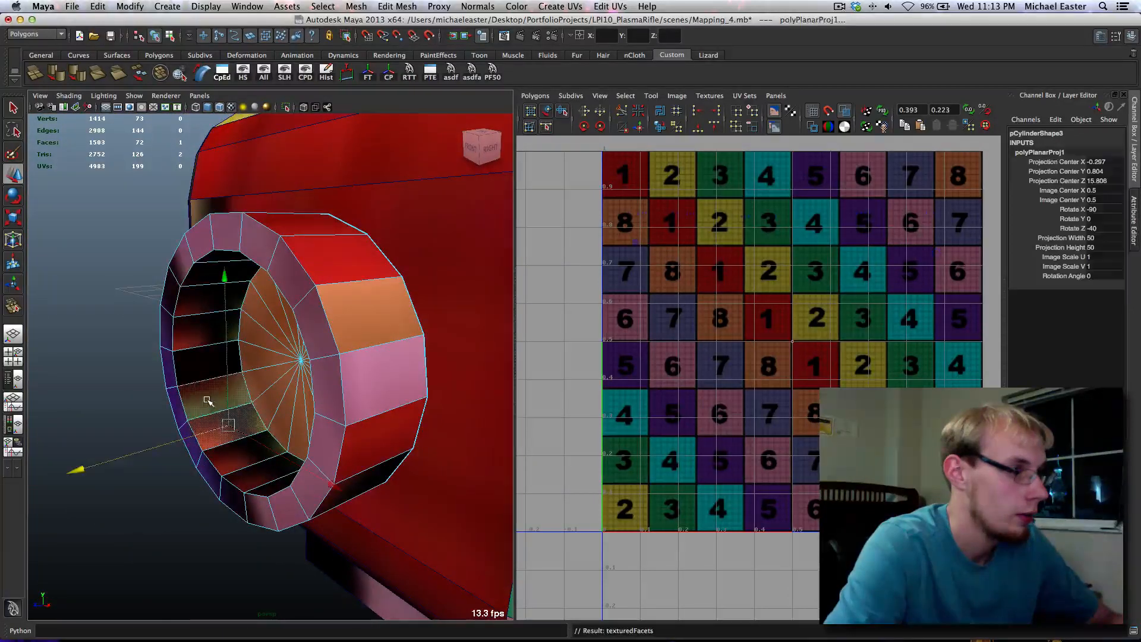
pyautogui.click(206, 399)
pyautogui.press('g')
pyautogui.click(203, 363)
pyautogui.press('g')
# Return to object selection, select all parts of the rifle and lay out their UVs together
pyautogui.moveTo(324, 273); pyautogui.dragTo(380, 256, button='right')
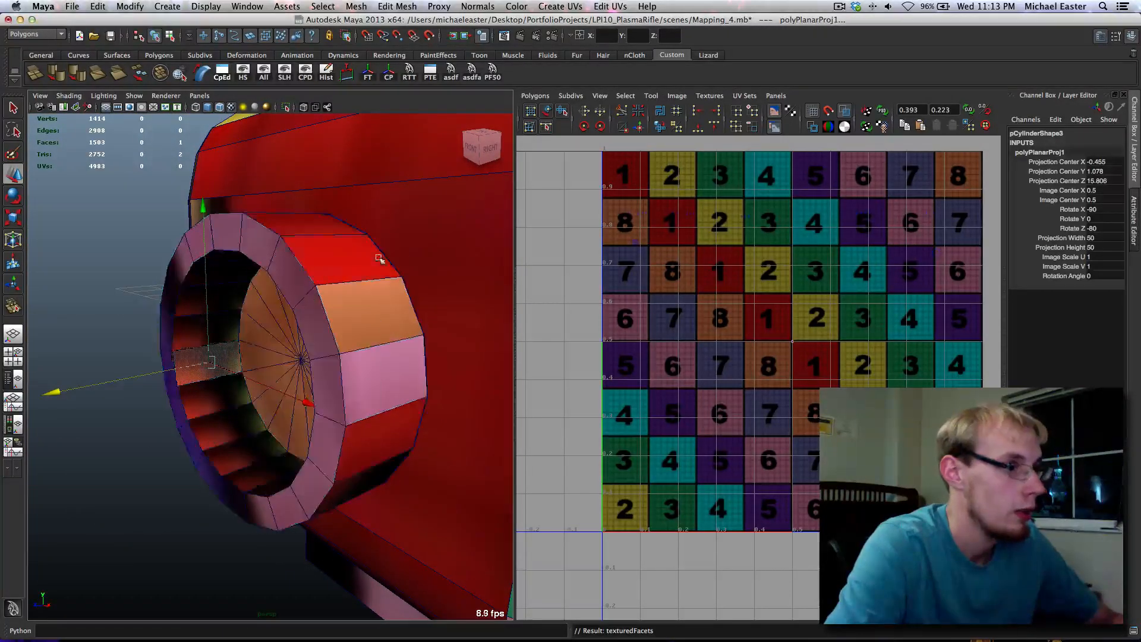
pyautogui.press('q')
pyautogui.click(380, 257)
pyautogui.scroll(-10, 191, 272)
pyautogui.click(180, 177)
pyautogui.hotkey('ctrl', 'shift', 'a')
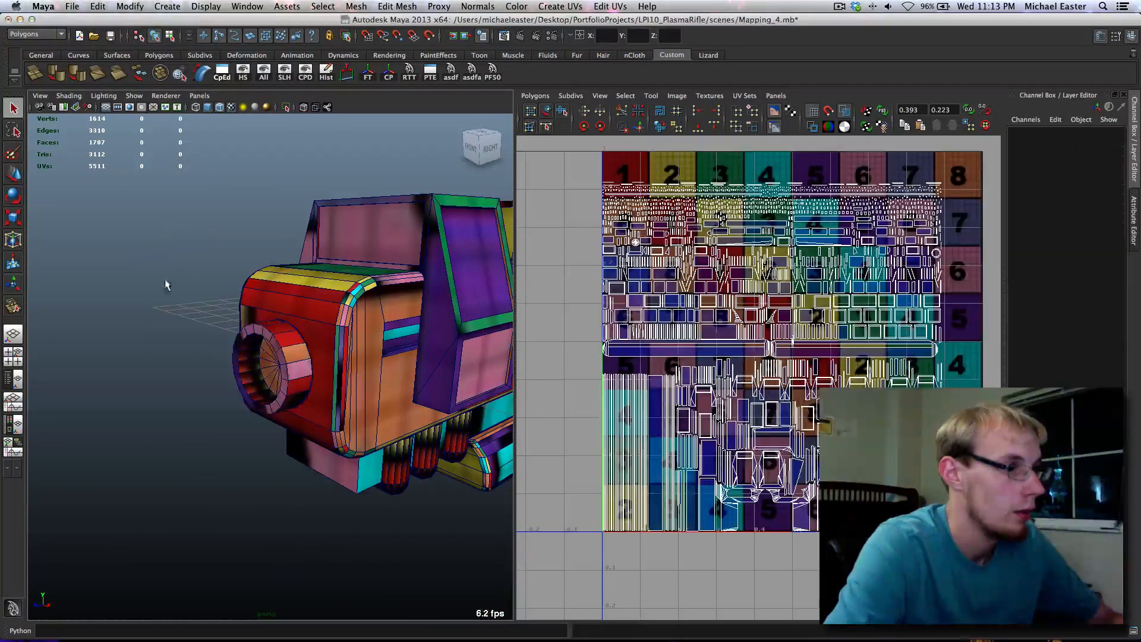
pyautogui.click(538, 98)
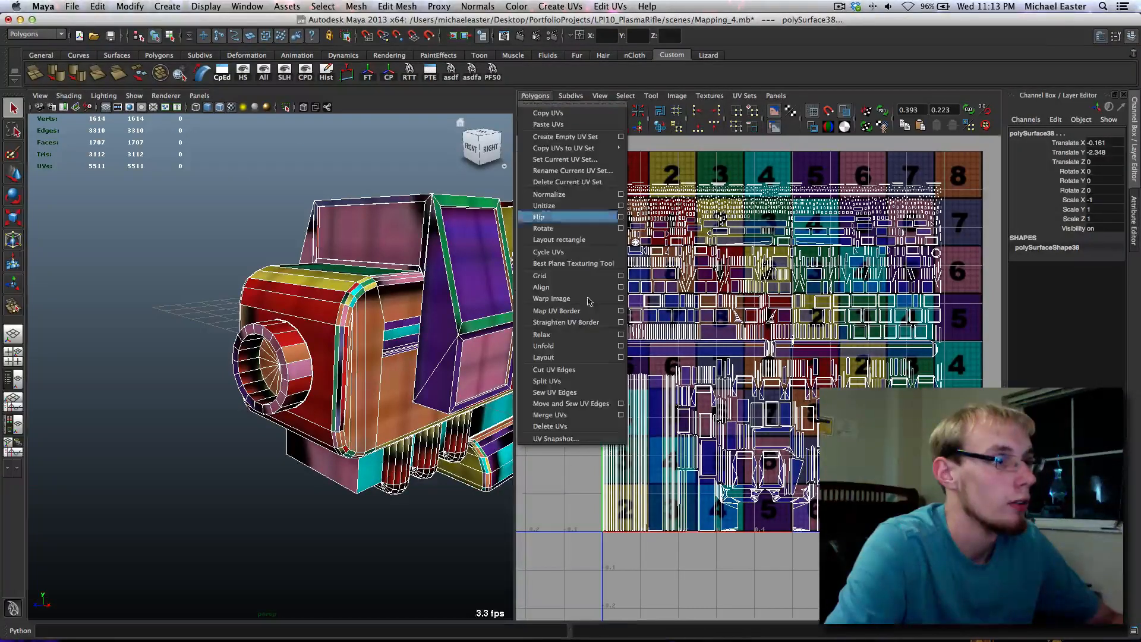
pyautogui.click(566, 364)
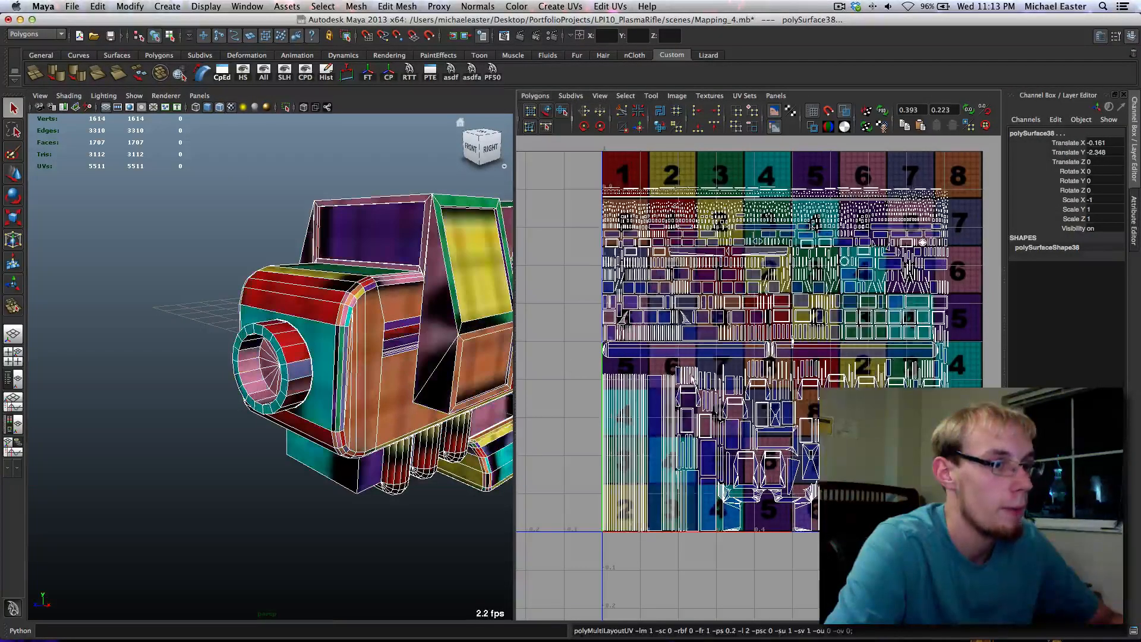
# Examine the repacked UV layout in the texture space and select all of its UVs
pyautogui.keyDown('alt'); pyautogui.moveTo(693, 380); pyautogui.dragTo(693, 340, button='middle'); pyautogui.keyUp('alt')
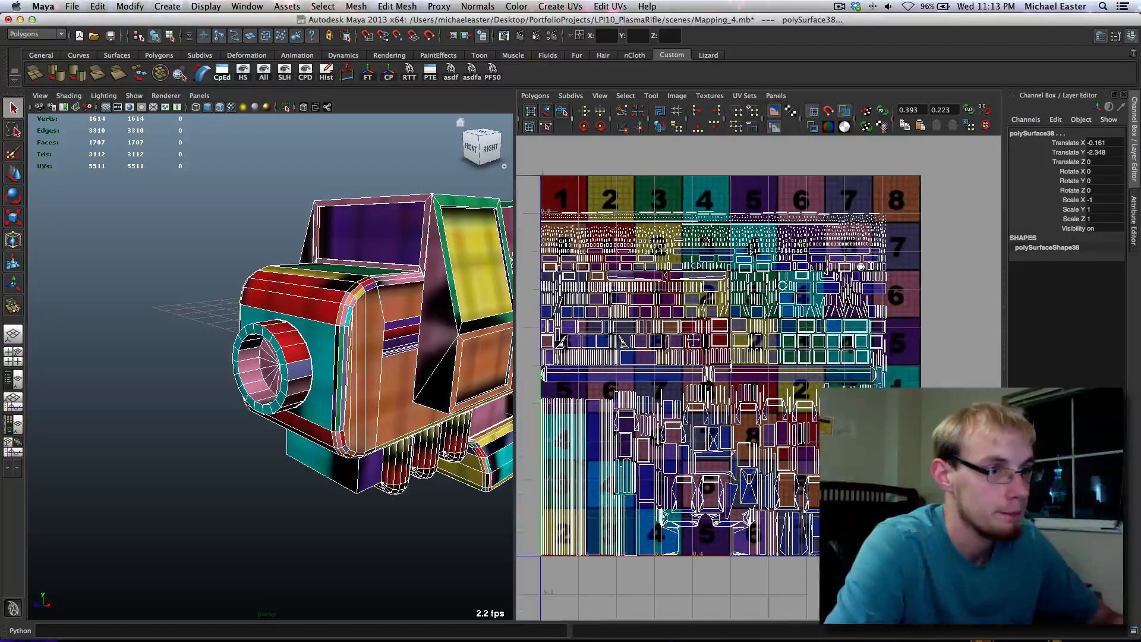
pyautogui.keyDown('alt'); pyautogui.moveTo(778, 381); pyautogui.dragTo(799, 357, button='middle'); pyautogui.keyUp('alt')
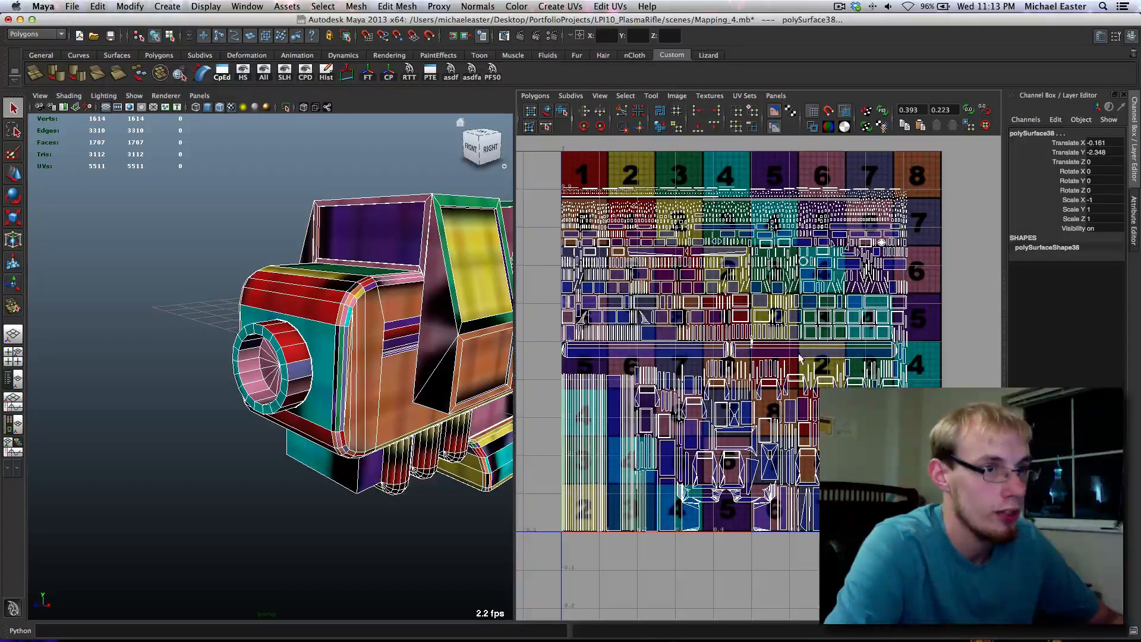
pyautogui.keyDown('alt'); pyautogui.moveTo(669, 190); pyautogui.dragTo(629, 257, button='right'); pyautogui.keyUp('alt')
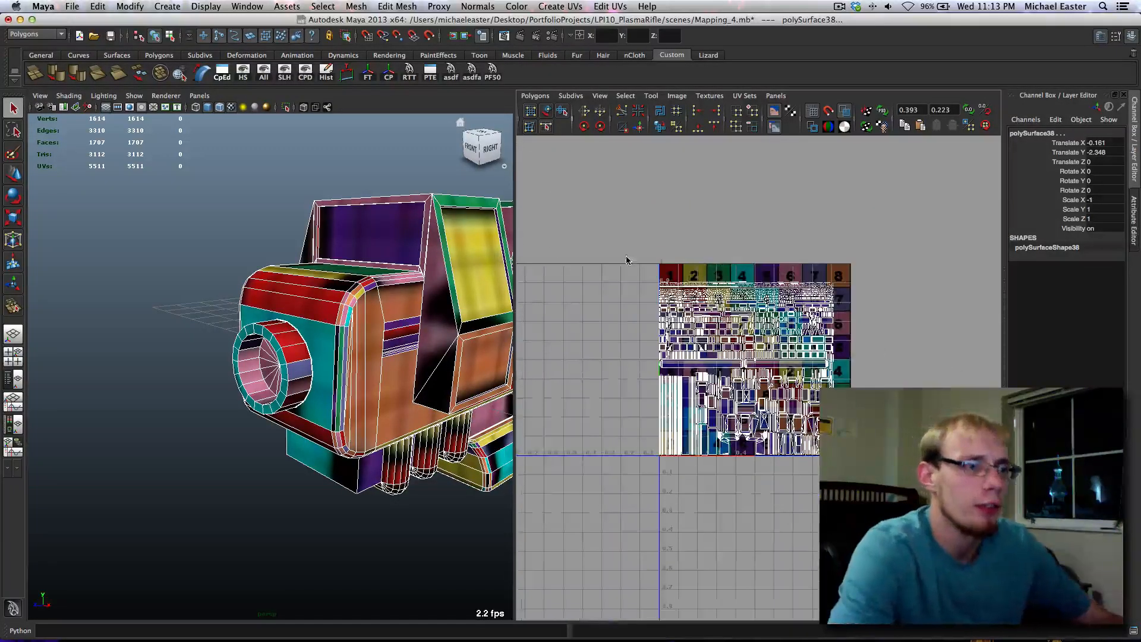
pyautogui.moveTo(712, 241); pyautogui.dragTo(716, 240, button='right')
pyautogui.moveTo(624, 225); pyautogui.dragTo(859, 475)
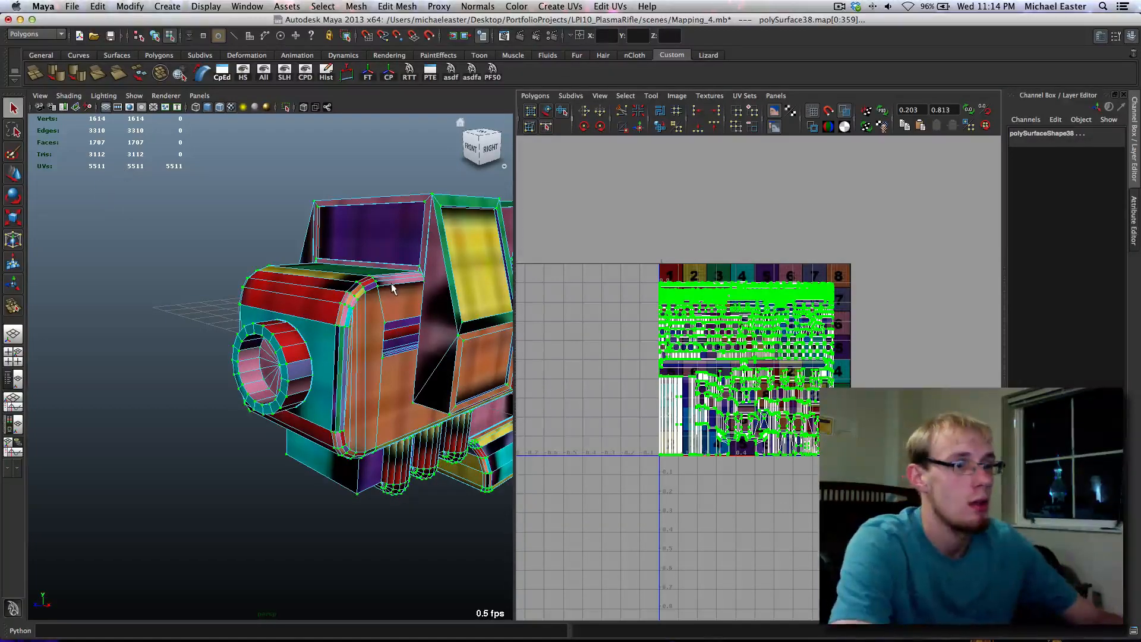
# Enlarge the perspective view, clear the UV selection, return to object mode and examine the checker texture on the whole rifle
pyautogui.keyDown('alt'); pyautogui.moveTo(440, 341); pyautogui.dragTo(405, 369, button='middle'); pyautogui.keyUp('alt')
pyautogui.press('space')
pyautogui.scroll(-5, 517, 410)
pyautogui.keyDown('alt'); pyautogui.moveTo(517, 410); pyautogui.dragTo(560, 429, button='middle'); pyautogui.keyUp('alt')
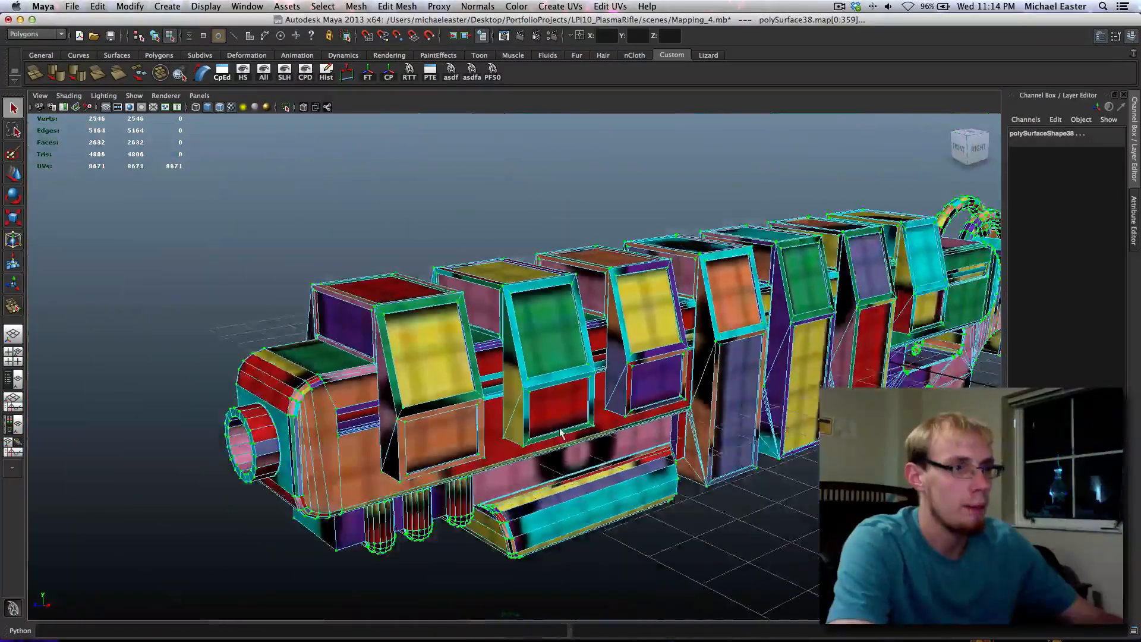
pyautogui.scroll(-5, 561, 432)
pyautogui.keyDown('alt'); pyautogui.moveTo(517, 424); pyautogui.dragTo(547, 236); pyautogui.keyUp('alt')
pyautogui.click(547, 237)
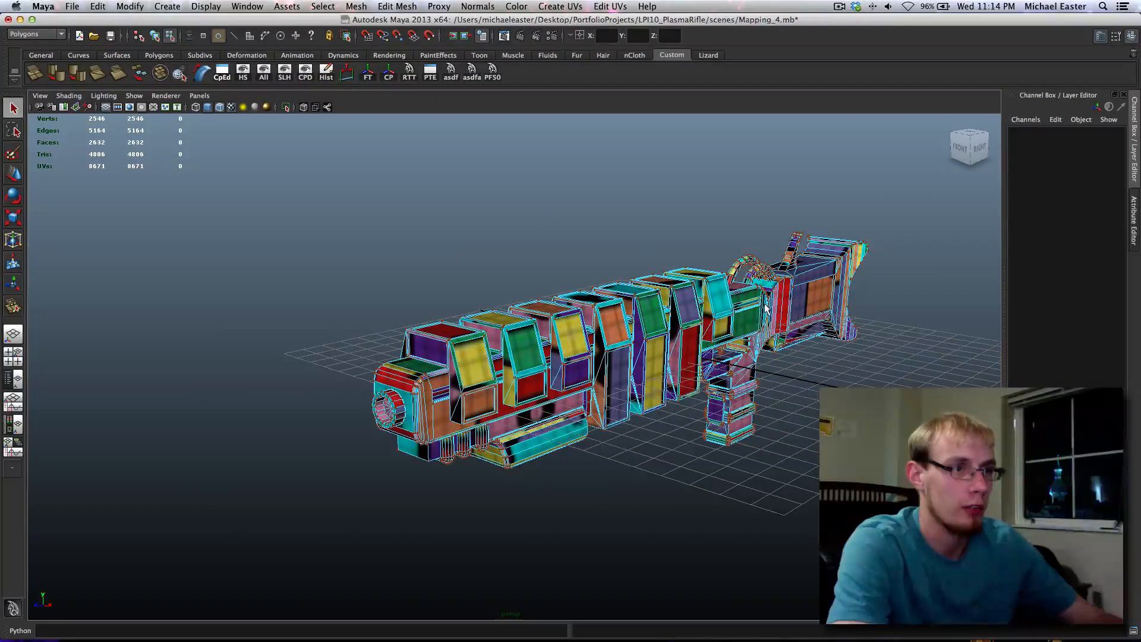
pyautogui.moveTo(770, 306); pyautogui.dragTo(824, 290, button='right')
pyautogui.click(723, 259)
pyautogui.keyDown('alt'); pyautogui.moveTo(756, 307); pyautogui.dragTo(555, 354, button='middle'); pyautogui.keyUp('alt')
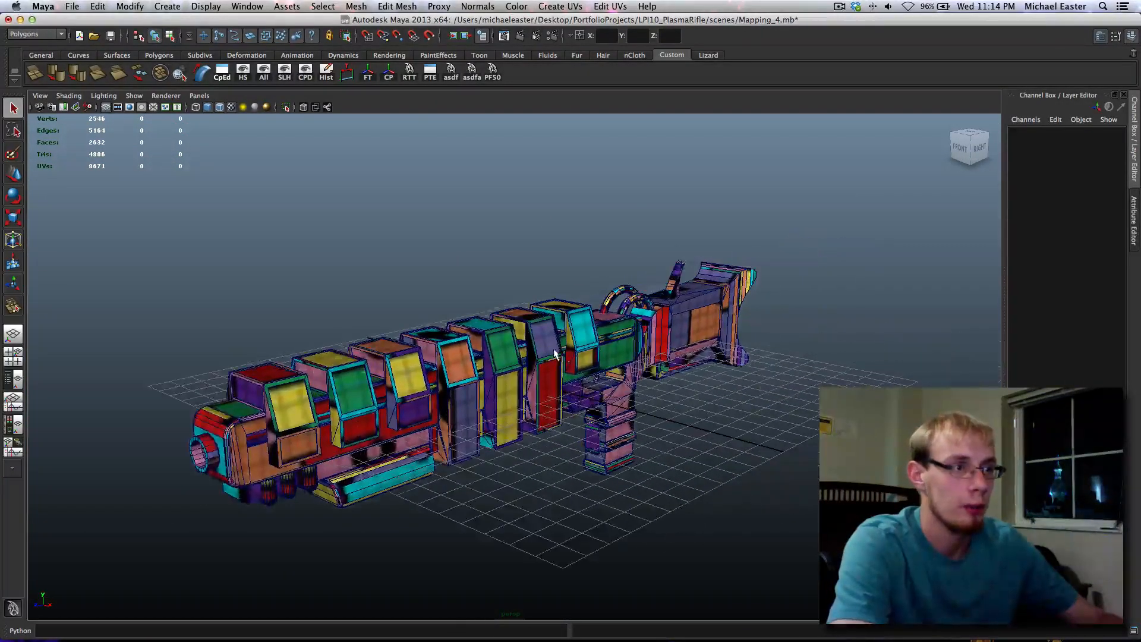
pyautogui.moveTo(604, 381)
pyautogui.keyDown('alt'); pyautogui.mouseDown()
pyautogui.moveTo(574, 393)
pyautogui.moveTo(593, 400)
pyautogui.moveTo(626, 382)
pyautogui.mouseUp(); pyautogui.keyUp('alt')
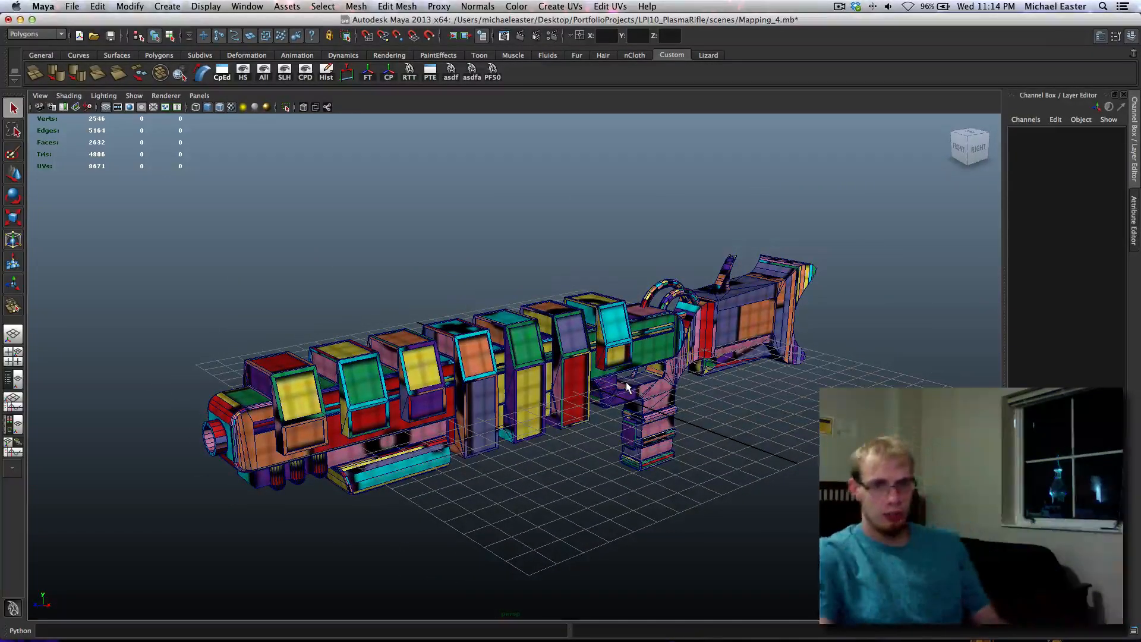